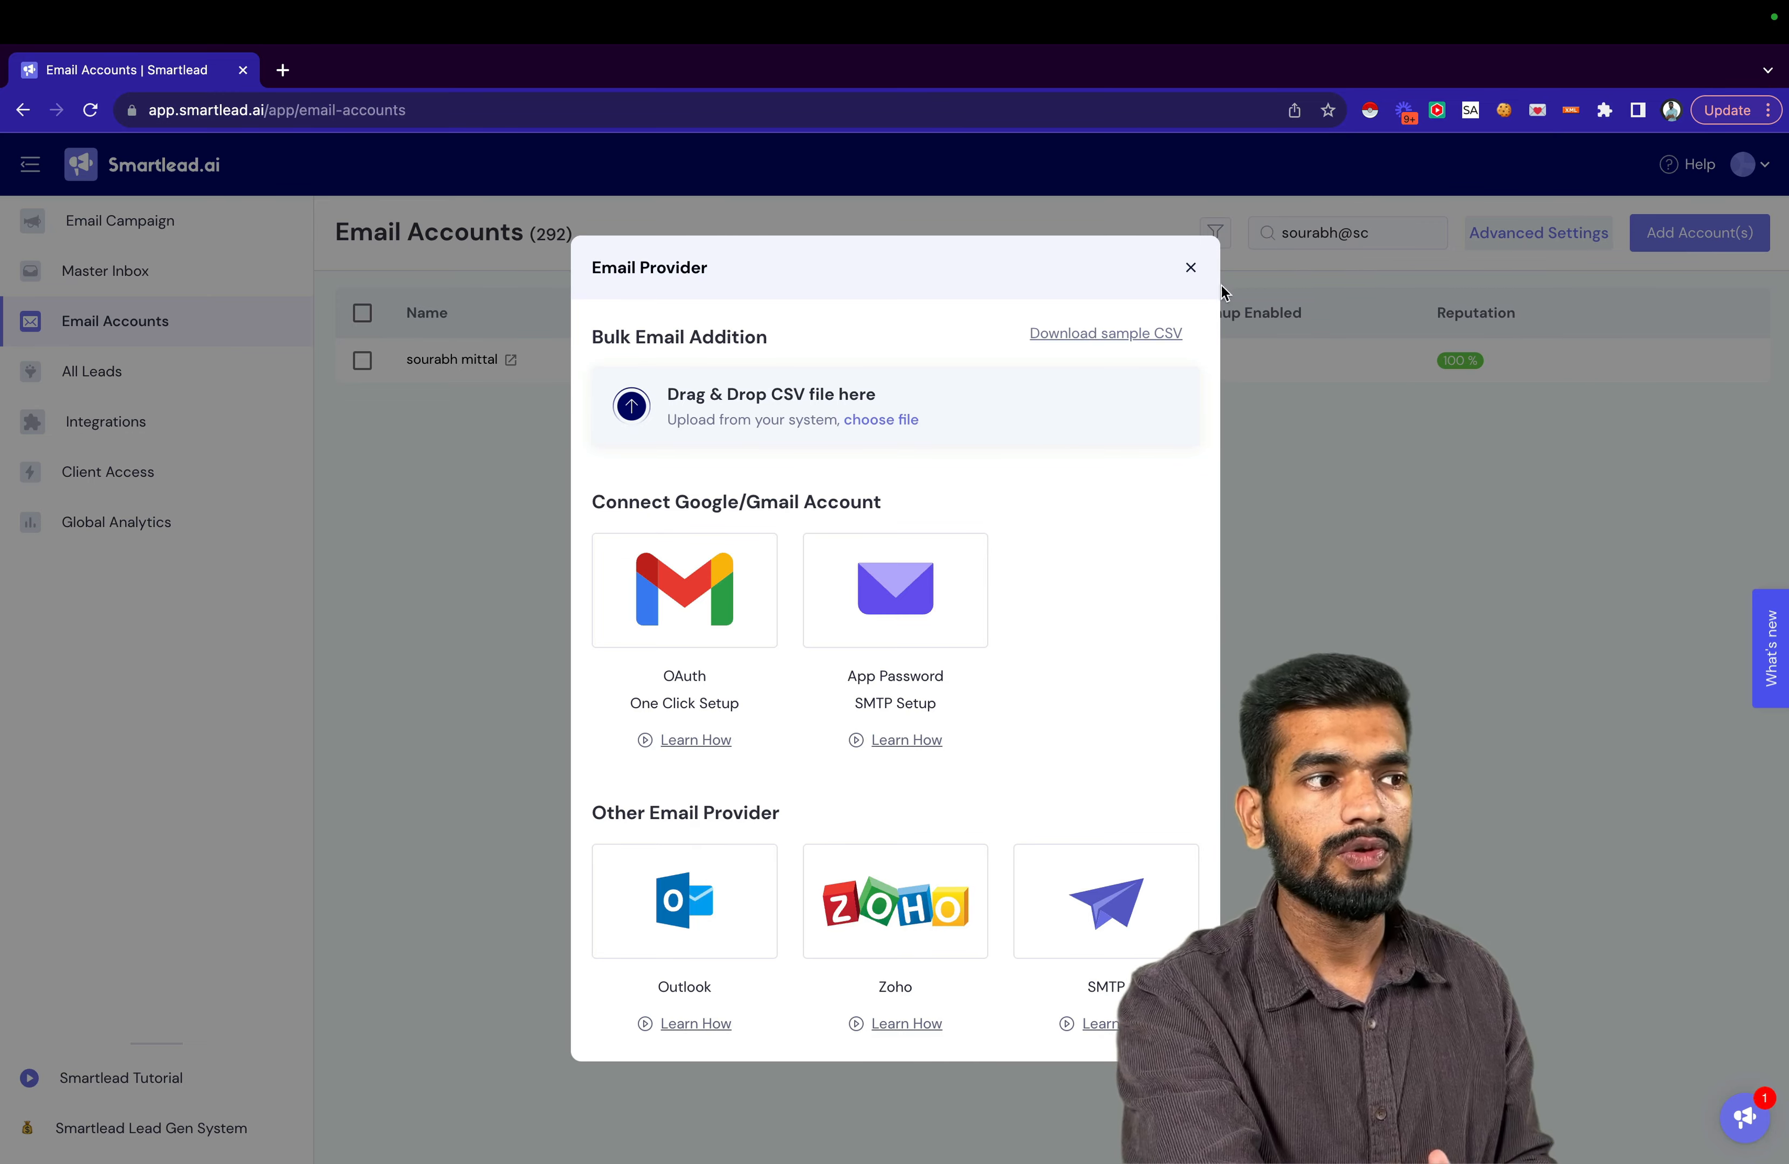
Review the Gmail OAuth connection instructions for adding an account, and close the email provider options.
{"action": "left_click", "coordinate": [680, 630]}
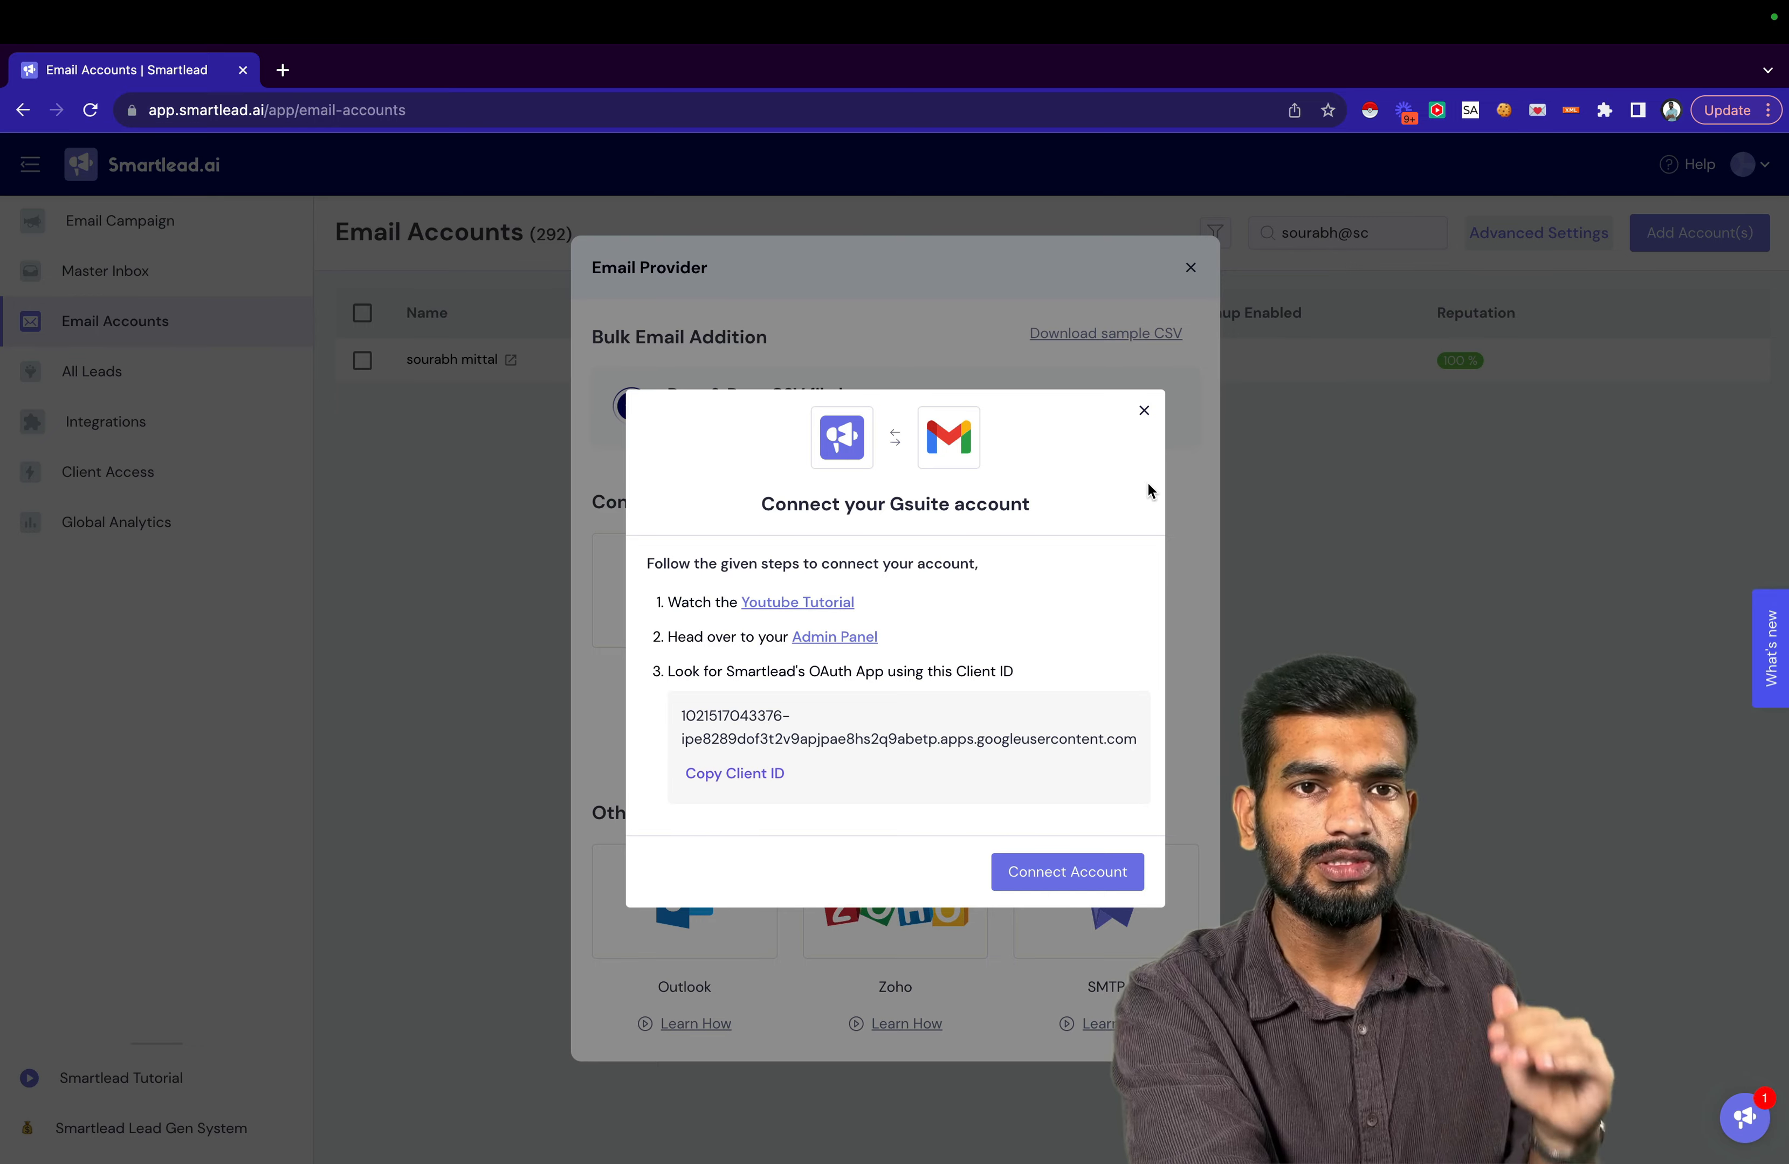
{"action": "left_click", "coordinate": [1144, 414]}
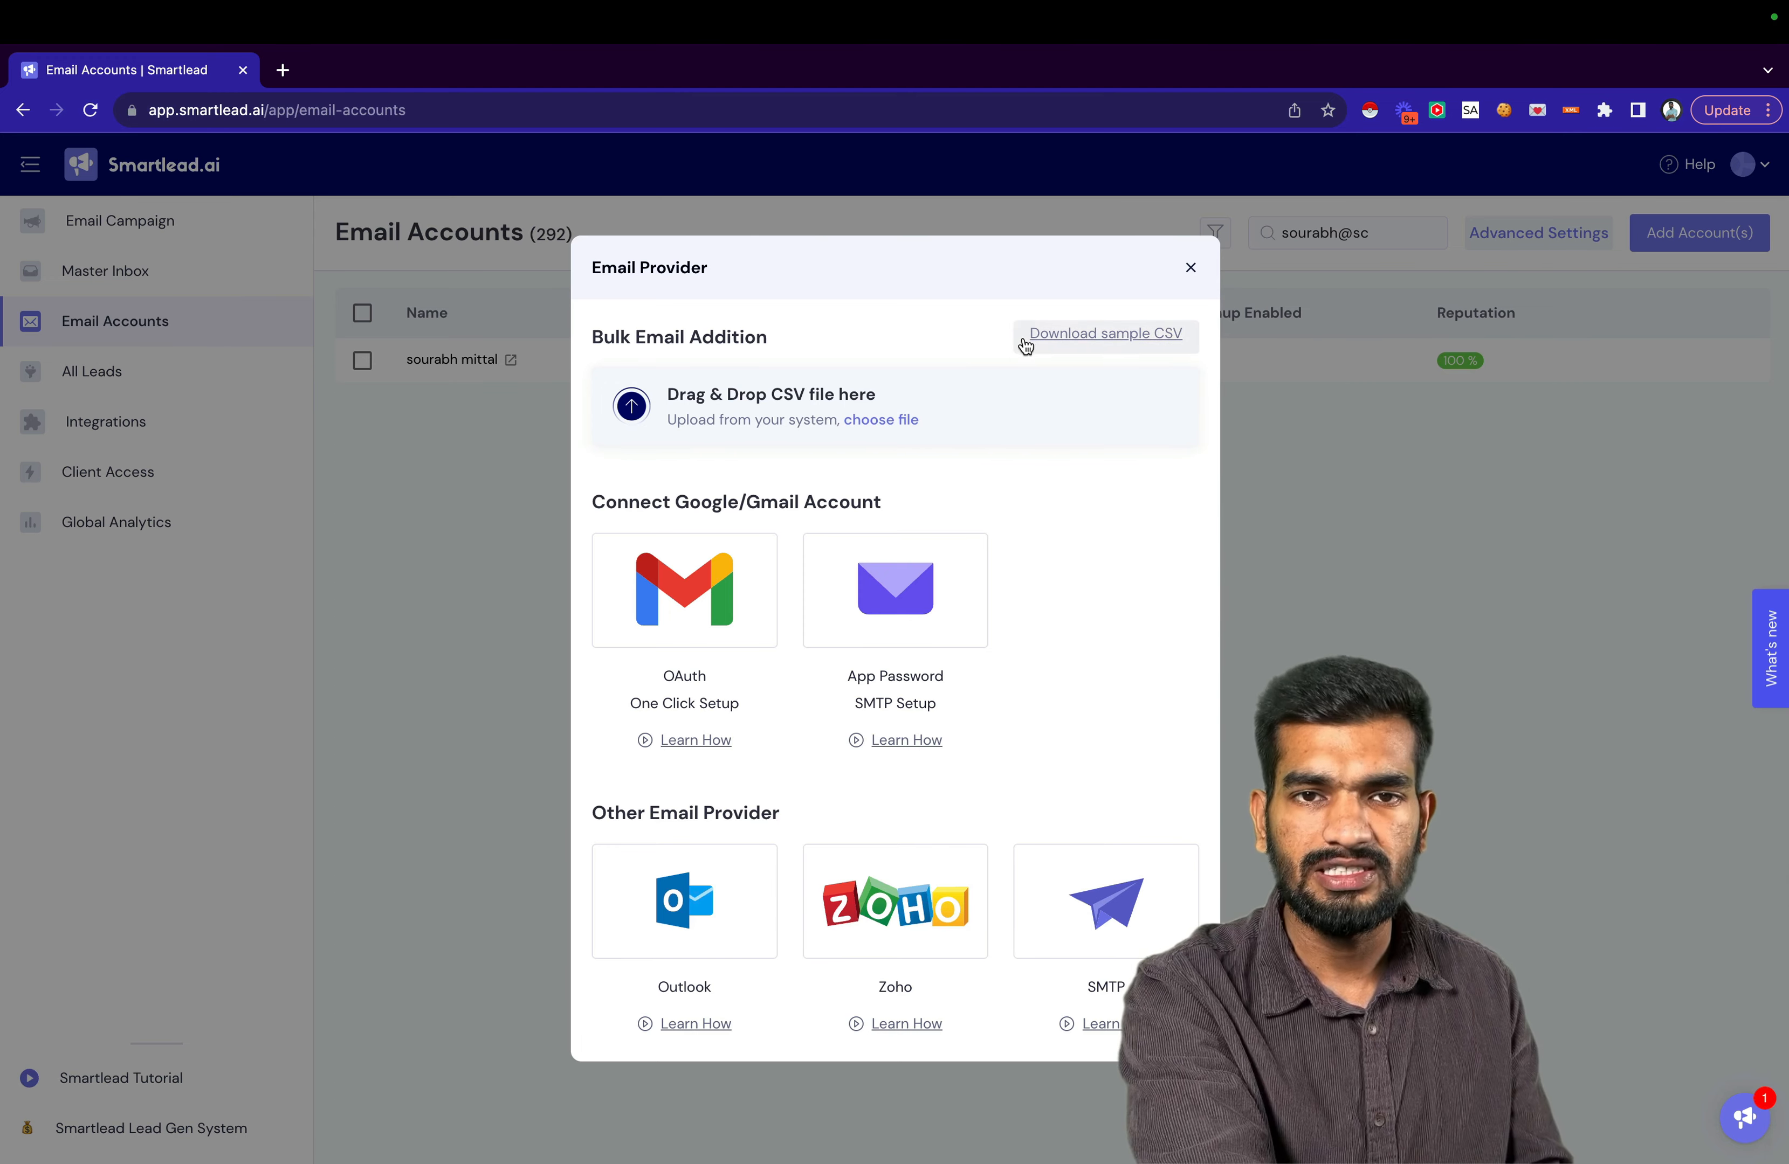
{"action": "left_click", "coordinate": [1191, 268]}
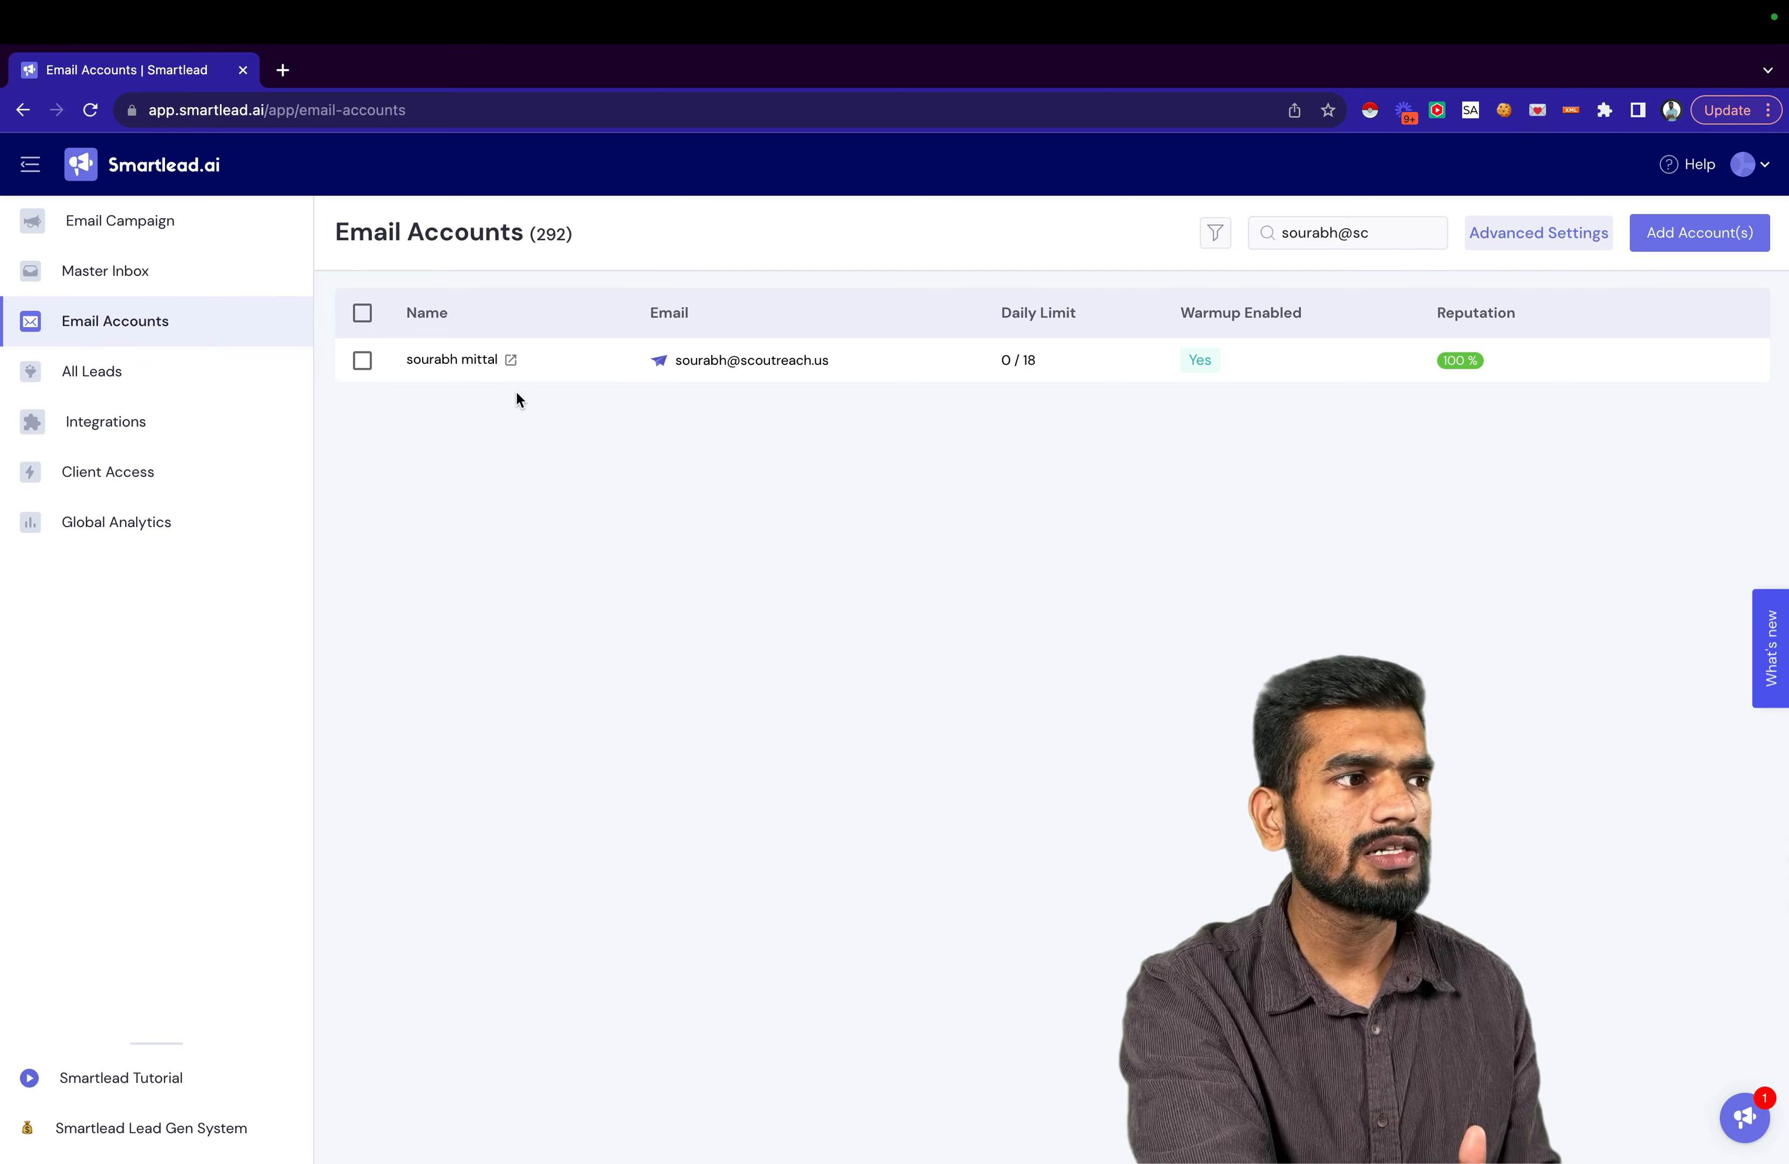
Open the listed mailbox's details and examine its overview of warmup summary, email performance and outbound status.
{"action": "left_click", "coordinate": [511, 361]}
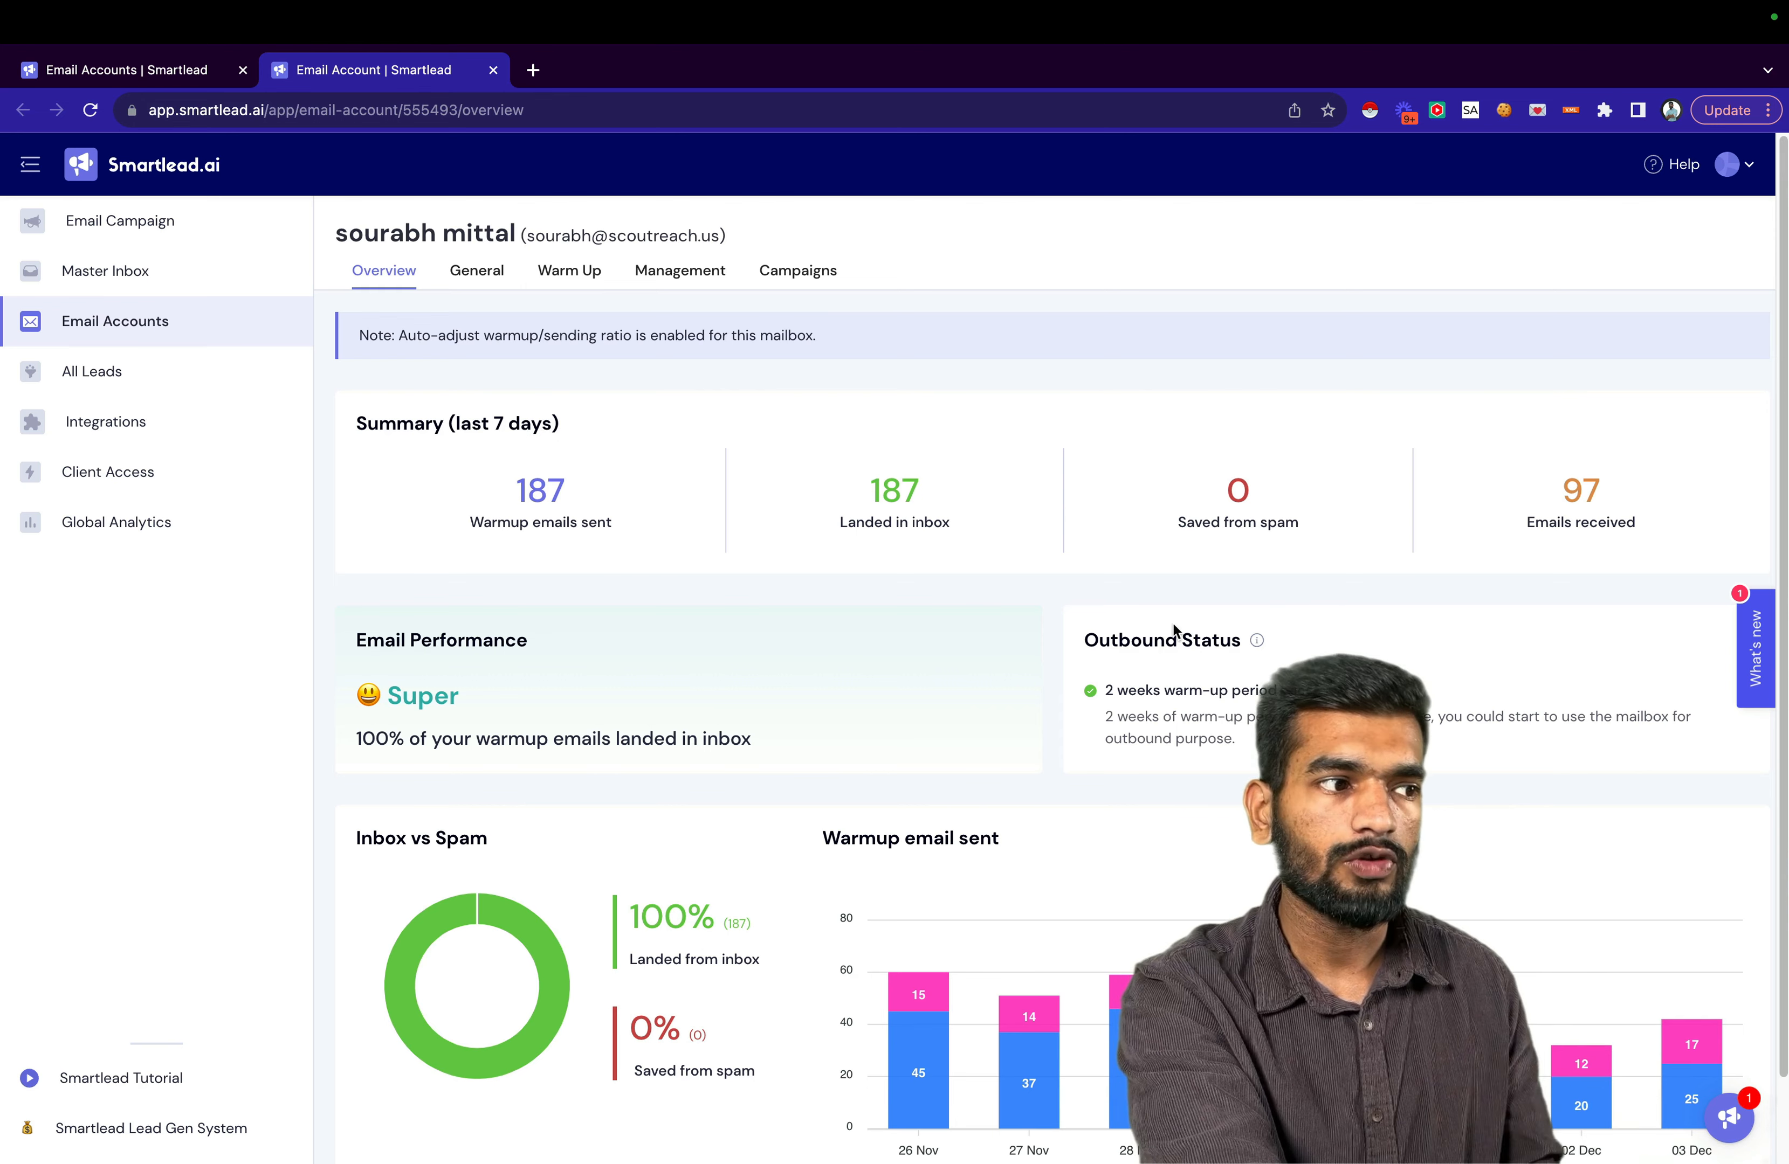
{"action": "scroll", "coordinate": [1170, 530], "scroll_direction": "down", "scroll_amount": 2}
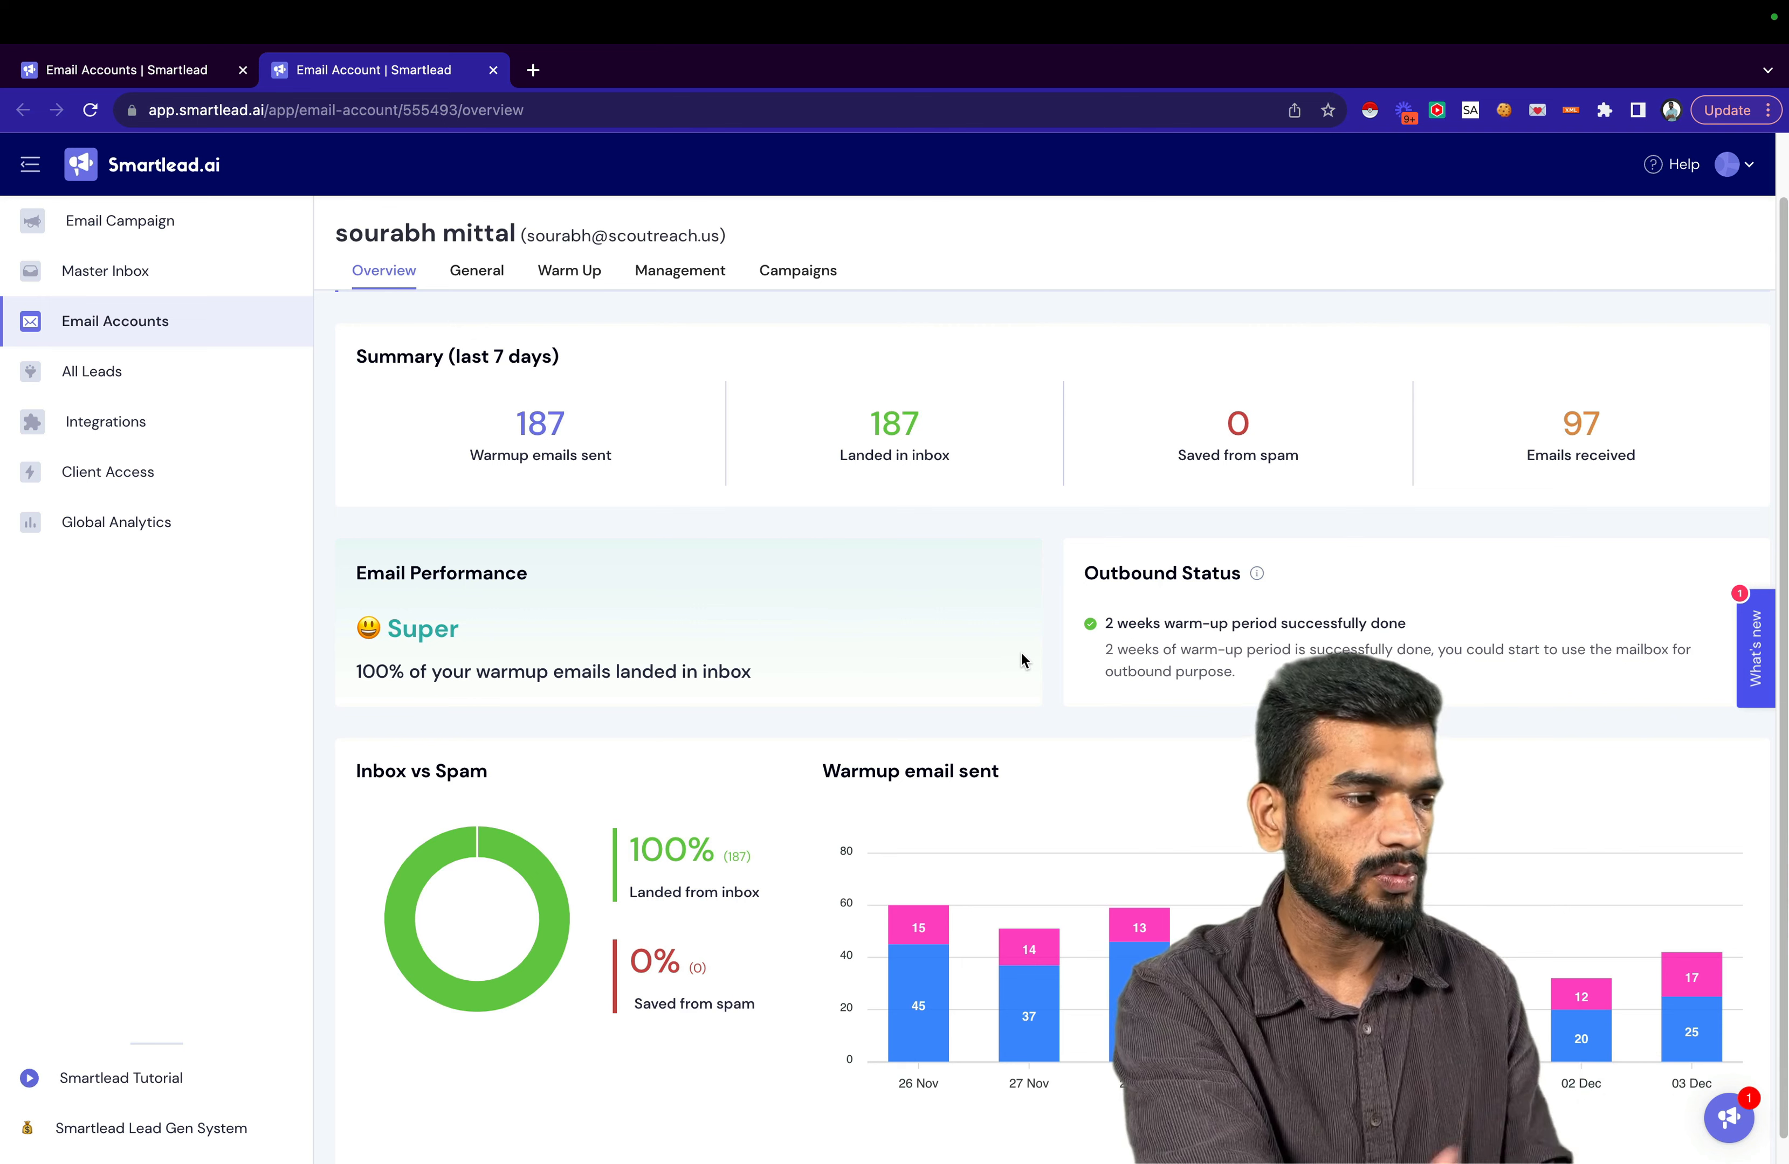
{"action": "scroll", "coordinate": [1022, 661], "scroll_direction": "down", "scroll_amount": 1}
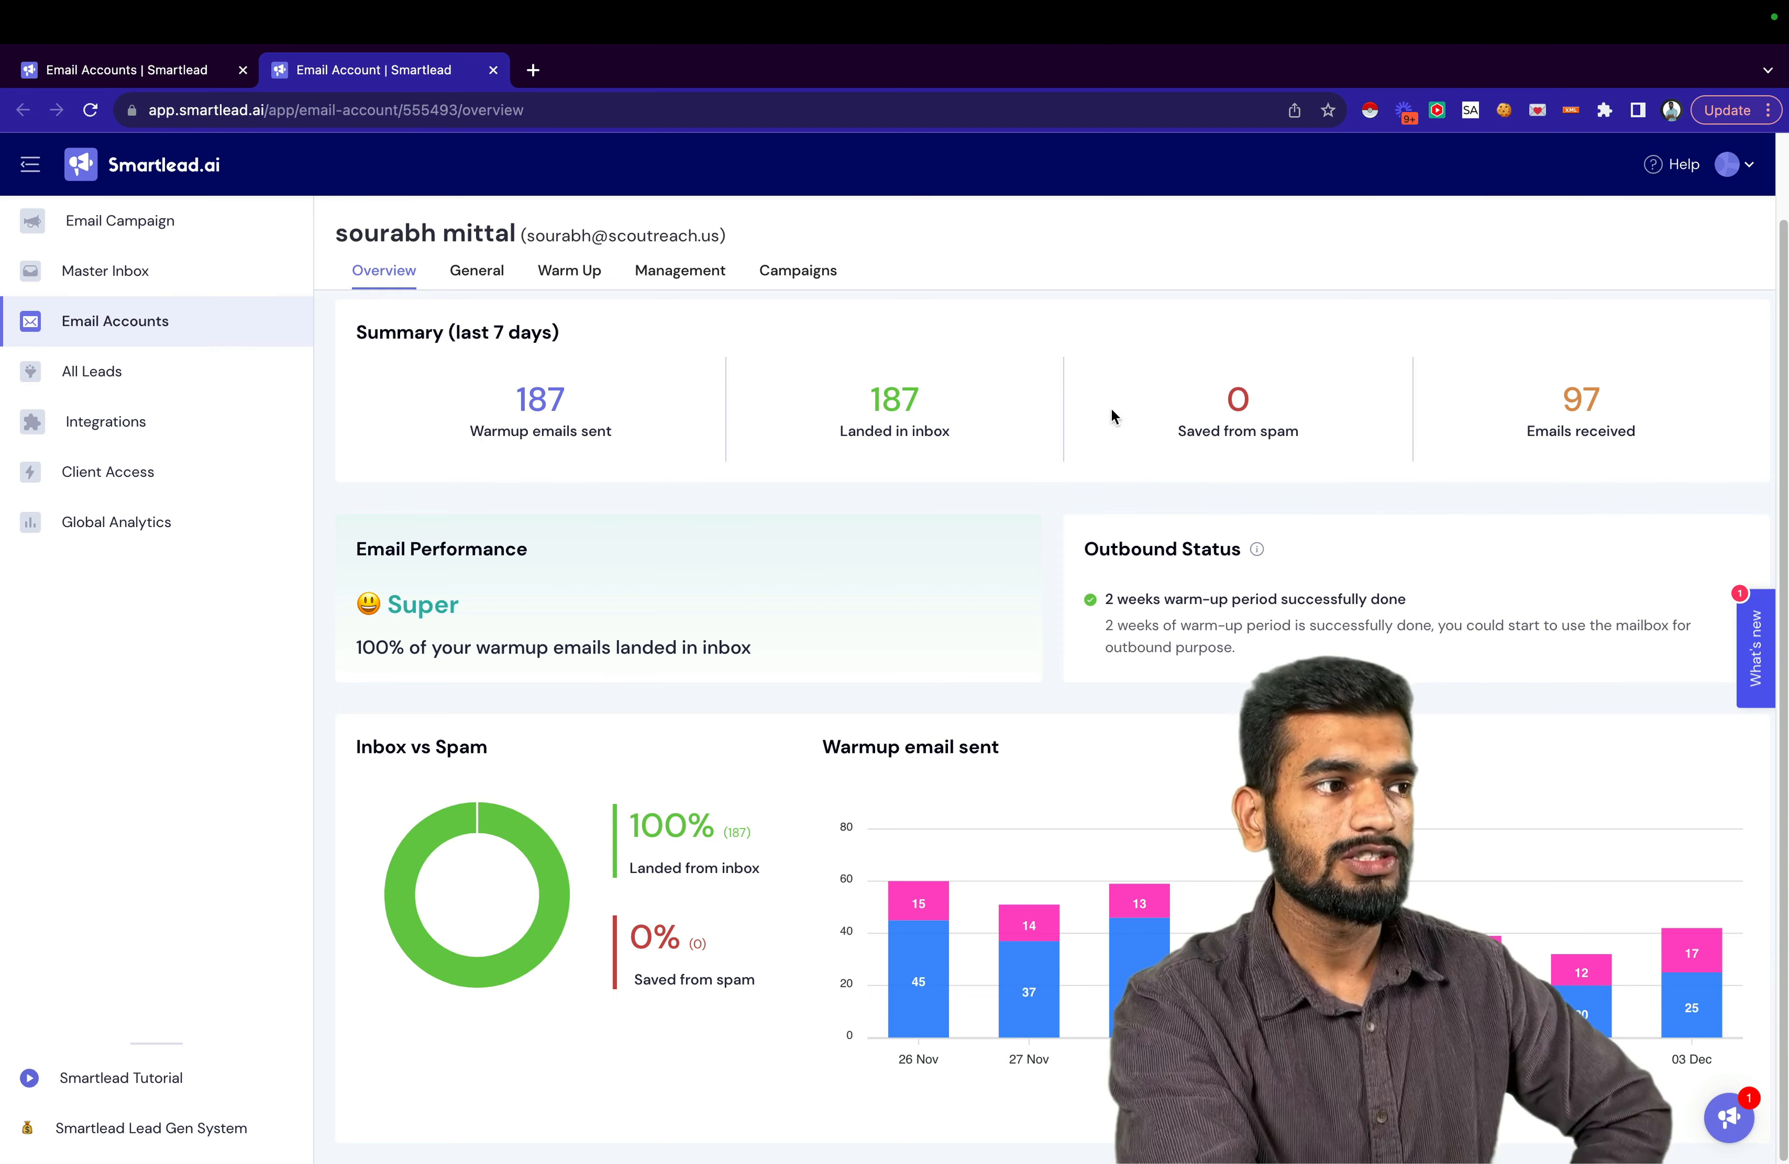
Review the mailbox's warm-up settings, from the daily email total to the auto-adjust ratio option.
{"action": "left_click", "coordinate": [594, 276]}
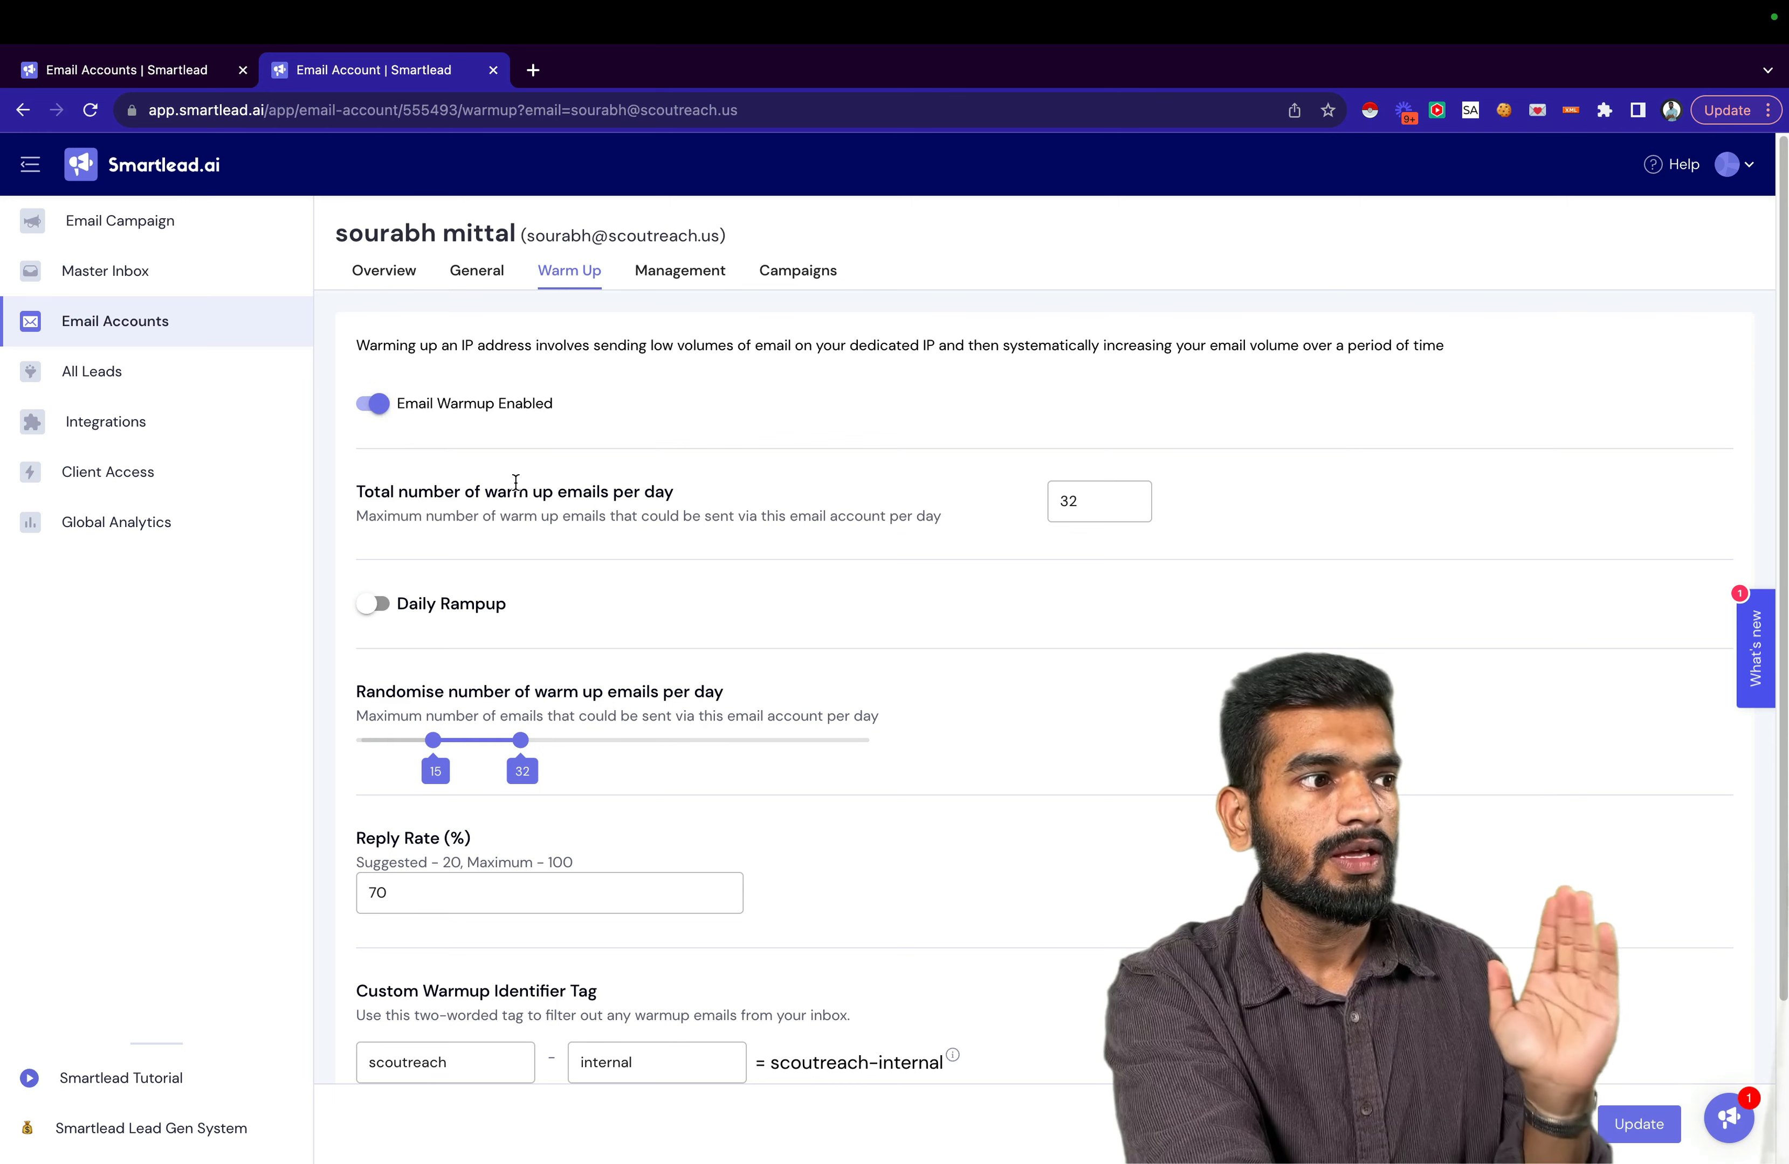
{"action": "scroll", "coordinate": [1049, 466], "scroll_direction": "down", "scroll_amount": 3}
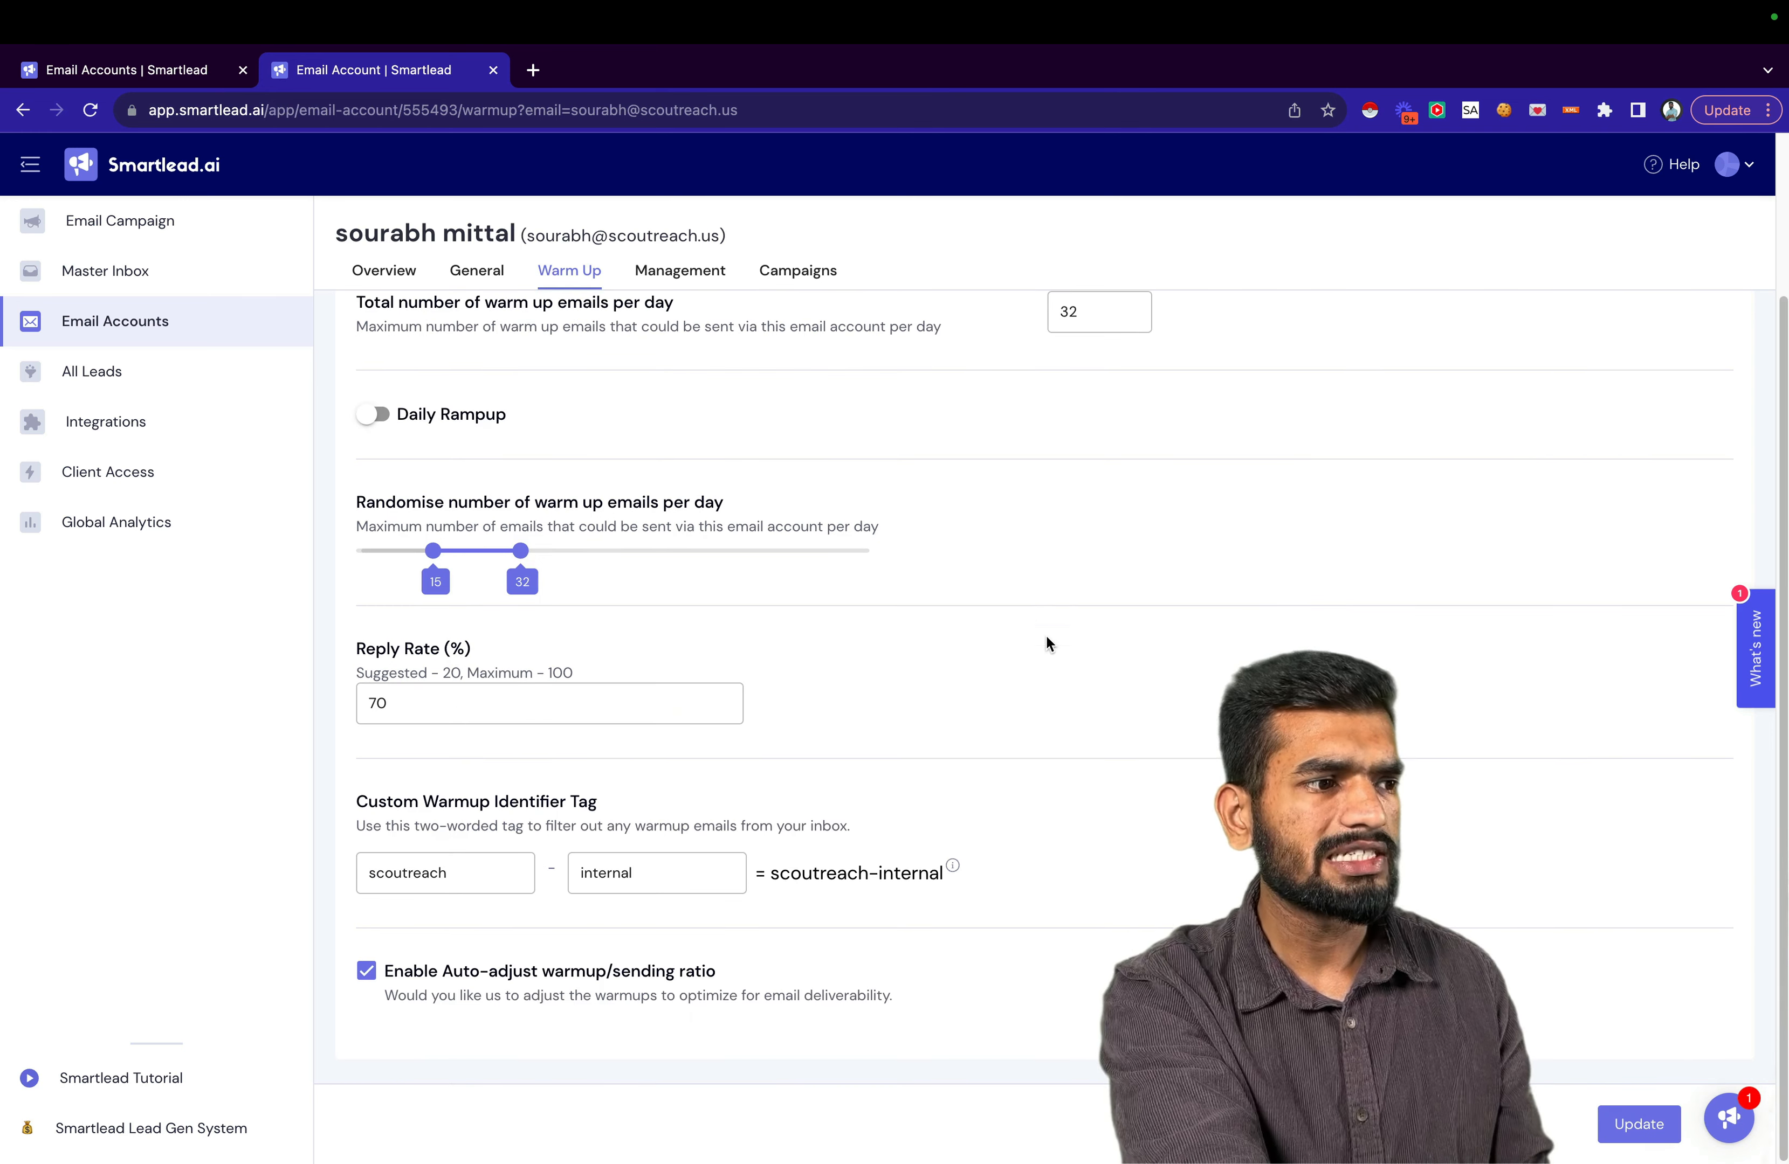
{"action": "scroll", "coordinate": [1039, 641], "scroll_direction": "up", "scroll_amount": 3}
Look through the mailbox's general sending settings, its tag and client management, and the campaigns it belongs to.
{"action": "left_click", "coordinate": [492, 281]}
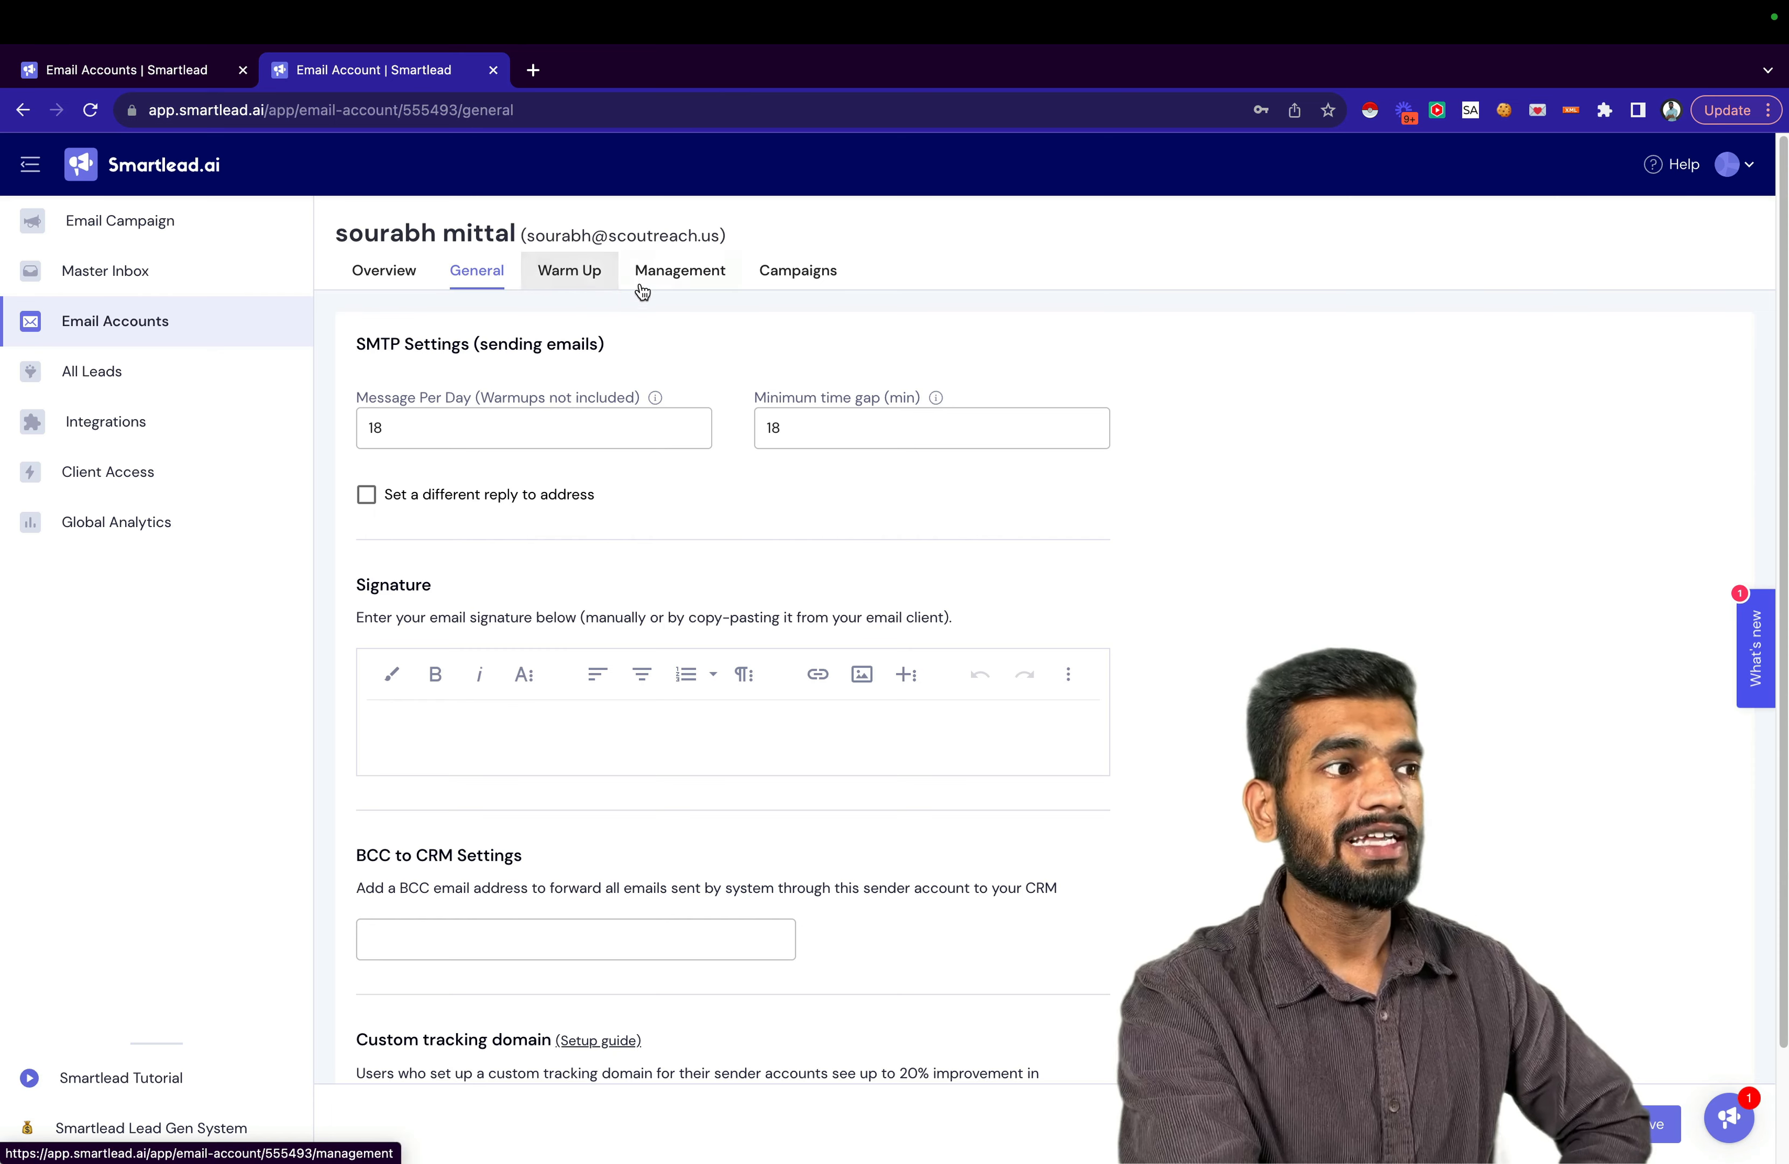
{"action": "left_click", "coordinate": [669, 276]}
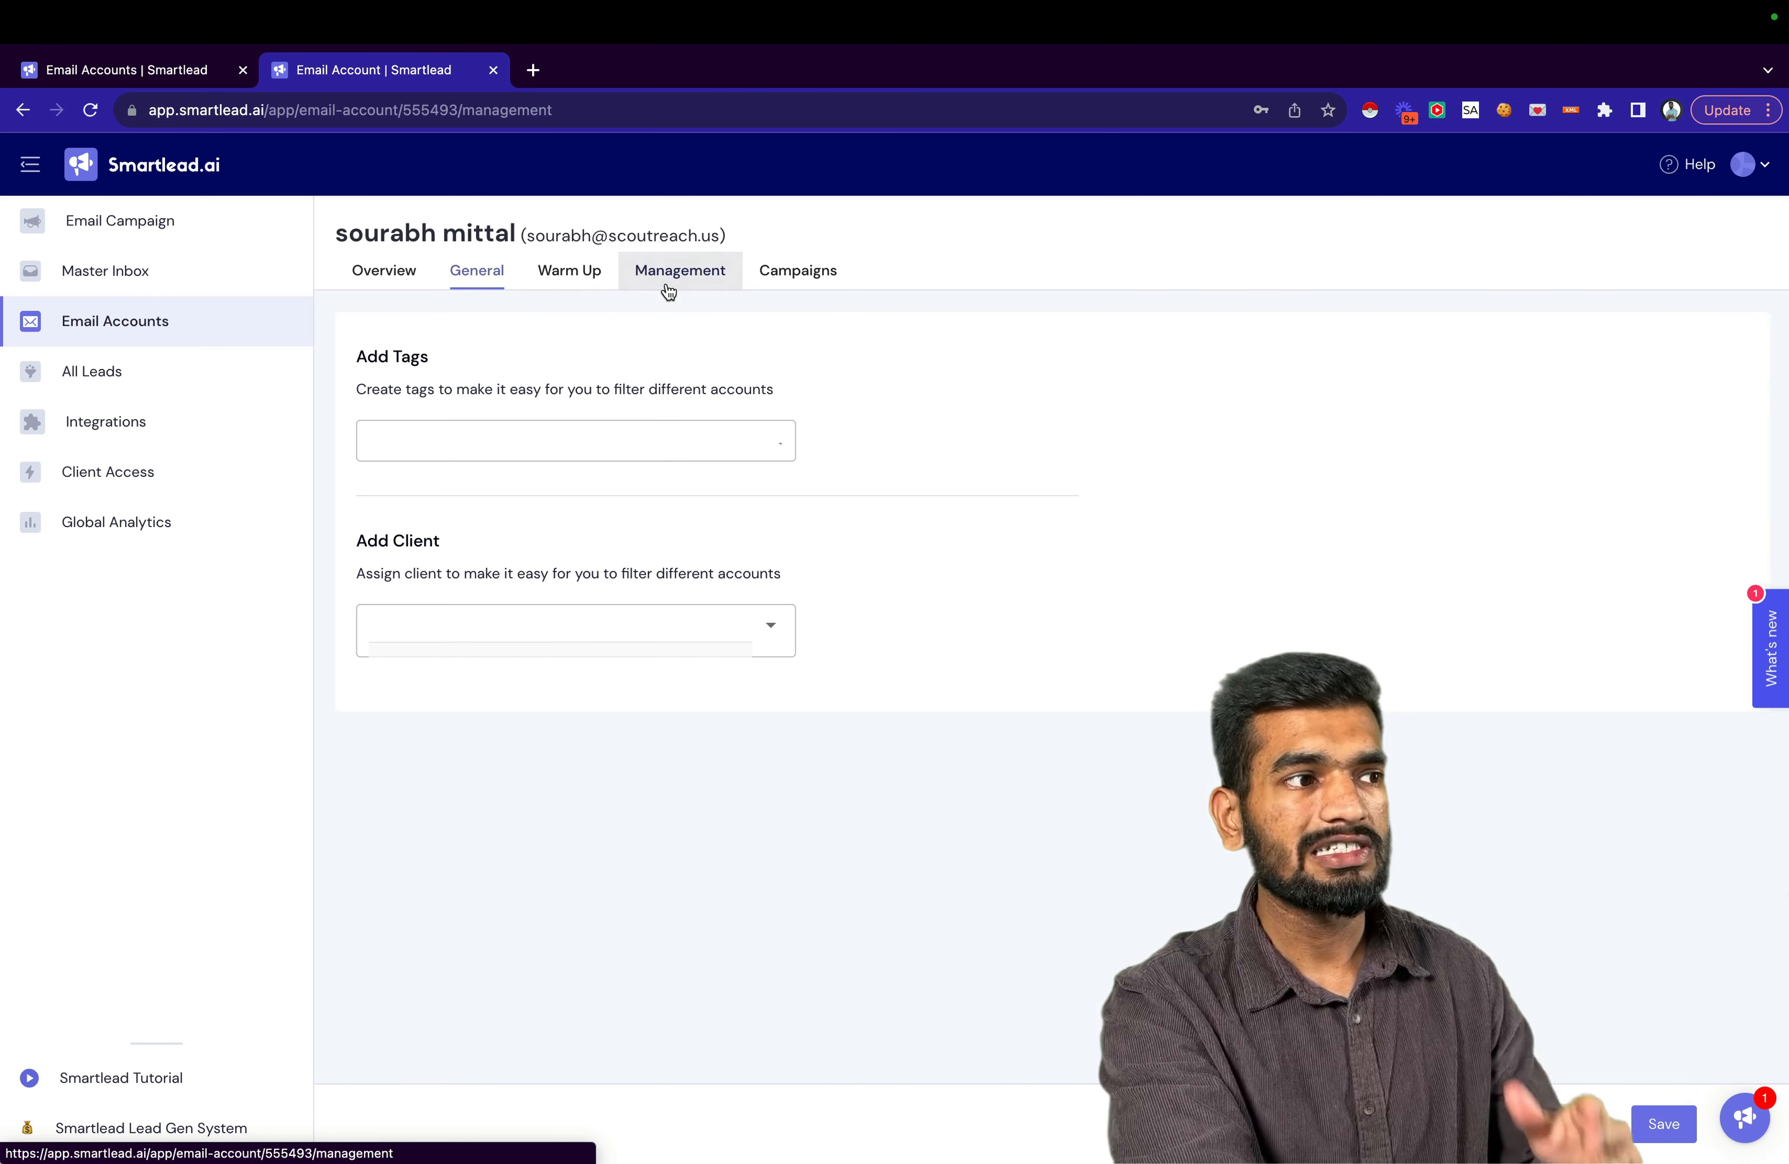
{"action": "left_click", "coordinate": [639, 441]}
{"action": "left_click", "coordinate": [826, 436]}
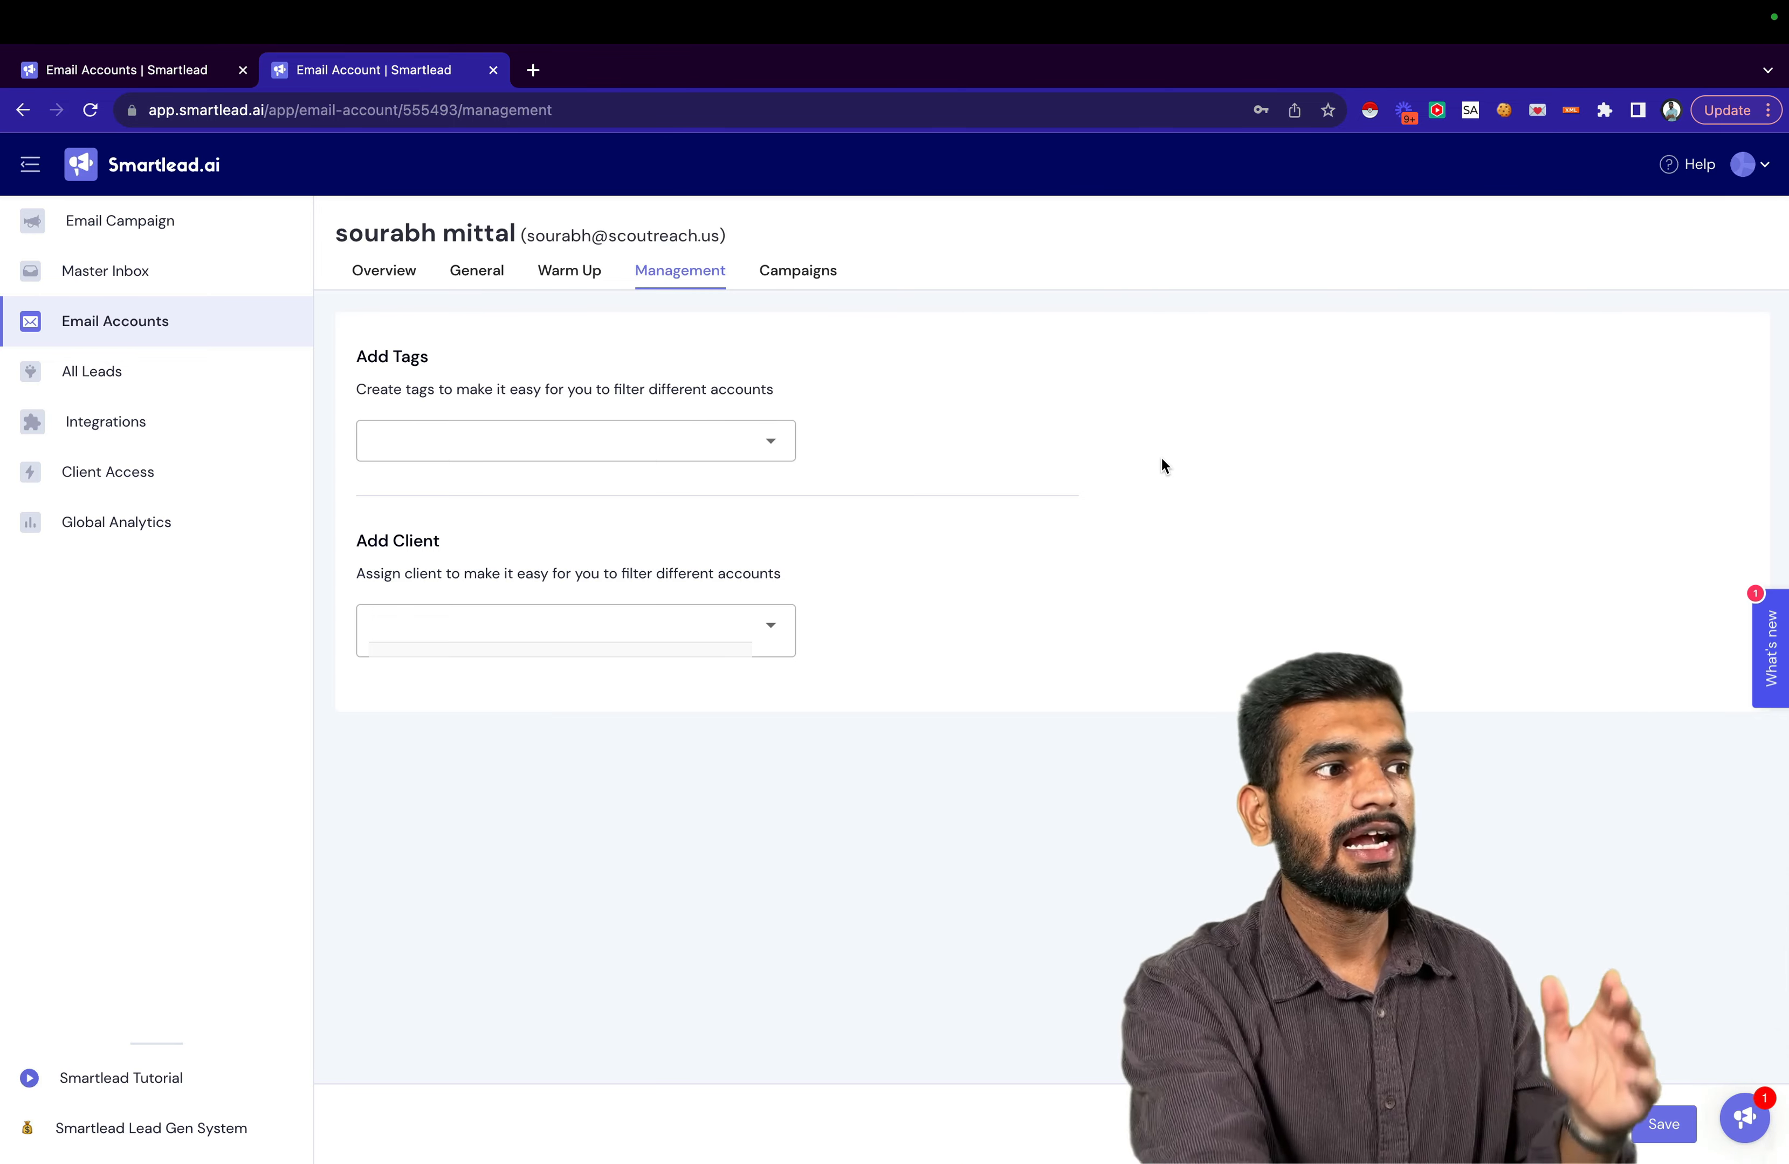
{"action": "left_click", "coordinate": [798, 271]}
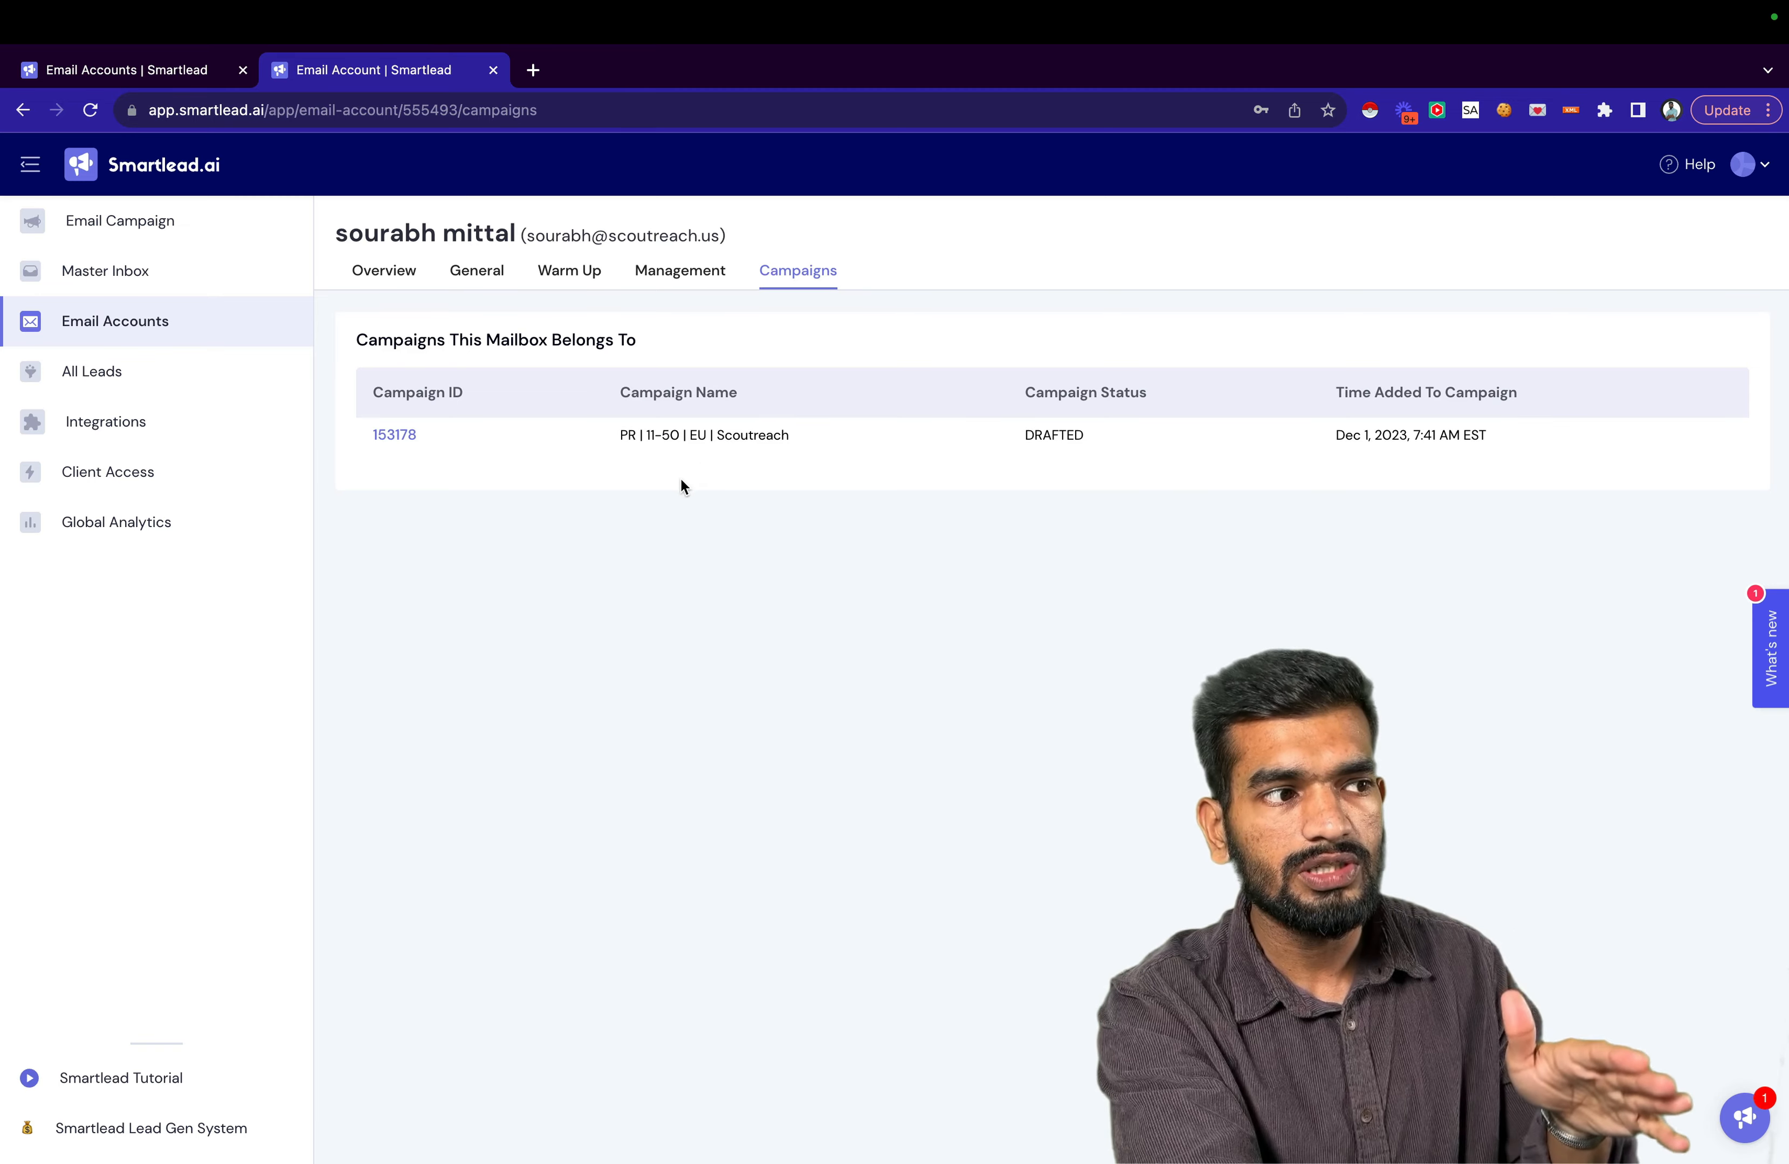
Revisit the mailbox's warm-up settings, and review its general settings down to the custom tracking domain option.
{"action": "left_click", "coordinate": [573, 272]}
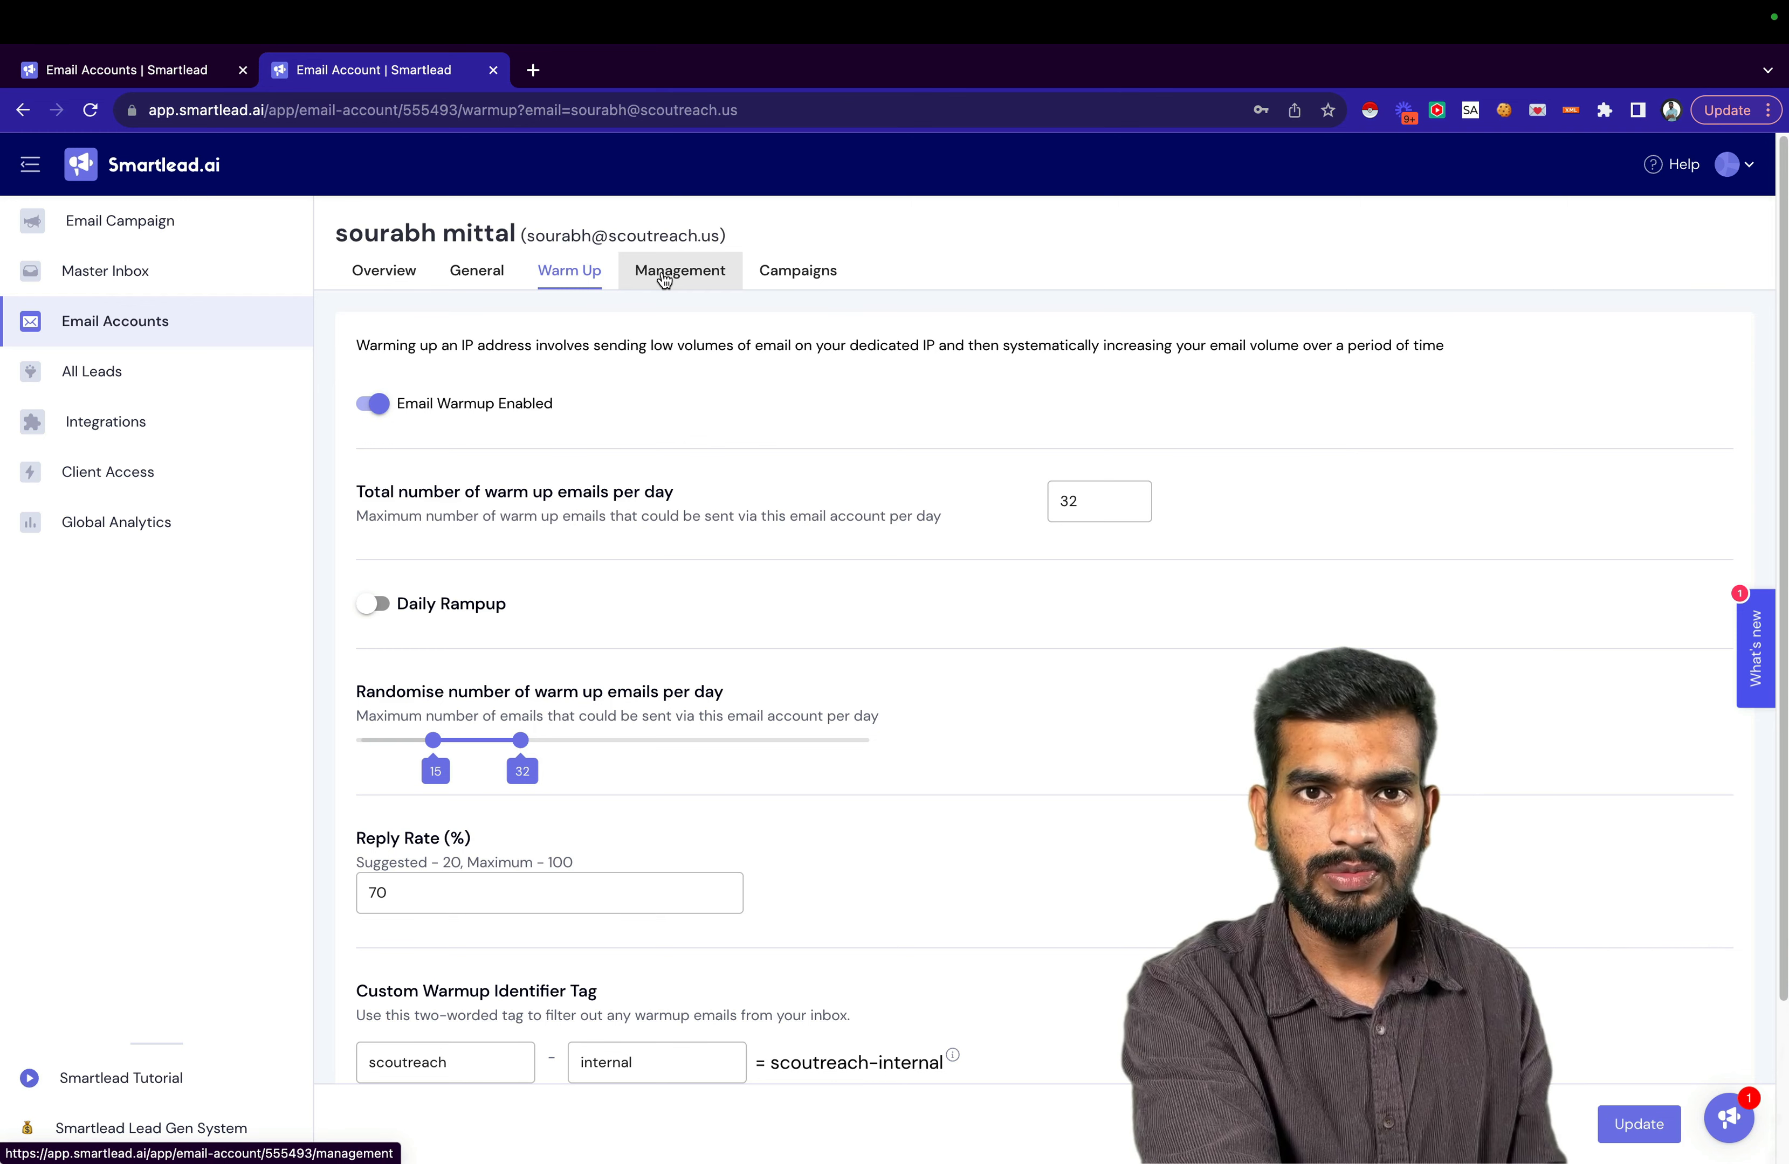
{"action": "left_click", "coordinate": [476, 270]}
{"action": "scroll", "coordinate": [618, 482], "scroll_direction": "down", "scroll_amount": 10}
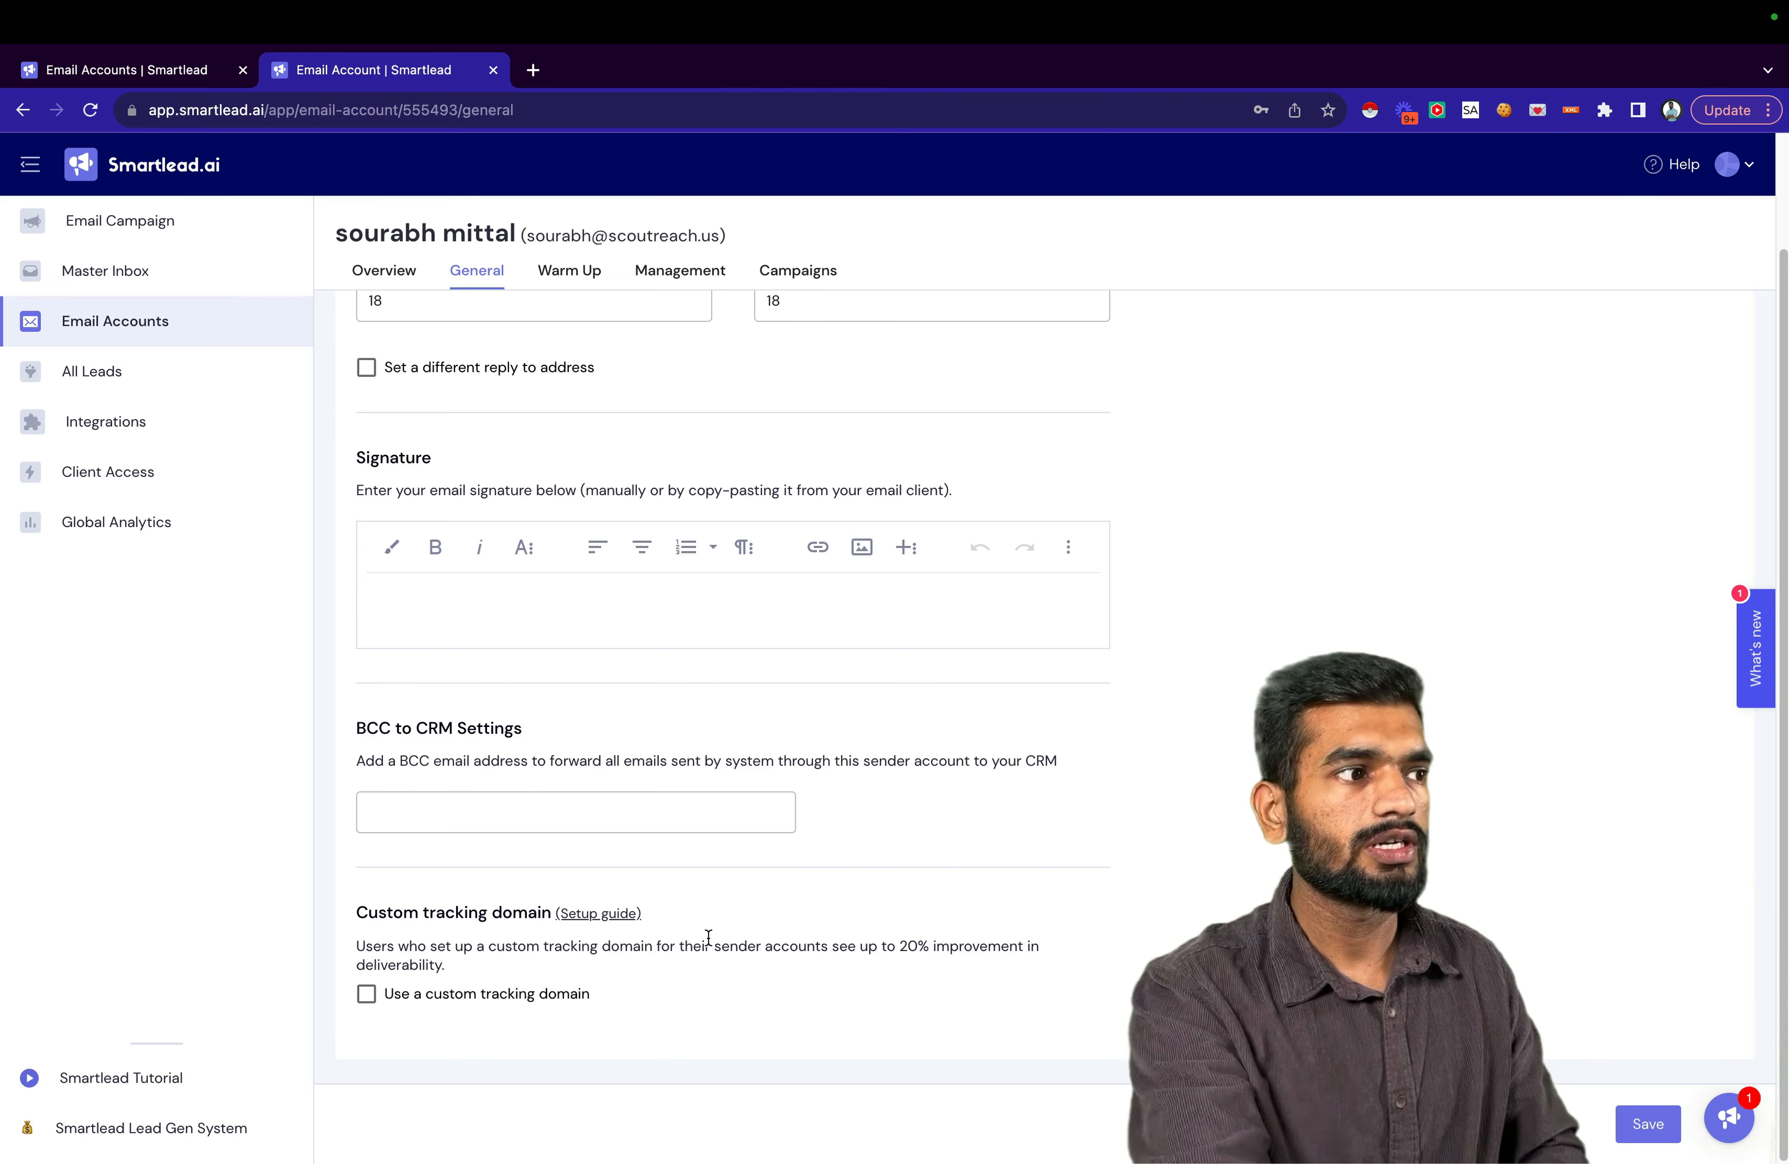
Return to the email accounts list and shorten the search to the sender's username and @, removing "sc".
{"action": "left_click", "coordinate": [167, 325]}
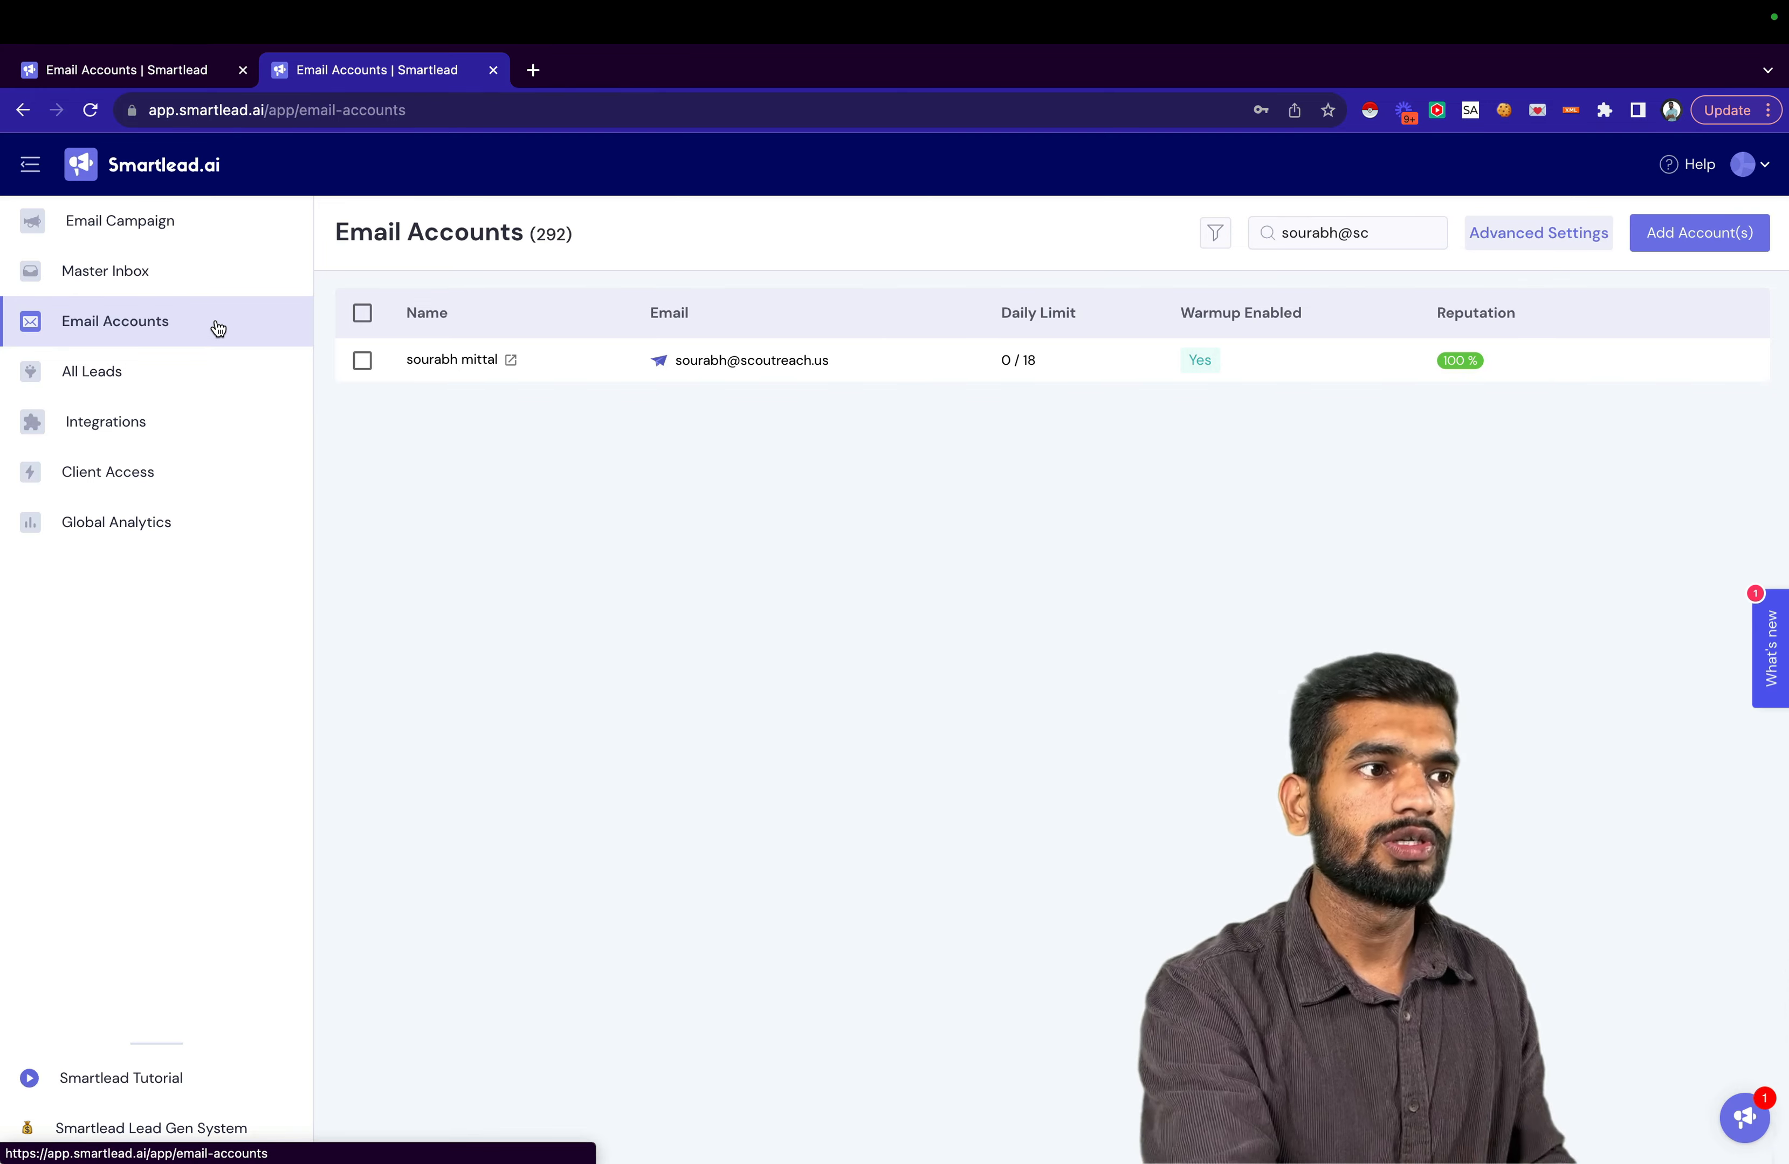
{"action": "key", "text": "BackSpace"}
{"action": "key", "text": "BackSpace"}
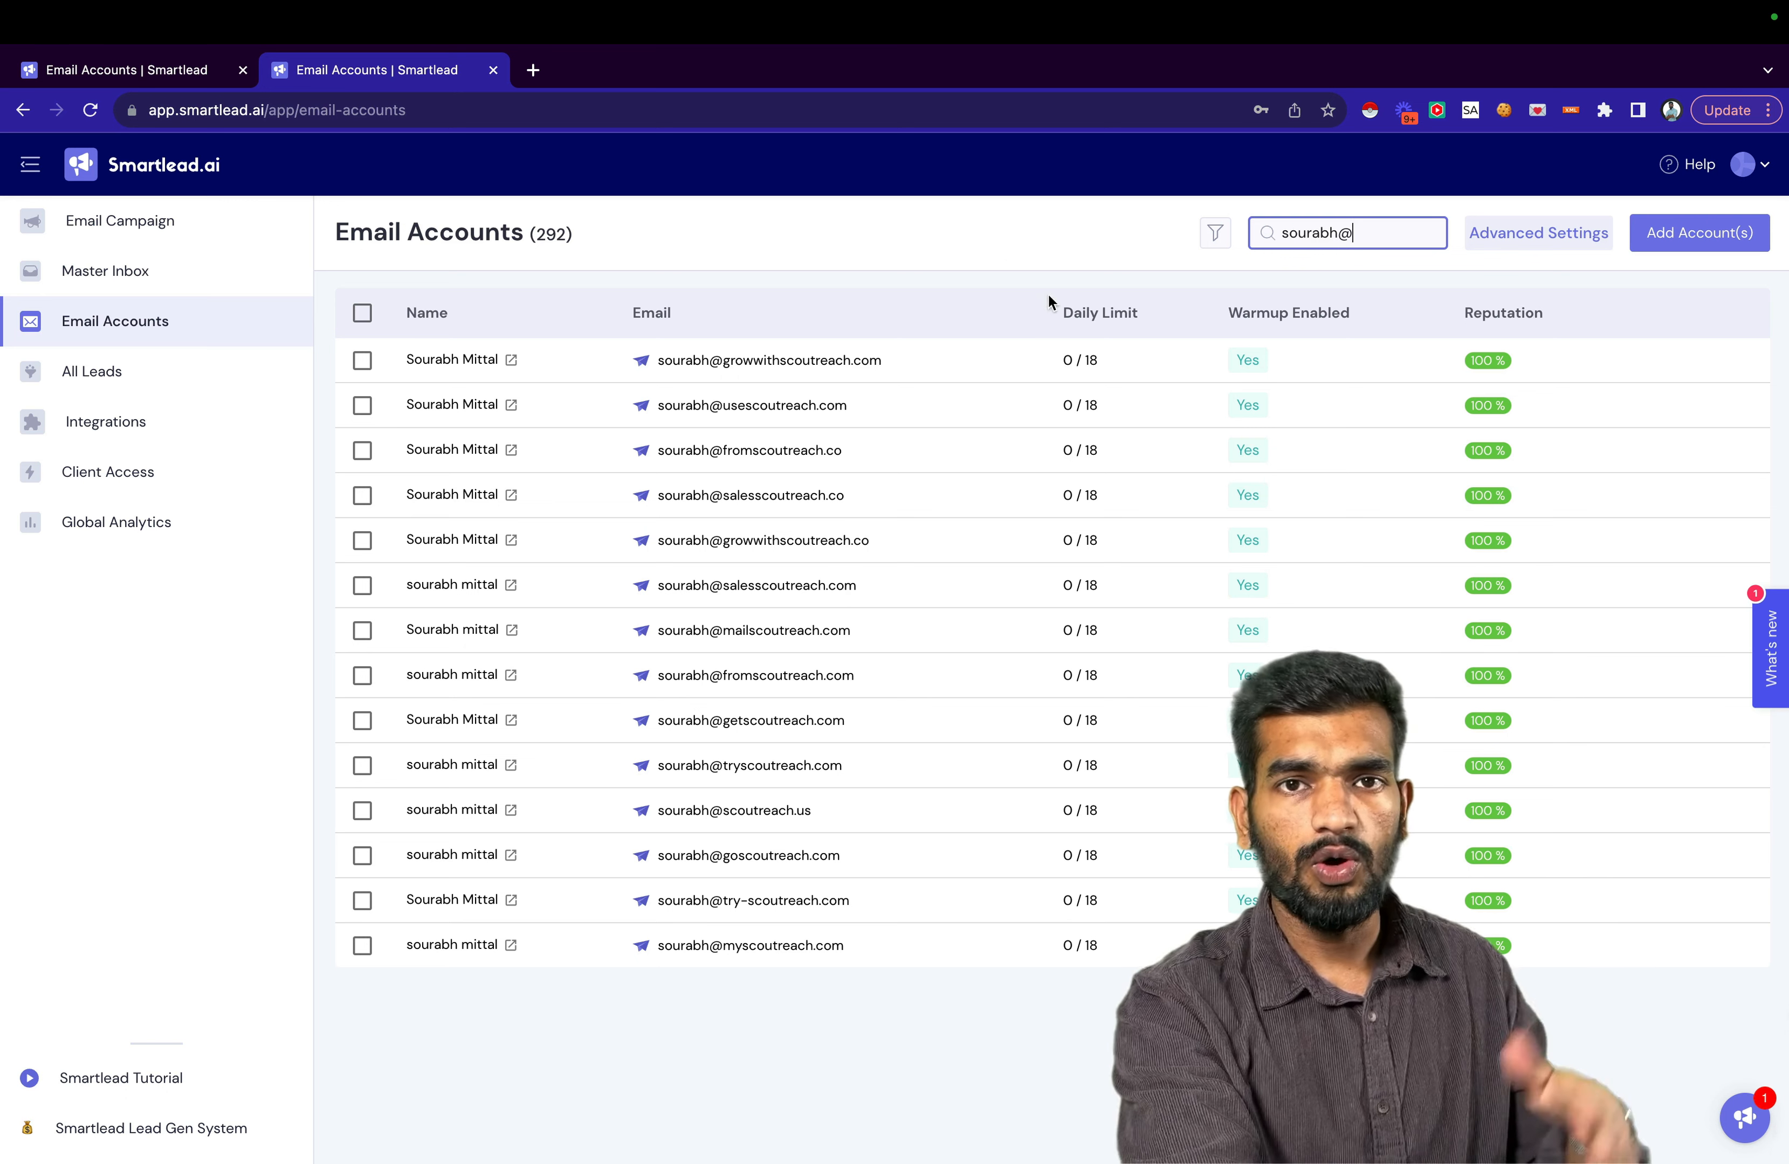
Select all listed accounts and start a bulk warm-up update with the warmup status set to Active.
{"action": "left_click", "coordinate": [361, 314]}
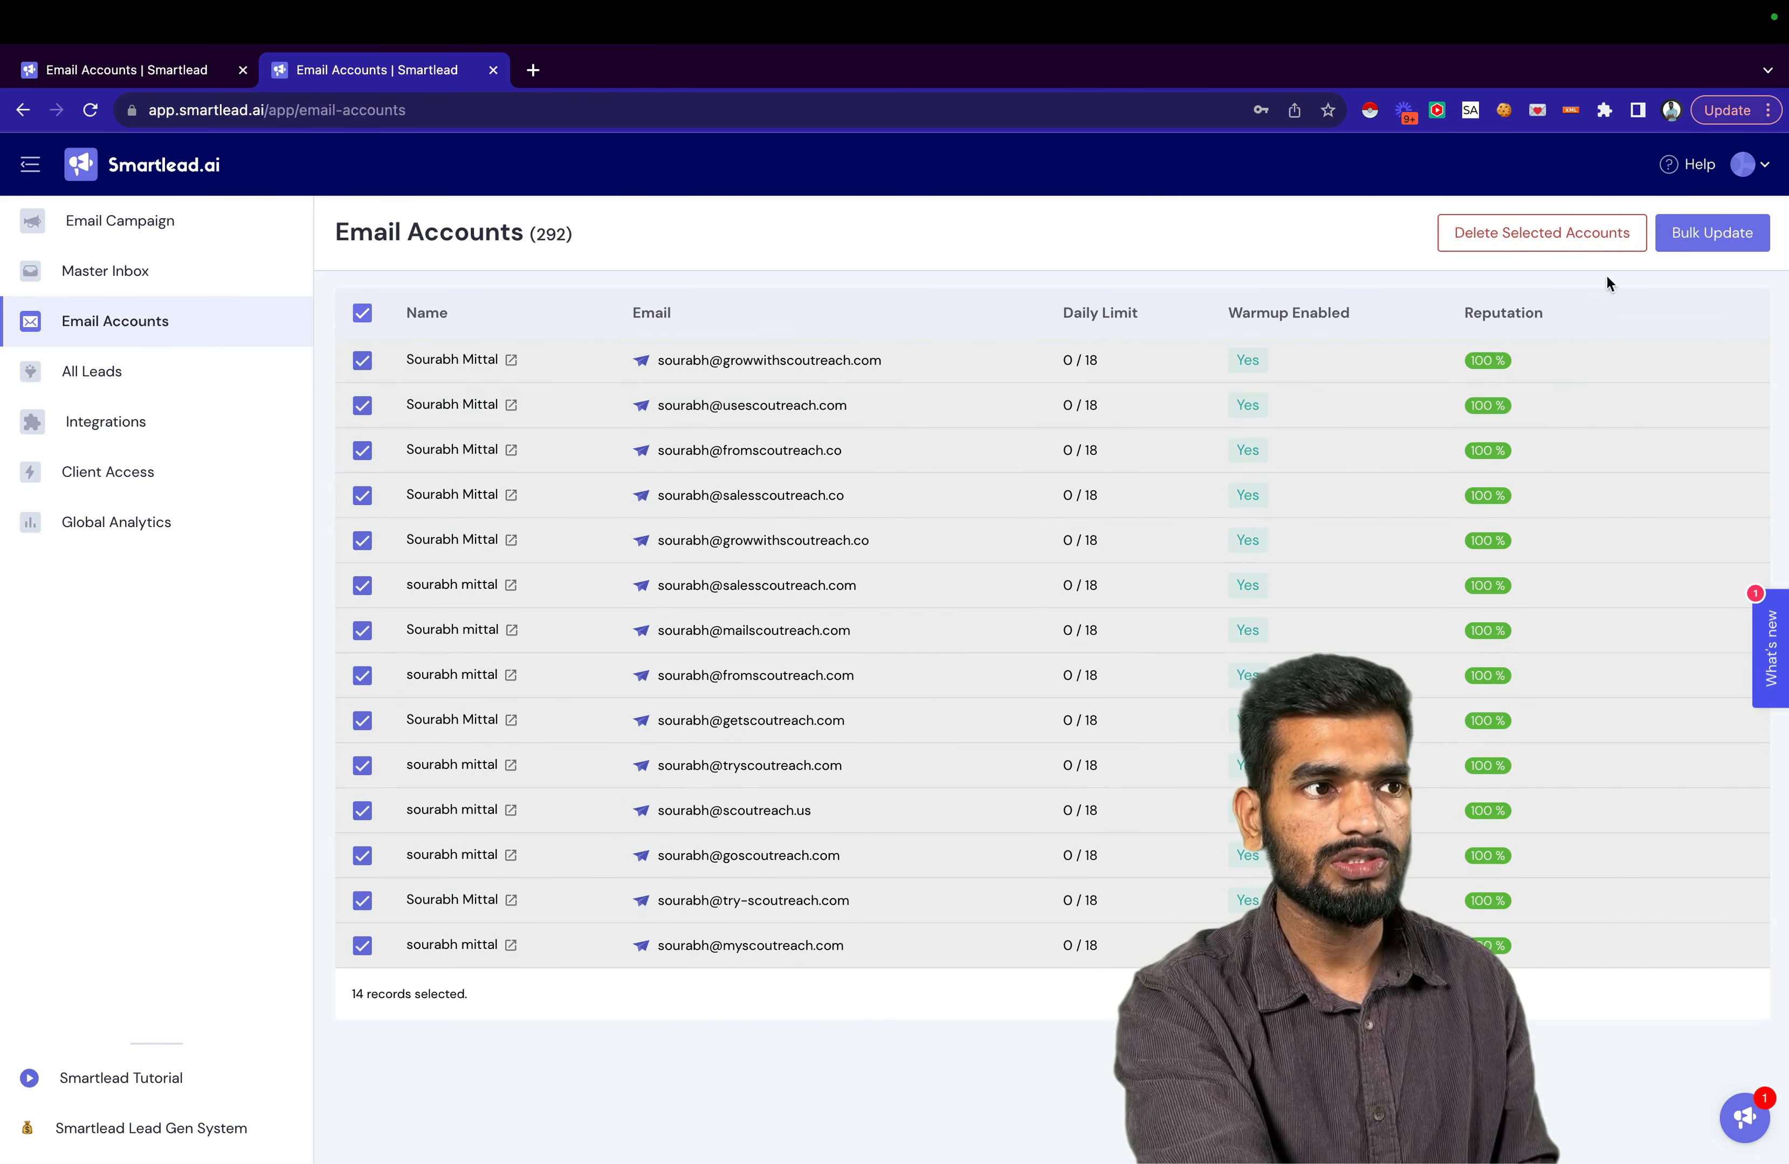
{"action": "left_click", "coordinate": [1738, 235]}
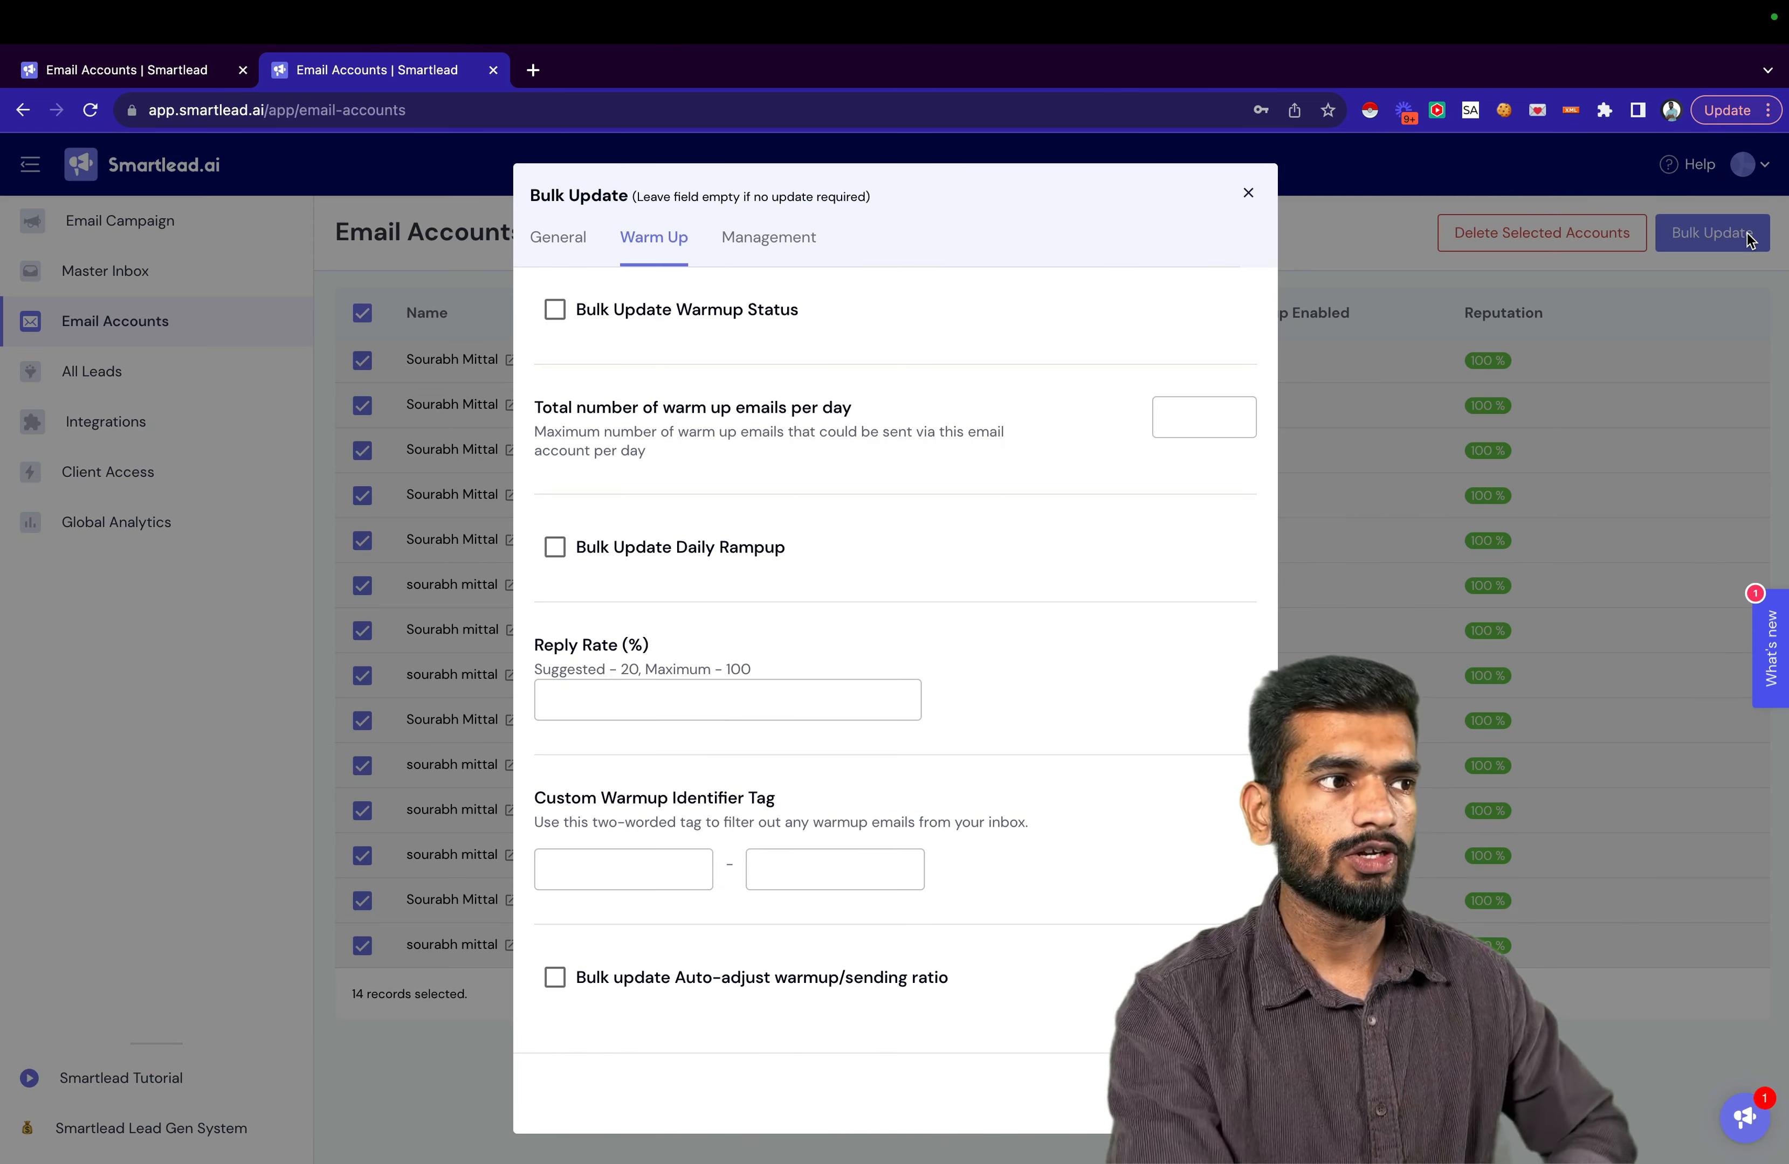
{"action": "left_click", "coordinate": [726, 314]}
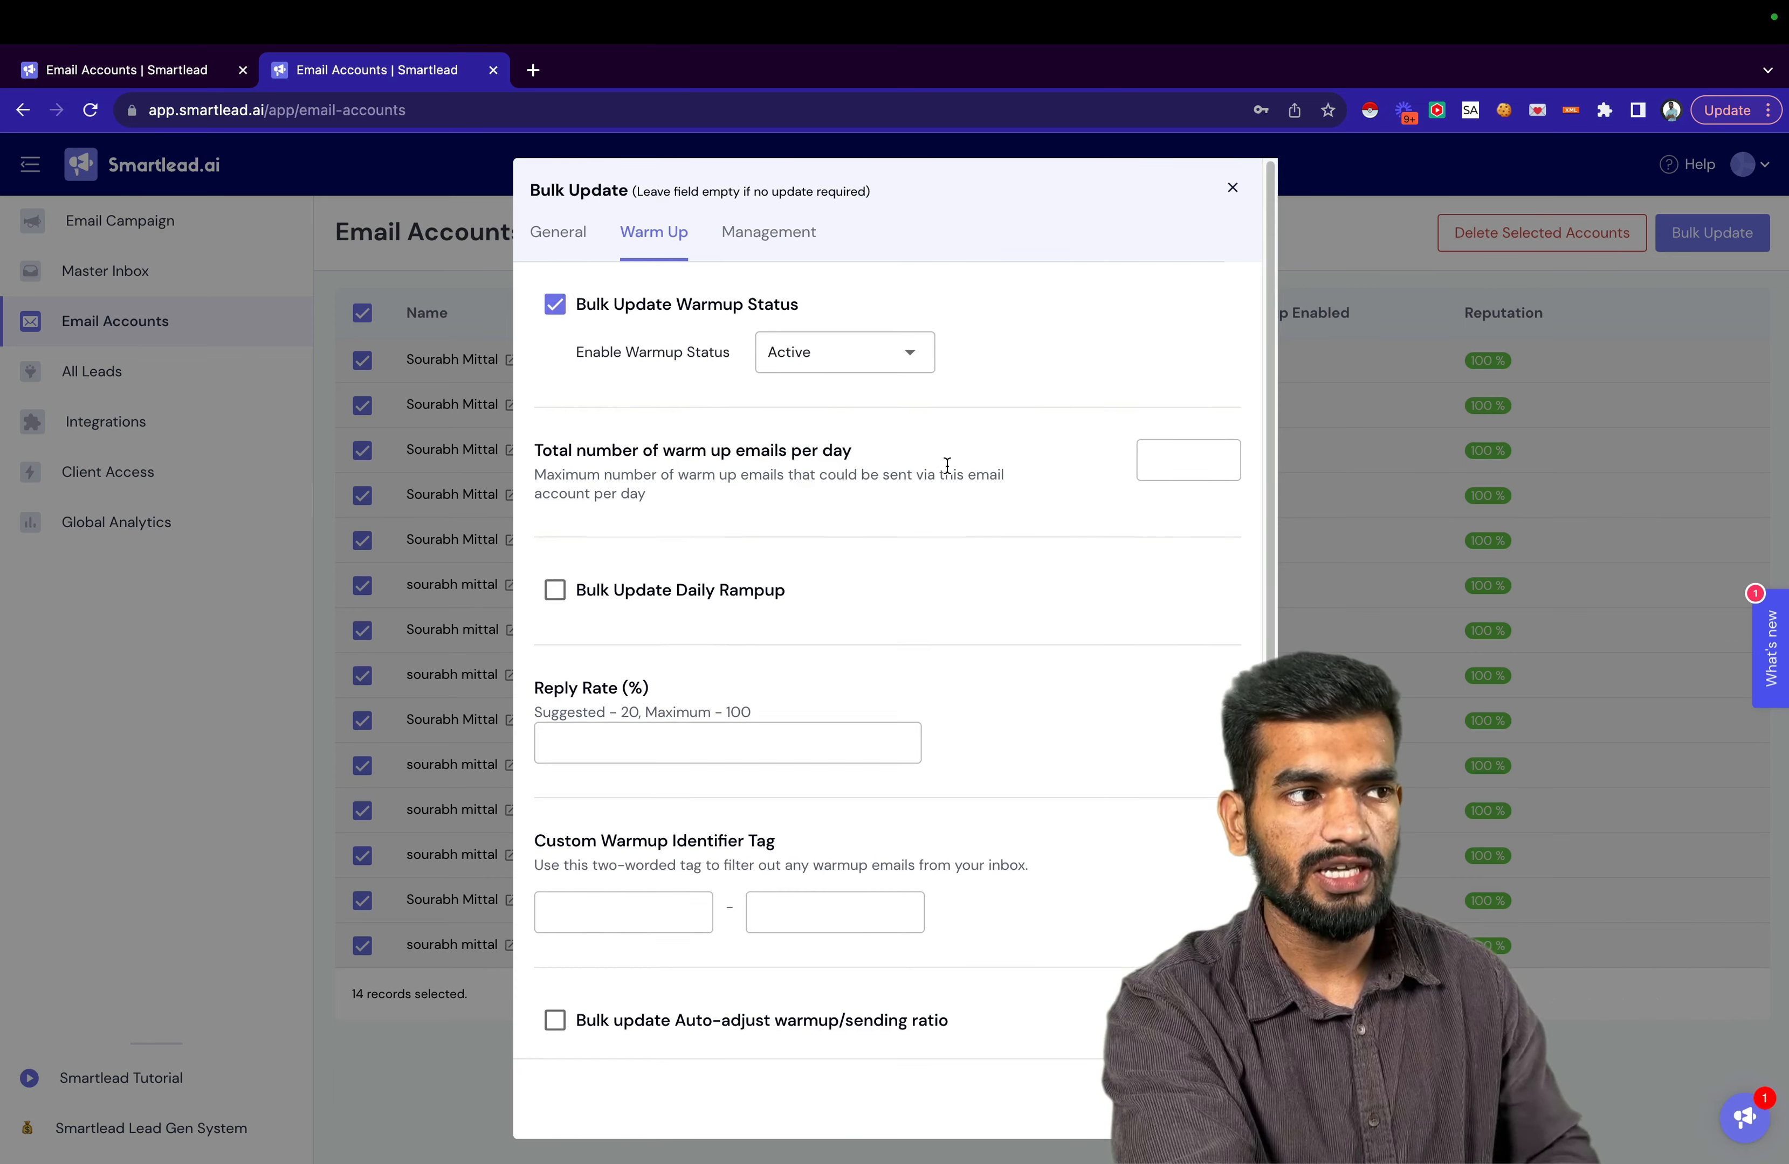
{"action": "scroll", "coordinate": [947, 466], "scroll_direction": "down", "scroll_amount": 1}
{"action": "left_click", "coordinate": [1140, 415]}
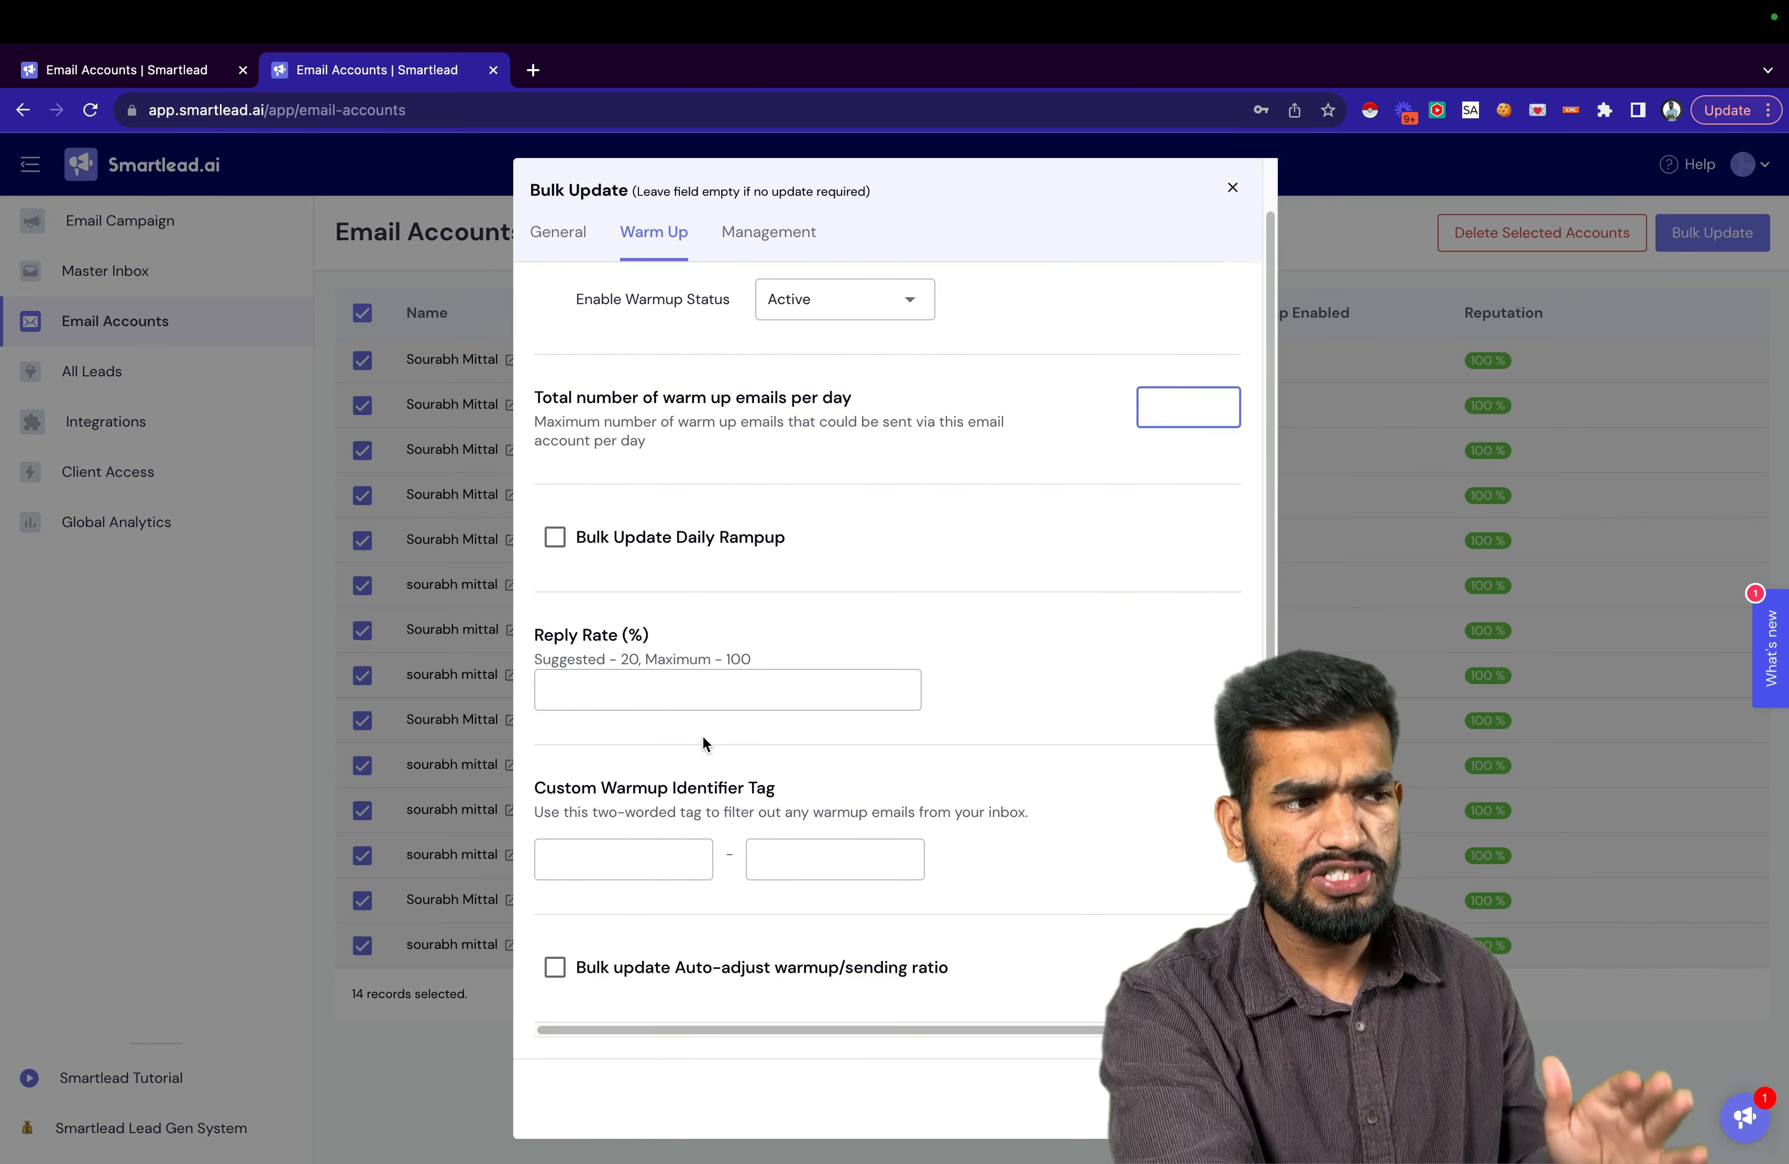
Look through the General and Management options of the bulk update, and close it without saving.
{"action": "scroll", "coordinate": [680, 832], "scroll_direction": "up", "scroll_amount": 1}
{"action": "left_click", "coordinate": [581, 257]}
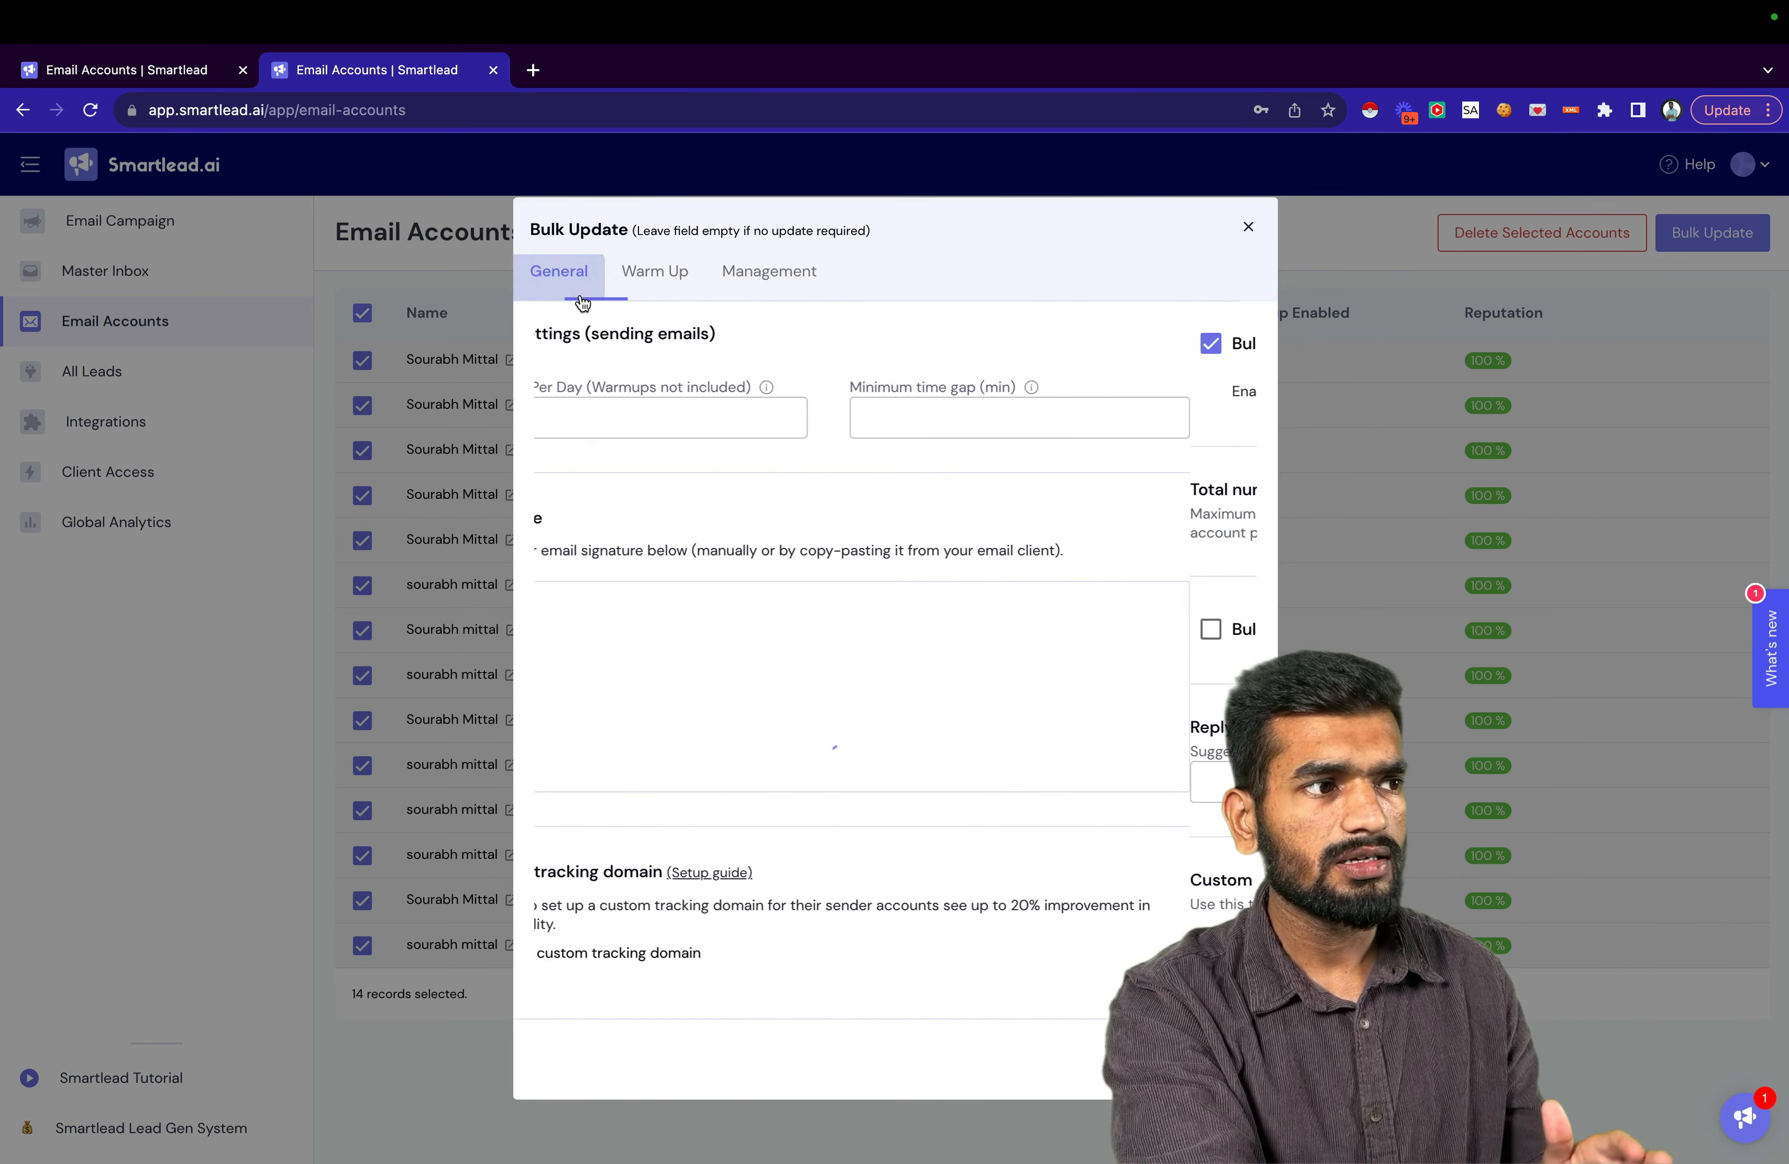
{"action": "left_click", "coordinate": [764, 274]}
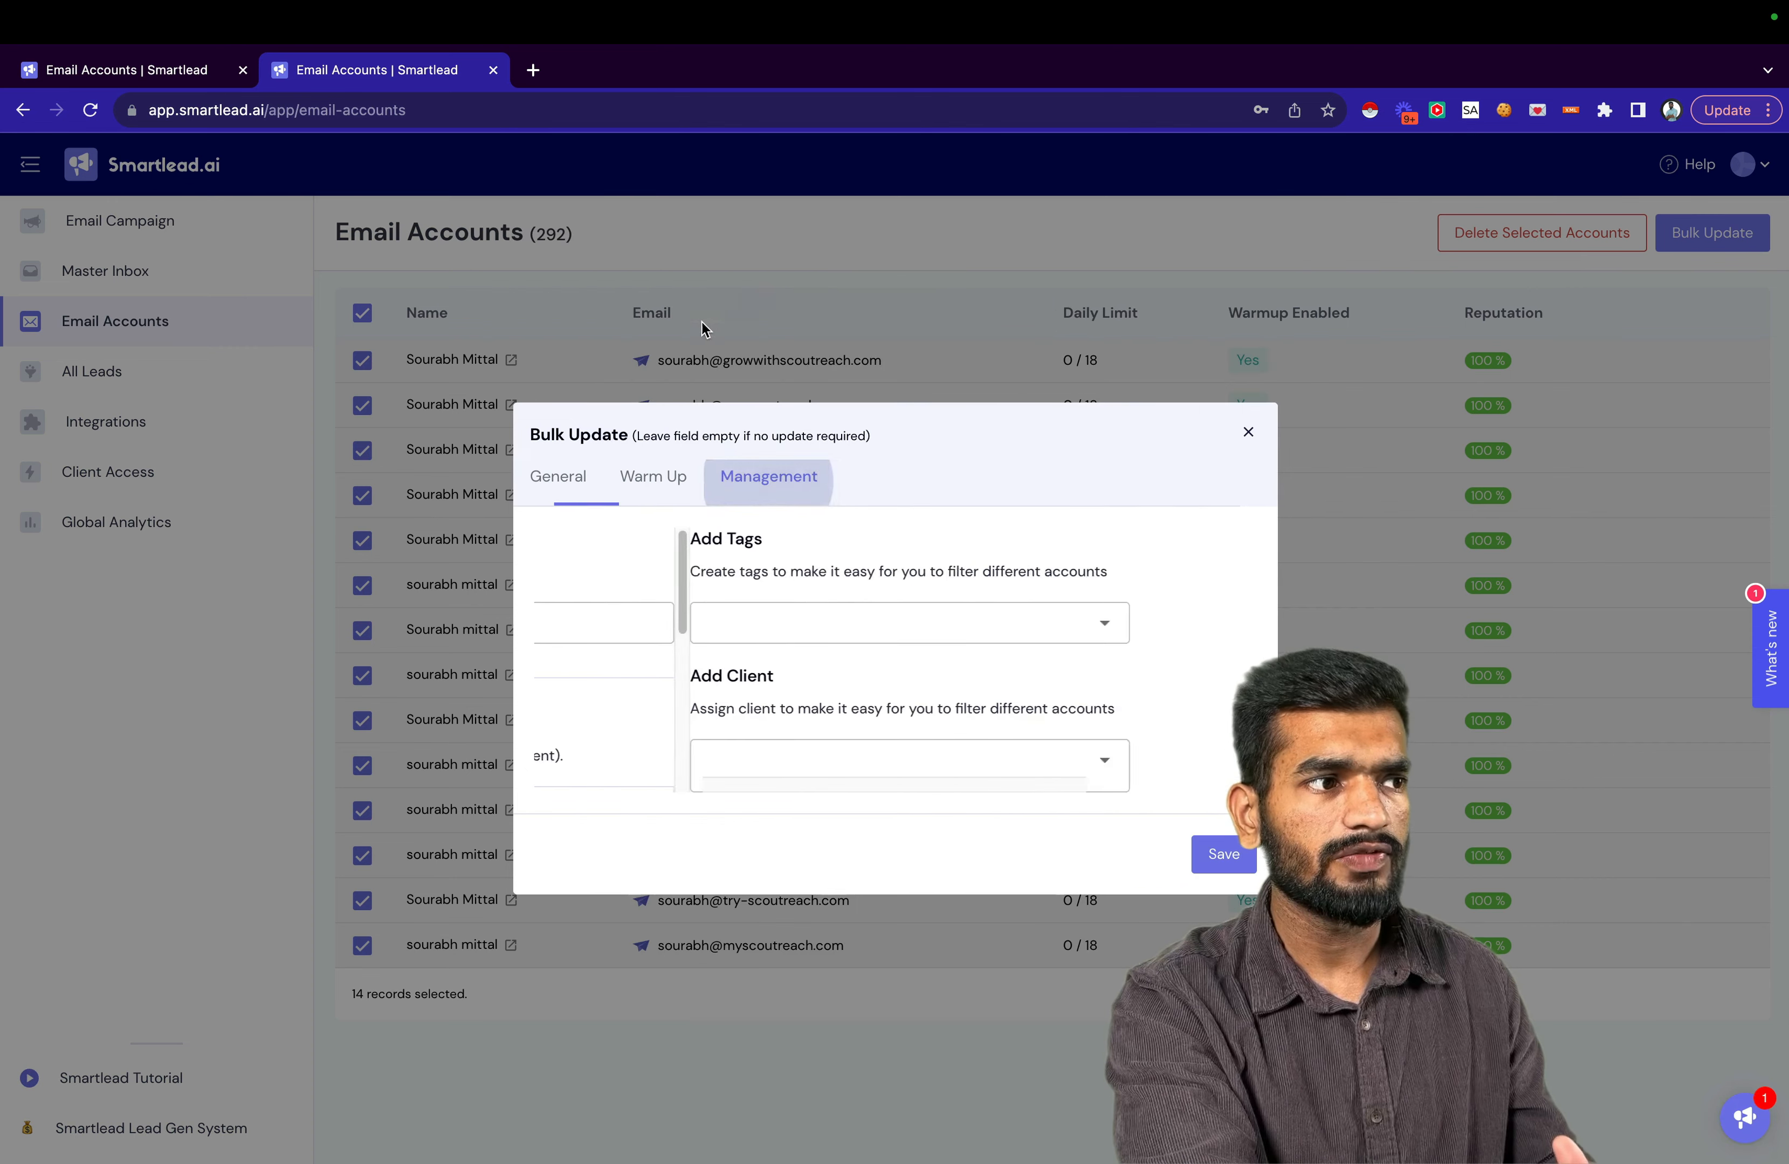
{"action": "left_click", "coordinate": [576, 496]}
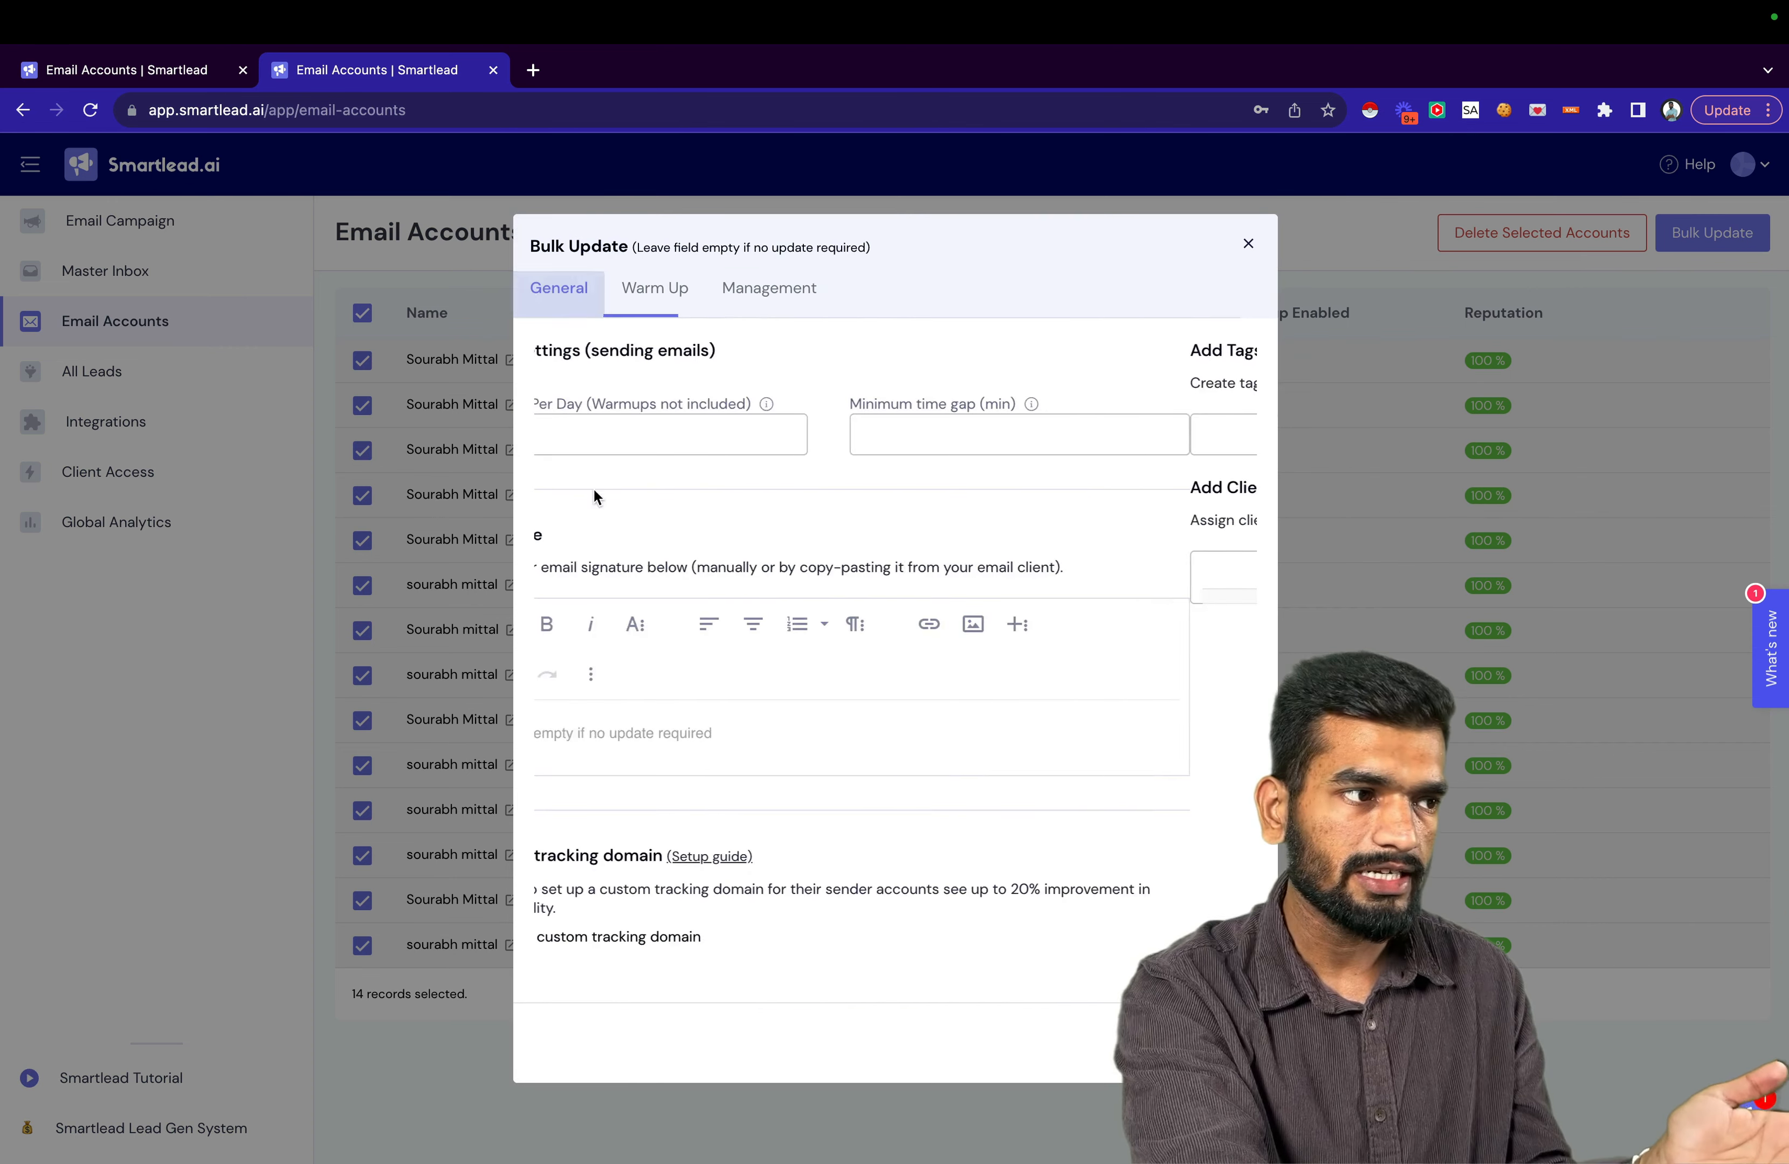
{"action": "left_click", "coordinate": [1250, 242]}
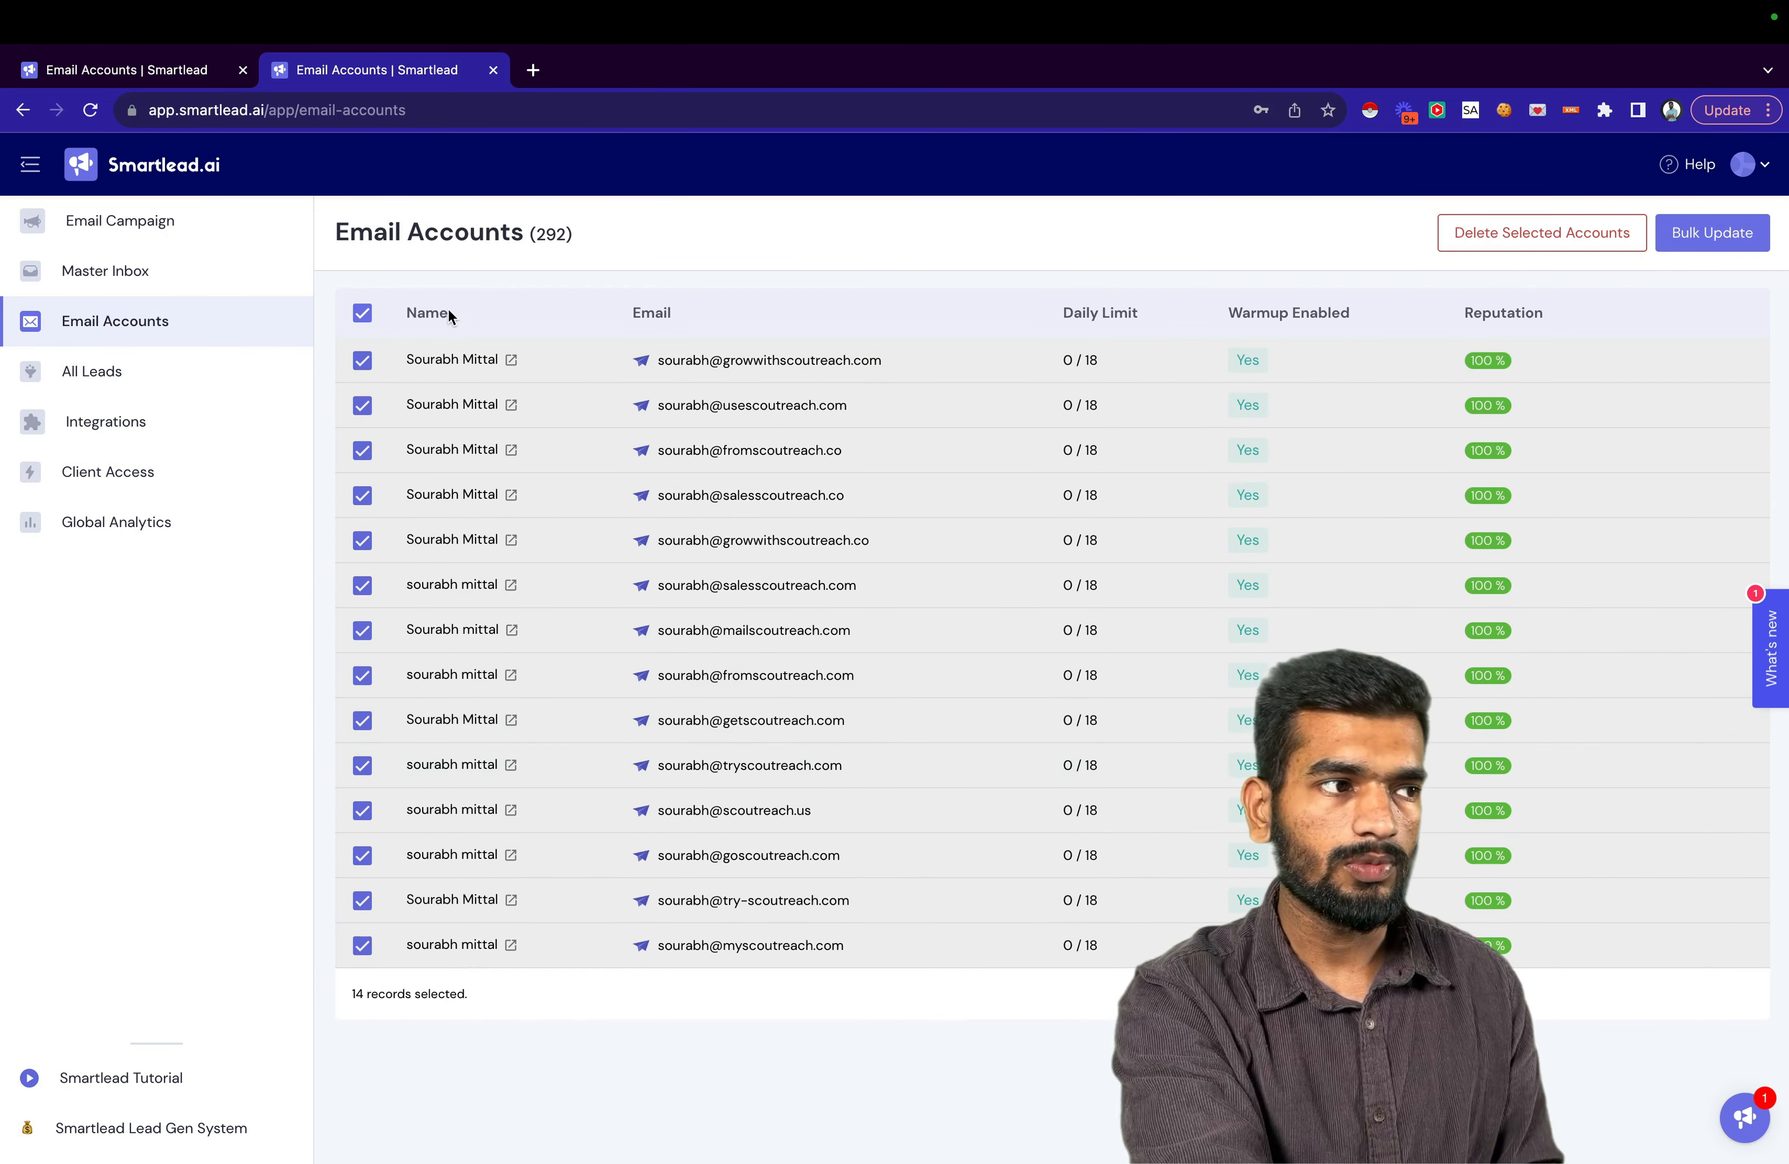
Deselect all accounts and narrow the account search by adding "sc" after the @.
{"action": "left_click", "coordinate": [362, 313]}
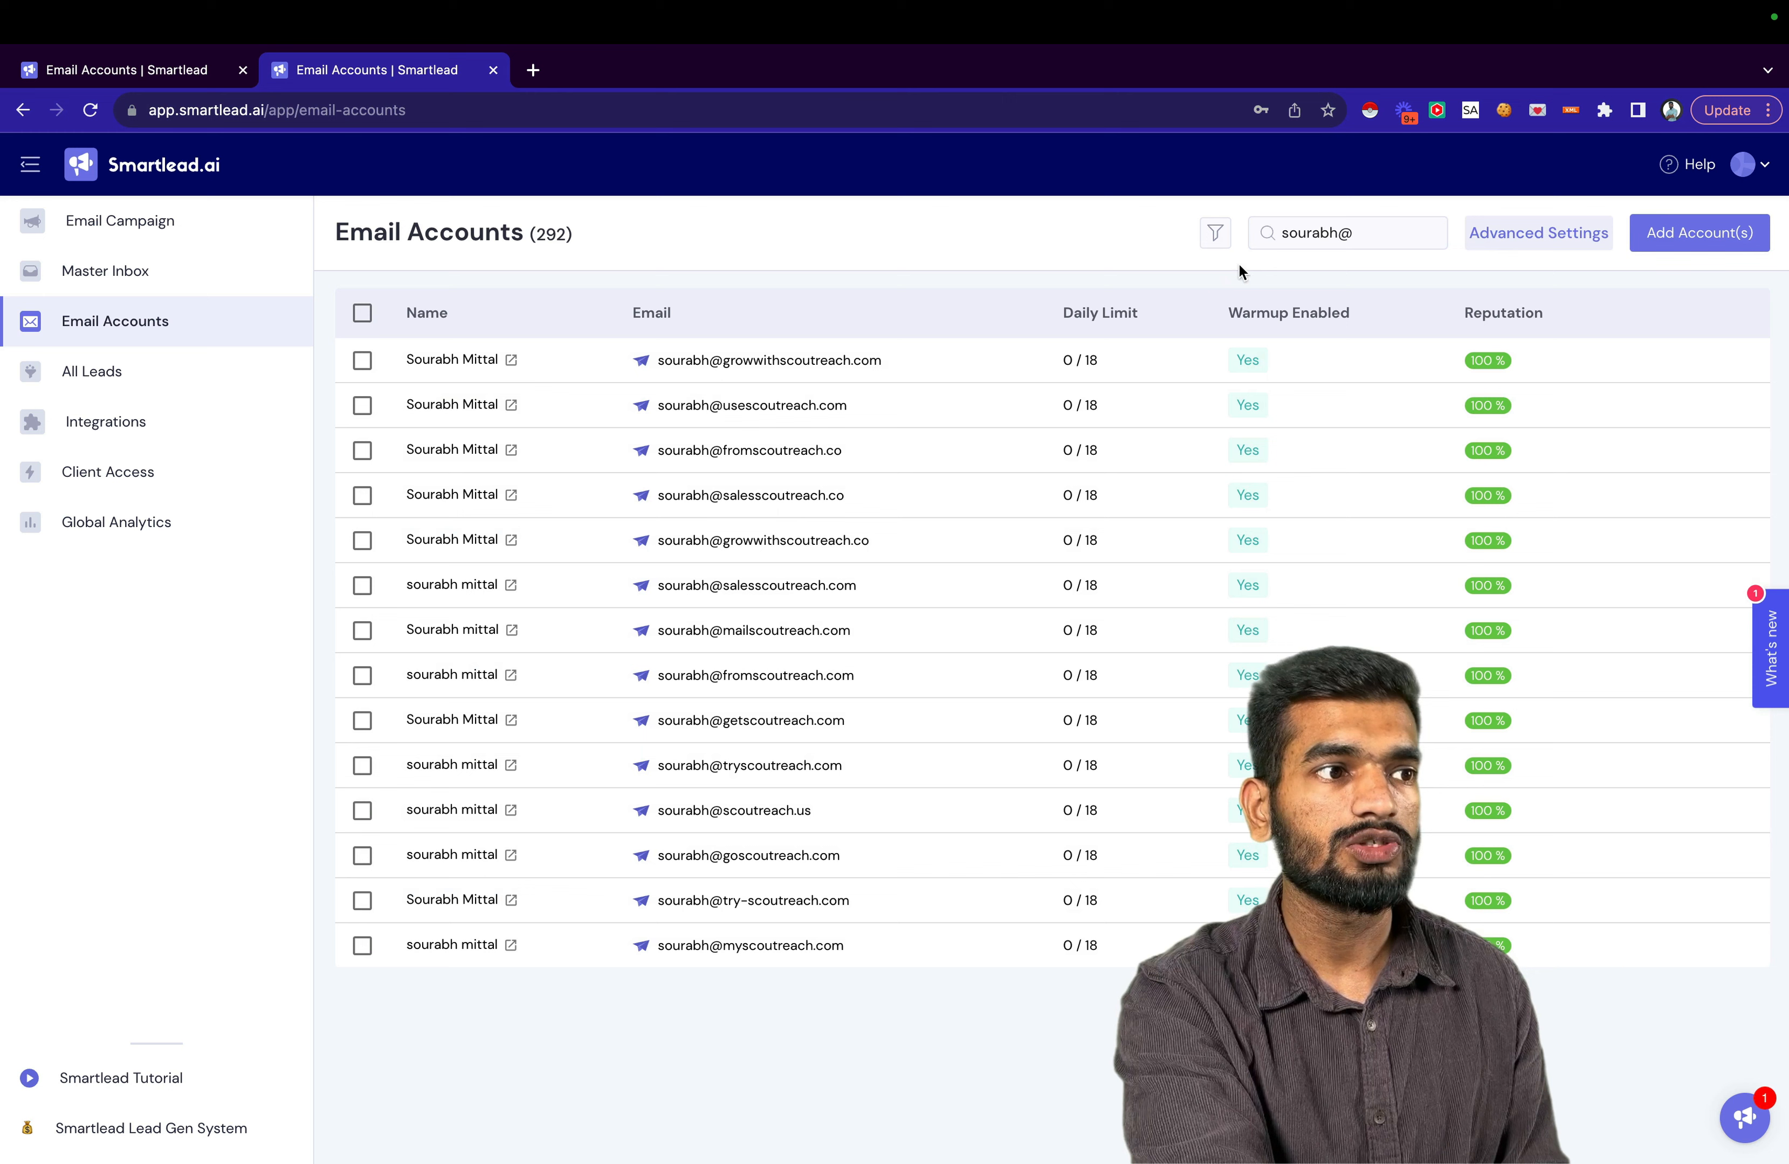
{"action": "left_click", "coordinate": [1346, 242]}
{"action": "type", "text": "sc"}
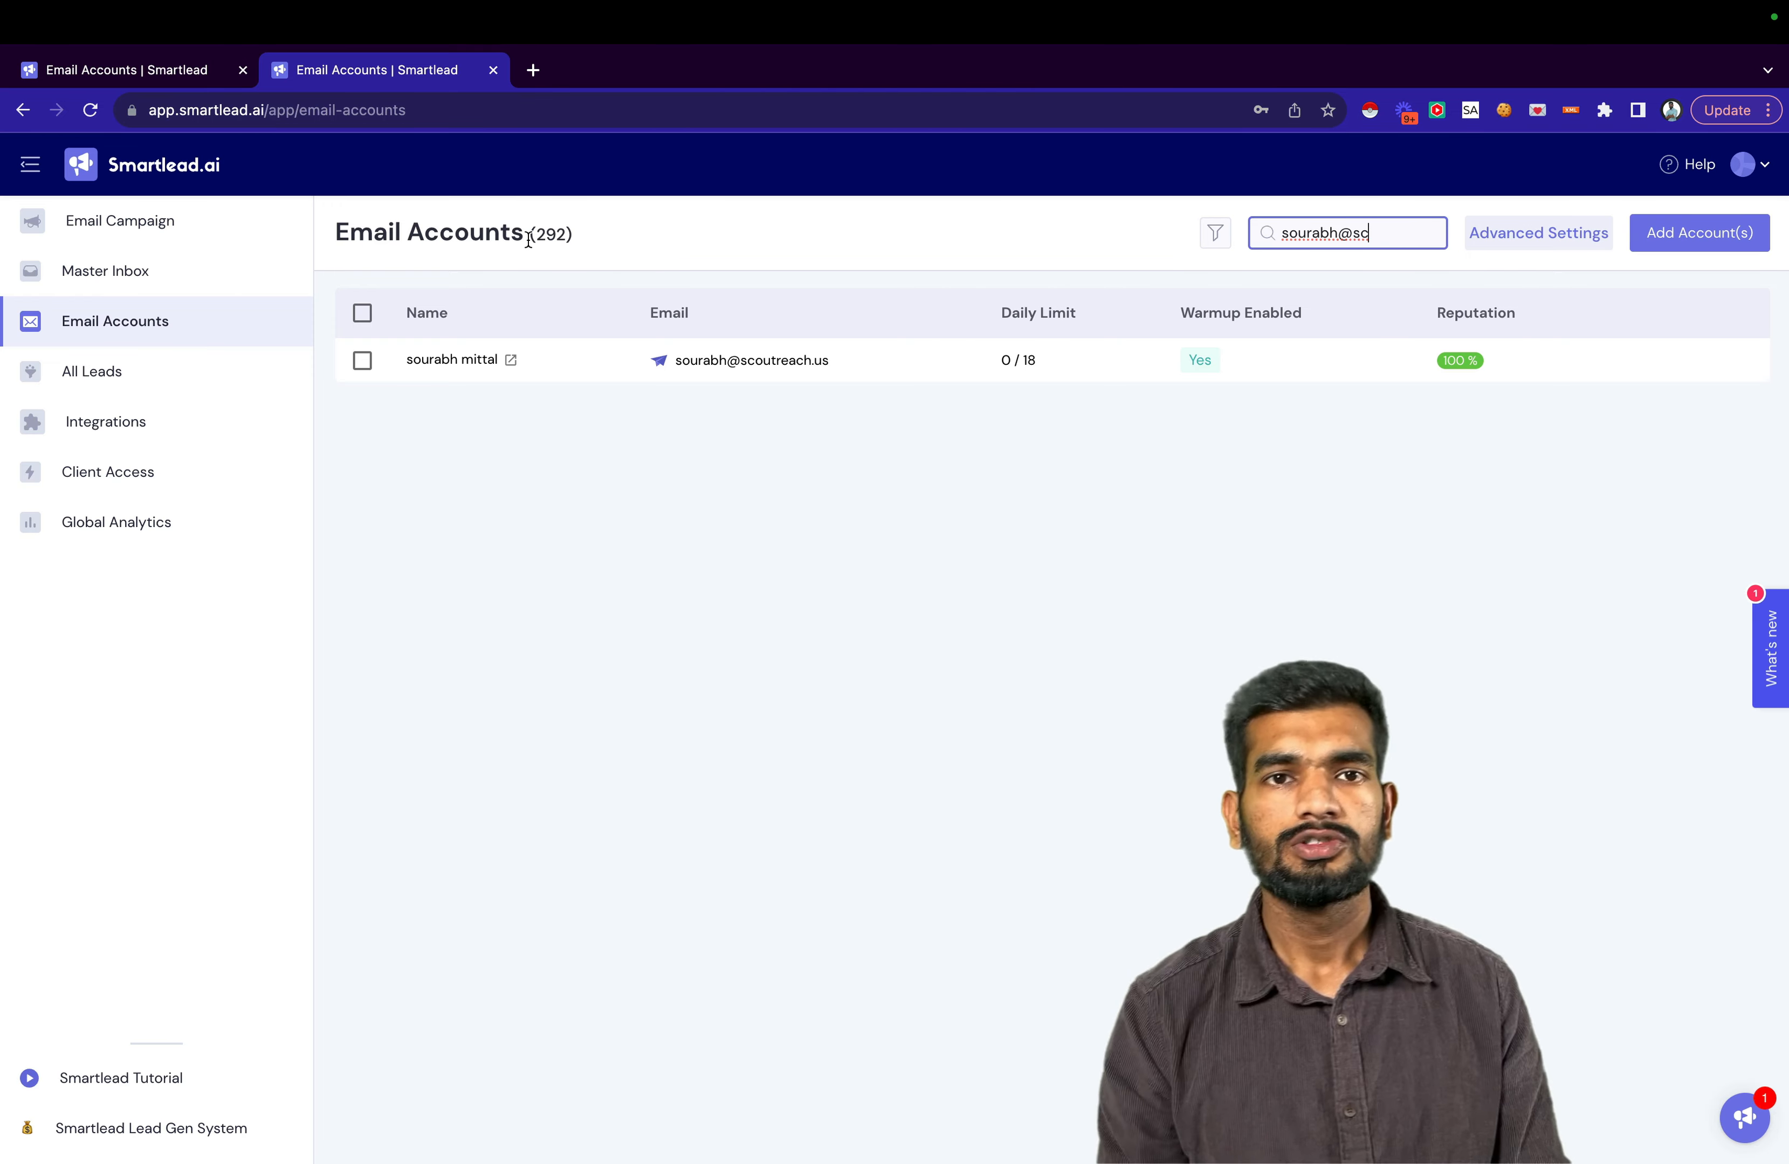
Open the email campaigns list, start a new campaign and place the cursor in its name field.
{"action": "left_click", "coordinate": [136, 236]}
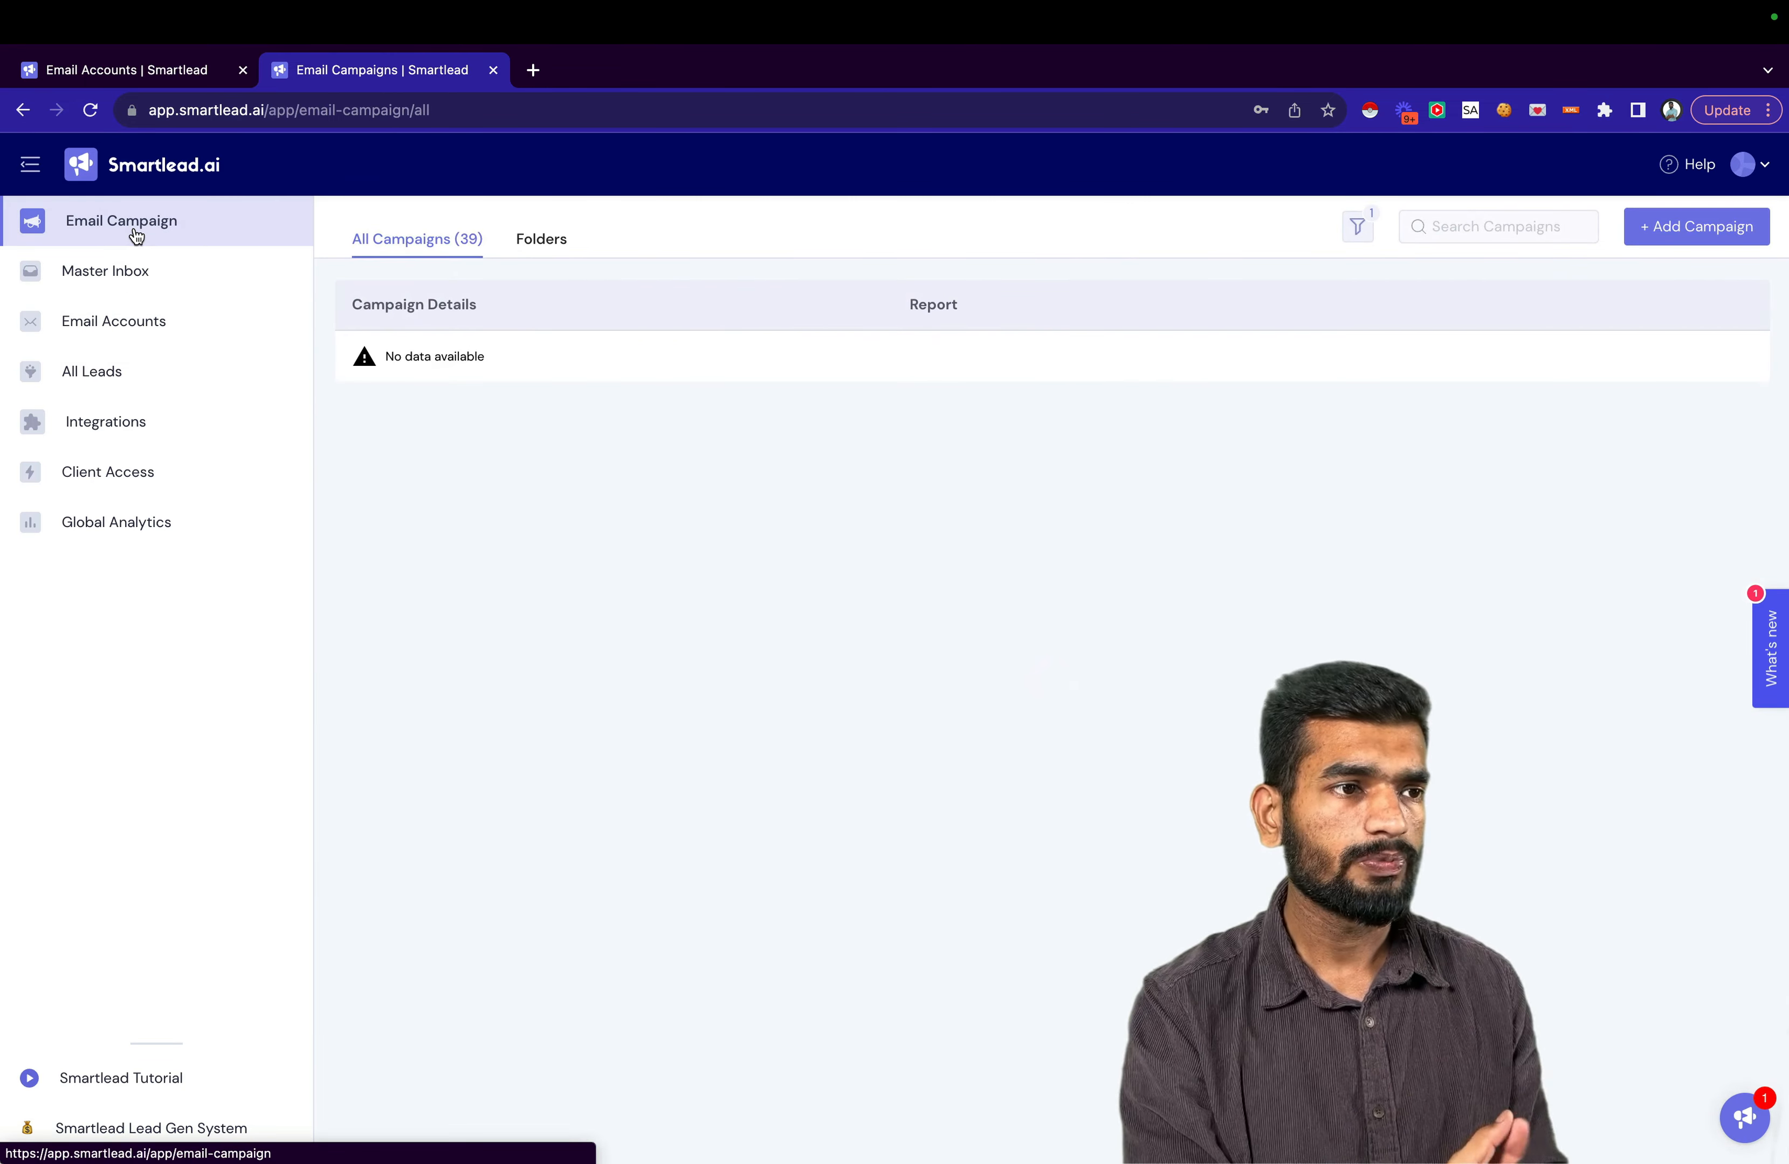
{"action": "left_click", "coordinate": [1701, 226]}
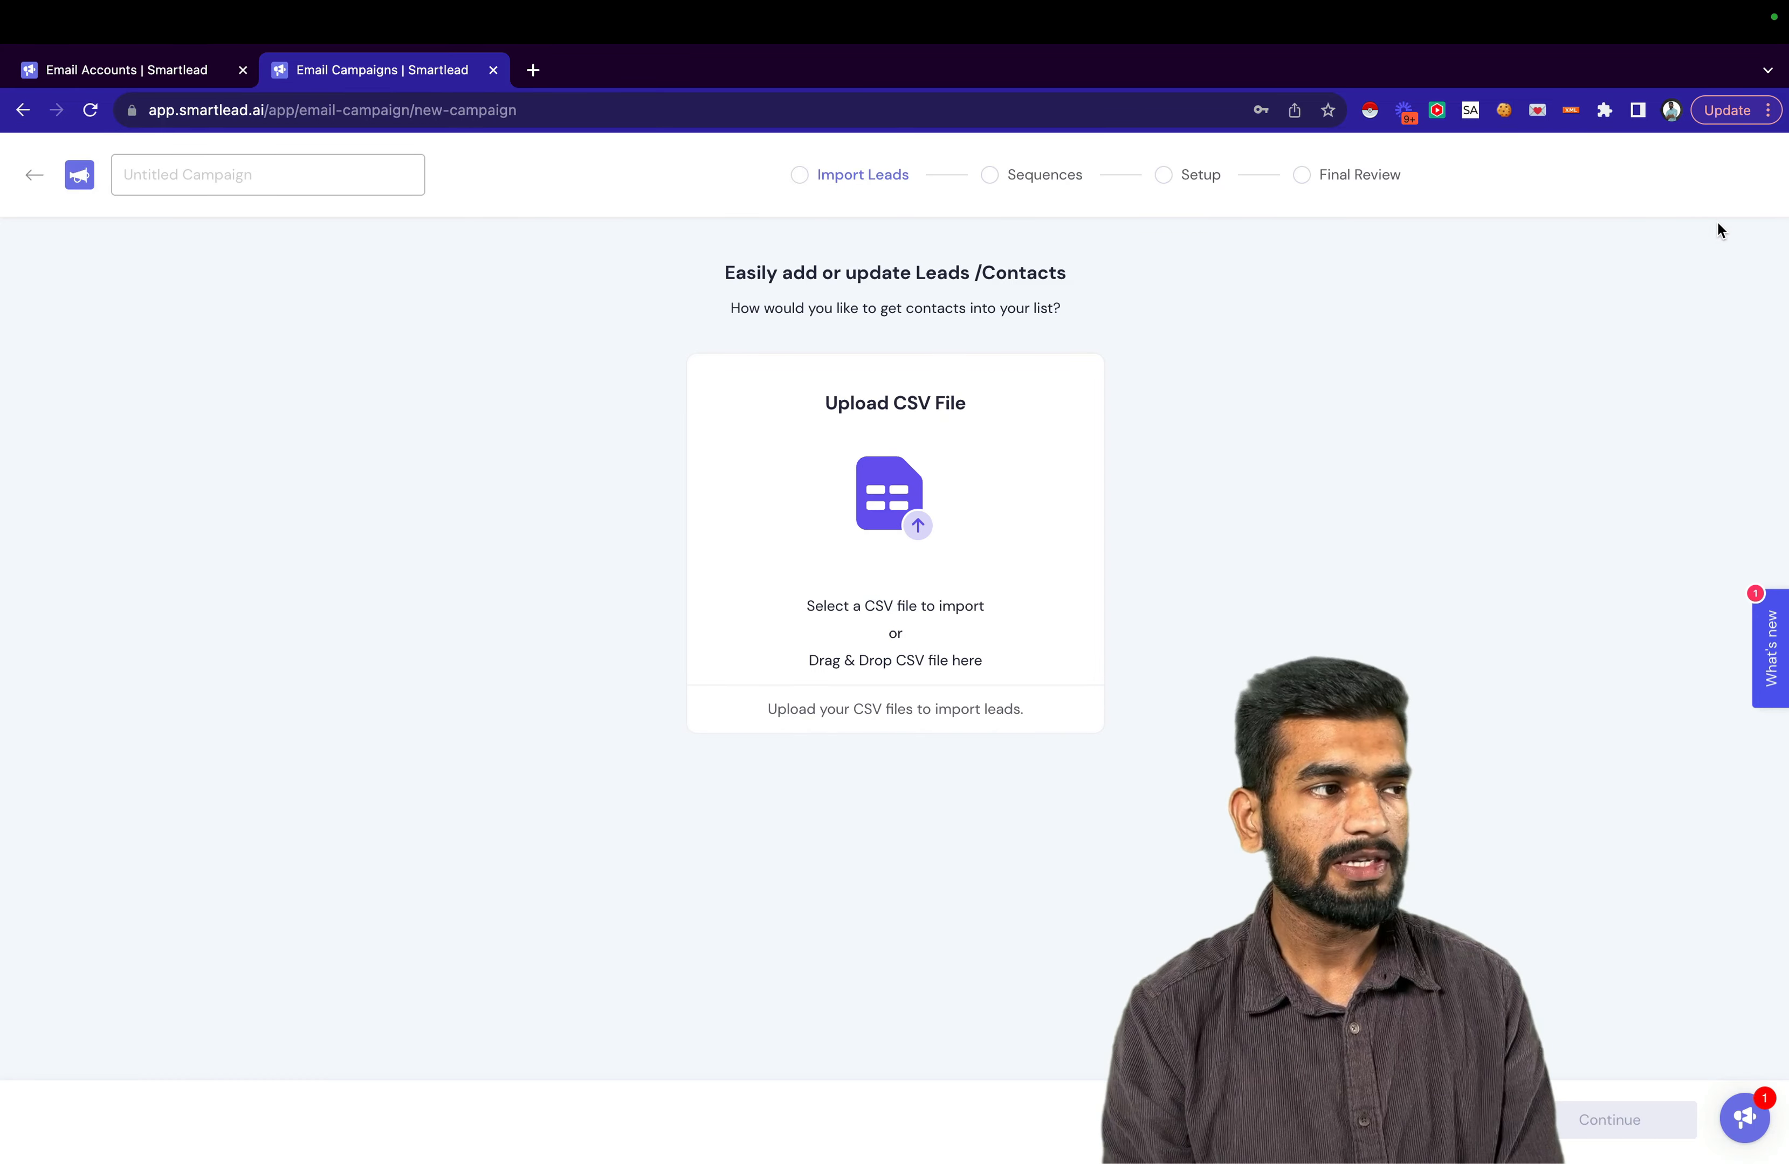
{"action": "left_click", "coordinate": [371, 167]}
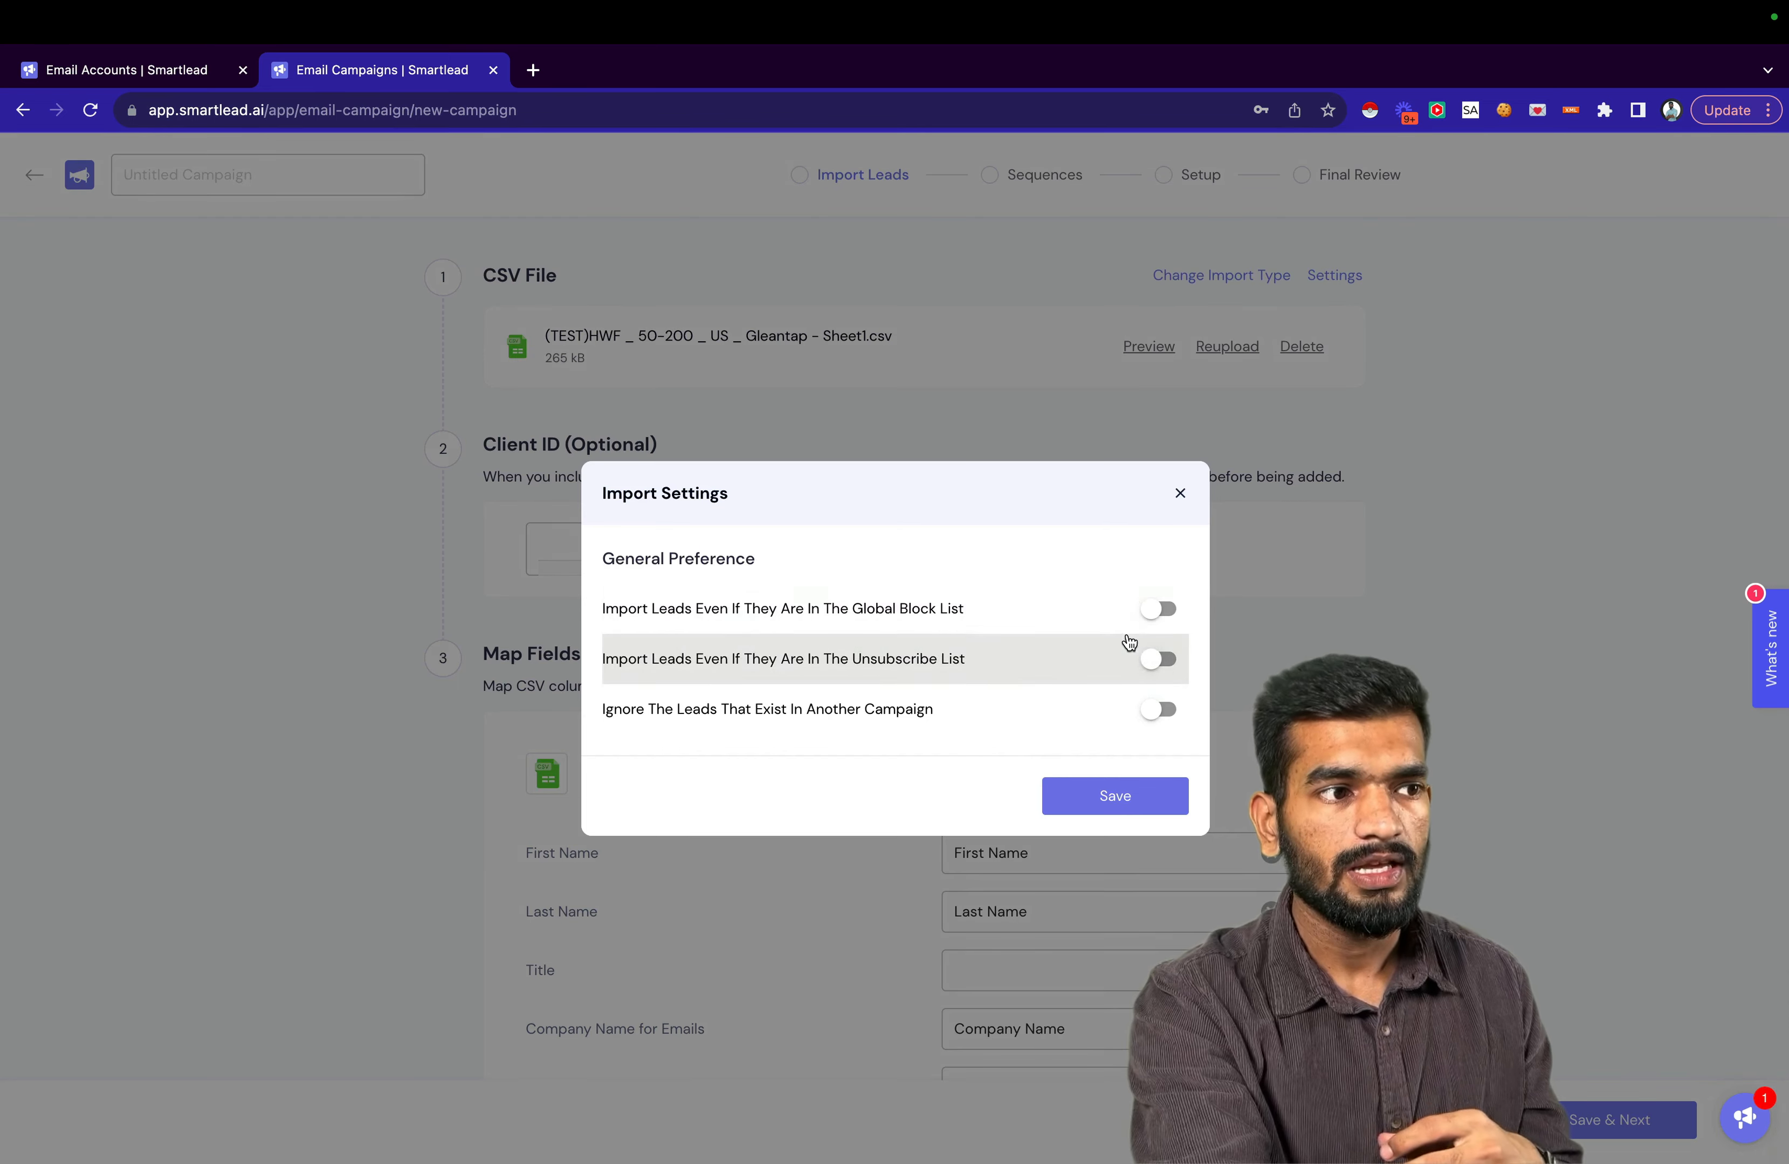
Try the import options for leads in the global block list and unsubscribe list, and turn both off again.
{"action": "left_click", "coordinate": [1157, 609]}
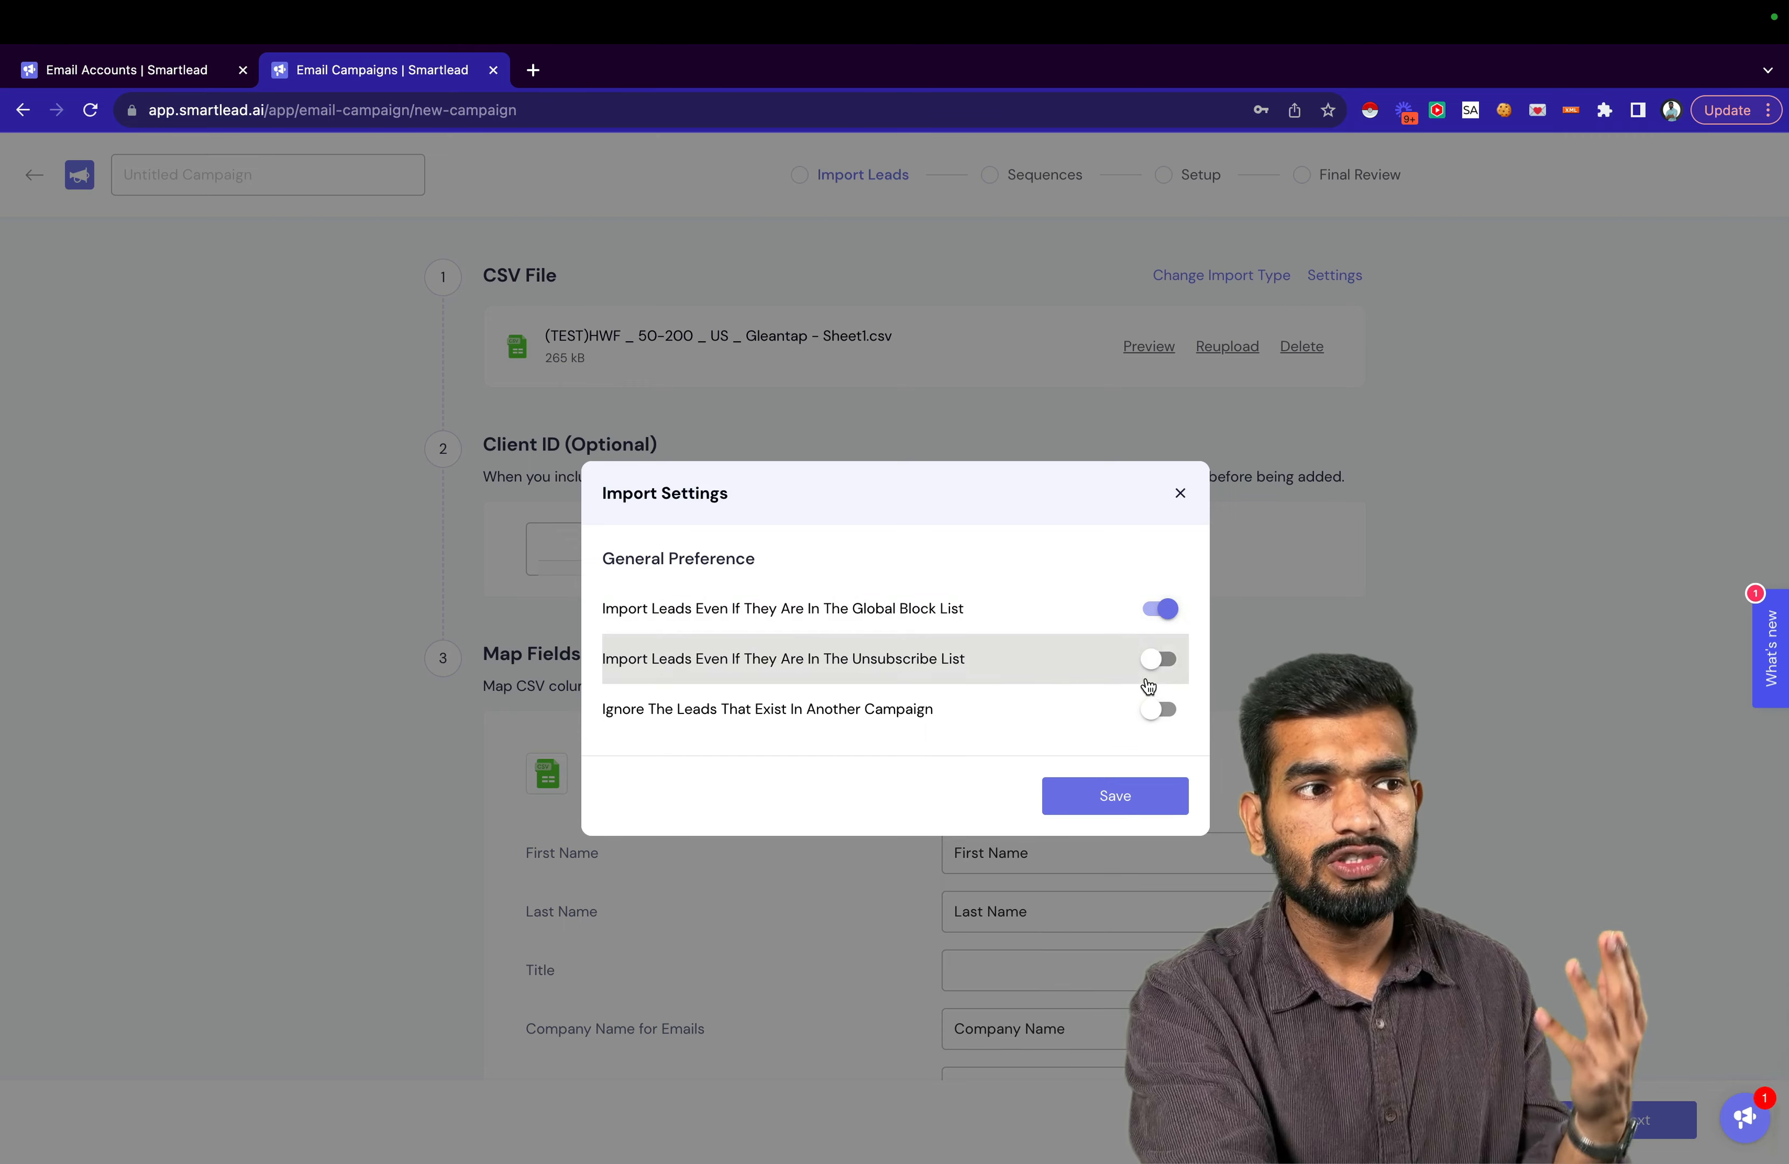
{"action": "left_click", "coordinate": [1154, 659]}
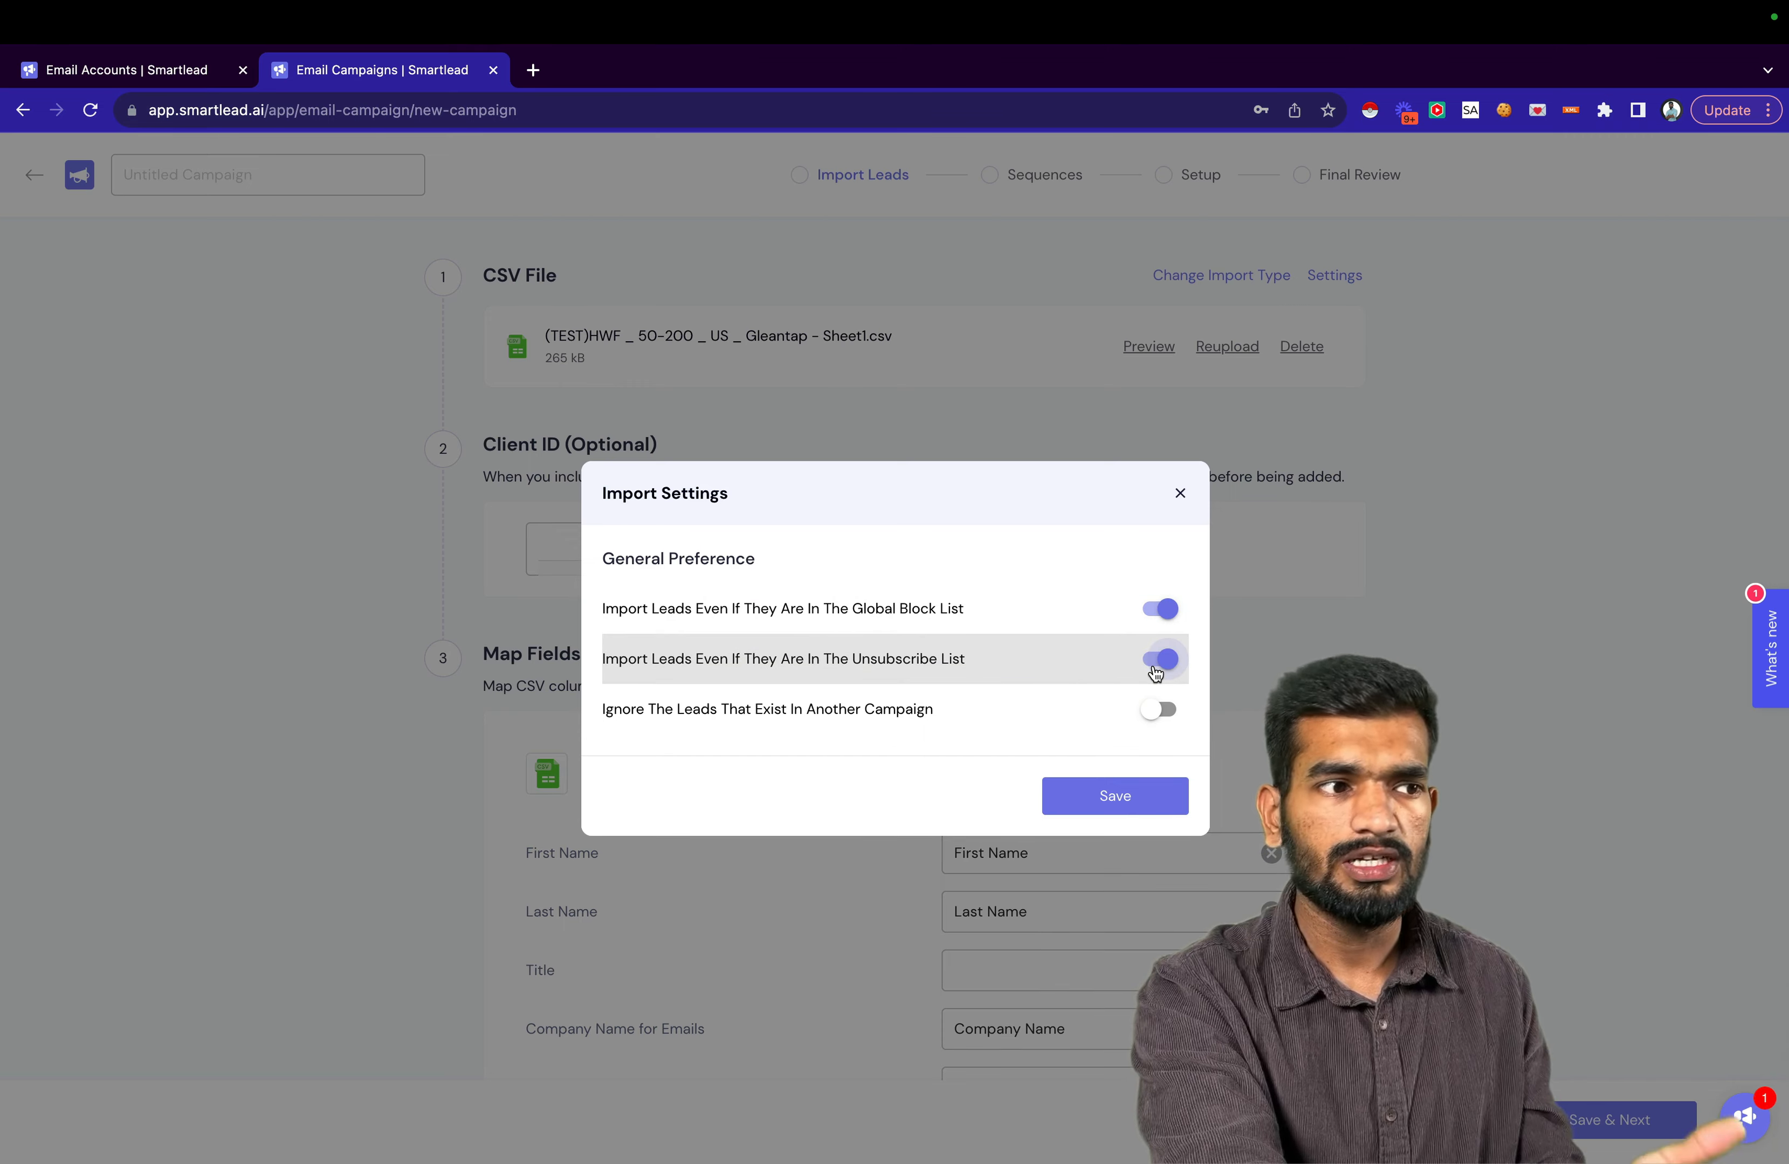
{"action": "left_click", "coordinate": [1157, 659]}
{"action": "left_click", "coordinate": [1159, 609]}
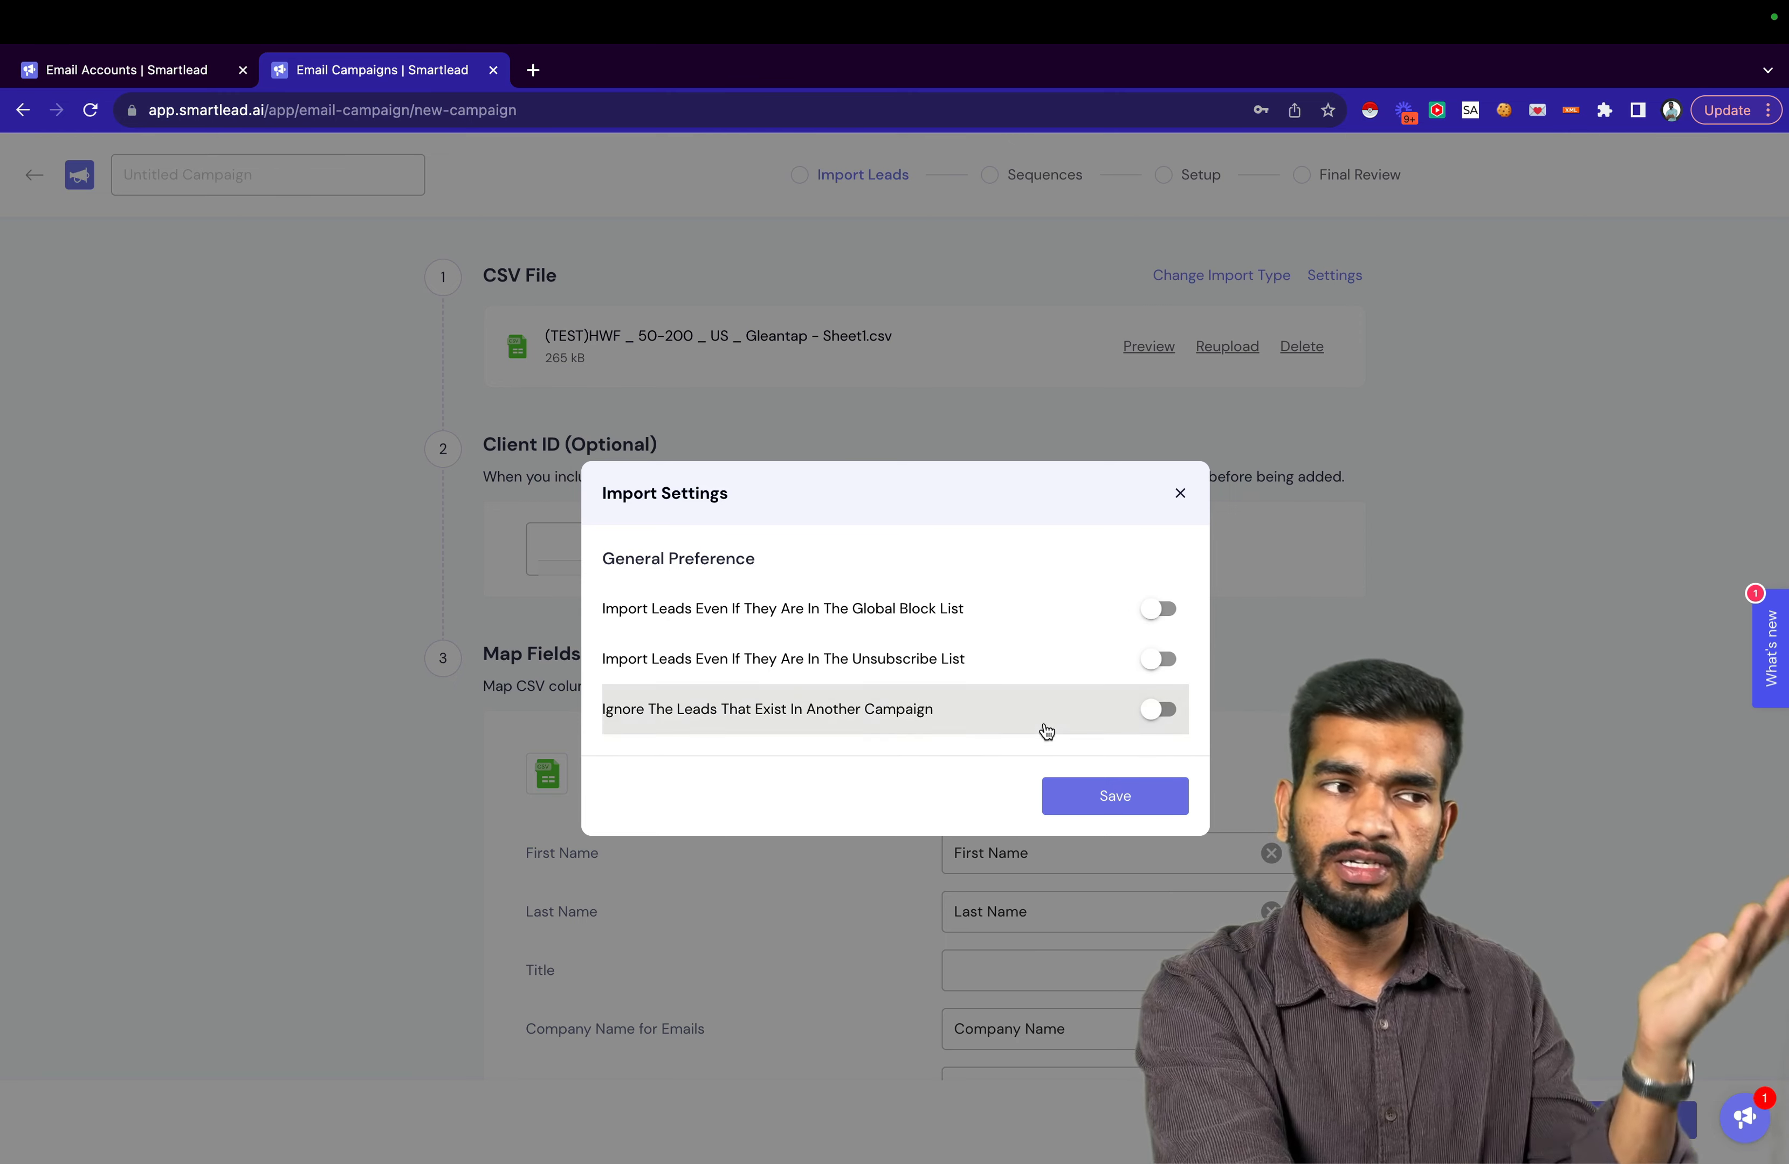
Set the import to ignore leads that exist in another campaign, save the import settings, and review the CSV field mapping.
{"action": "left_click", "coordinate": [1145, 709]}
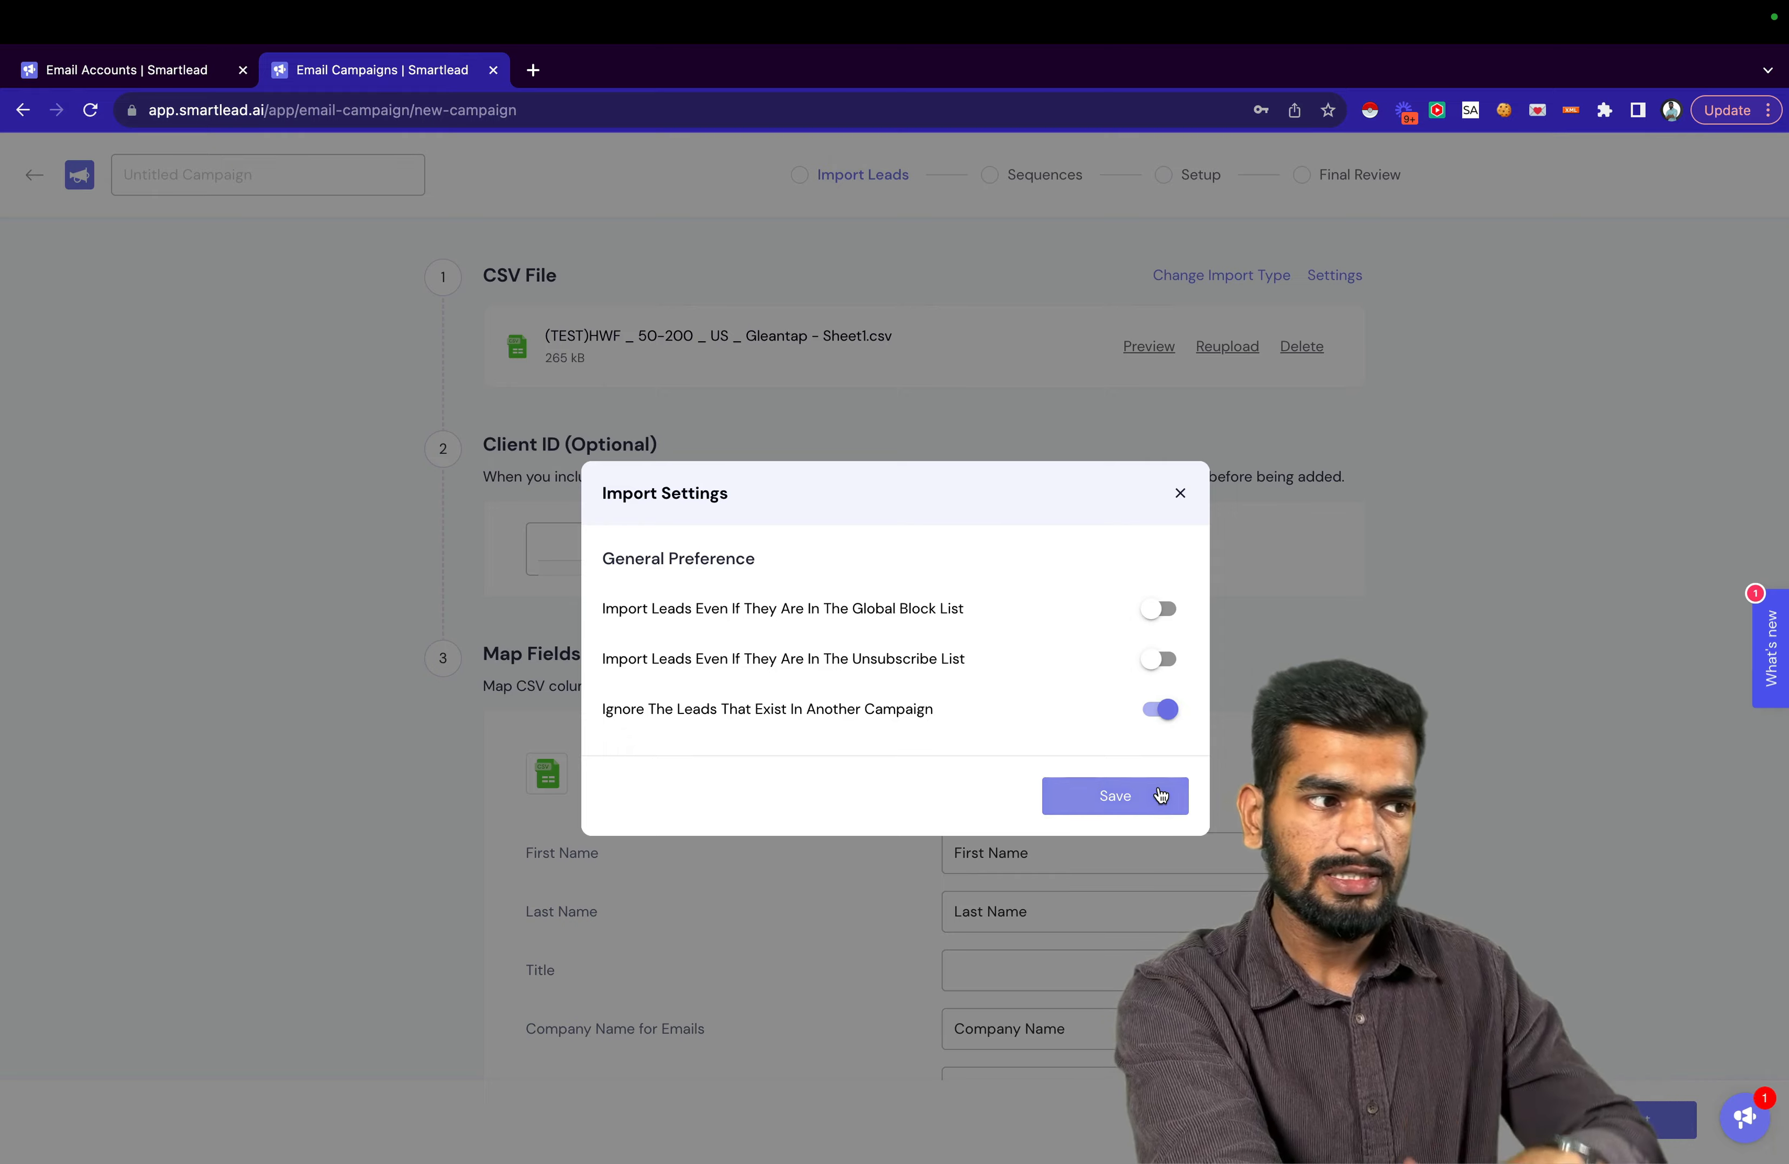
{"action": "left_click", "coordinate": [1114, 795]}
{"action": "scroll", "coordinate": [654, 496], "scroll_direction": "down", "scroll_amount": 7}
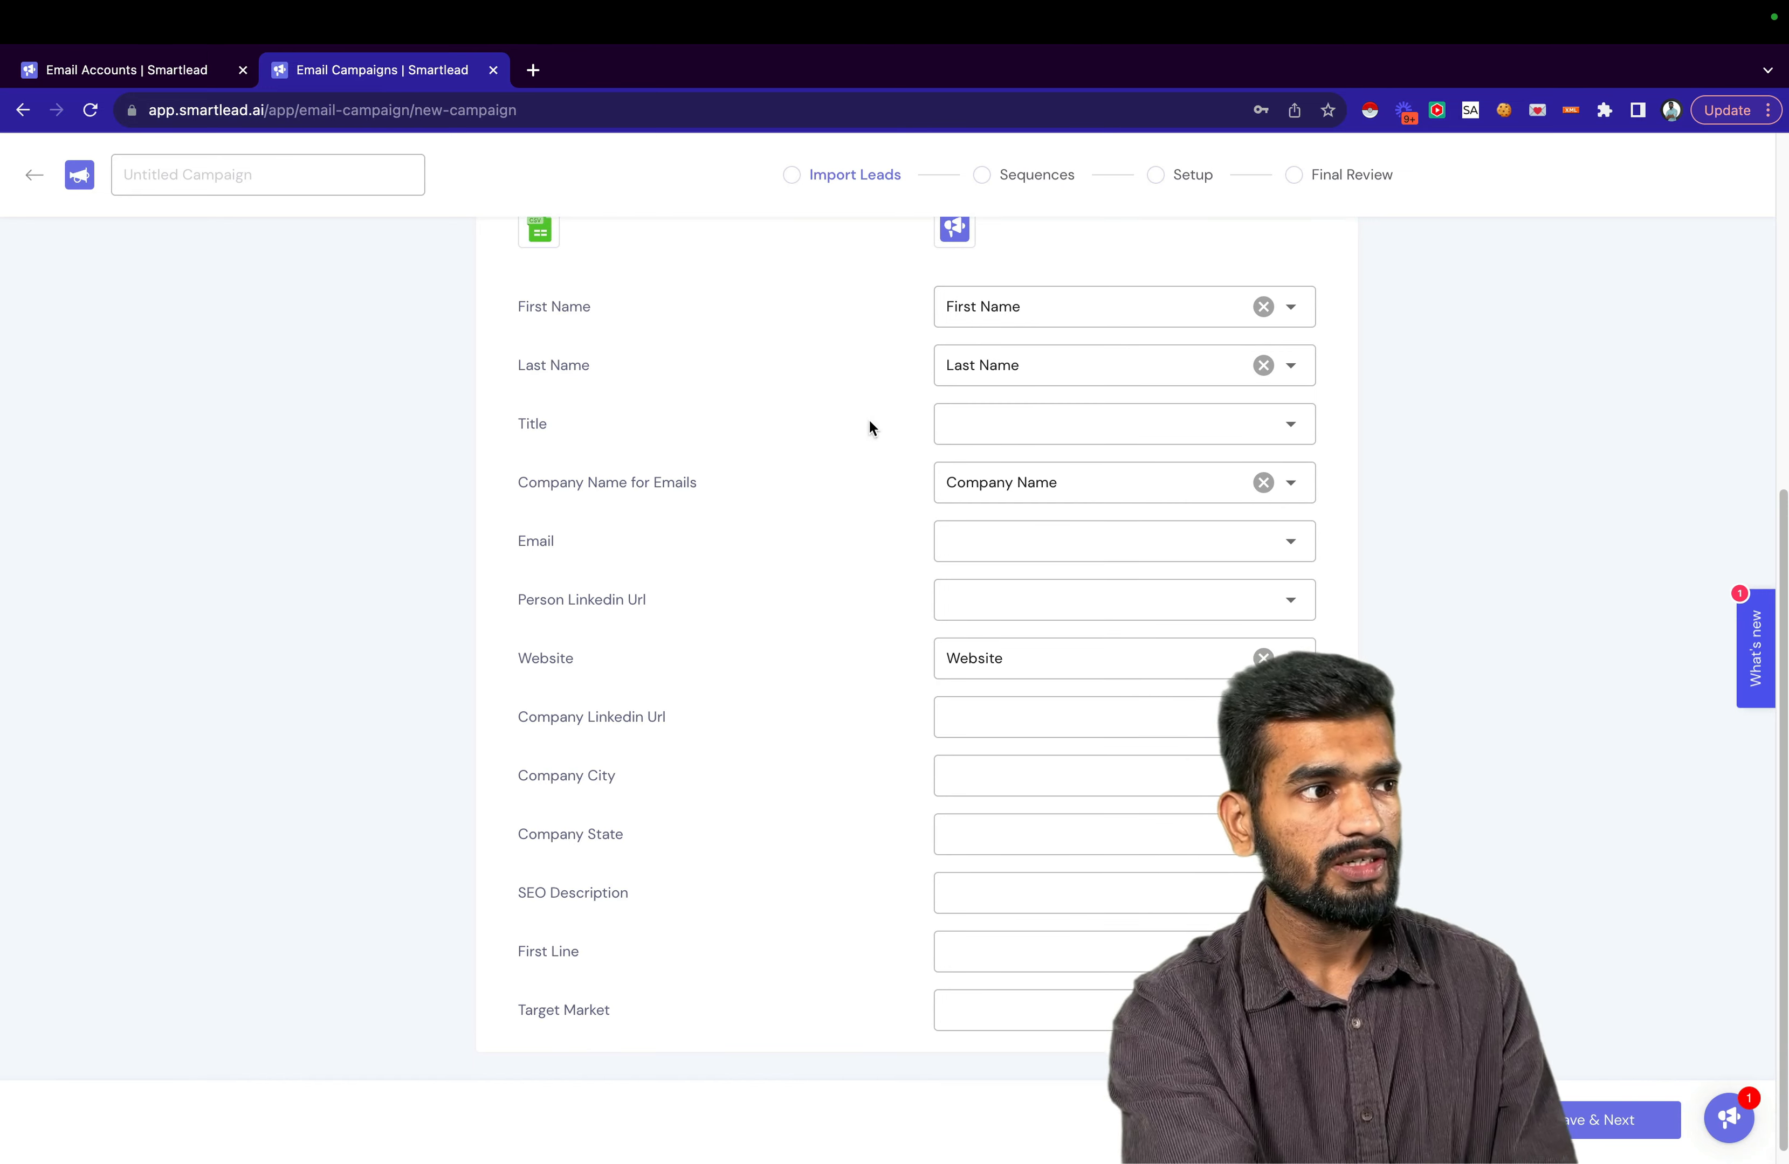
{"action": "scroll", "coordinate": [870, 415], "scroll_direction": "up", "scroll_amount": 1}
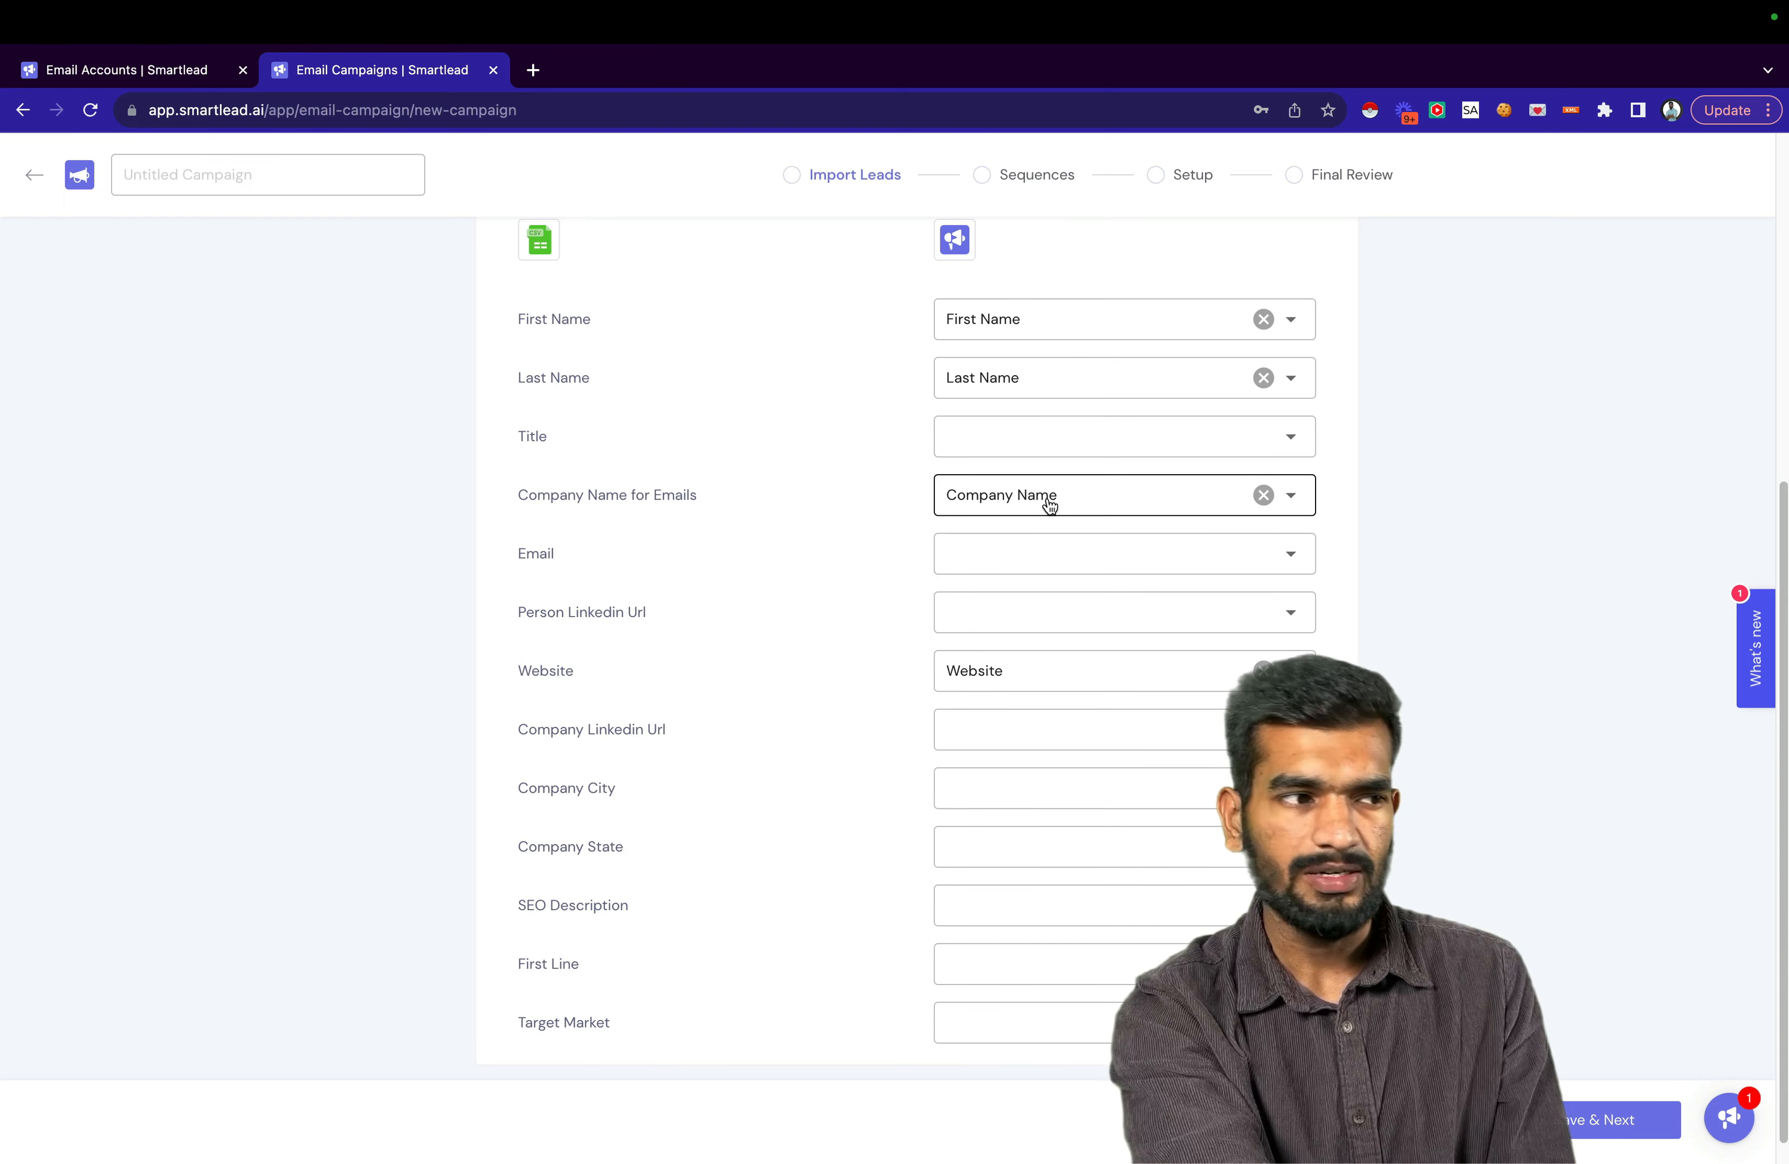
Map the Email column to Email and the Company City column to Custom Field.
{"action": "left_click", "coordinate": [962, 567]}
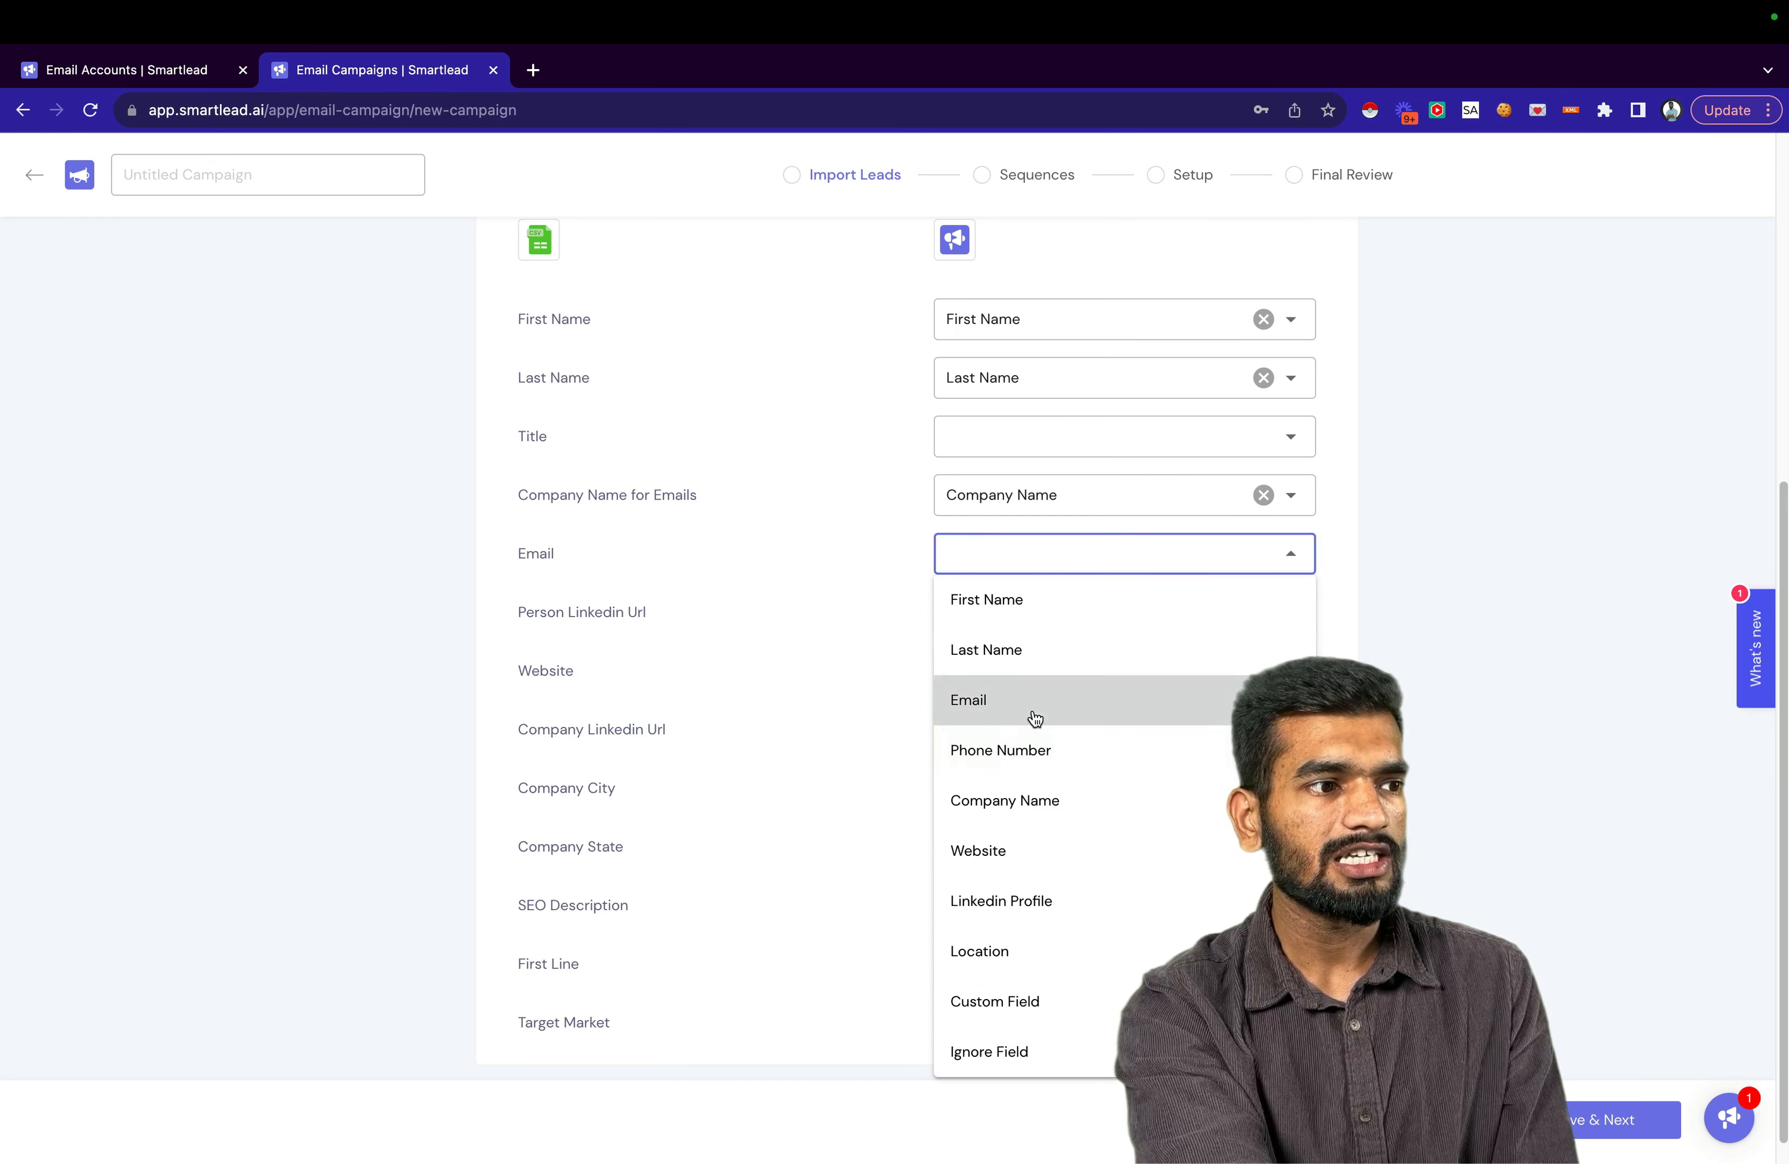
{"action": "left_click", "coordinate": [1033, 707]}
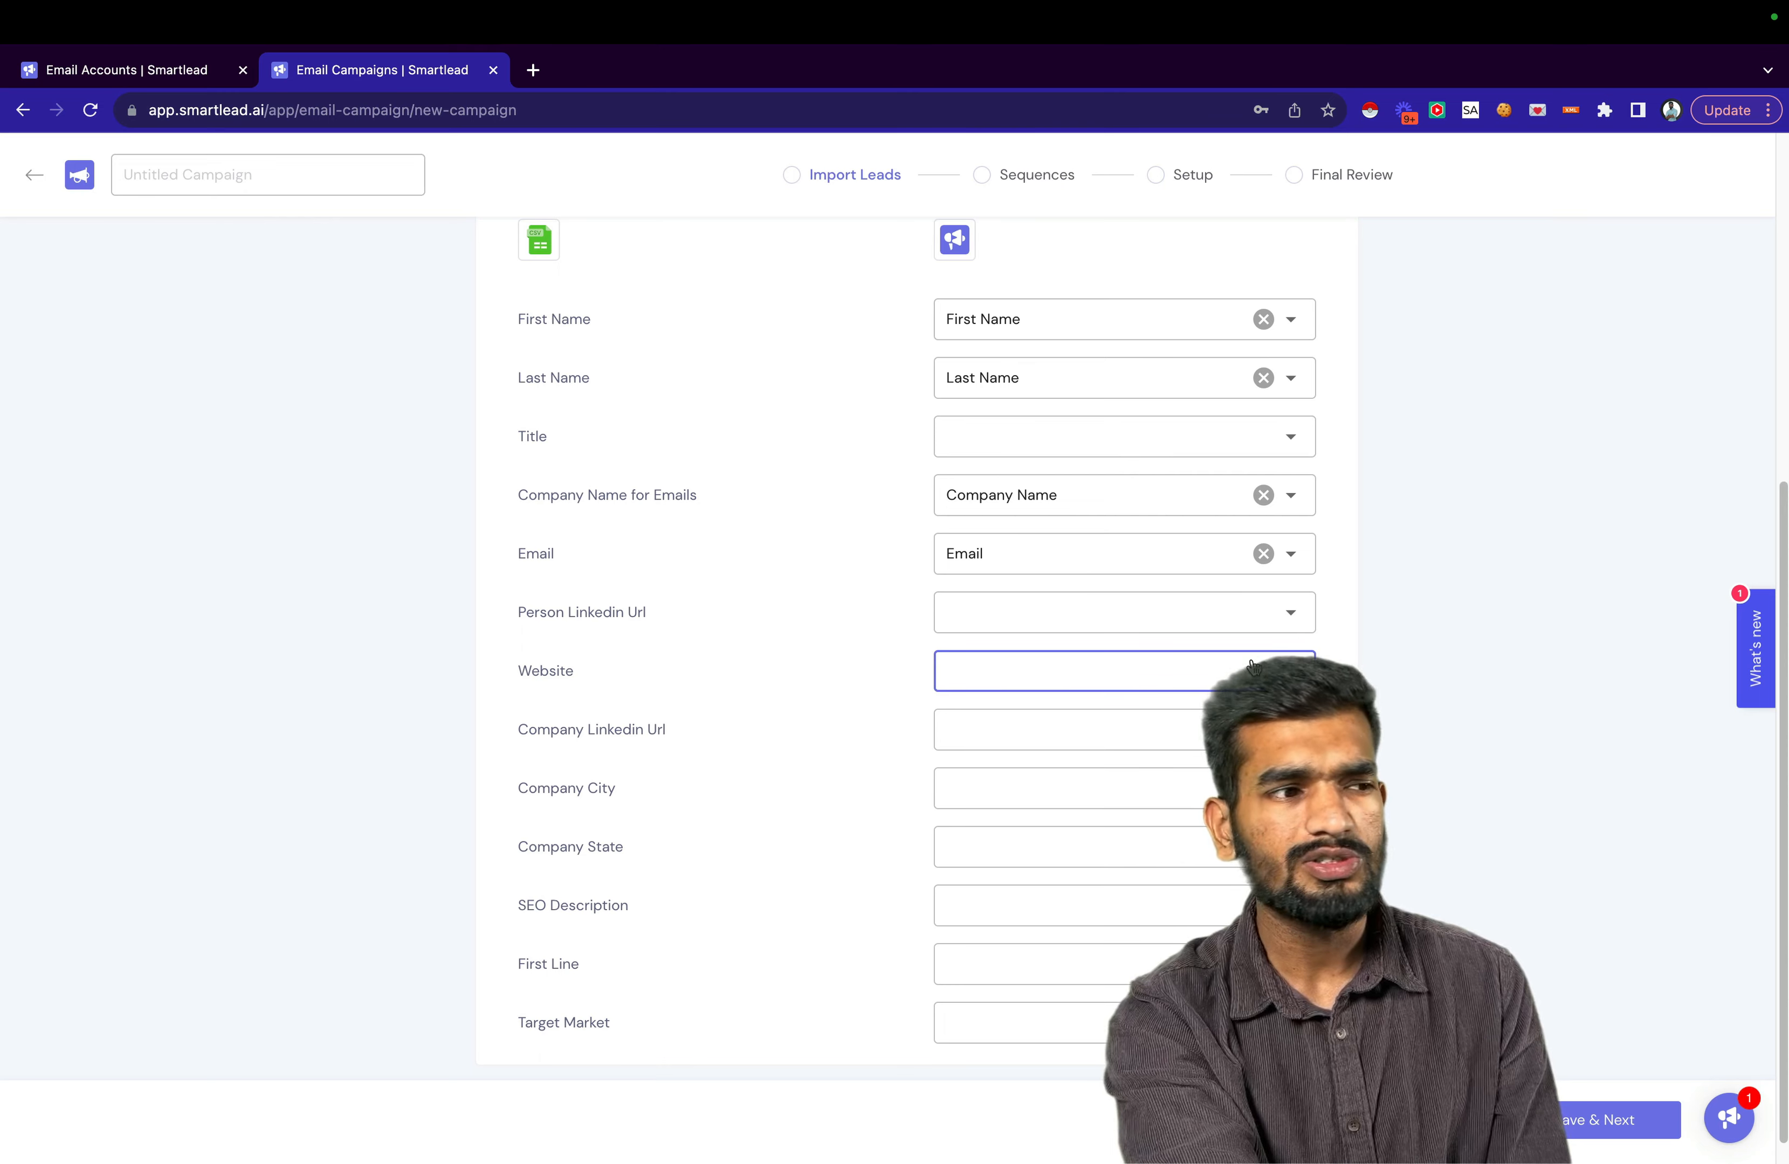
{"action": "scroll", "coordinate": [706, 654], "scroll_direction": "down", "scroll_amount": 1}
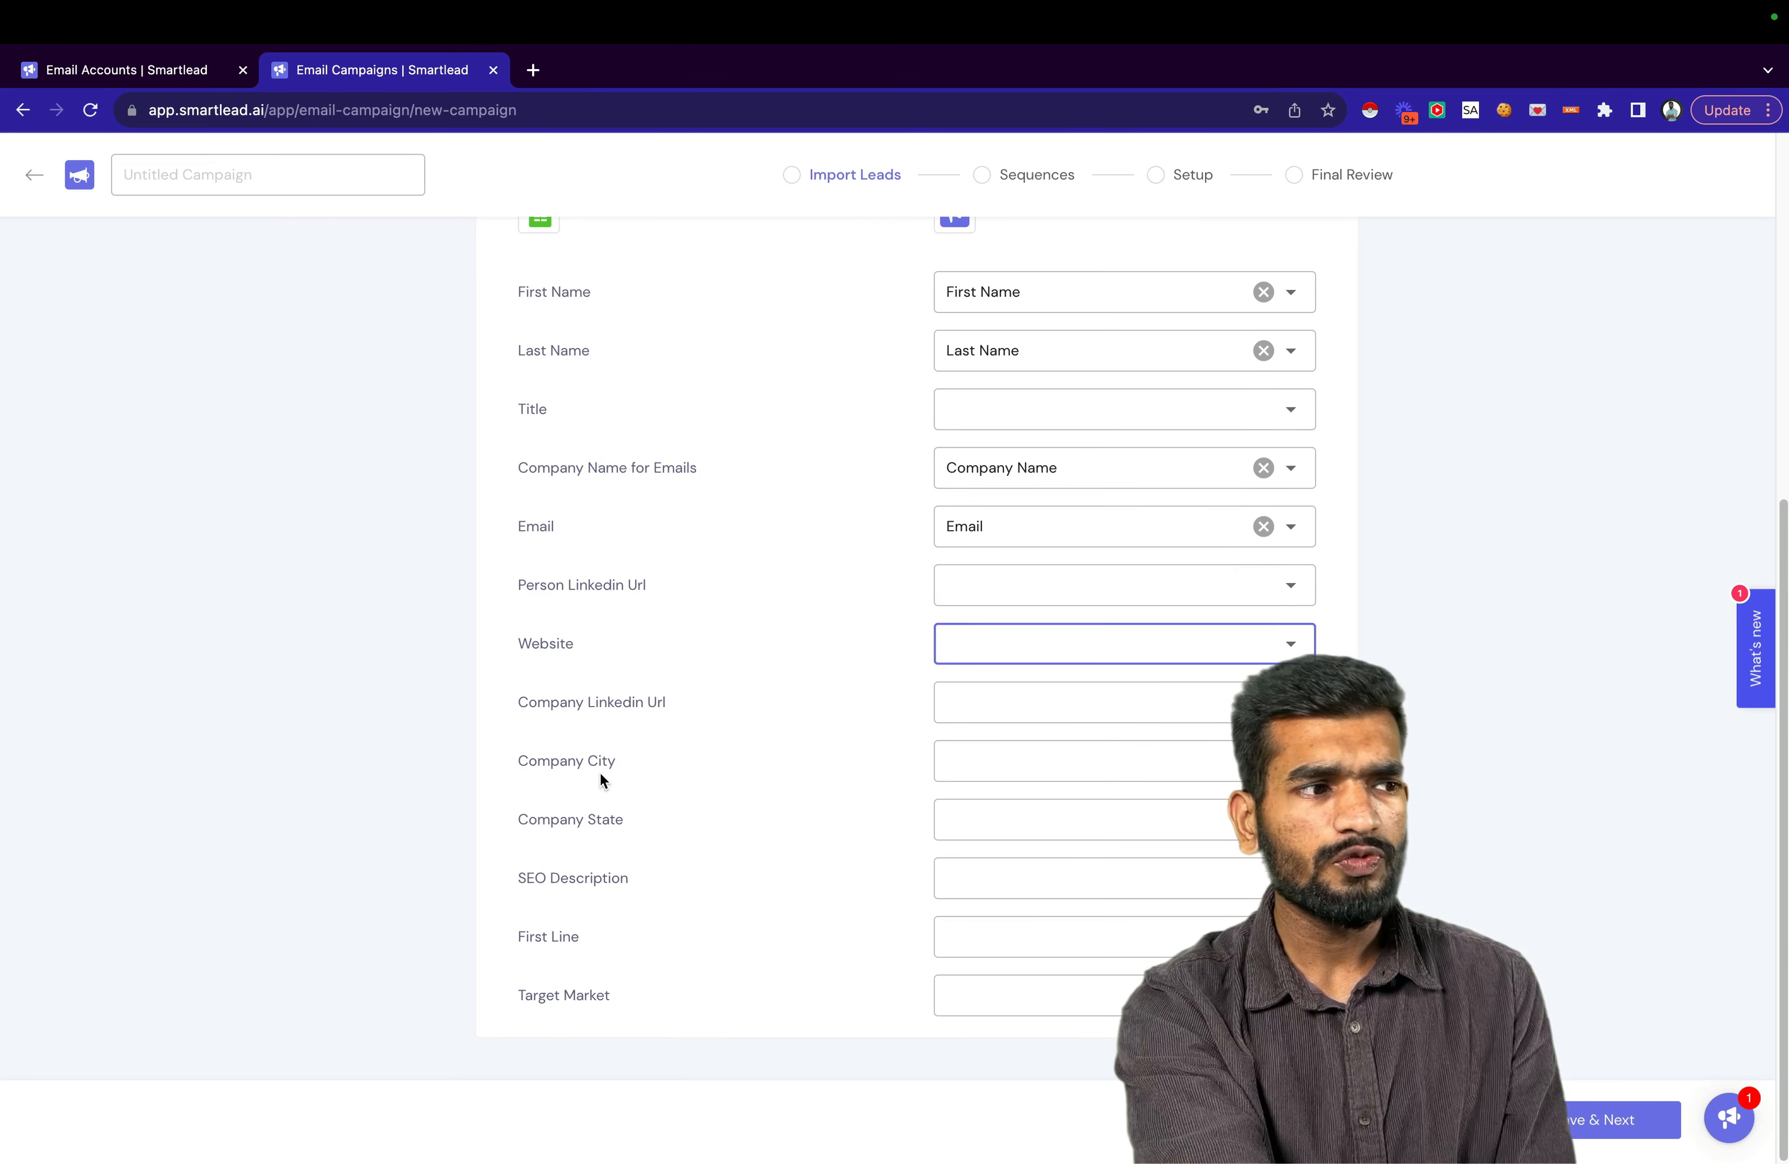
{"action": "left_click", "coordinate": [972, 757]}
{"action": "scroll", "coordinate": [998, 726], "scroll_direction": "up", "scroll_amount": 3}
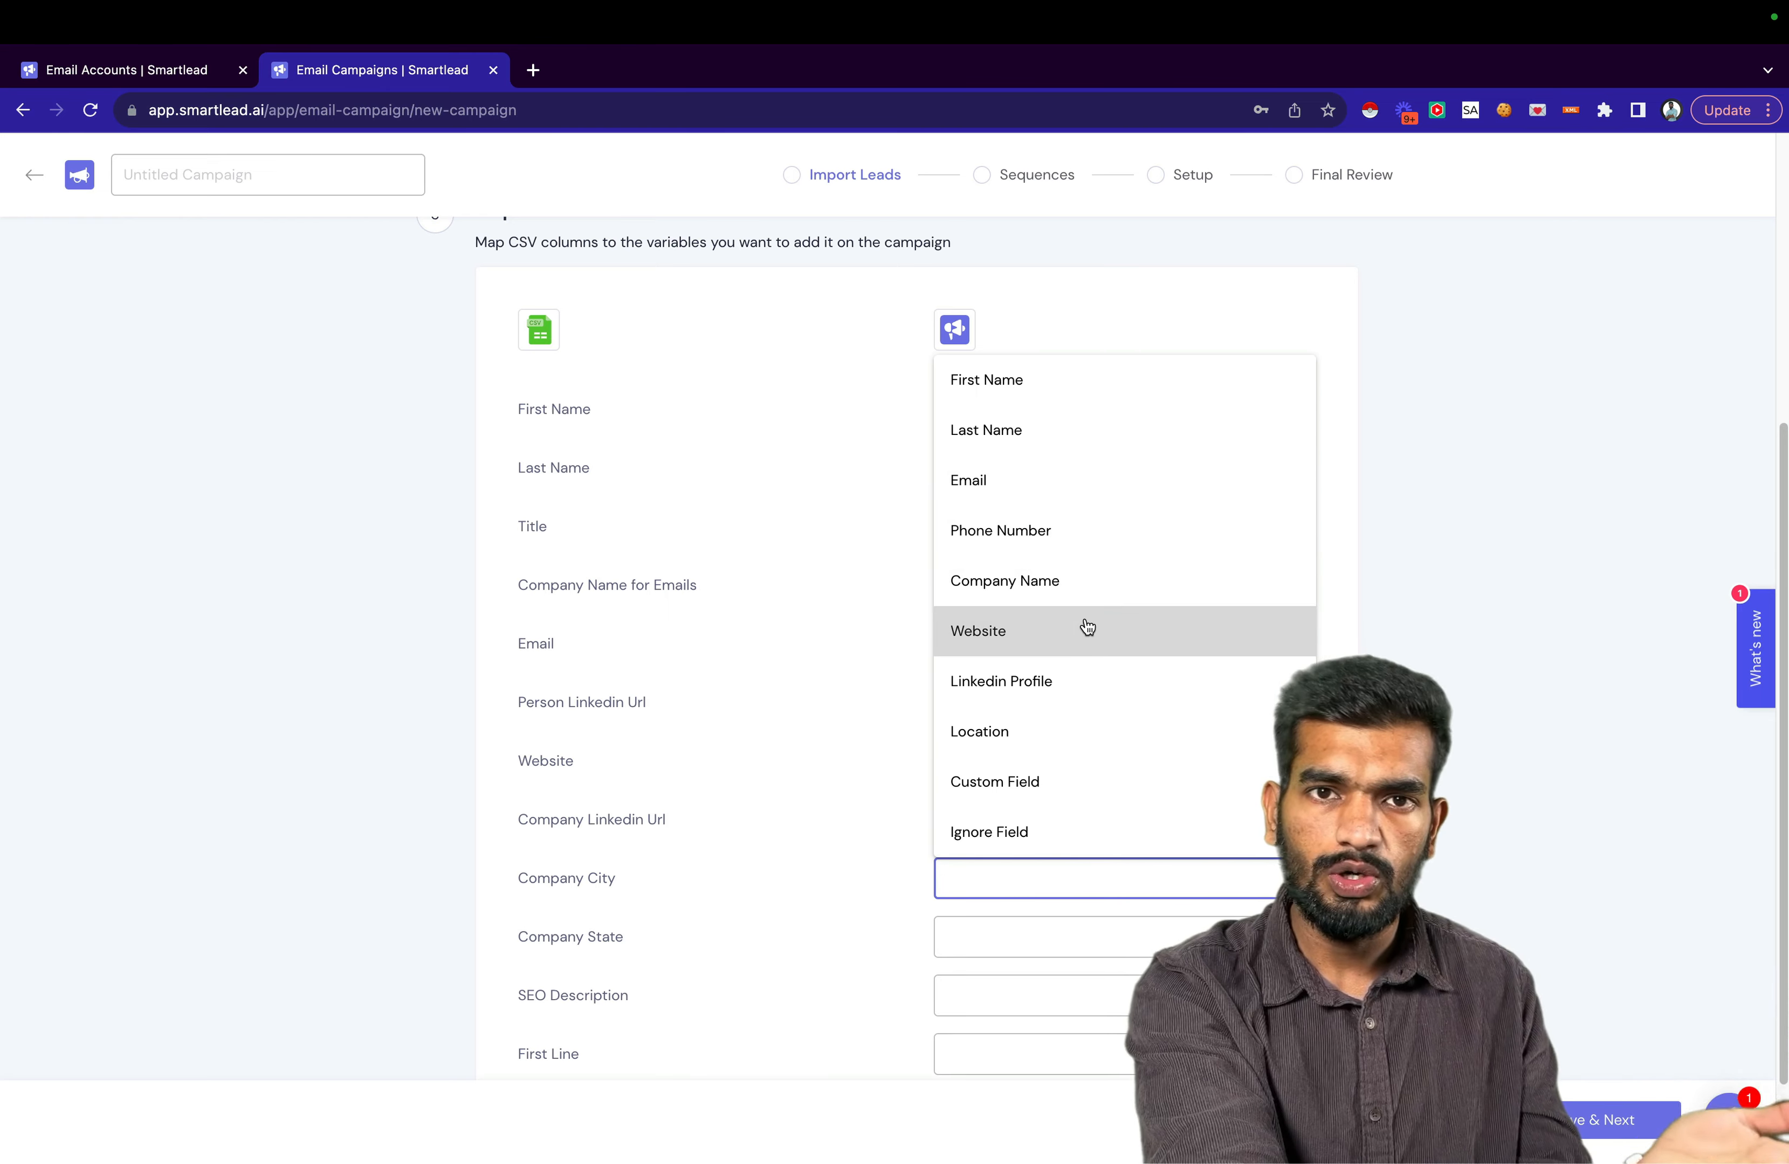
{"action": "left_click", "coordinate": [1113, 796]}
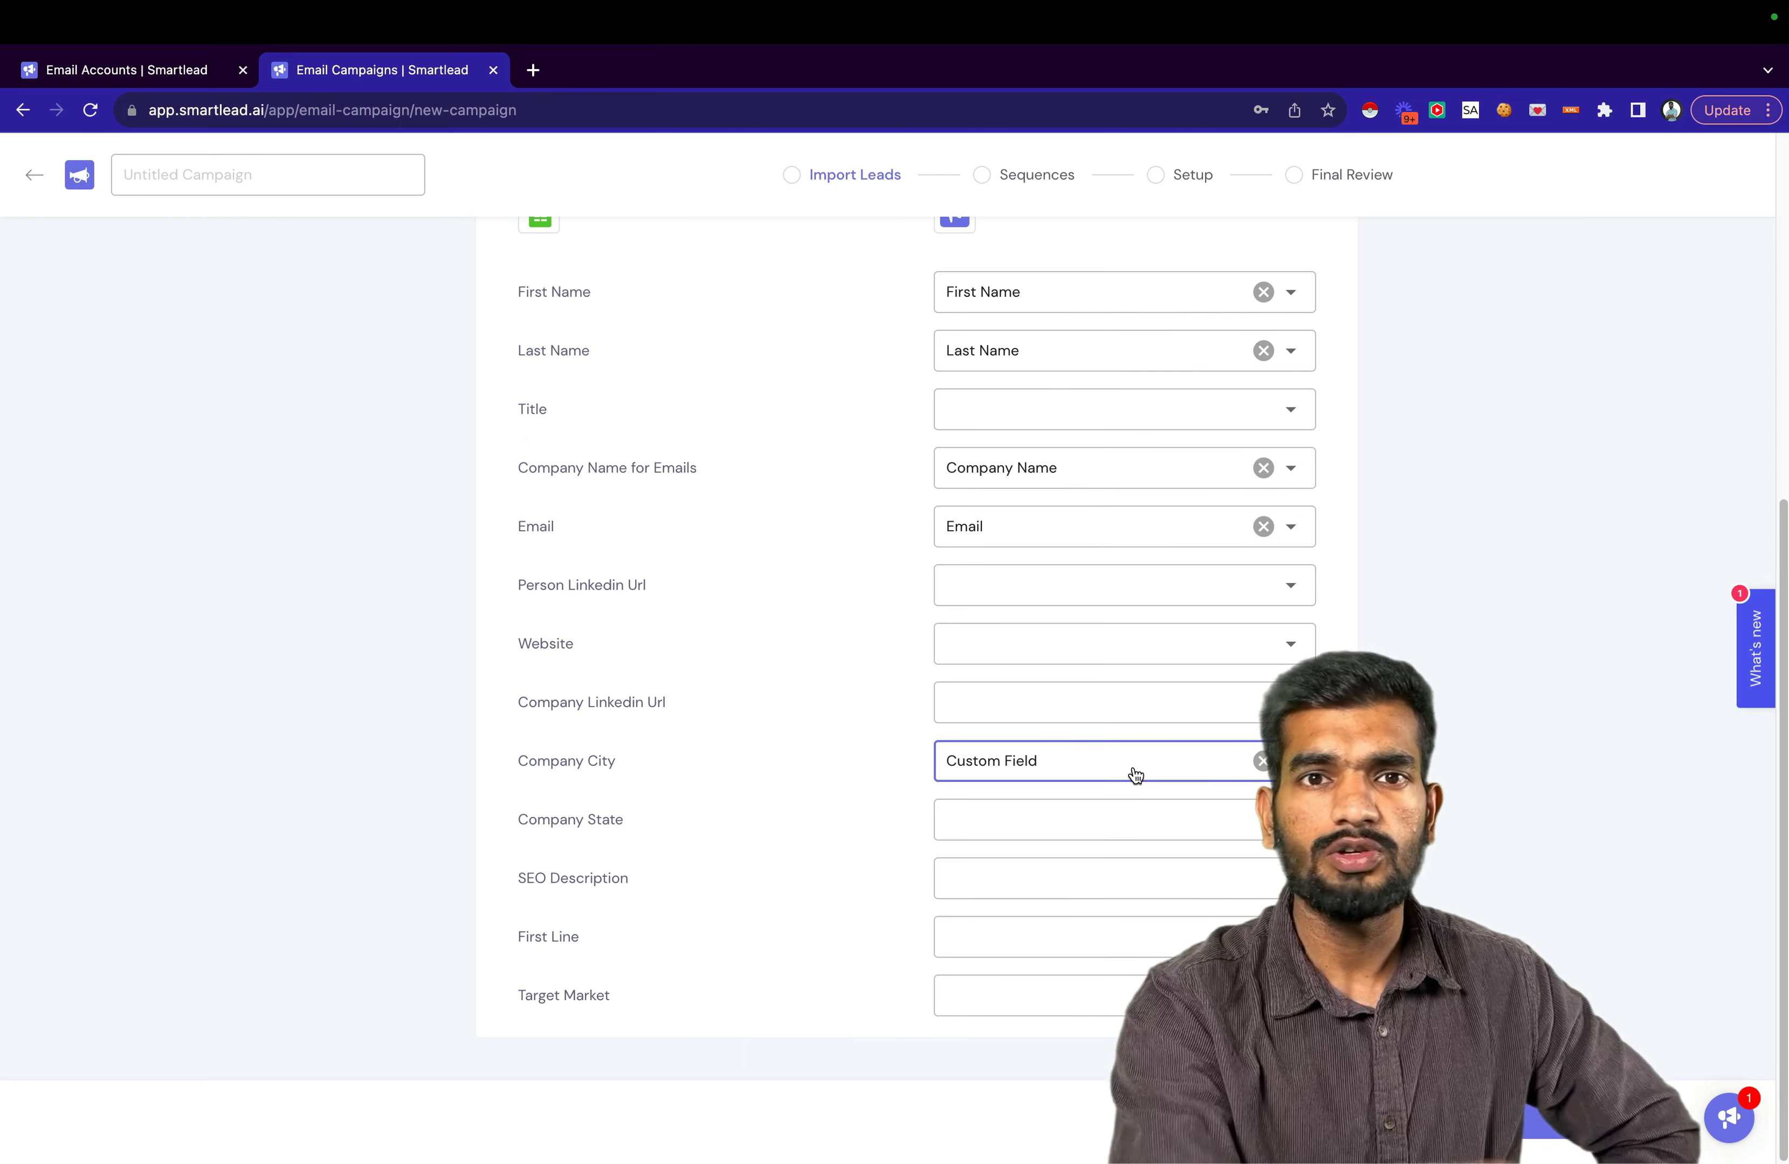
Map the Company State, SEO Description, First Line and Target Market columns to Custom Field.
{"action": "left_click", "coordinate": [1124, 825]}
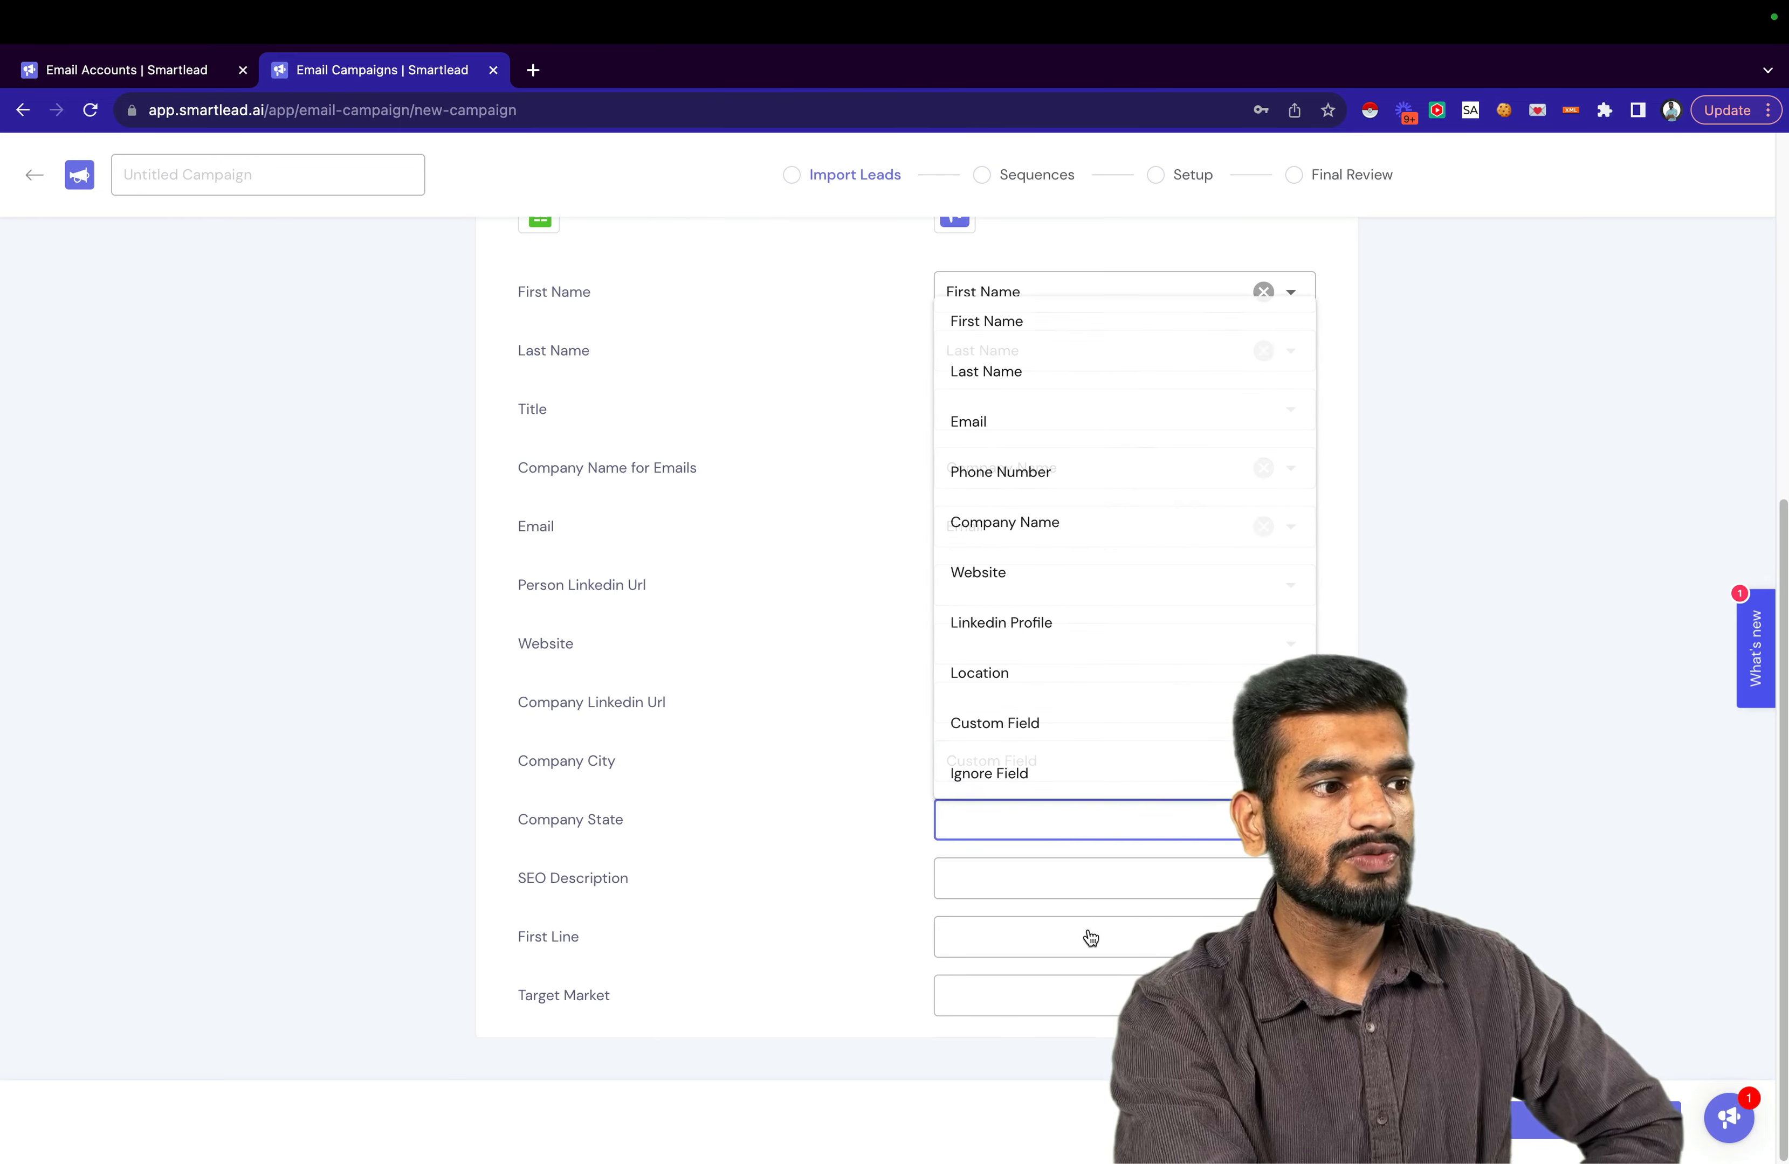
{"action": "left_click", "coordinate": [1005, 737]}
{"action": "left_click", "coordinate": [1010, 877]}
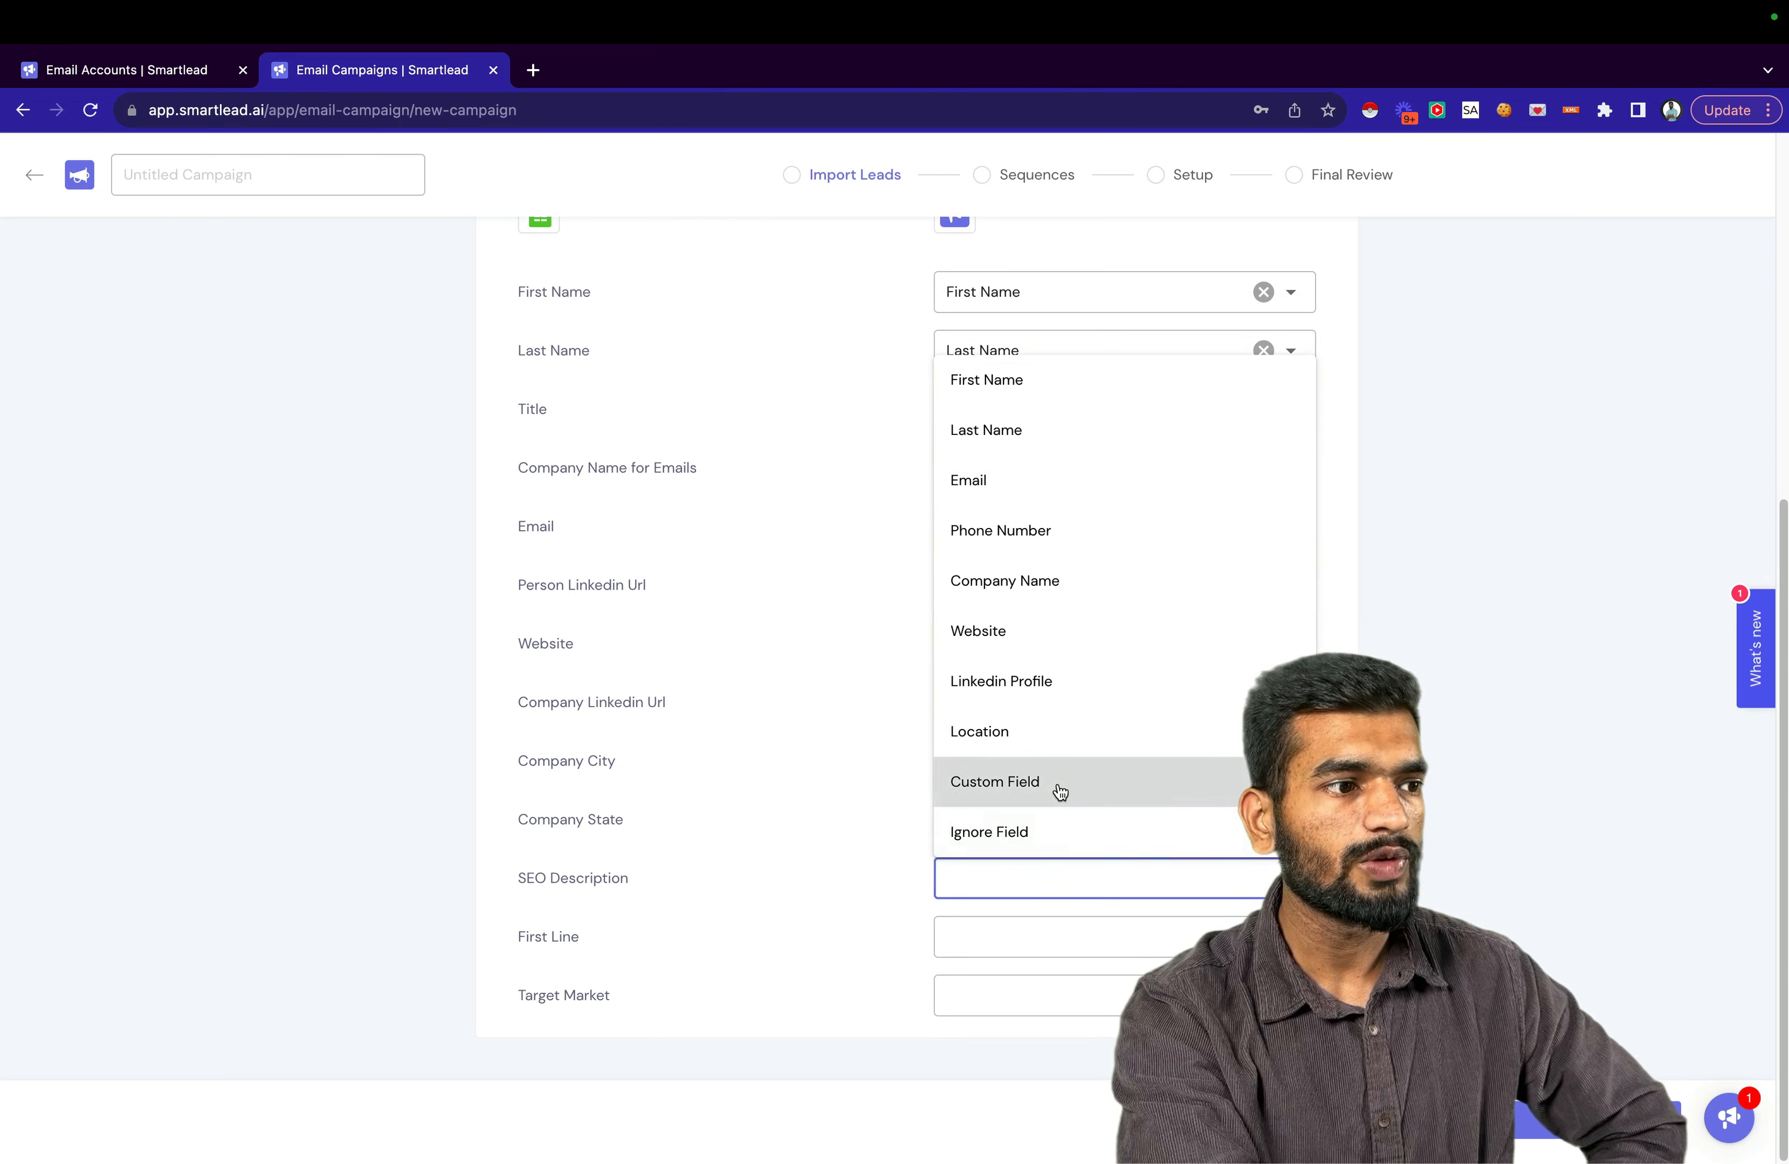
{"action": "left_click", "coordinate": [1060, 791]}
{"action": "left_click", "coordinate": [1007, 947]}
{"action": "left_click", "coordinate": [1043, 843]}
{"action": "left_click", "coordinate": [1034, 1005]}
{"action": "left_click", "coordinate": [1062, 896]}
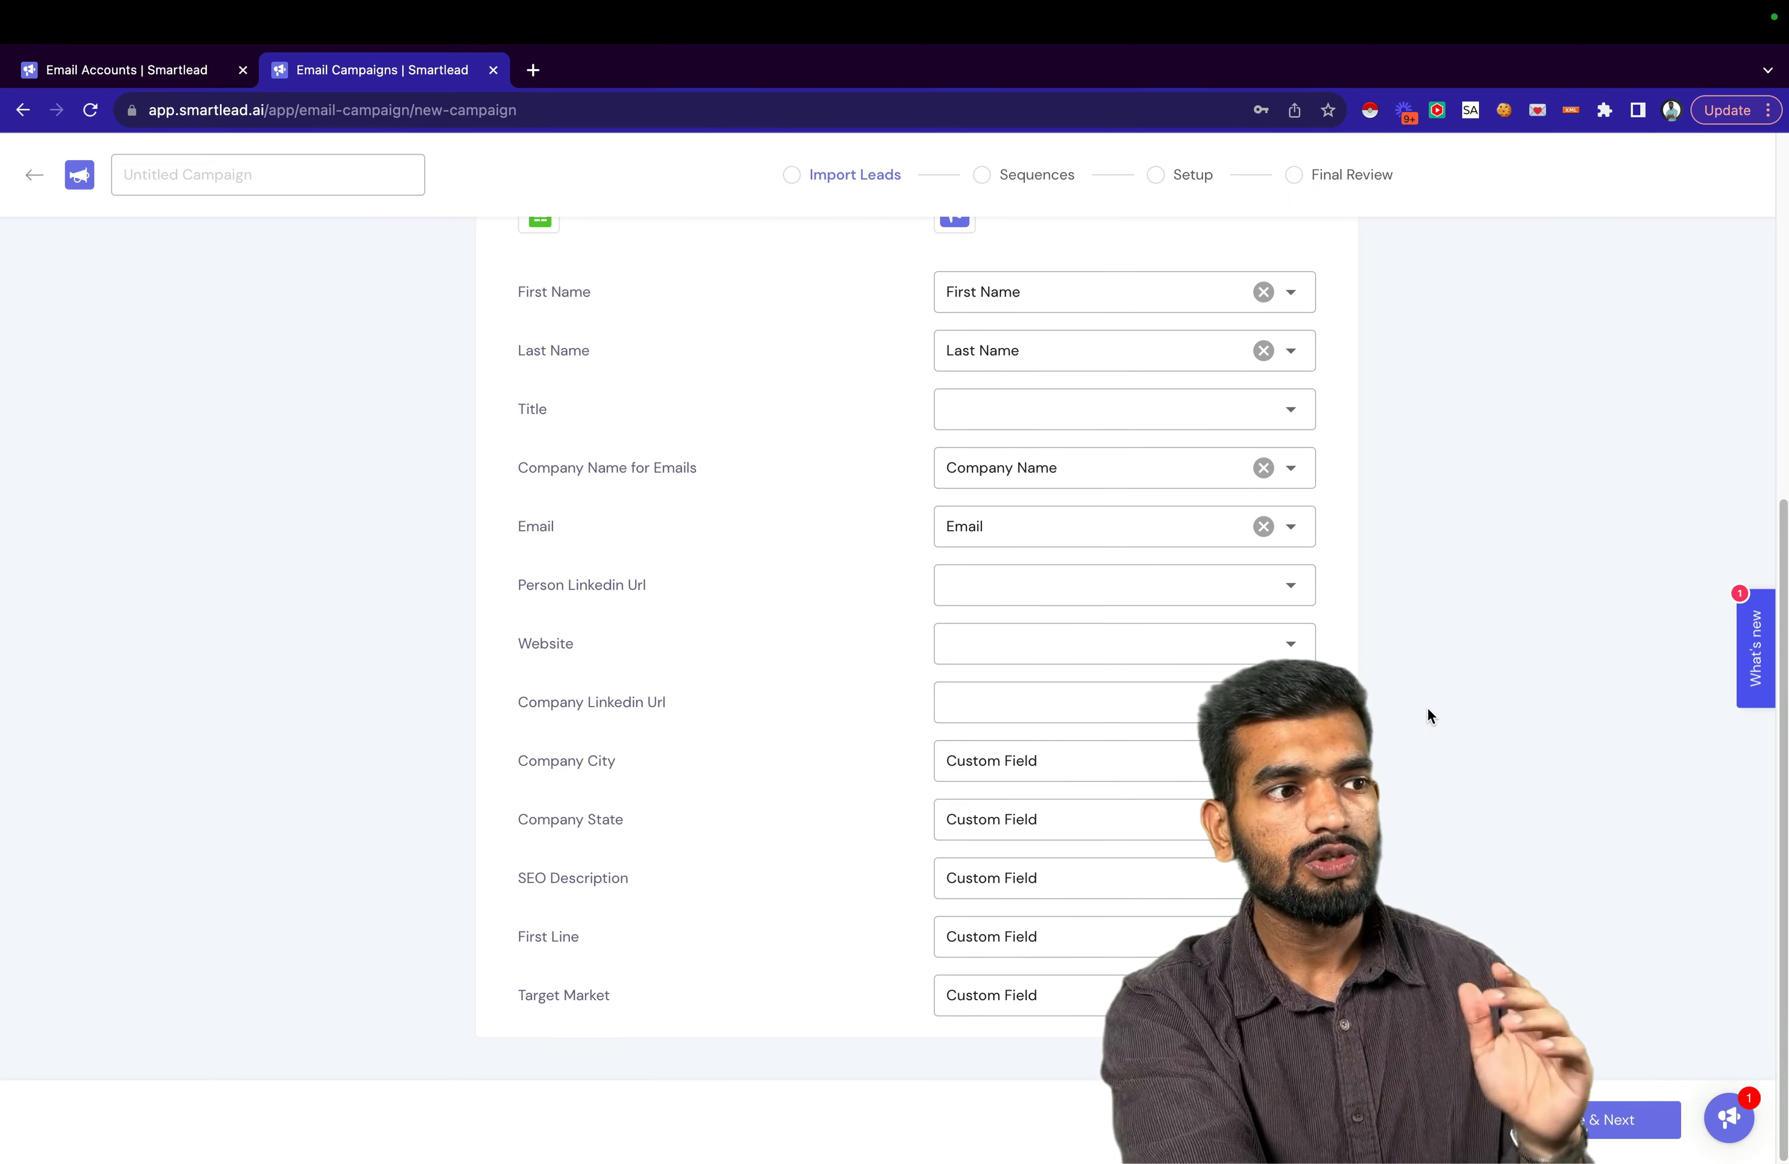
Check the mapping choices for Person Linkedin Url without assigning one, and map the Website column to Website.
{"action": "left_click", "coordinate": [1018, 597]}
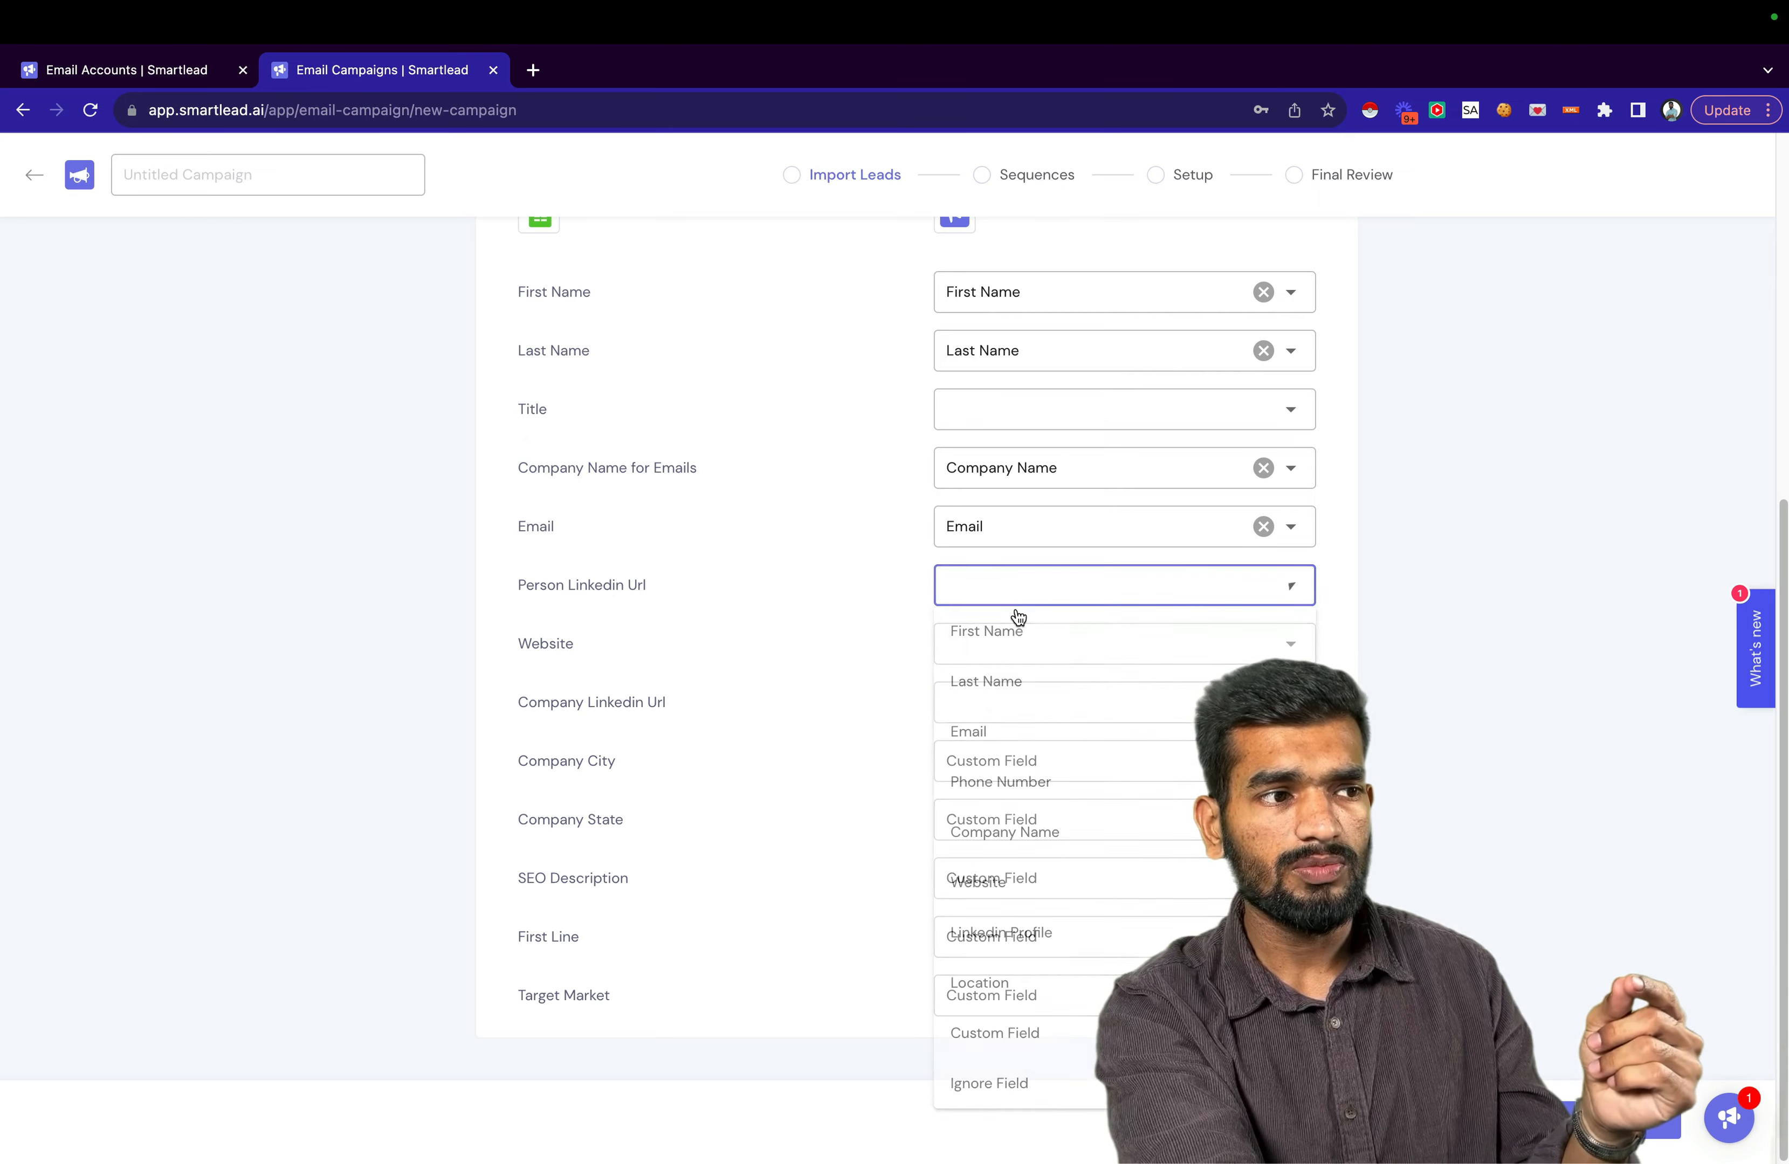
{"action": "left_click", "coordinate": [892, 794]}
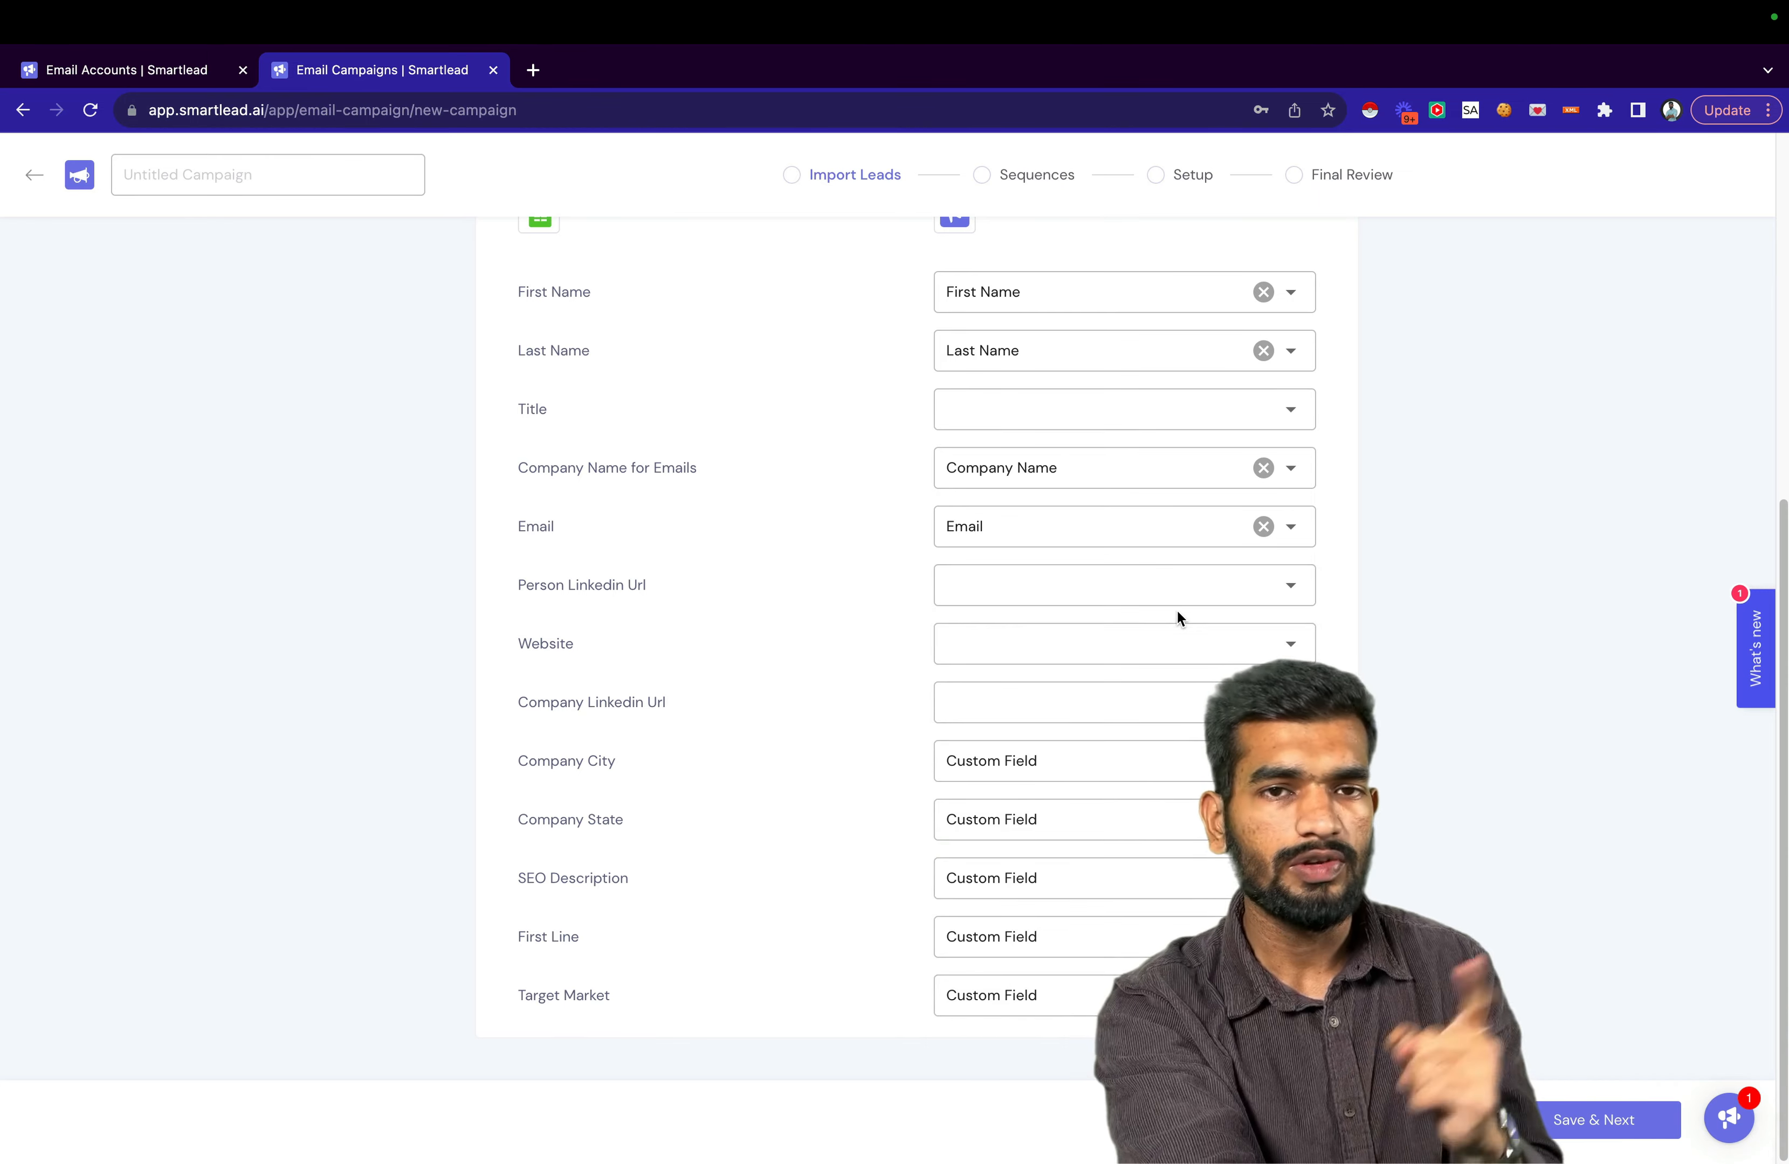
{"action": "scroll", "coordinate": [1149, 594], "scroll_direction": "up", "scroll_amount": 1}
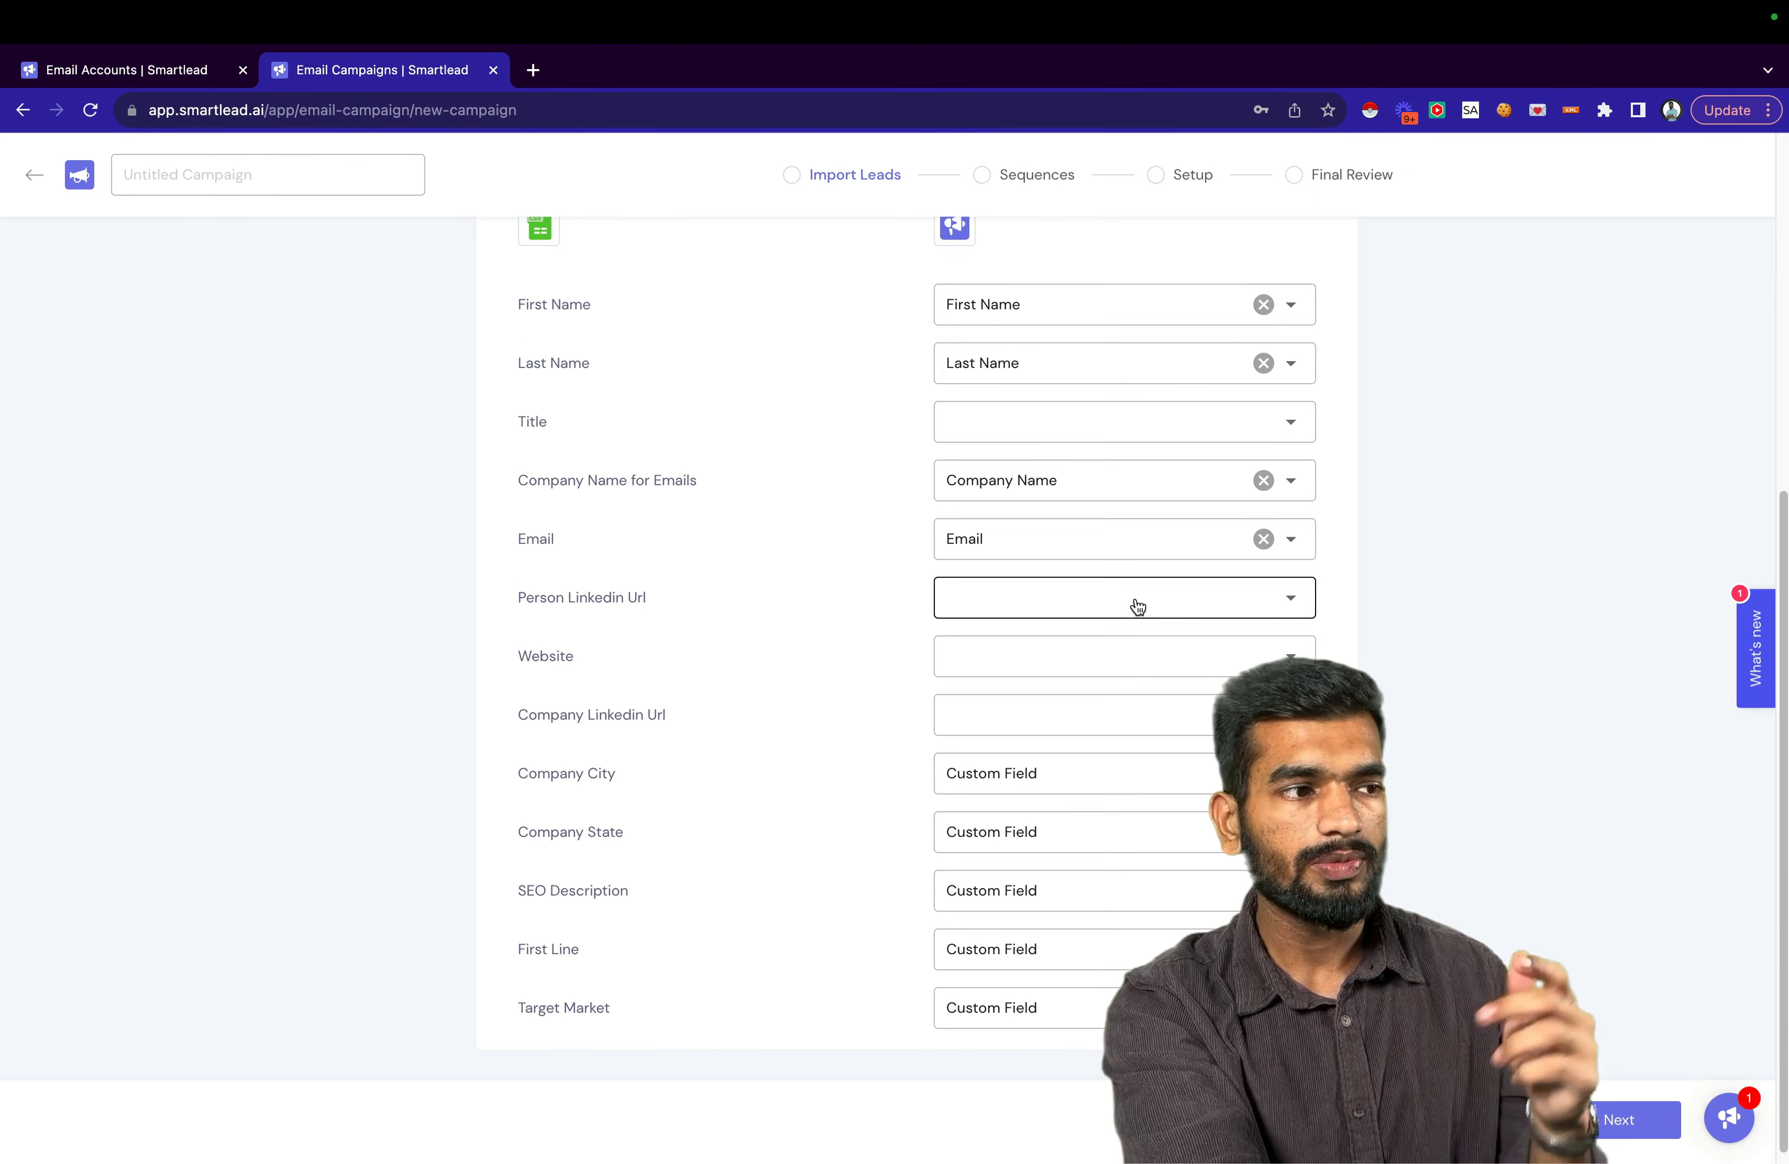
{"action": "left_click", "coordinate": [975, 675]}
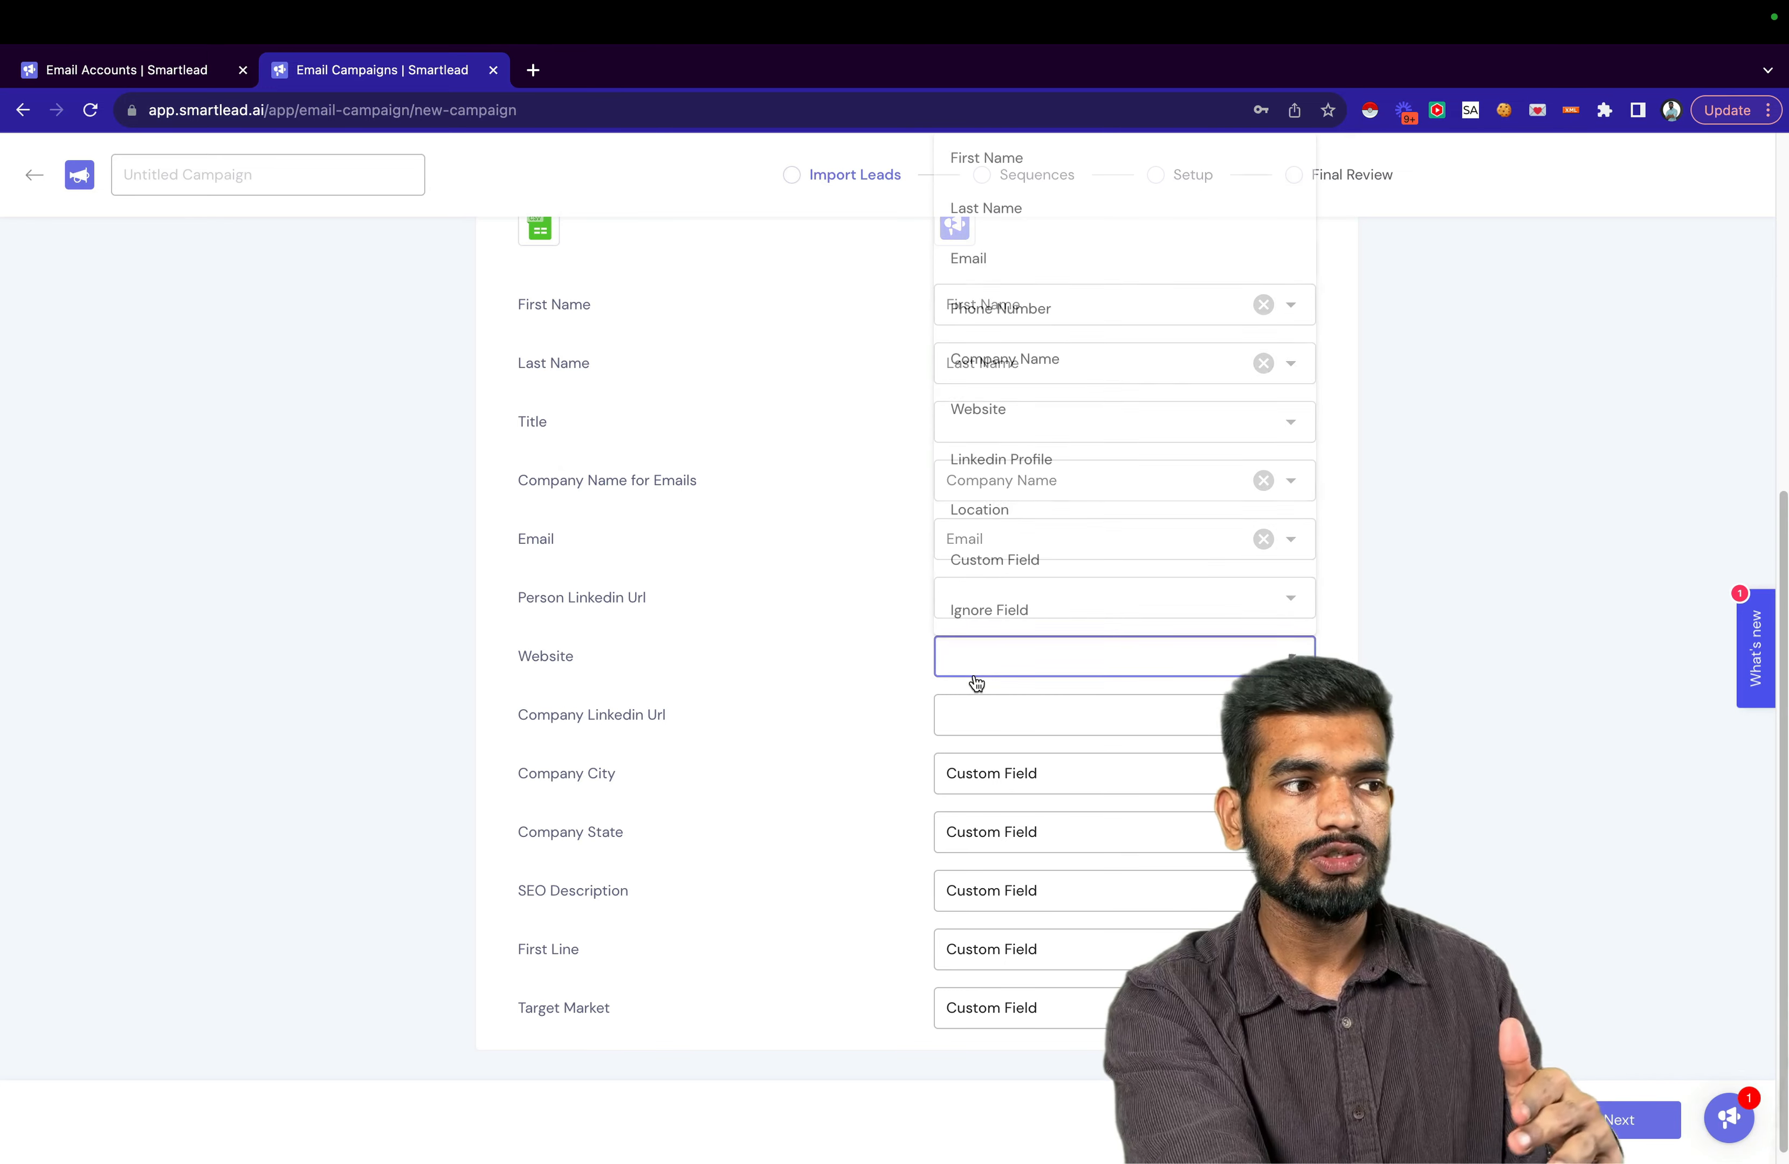
{"action": "left_click", "coordinate": [1066, 423]}
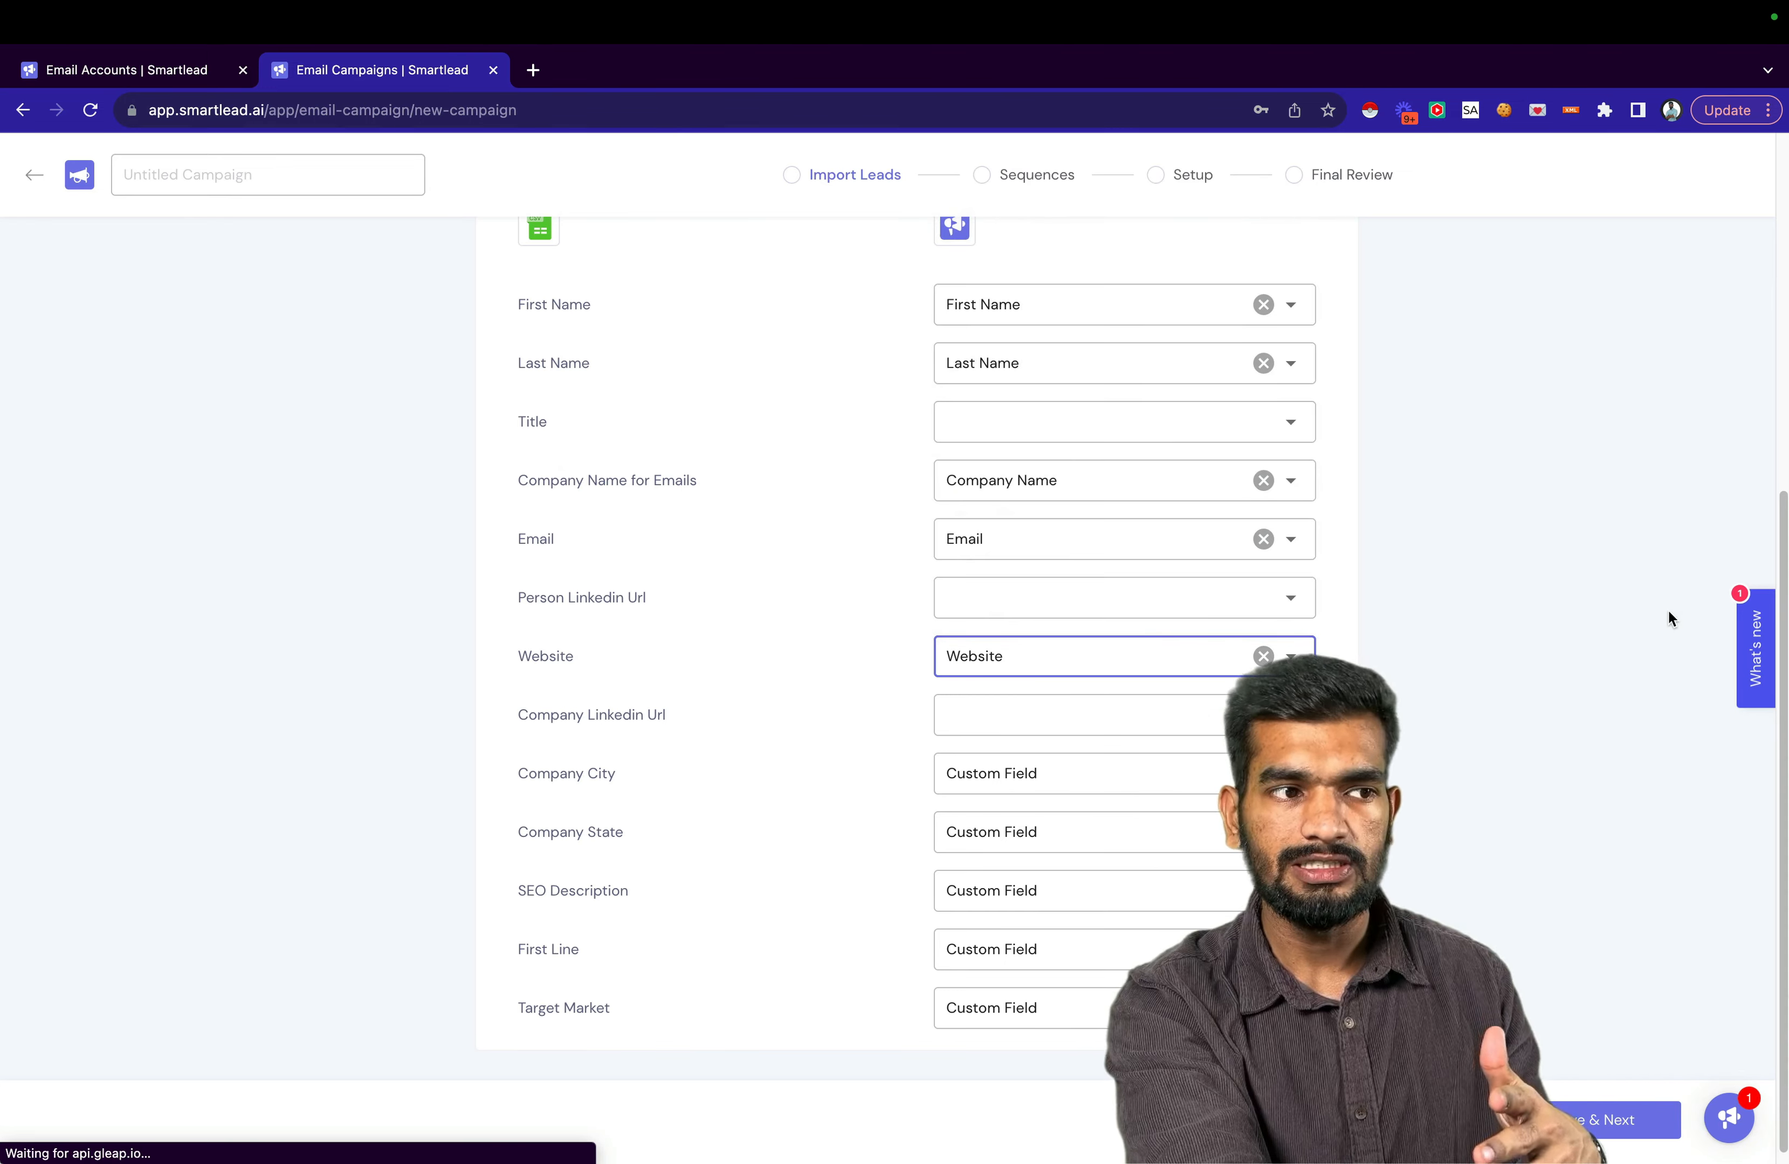
Check the optional Client ID selection without choosing a client.
{"action": "scroll", "coordinate": [579, 659], "scroll_direction": "up", "scroll_amount": 7}
{"action": "left_click", "coordinate": [639, 565]}
{"action": "left_click", "coordinate": [243, 543]}
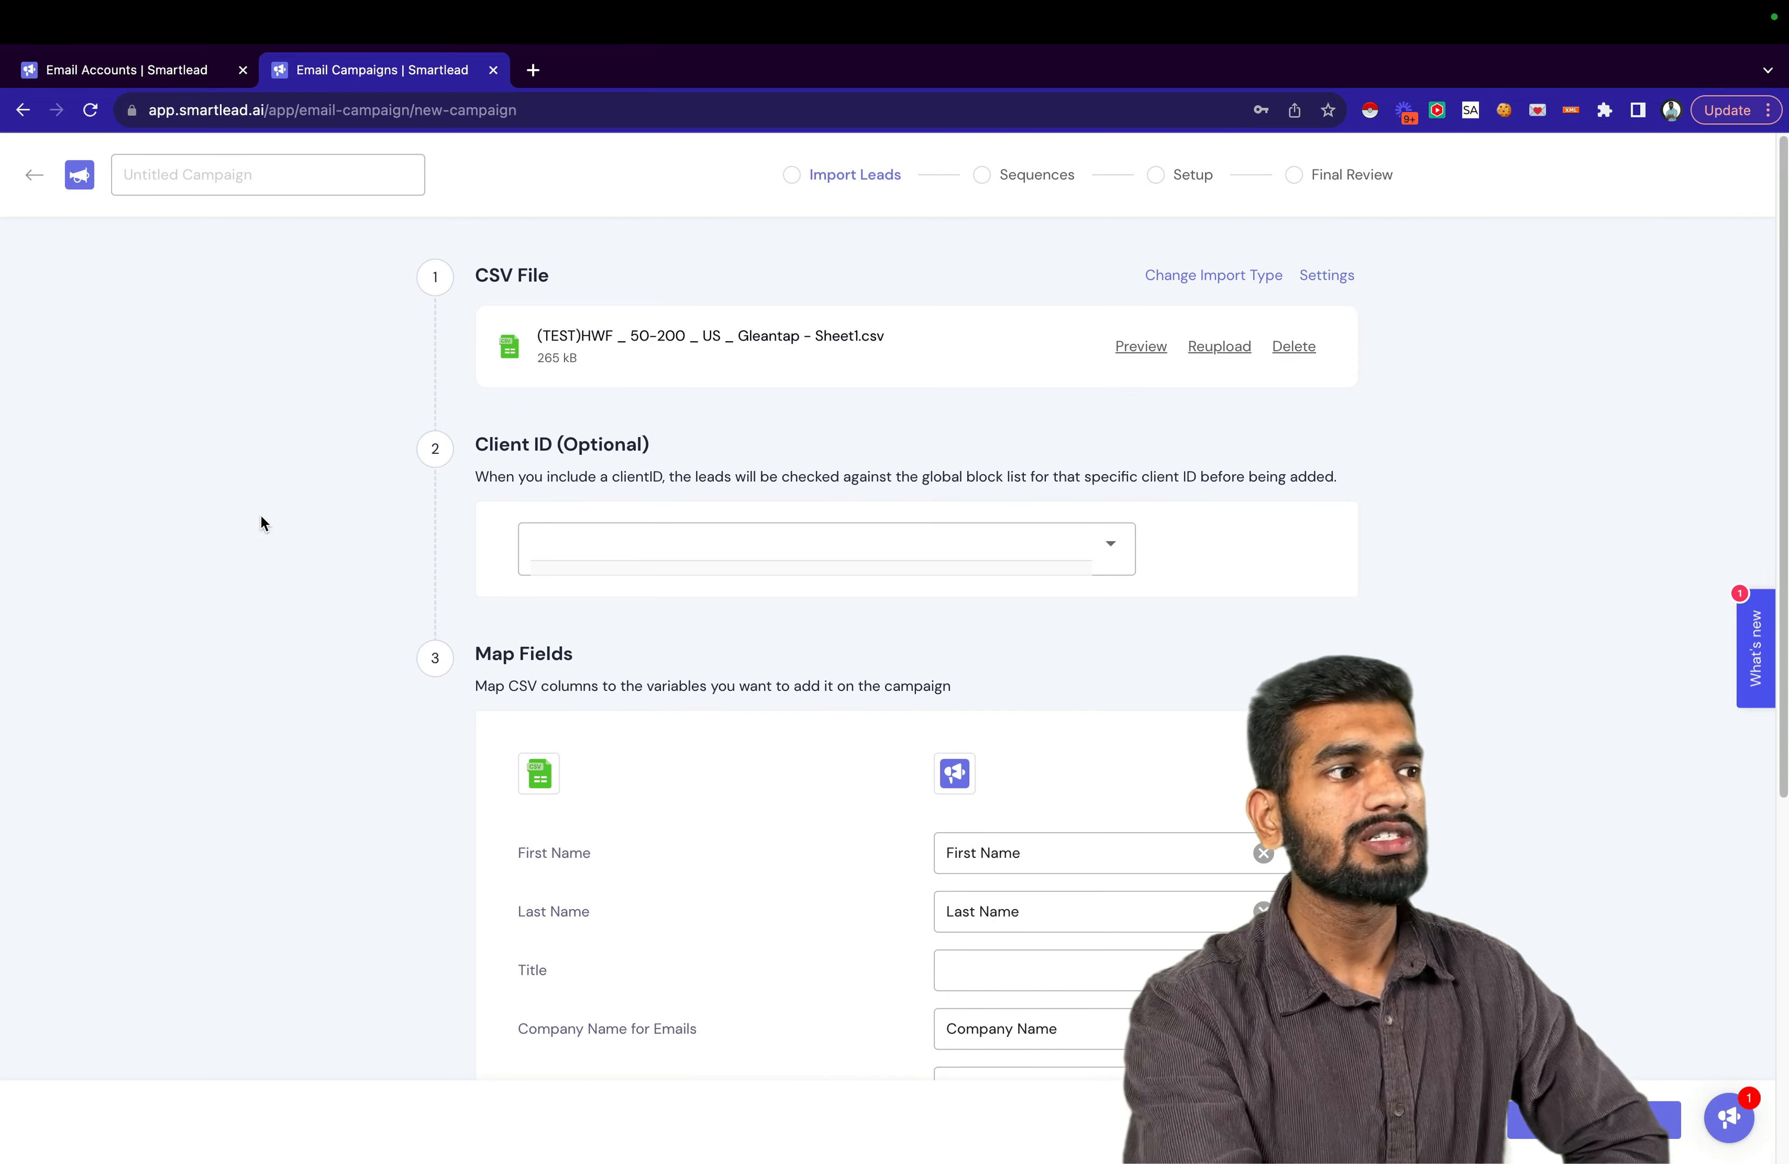
{"action": "left_click", "coordinate": [701, 575]}
{"action": "left_click", "coordinate": [306, 573]}
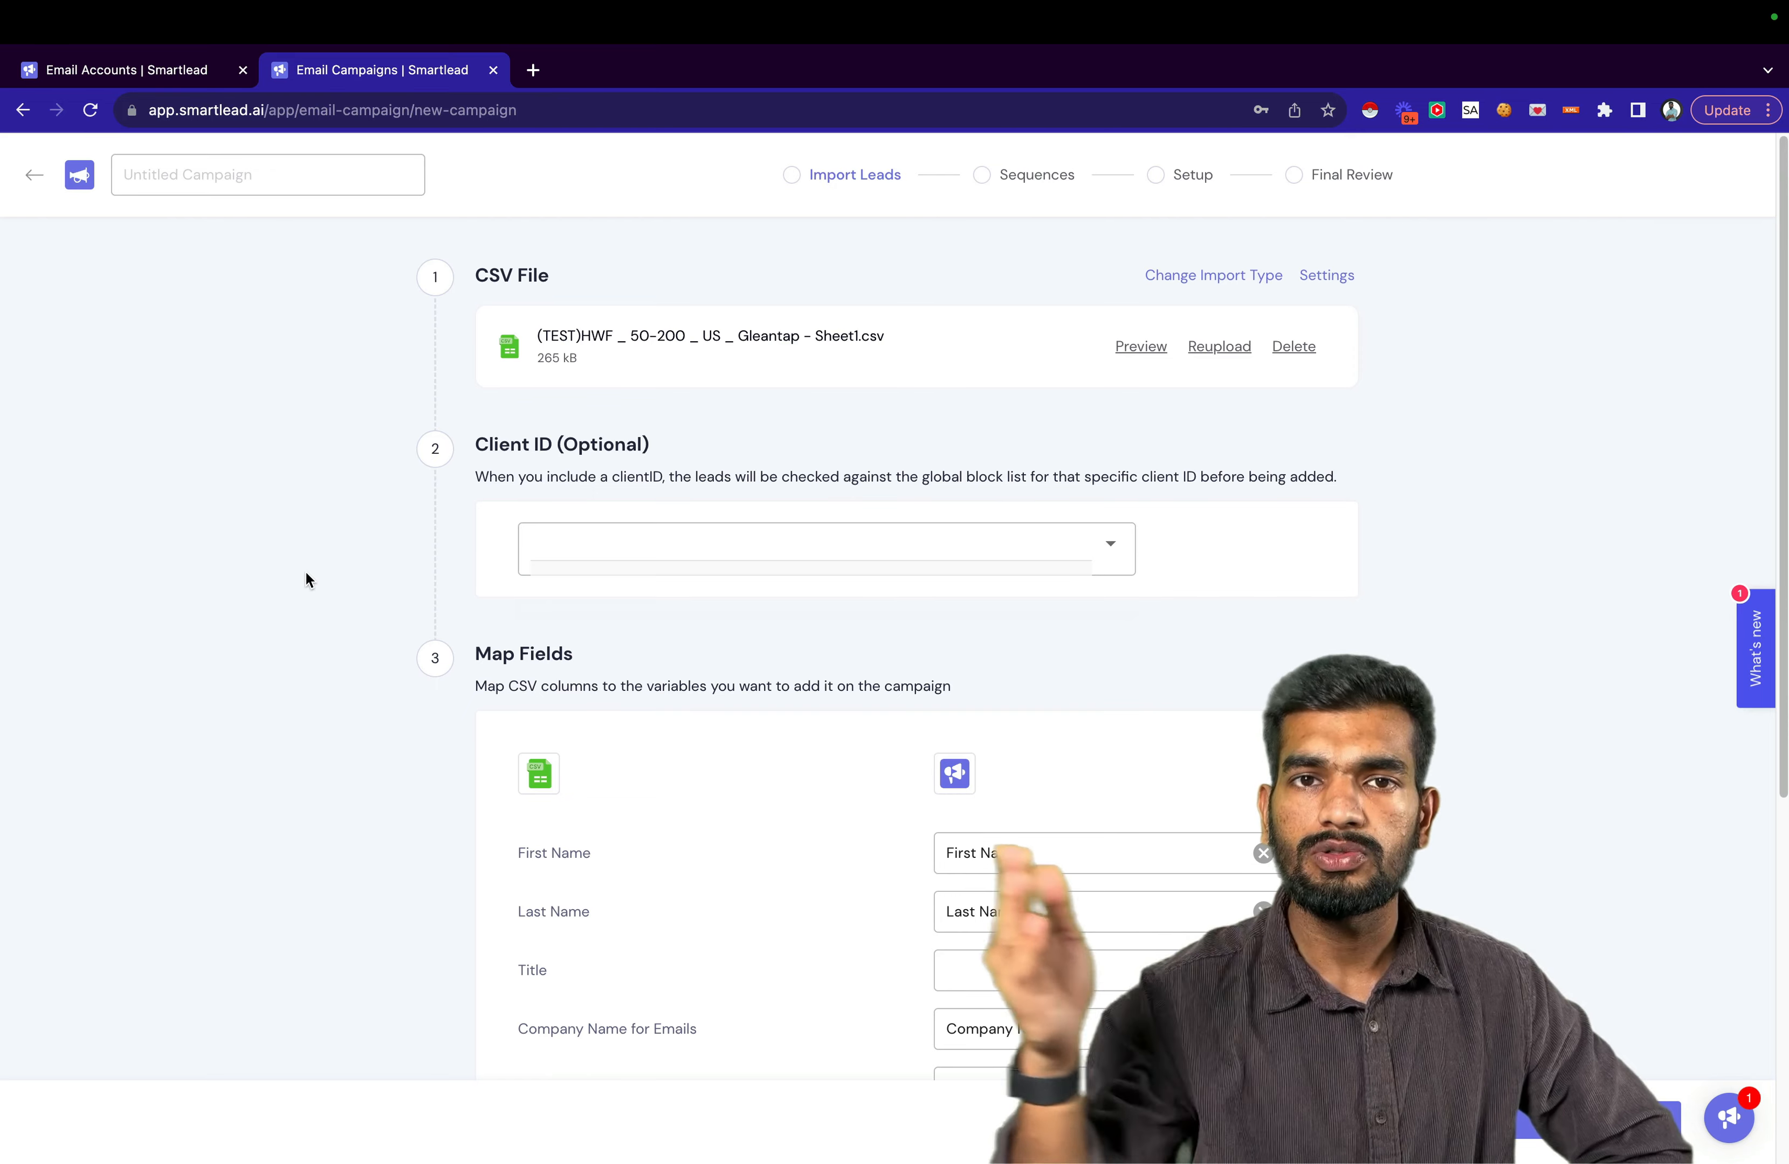
Save the field mapping to import the leads, and acknowledge the invalid leads alert and the file summary.
{"action": "scroll", "coordinate": [654, 563], "scroll_direction": "down", "scroll_amount": 7}
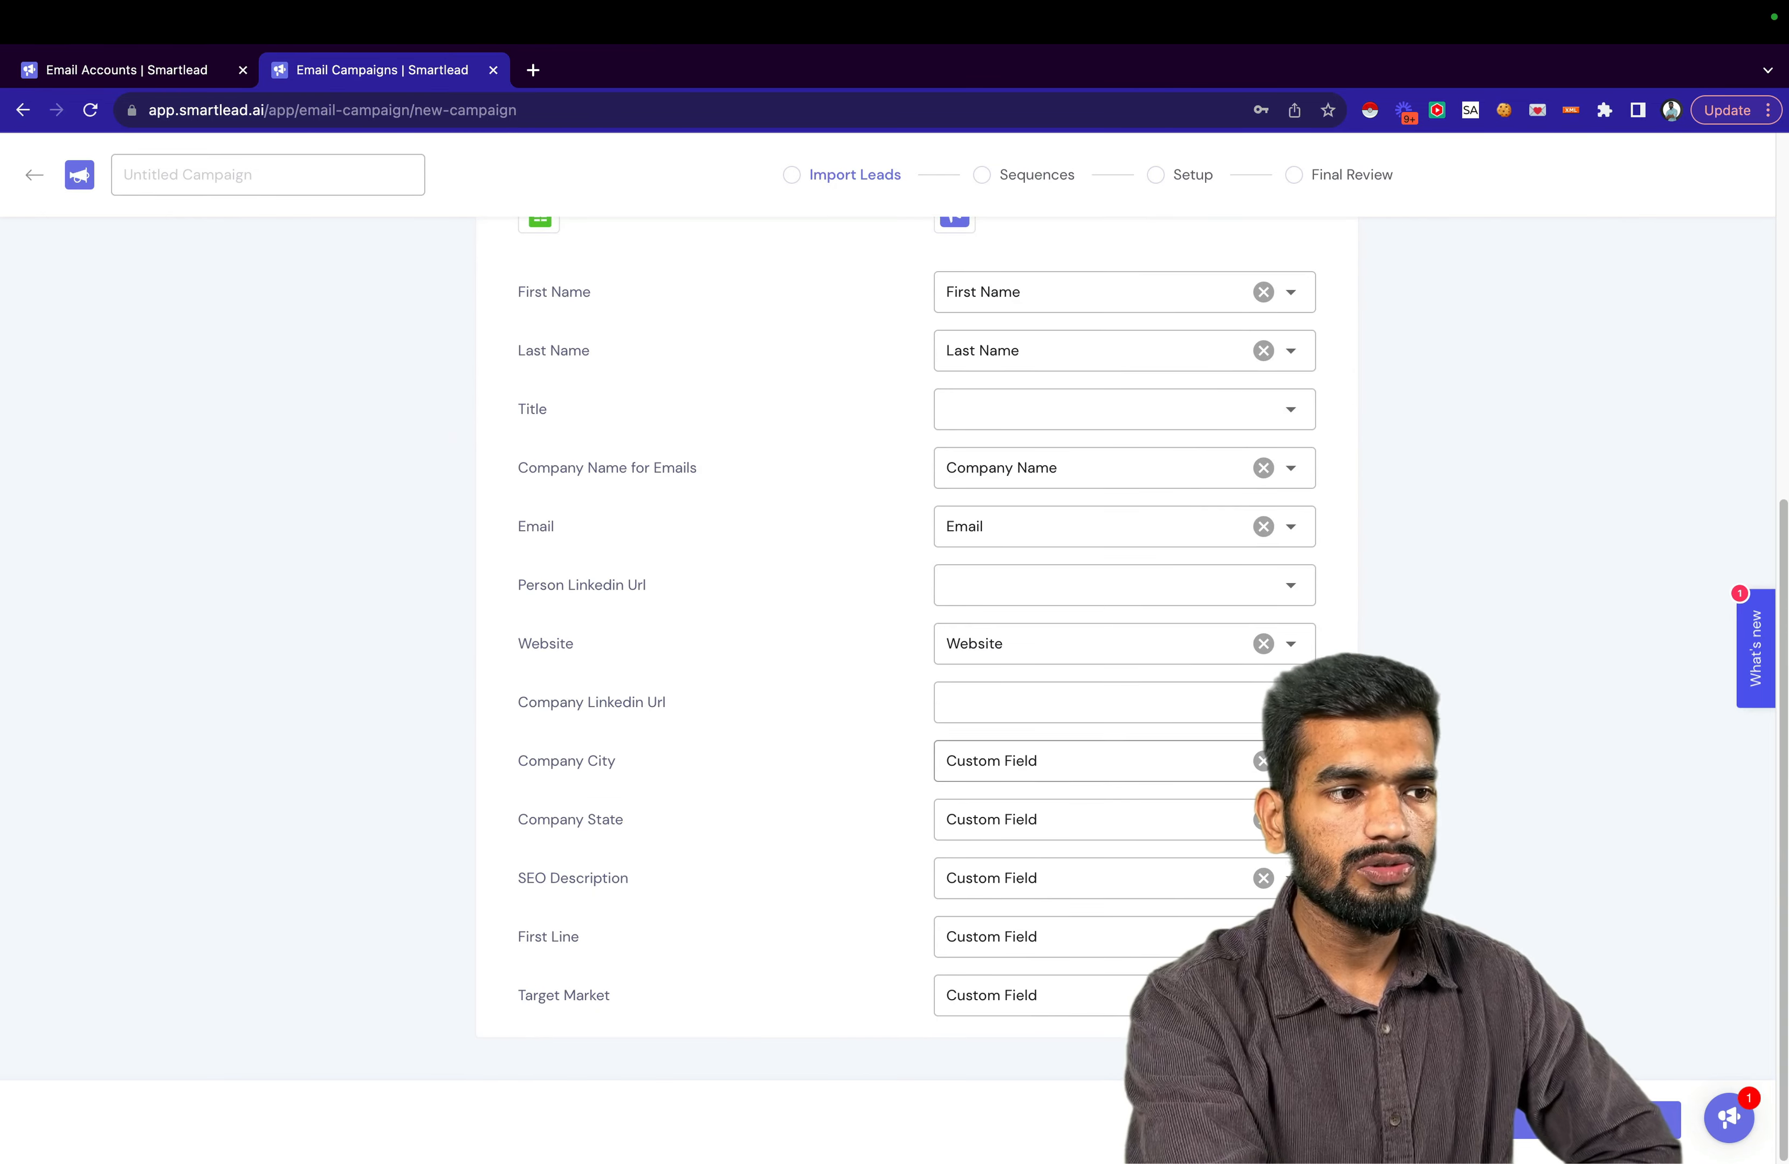
{"action": "left_click", "coordinate": [1594, 1120]}
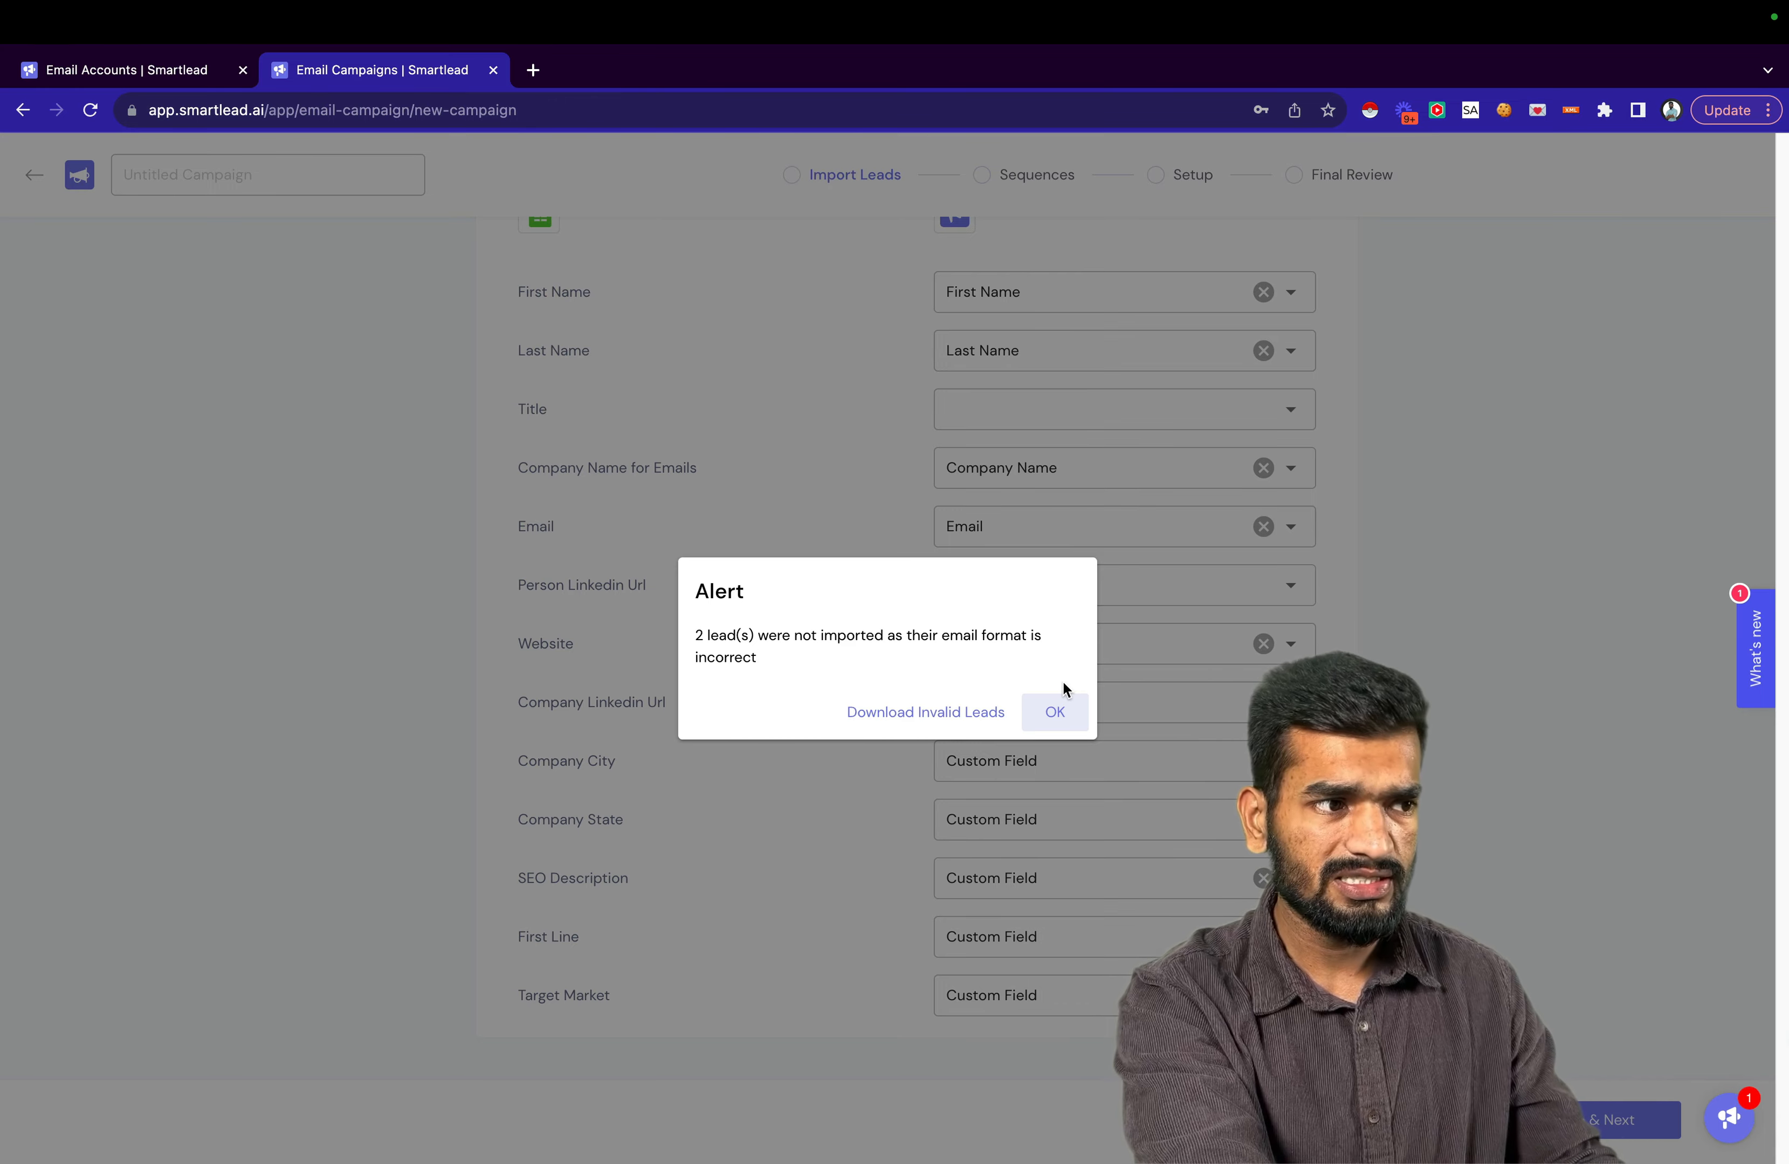
{"action": "left_click", "coordinate": [1056, 713]}
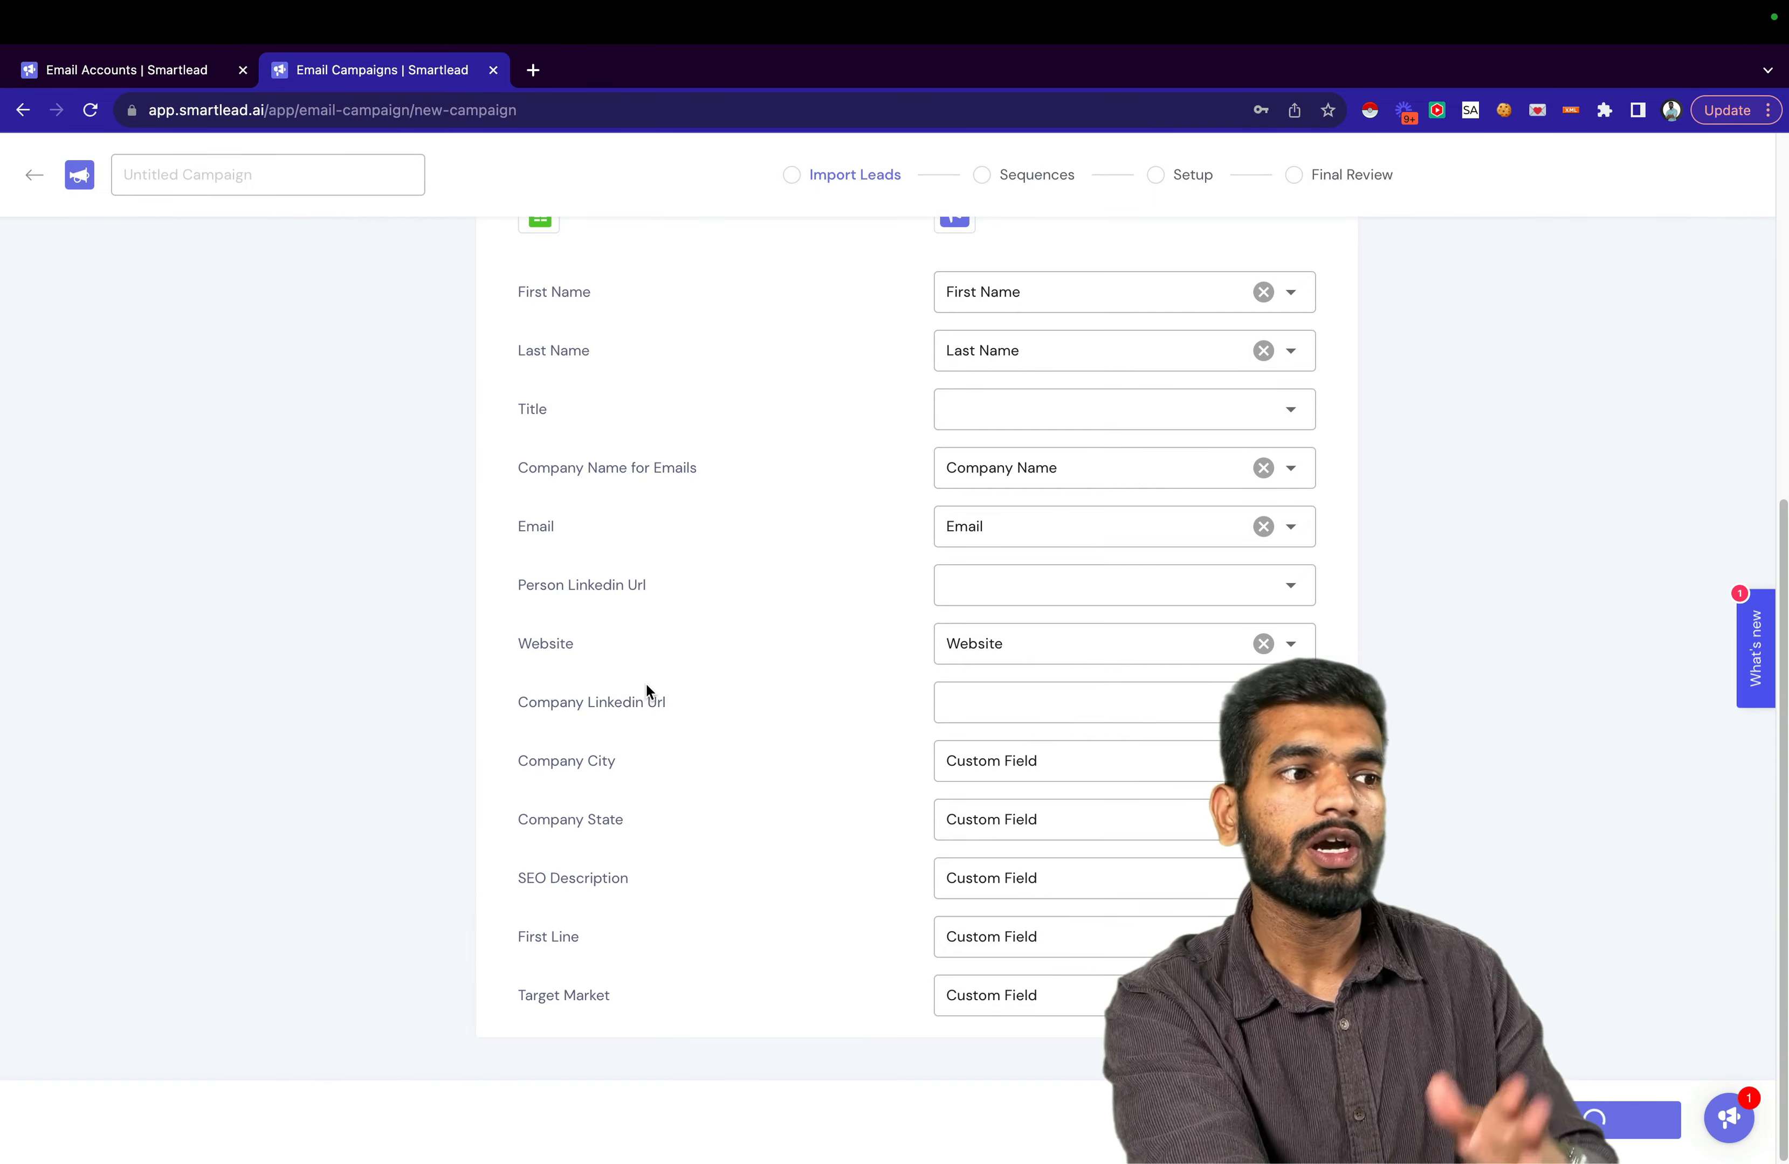
{"action": "scroll", "coordinate": [645, 684], "scroll_direction": "up", "scroll_amount": 7}
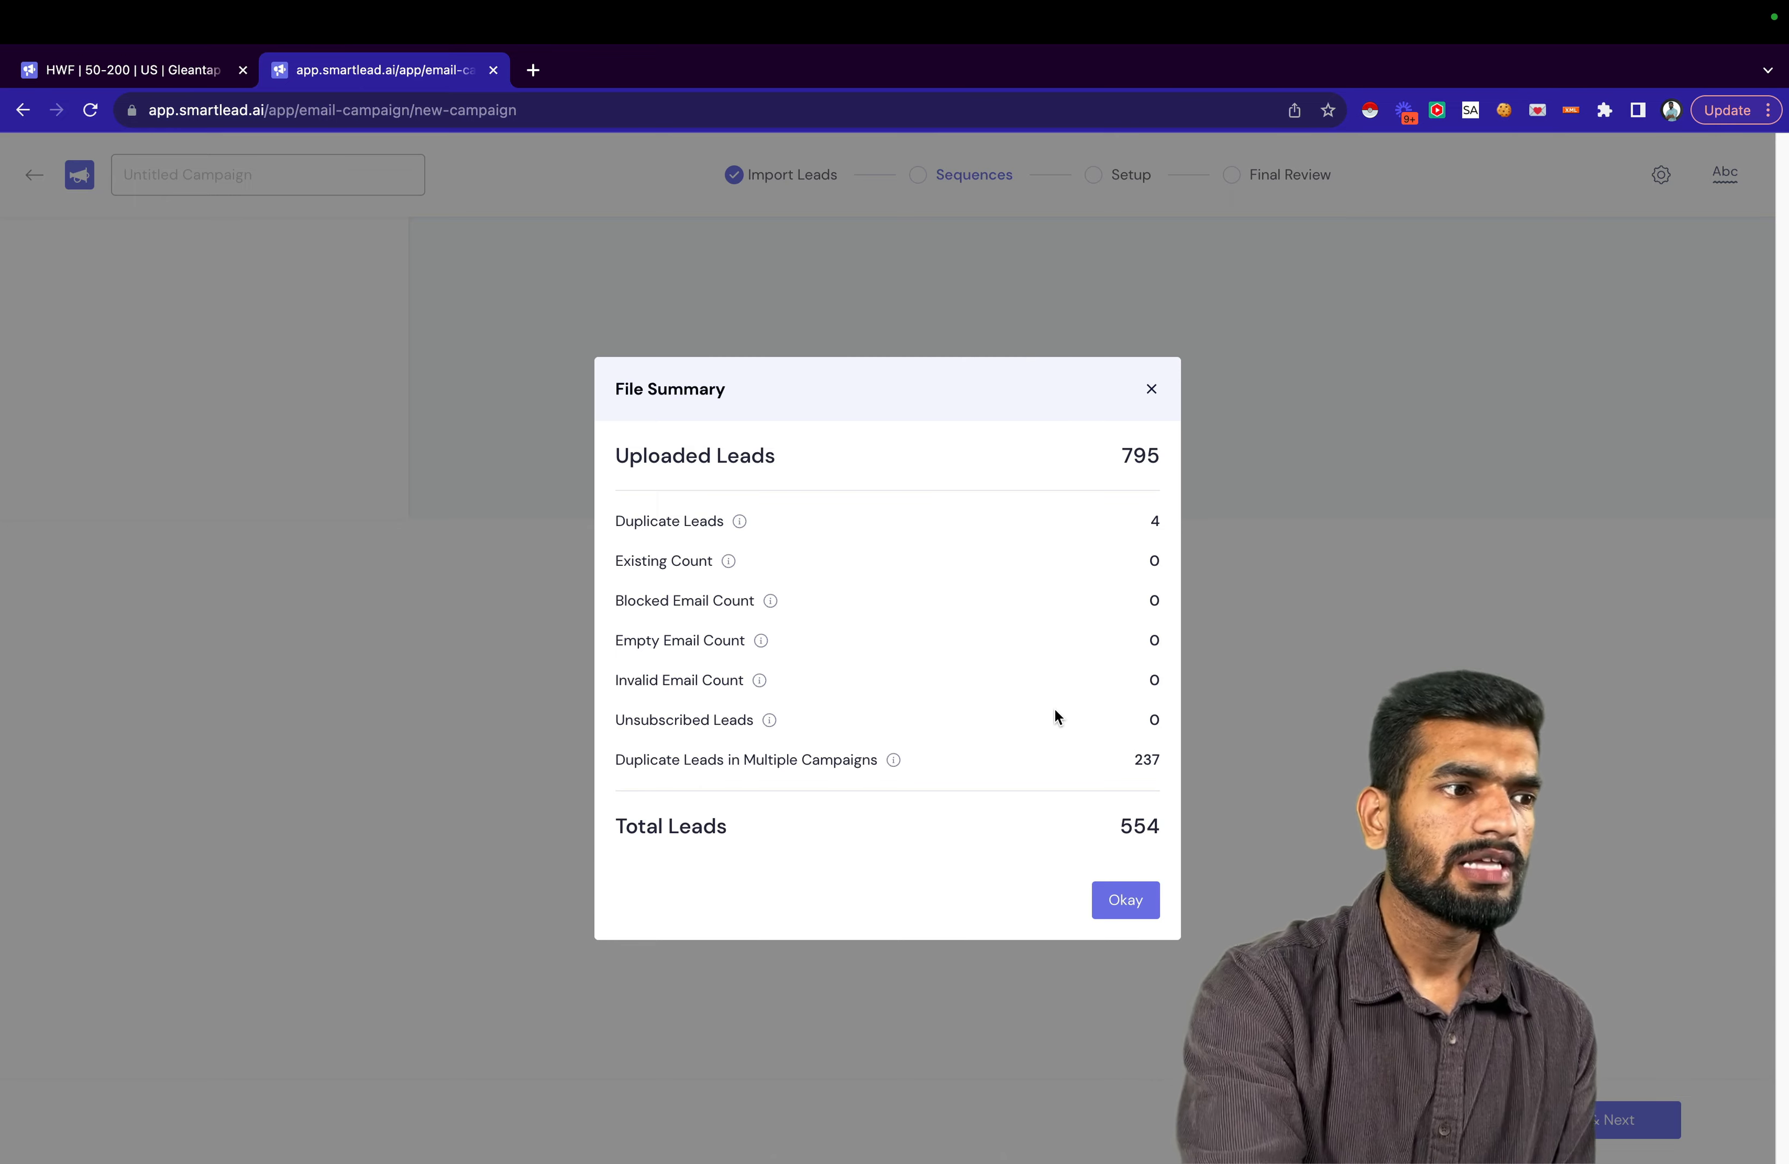
{"action": "left_click", "coordinate": [1123, 908]}
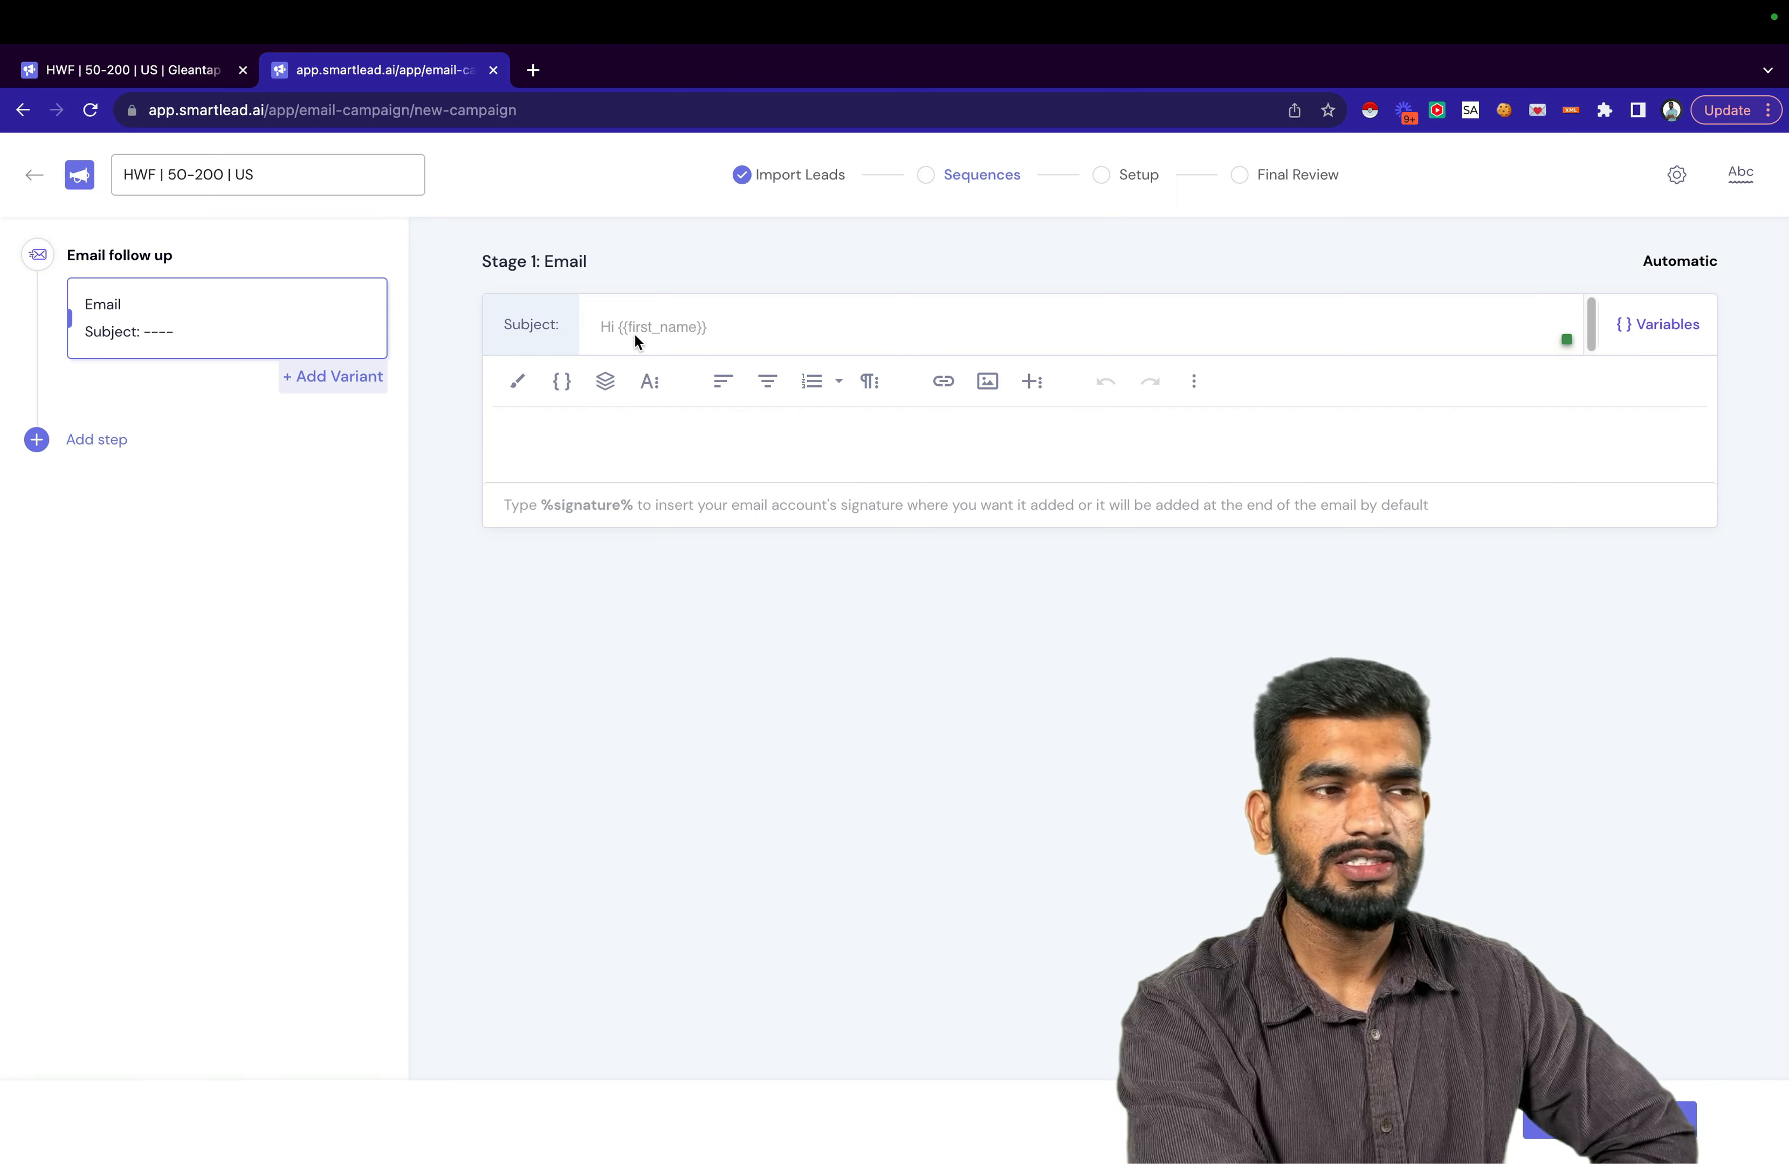
Try adding three more variants to the first email of the sequence, and switch between the first and second variants.
{"action": "left_click", "coordinate": [640, 444]}
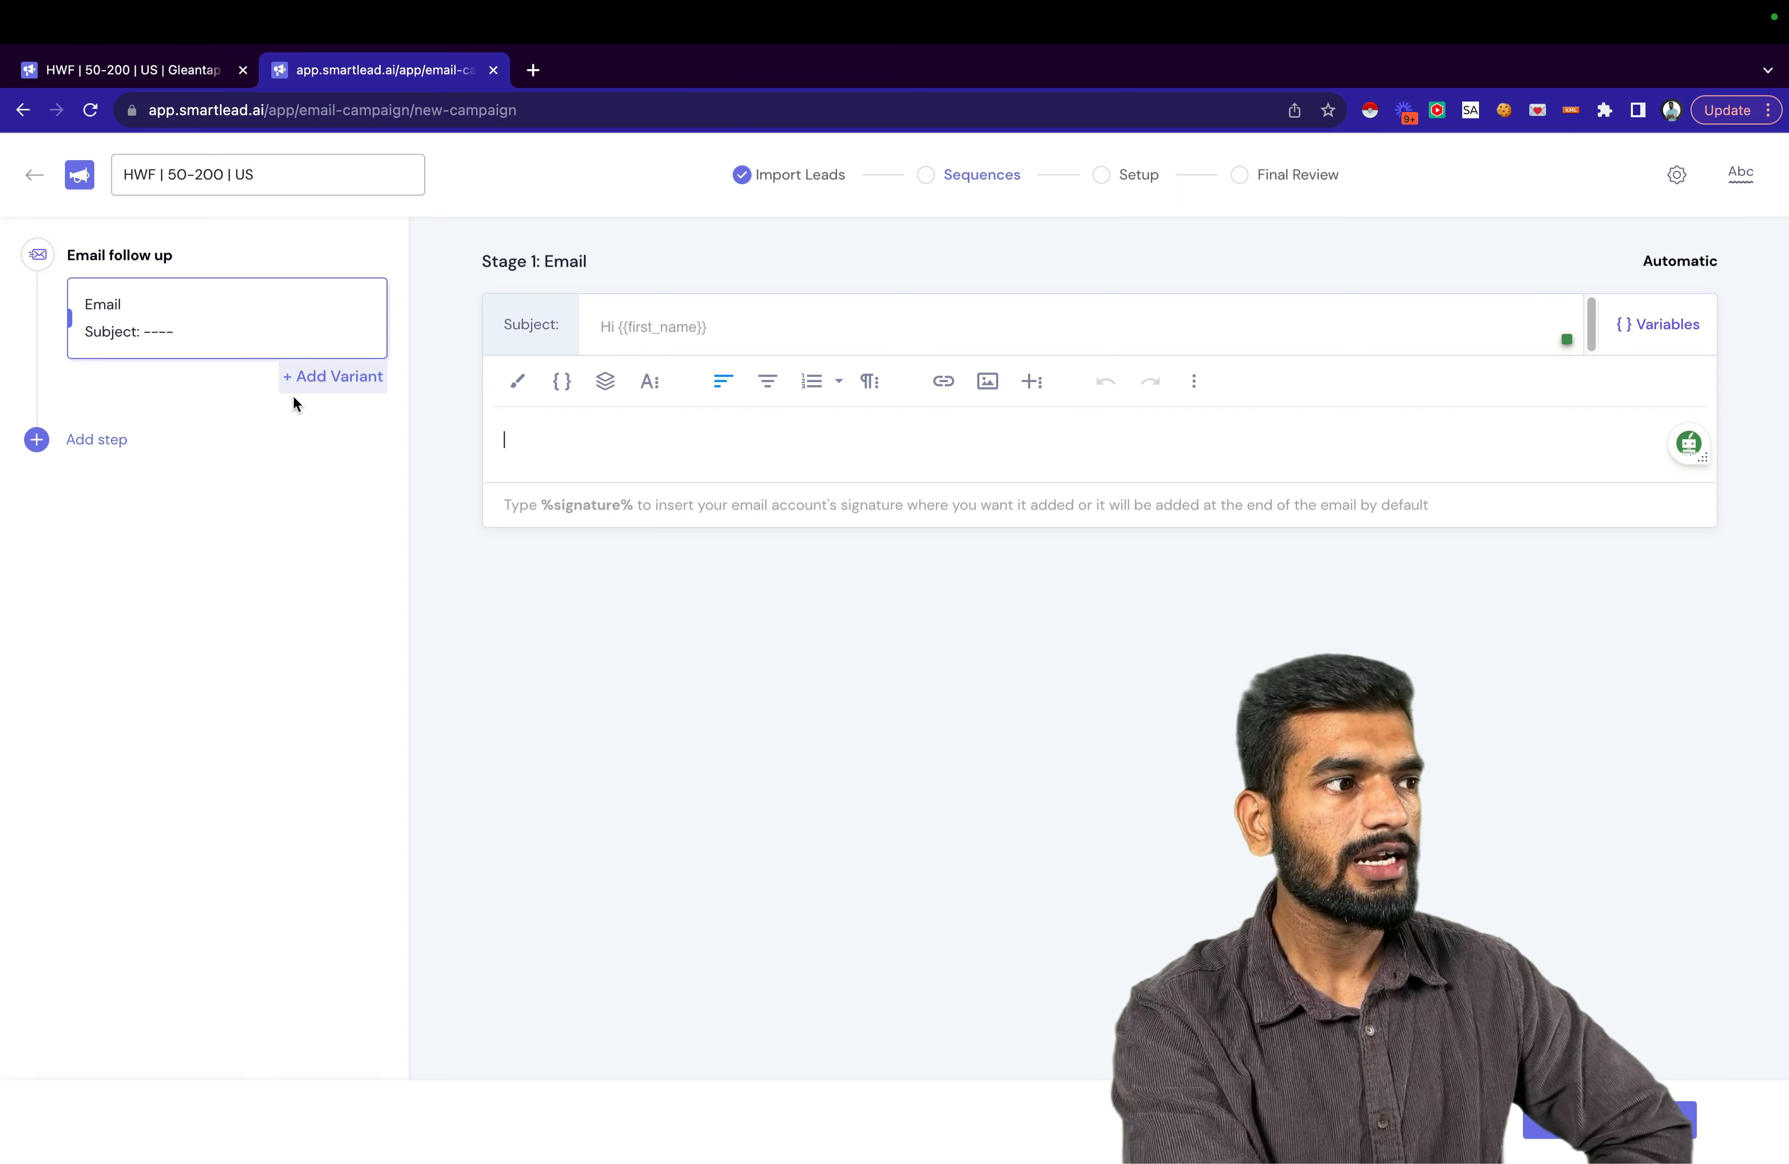
{"action": "left_click", "coordinate": [331, 378]}
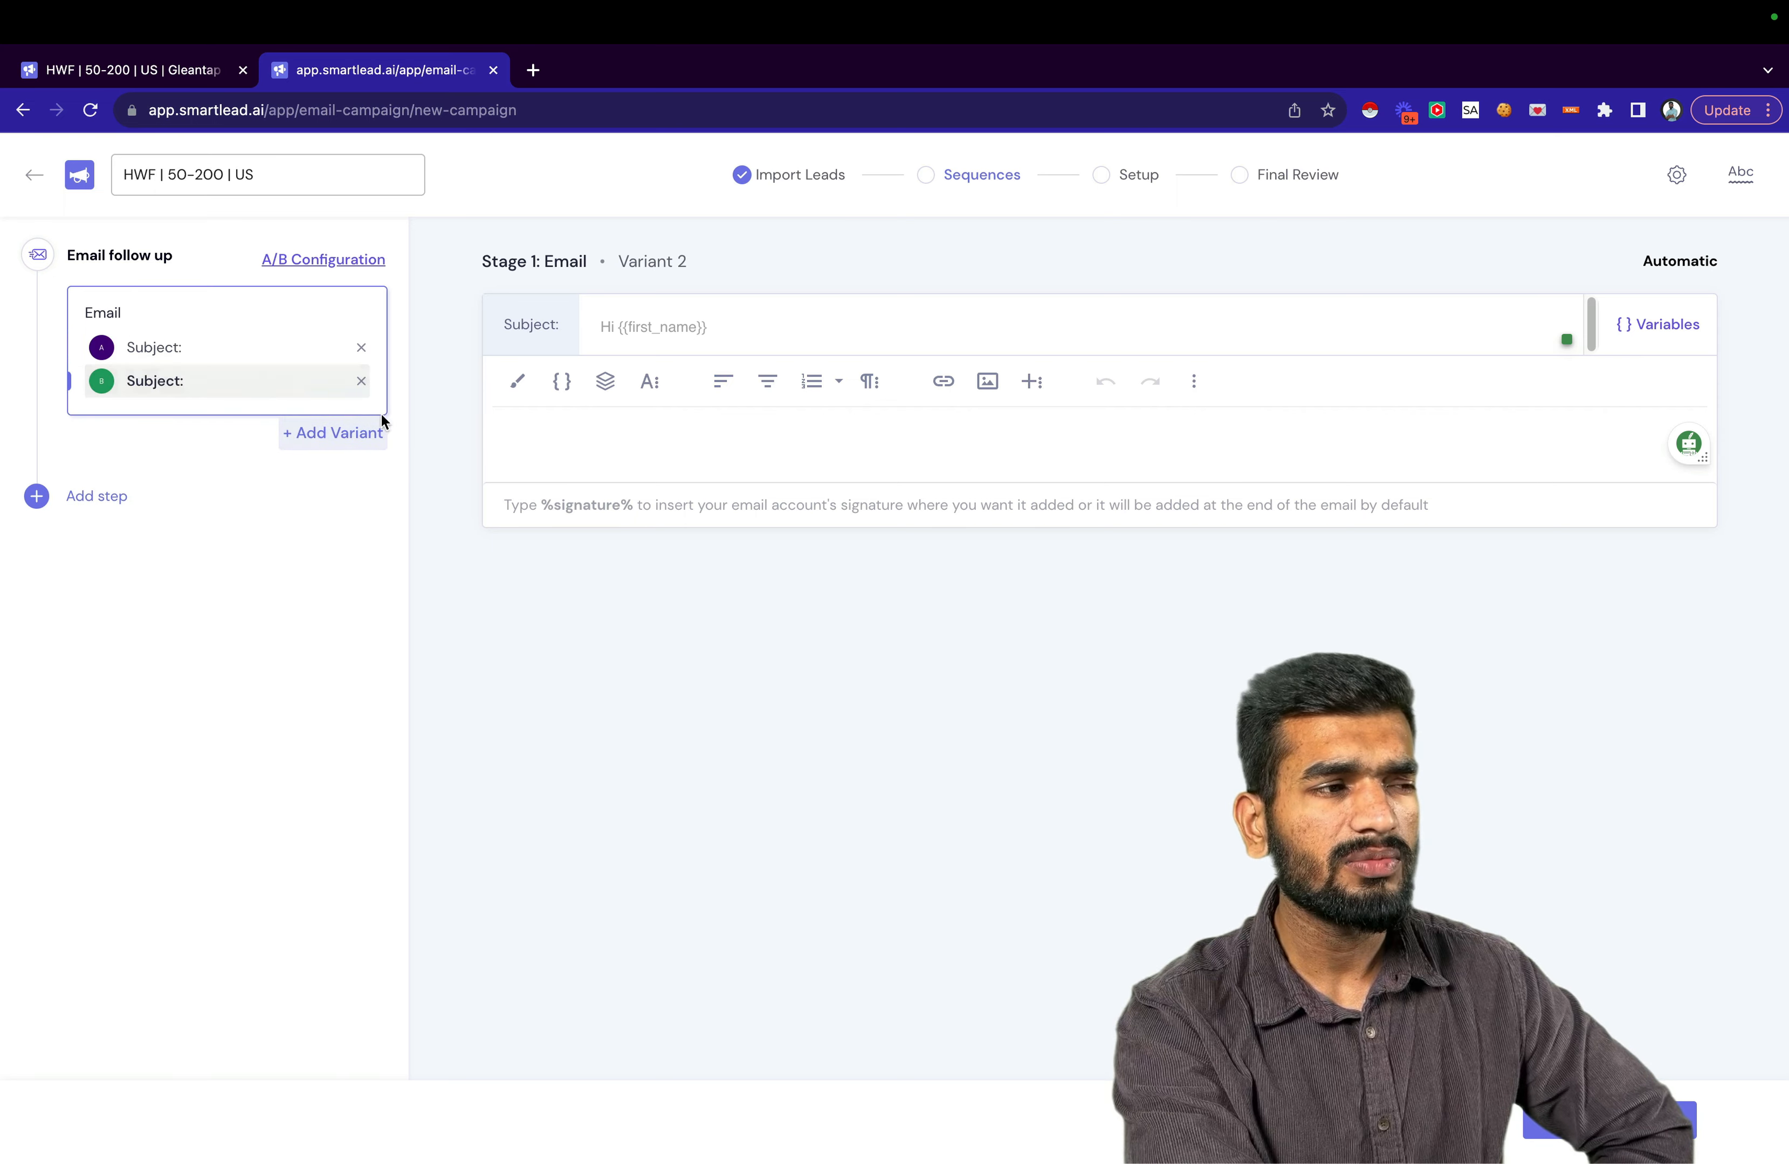
{"action": "left_click", "coordinate": [349, 434]}
{"action": "left_click", "coordinate": [344, 466]}
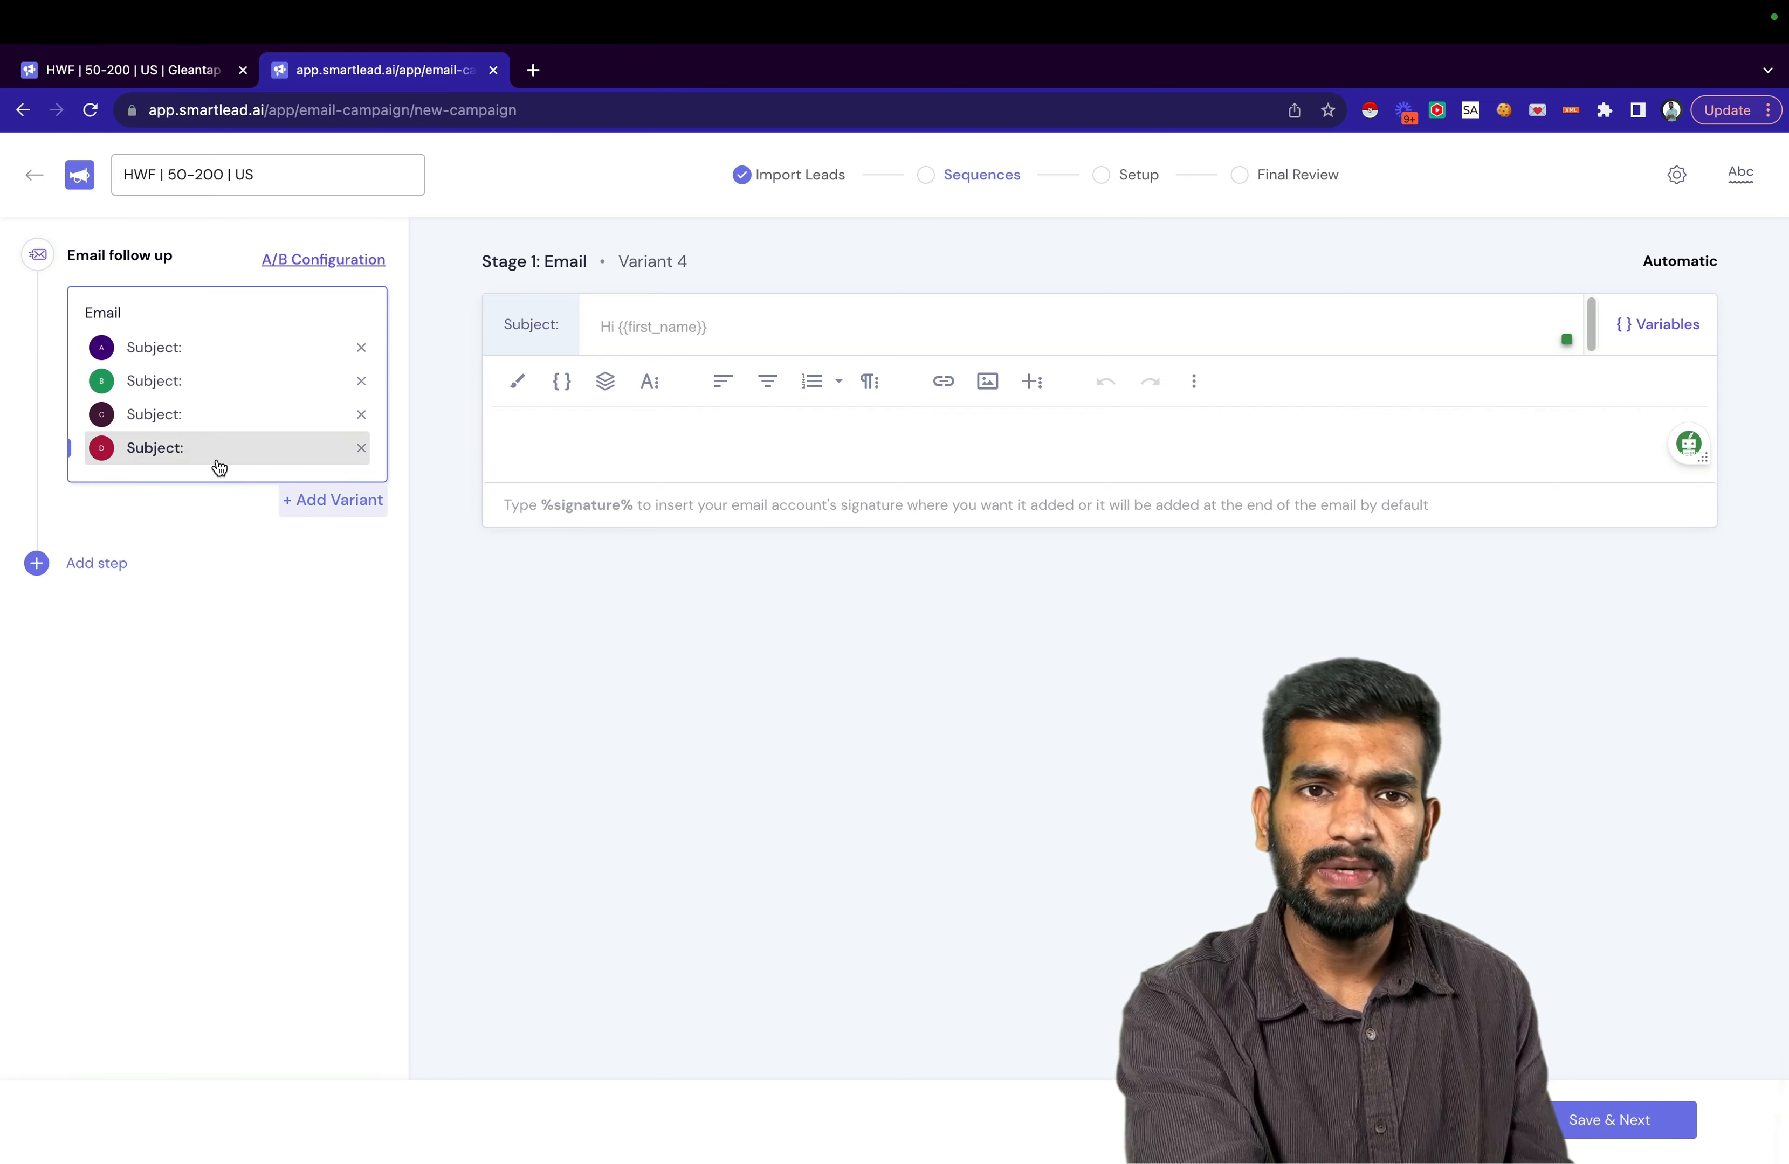
{"action": "left_click", "coordinate": [238, 350]}
{"action": "left_click", "coordinate": [239, 384]}
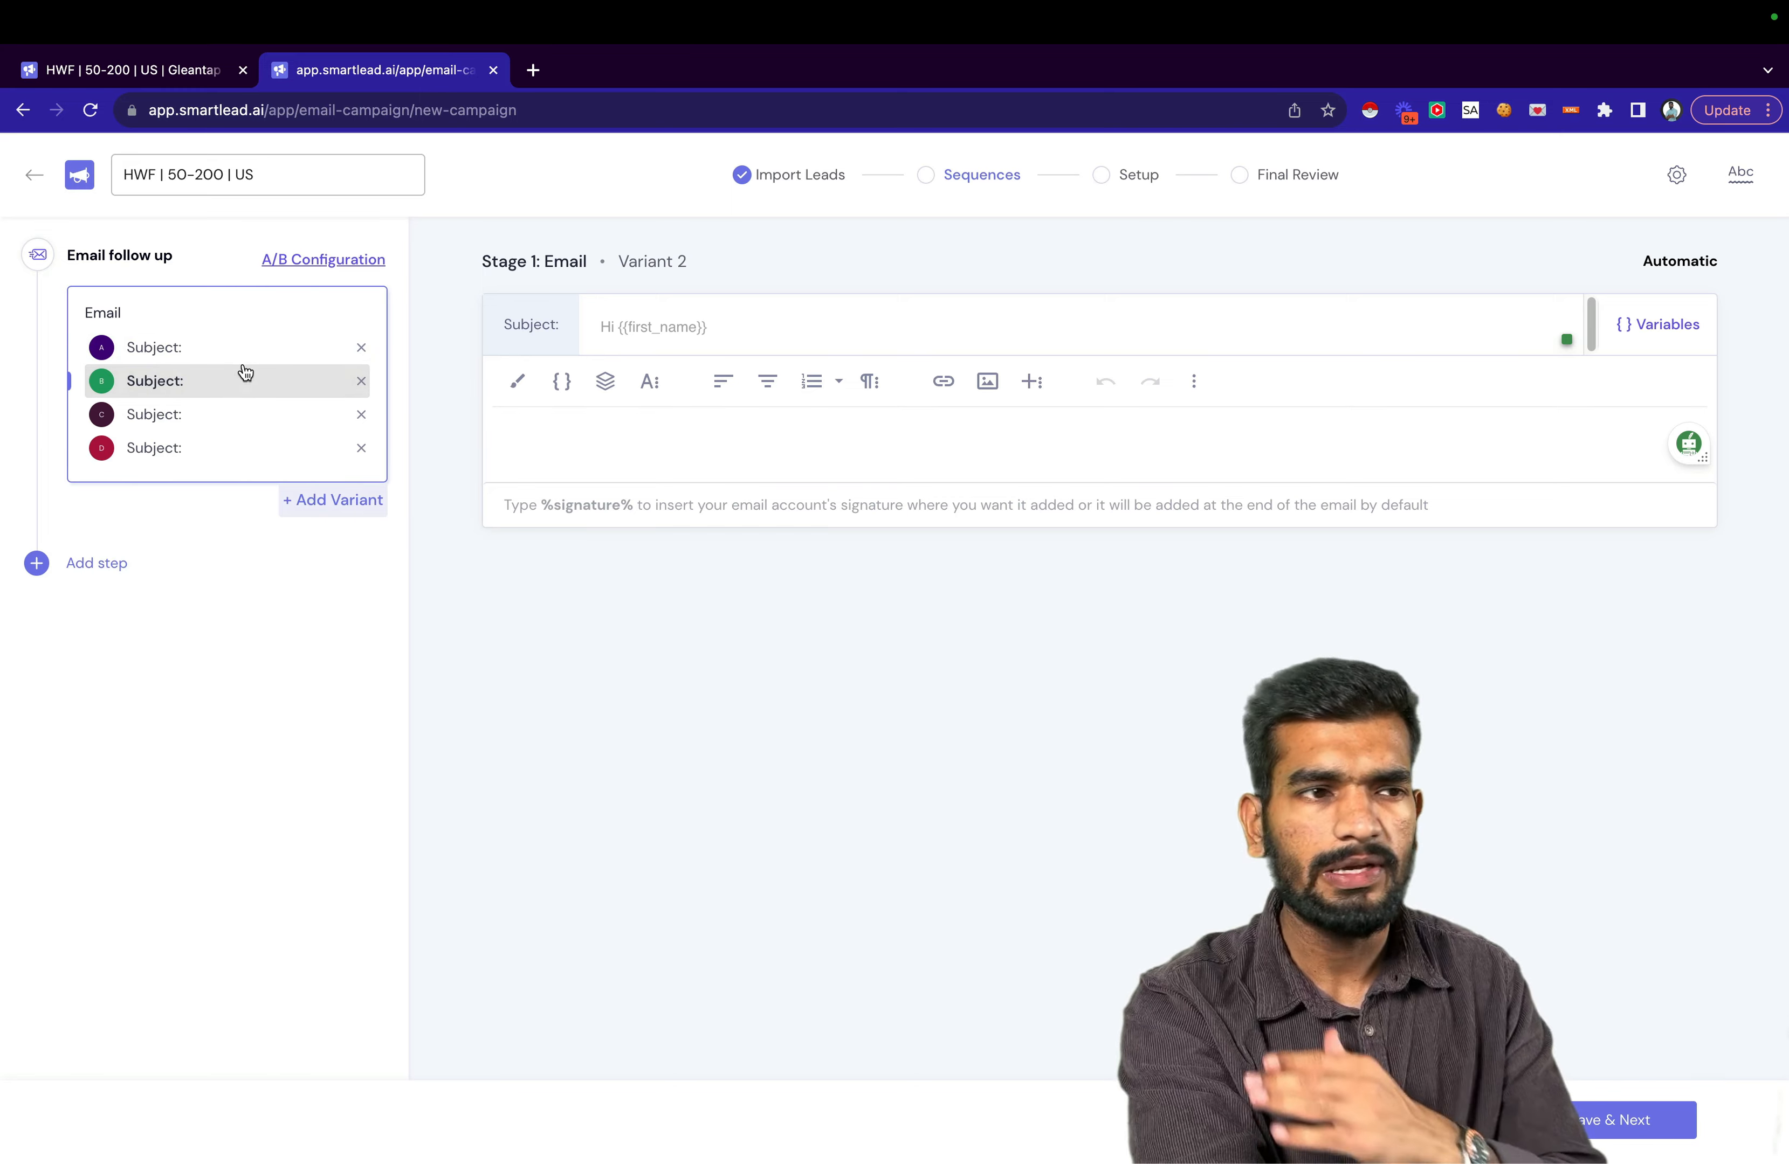
Try AI Percentage Distribution and its winning metric choices in the A/B testing settings, and return to Manual Distribution before closing them.
{"action": "left_click", "coordinate": [324, 266]}
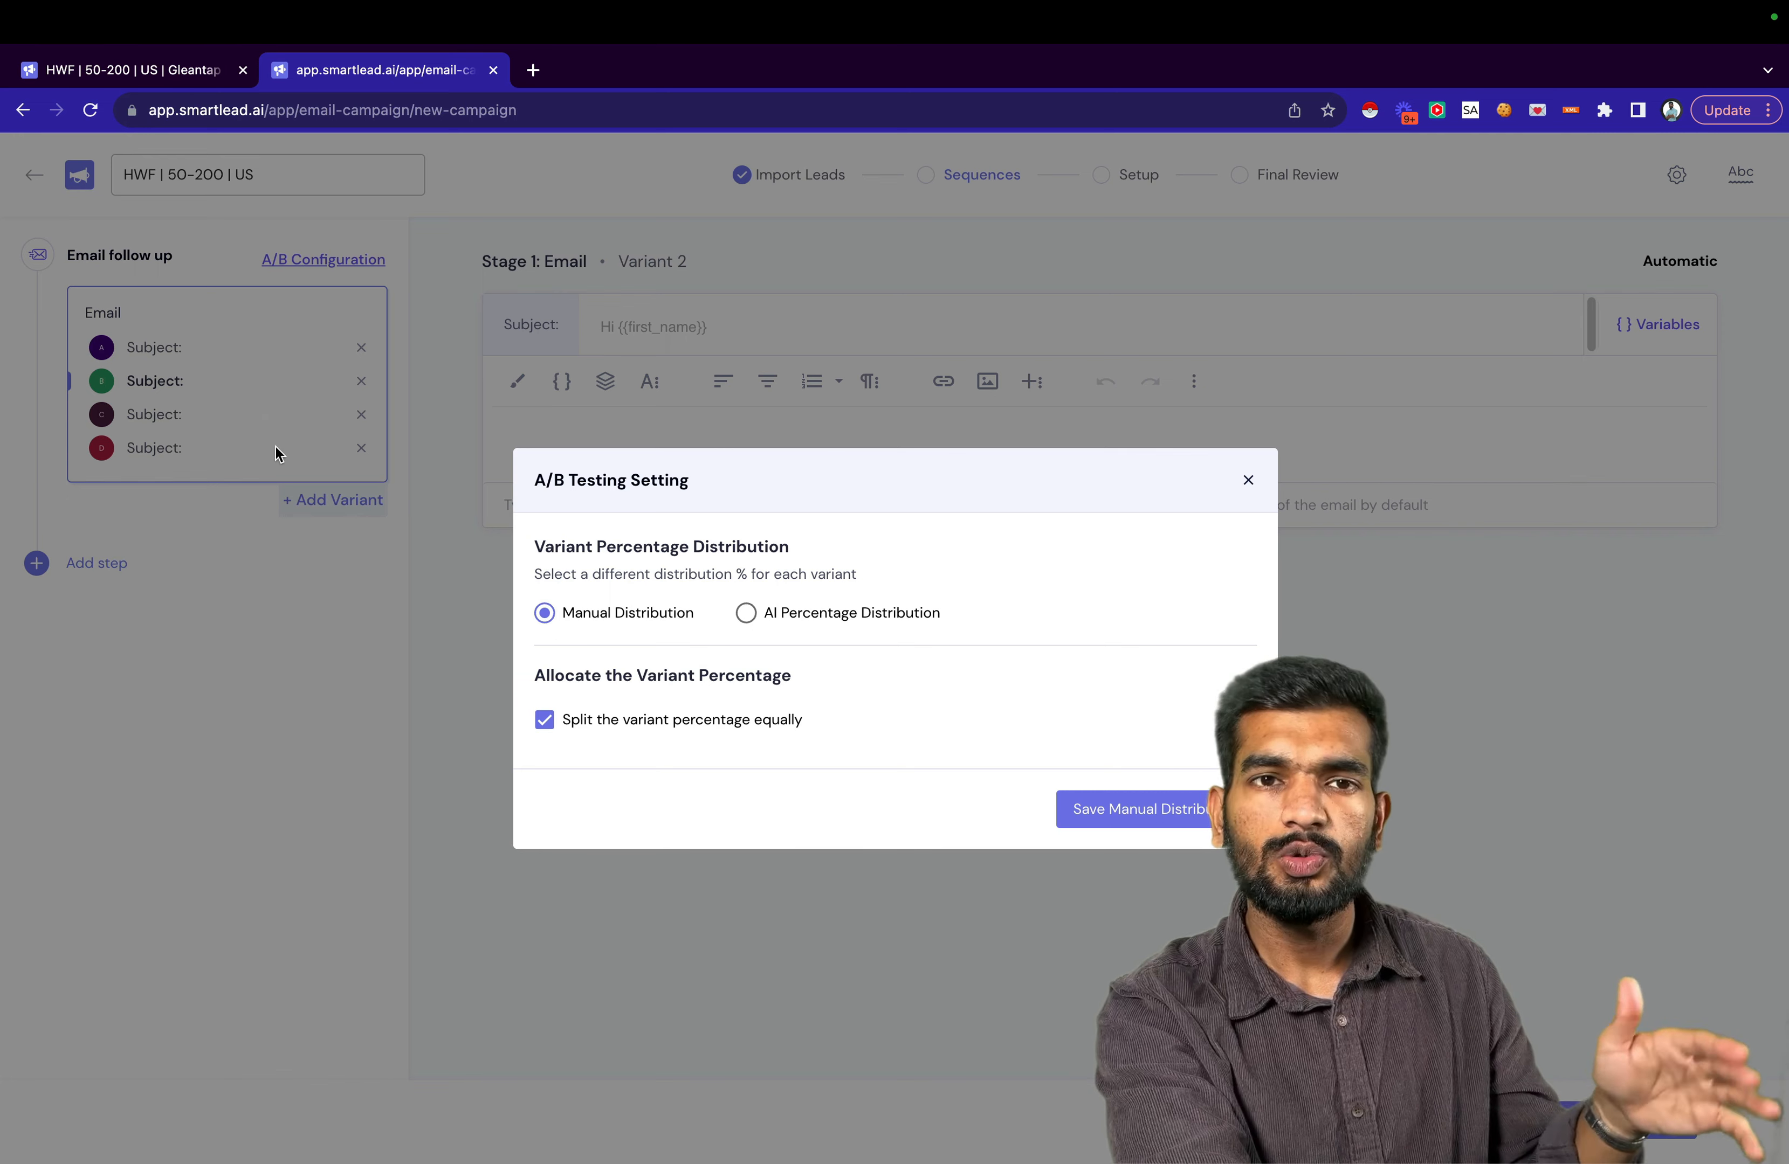
{"action": "left_click", "coordinate": [819, 625]}
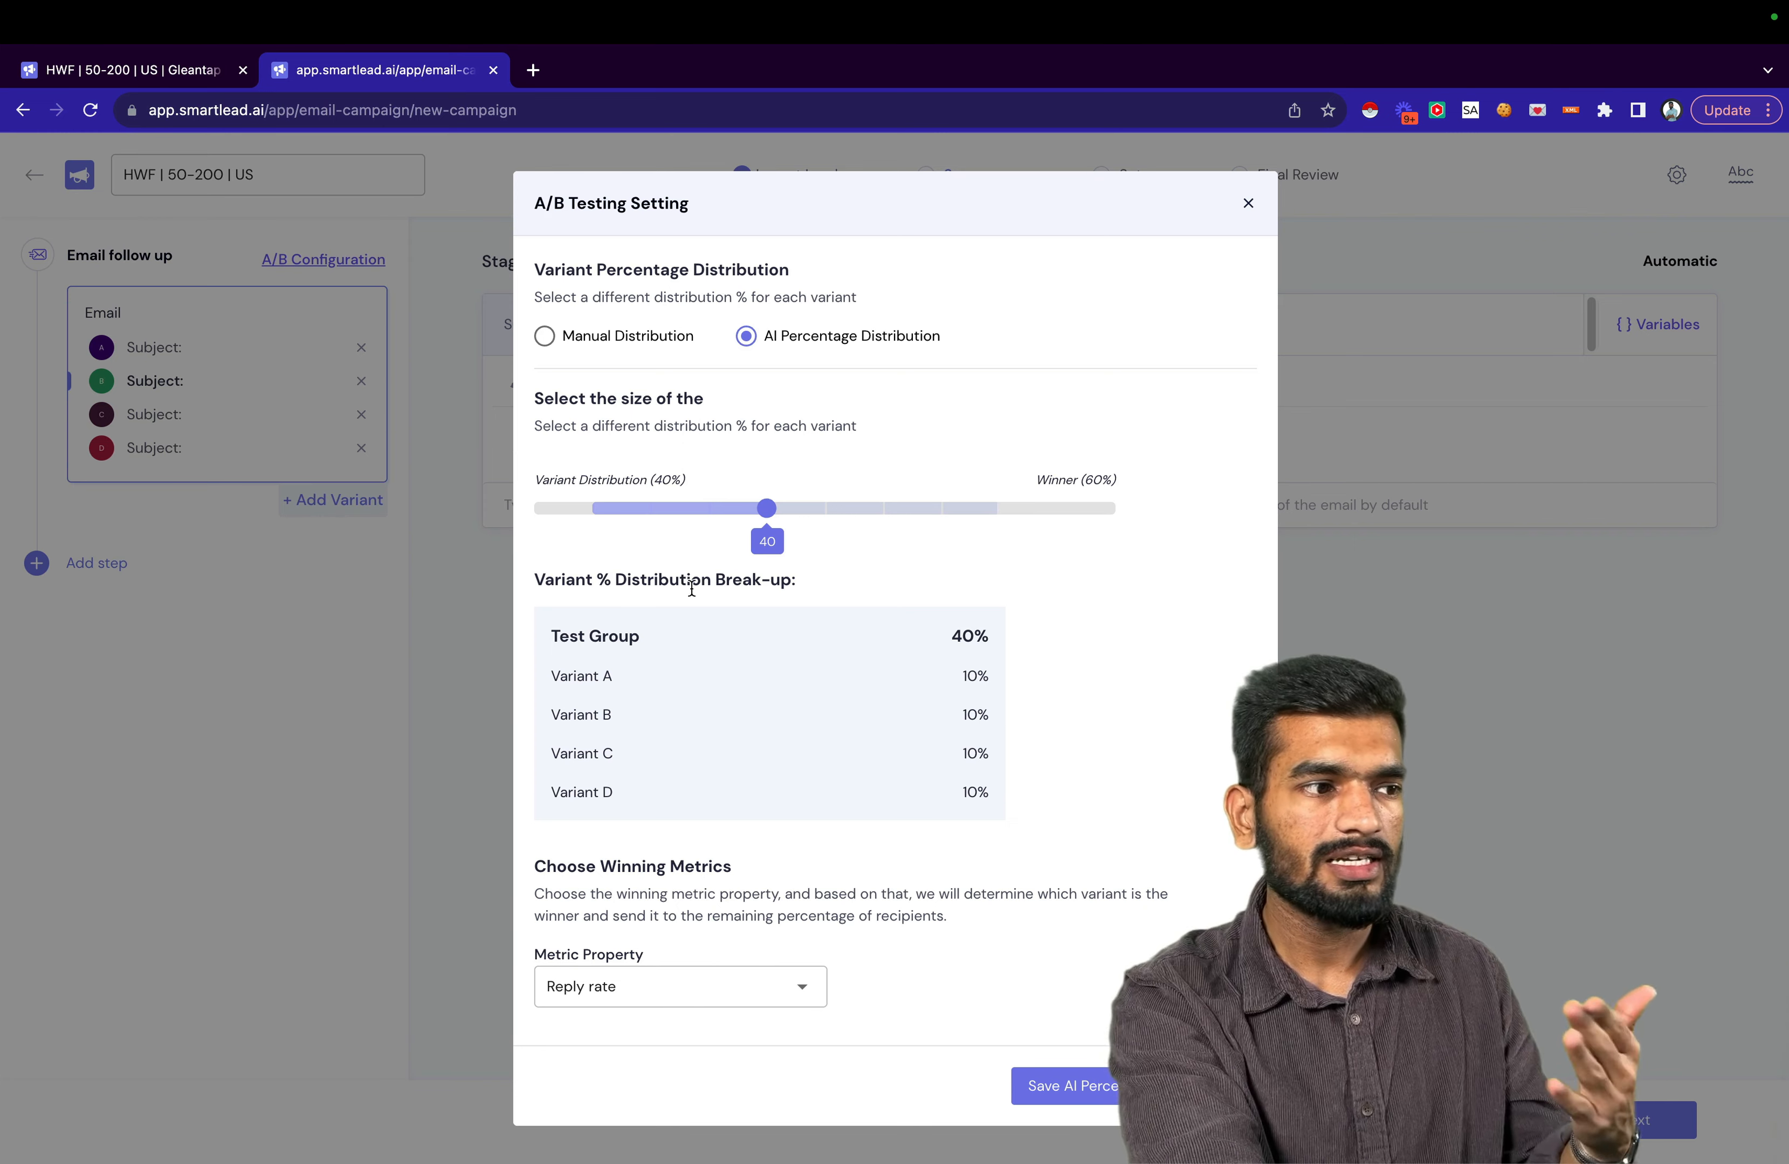
{"action": "left_click", "coordinate": [727, 997]}
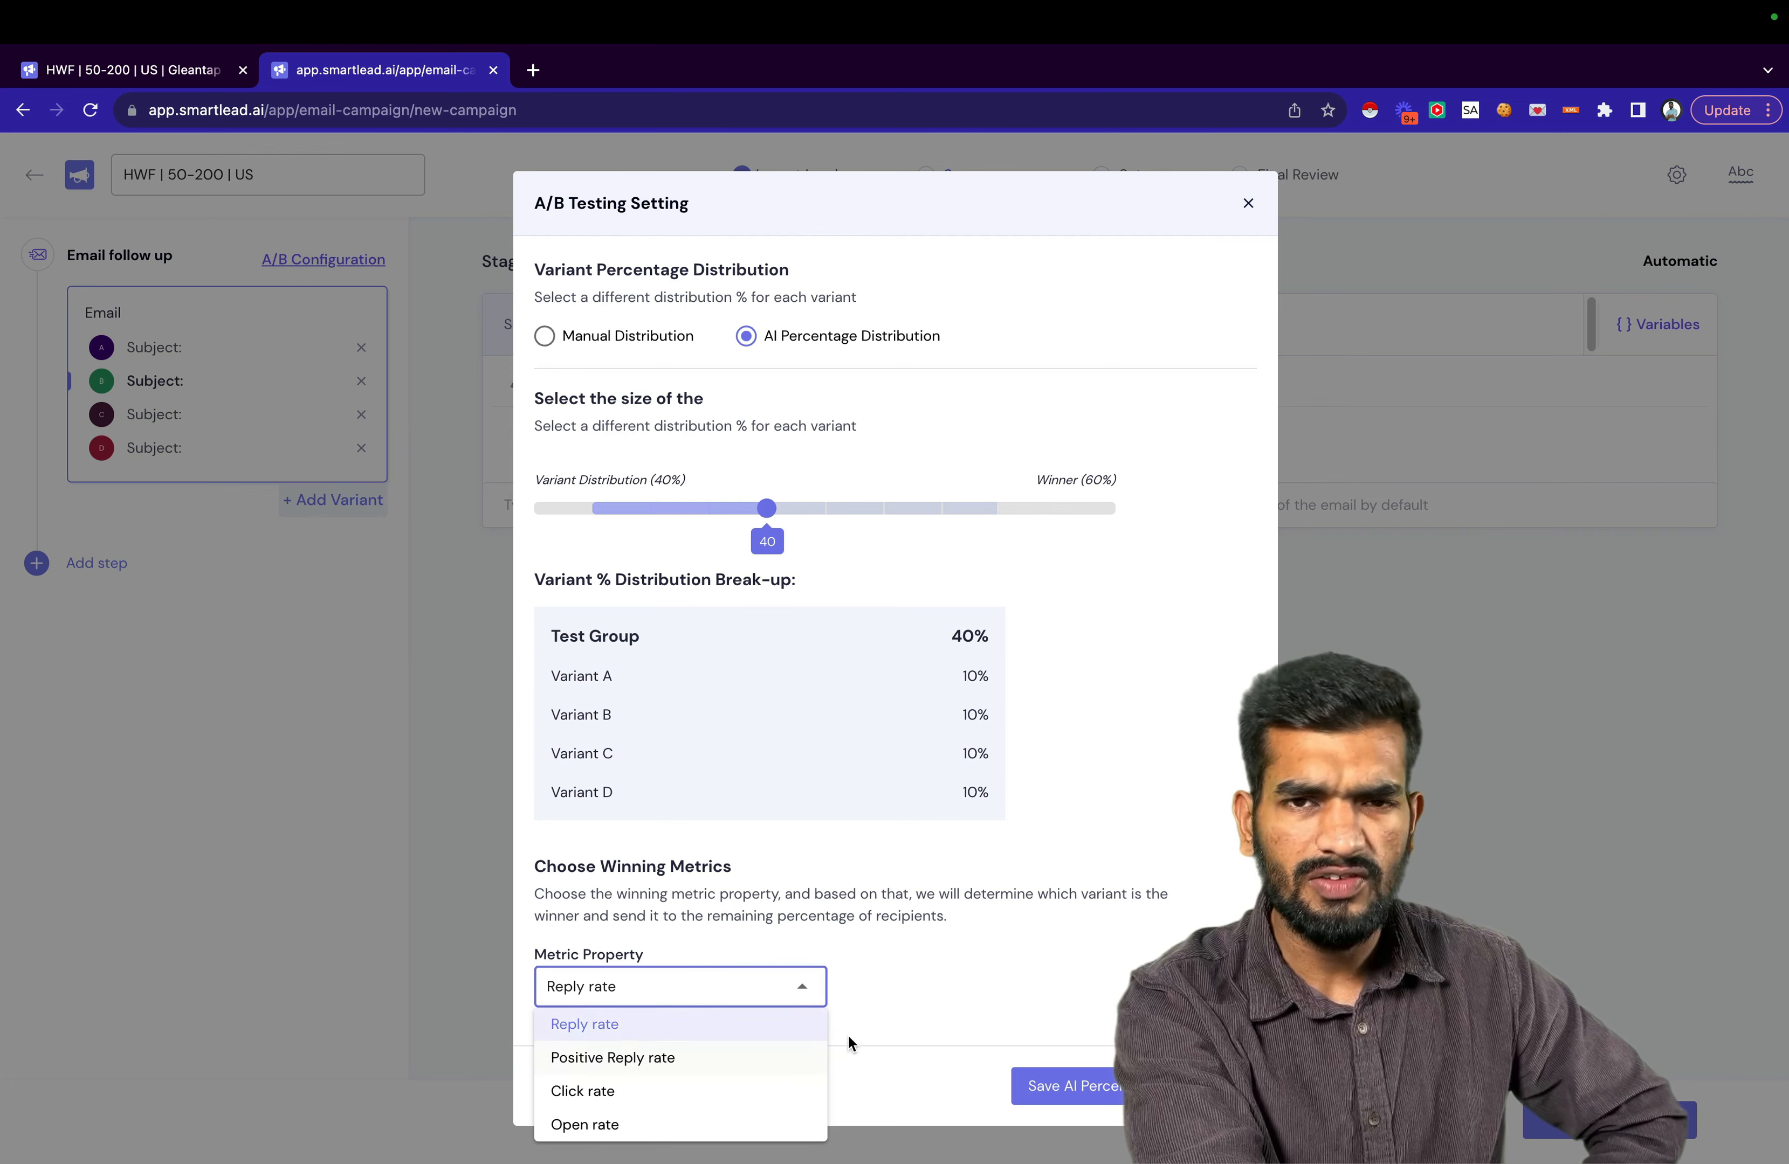
{"action": "left_click", "coordinate": [1066, 957]}
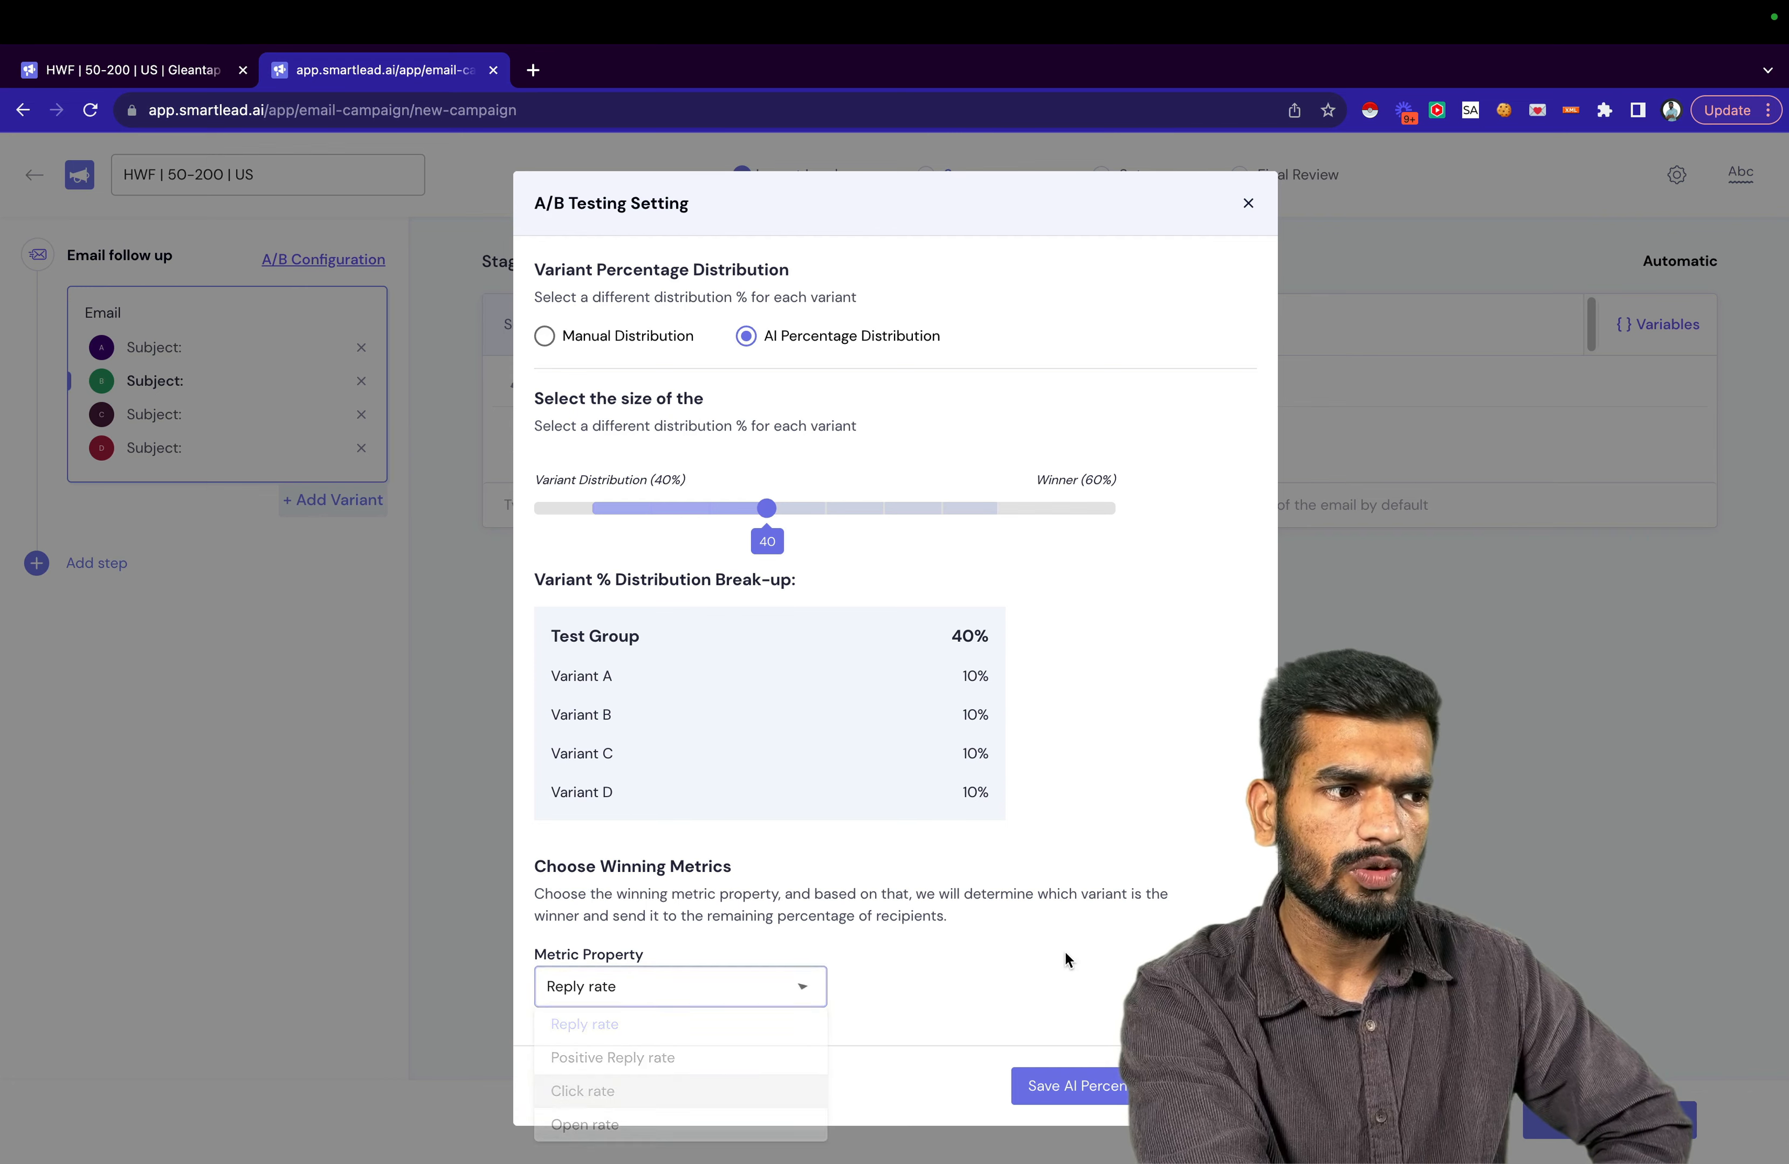
{"action": "left_click", "coordinate": [616, 340]}
{"action": "left_click", "coordinate": [1247, 481]}
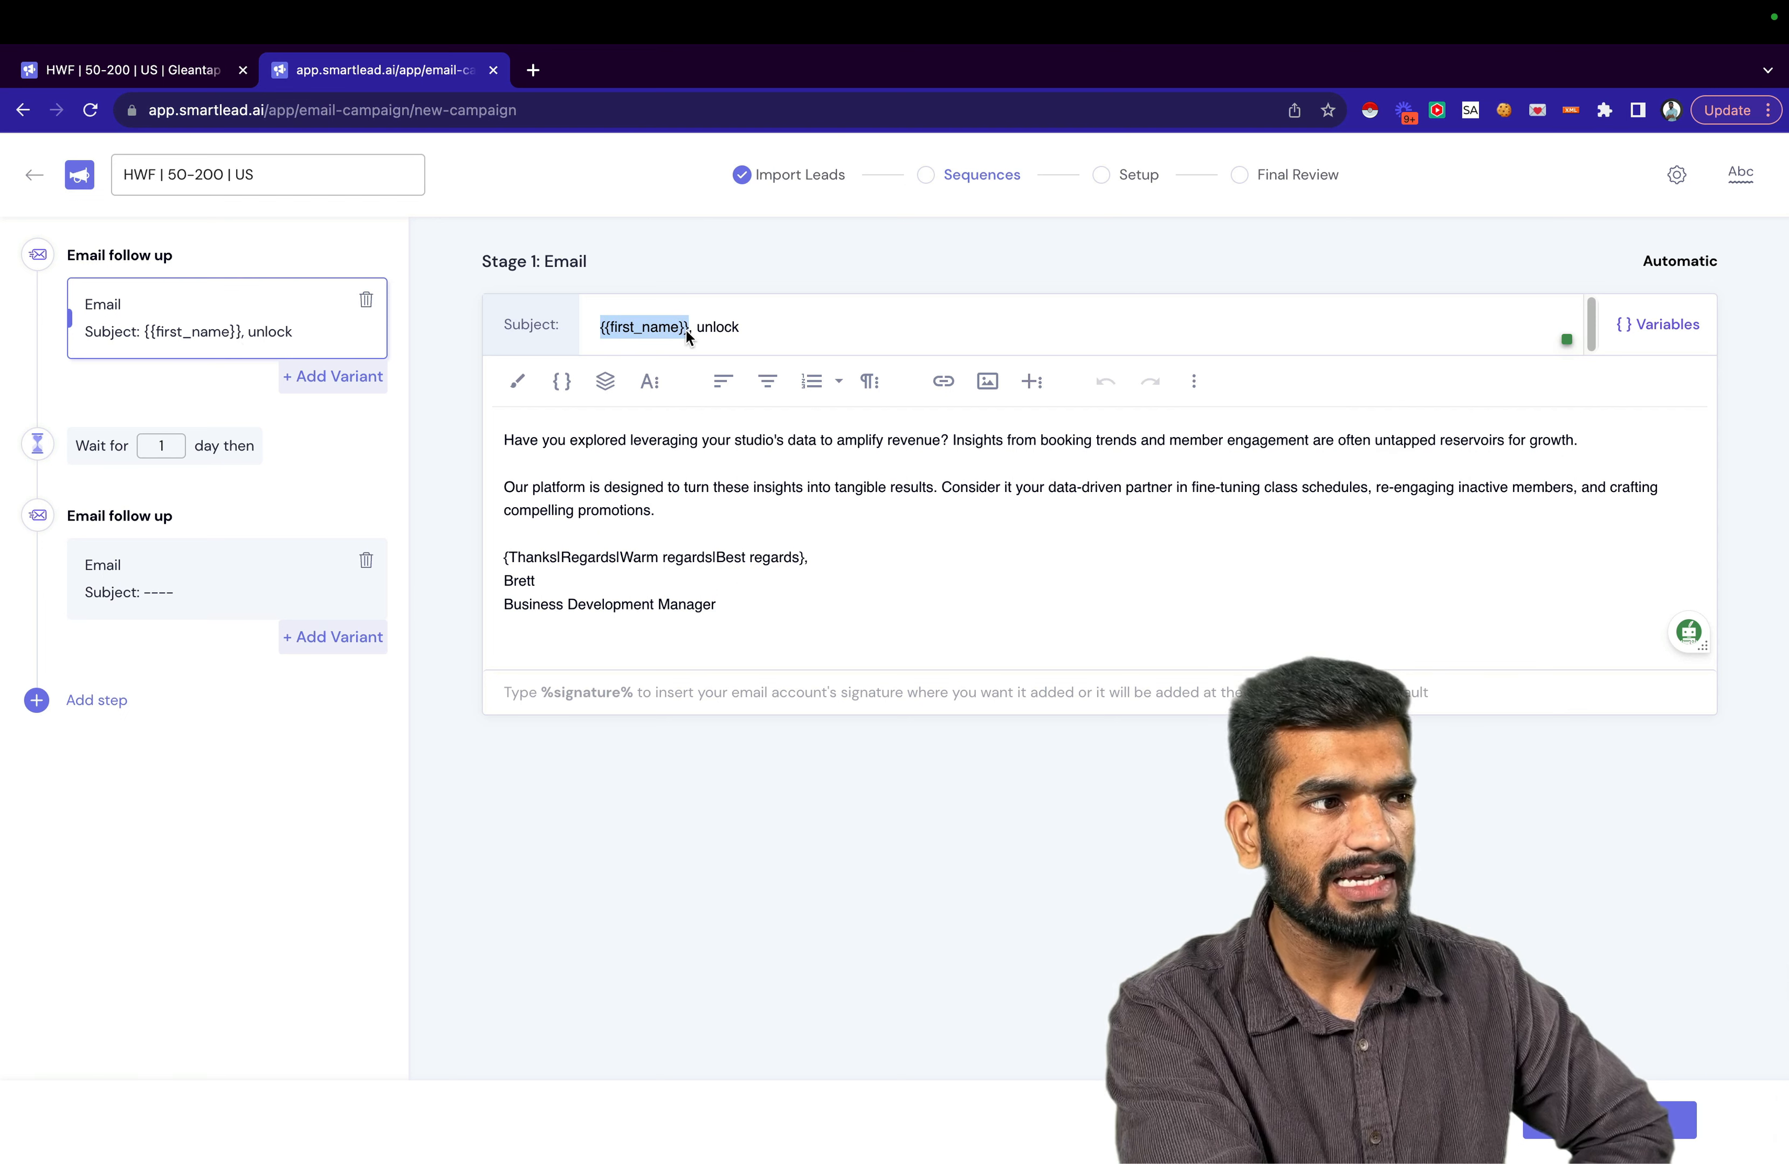
Insert the {{First_Line}} variable on a new line below the sign-off in the first email's body.
{"action": "left_click", "coordinate": [780, 633]}
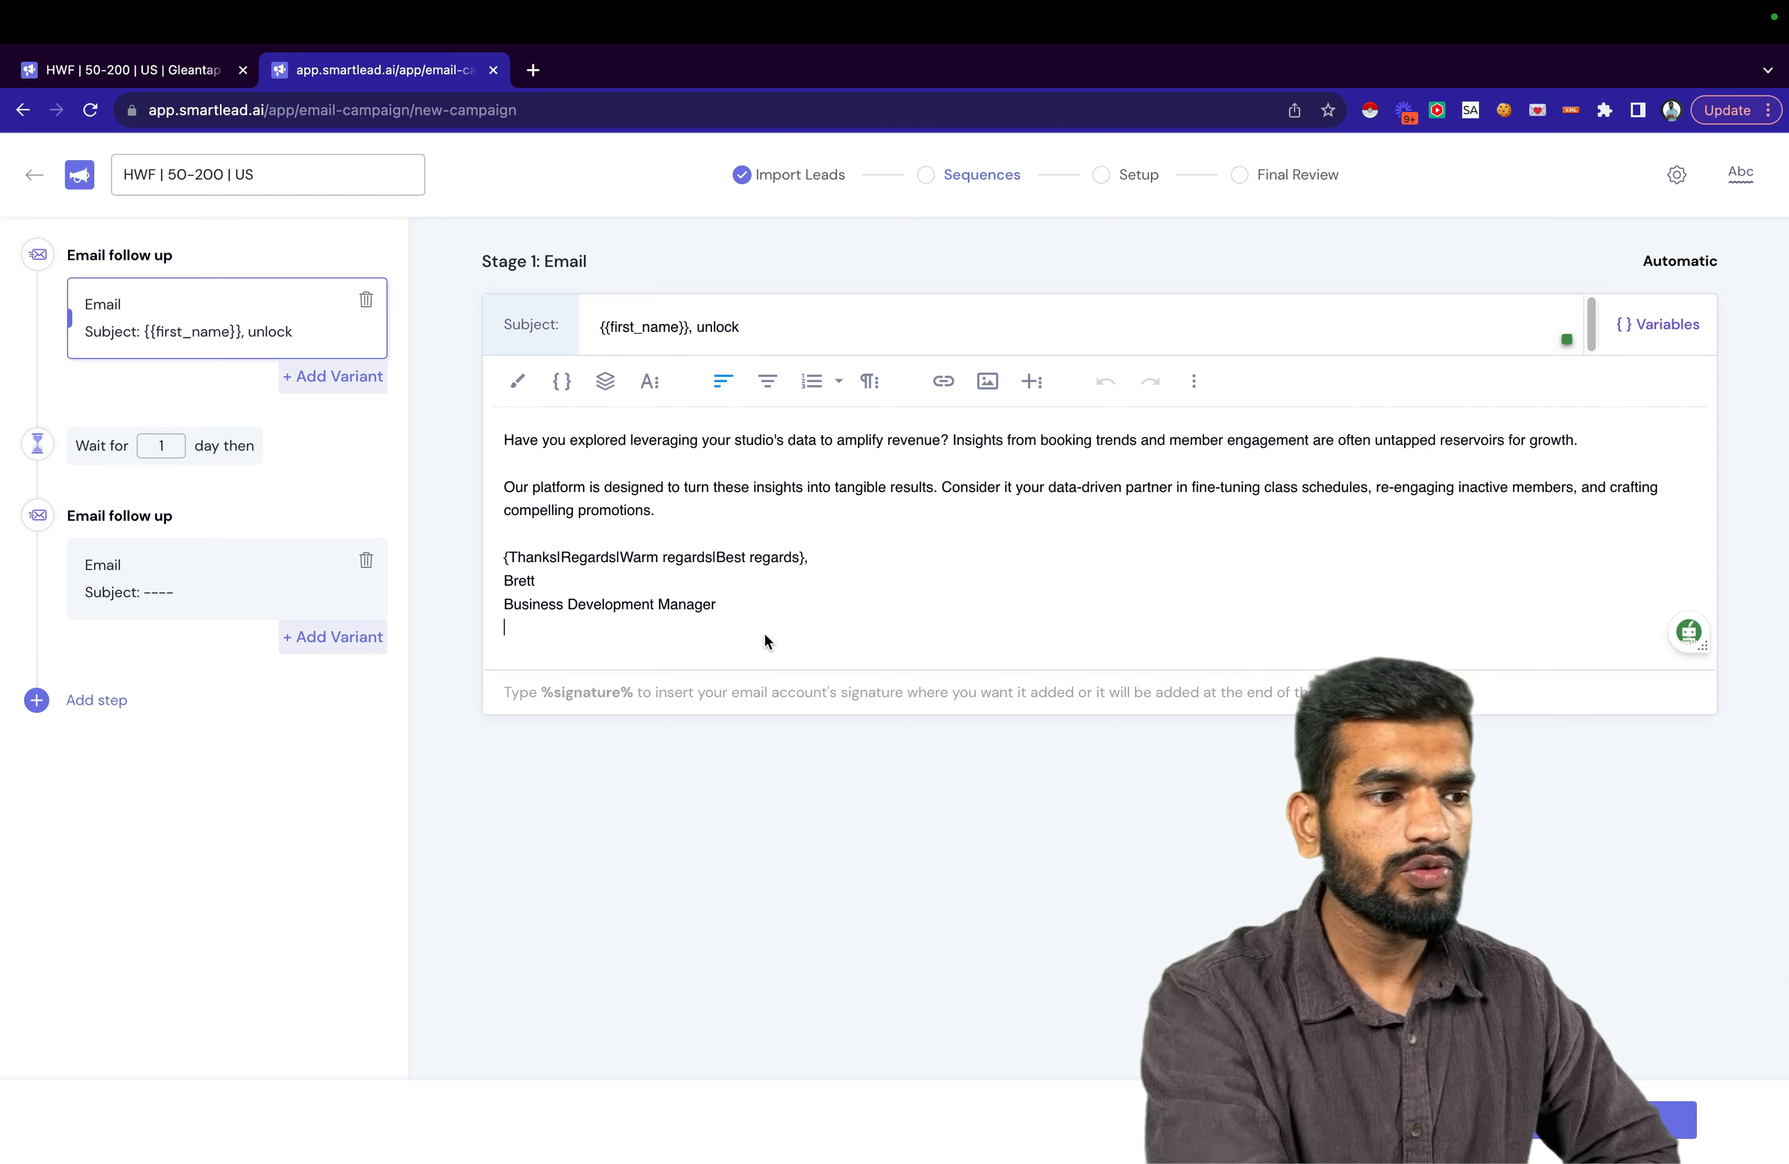
{"action": "key", "text": "Return"}
{"action": "type", "text": "{{"}
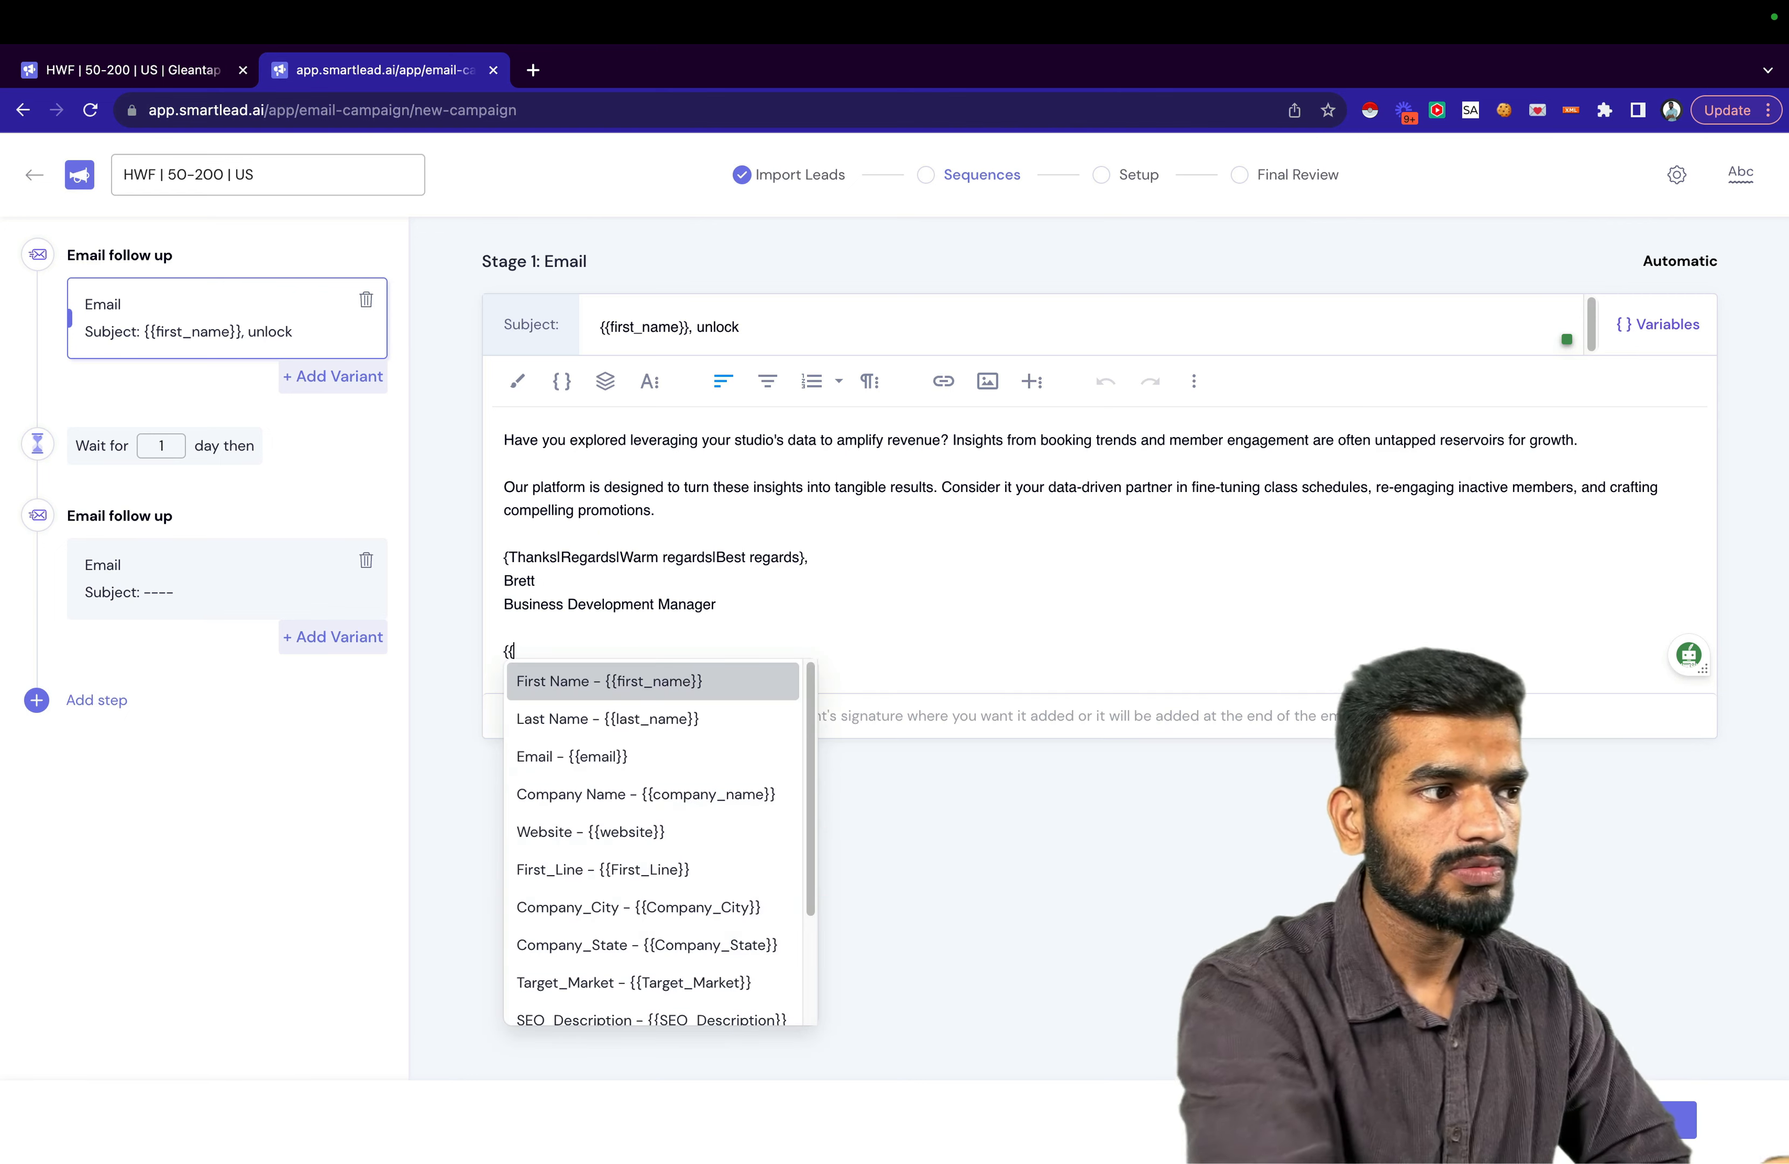
{"action": "scroll", "coordinate": [673, 802], "scroll_direction": "down", "scroll_amount": 2}
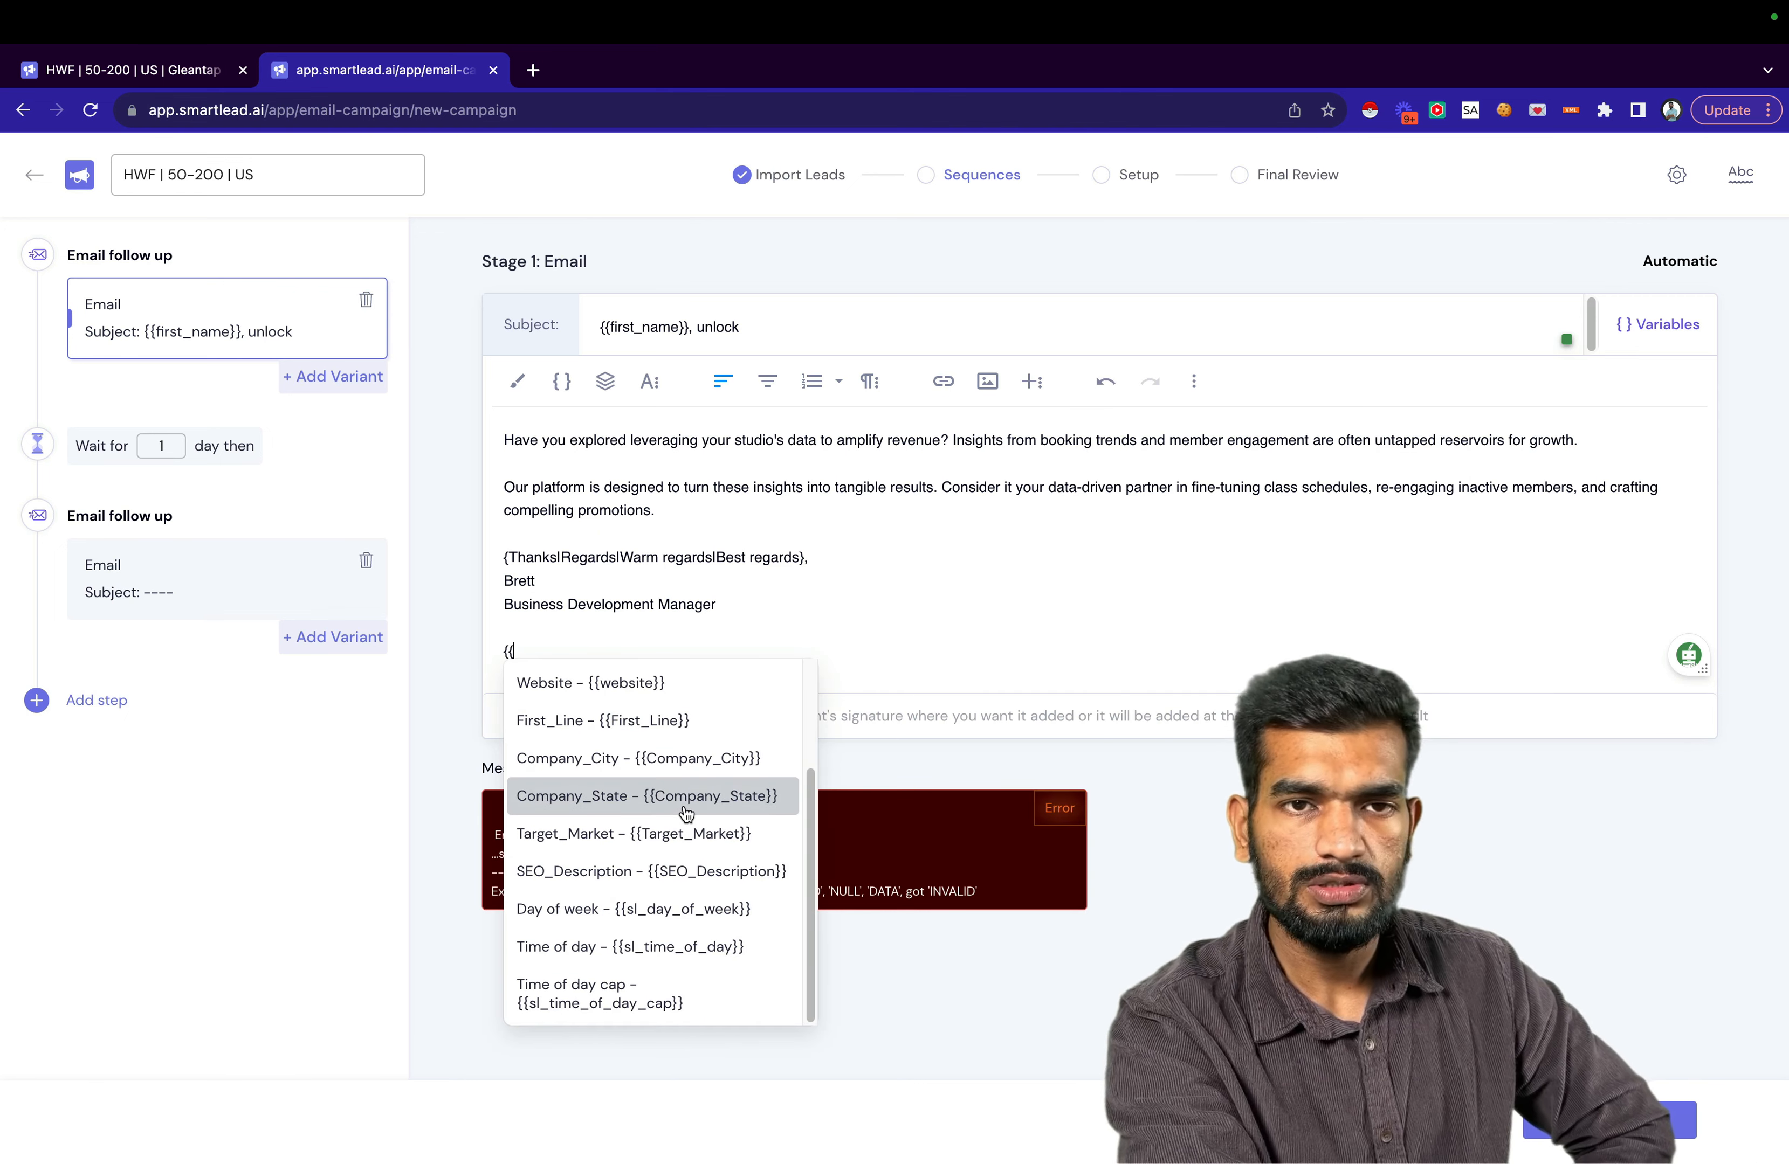
{"action": "scroll", "coordinate": [675, 810], "scroll_direction": "up", "scroll_amount": 2}
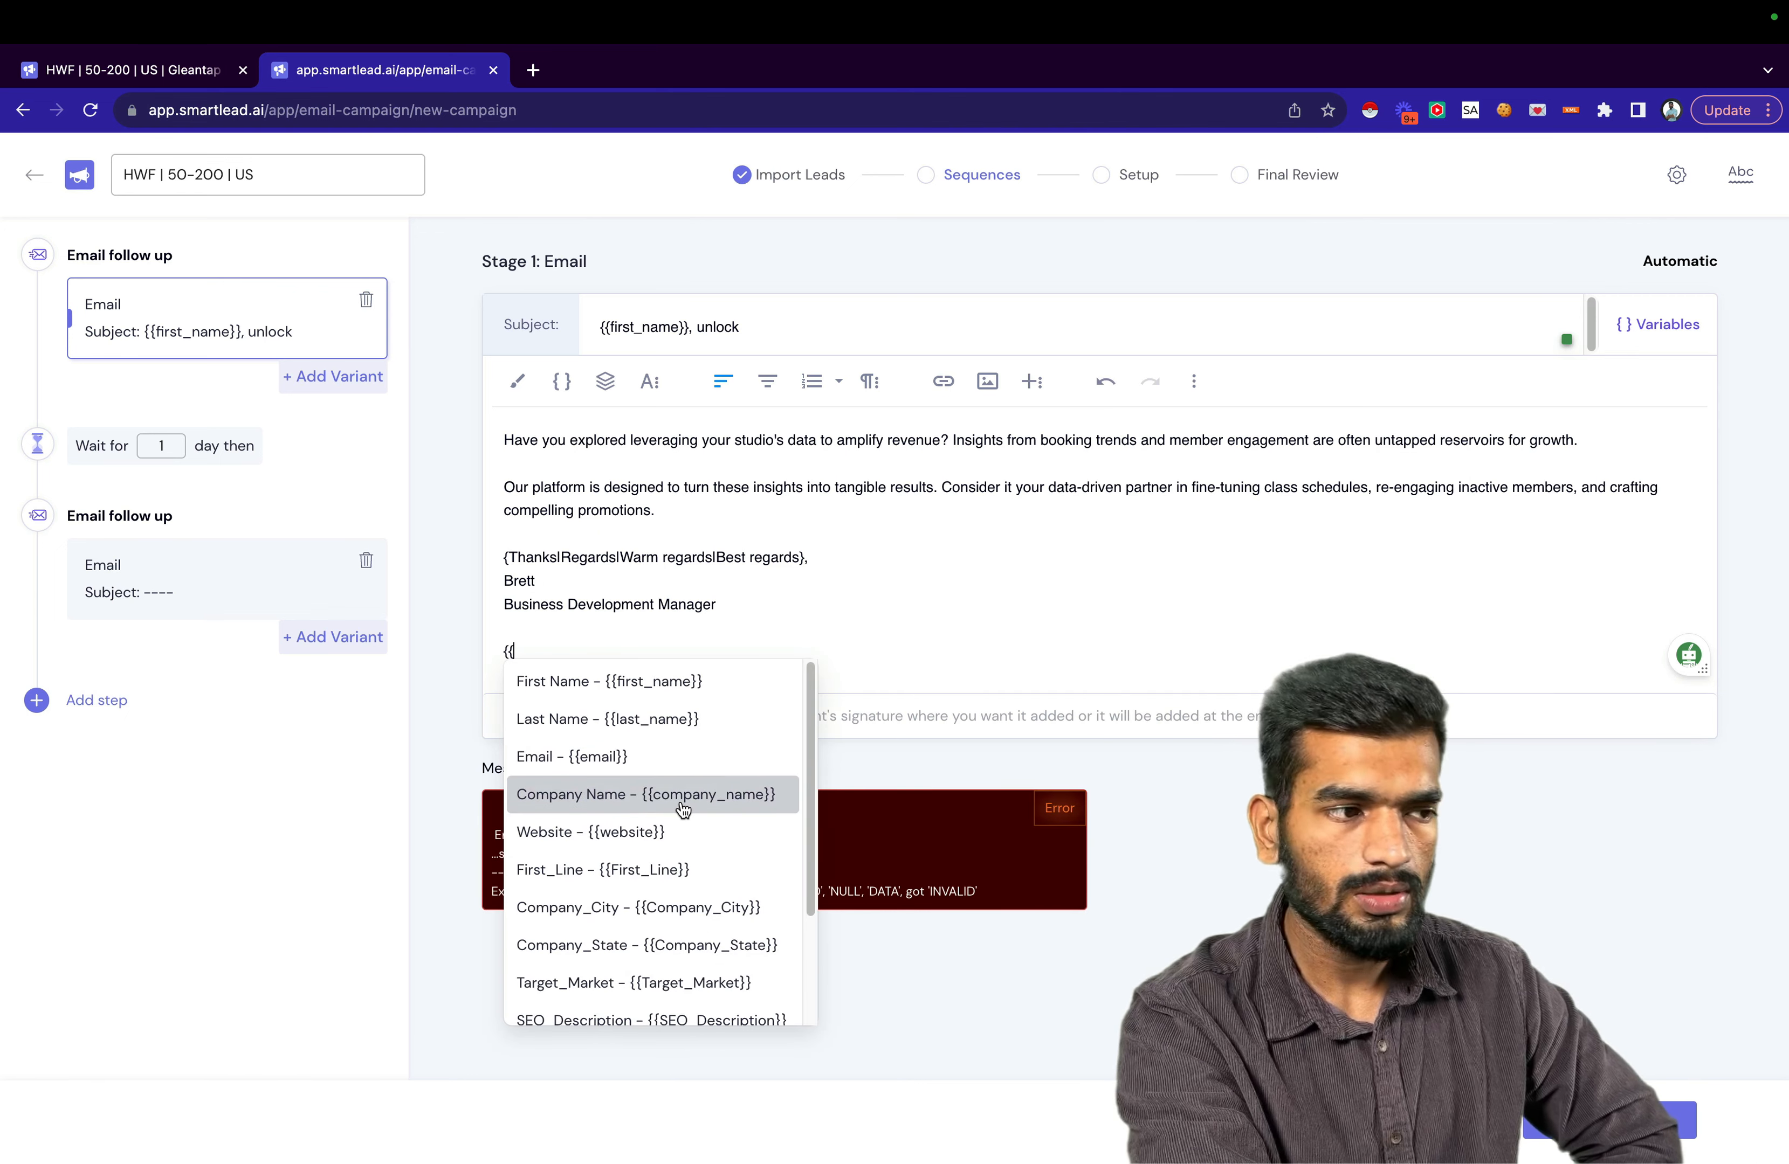
{"action": "left_click", "coordinate": [629, 872]}
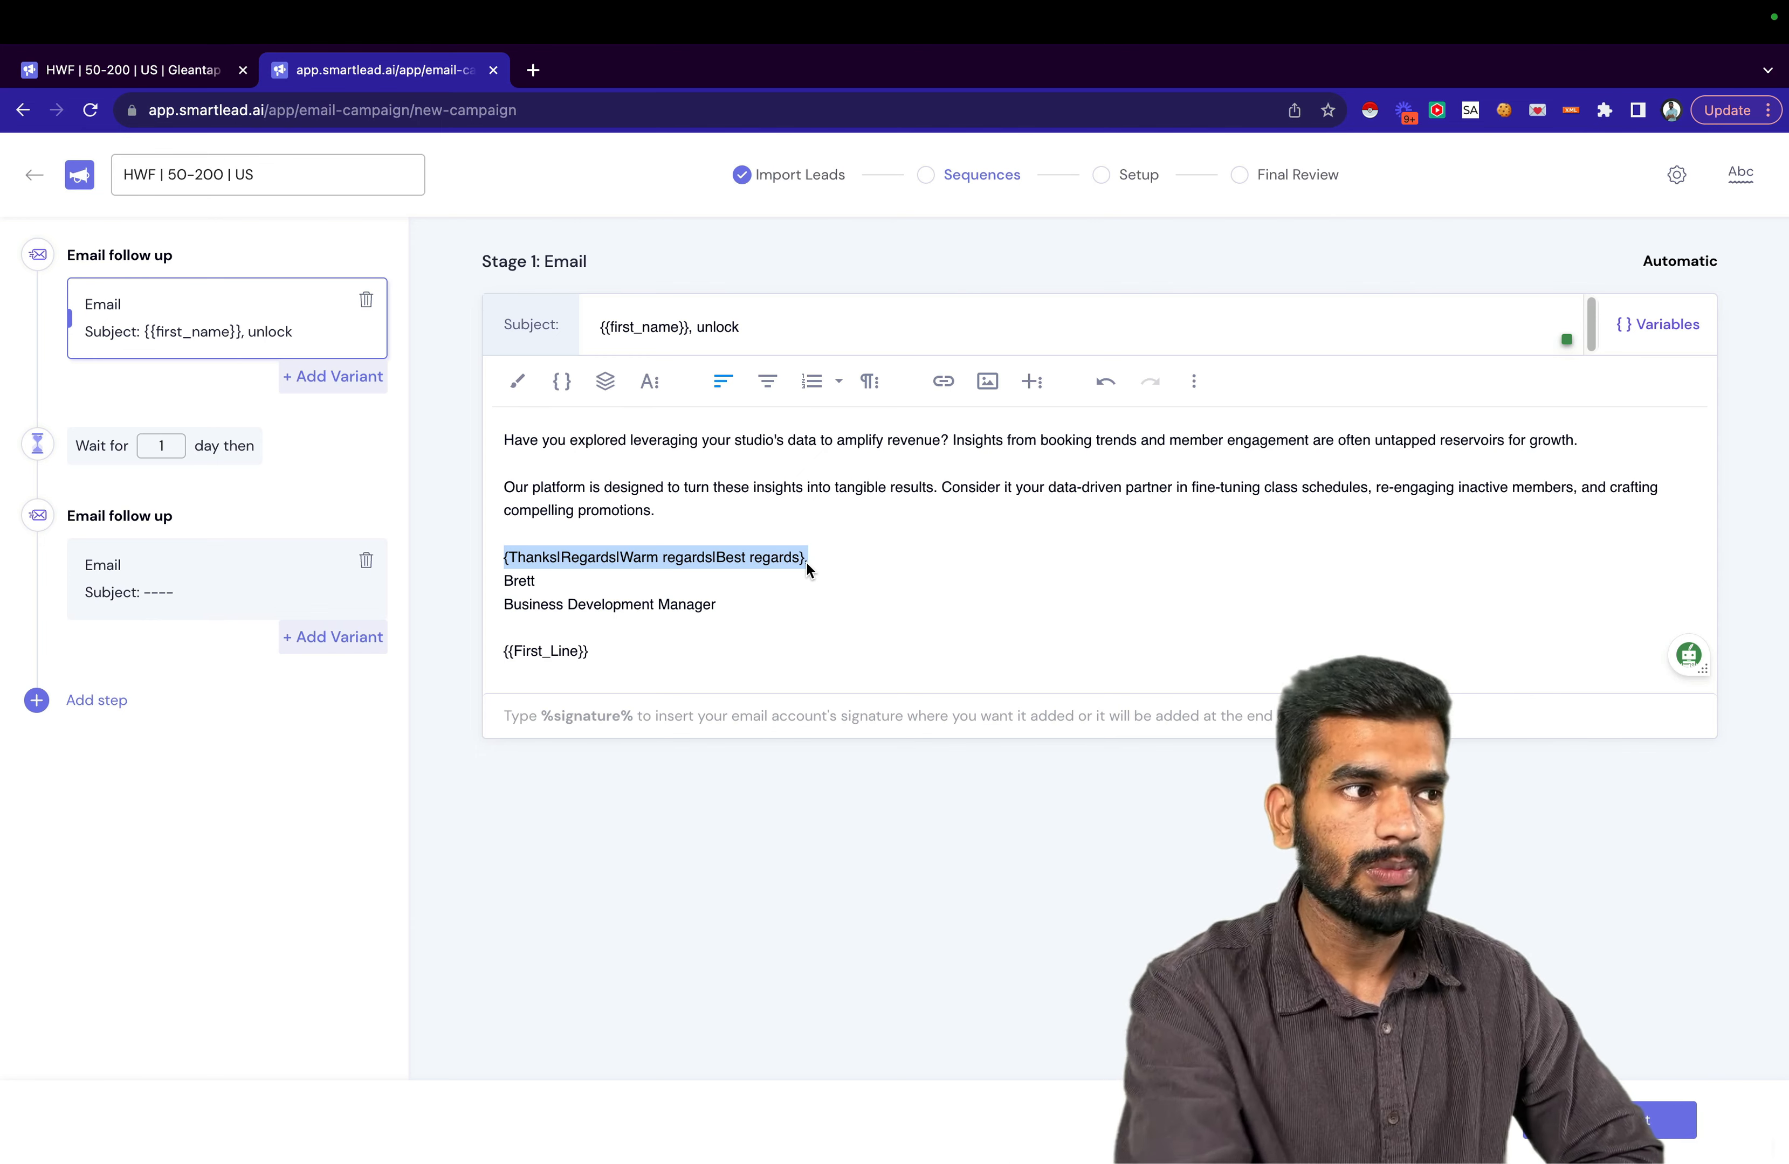
{"action": "left_click", "coordinate": [807, 565]}
{"action": "left_click", "coordinate": [507, 560]}
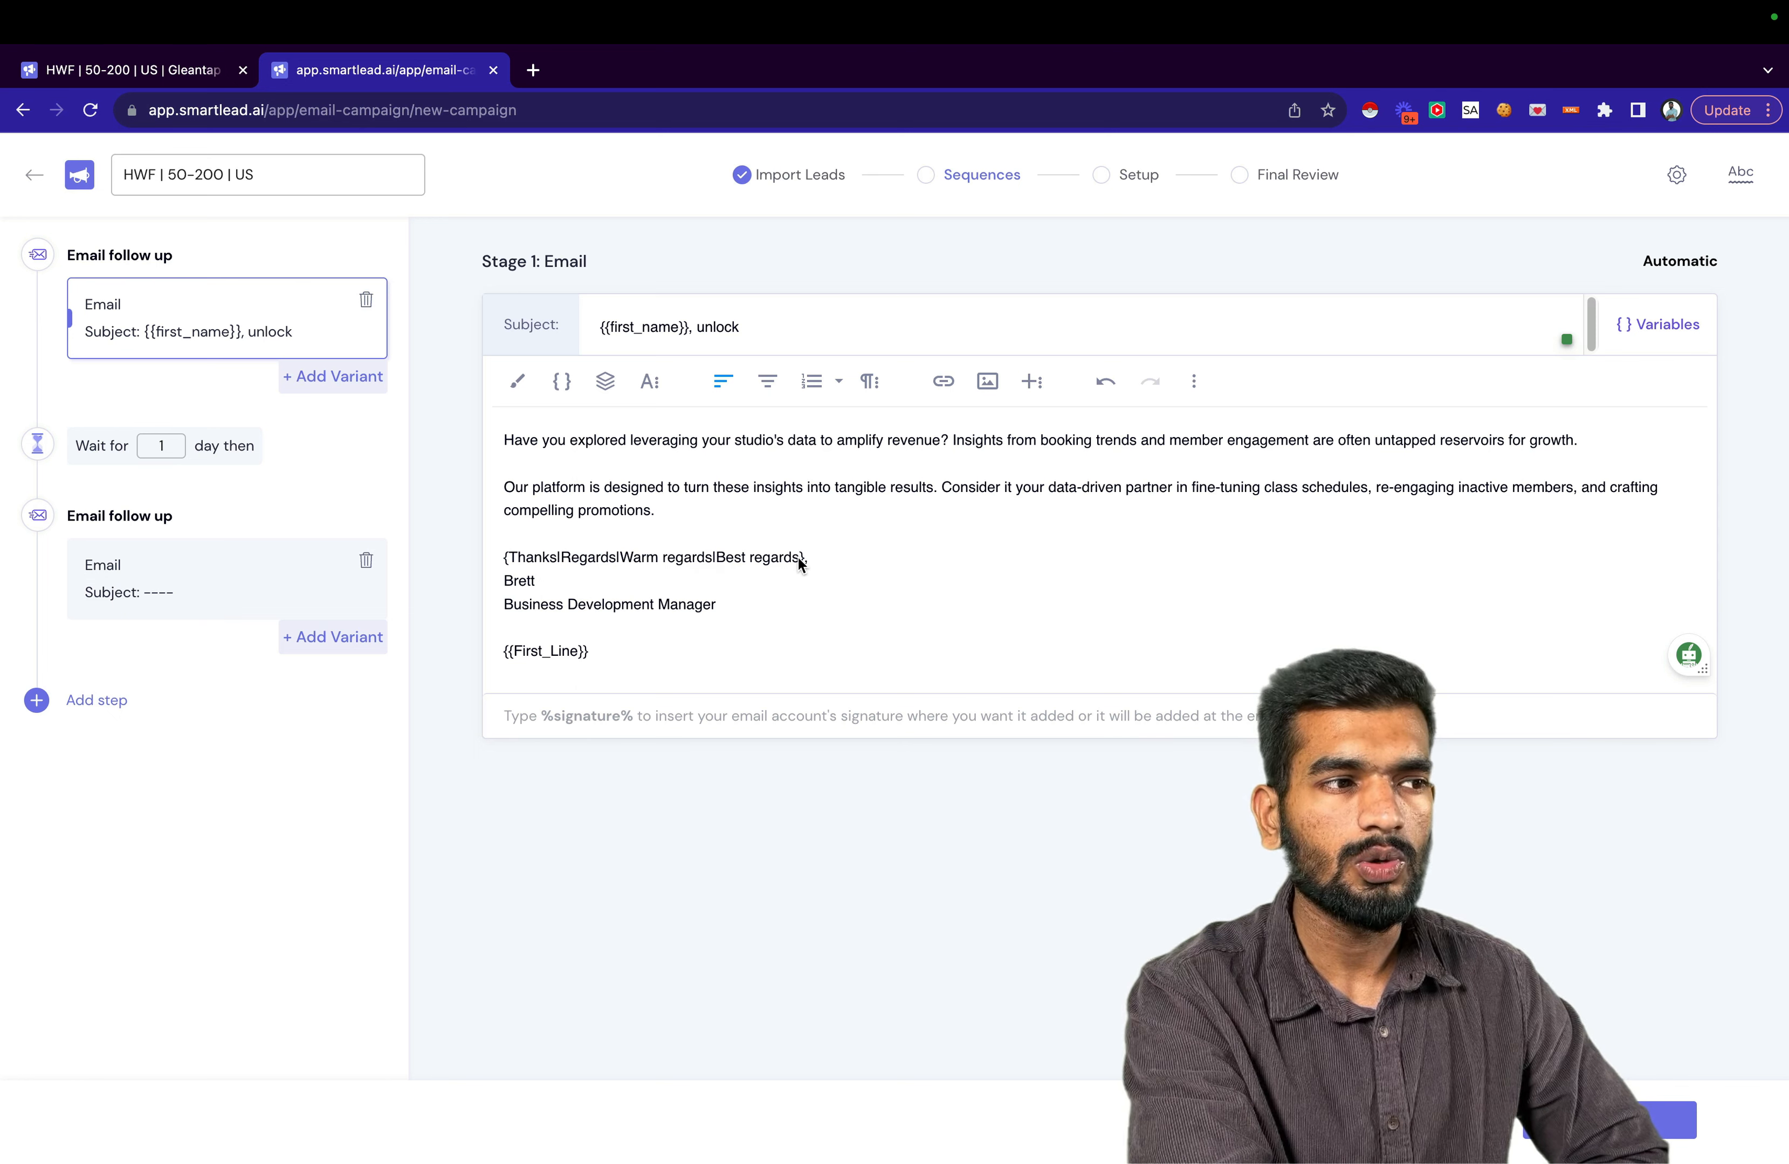
Set the wait before the second email follow-up to 5 days and keep that email's content open.
{"action": "left_click", "coordinate": [949, 554]}
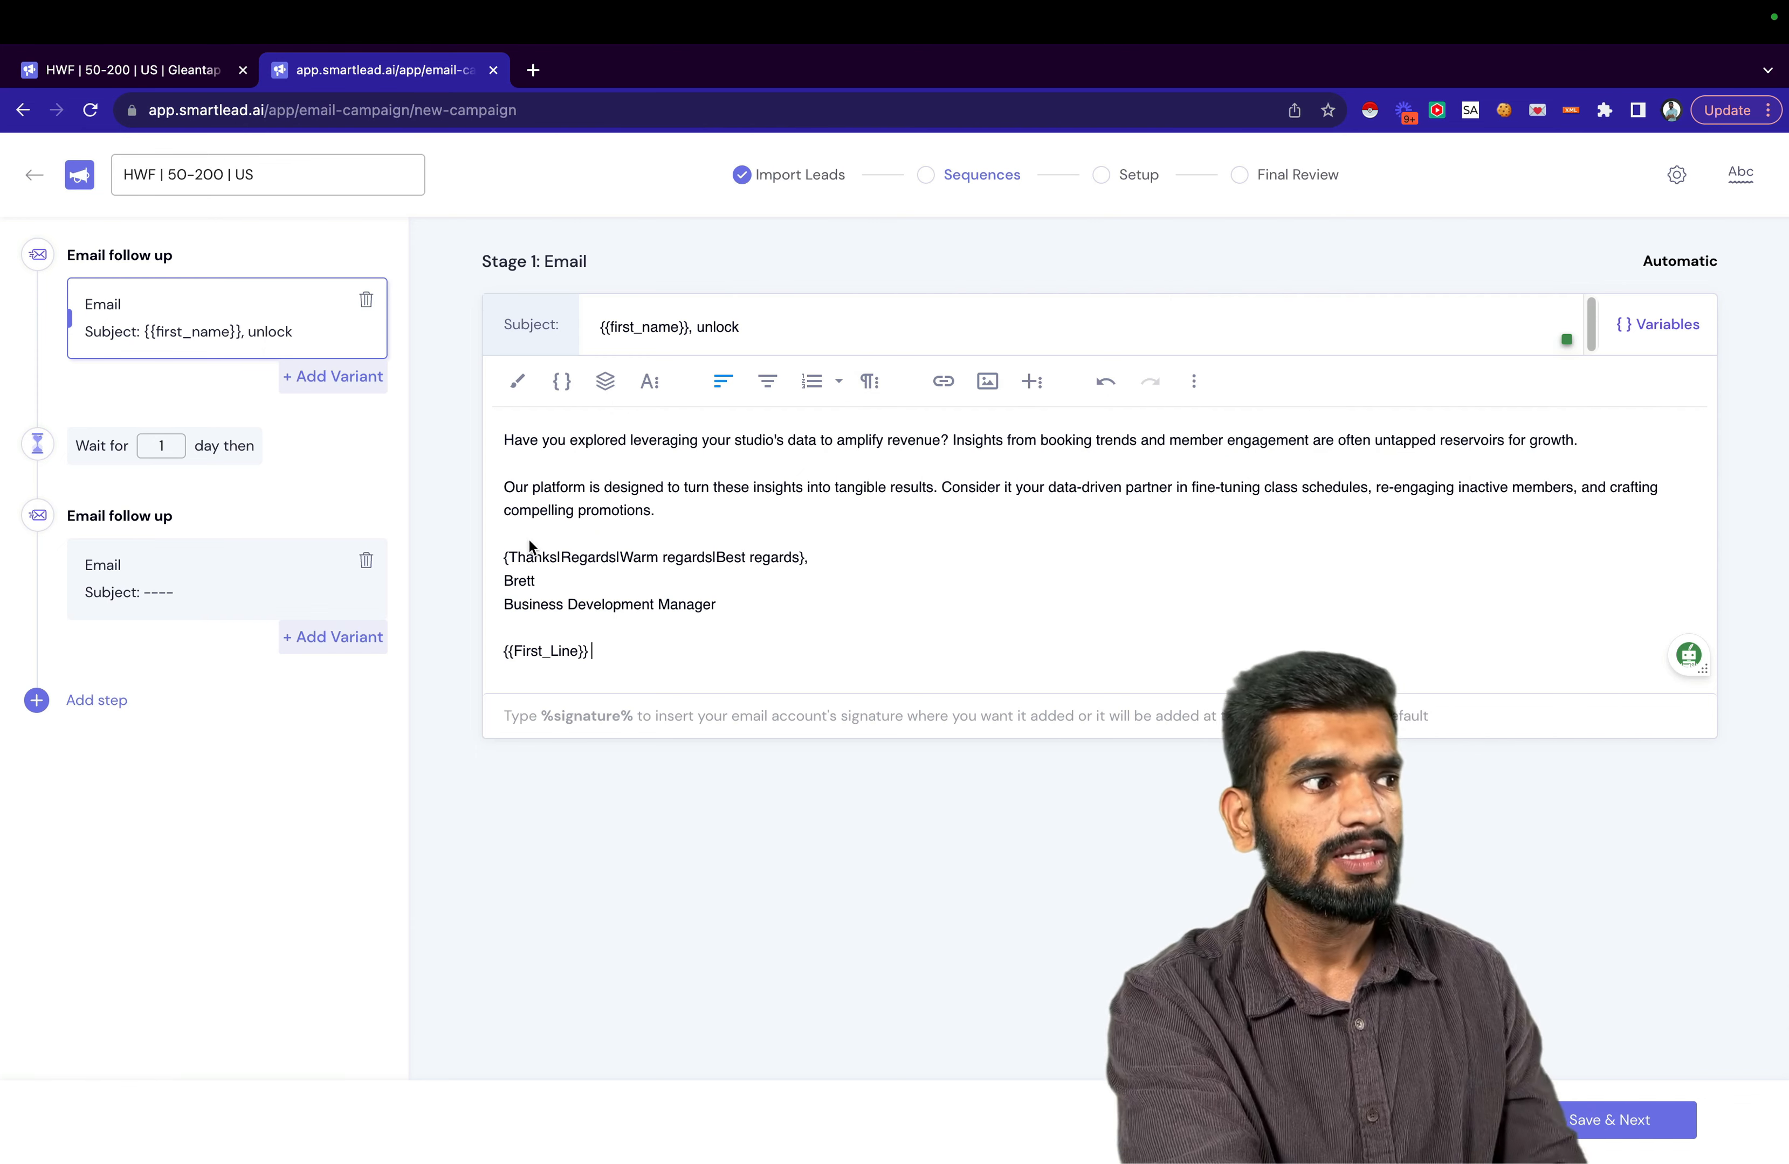
{"action": "left_click", "coordinate": [249, 592]}
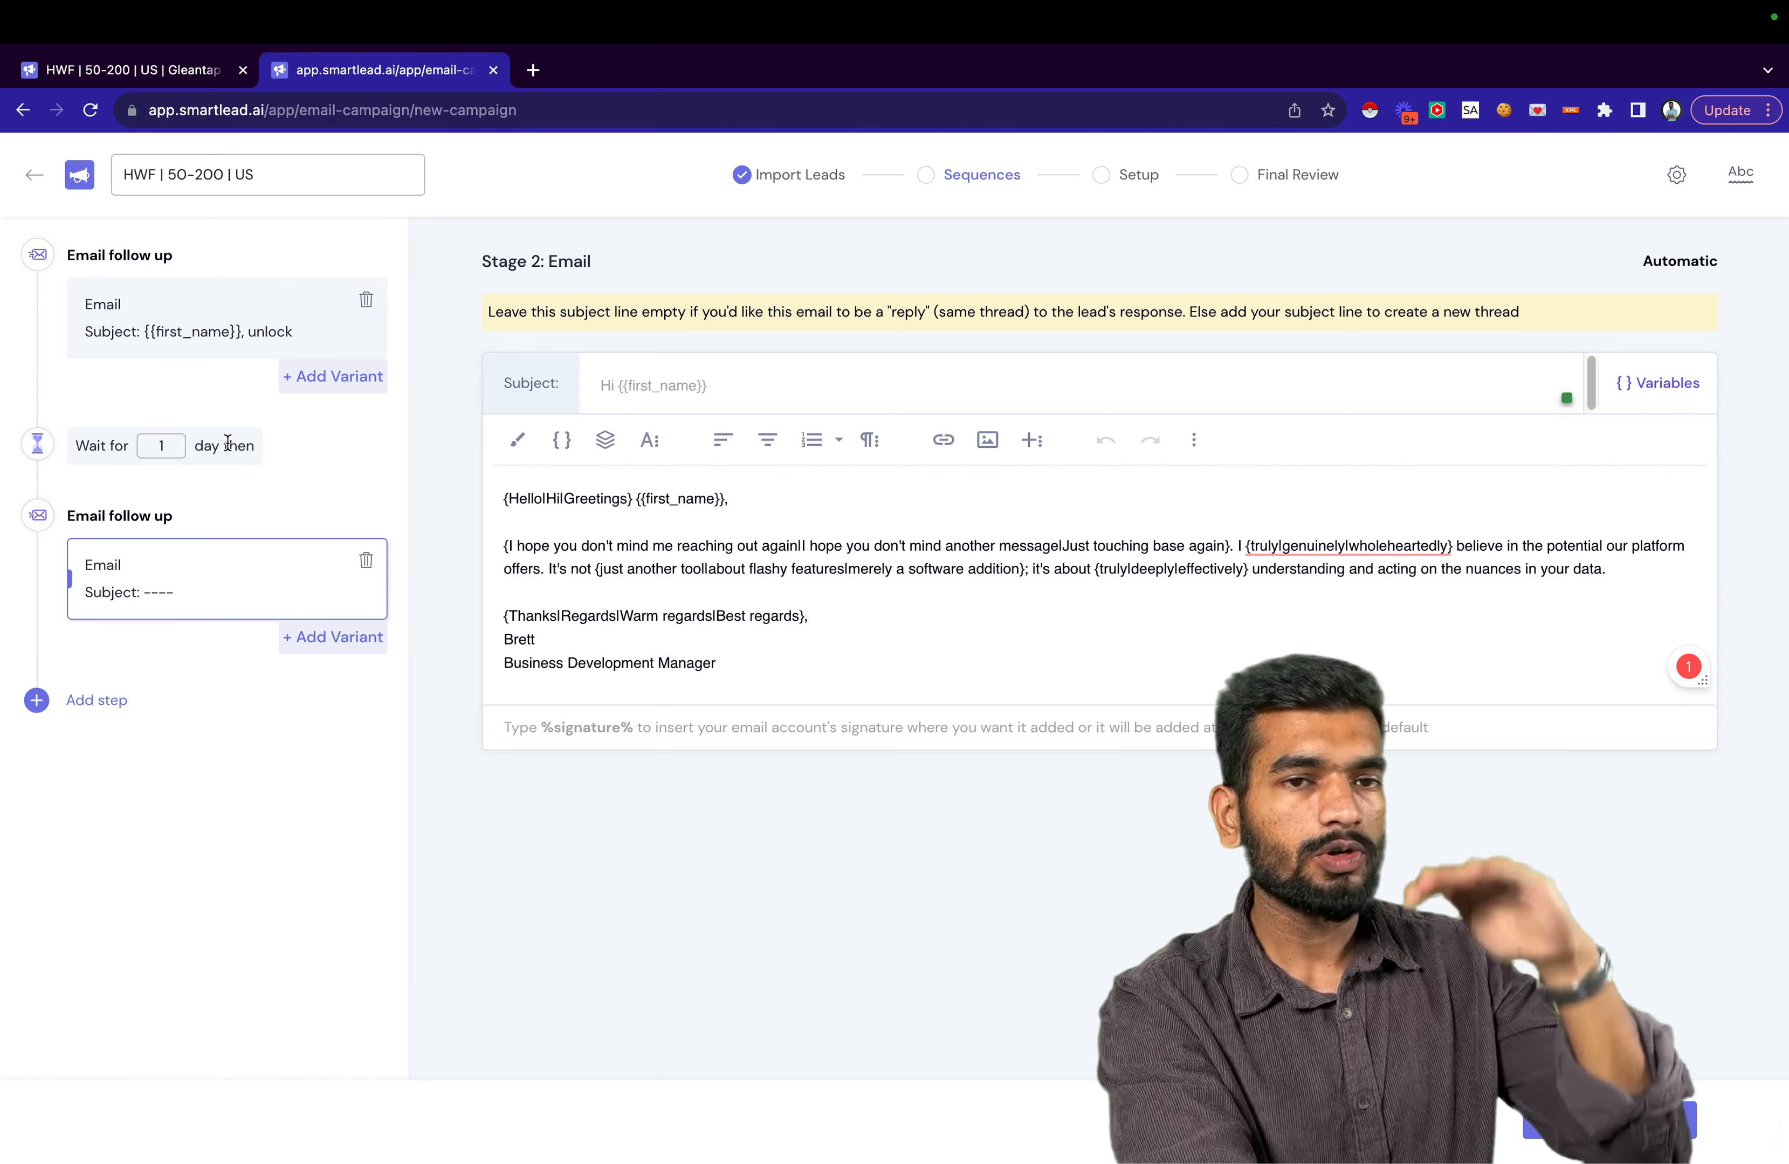
{"action": "left_click", "coordinate": [161, 446]}
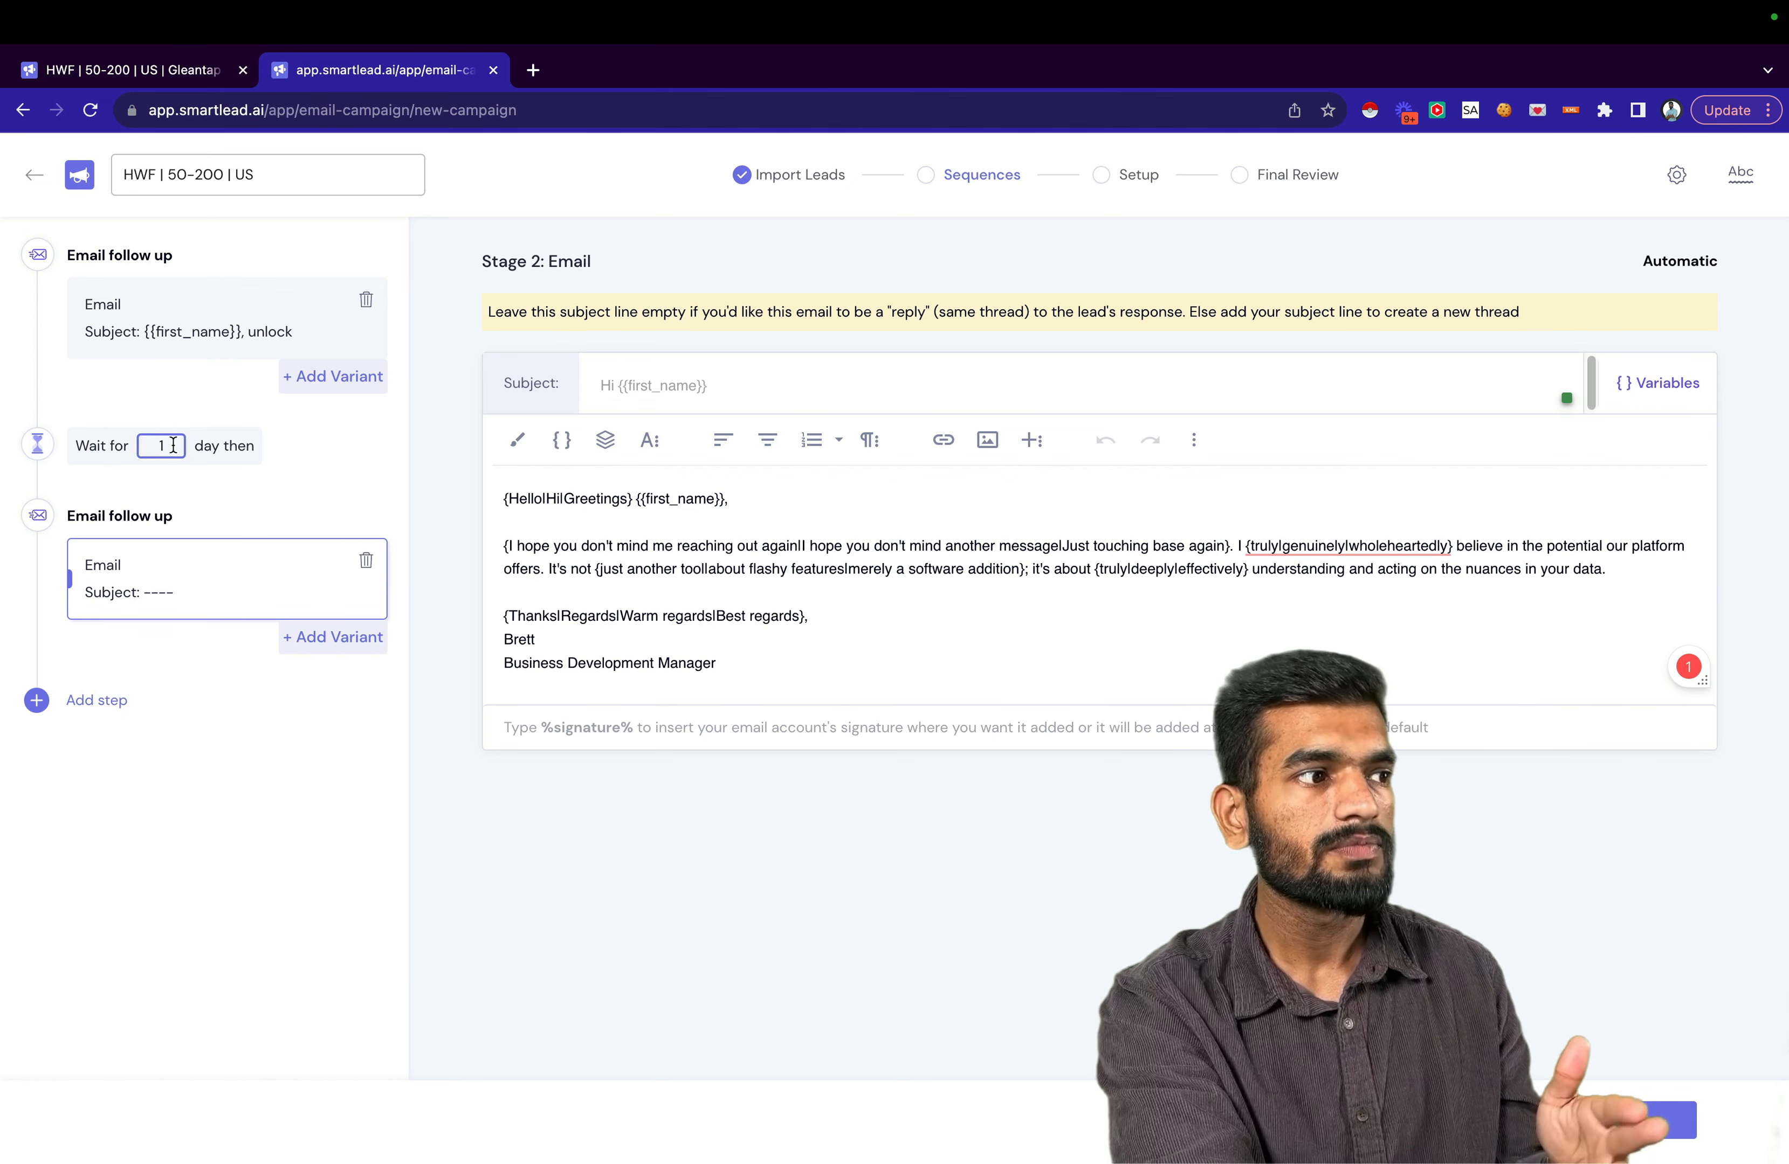
{"action": "key", "text": "BackSpace"}
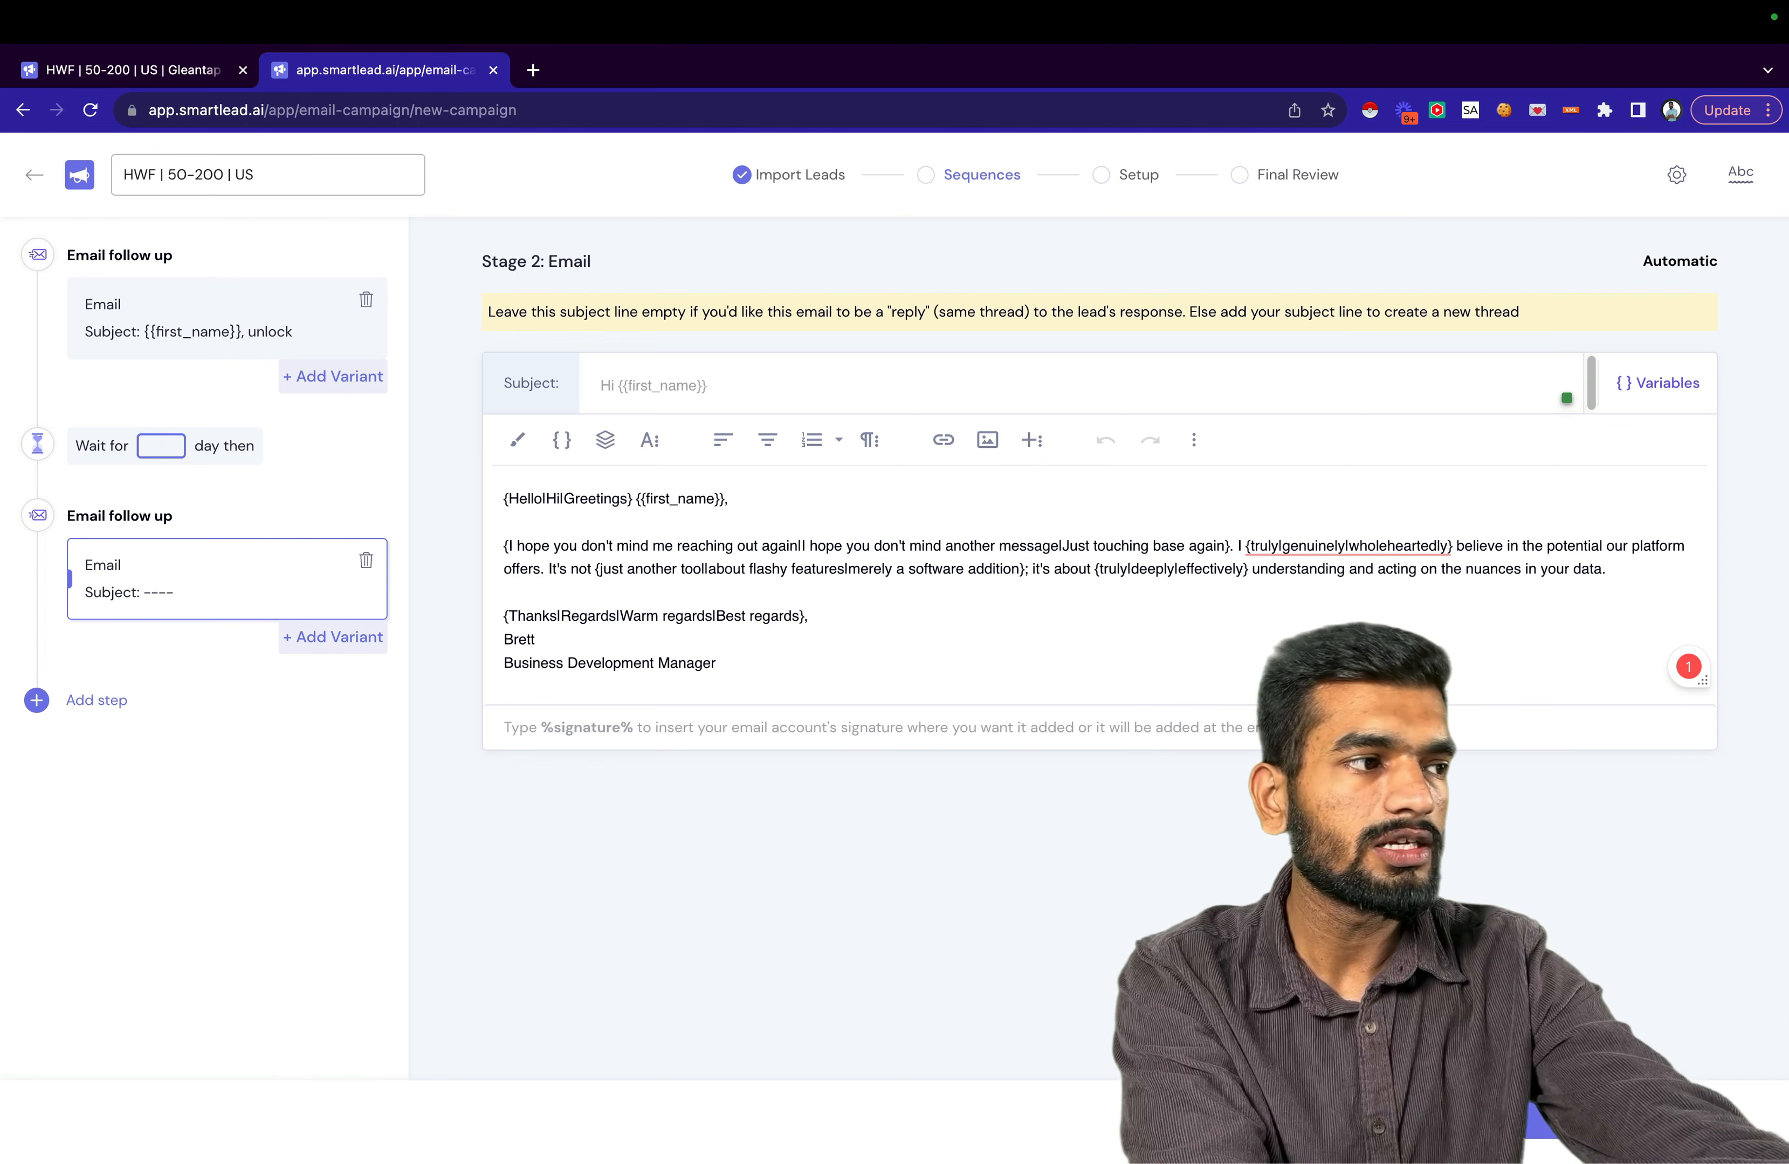
{"action": "type", "text": "5"}
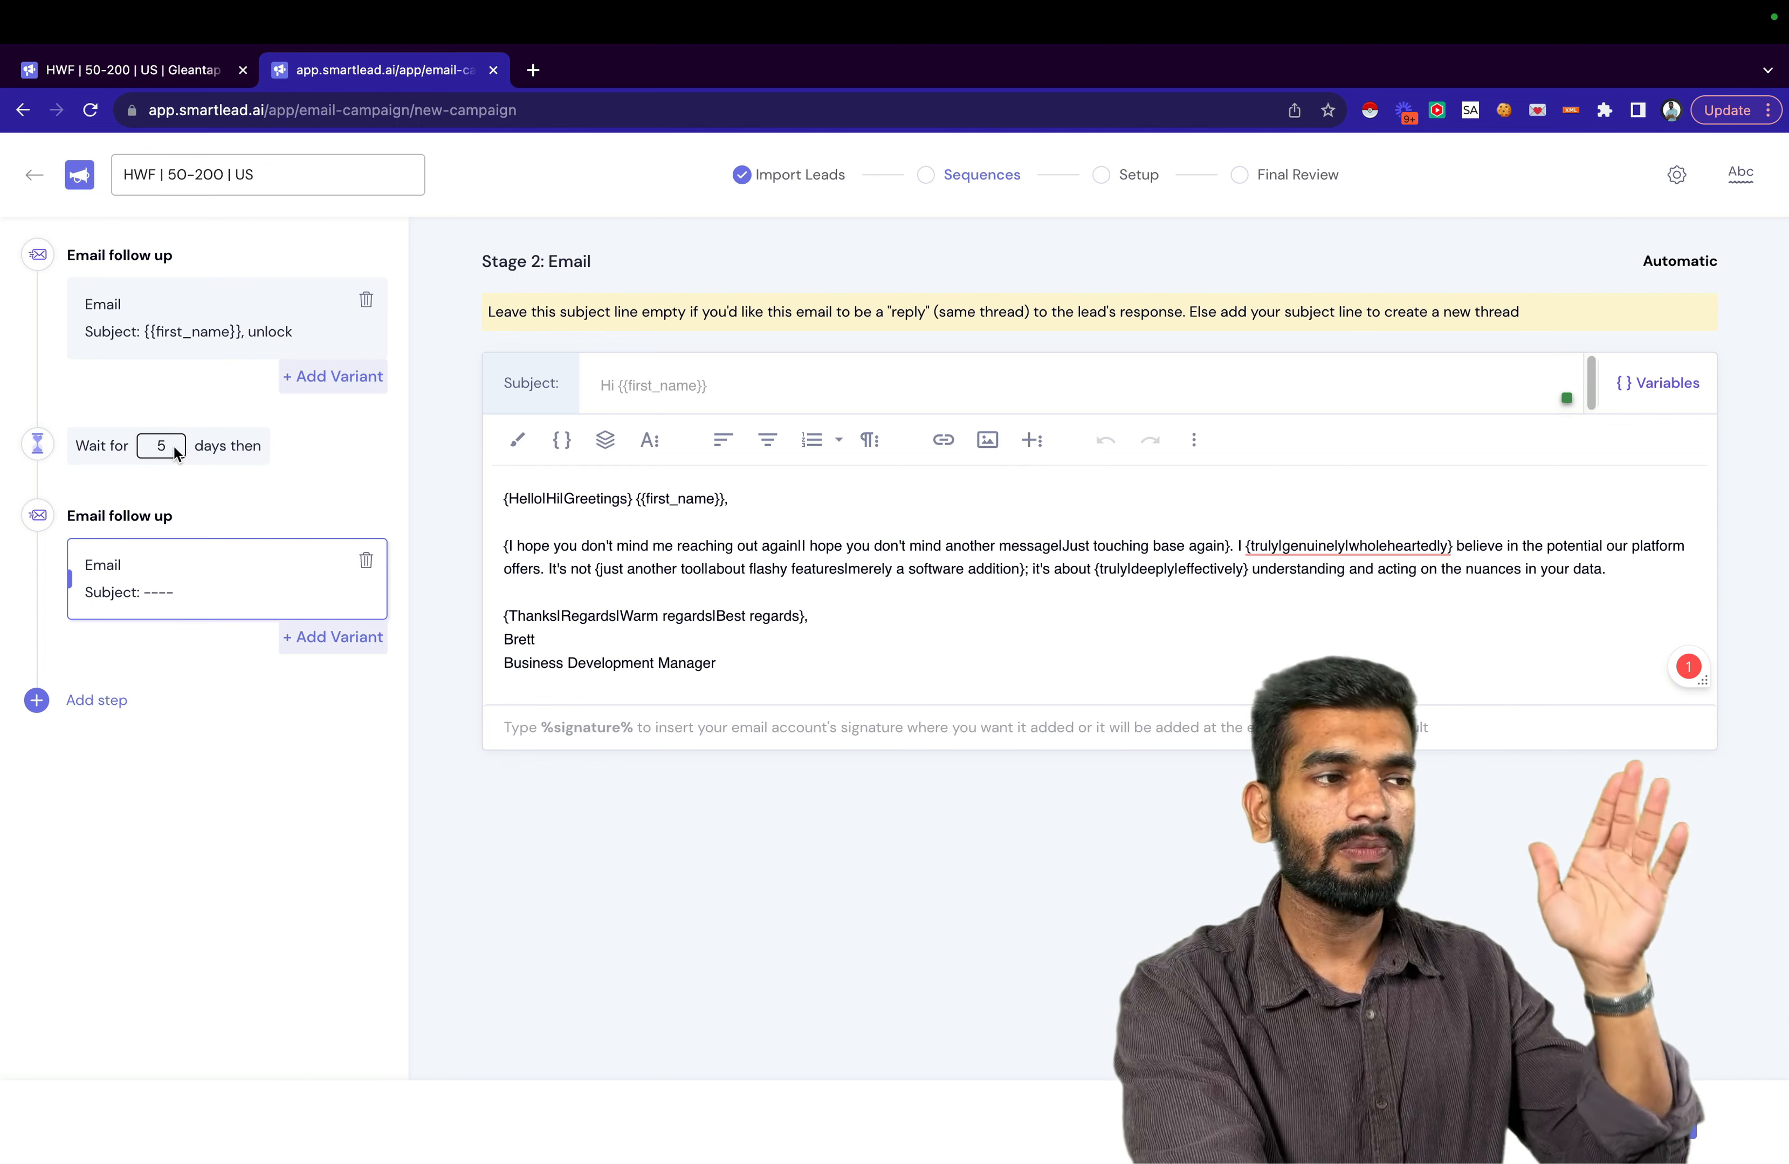
{"action": "left_click", "coordinate": [154, 557]}
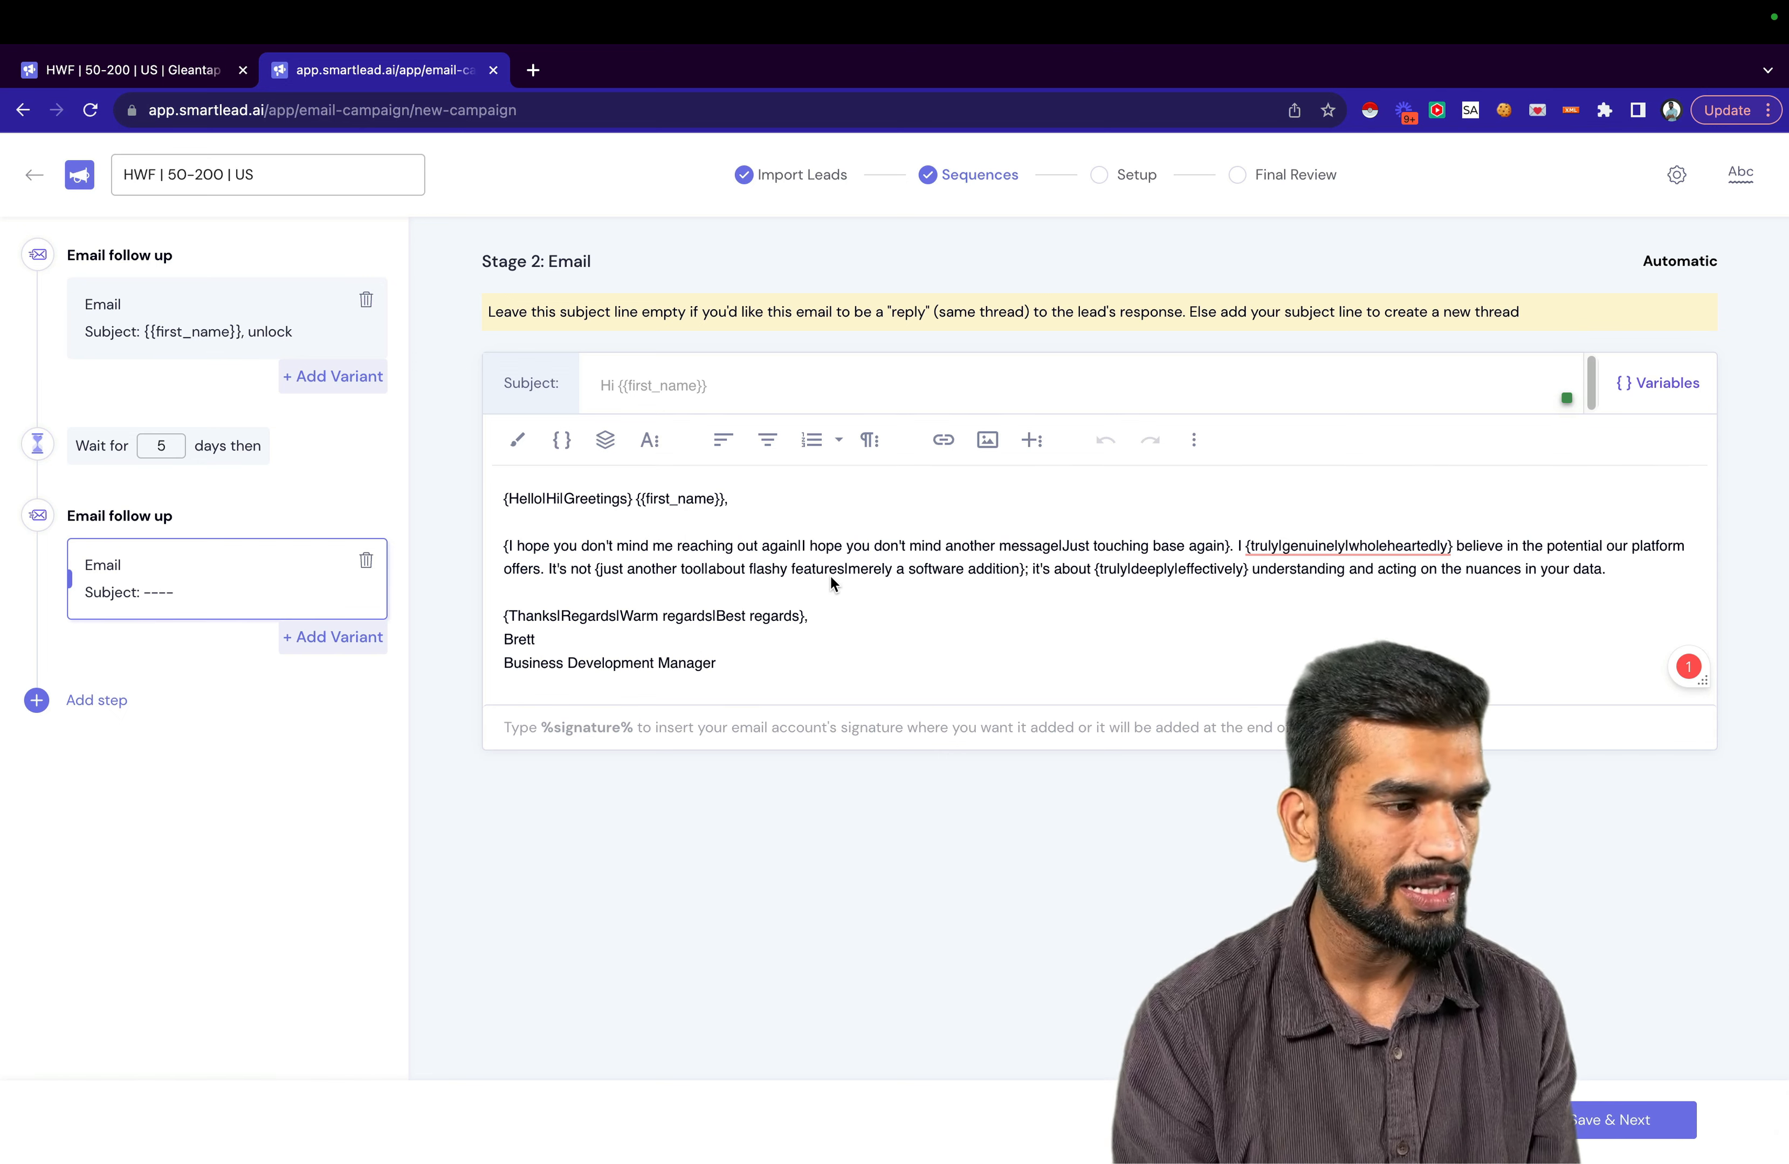
Try adding a manual follow-up step after the second email, and delete it from the sequence.
{"action": "left_click", "coordinate": [89, 701]}
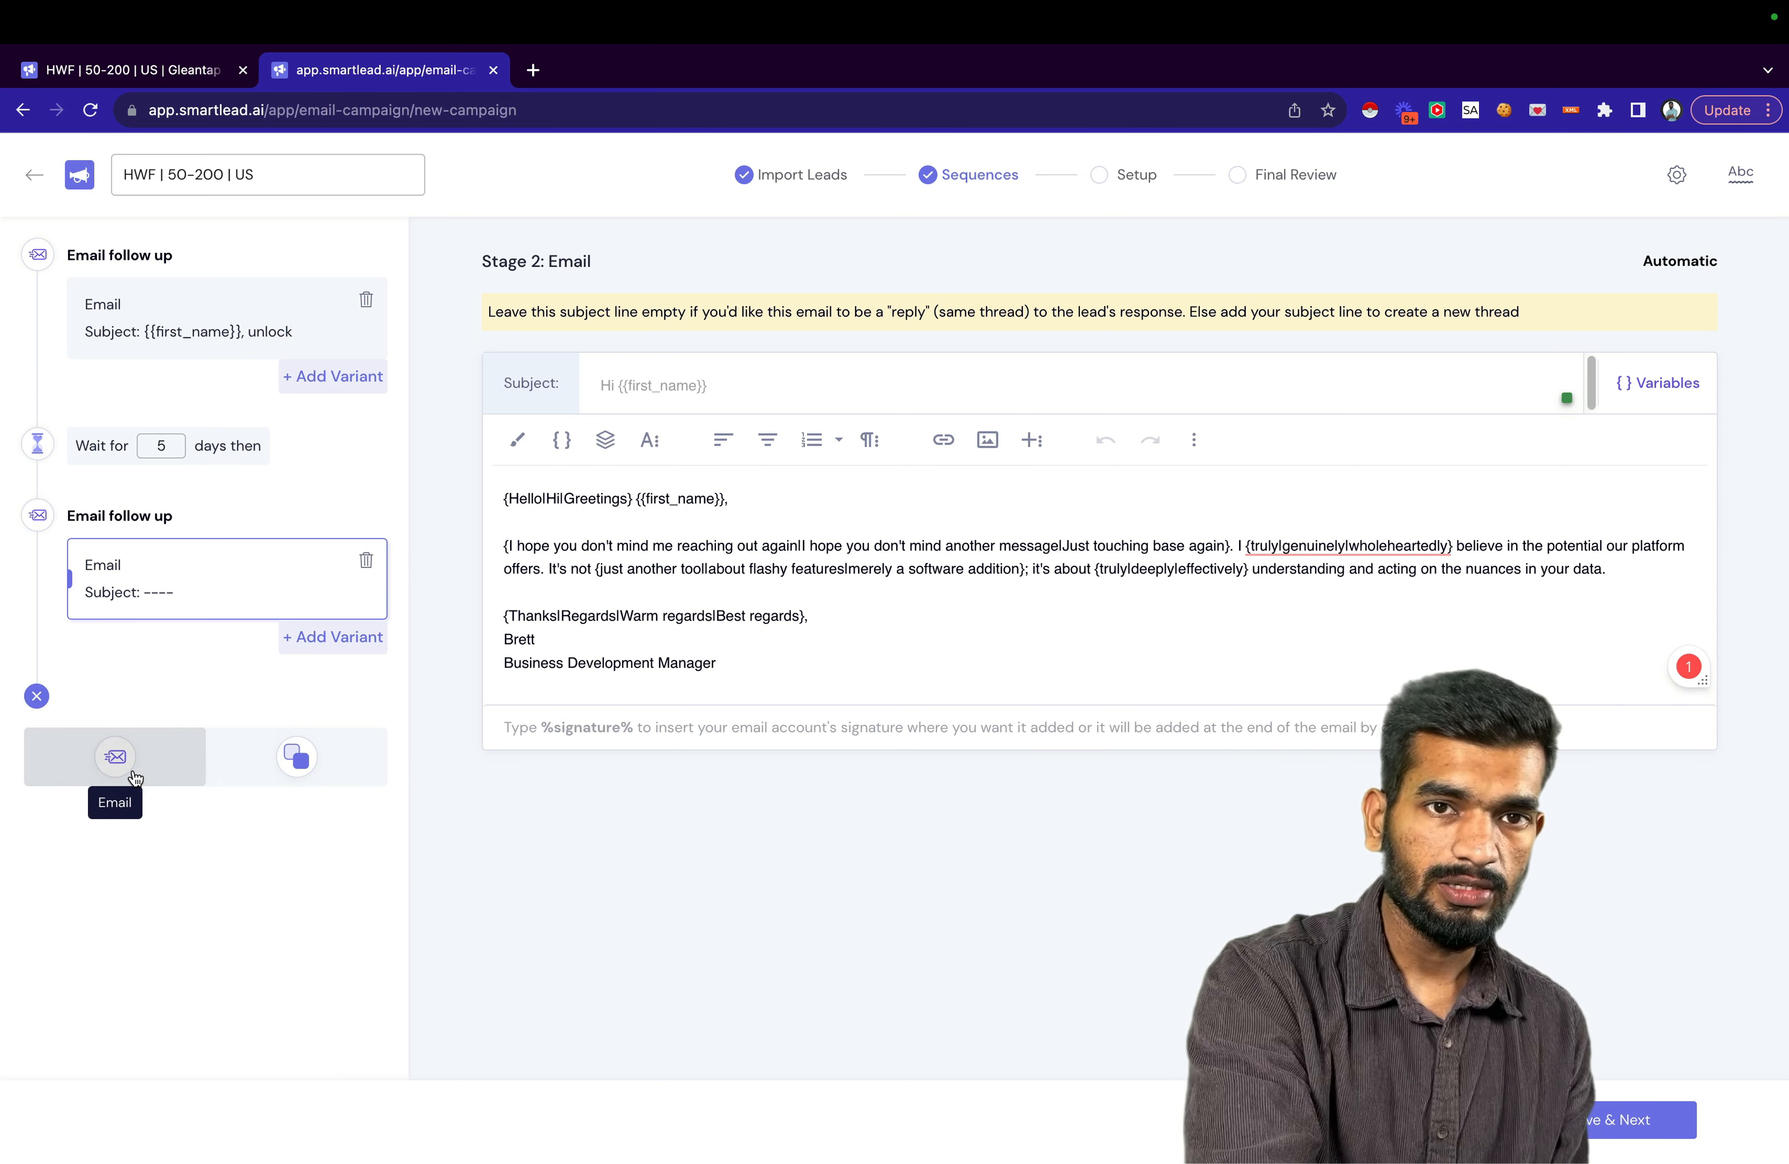
{"action": "left_click", "coordinate": [323, 774]}
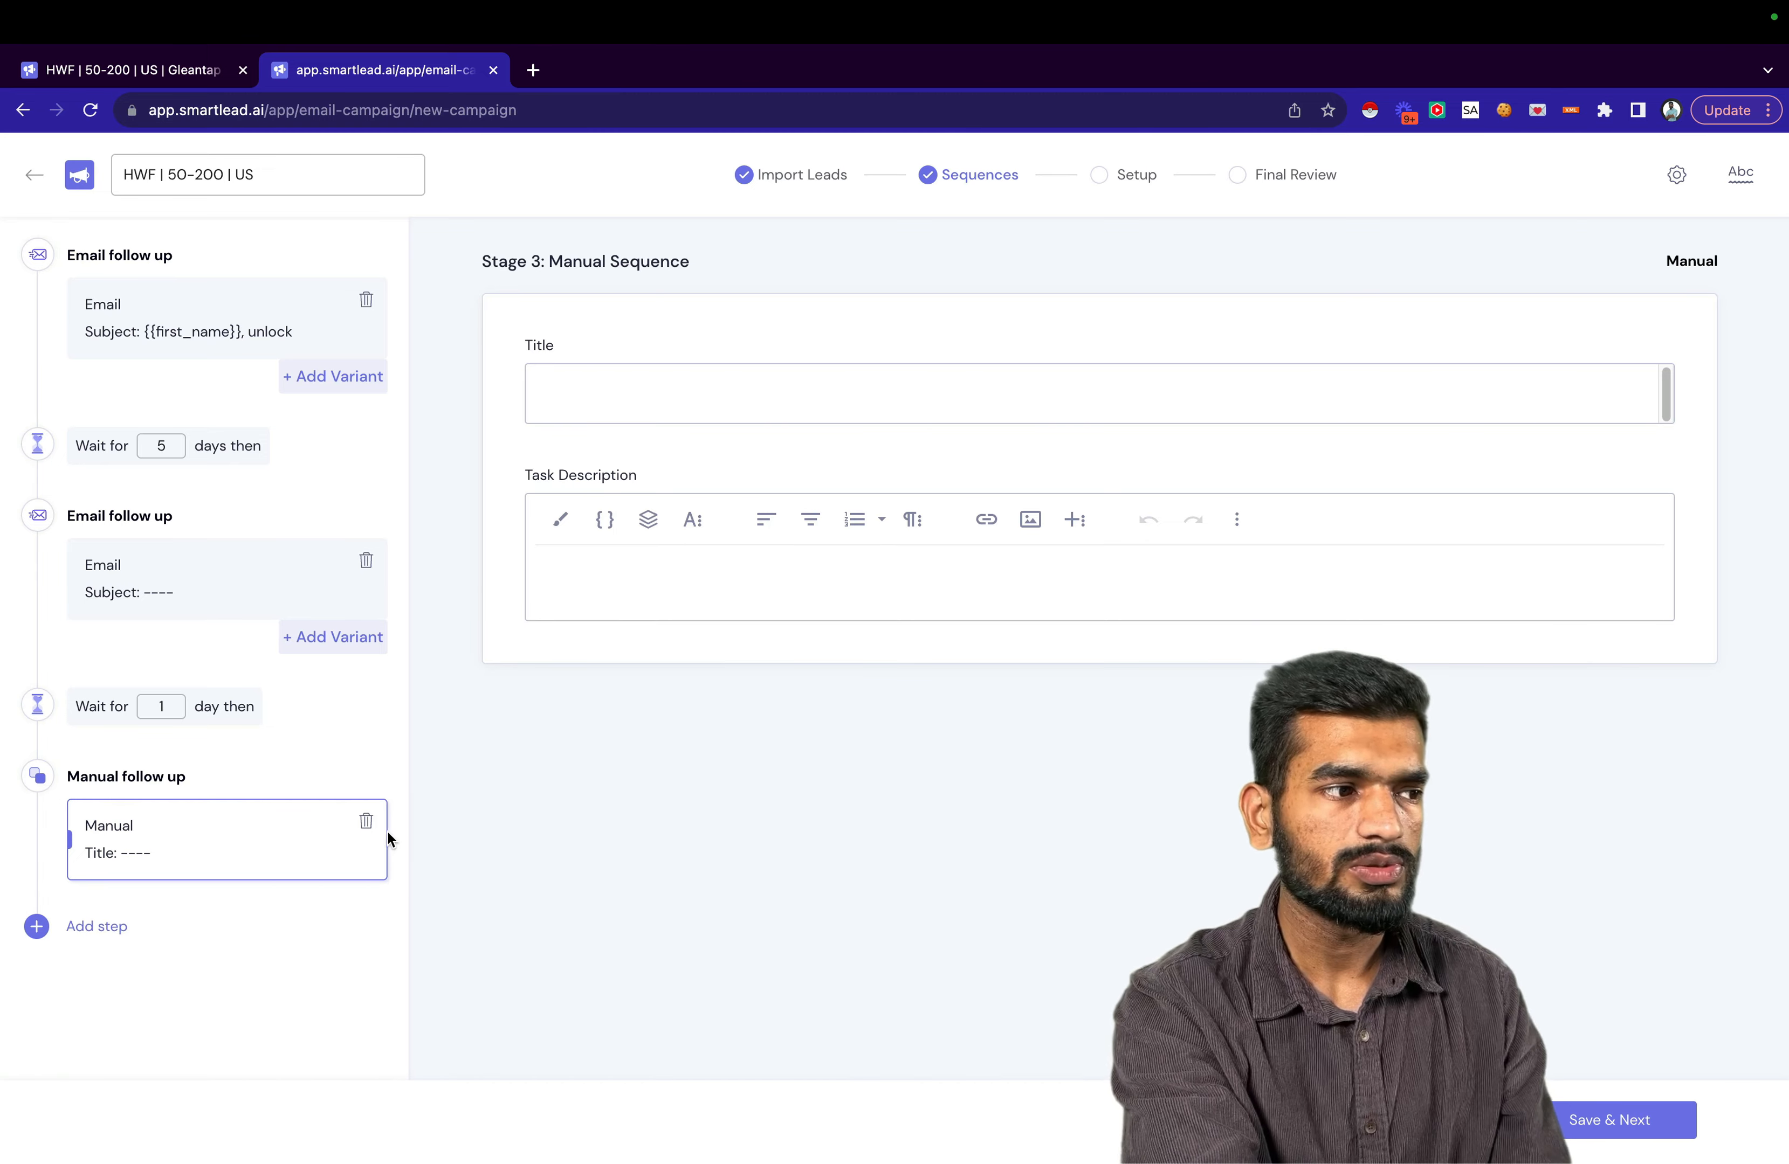
{"action": "left_click", "coordinate": [364, 820]}
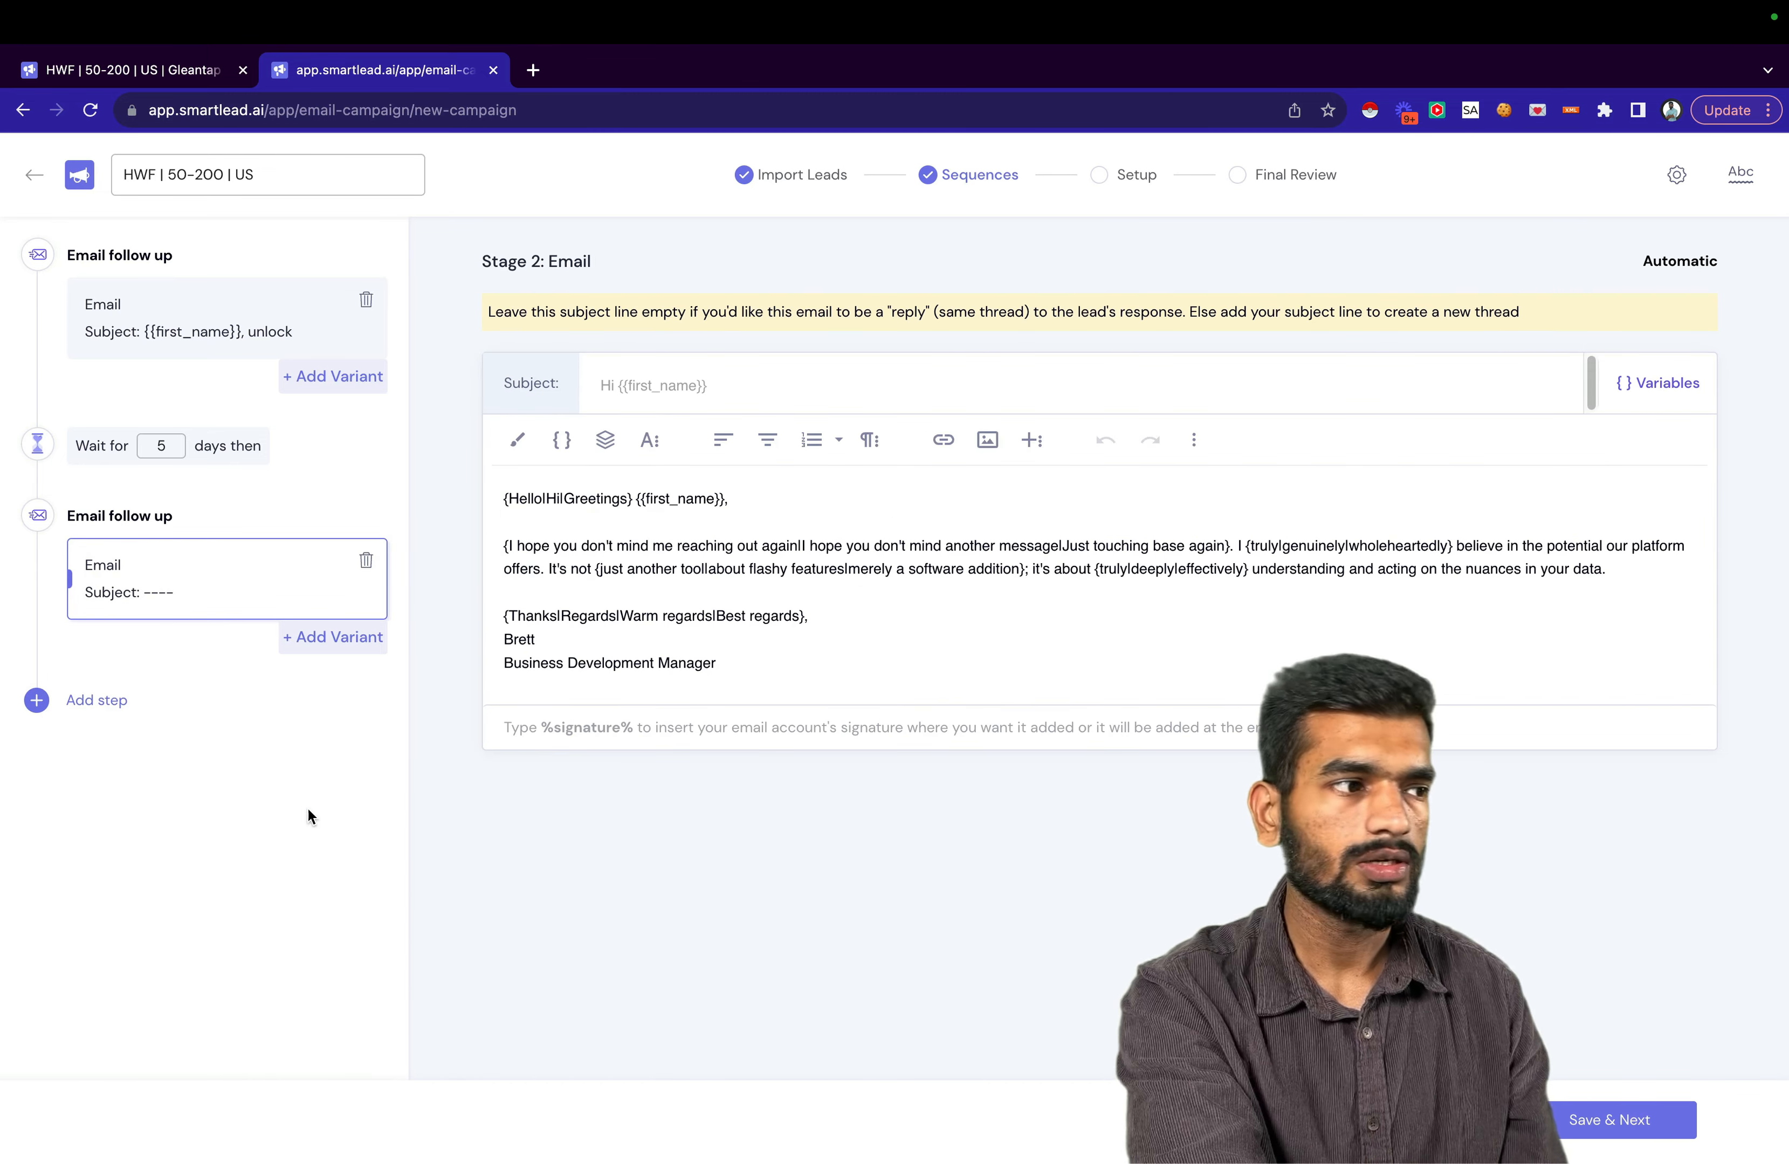
Add a third email follow-up to the end of the sequence and open its body for editing.
{"action": "left_click", "coordinate": [113, 702]}
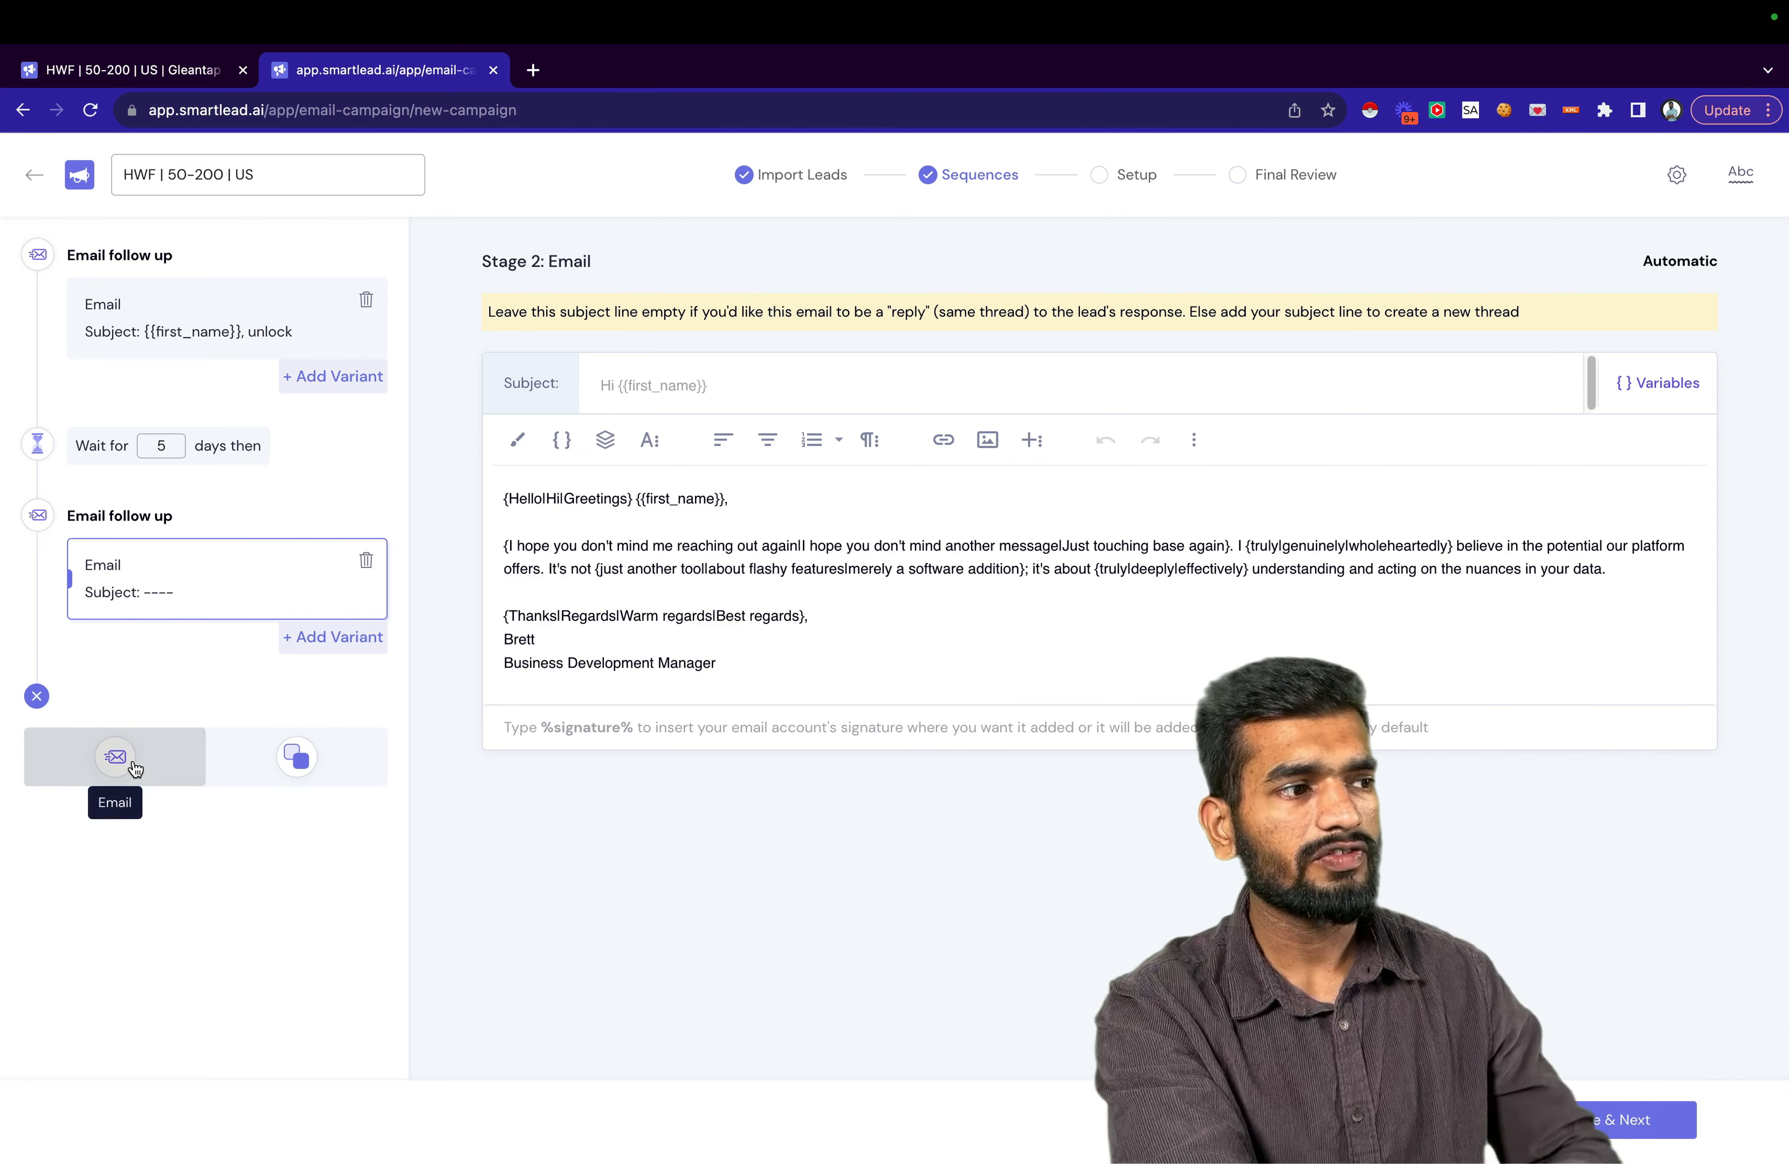
{"action": "left_click", "coordinate": [116, 757]}
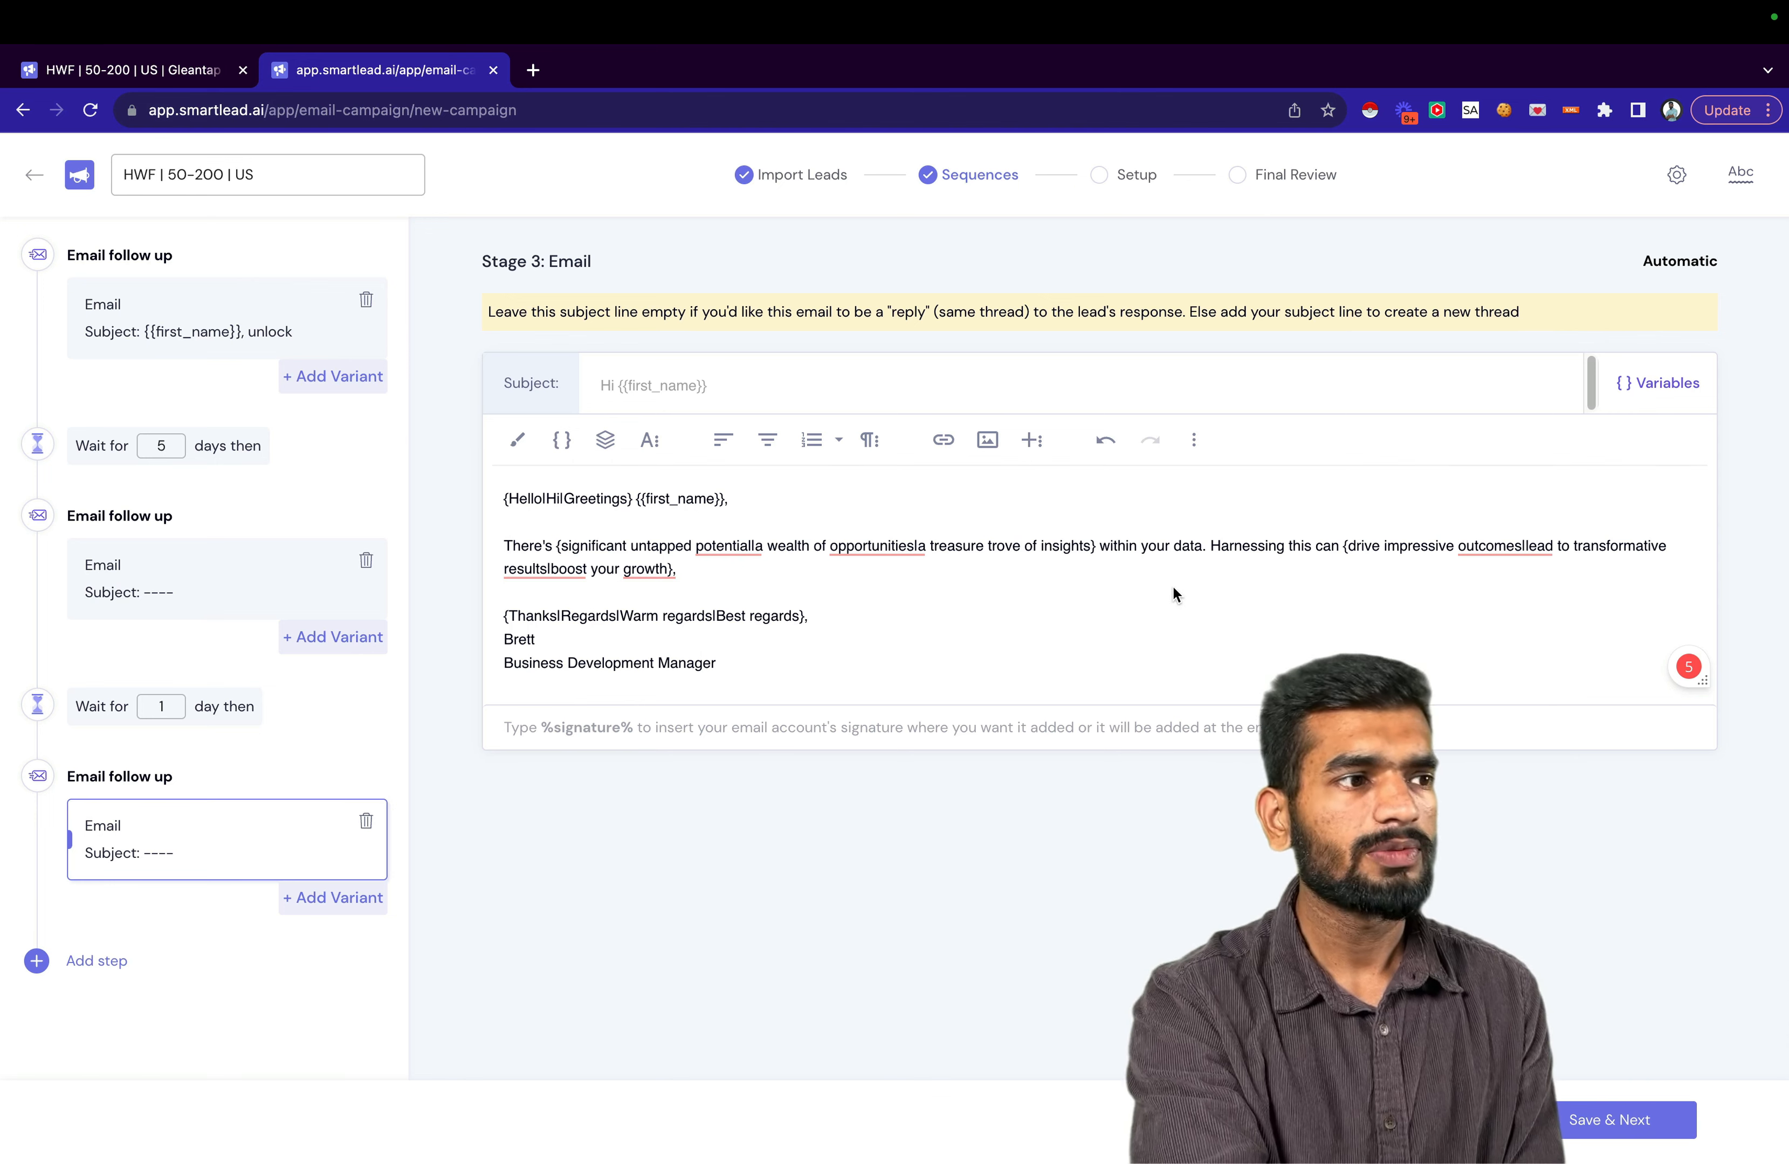
{"action": "left_click", "coordinate": [1066, 575]}
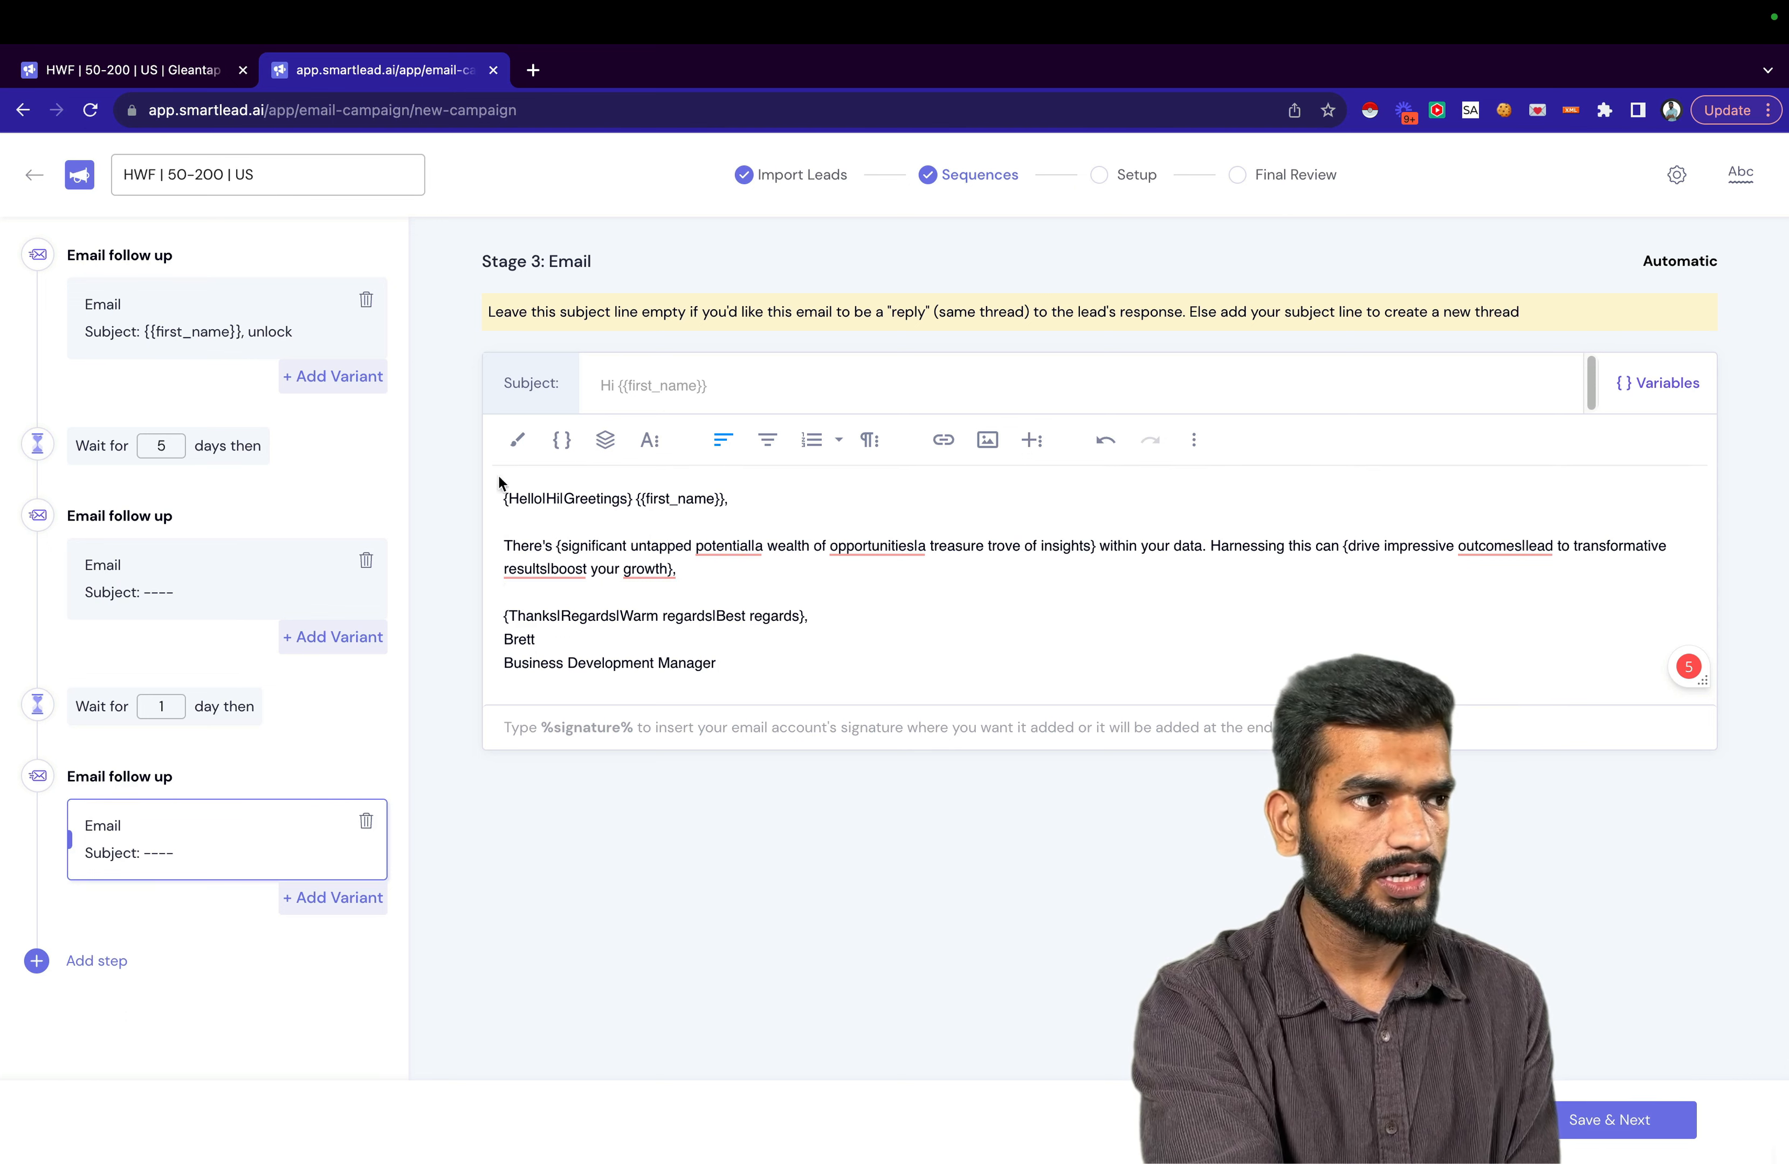
{"action": "left_click", "coordinate": [518, 447]}
{"action": "left_click", "coordinate": [788, 514]}
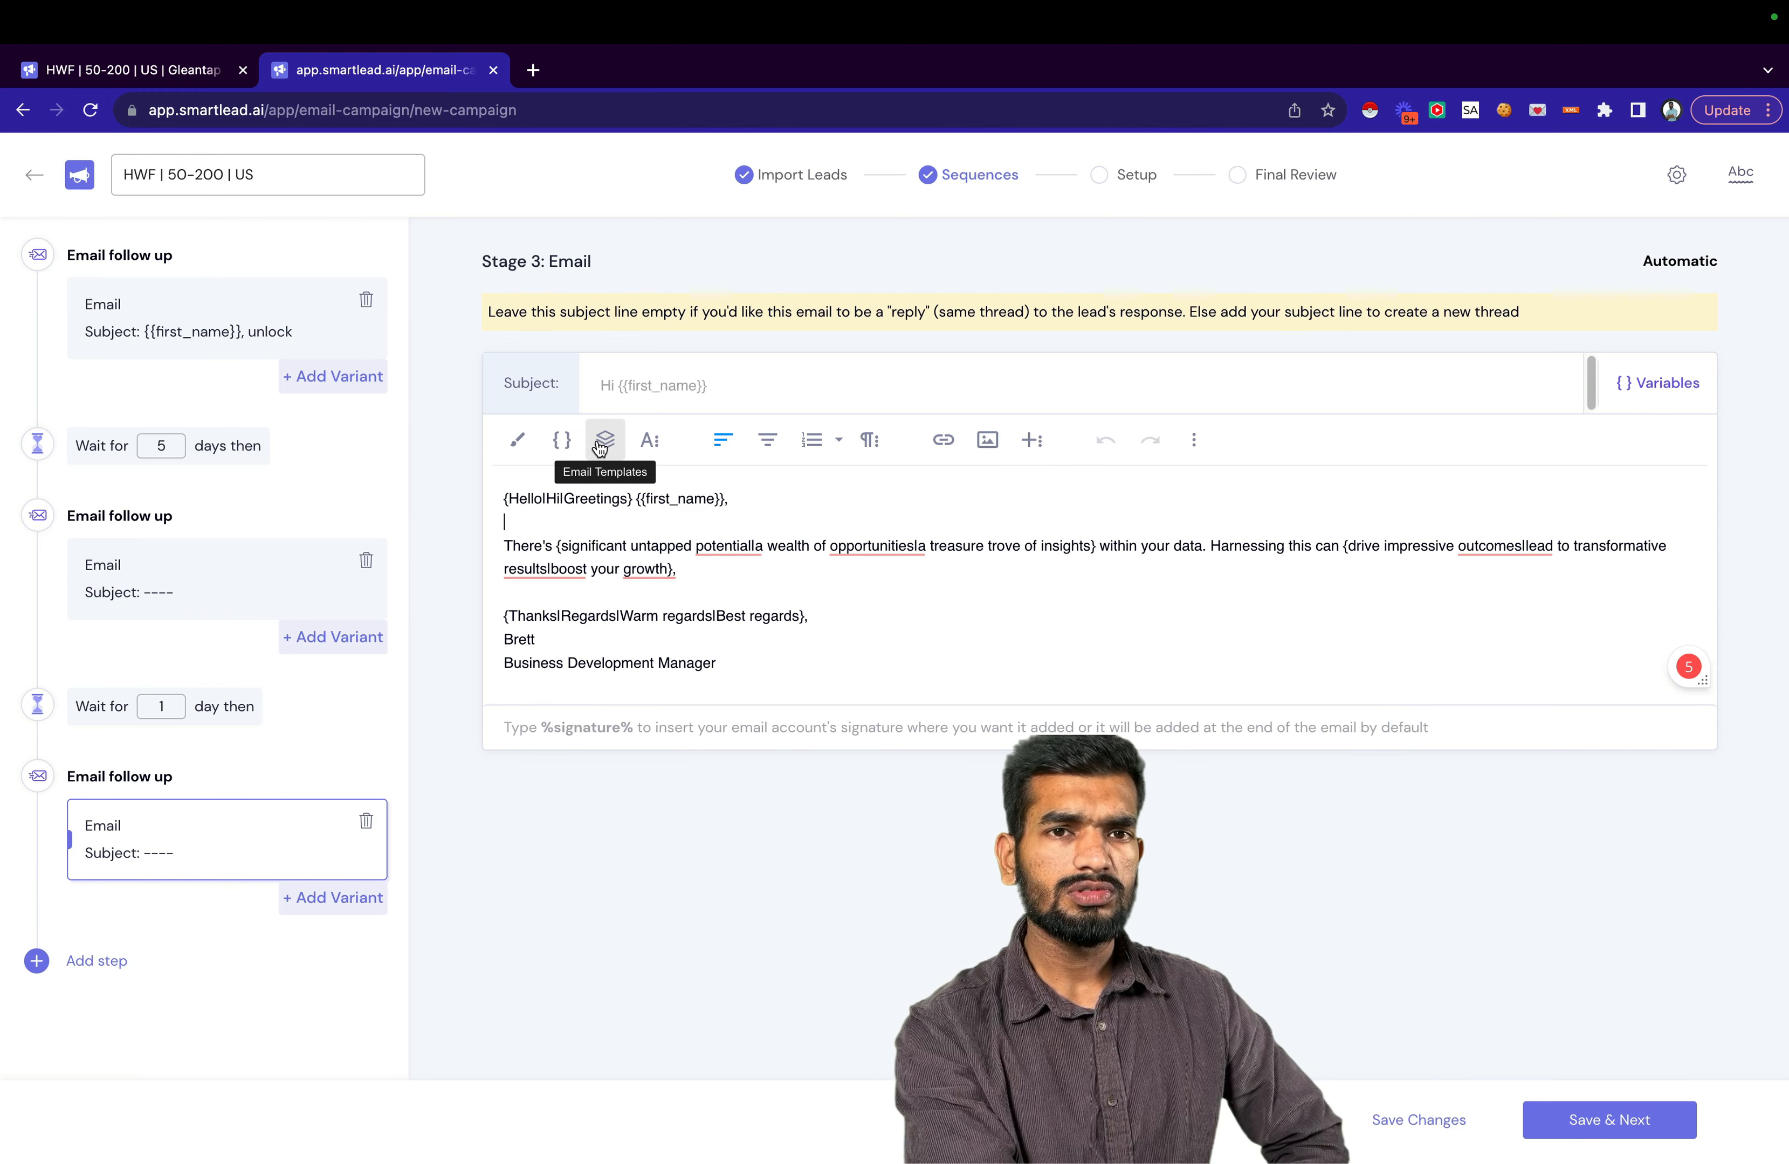
Fill the third email with the Lead gen for Web Dev companies (v1) template and look at the text formatting options.
{"action": "left_click", "coordinate": [601, 444]}
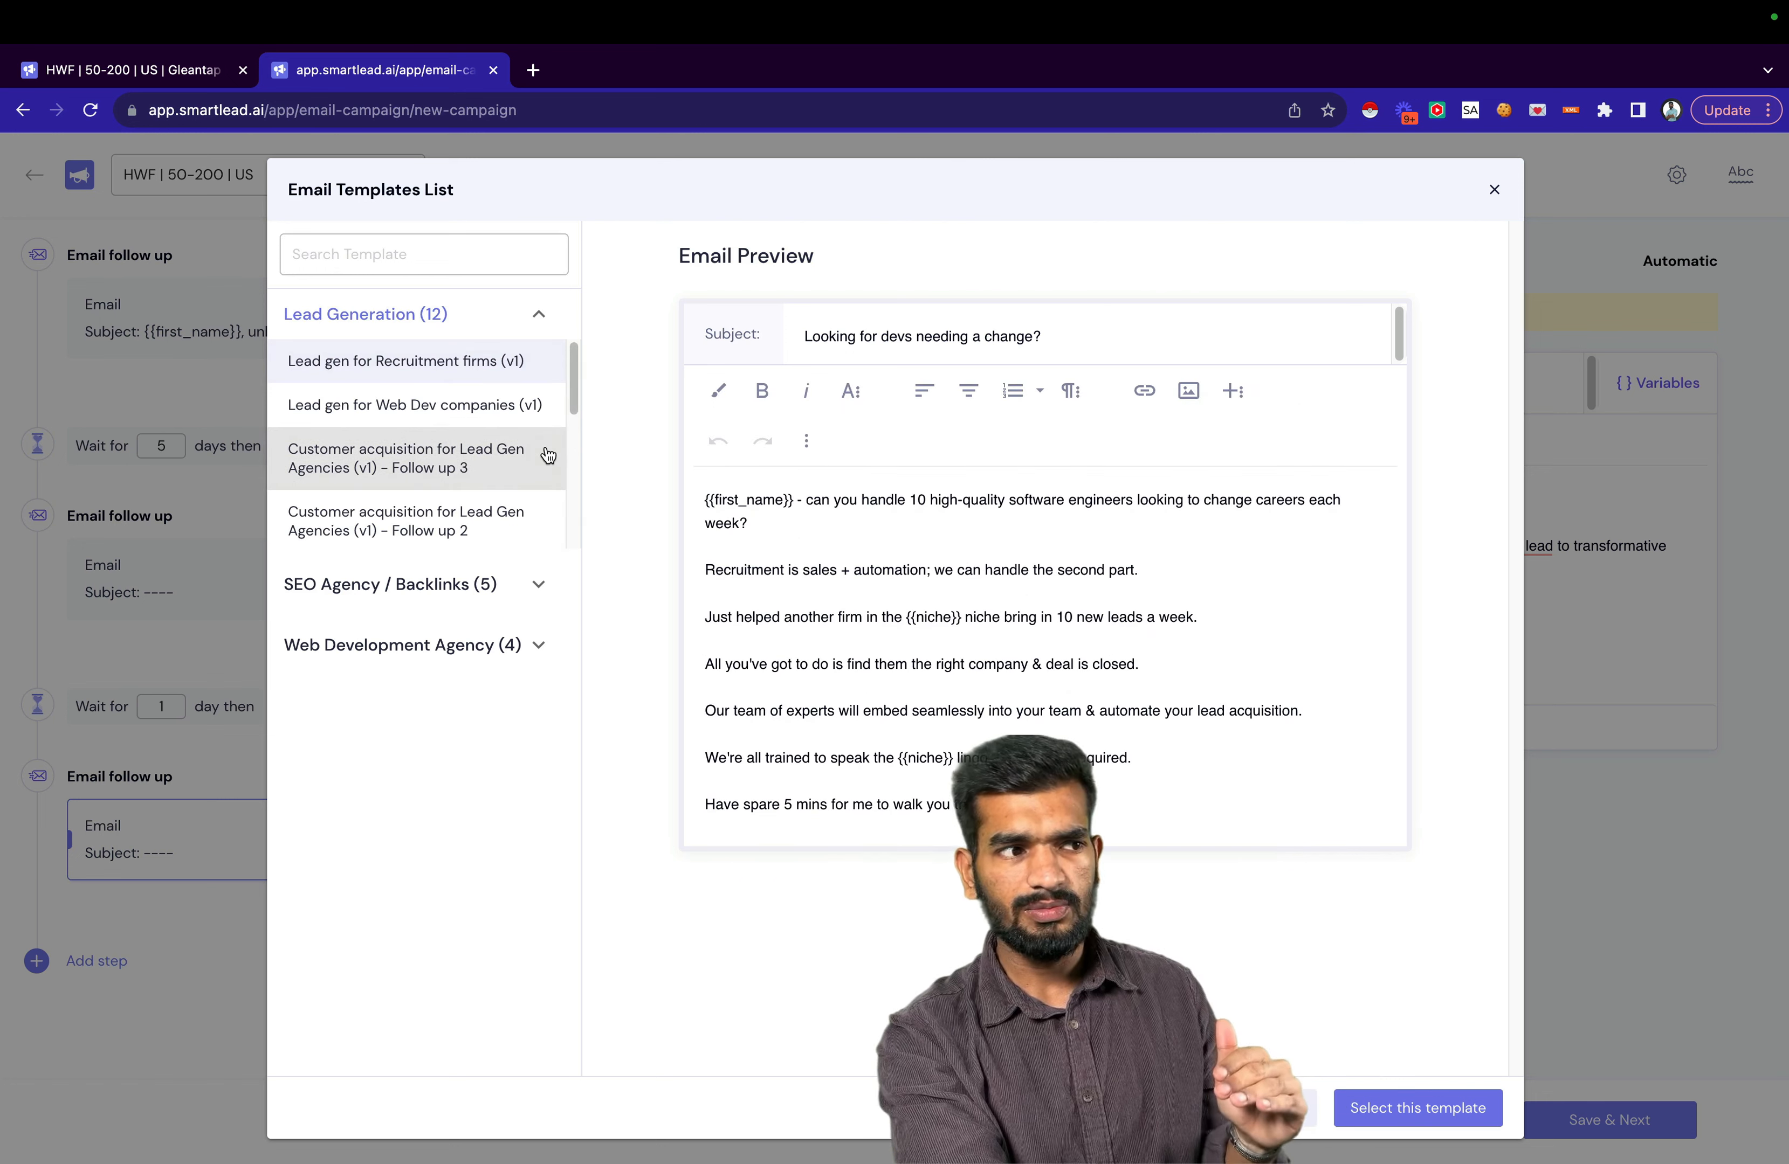
{"action": "left_click", "coordinate": [454, 408]}
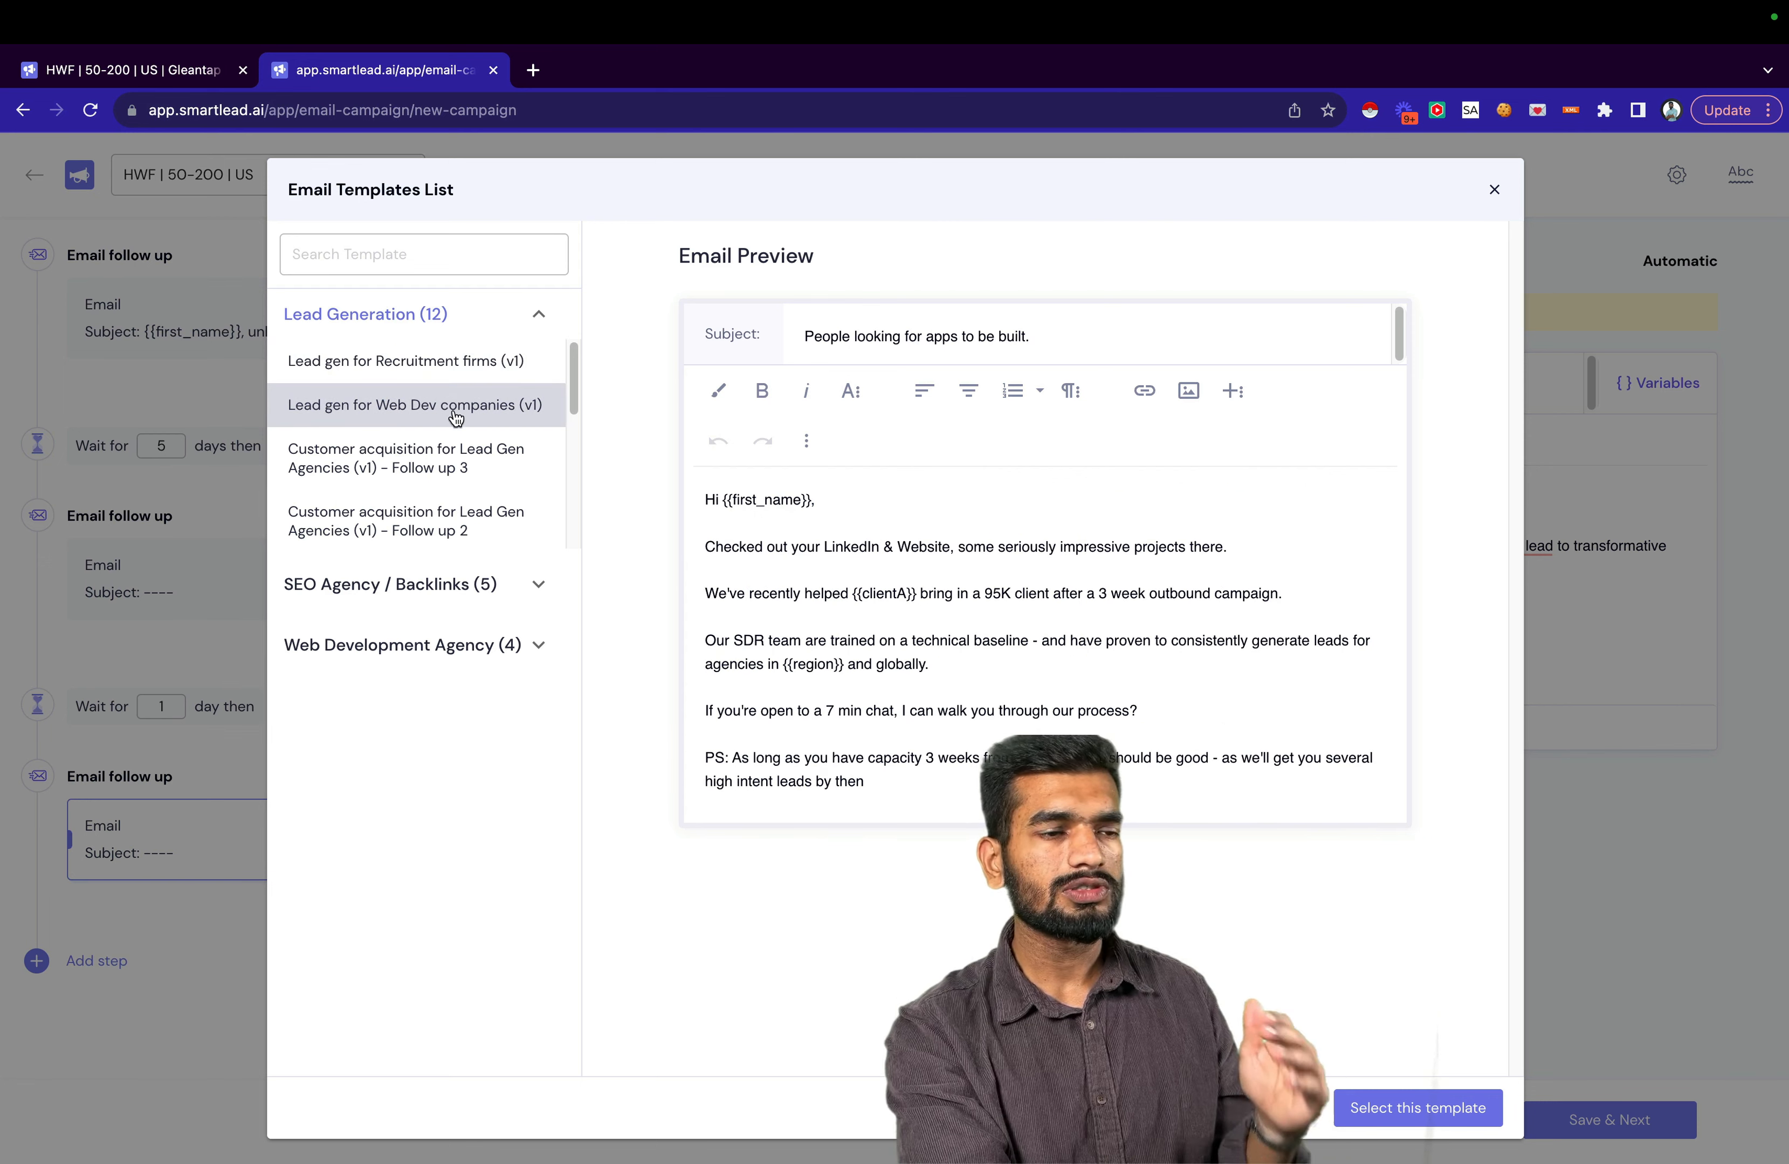
{"action": "left_click", "coordinate": [1394, 1109]}
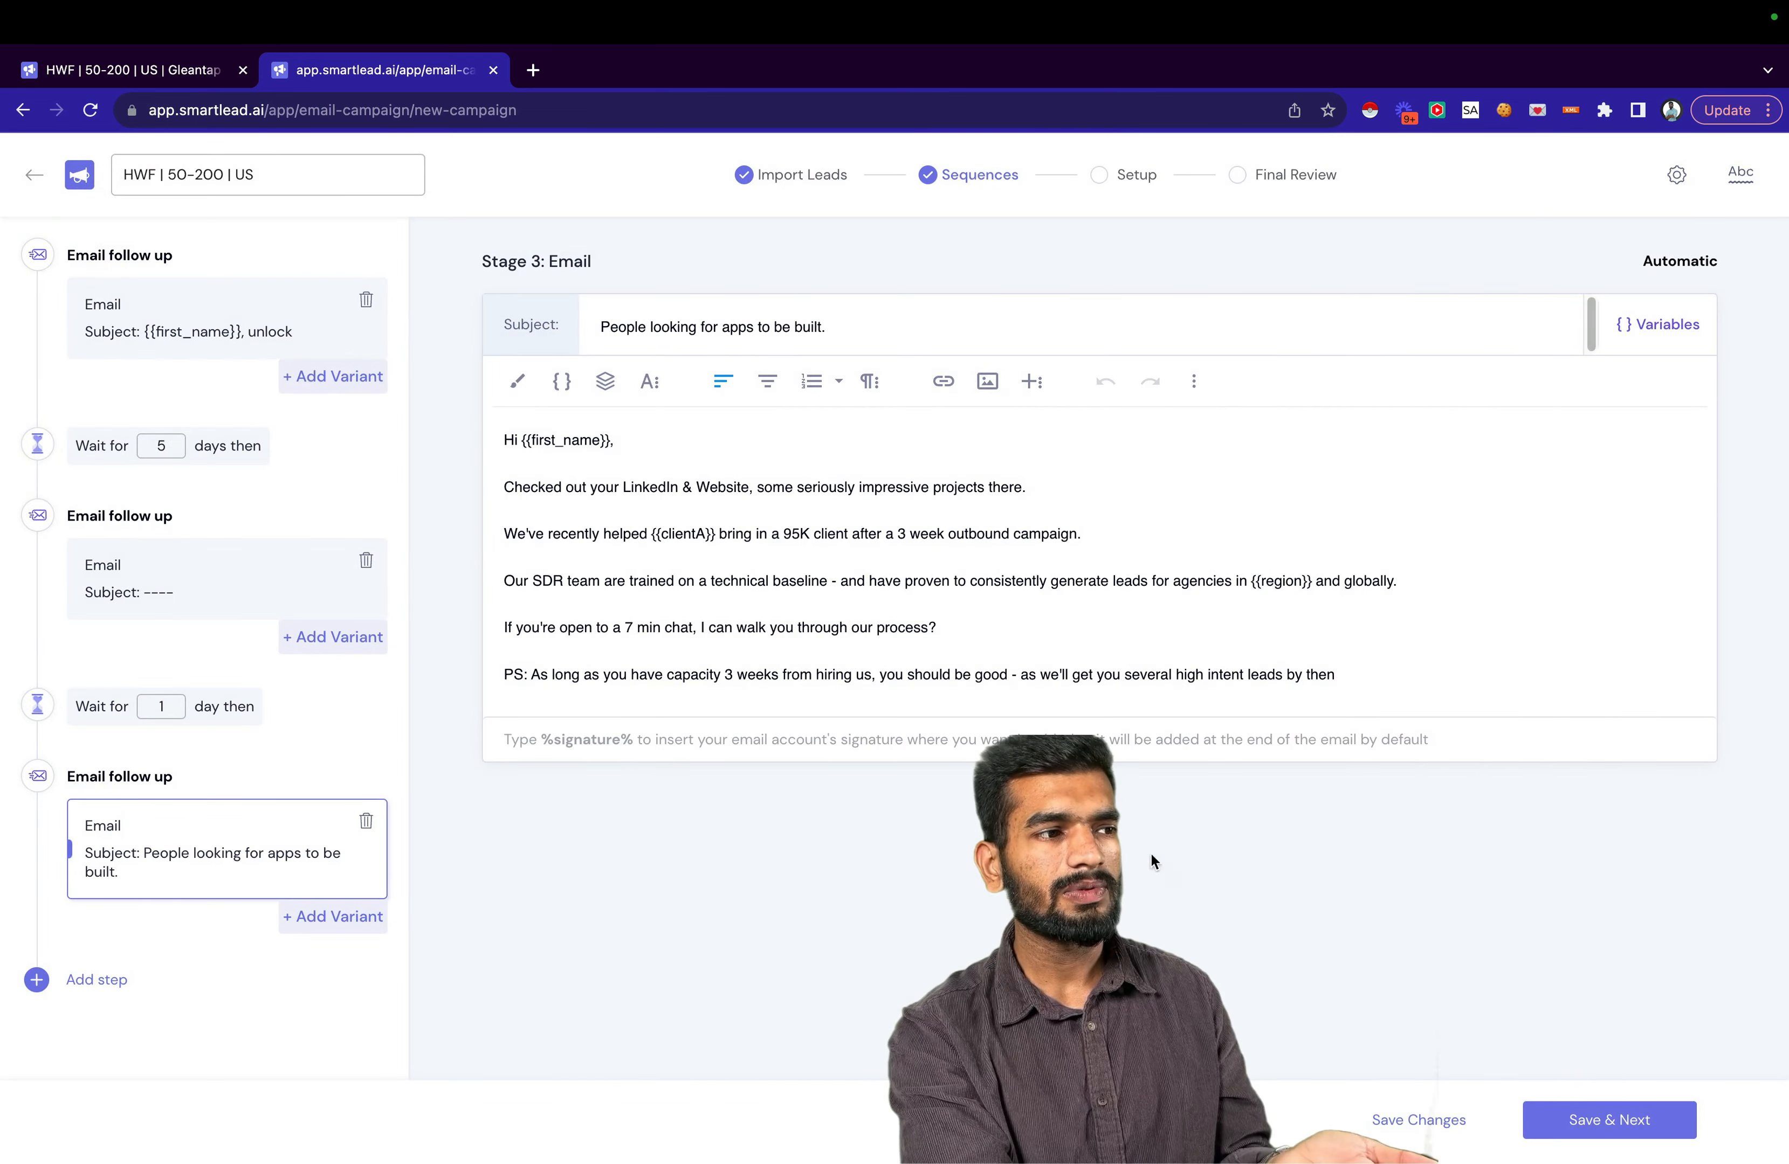
{"action": "left_click", "coordinate": [900, 614]}
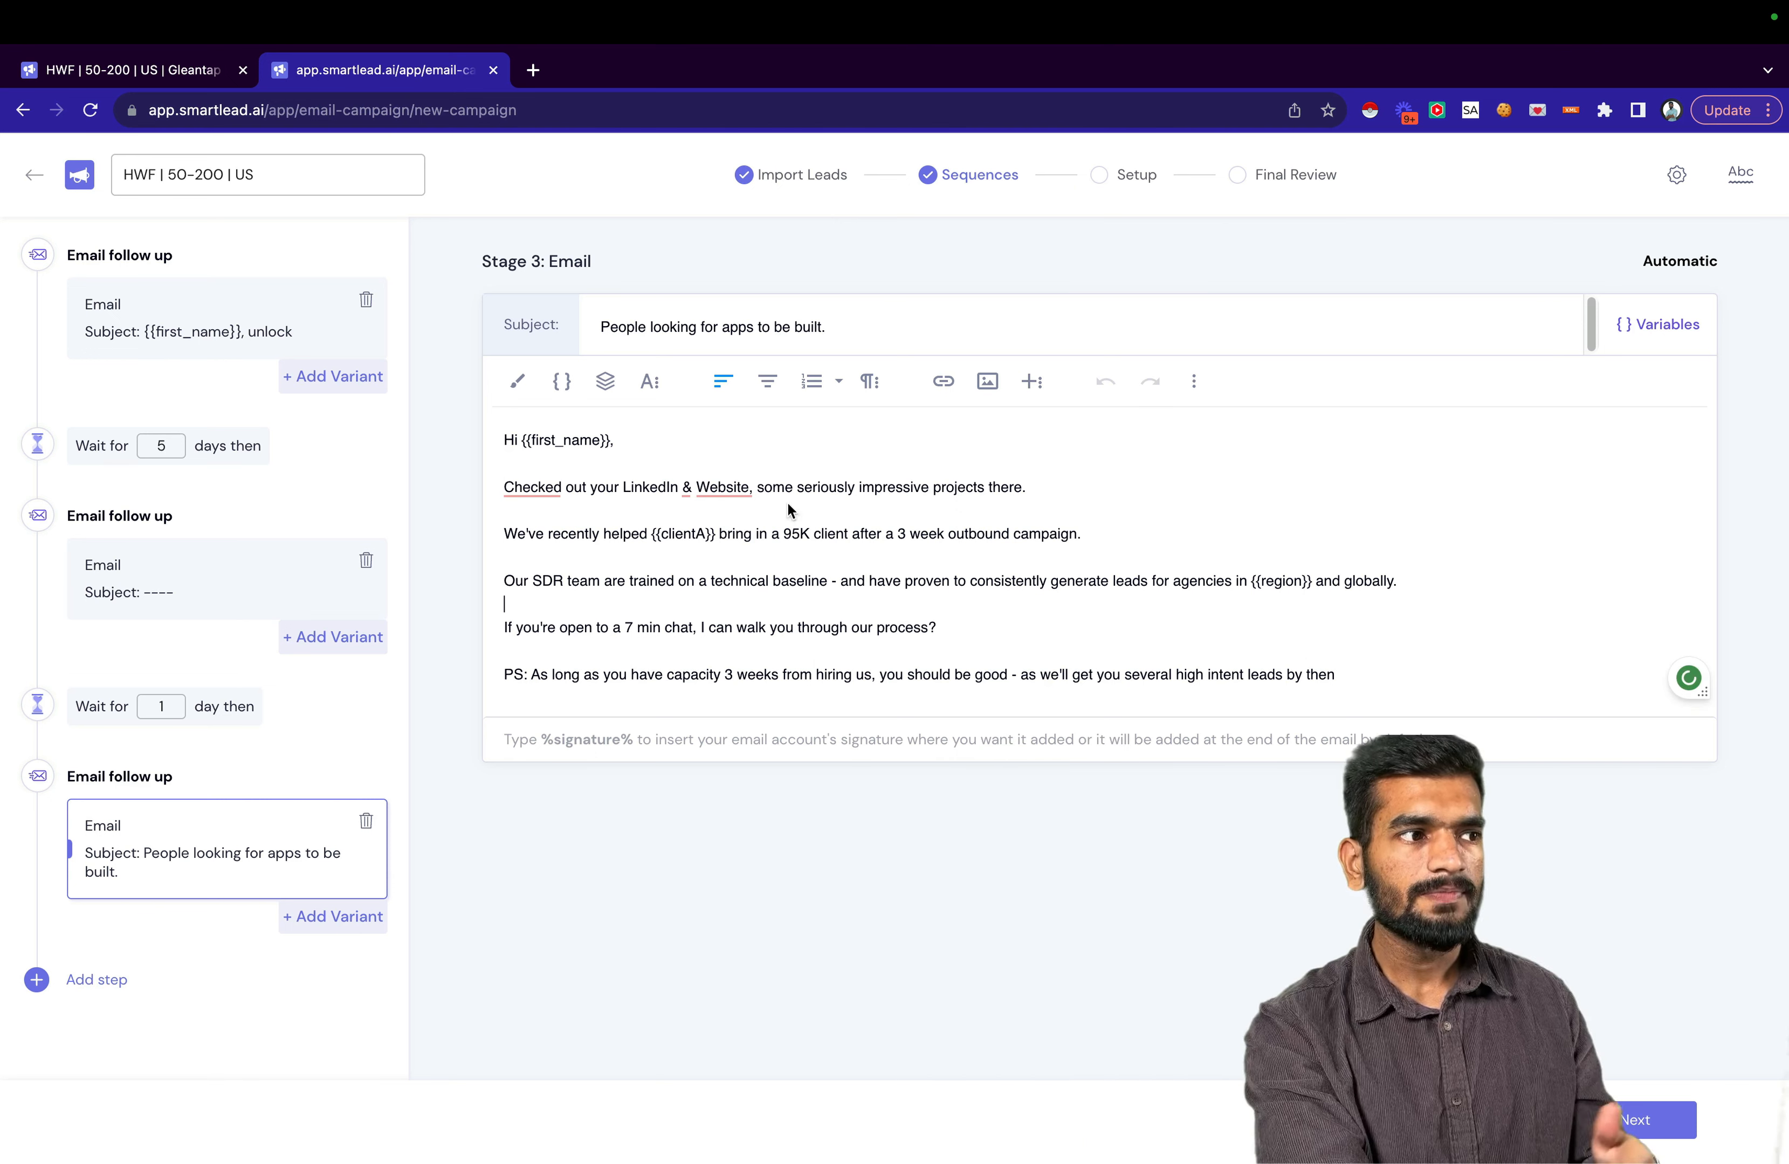
{"action": "left_click", "coordinate": [652, 383]}
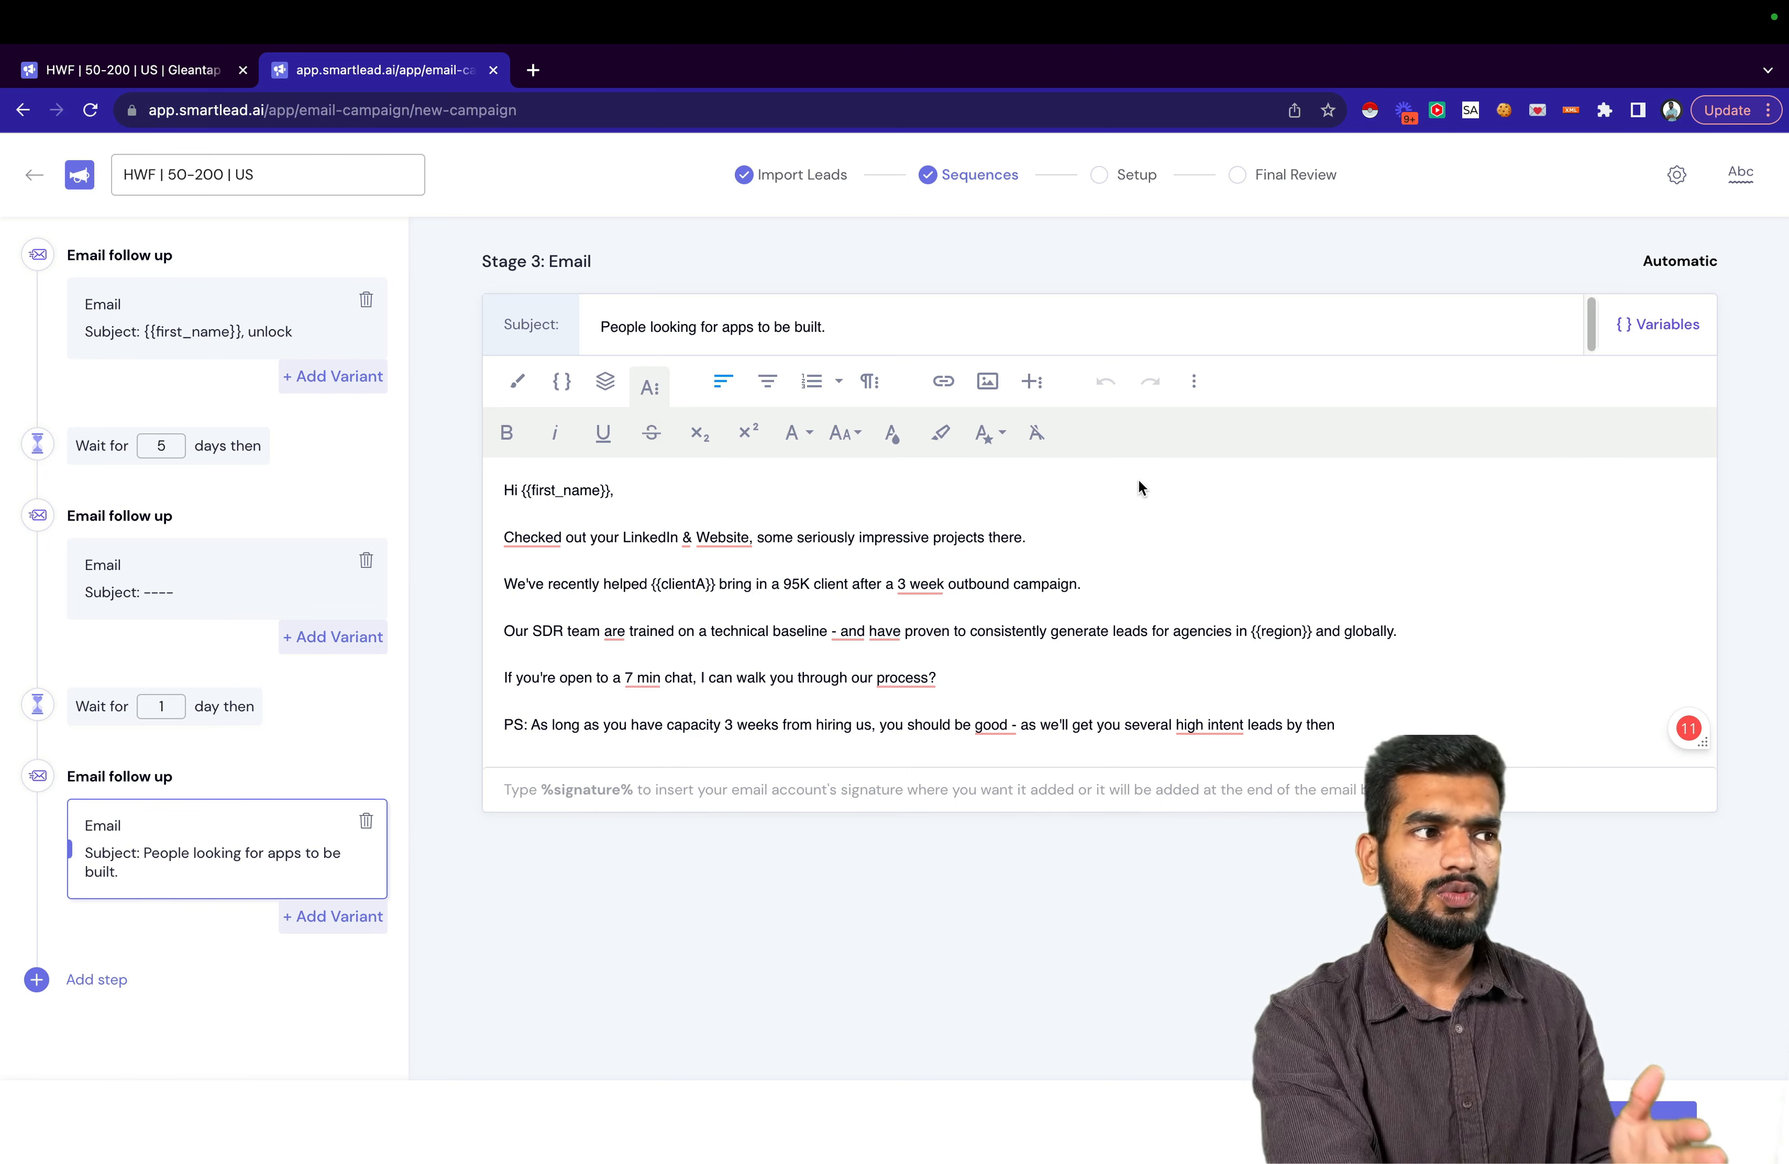
{"action": "left_click", "coordinate": [649, 385]}
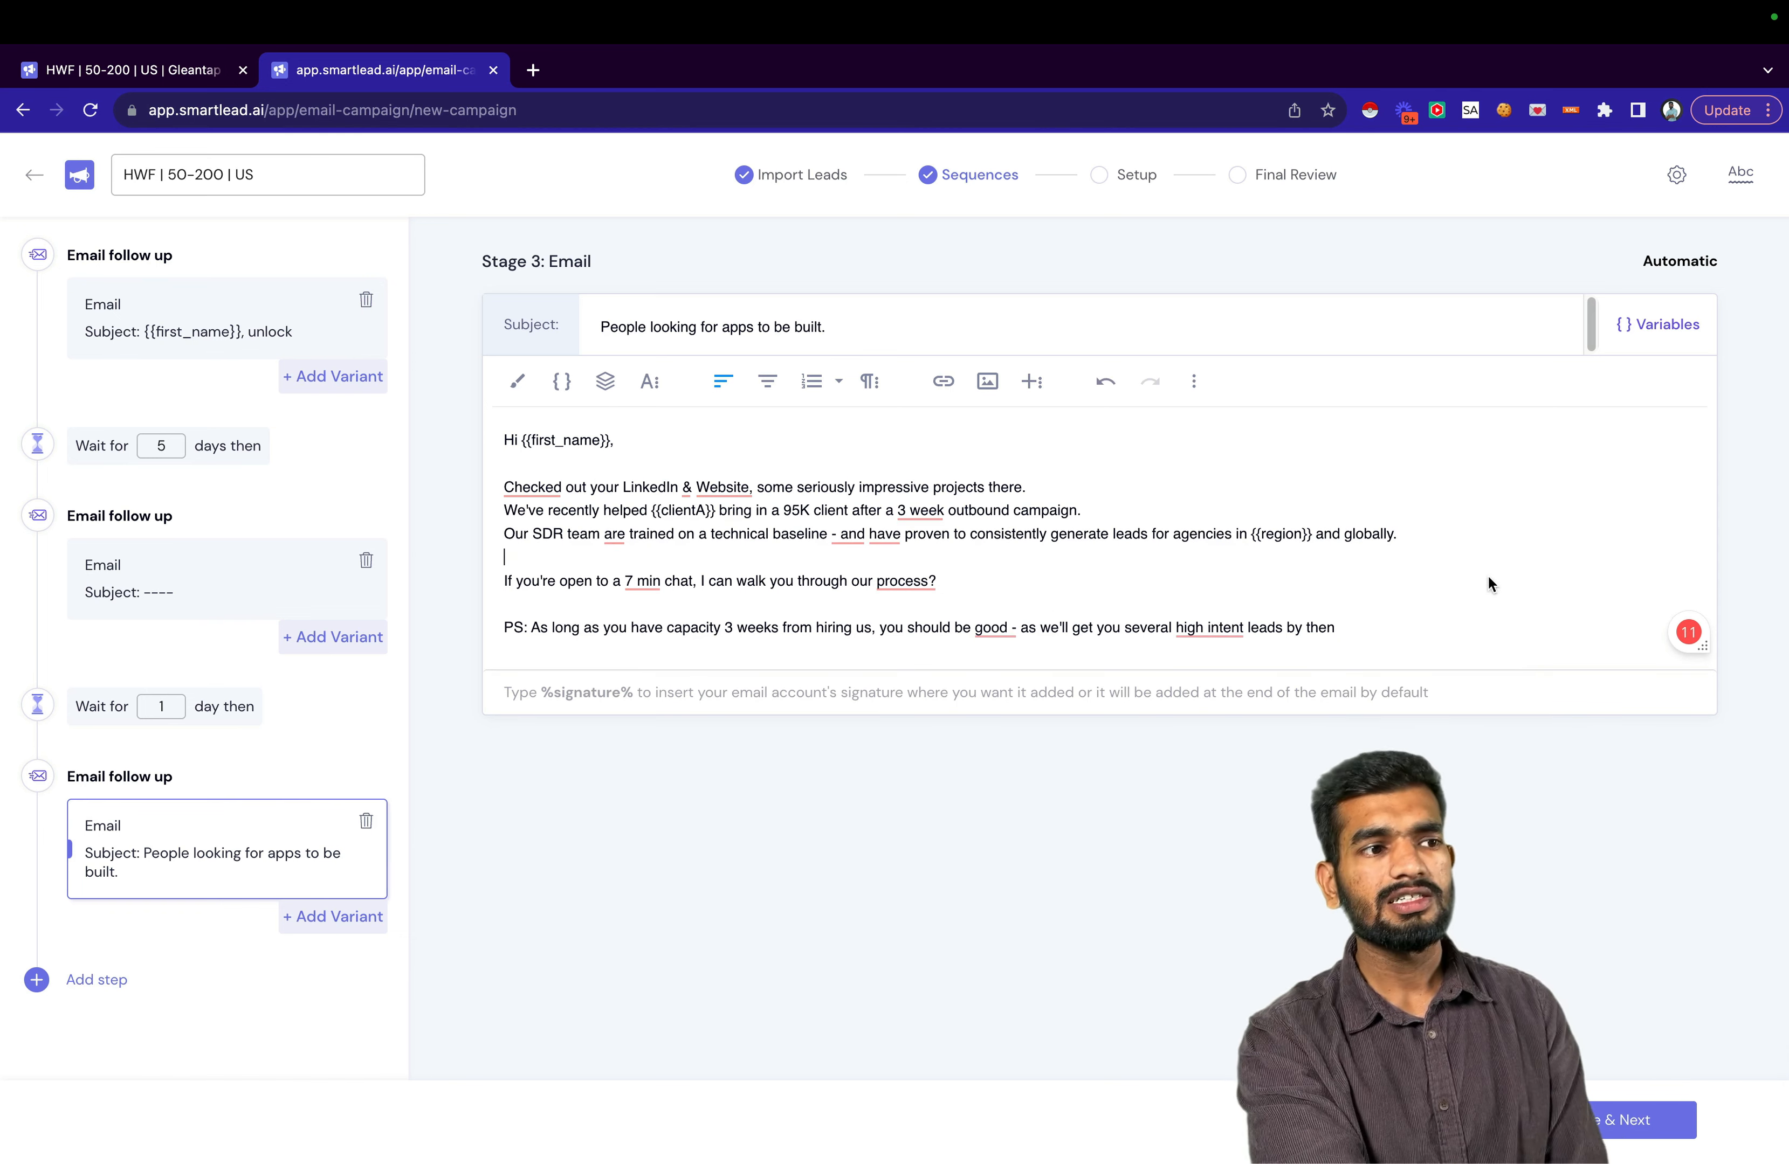
Try turning the three sentences after the greeting into an ordered list, in Lower Alpha and in Lower Roman style.
{"action": "left_click_drag", "start_coordinate": [1417, 536], "coordinate": [486, 471]}
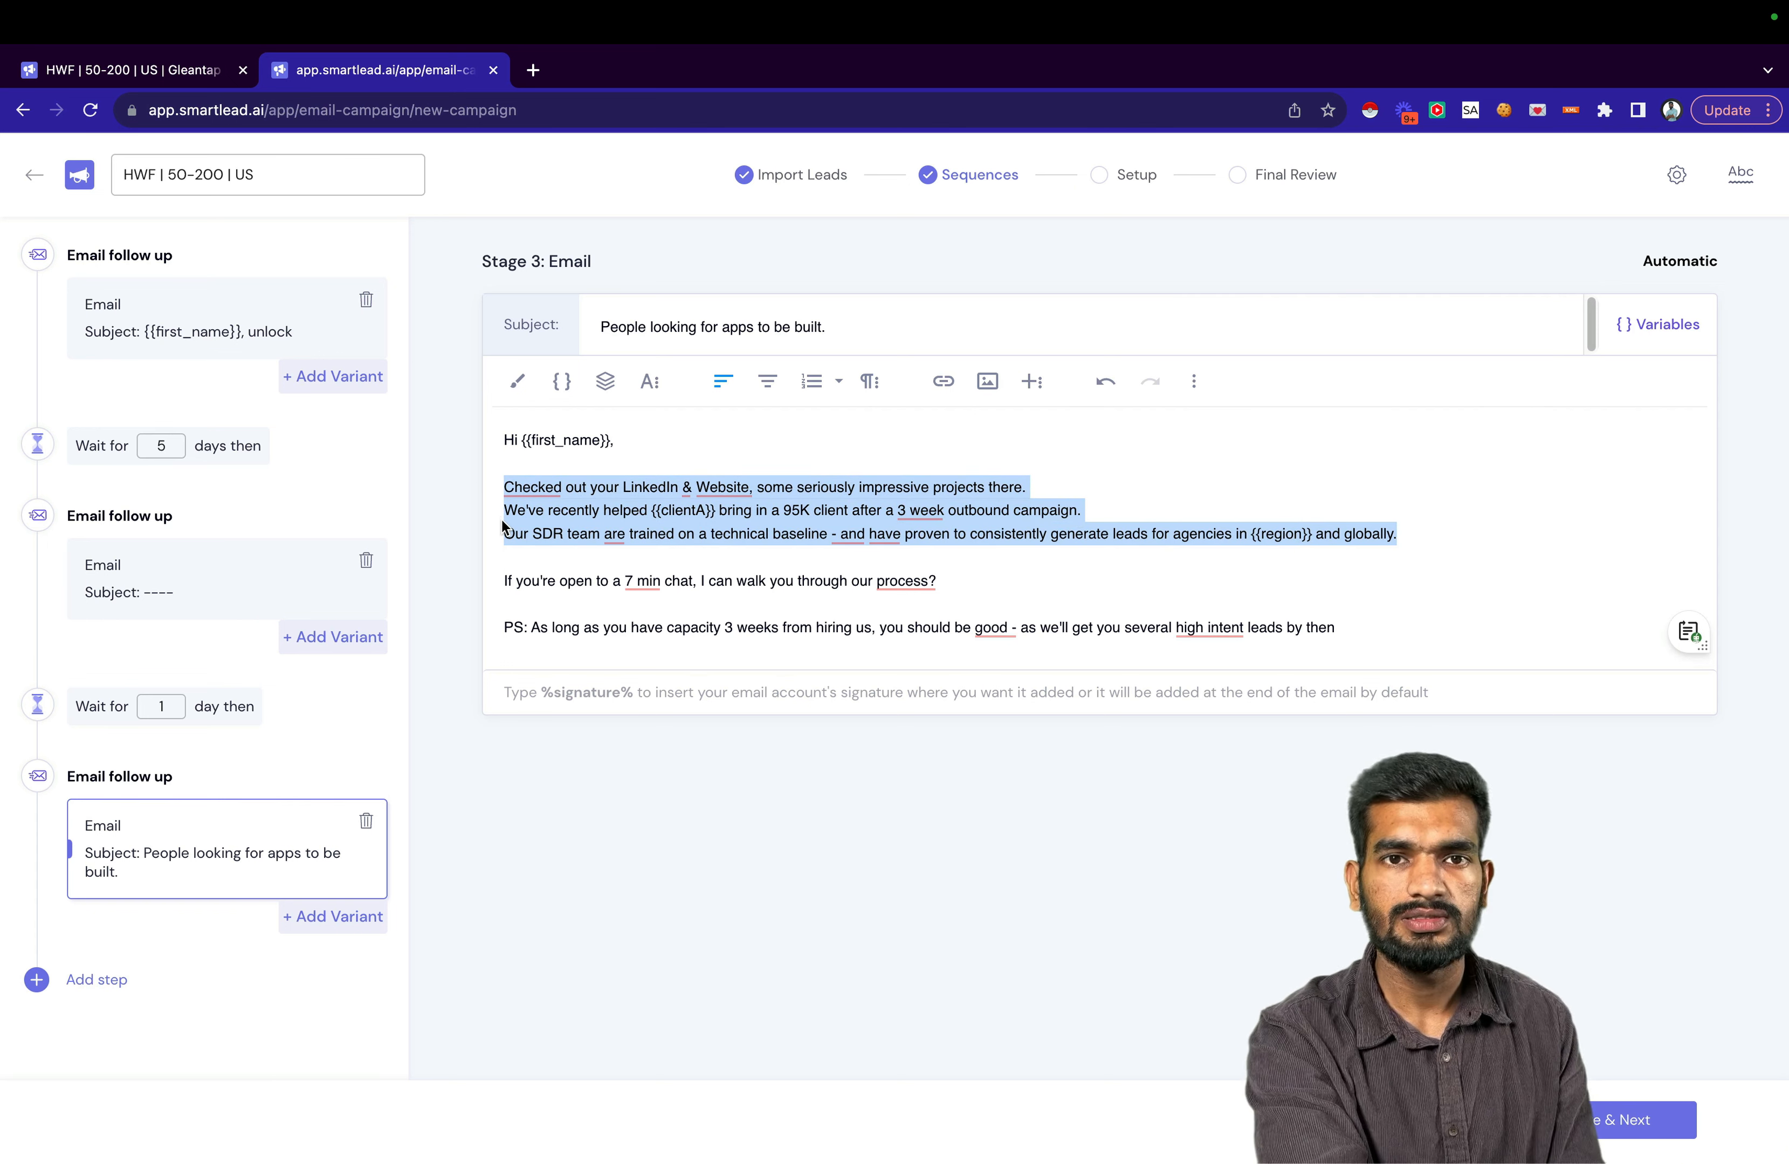
{"action": "left_click", "coordinate": [809, 382]}
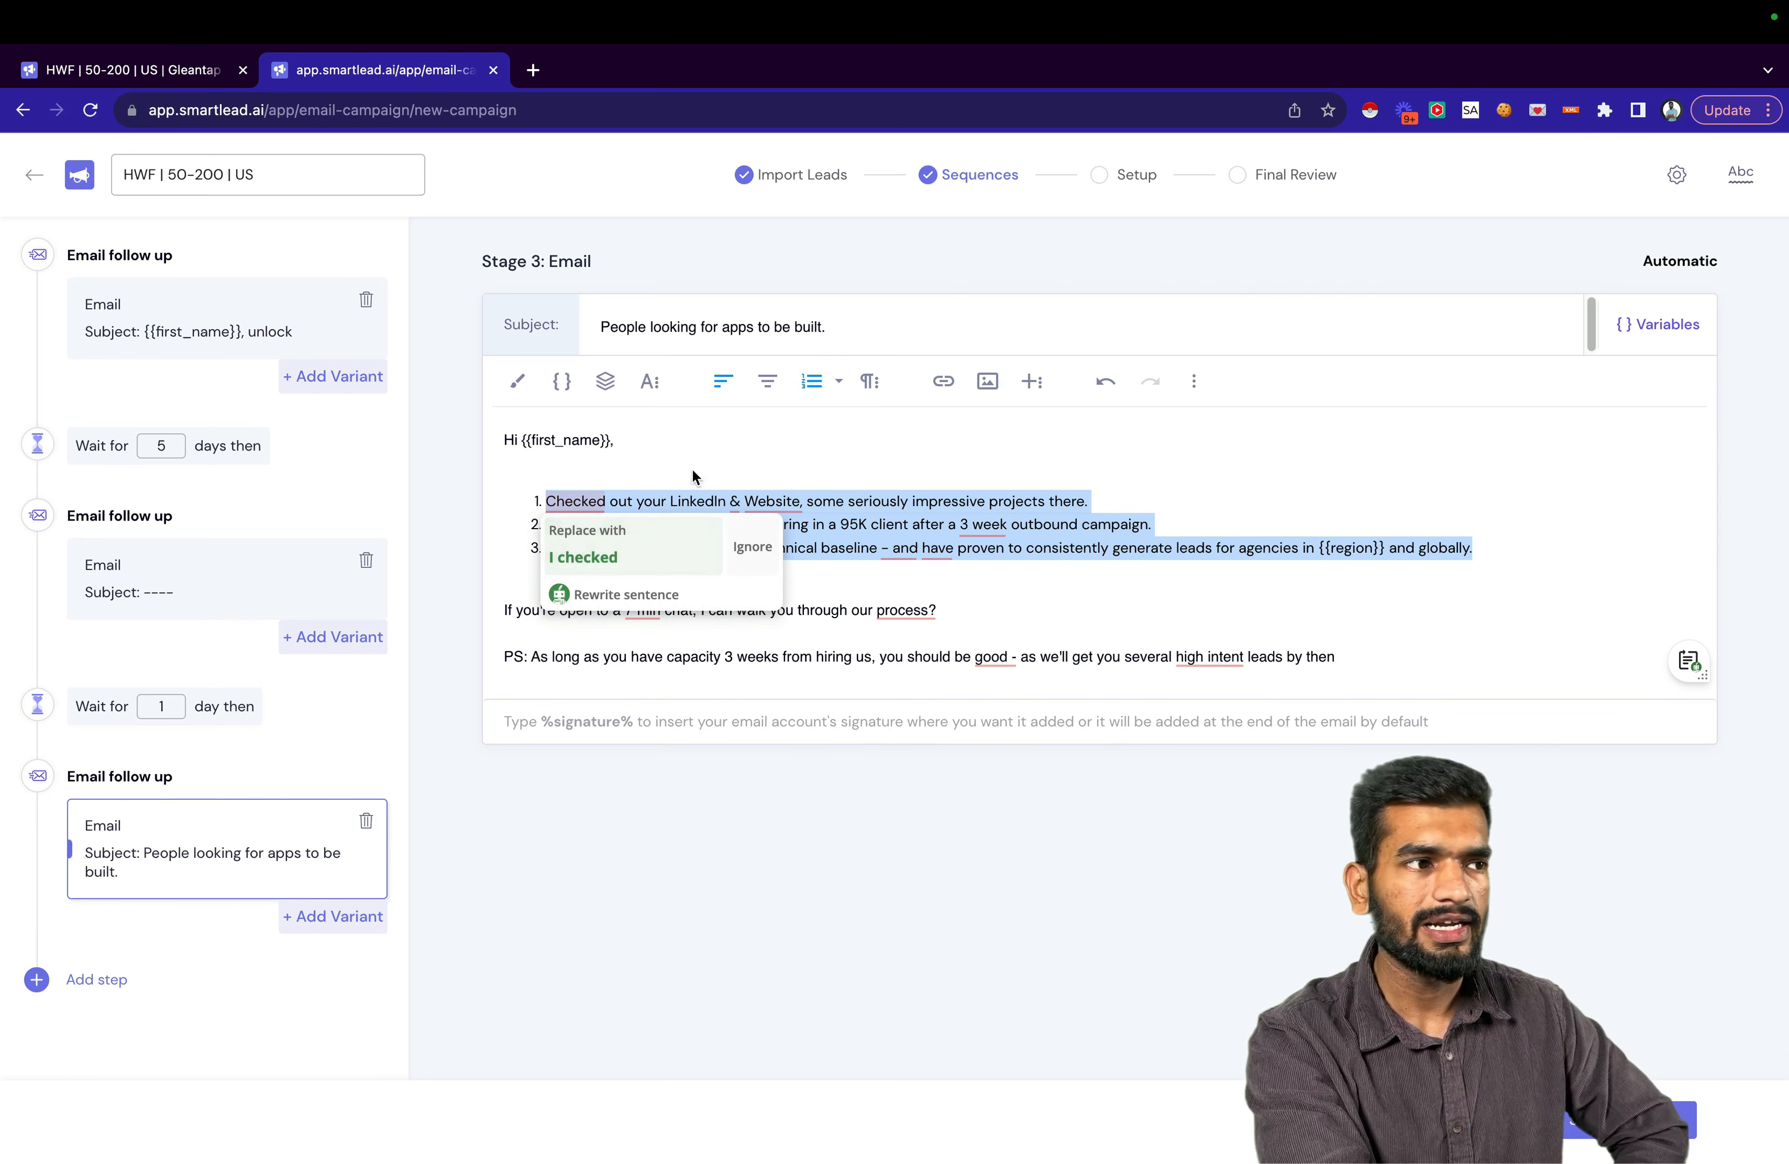
{"action": "left_click", "coordinate": [838, 382]}
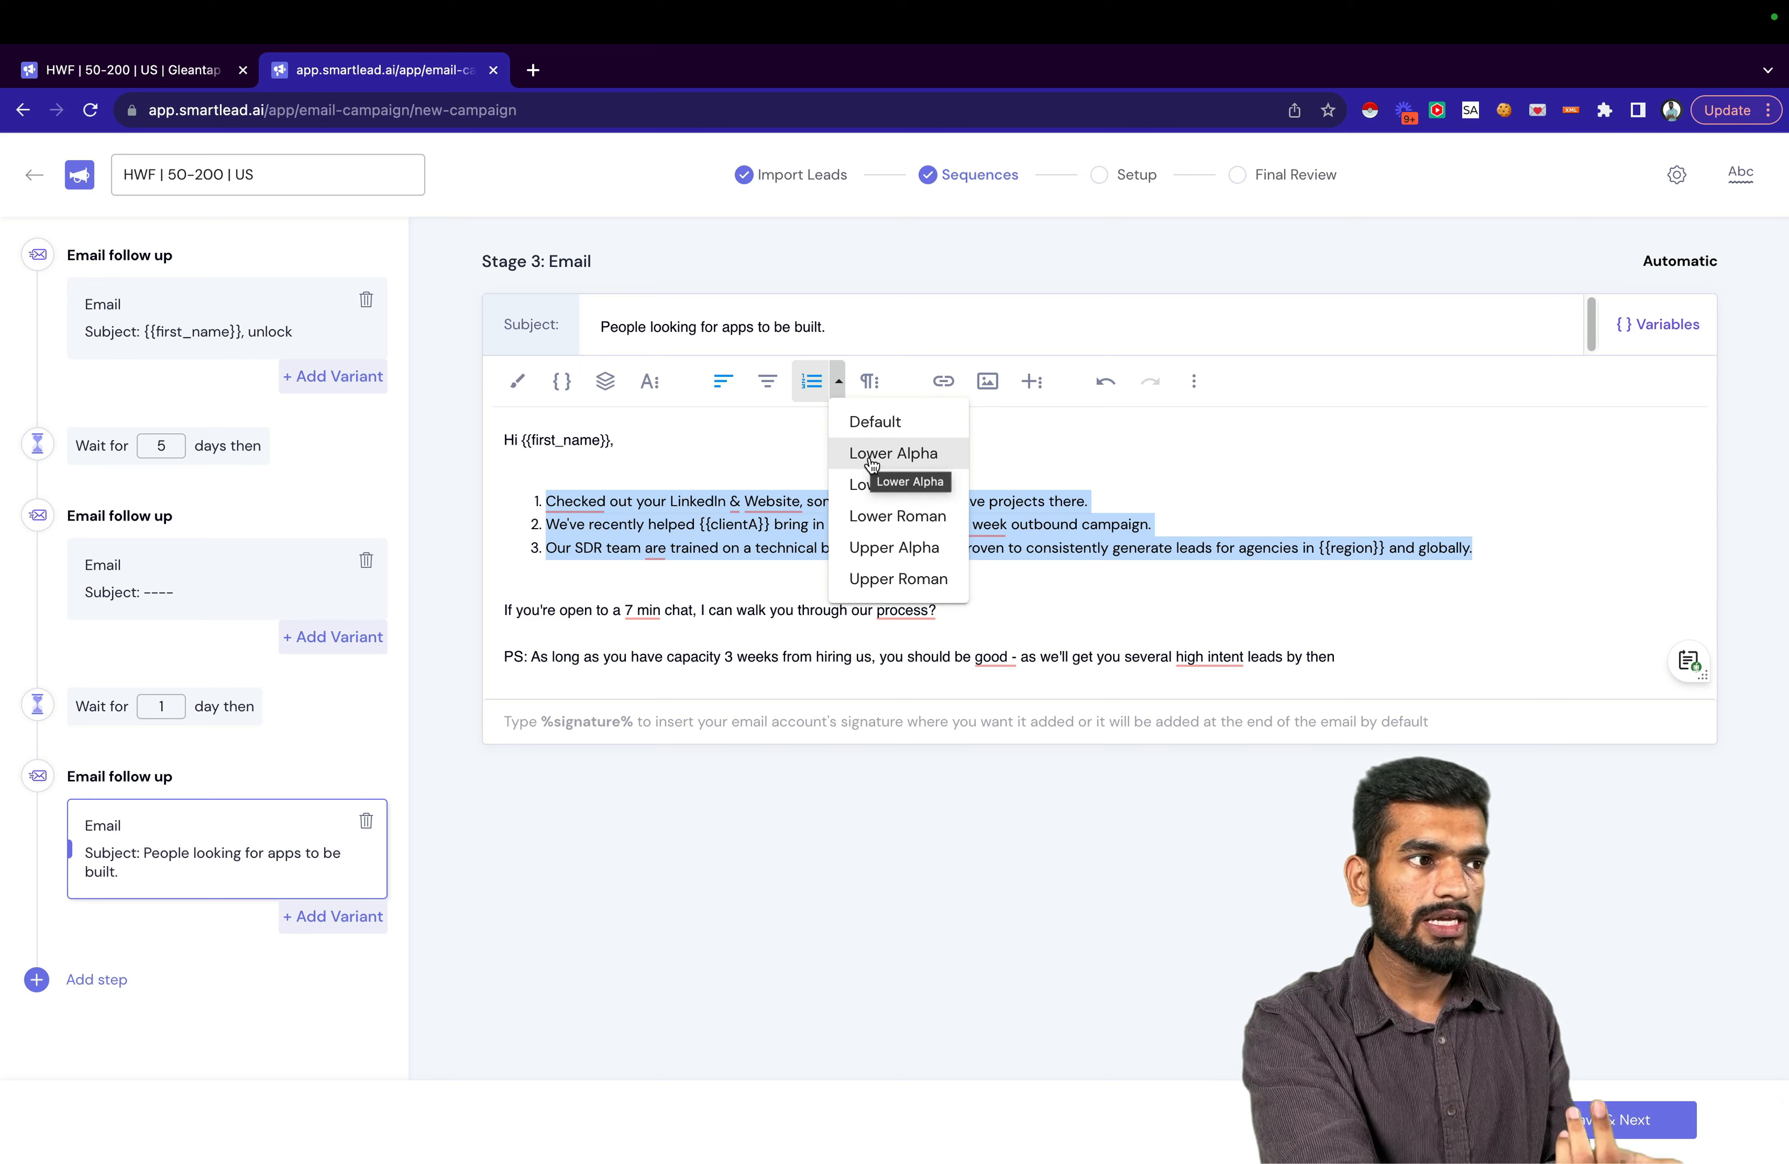
{"action": "left_click", "coordinate": [872, 452]}
{"action": "left_click", "coordinate": [839, 382]}
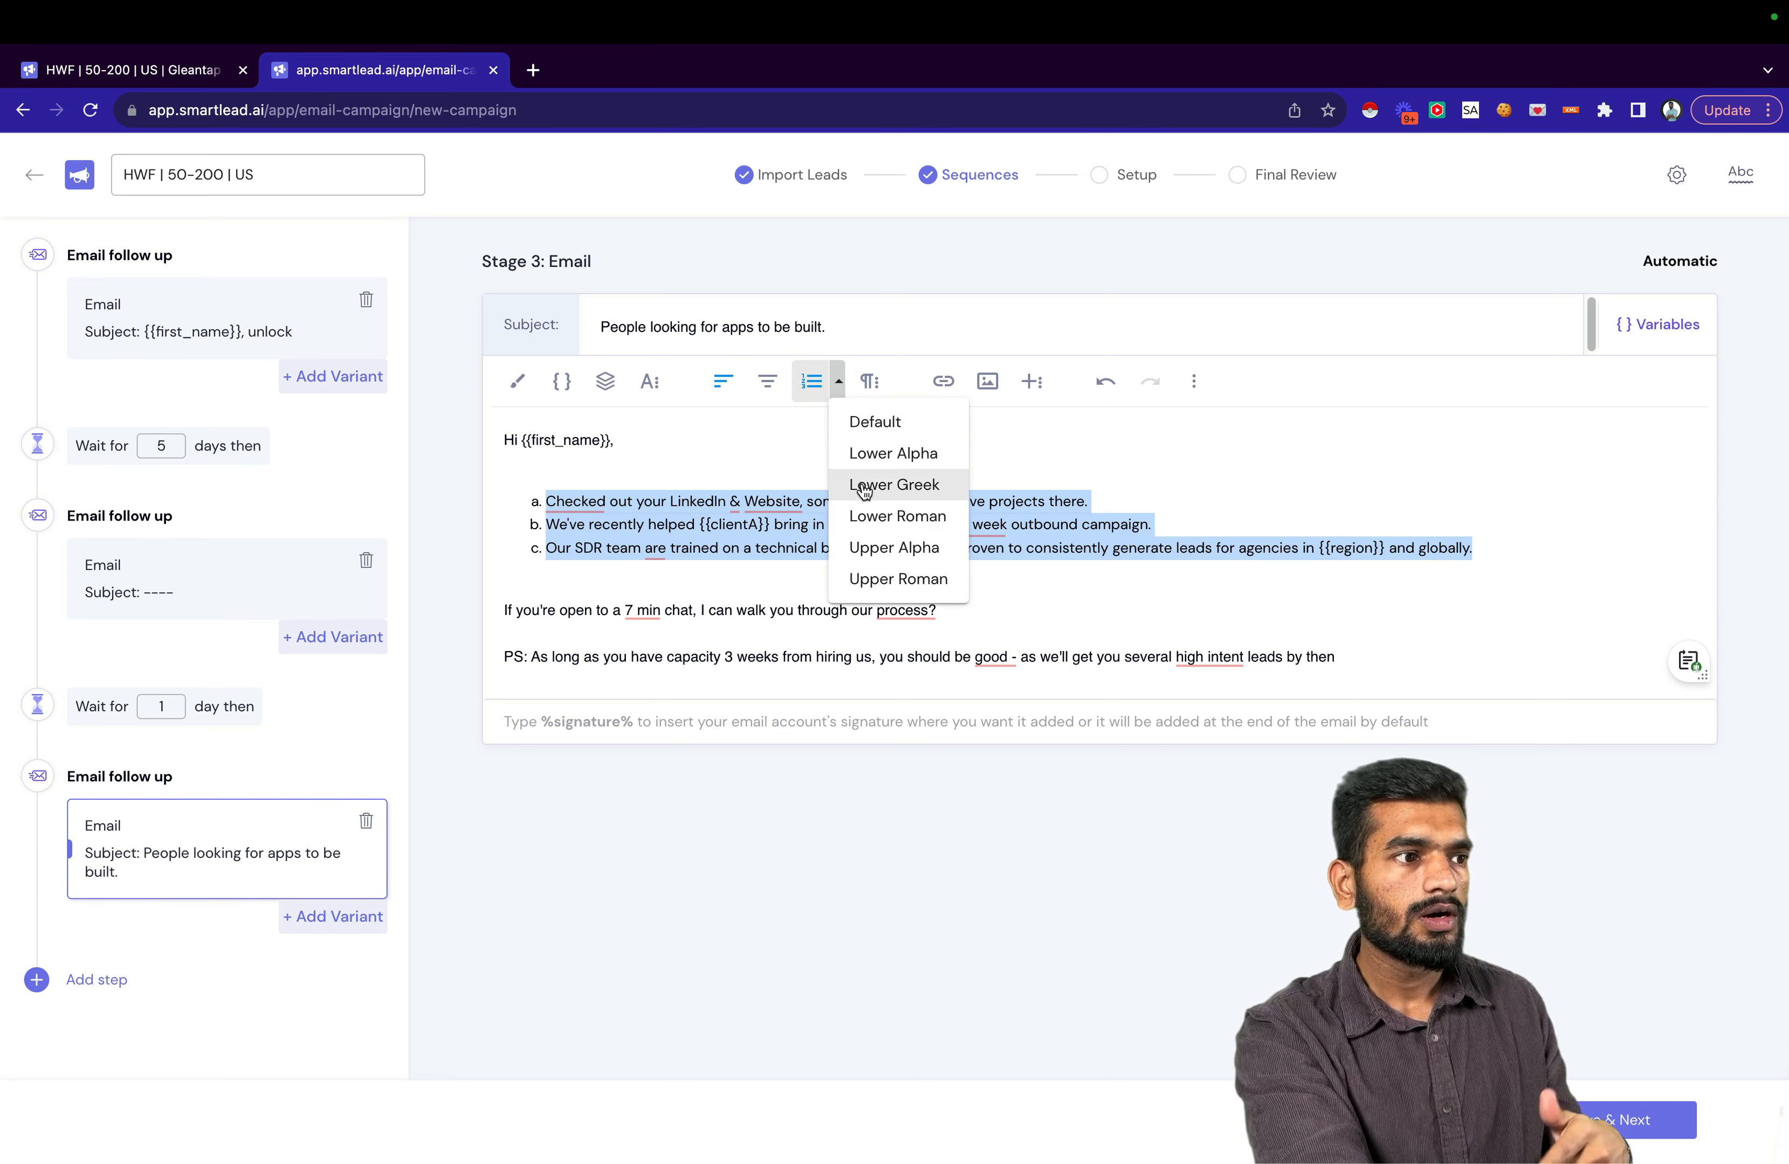
{"action": "left_click", "coordinate": [860, 507]}
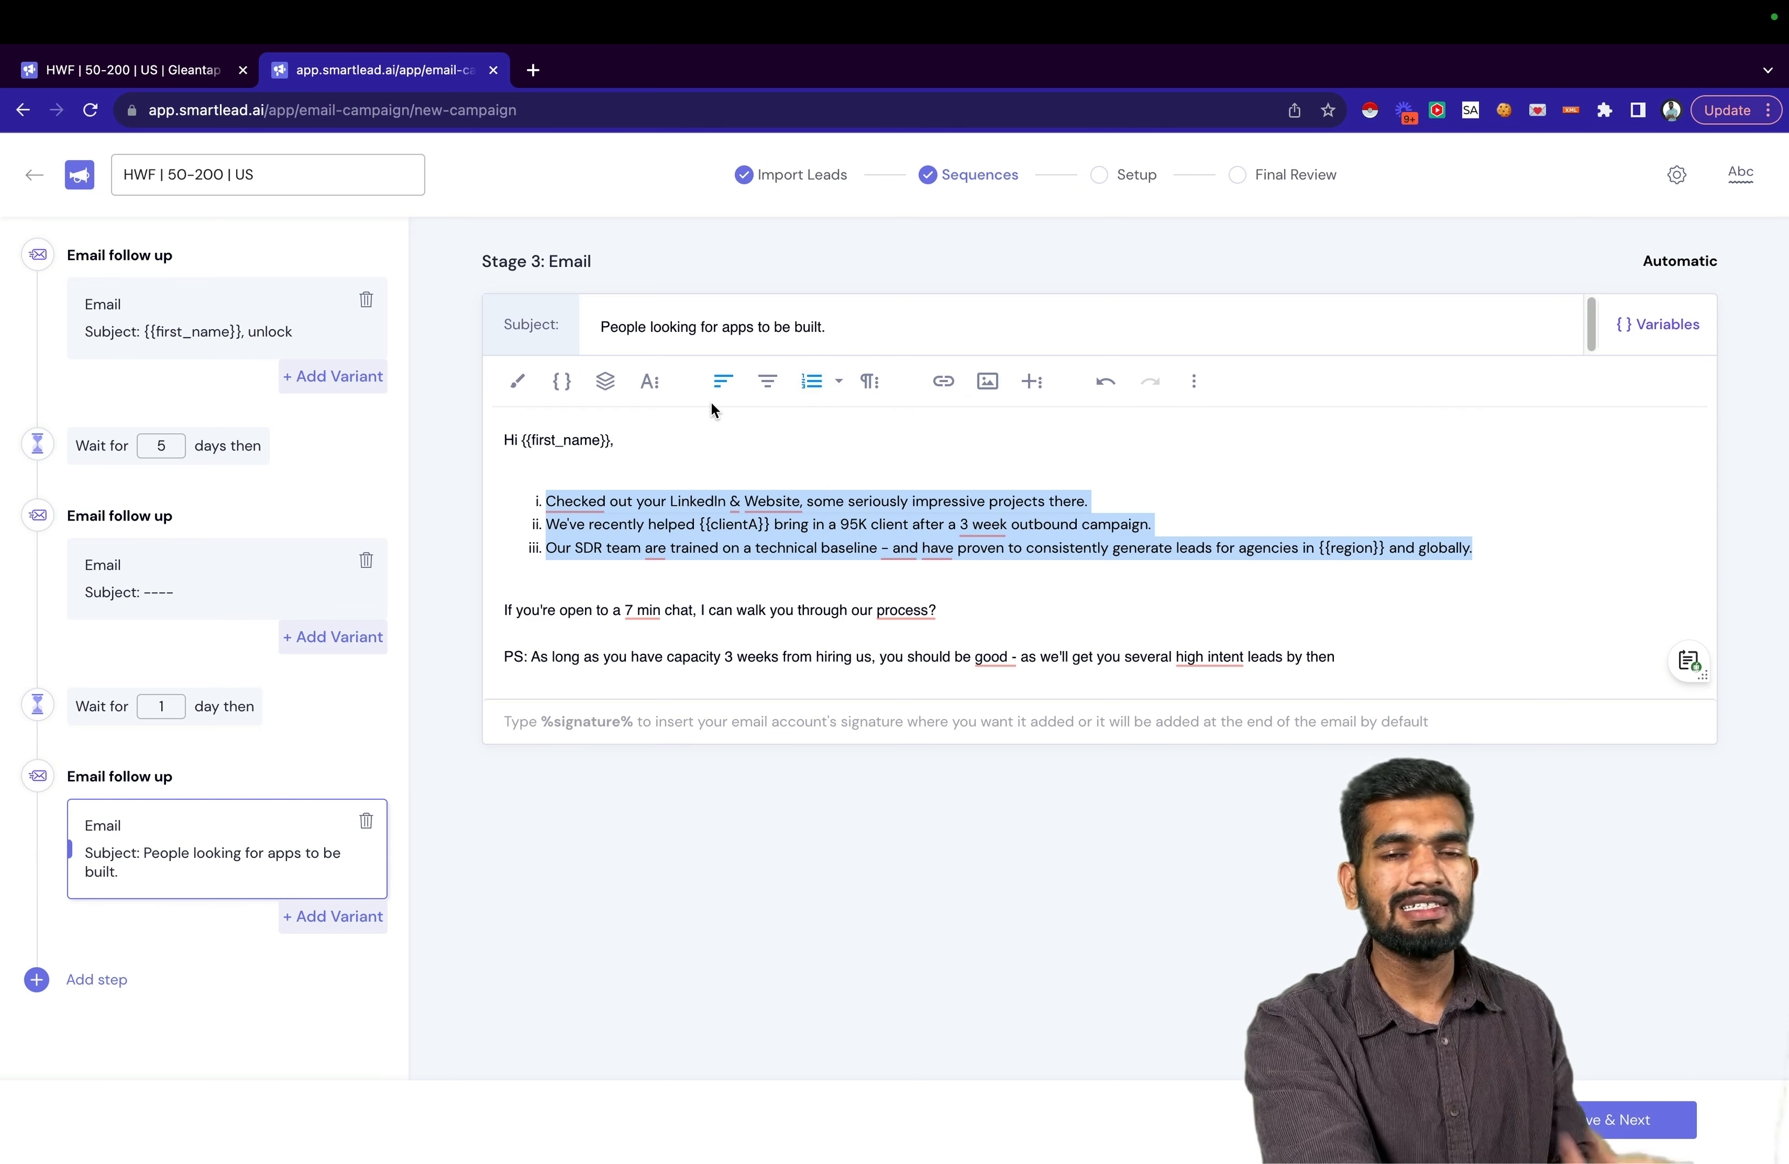
{"action": "left_click", "coordinate": [697, 456]}
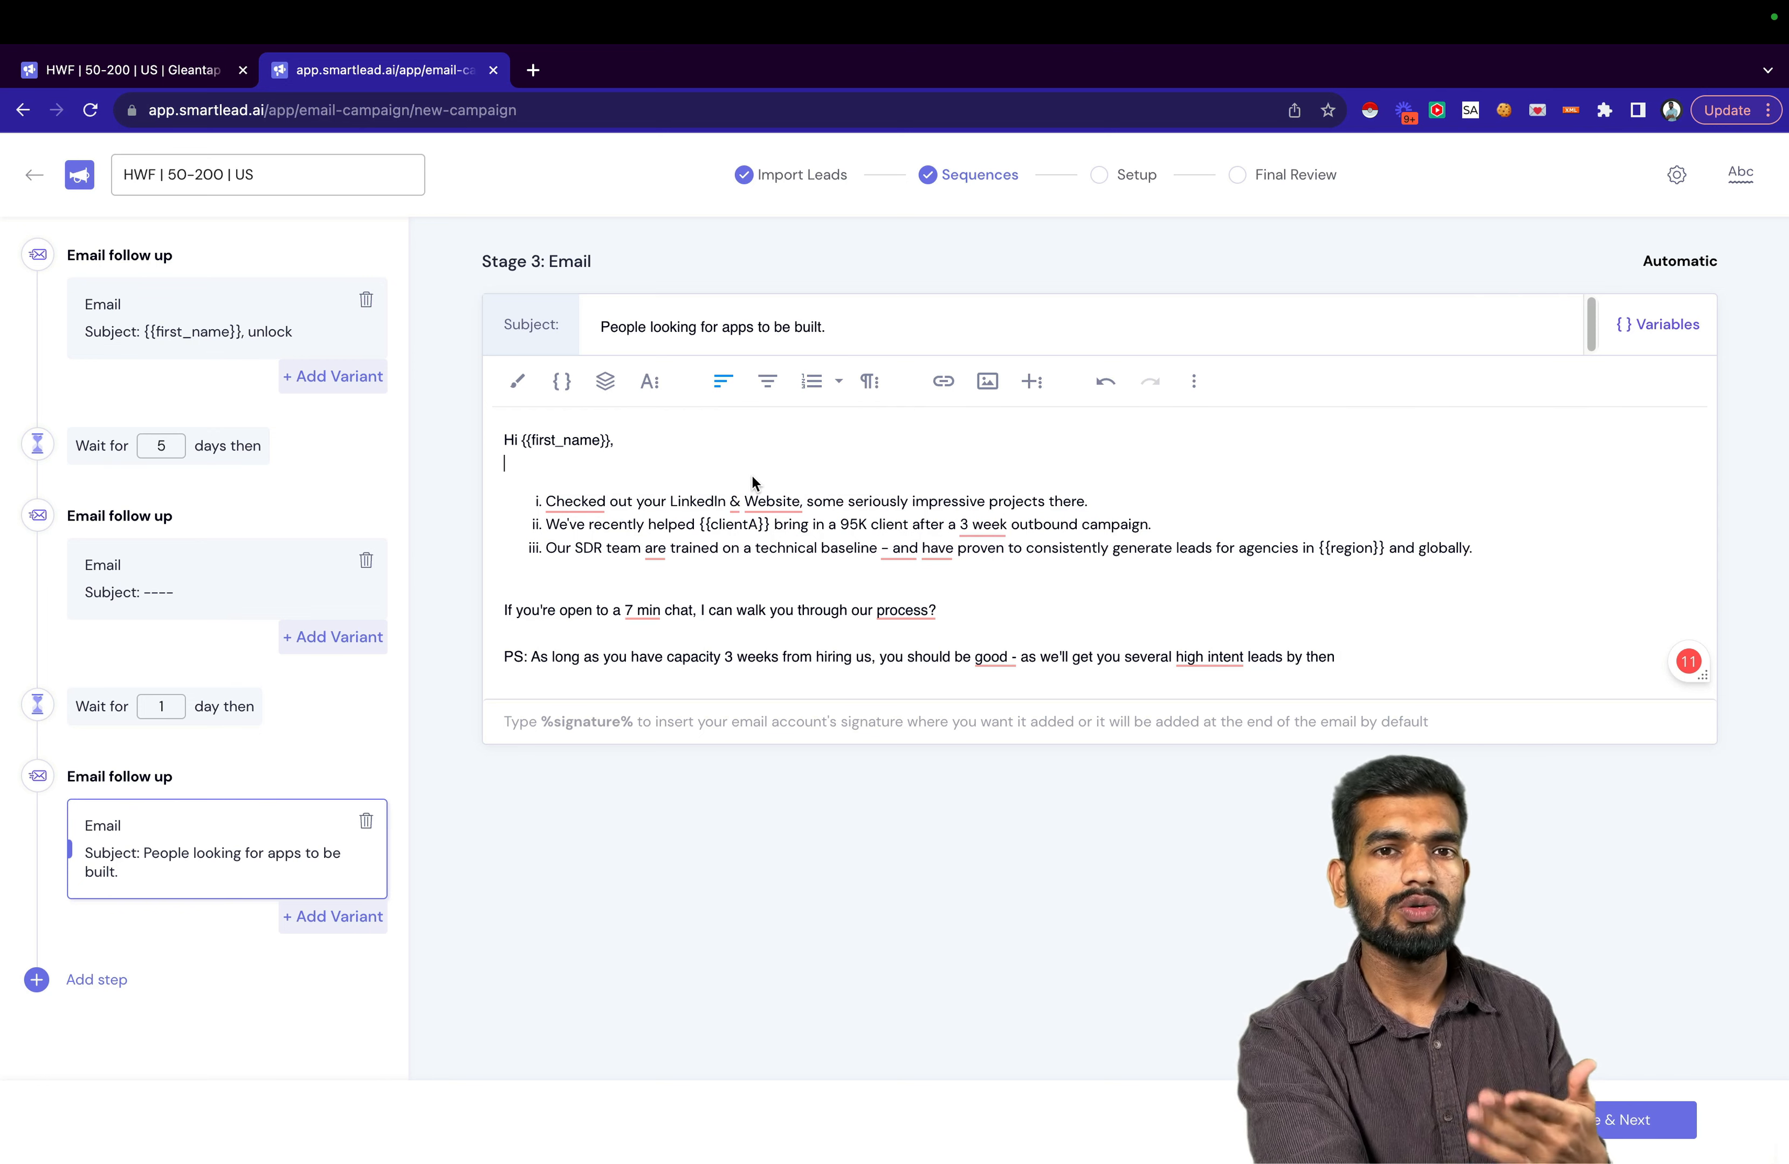
Convert the three list items in the third email's body into an unordered bullet list.
{"action": "left_click_drag", "start_coordinate": [1509, 548], "coordinate": [541, 516]}
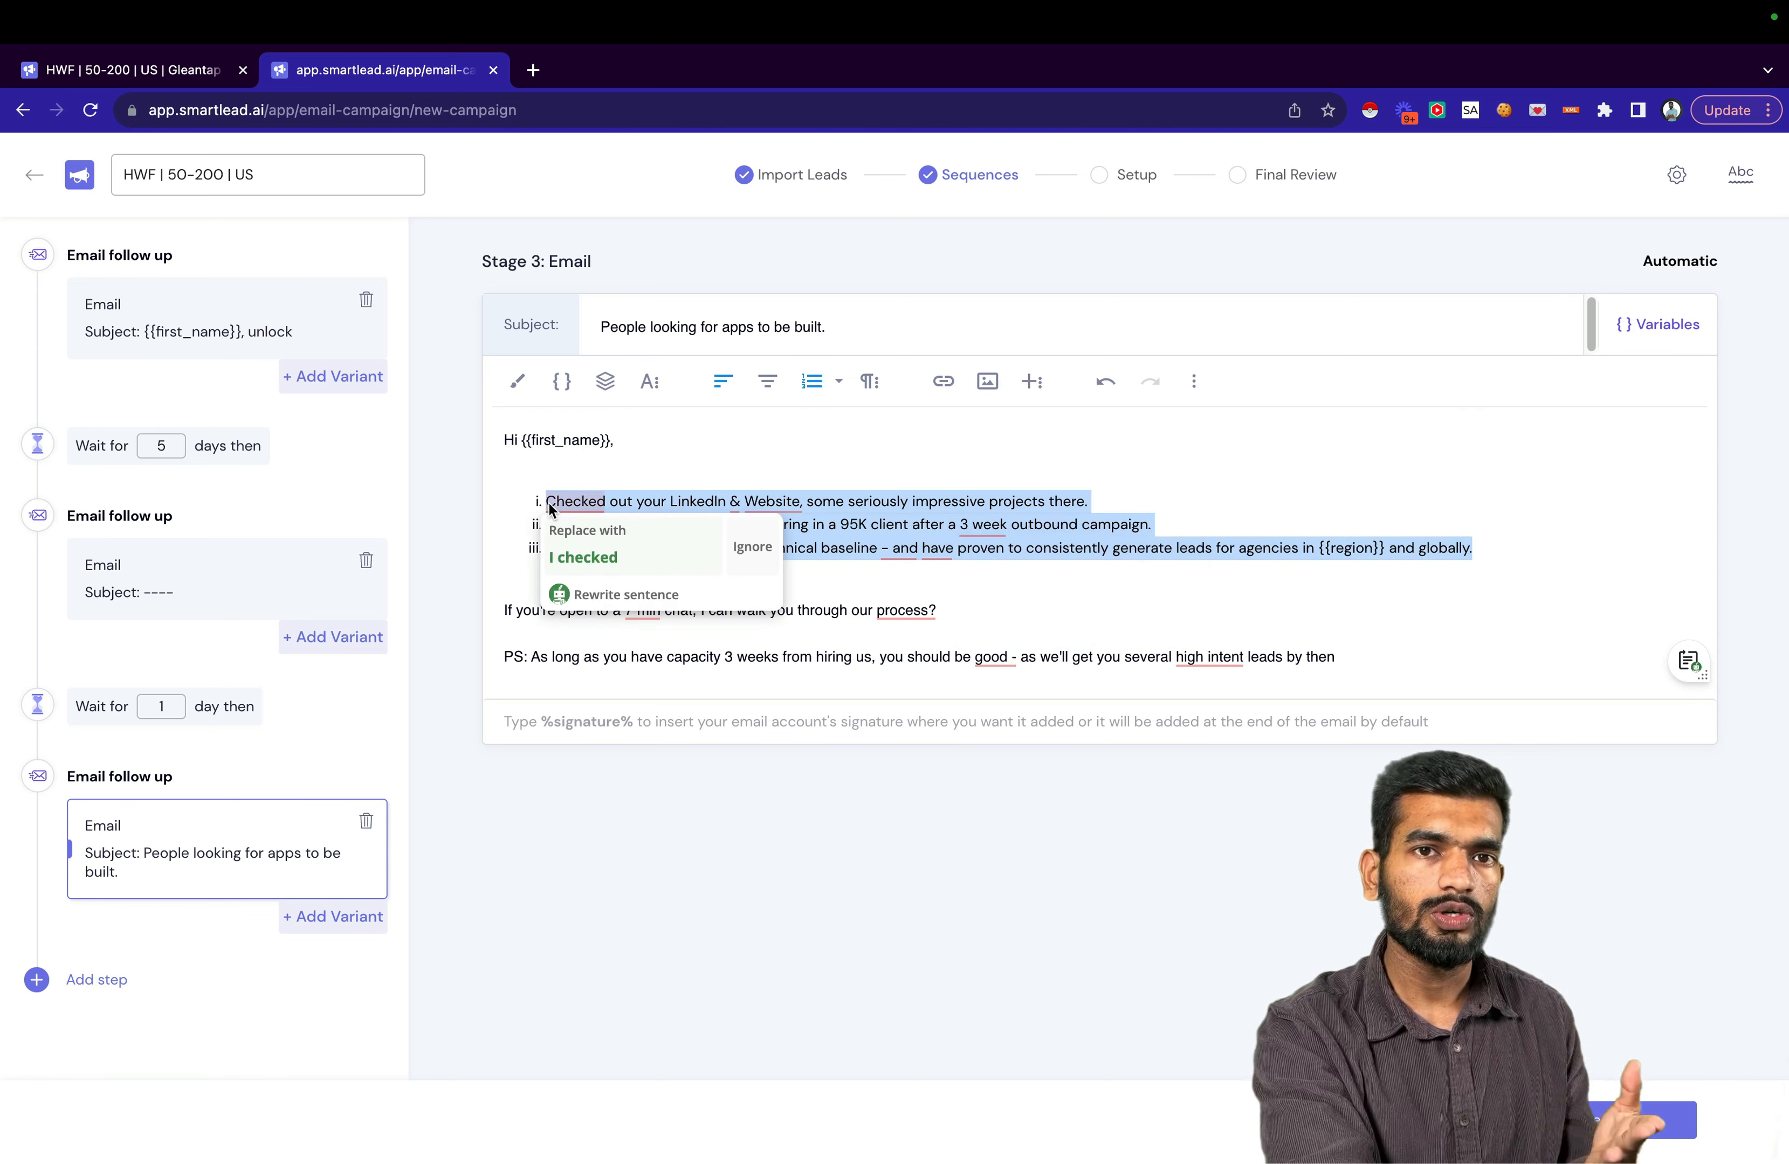
{"action": "left_click", "coordinate": [872, 383]}
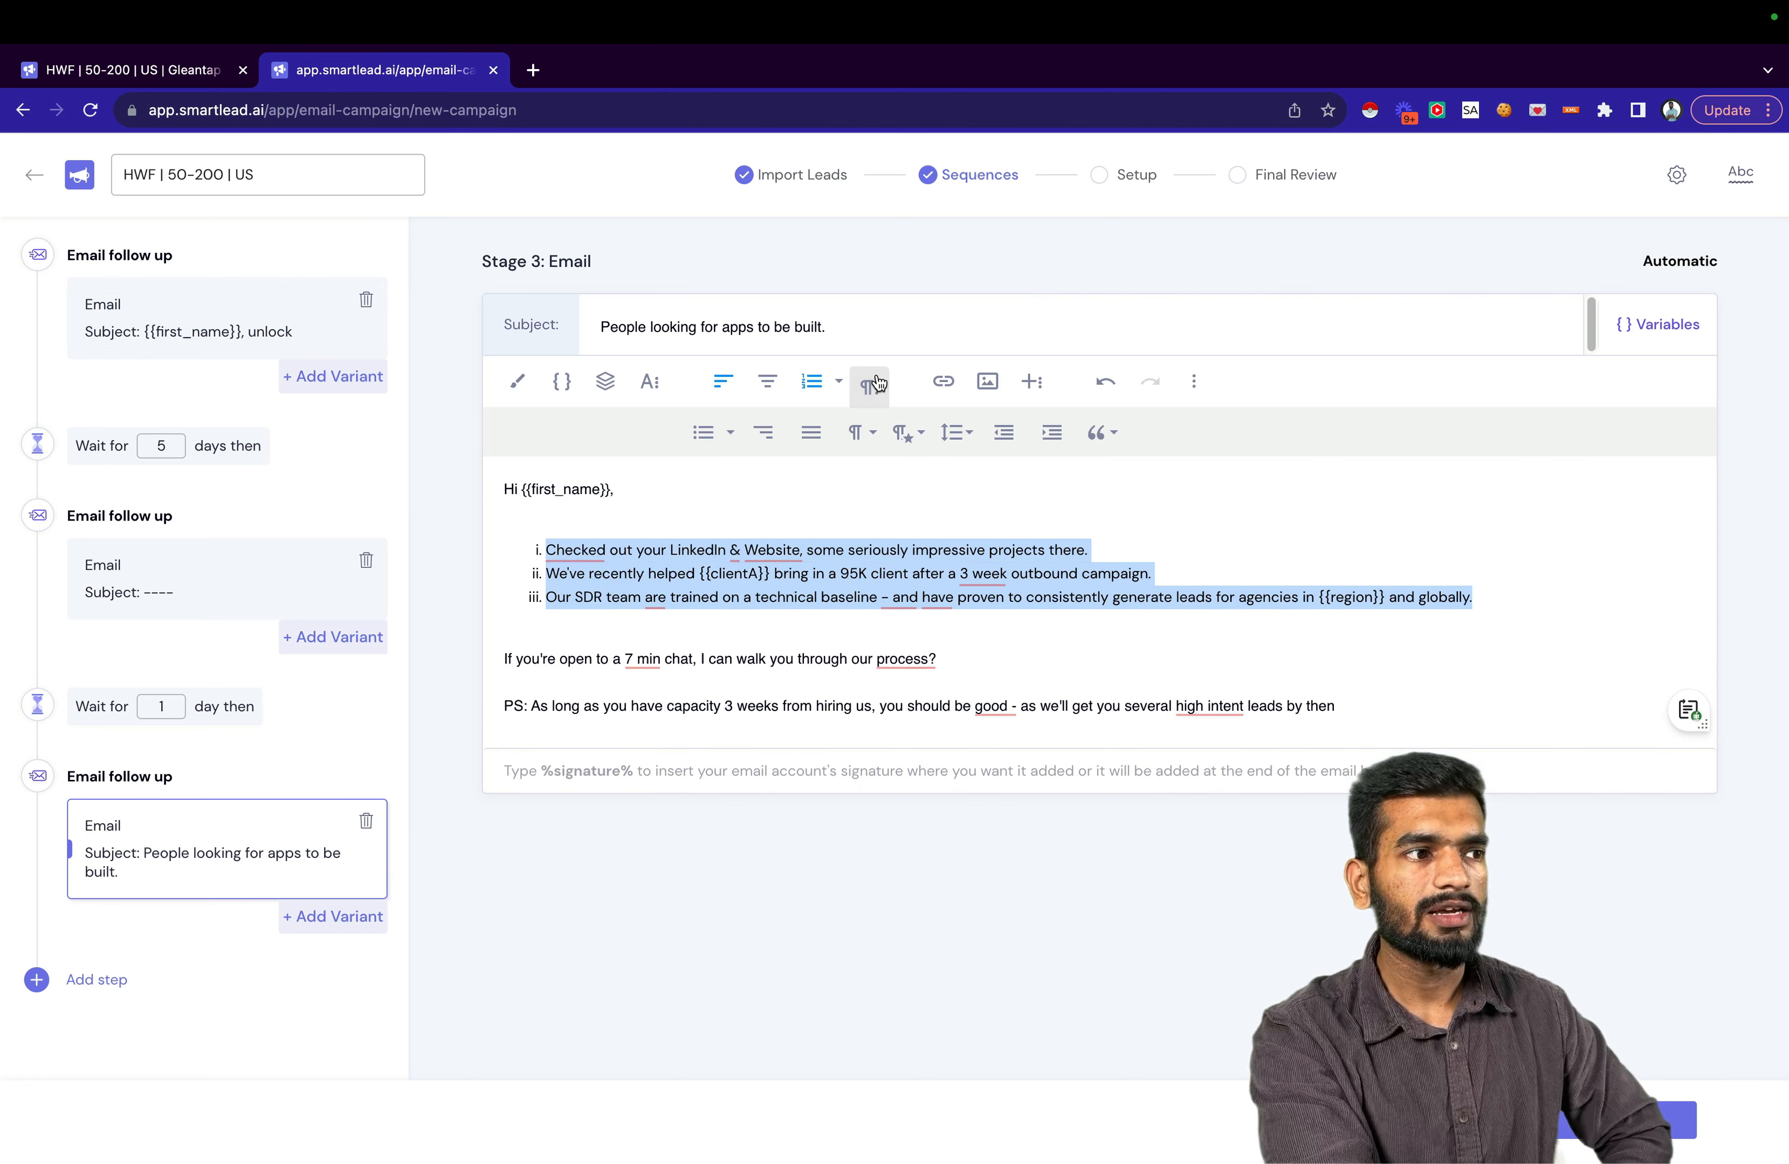
{"action": "left_click", "coordinate": [701, 437]}
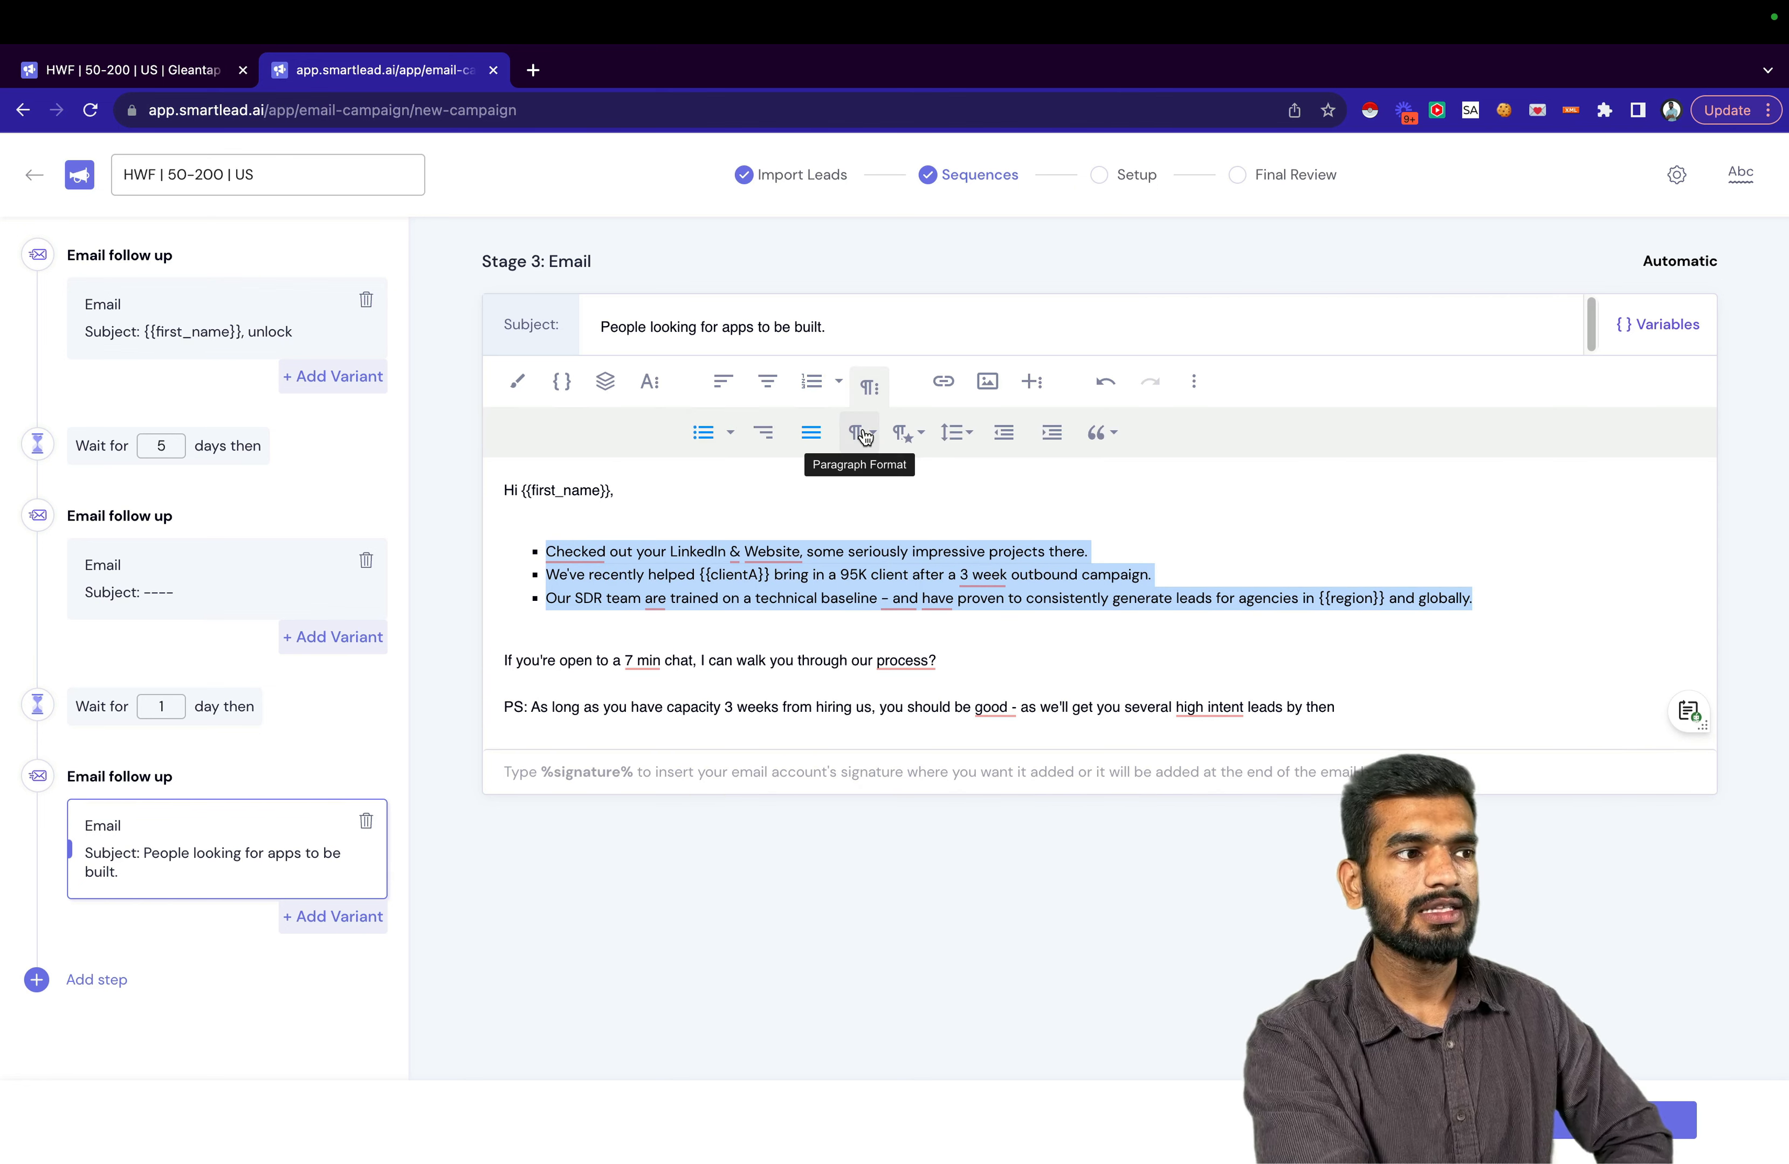
{"action": "left_click", "coordinate": [873, 470]}
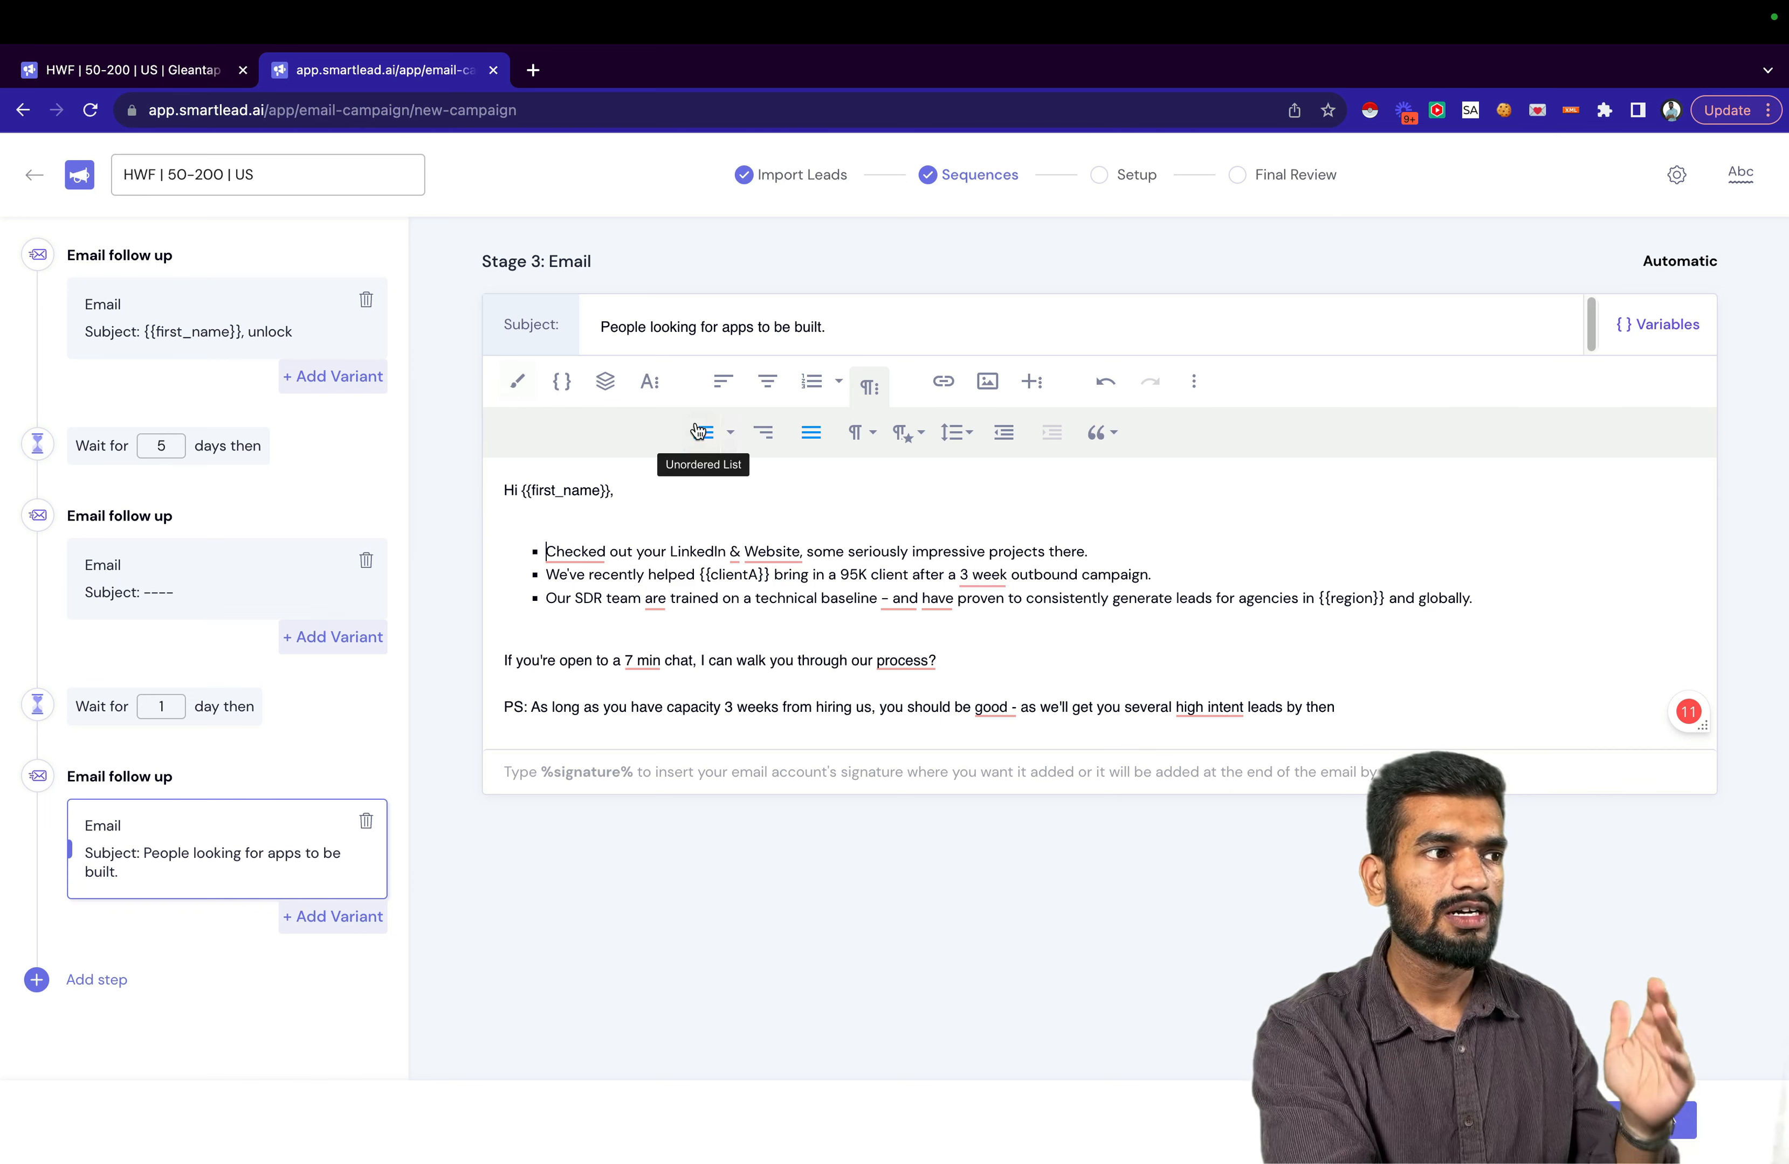
{"action": "left_click", "coordinate": [869, 386]}
Examine the link insertion options for the third email's body, including the URL, text and open-in-new-tab settings.
{"action": "left_click", "coordinate": [941, 386]}
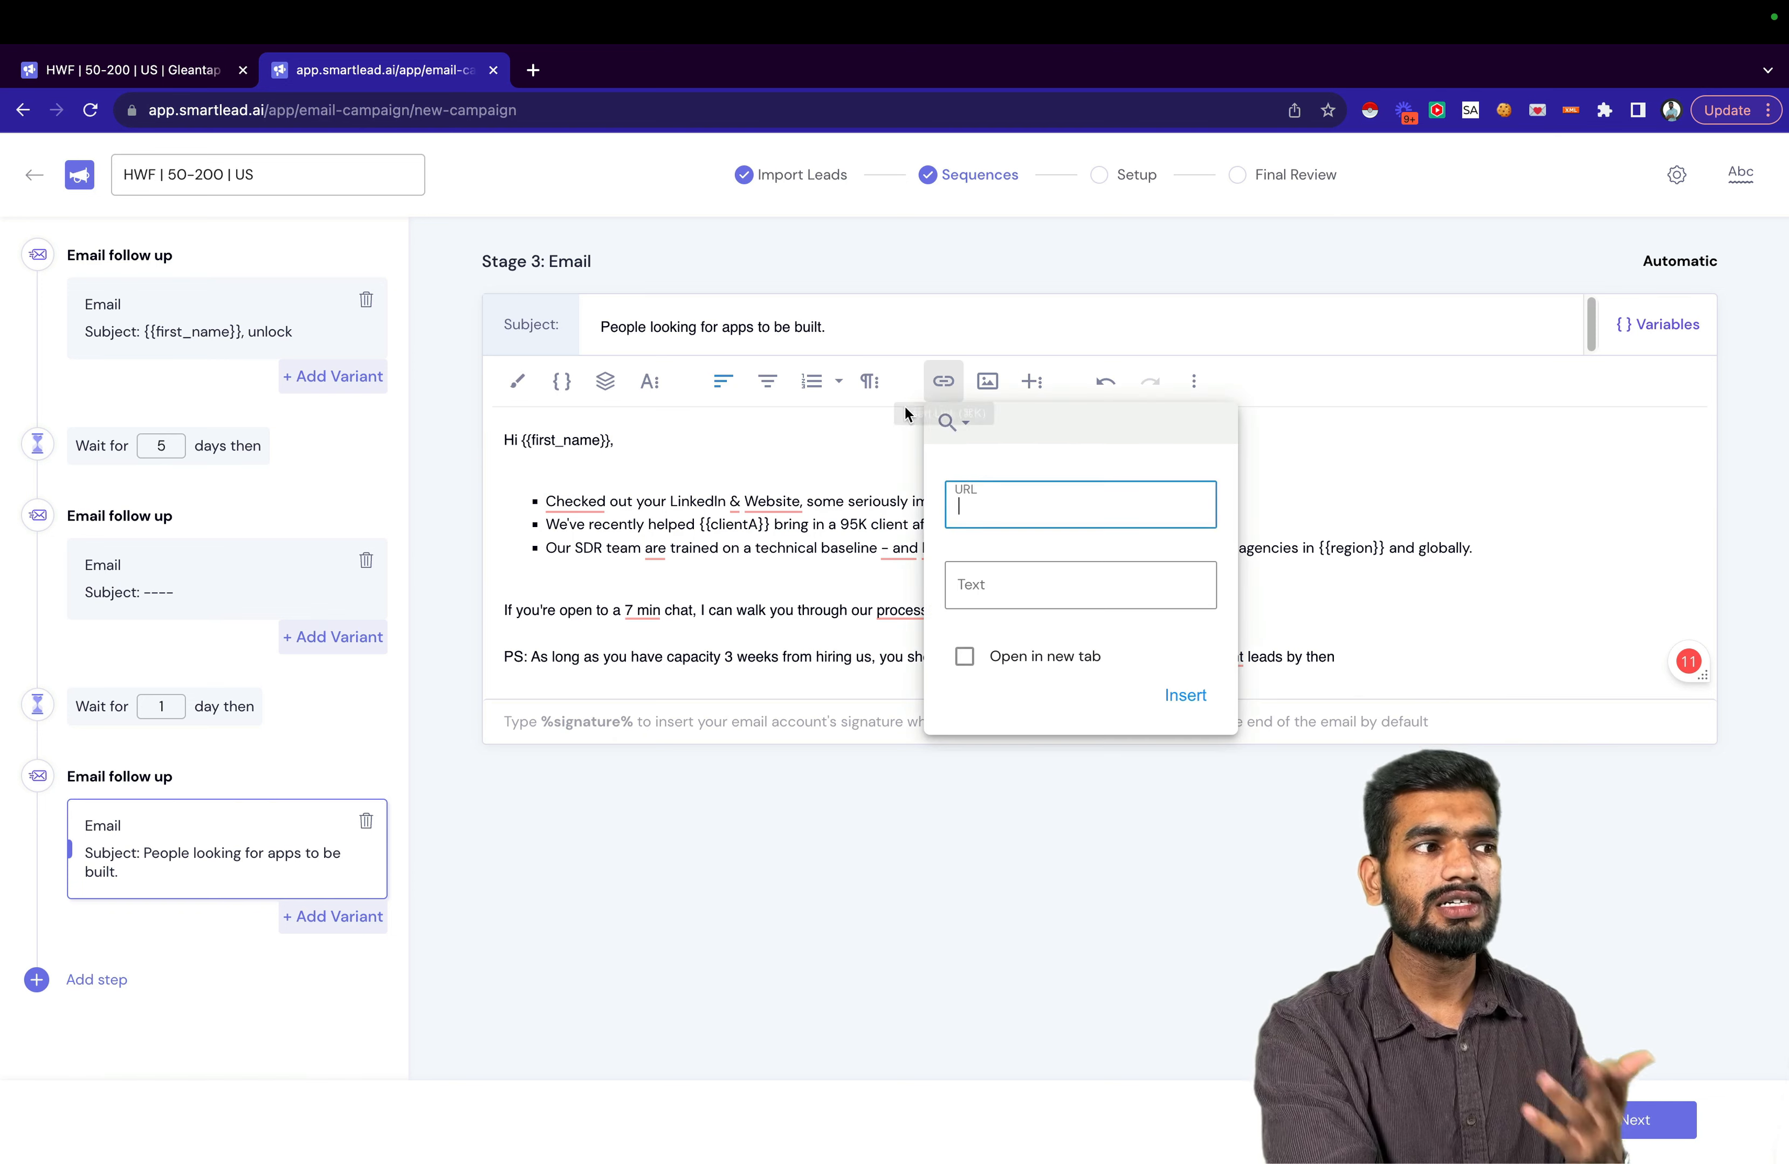
{"action": "left_click", "coordinate": [806, 501]}
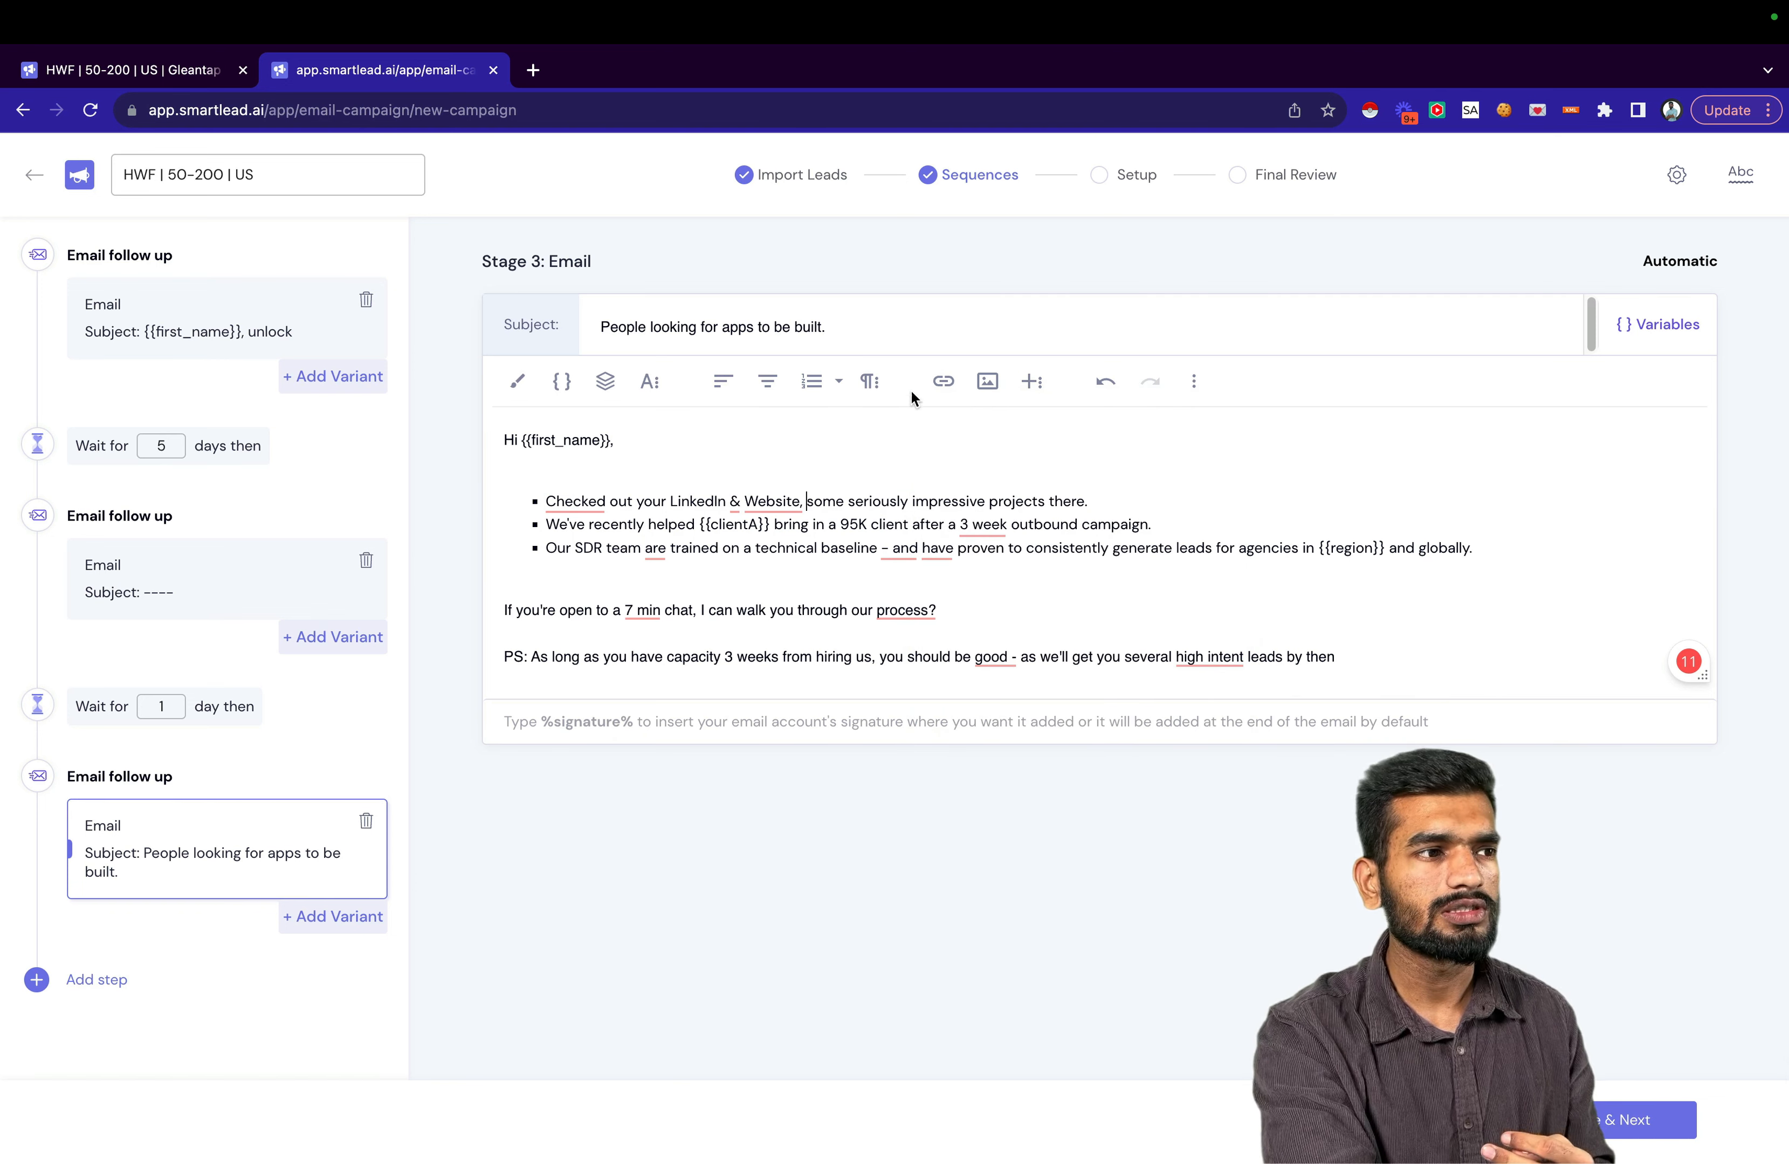
{"action": "left_click", "coordinate": [942, 381]}
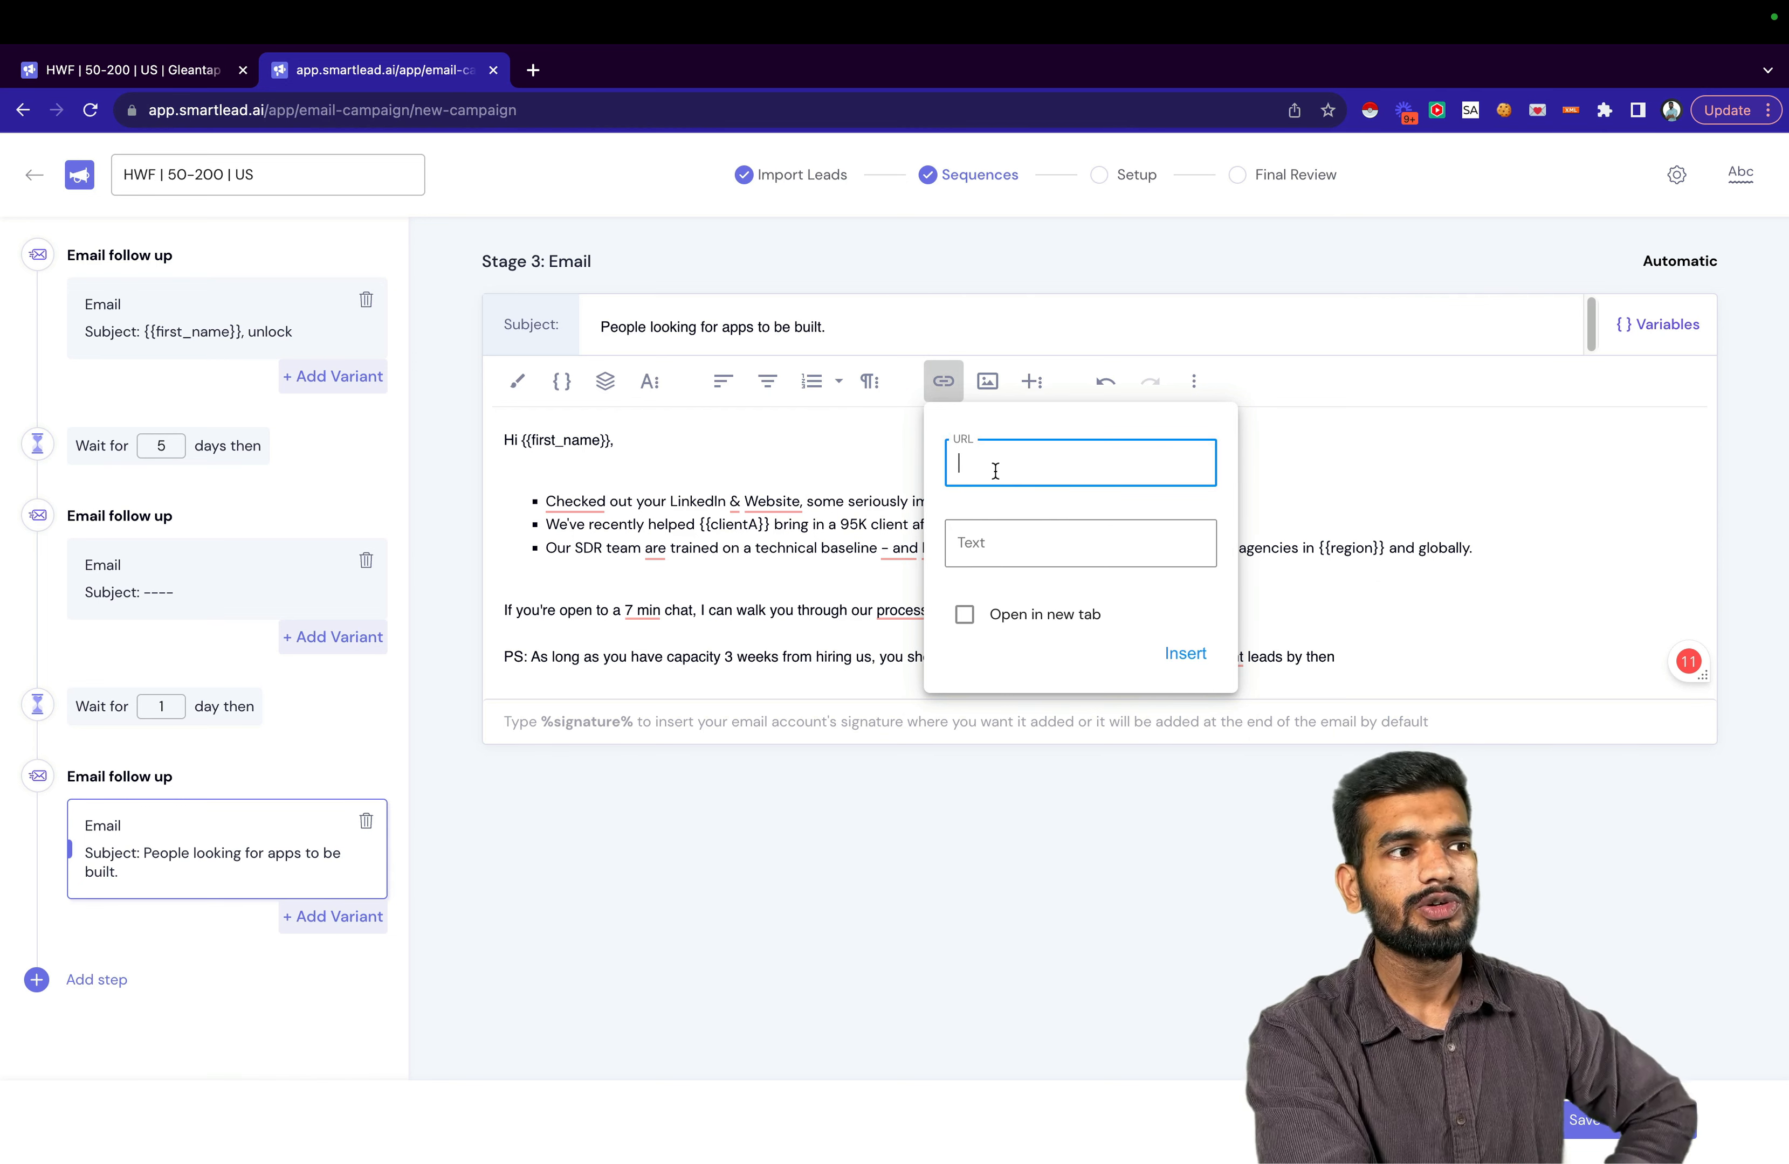
{"action": "left_click", "coordinate": [1055, 556]}
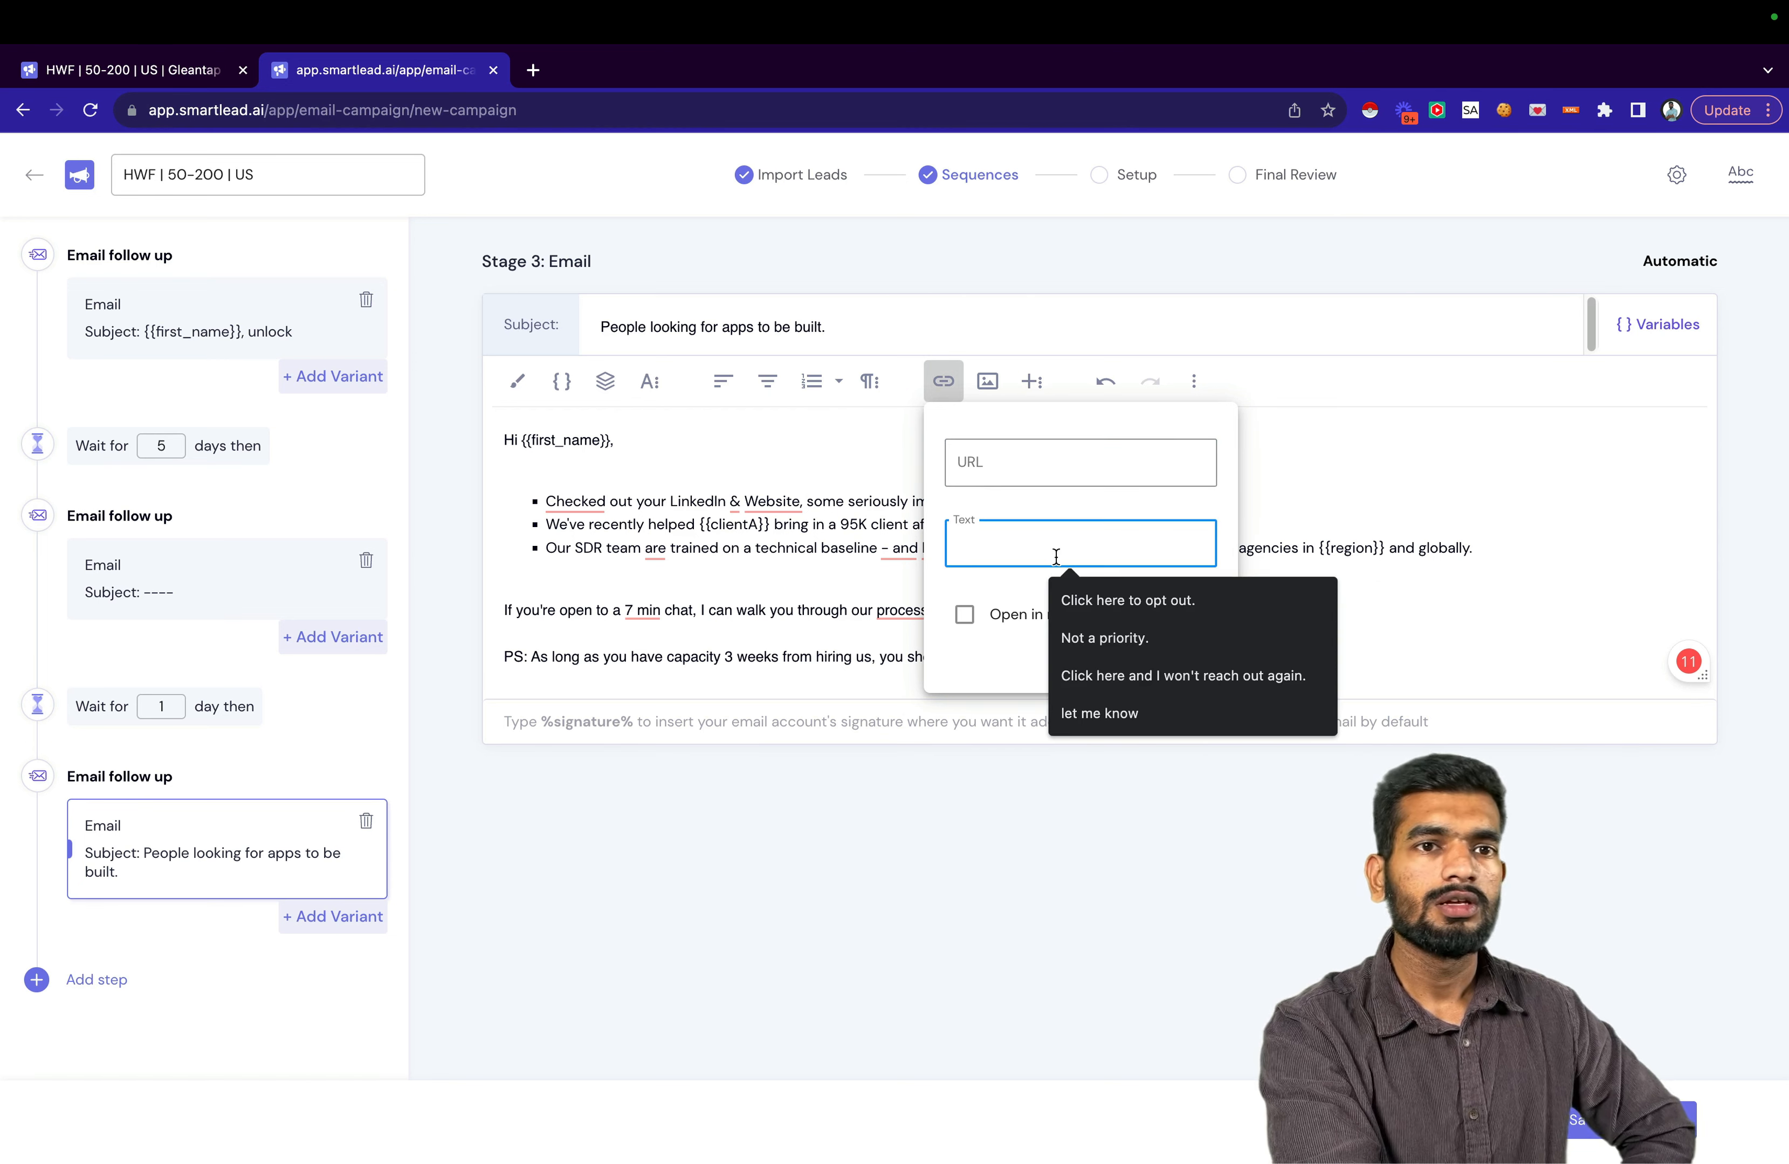
{"action": "left_click", "coordinate": [1020, 594]}
{"action": "left_click", "coordinate": [1254, 584]}
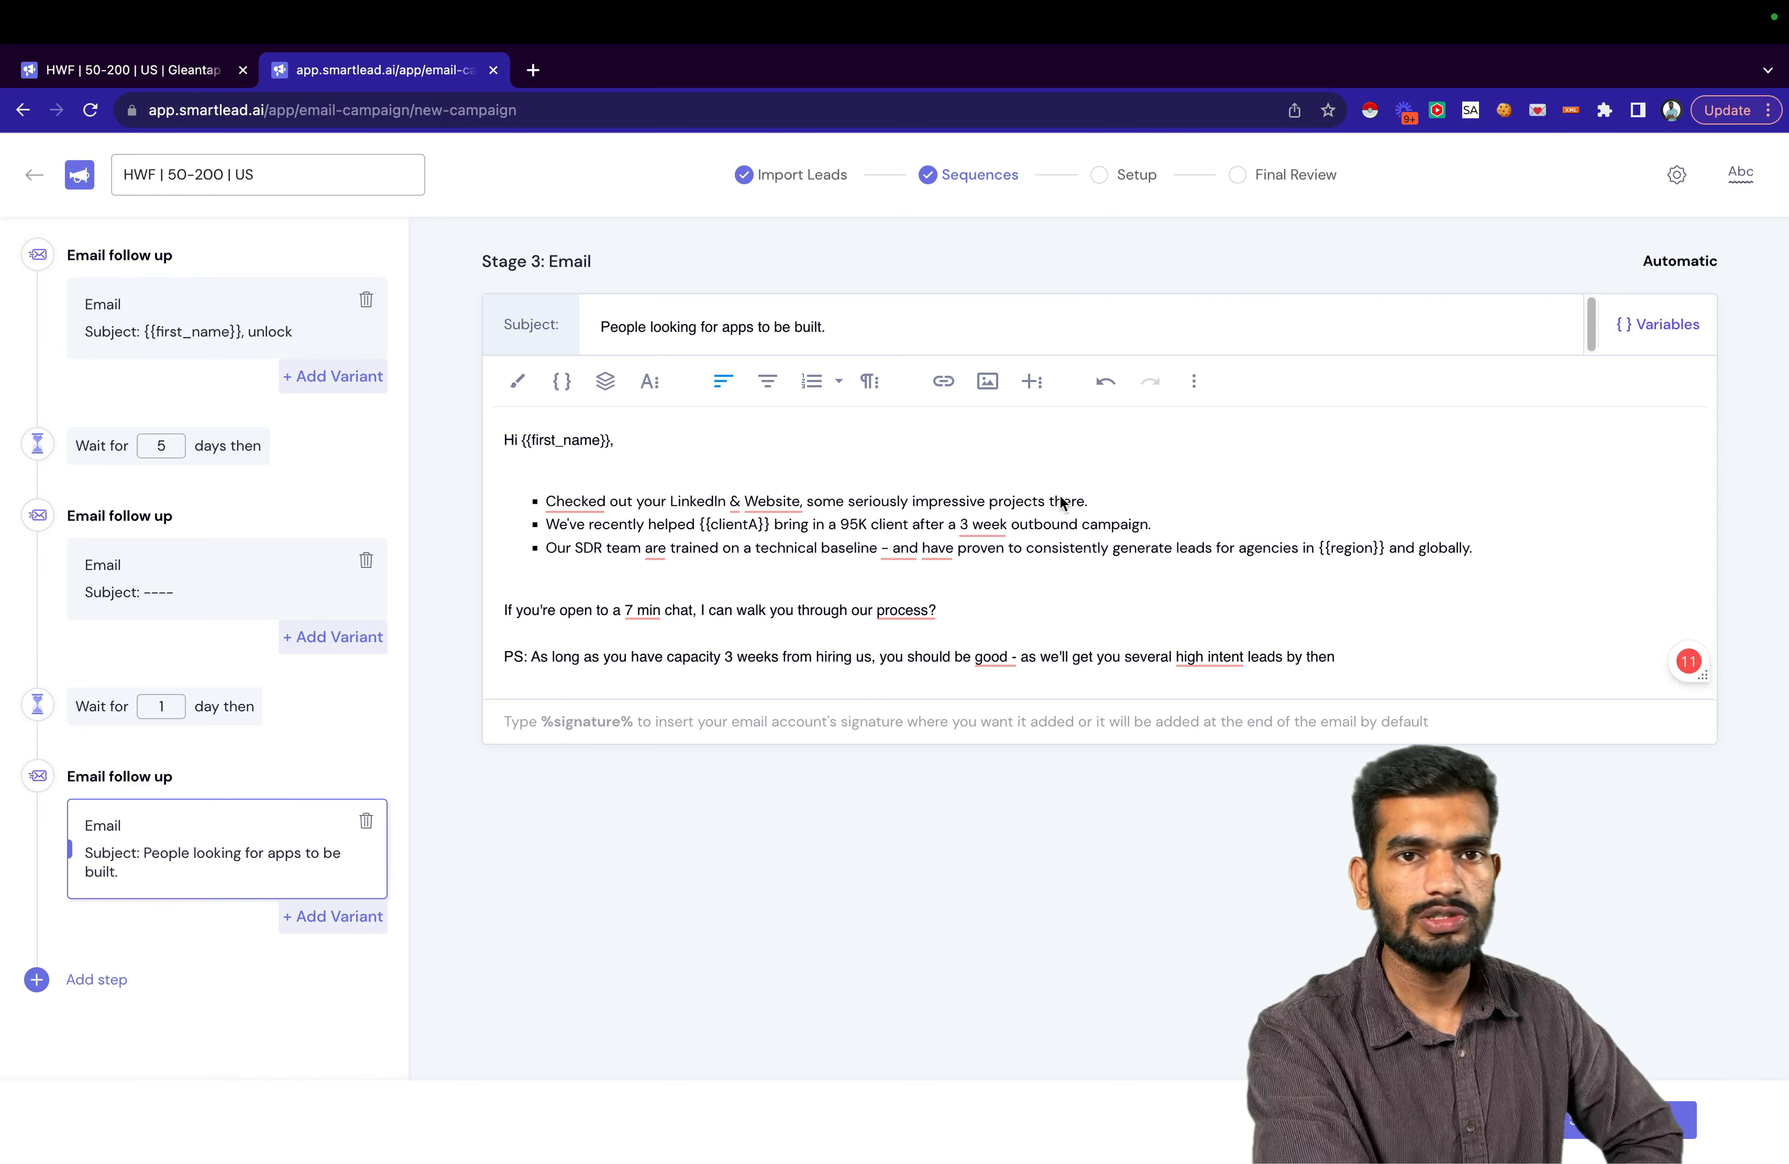
Insert the copied Giphy GIF into the third email's body by its URL, below the bullet list.
{"action": "left_click", "coordinate": [991, 385]}
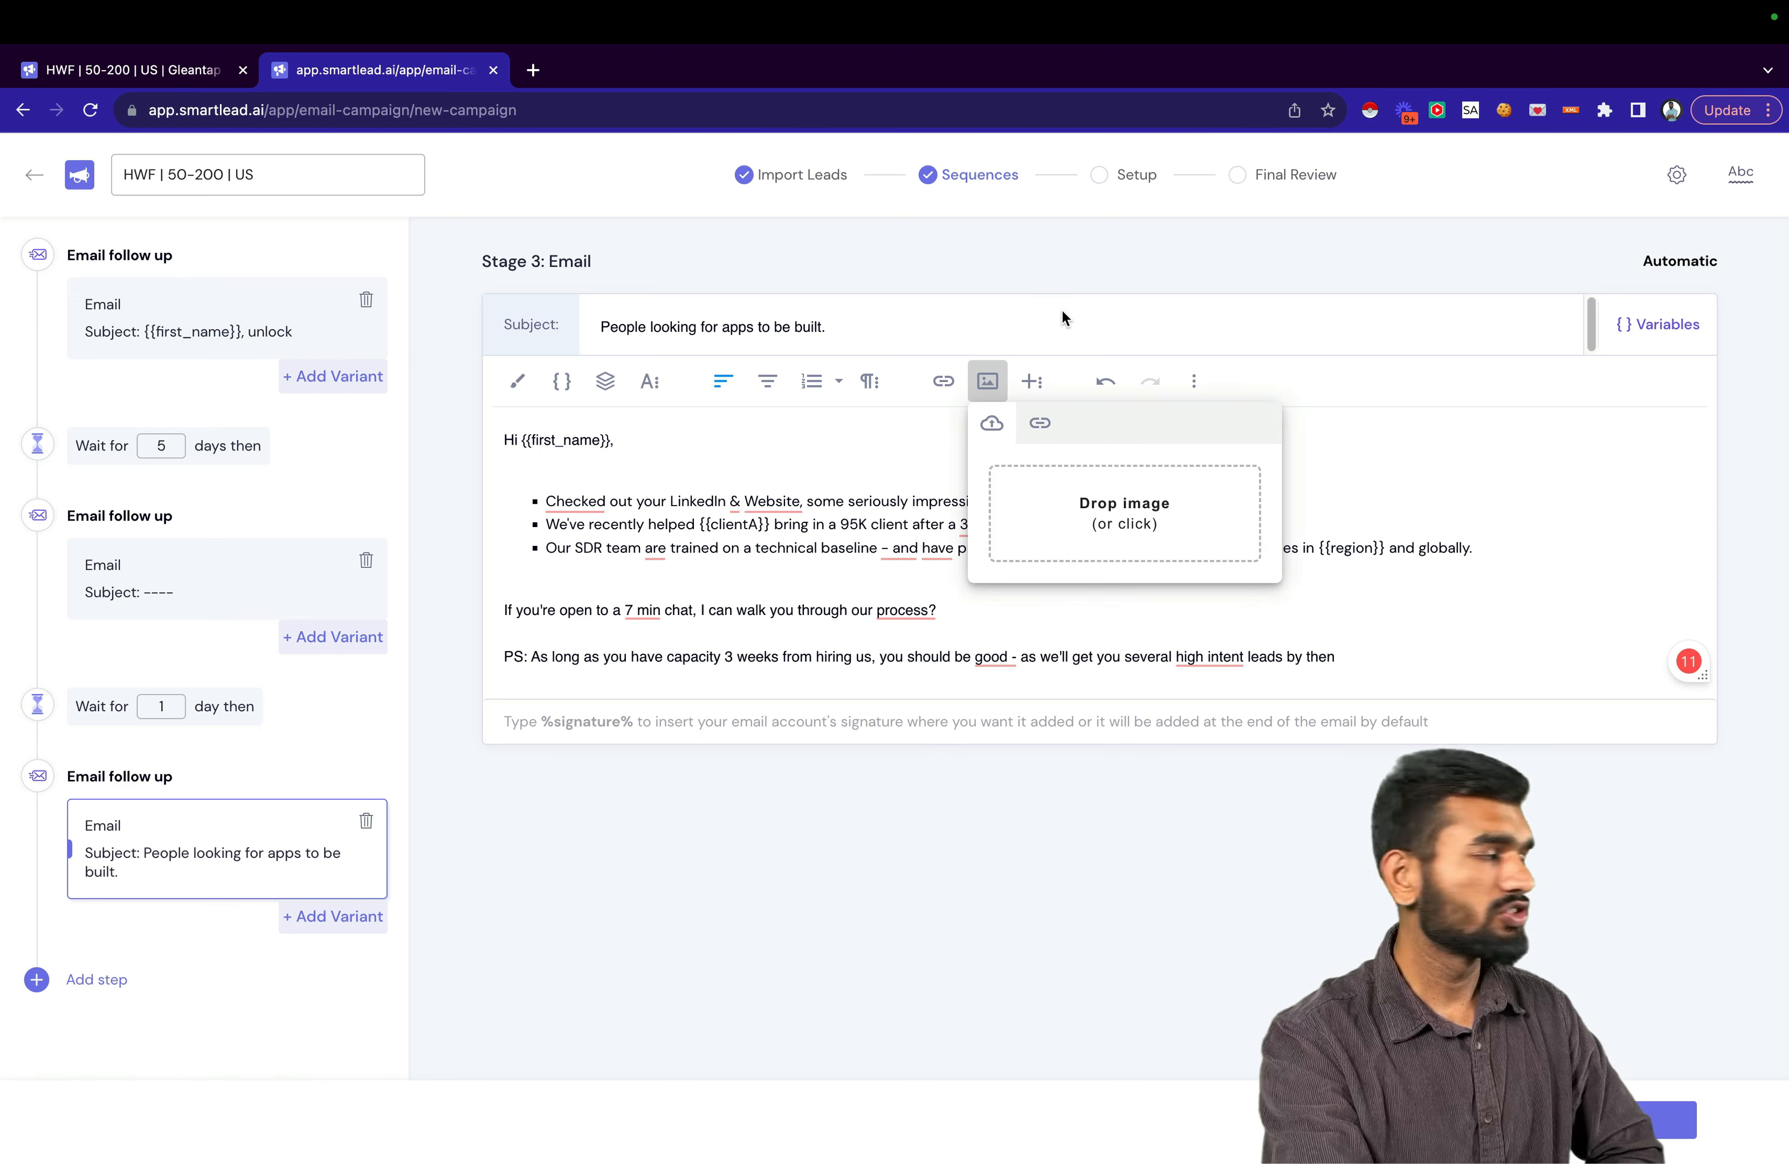
{"action": "left_click", "coordinate": [1040, 425]}
{"action": "key", "text": "super+v"}
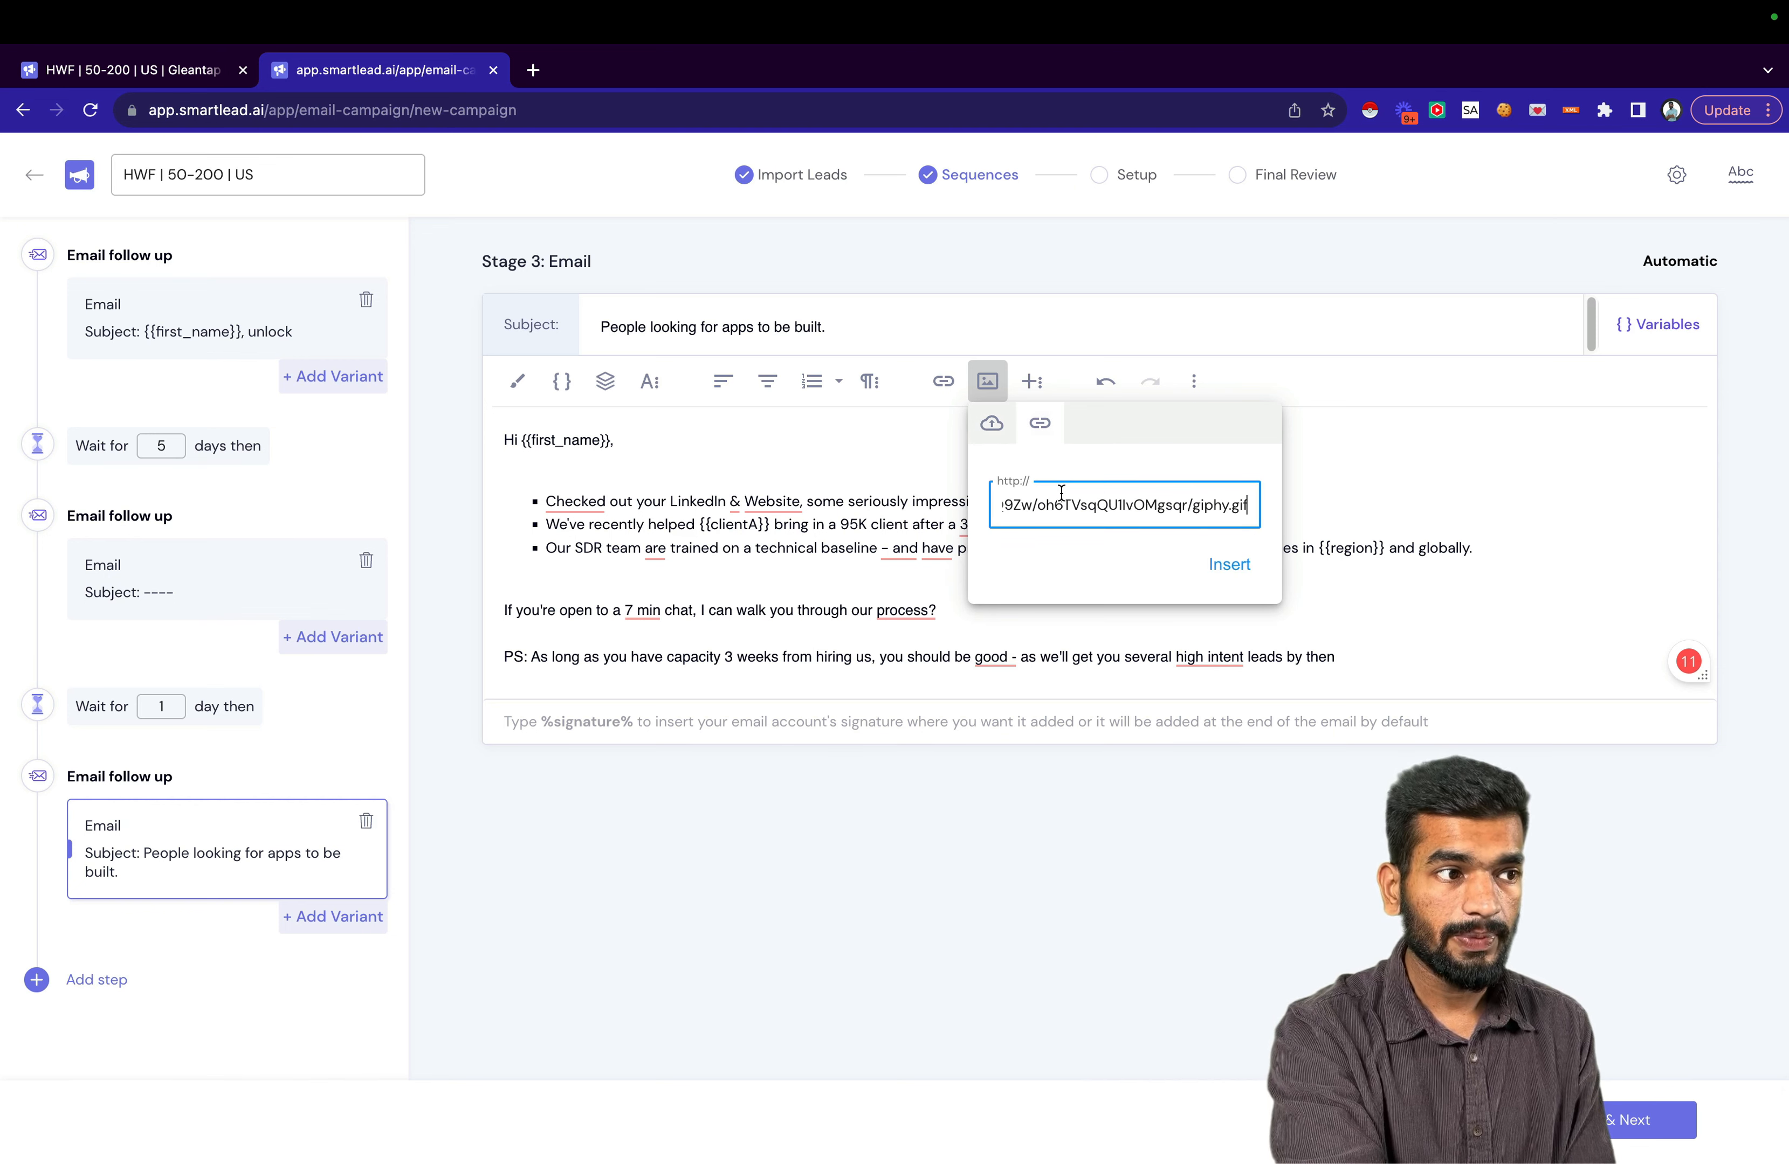
{"action": "left_click", "coordinate": [1225, 564]}
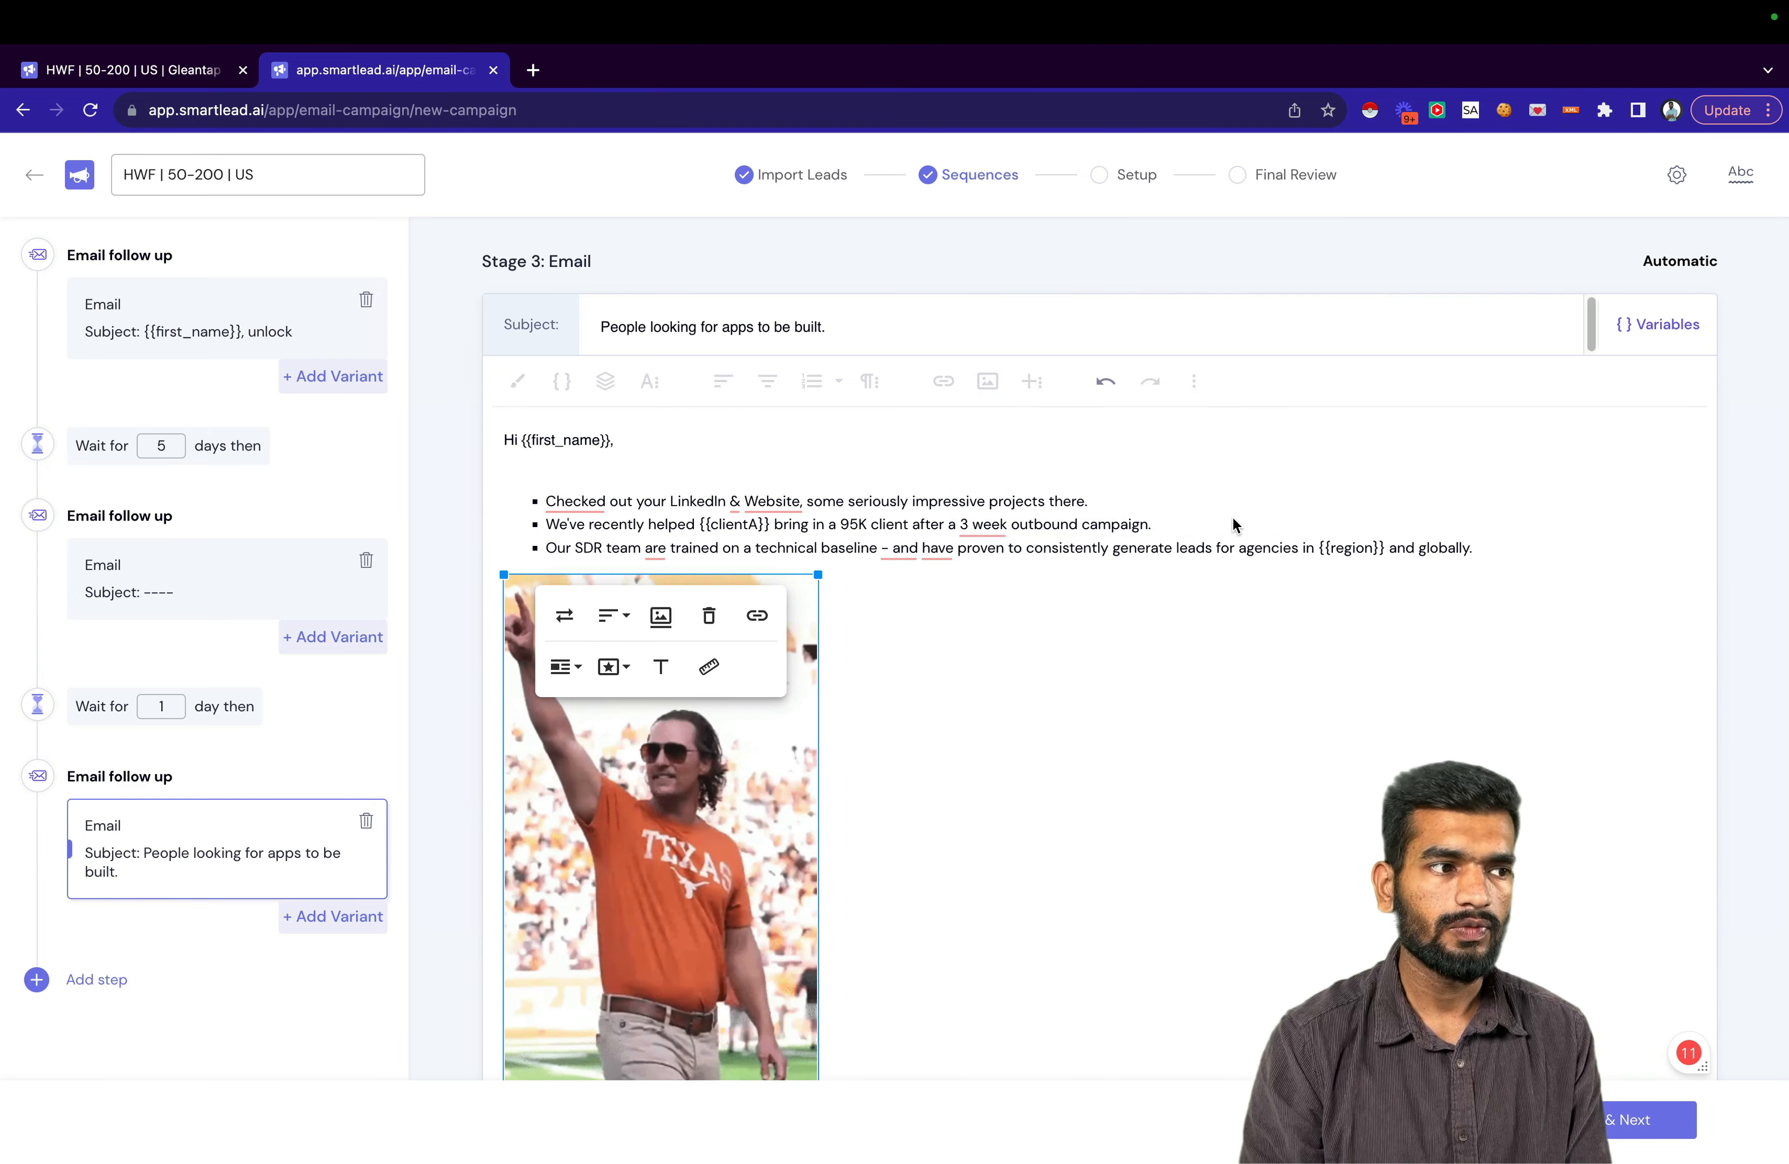
Shrink the inserted GIF proportionally to about 131 px wide.
{"action": "scroll", "coordinate": [985, 636], "scroll_direction": "down", "scroll_amount": 2}
{"action": "scroll", "coordinate": [987, 639], "scroll_direction": "down", "scroll_amount": 2}
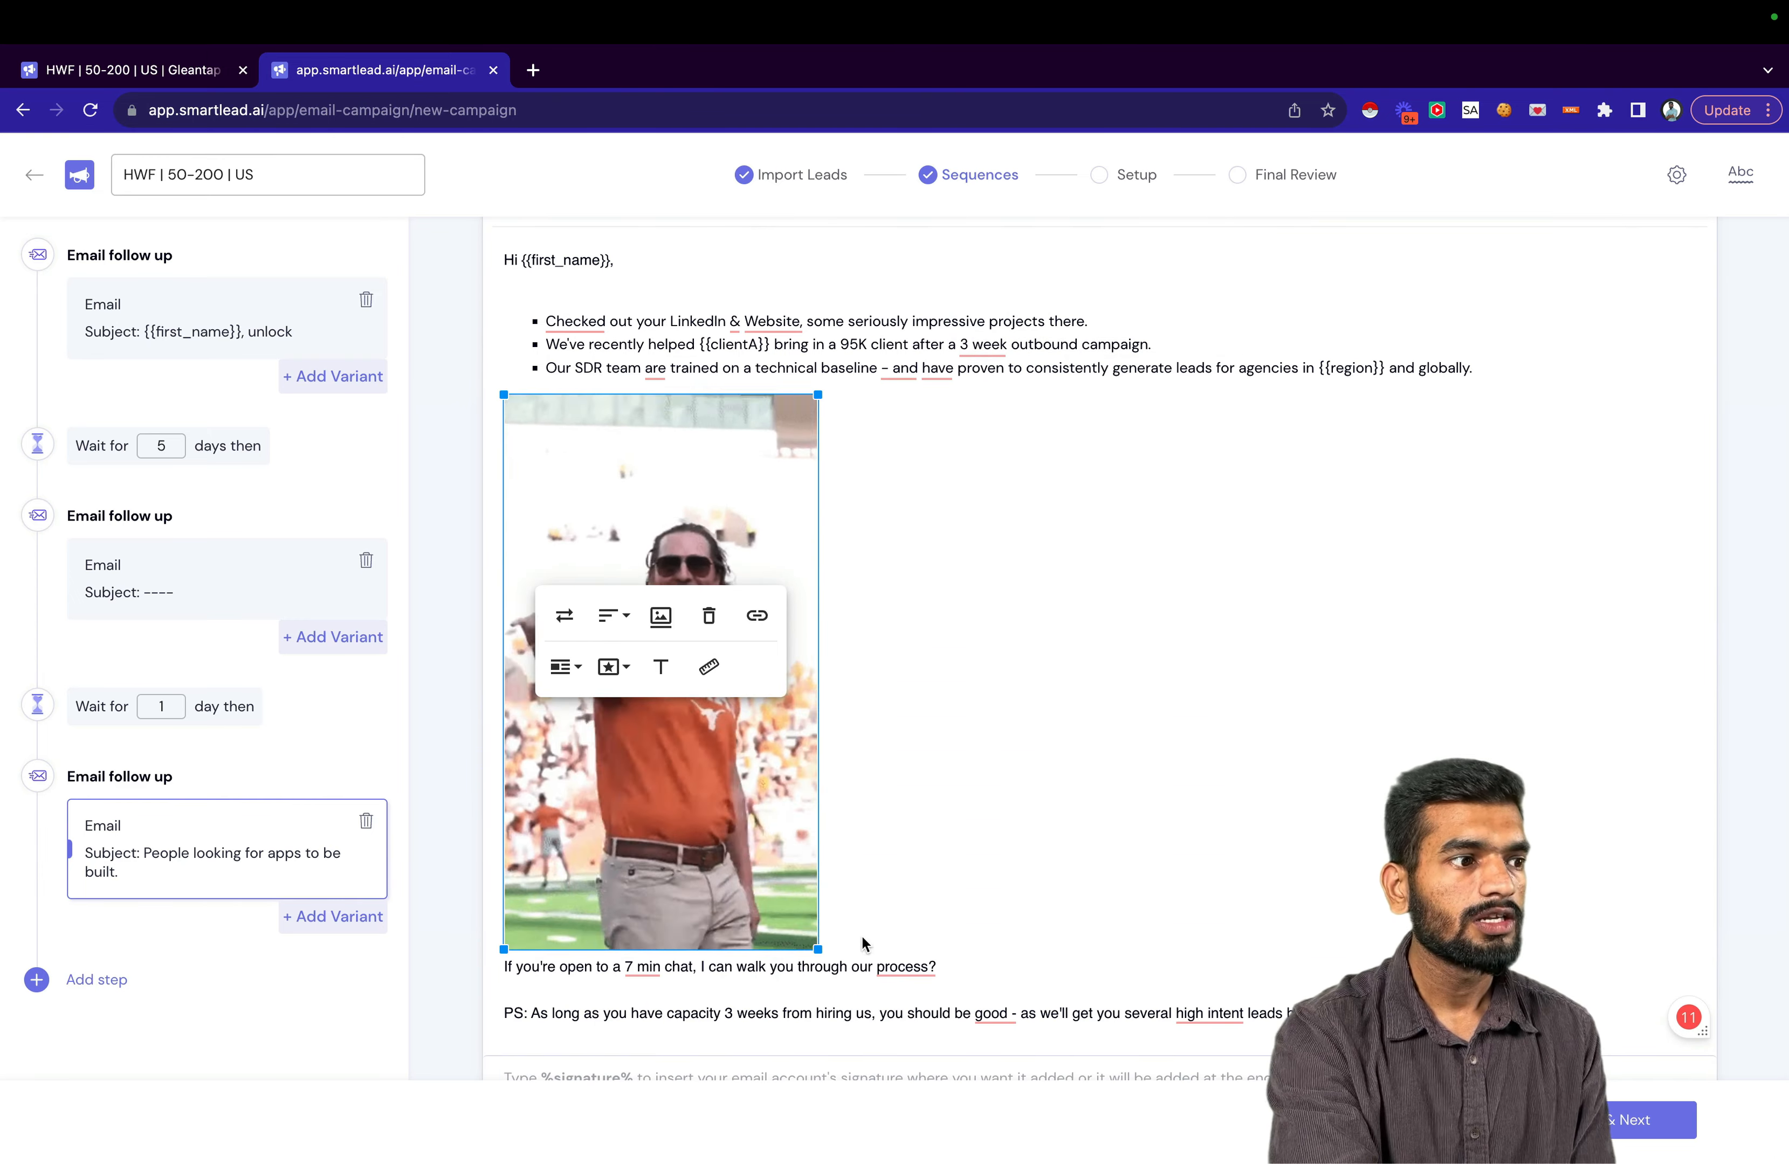
{"action": "left_click_drag", "start_coordinate": [818, 950], "coordinate": [641, 588]}
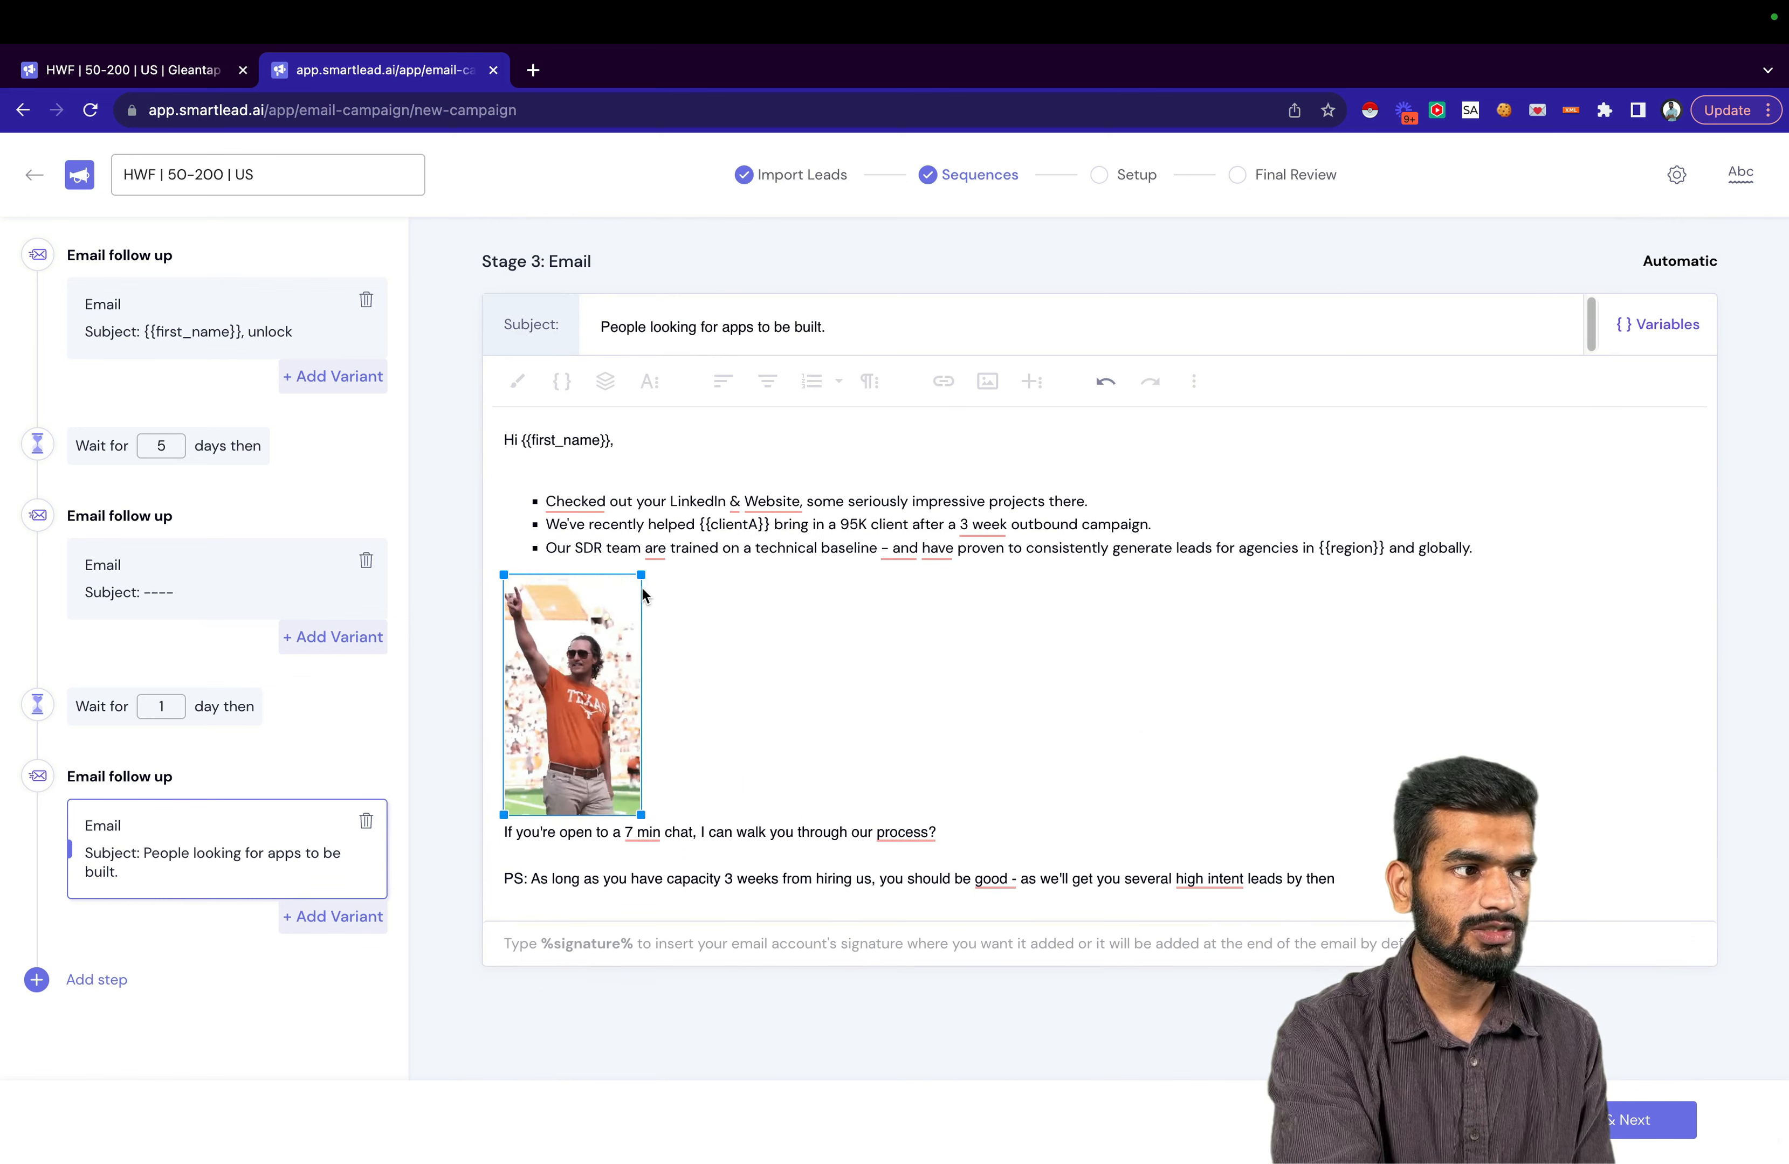
{"action": "left_click", "coordinate": [679, 747]}
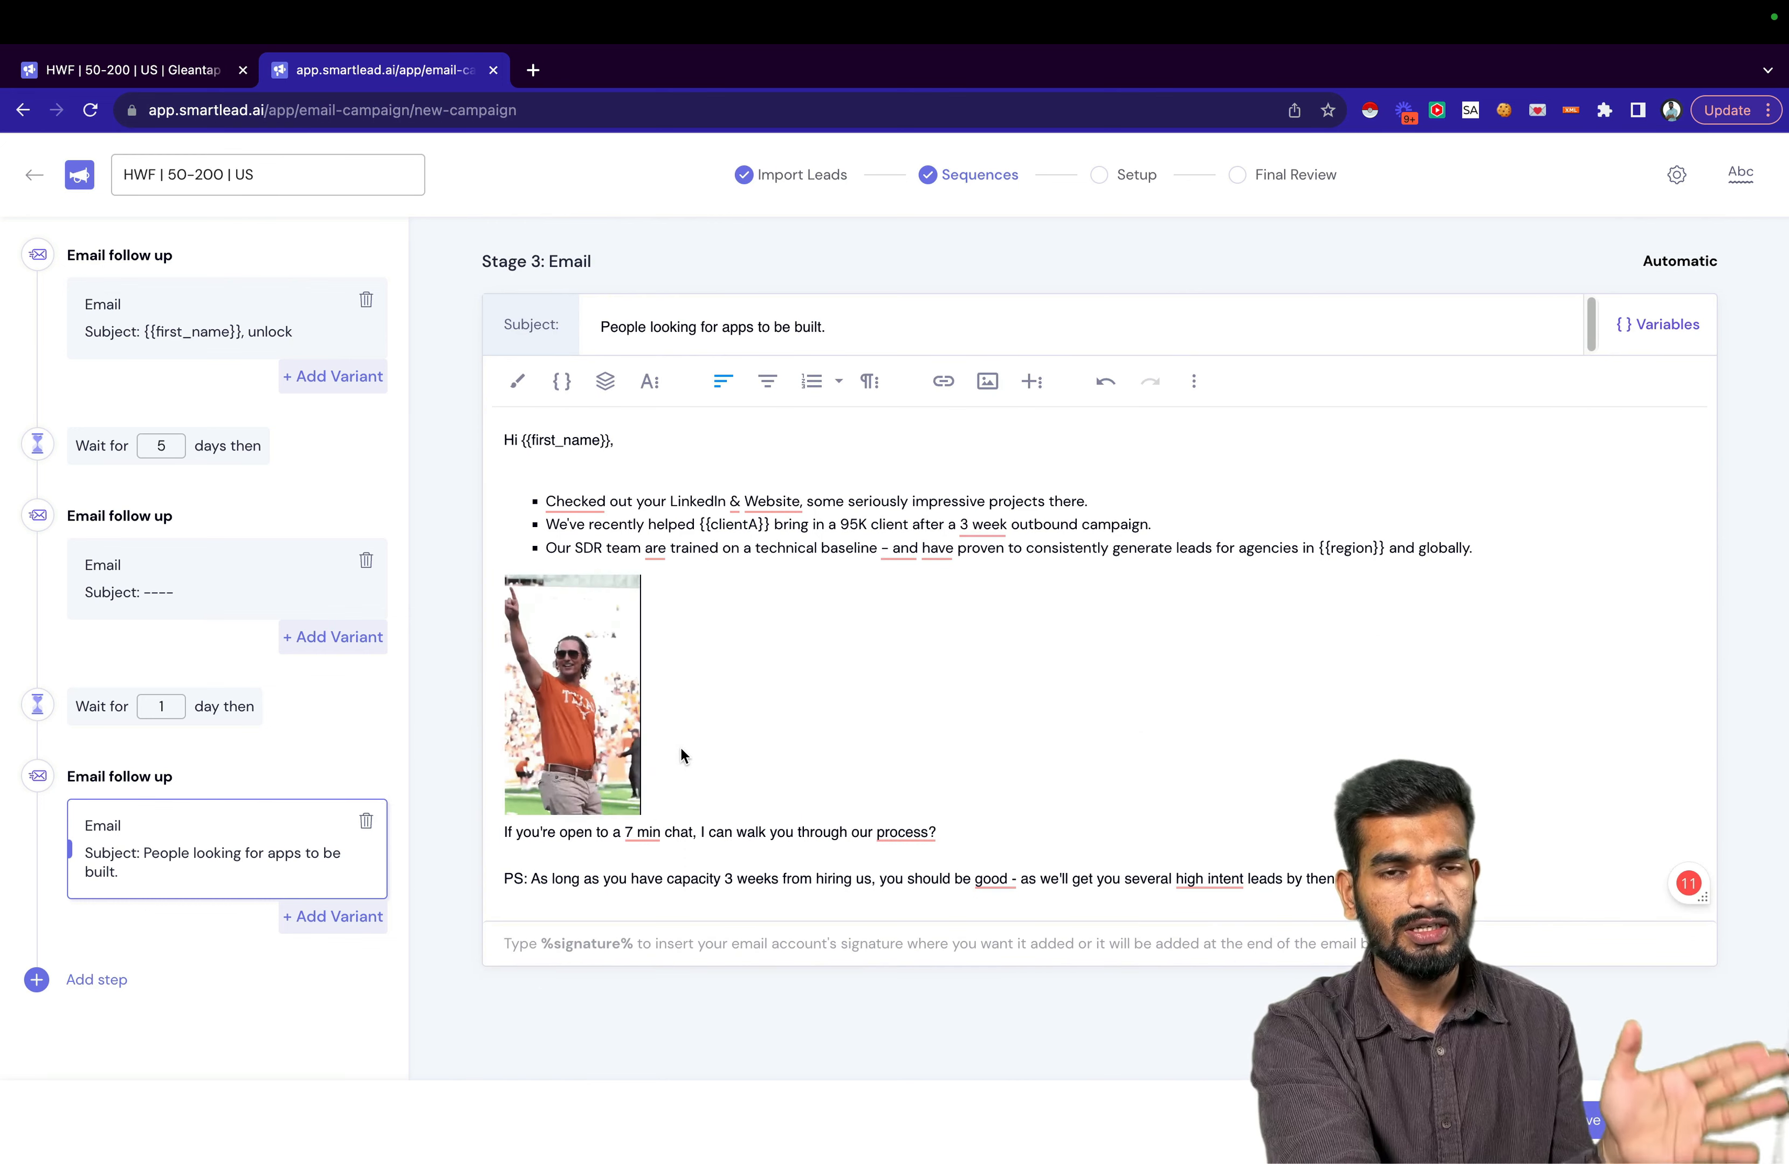
Delete the GIF from the third email's body and undo the deletion.
{"action": "left_click_drag", "start_coordinate": [621, 727], "coordinate": [647, 672]}
{"action": "left_click", "coordinate": [614, 637]}
{"action": "key", "text": "BackSpace"}
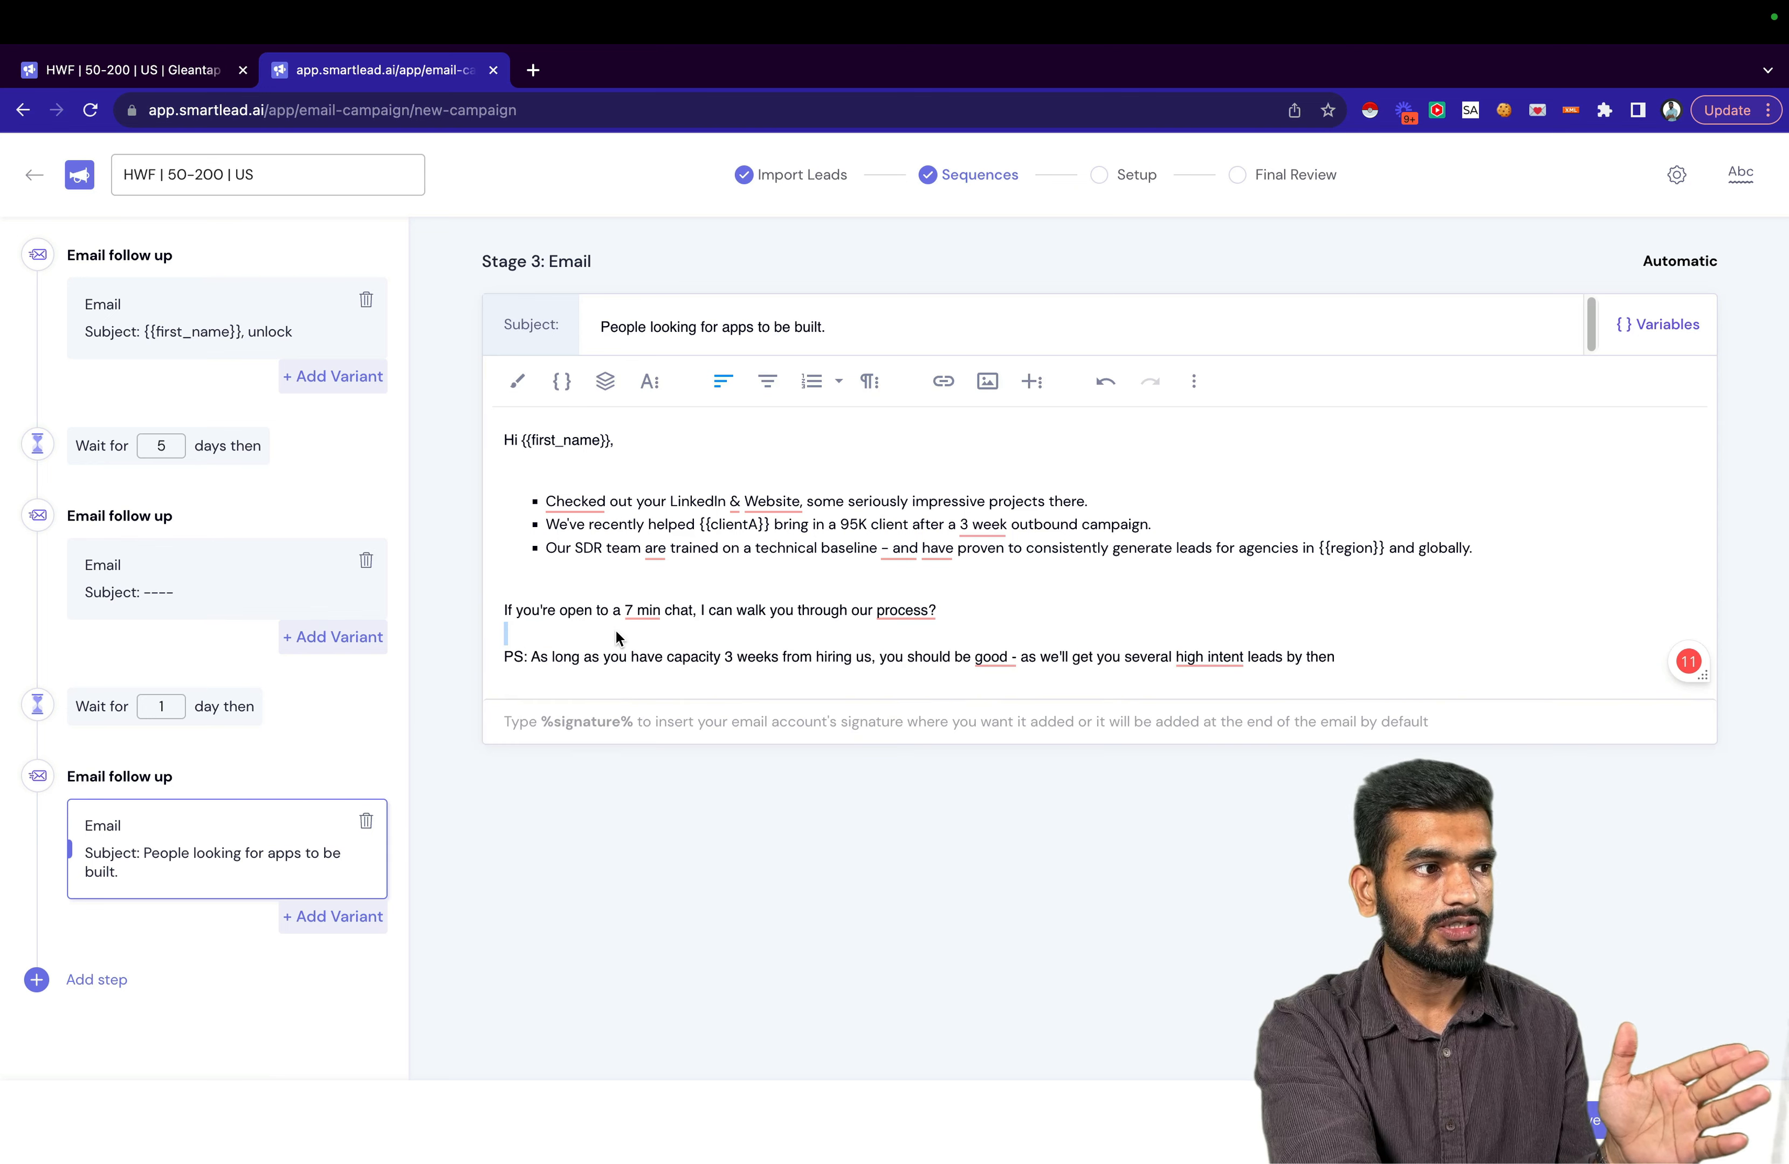
{"action": "key", "text": "super+z"}
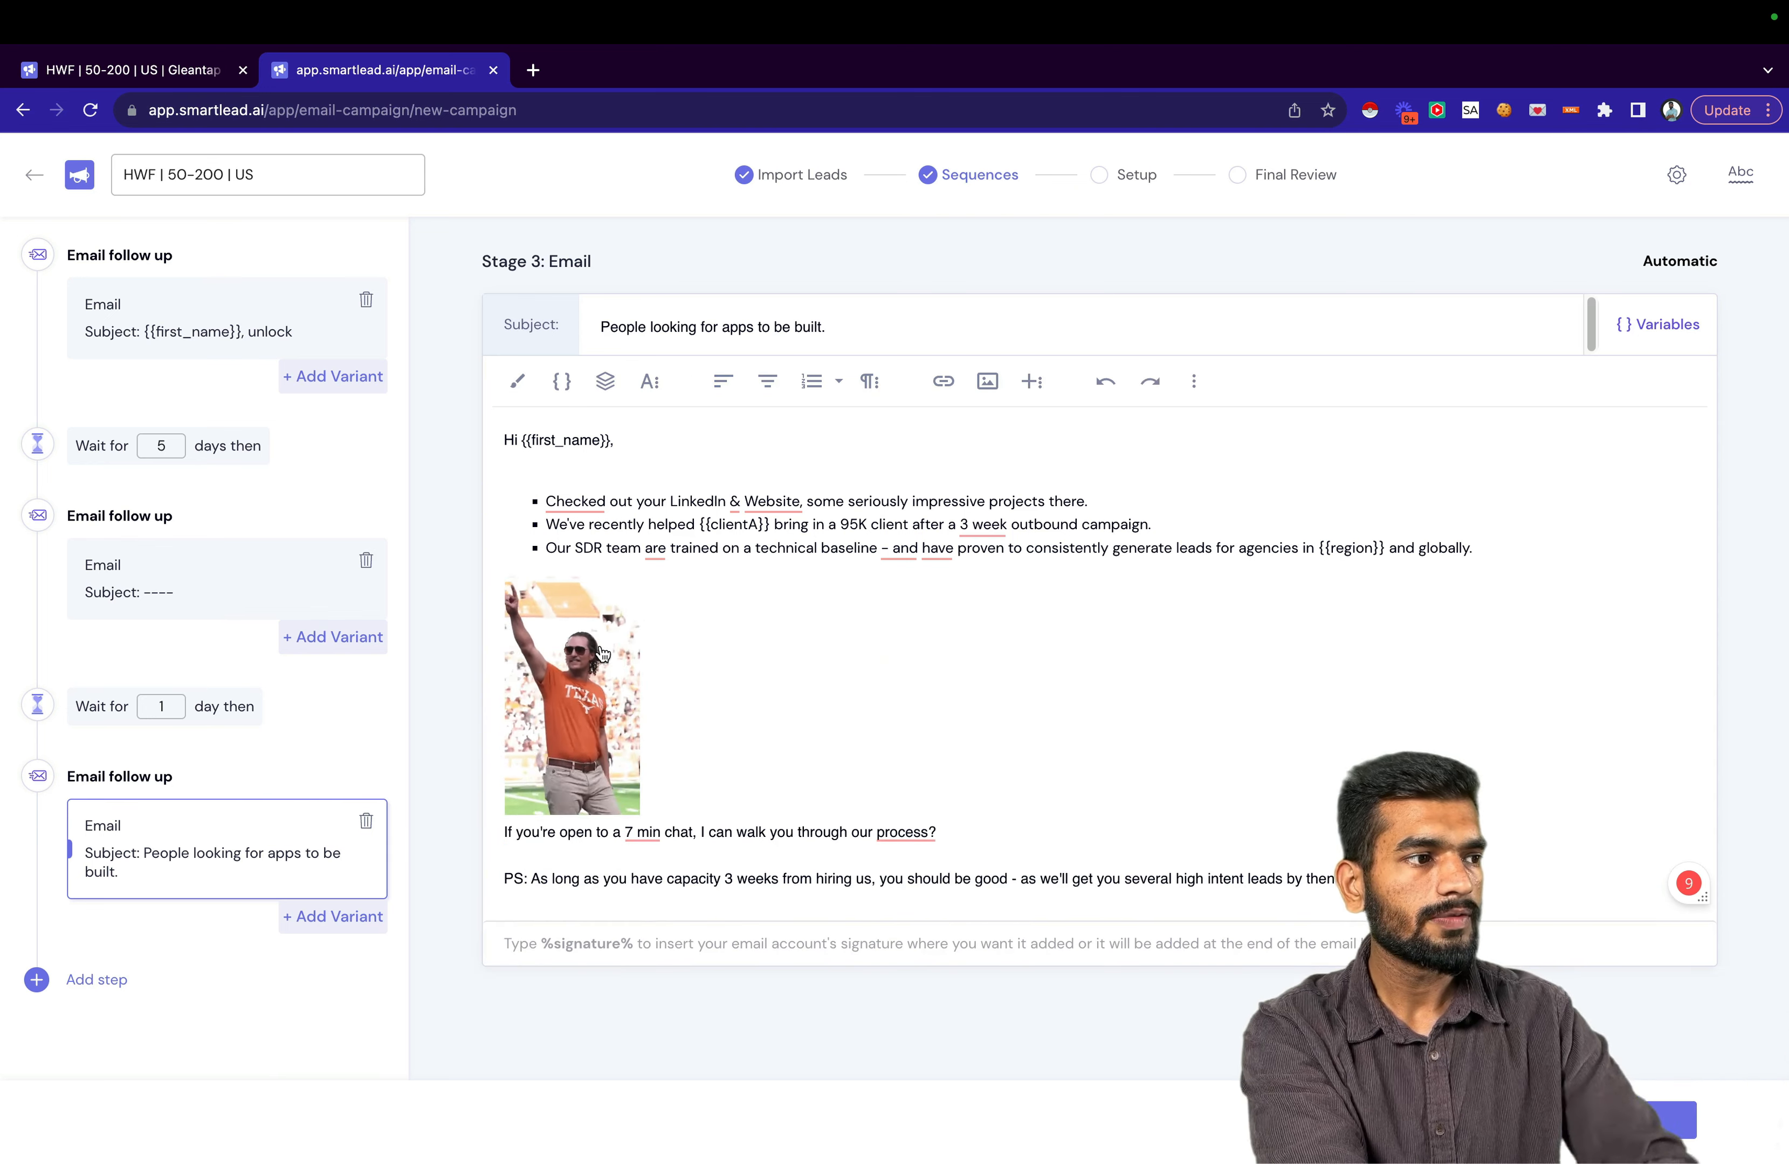
Examine the GIF's size settings, editing options and alignment choices.
{"action": "double_click", "coordinate": [603, 655]}
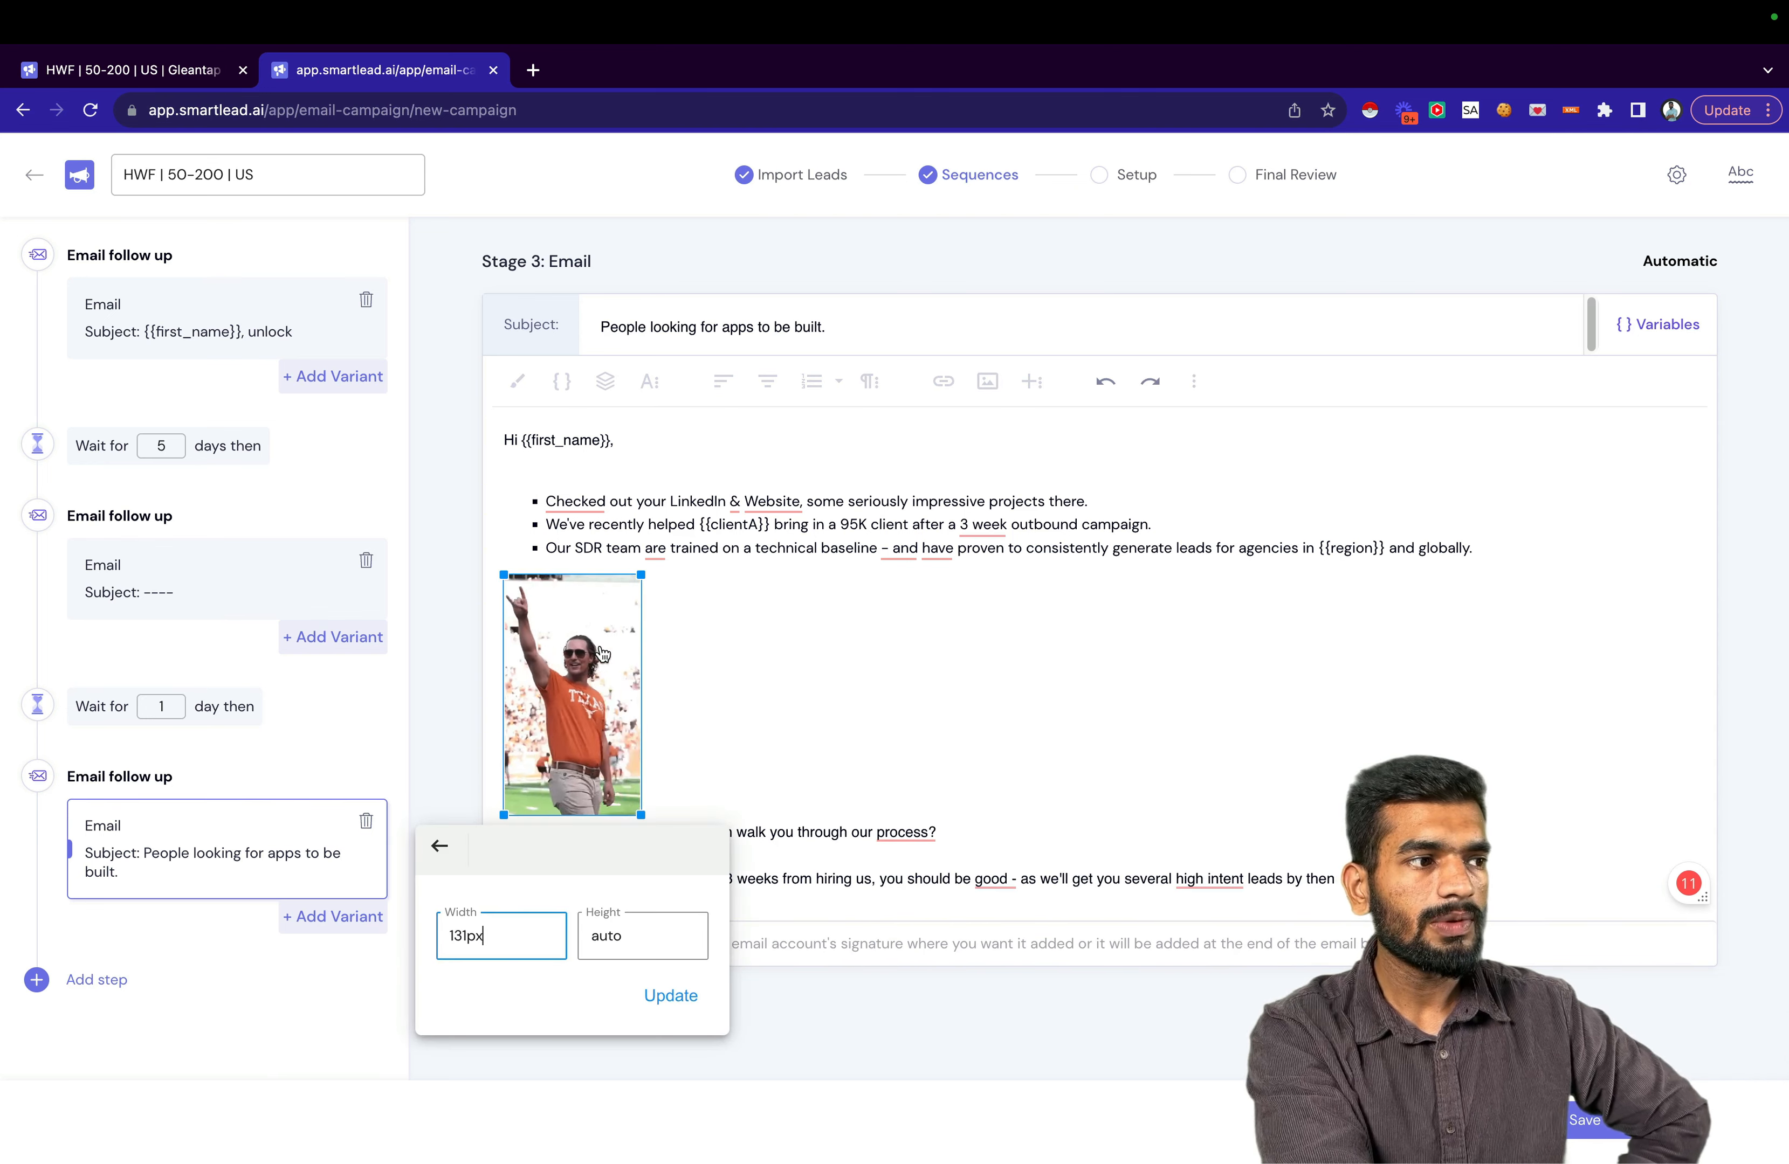
{"action": "left_click", "coordinate": [814, 646]}
{"action": "left_click", "coordinate": [620, 648]}
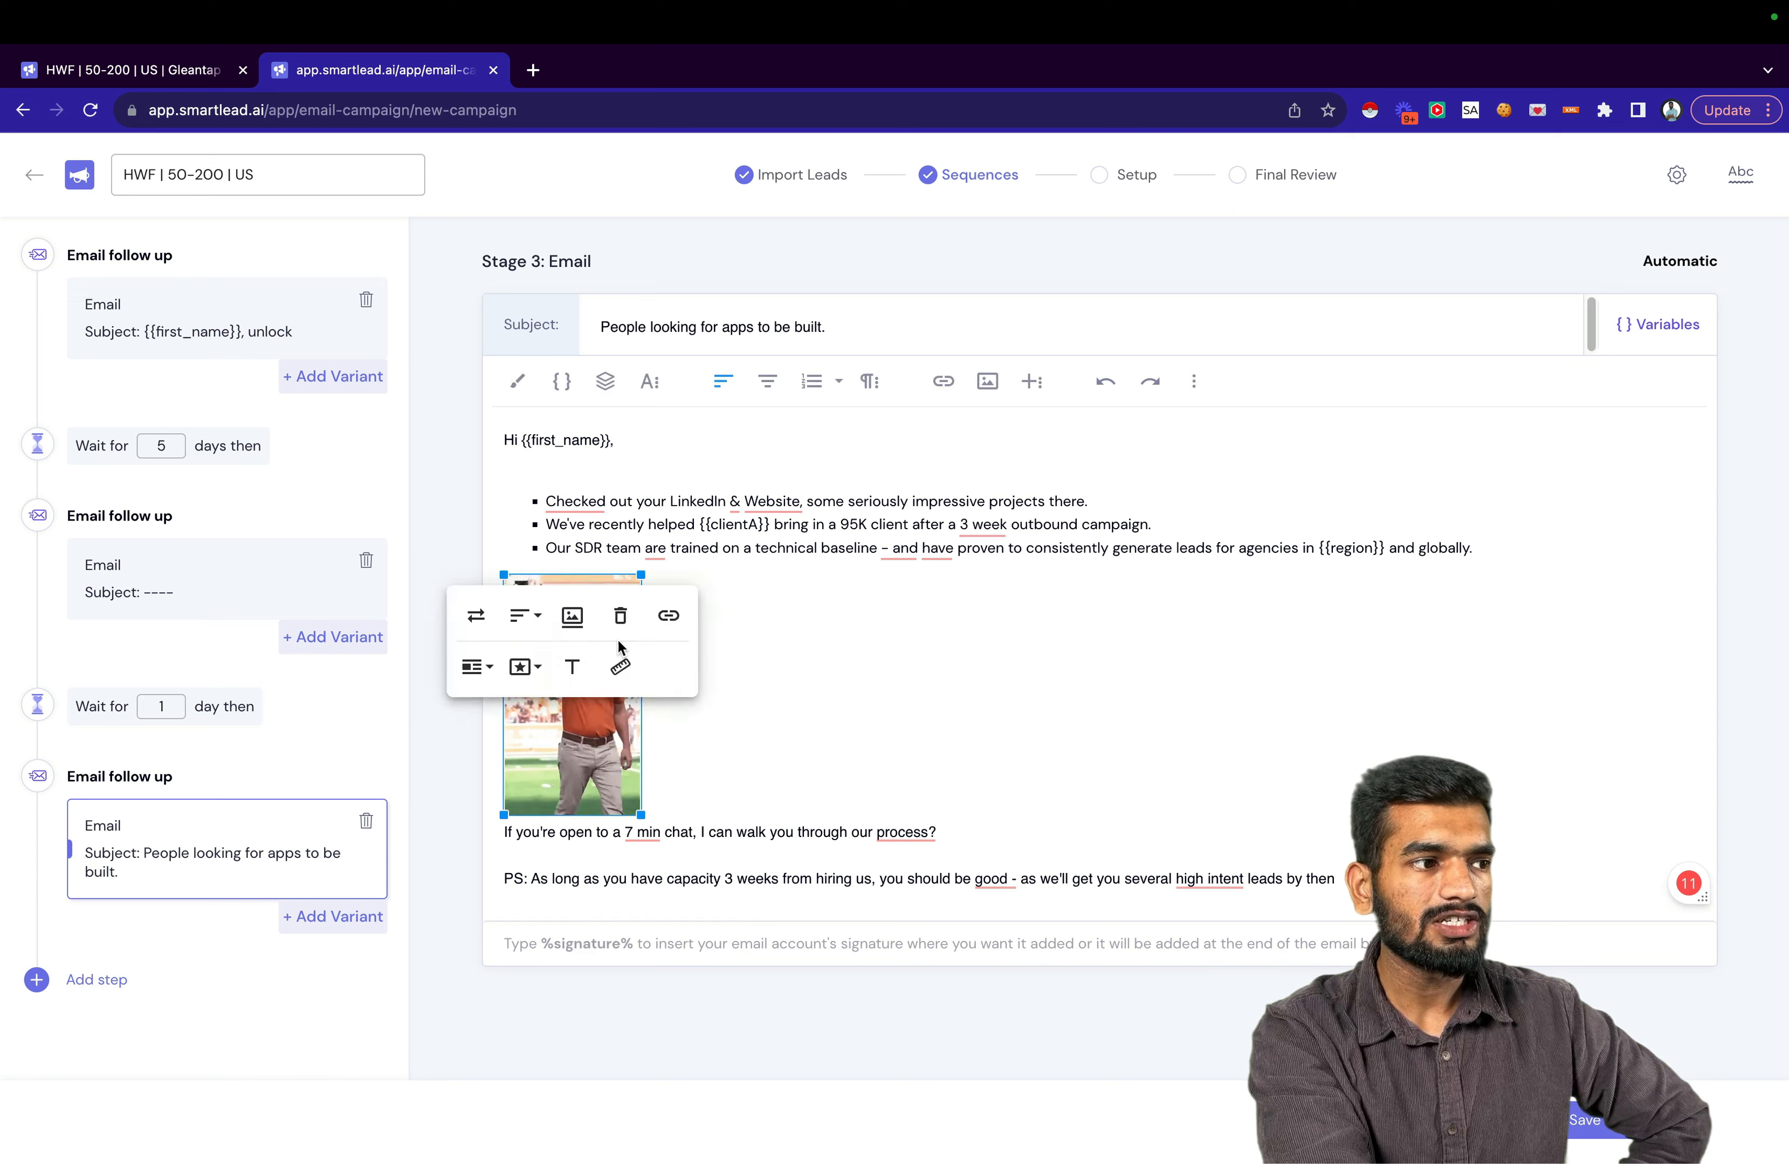
{"action": "left_click", "coordinate": [525, 618]}
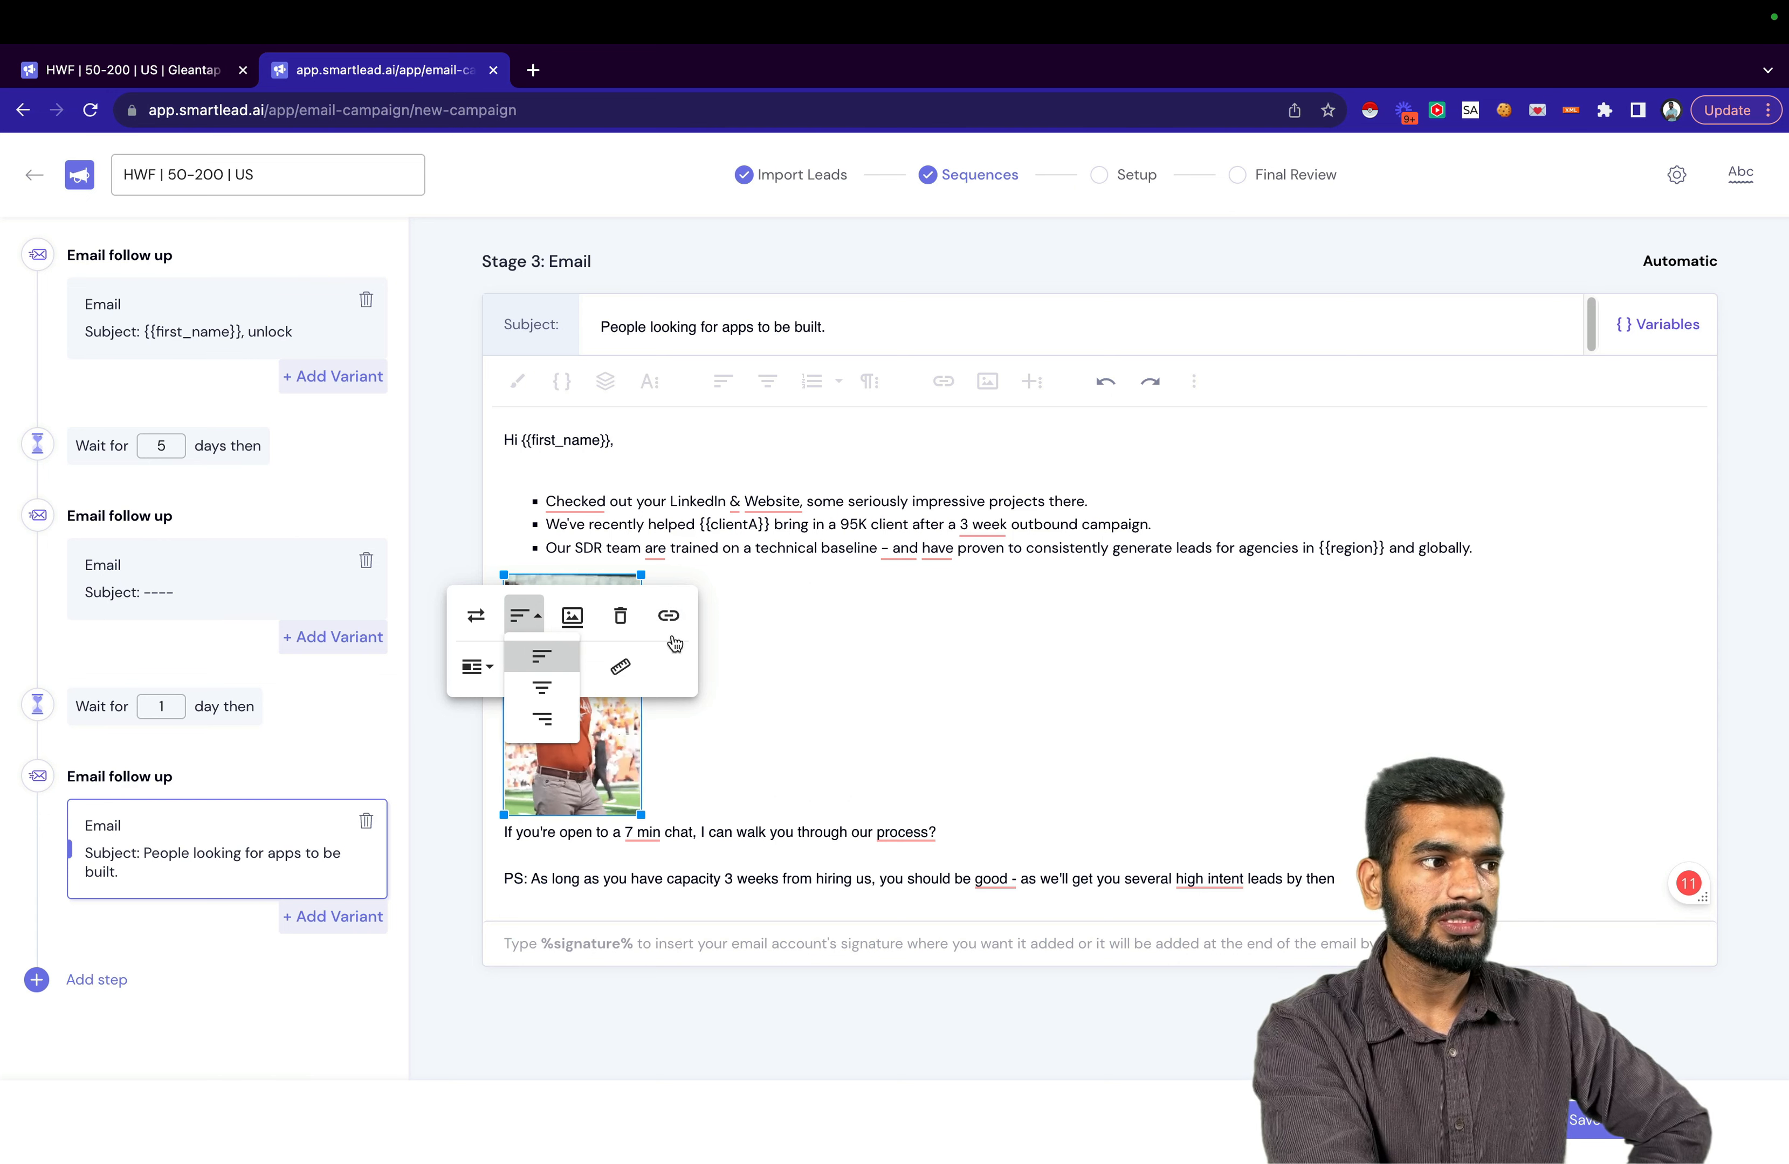
{"action": "left_click", "coordinate": [762, 622]}
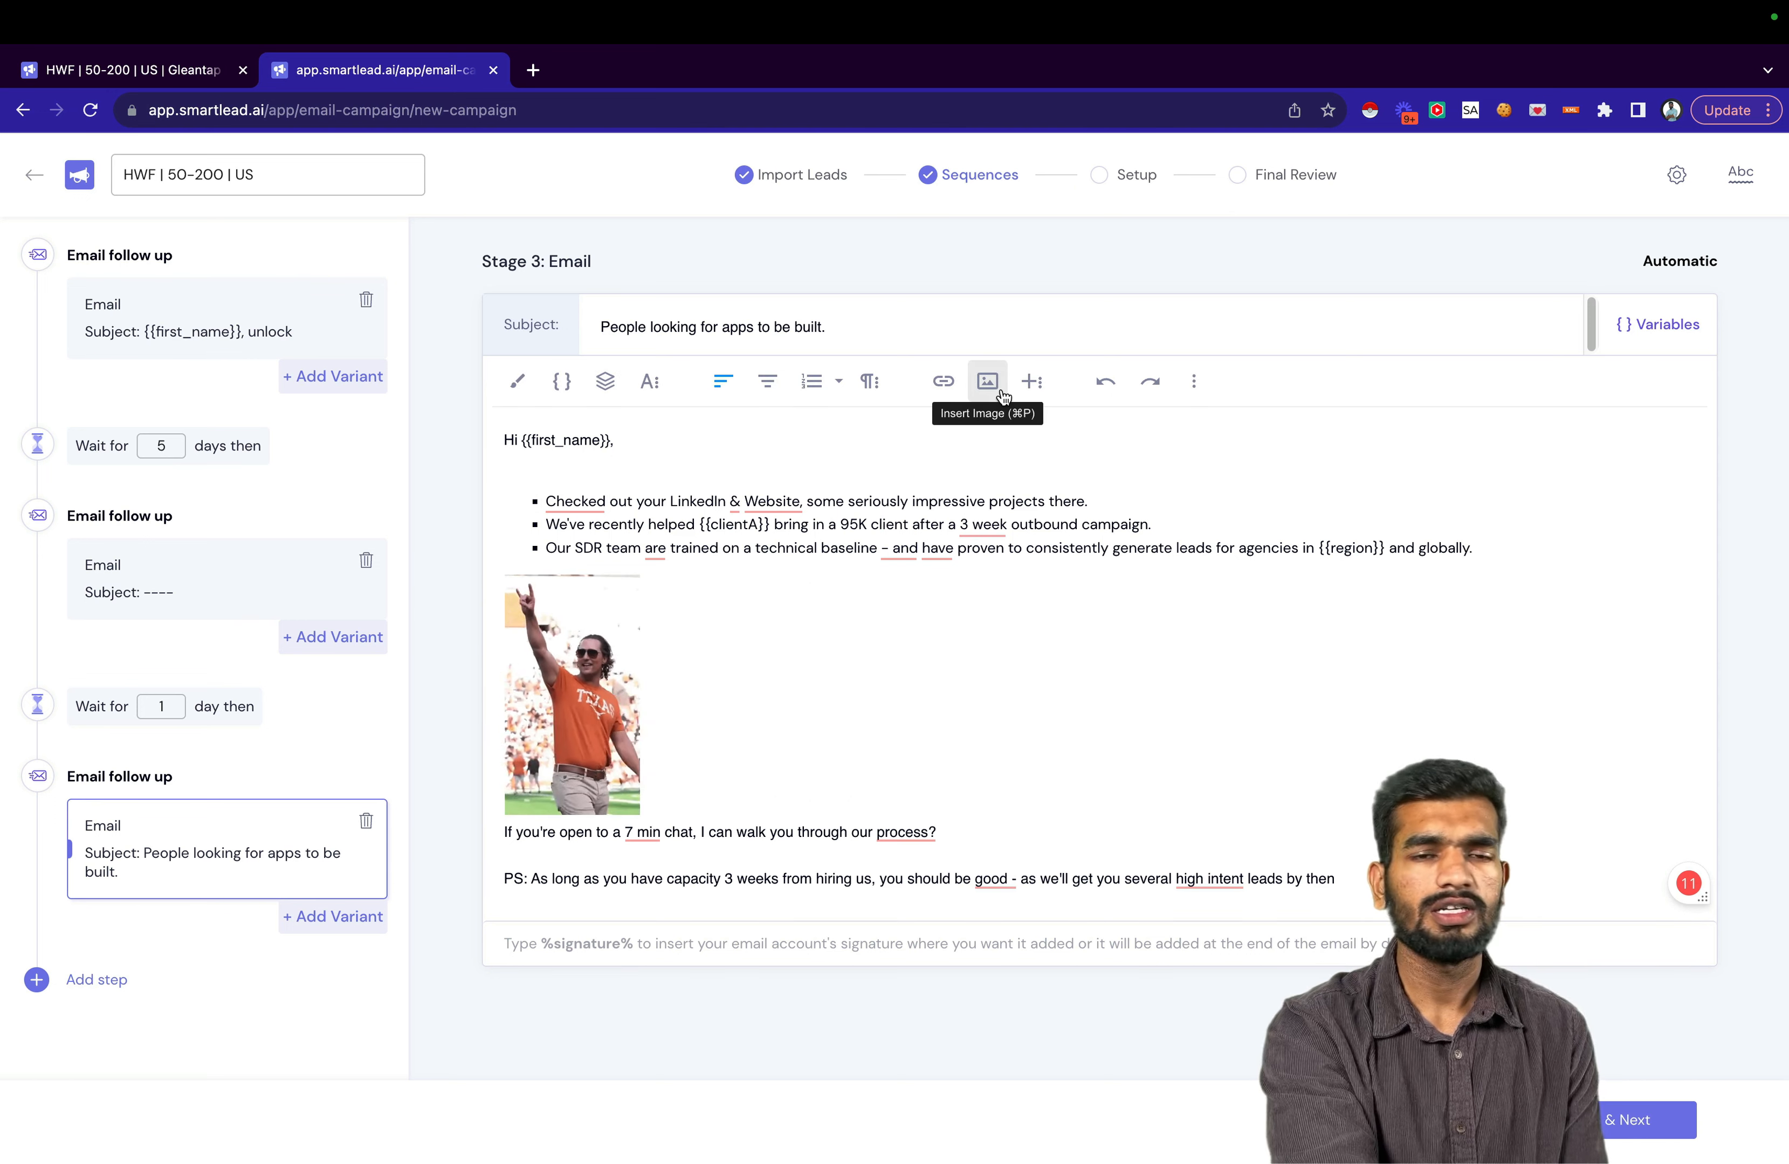
Insert a red face emoji below the GIF in the third email's body, and try the undo and redo commands.
{"action": "left_click", "coordinate": [1022, 385]}
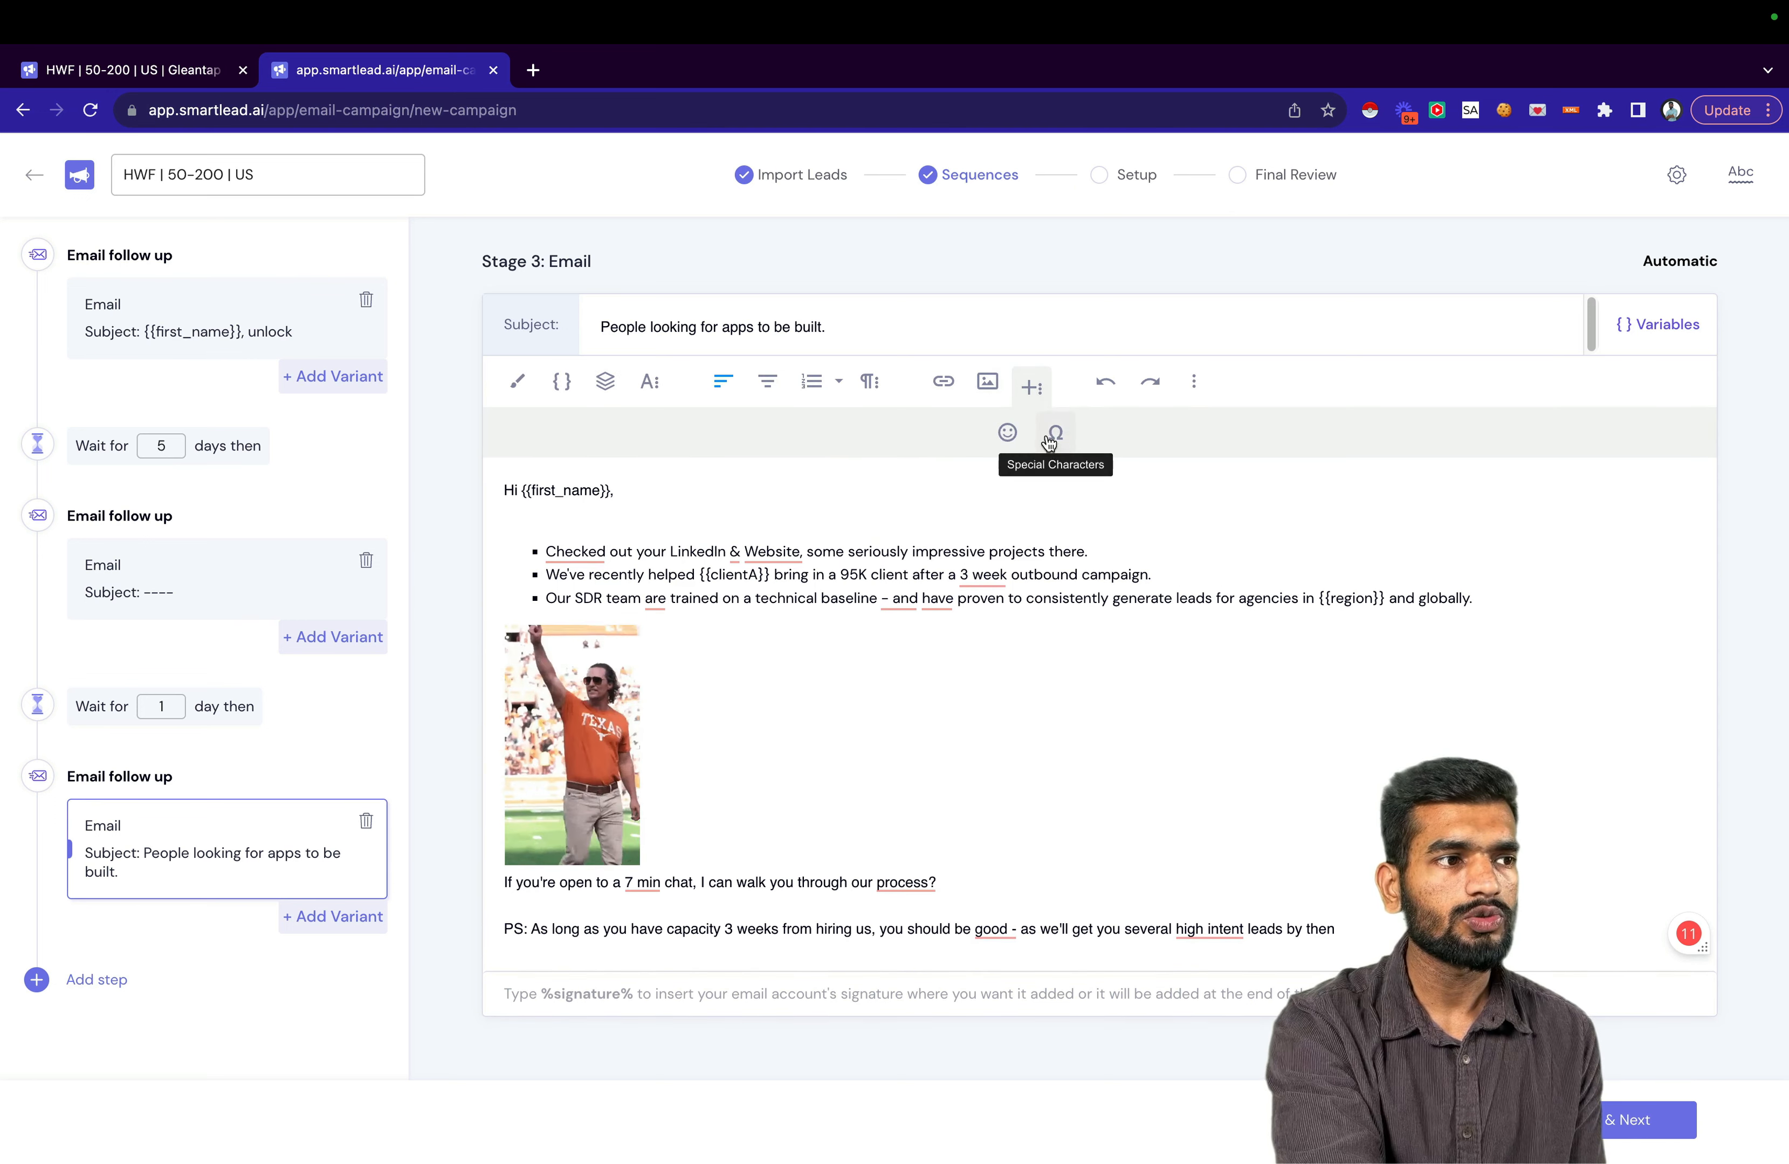
{"action": "left_click", "coordinate": [1007, 434]}
{"action": "left_click", "coordinate": [1047, 577]}
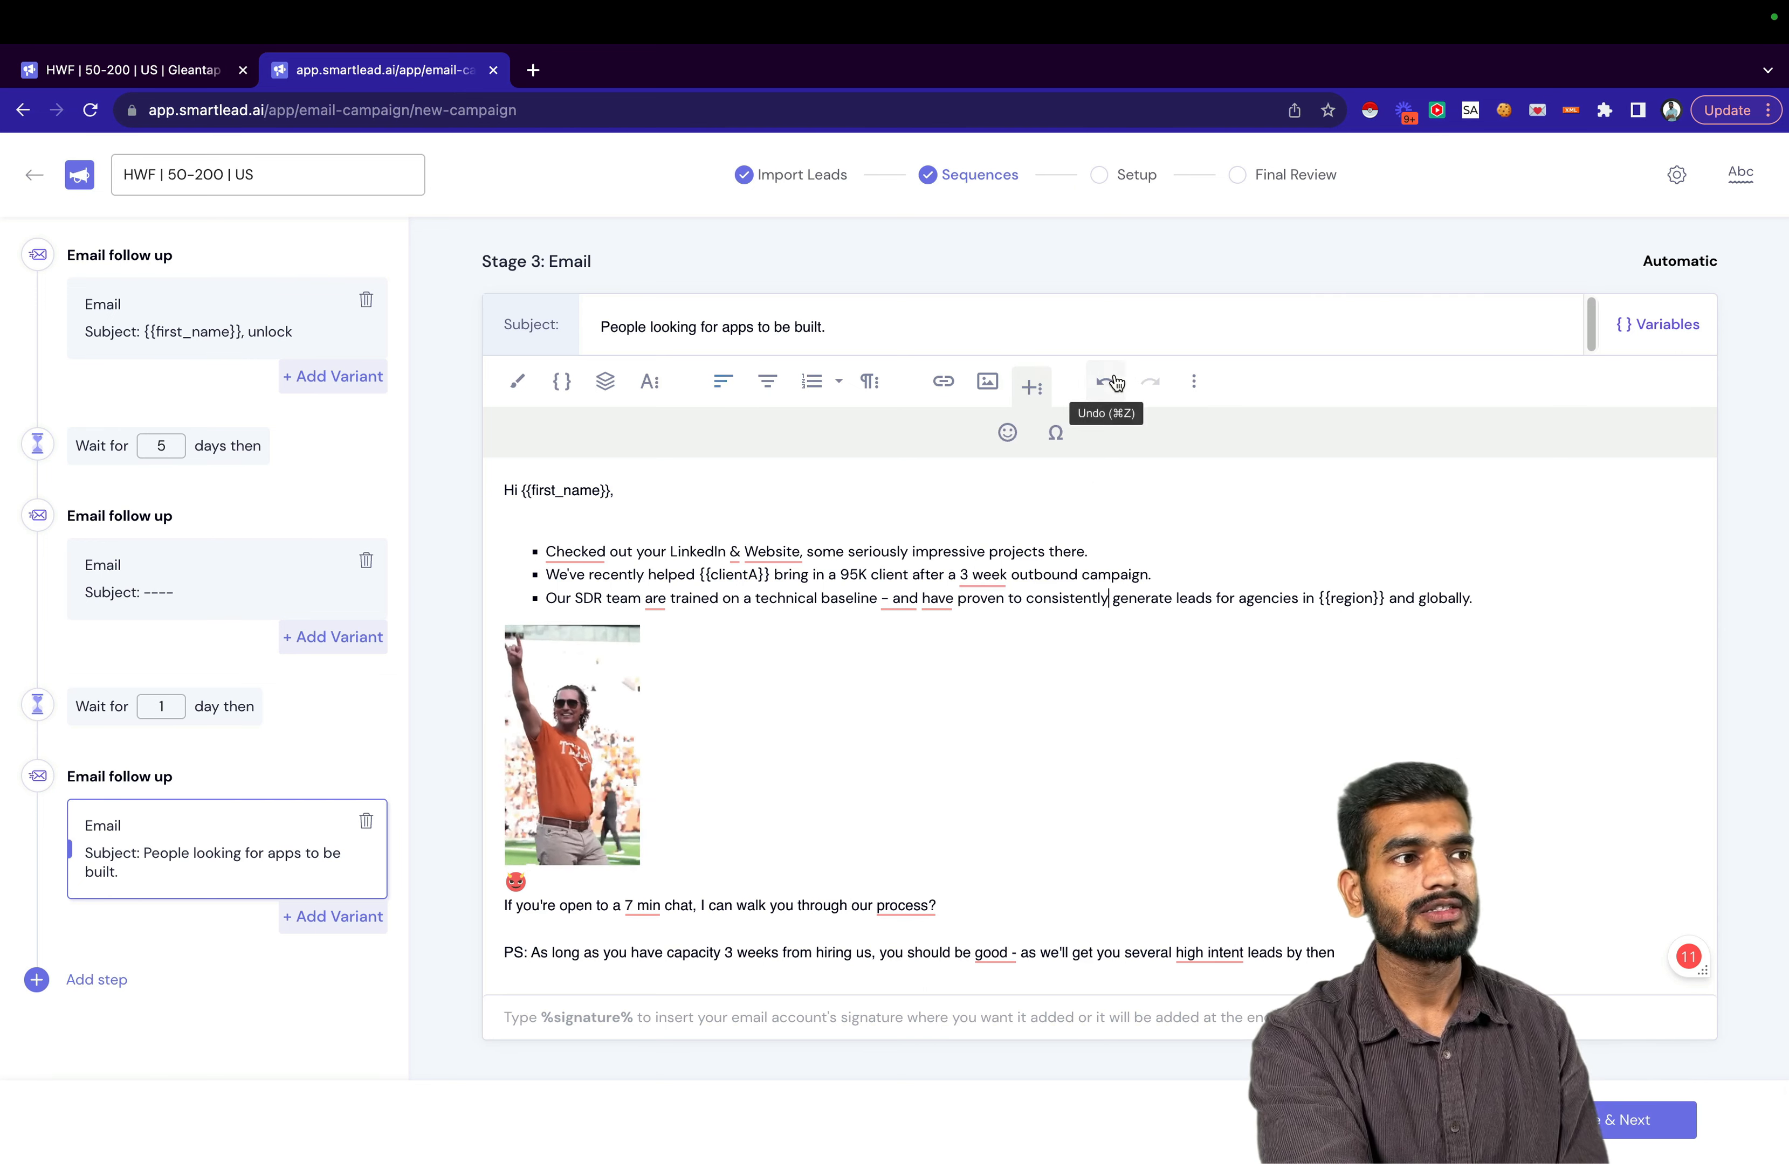
{"action": "left_click", "coordinate": [1125, 390]}
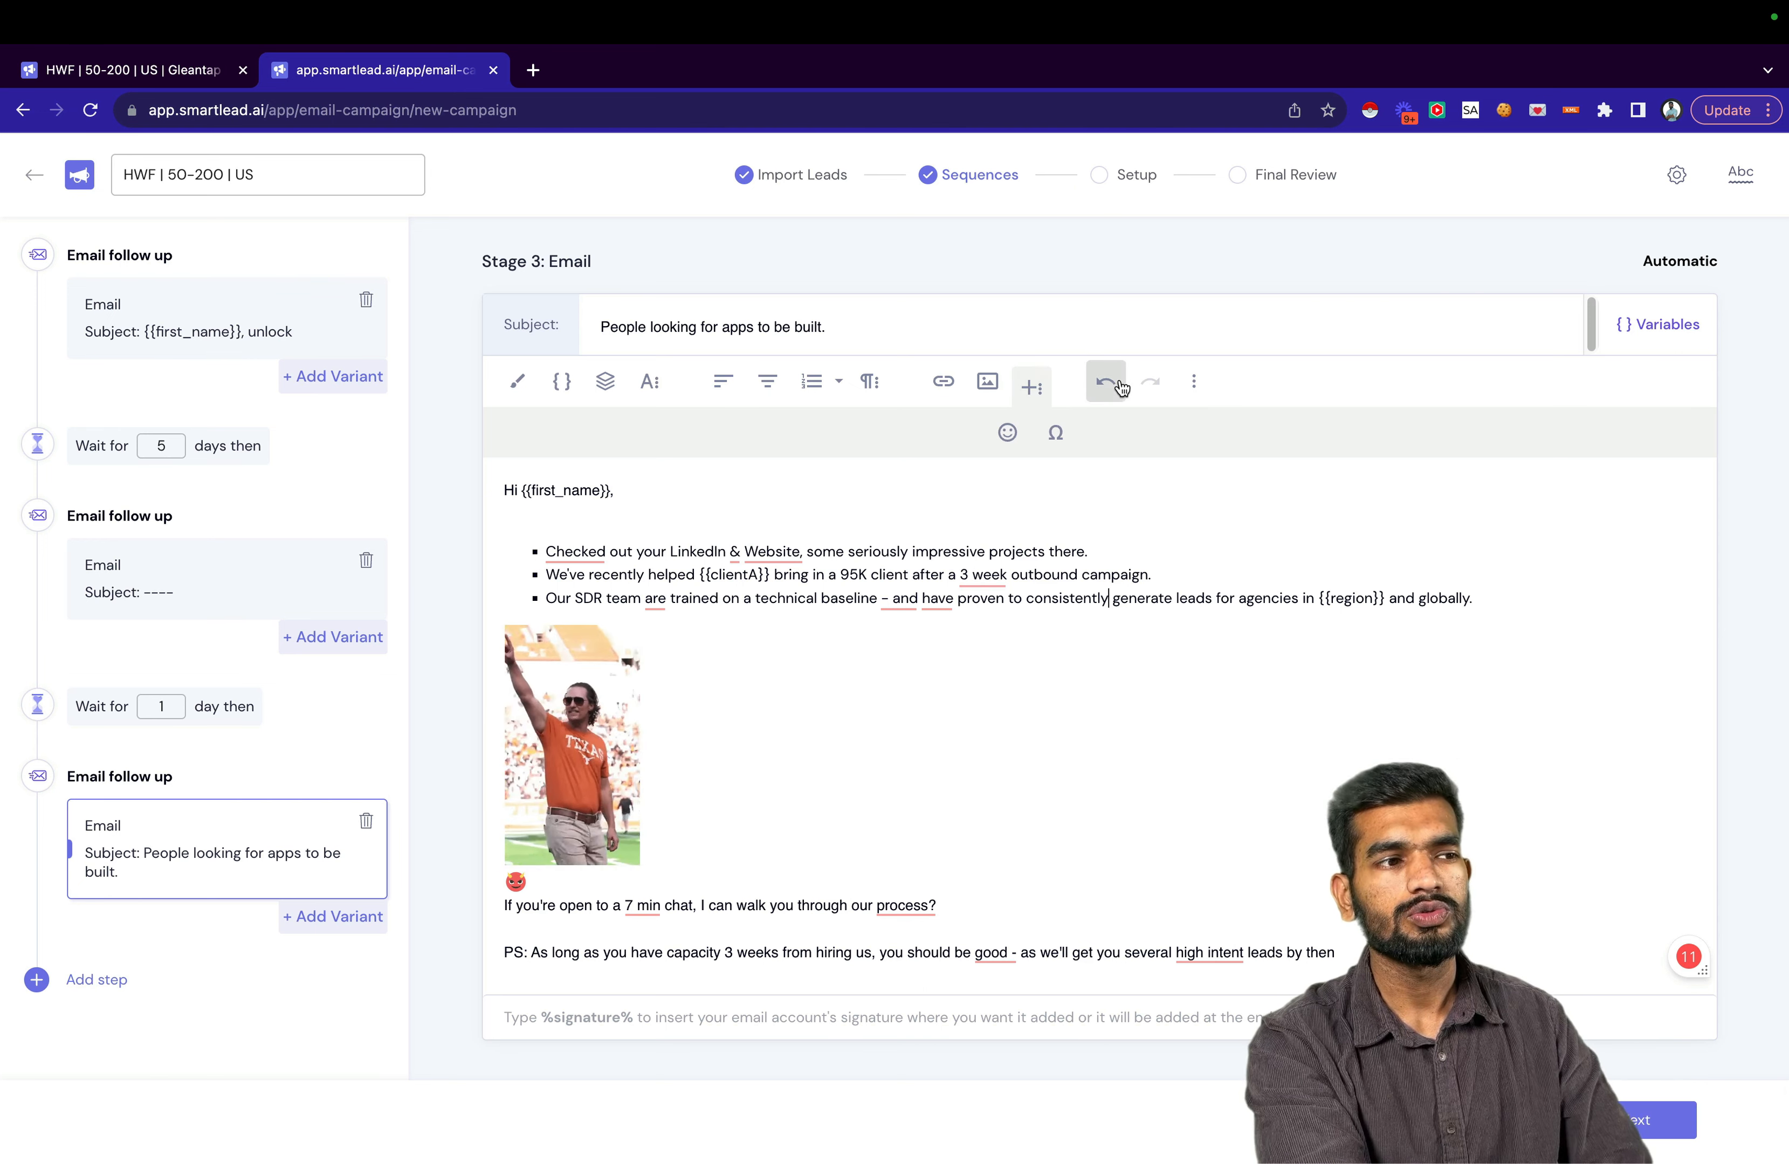
{"action": "left_click", "coordinate": [1152, 385]}
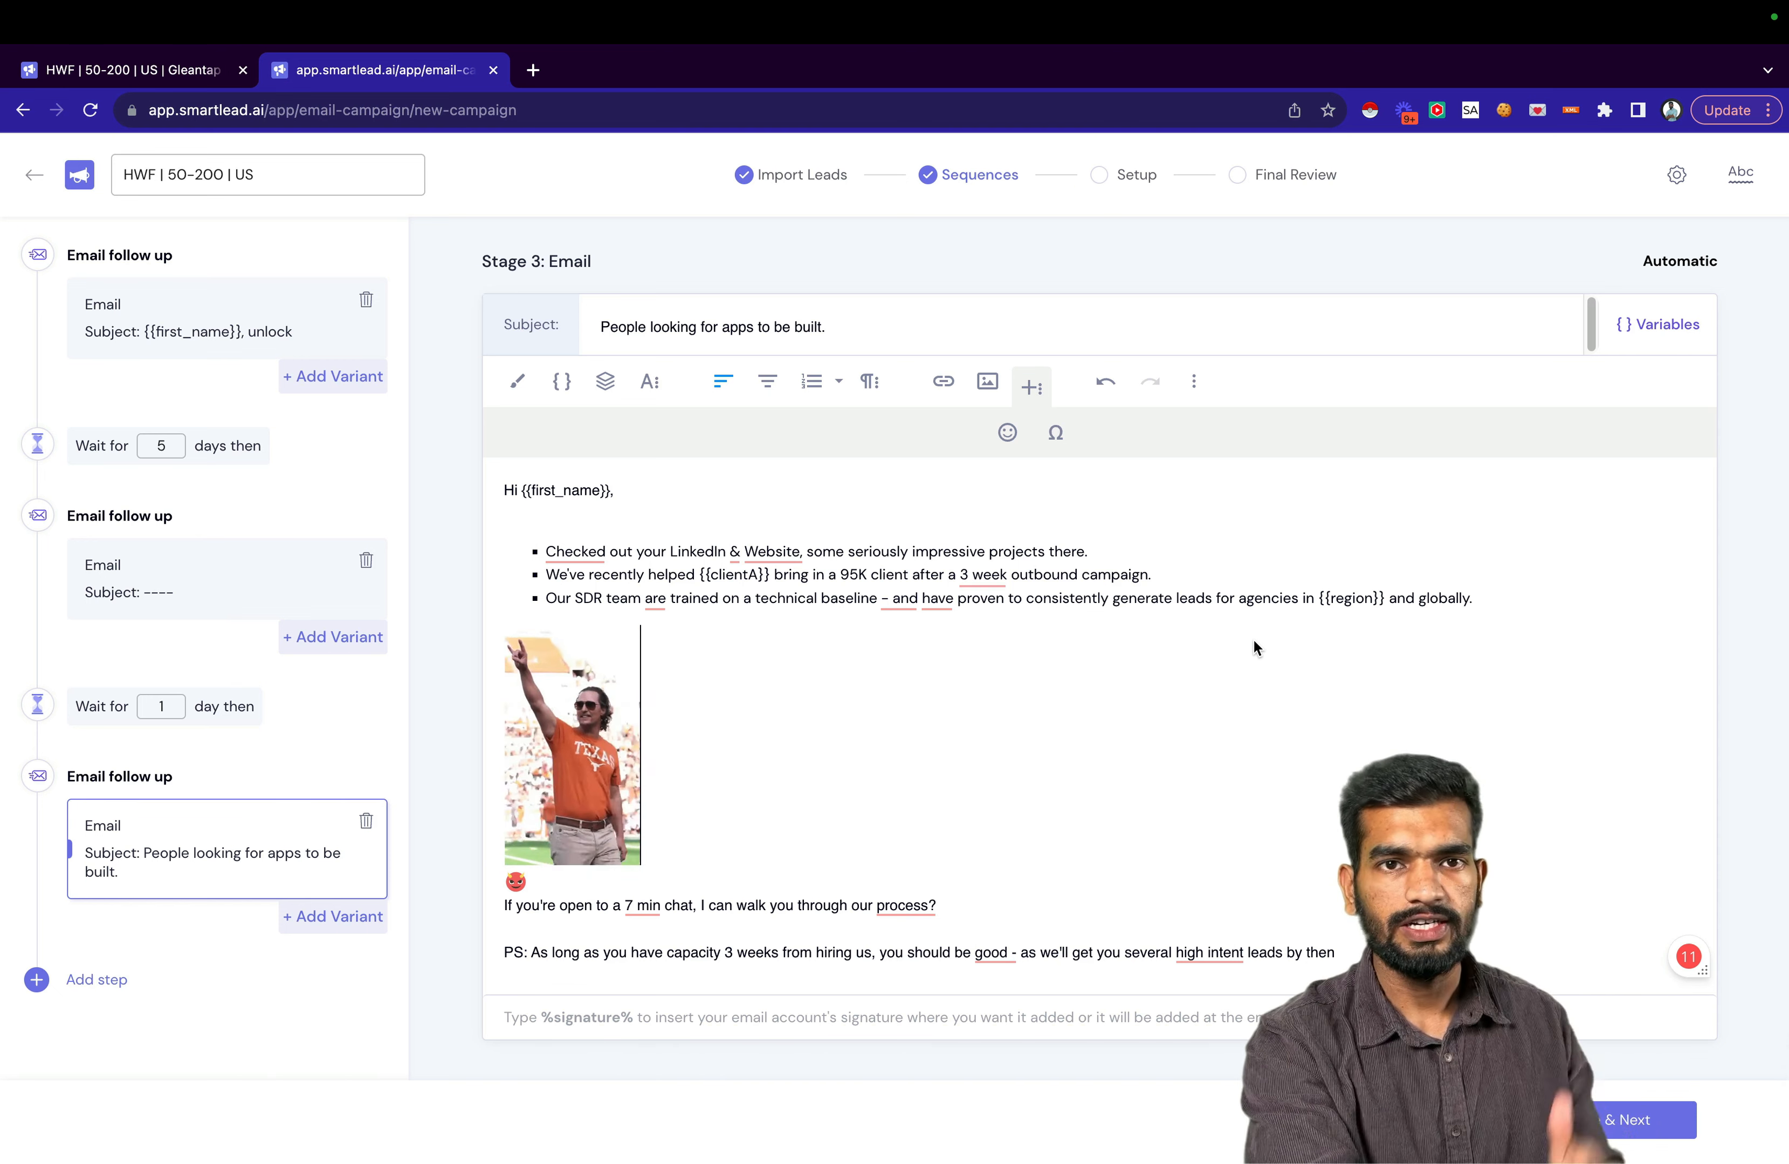
In the campaign settings, disable tracking of email opens and link clicks and enable sending emails in plain text without HTML.
{"action": "left_click", "coordinate": [1679, 177]}
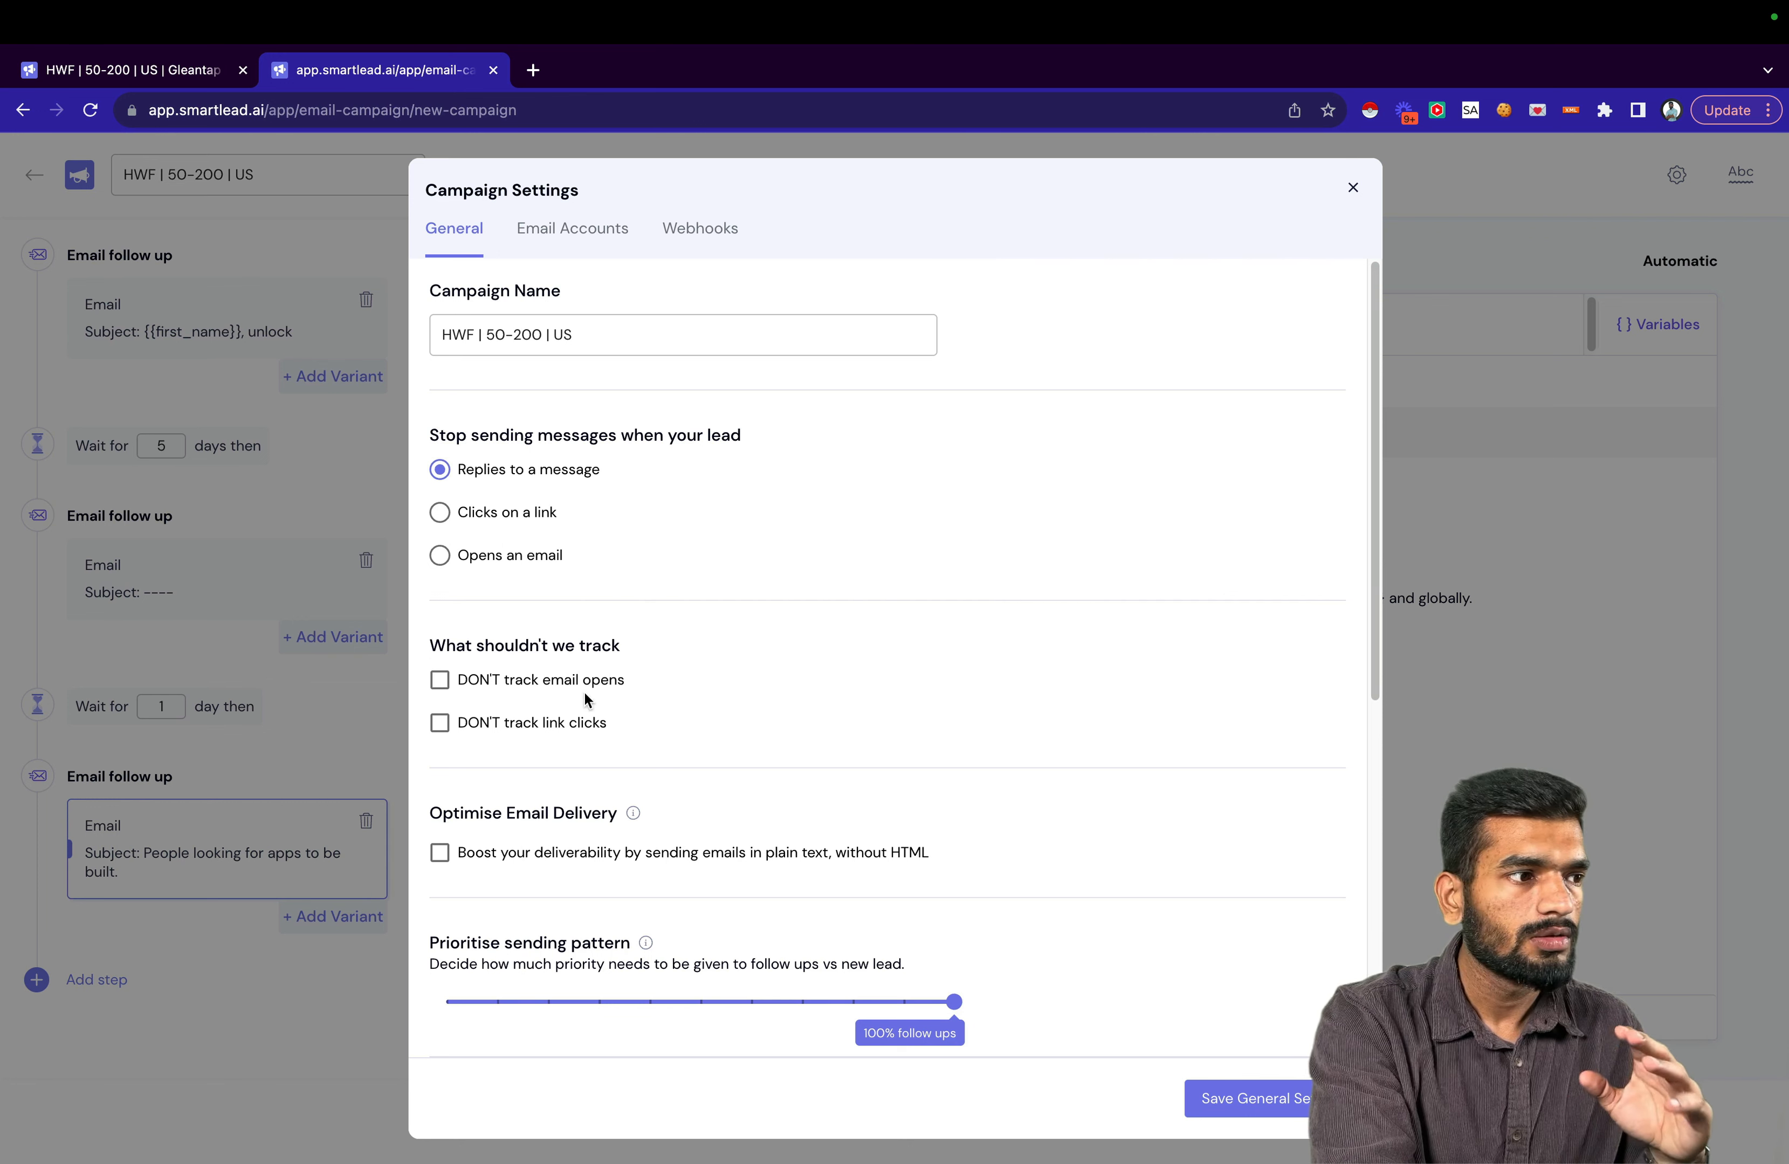
{"action": "left_click", "coordinate": [533, 689]}
{"action": "left_click", "coordinate": [555, 726]}
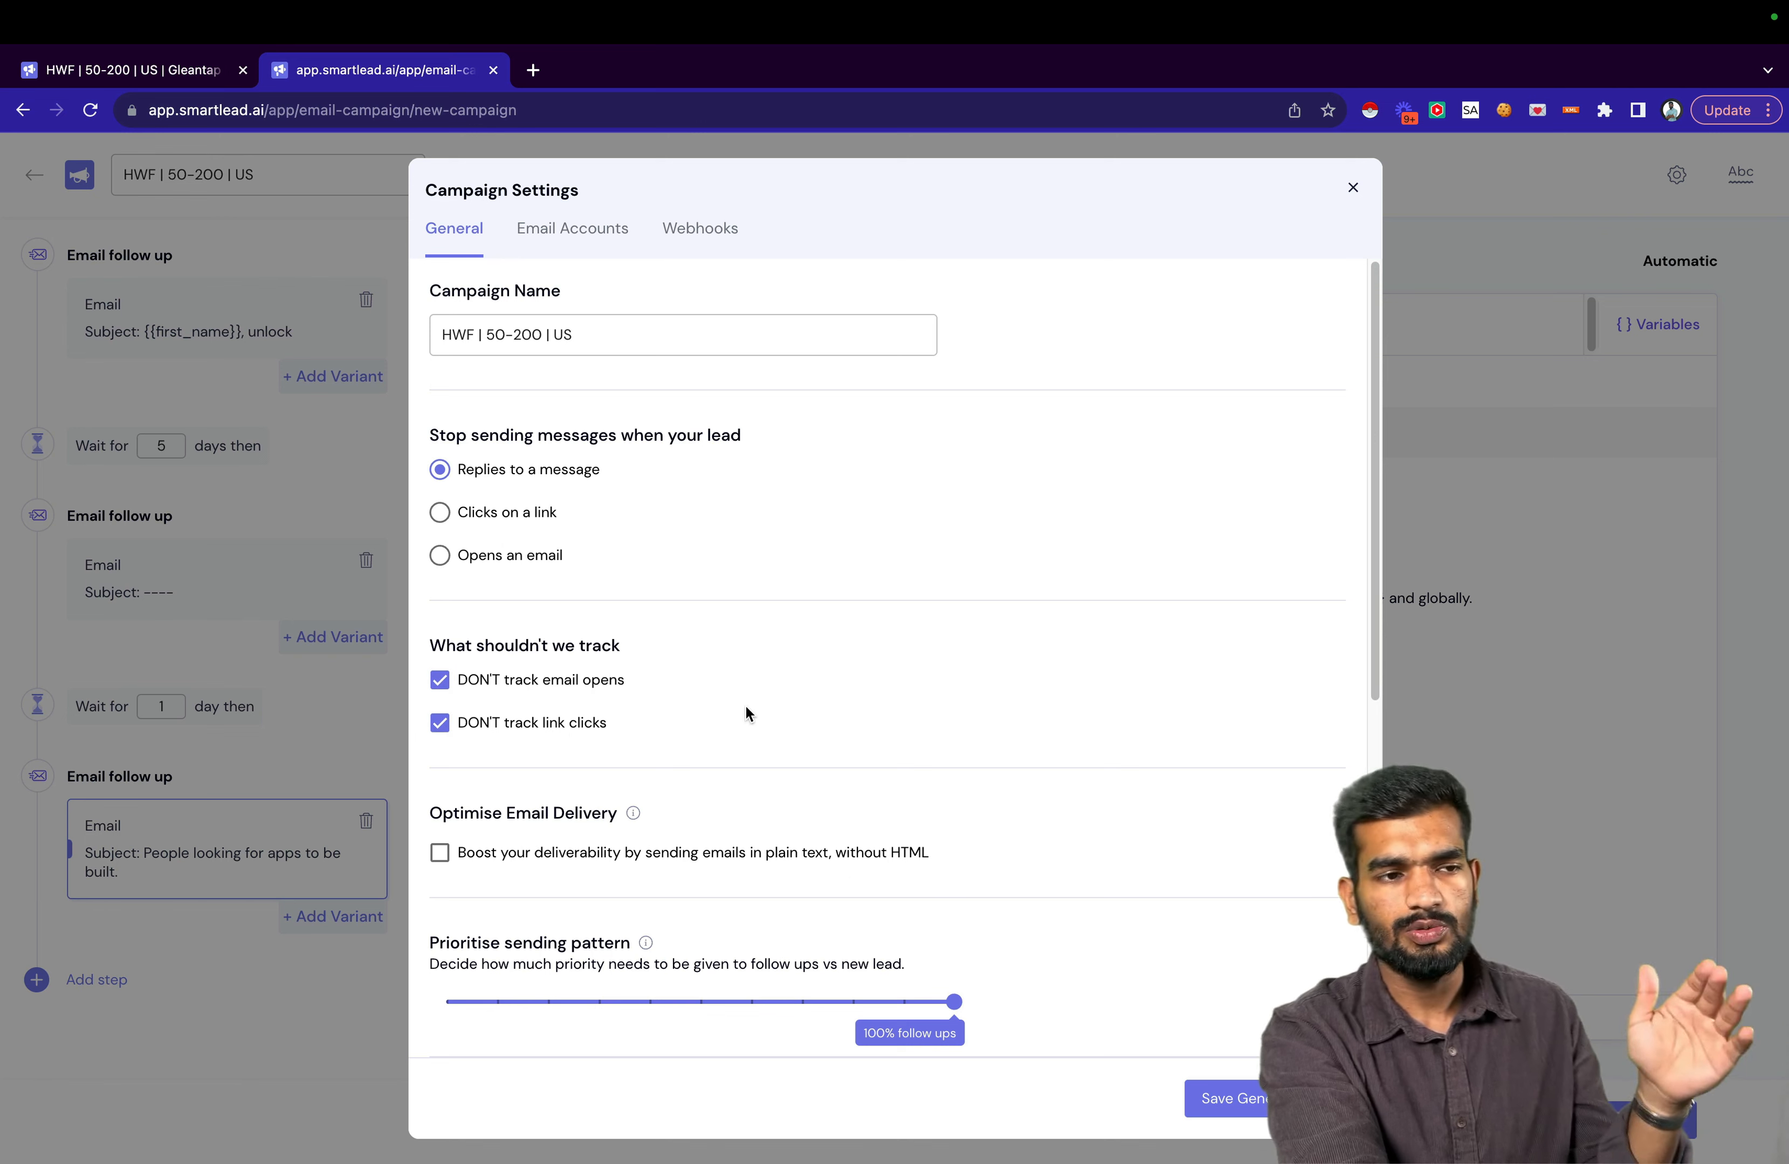
{"action": "scroll", "coordinate": [746, 708], "scroll_direction": "down", "scroll_amount": 1}
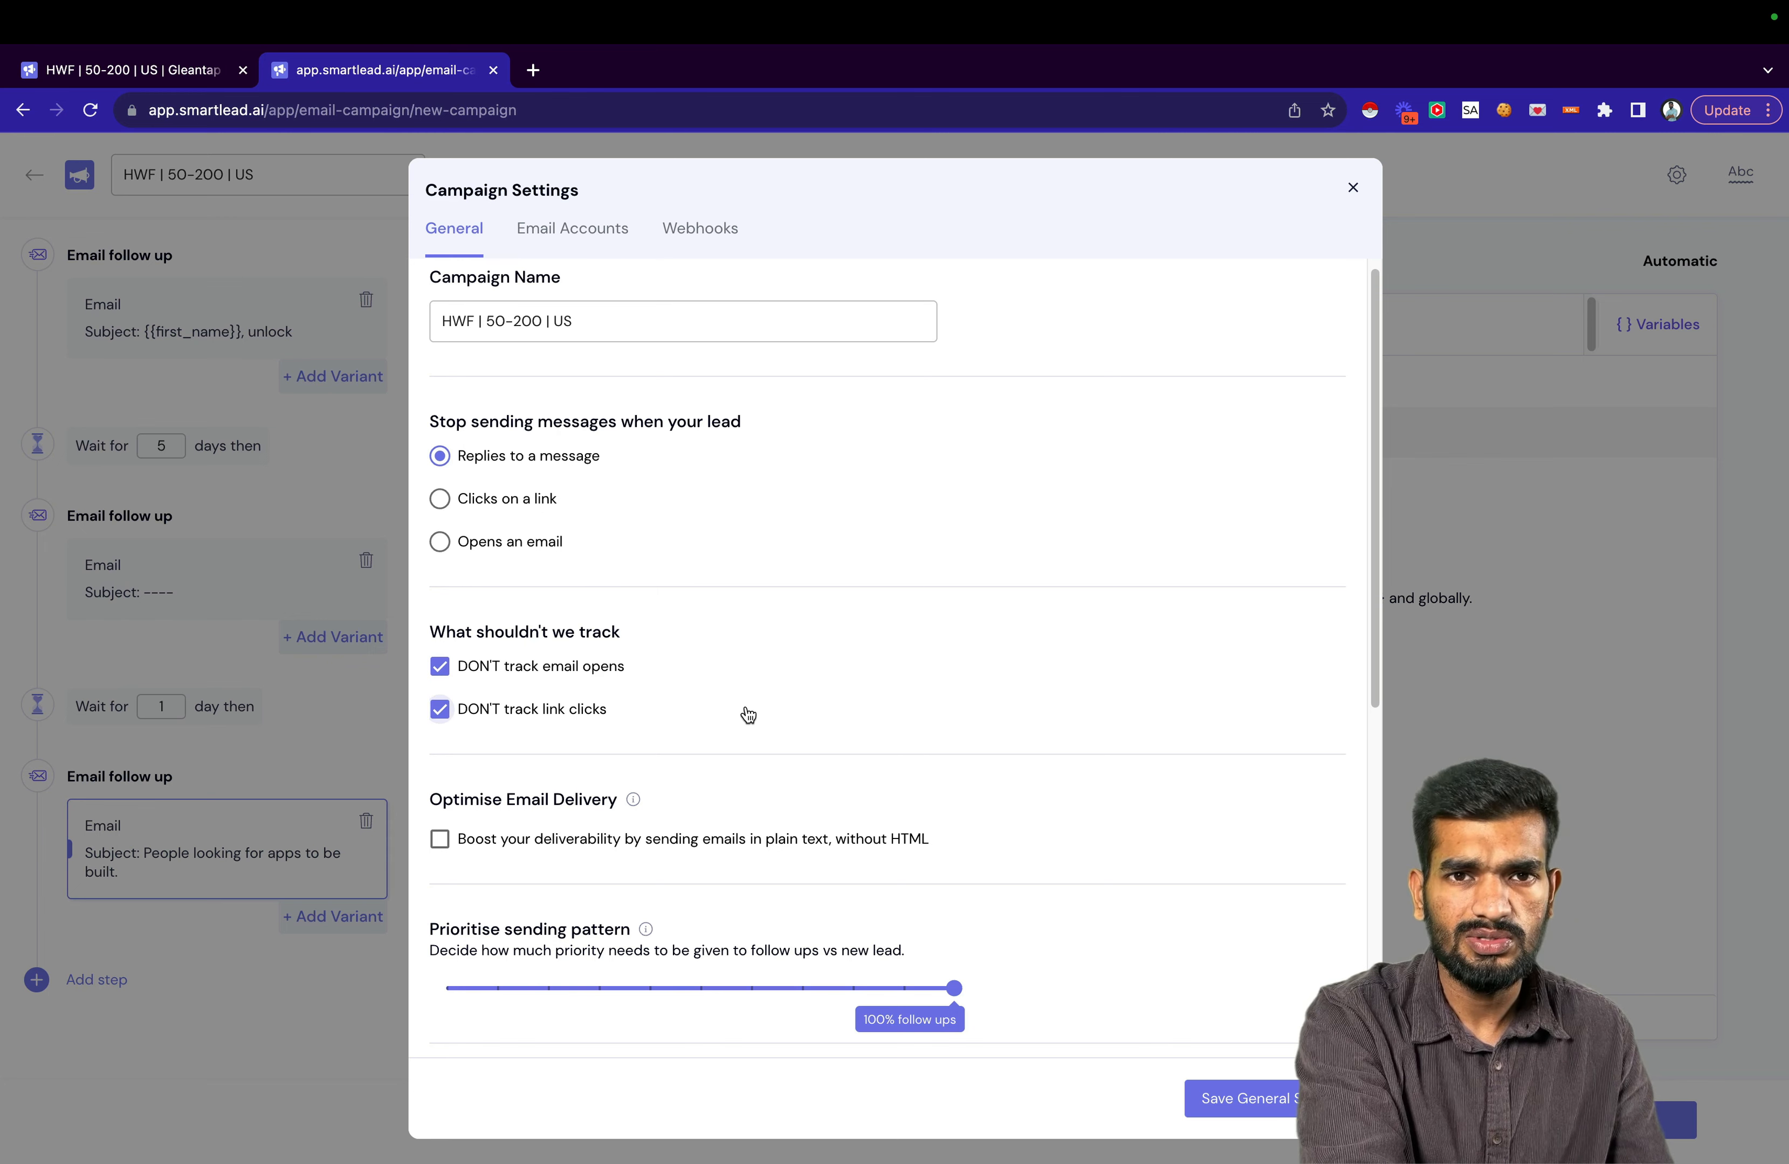
{"action": "scroll", "coordinate": [748, 715], "scroll_direction": "down", "scroll_amount": 5}
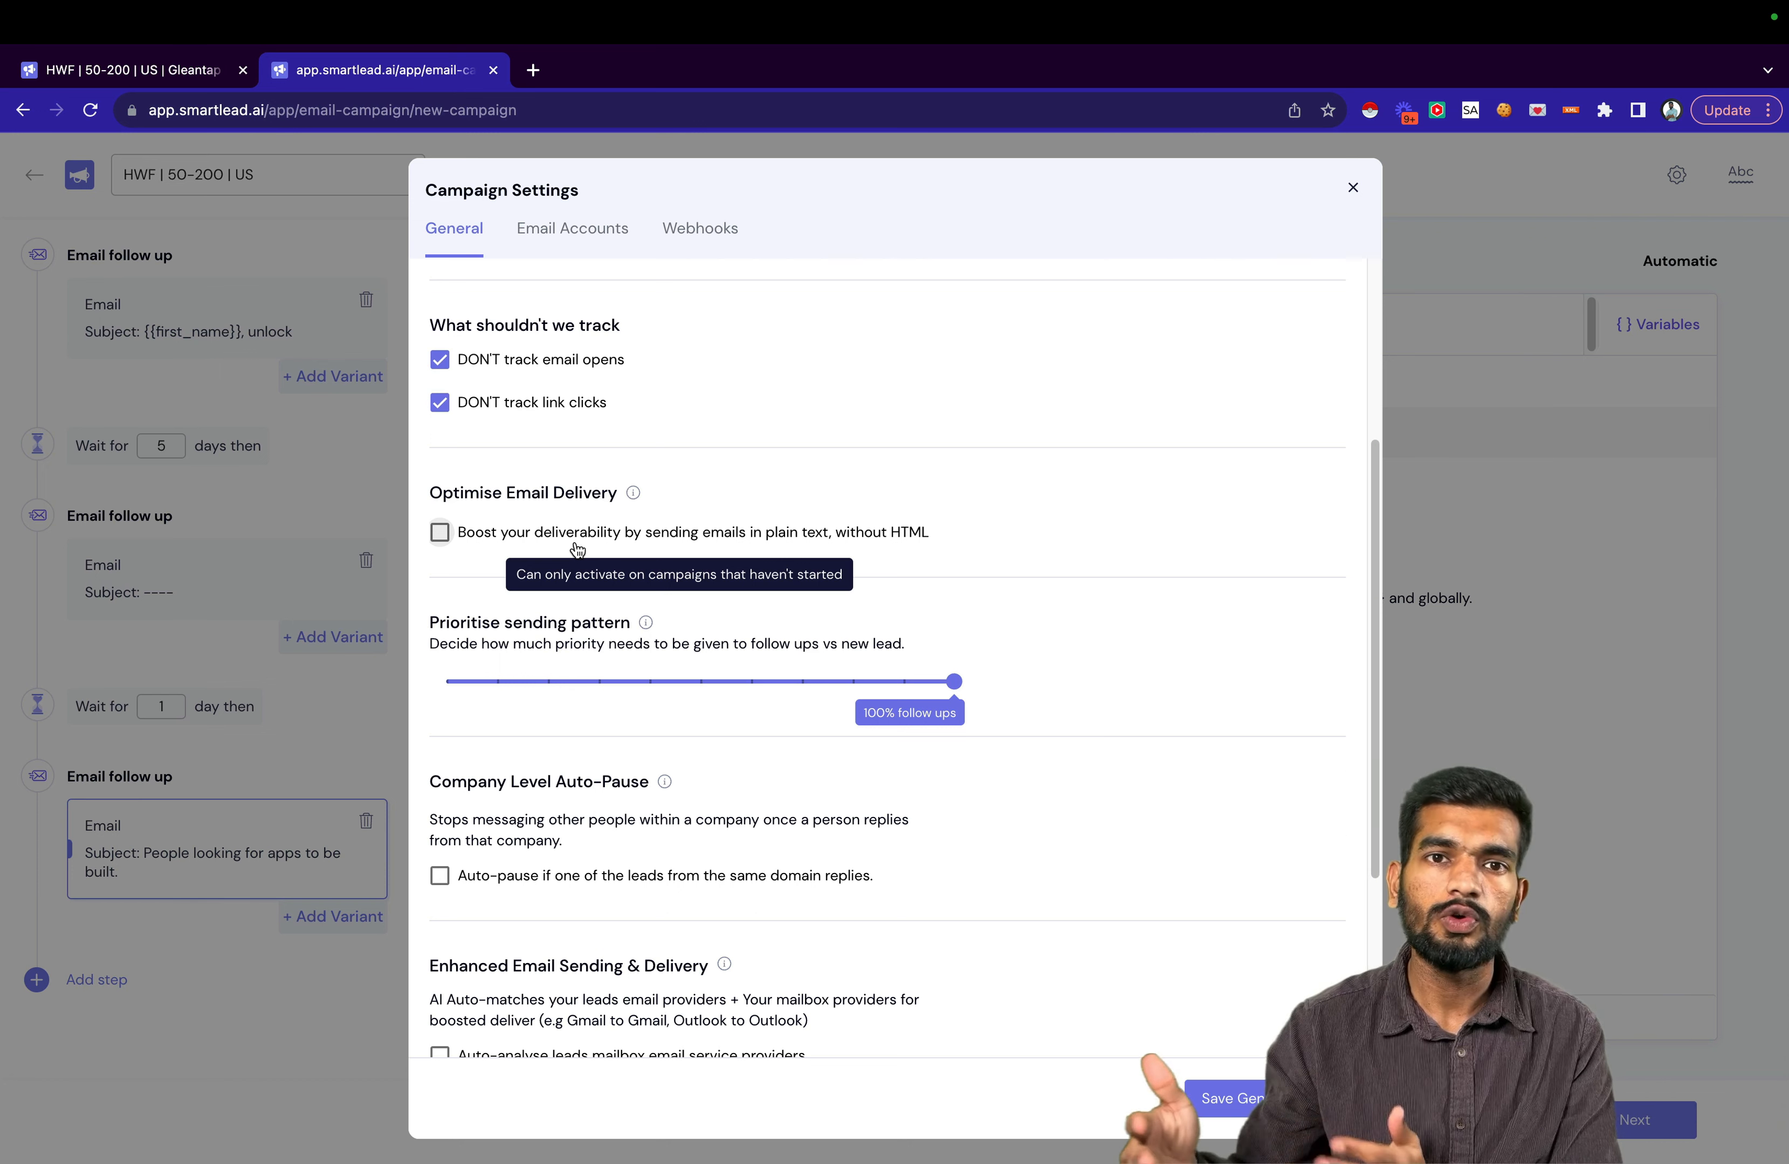
{"action": "left_click", "coordinate": [576, 544]}
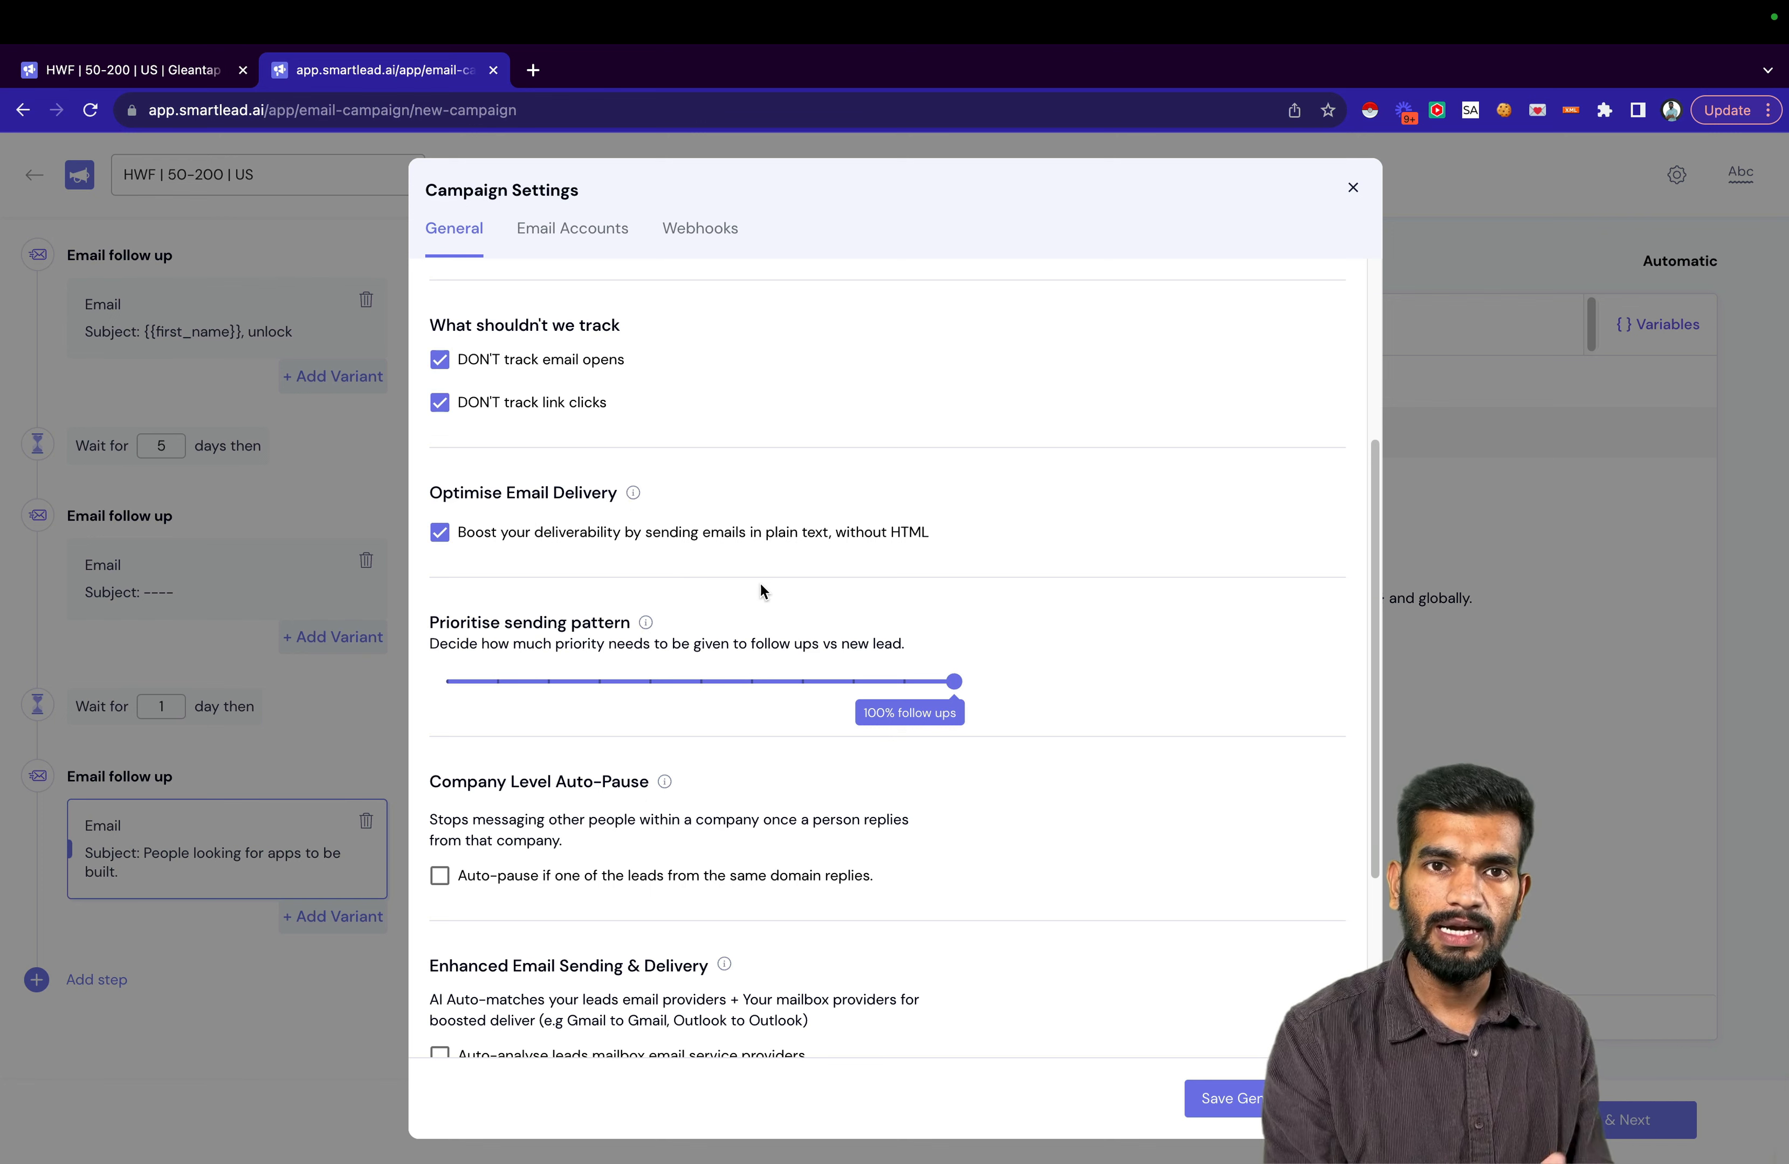
Try sending priorities of 10%, 90%, 50% and 0% follow-ups versus new leads, and return the setting to 100% follow ups.
{"action": "left_click", "coordinate": [505, 681]}
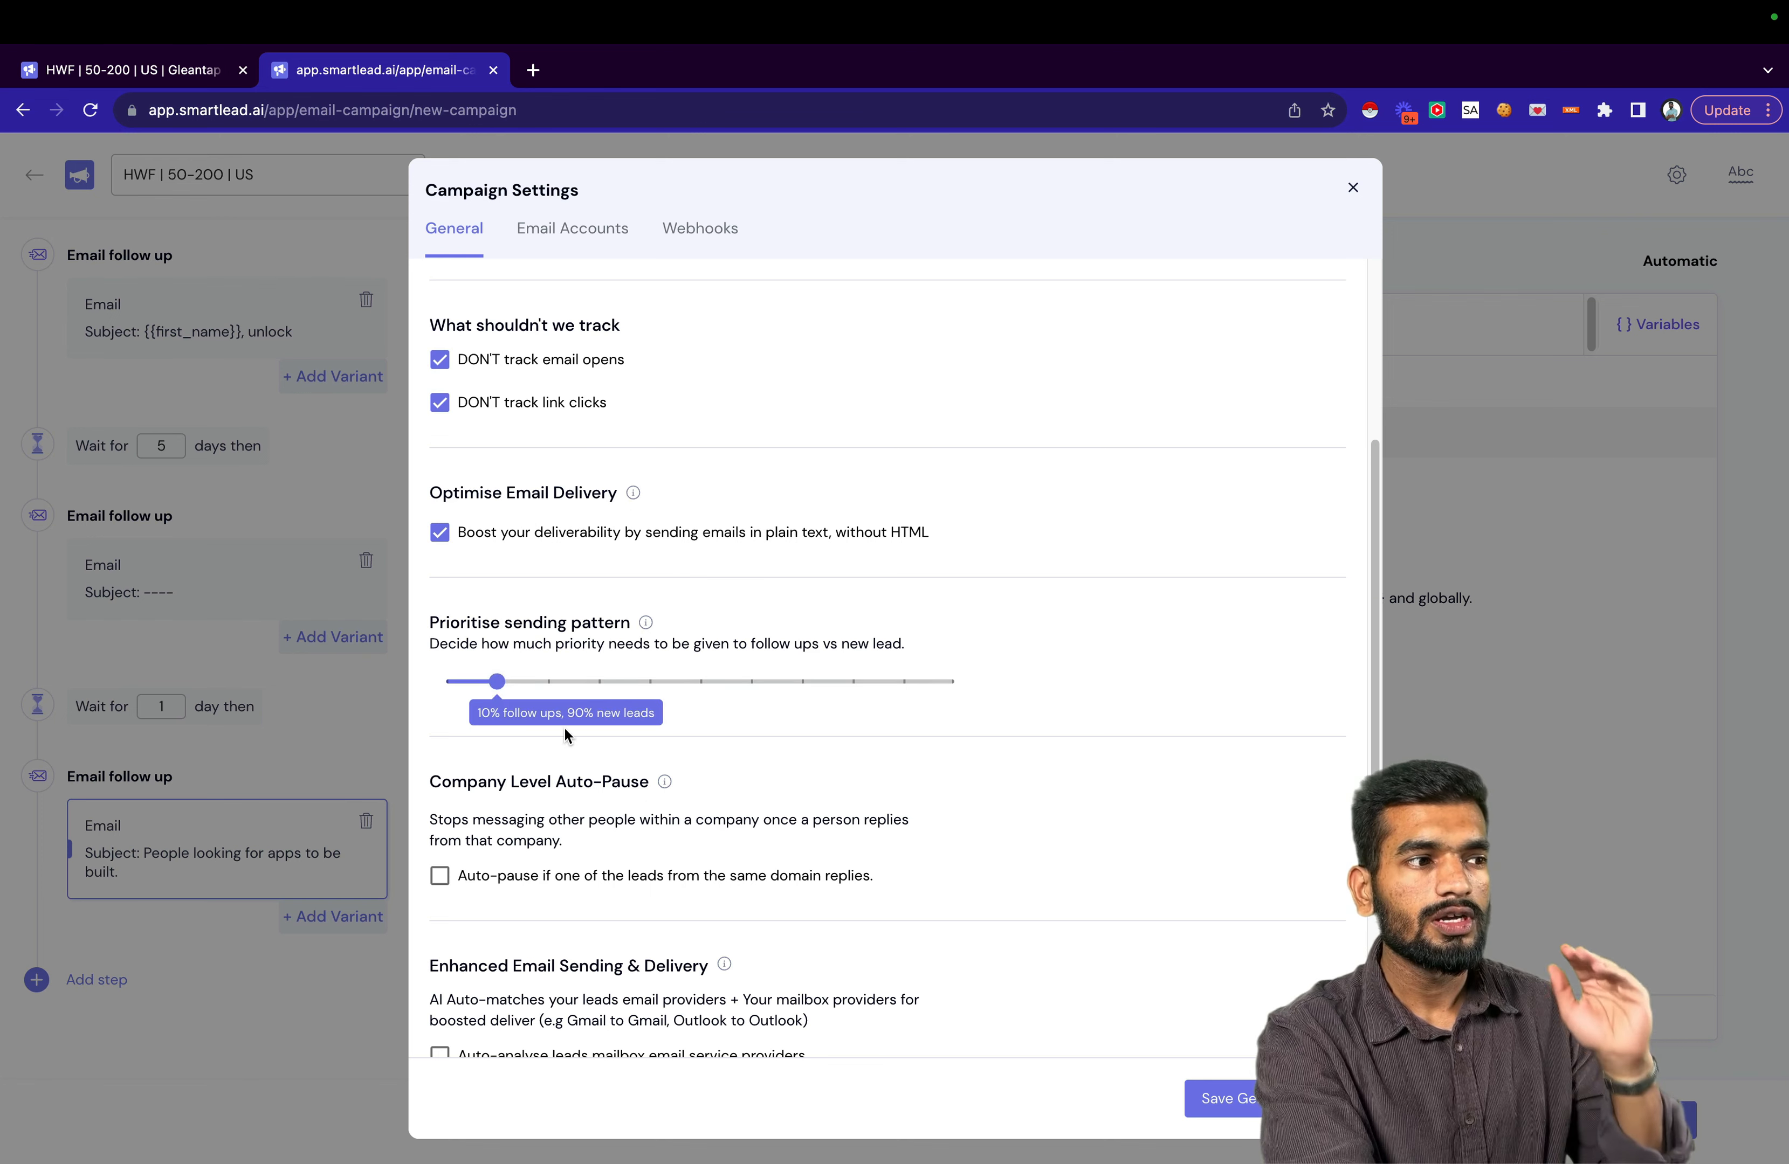
{"action": "left_click_drag", "start_coordinate": [496, 681], "coordinate": [915, 683]}
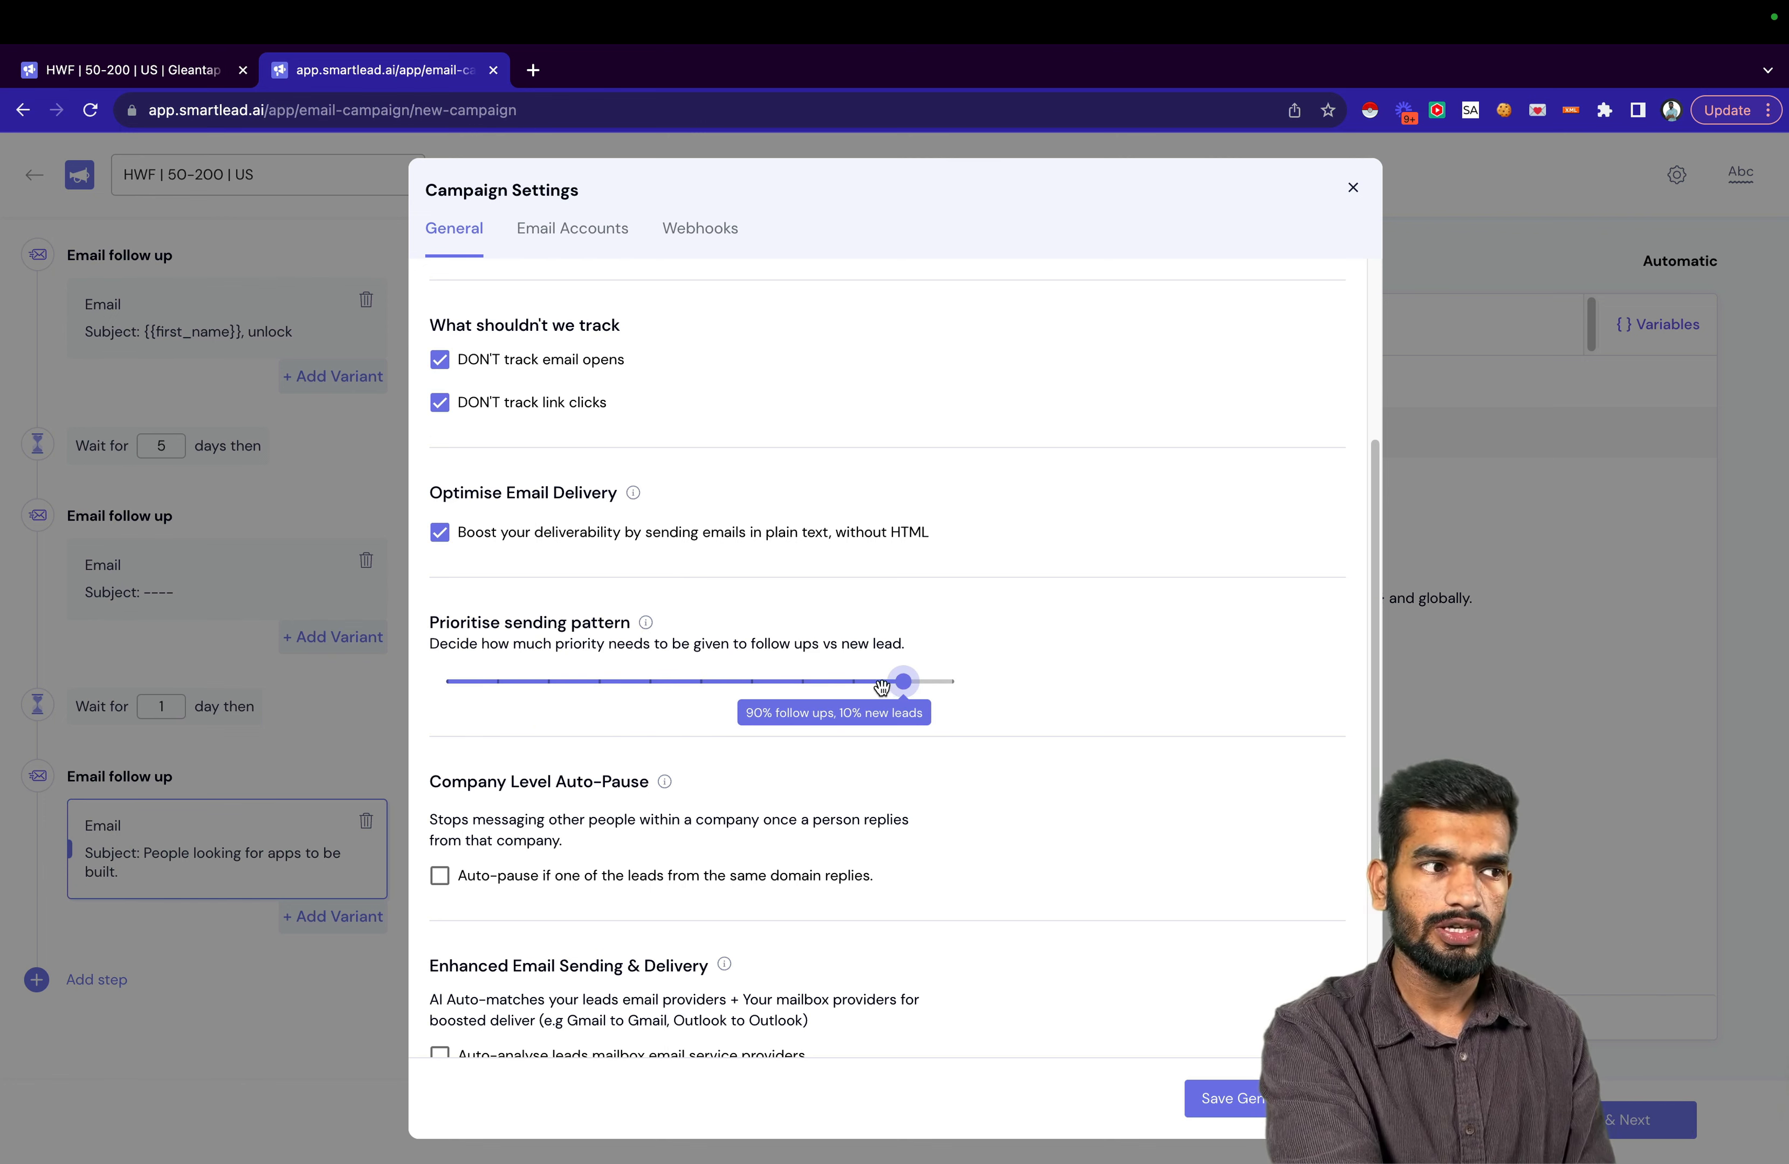
{"action": "left_click", "coordinate": [709, 683]}
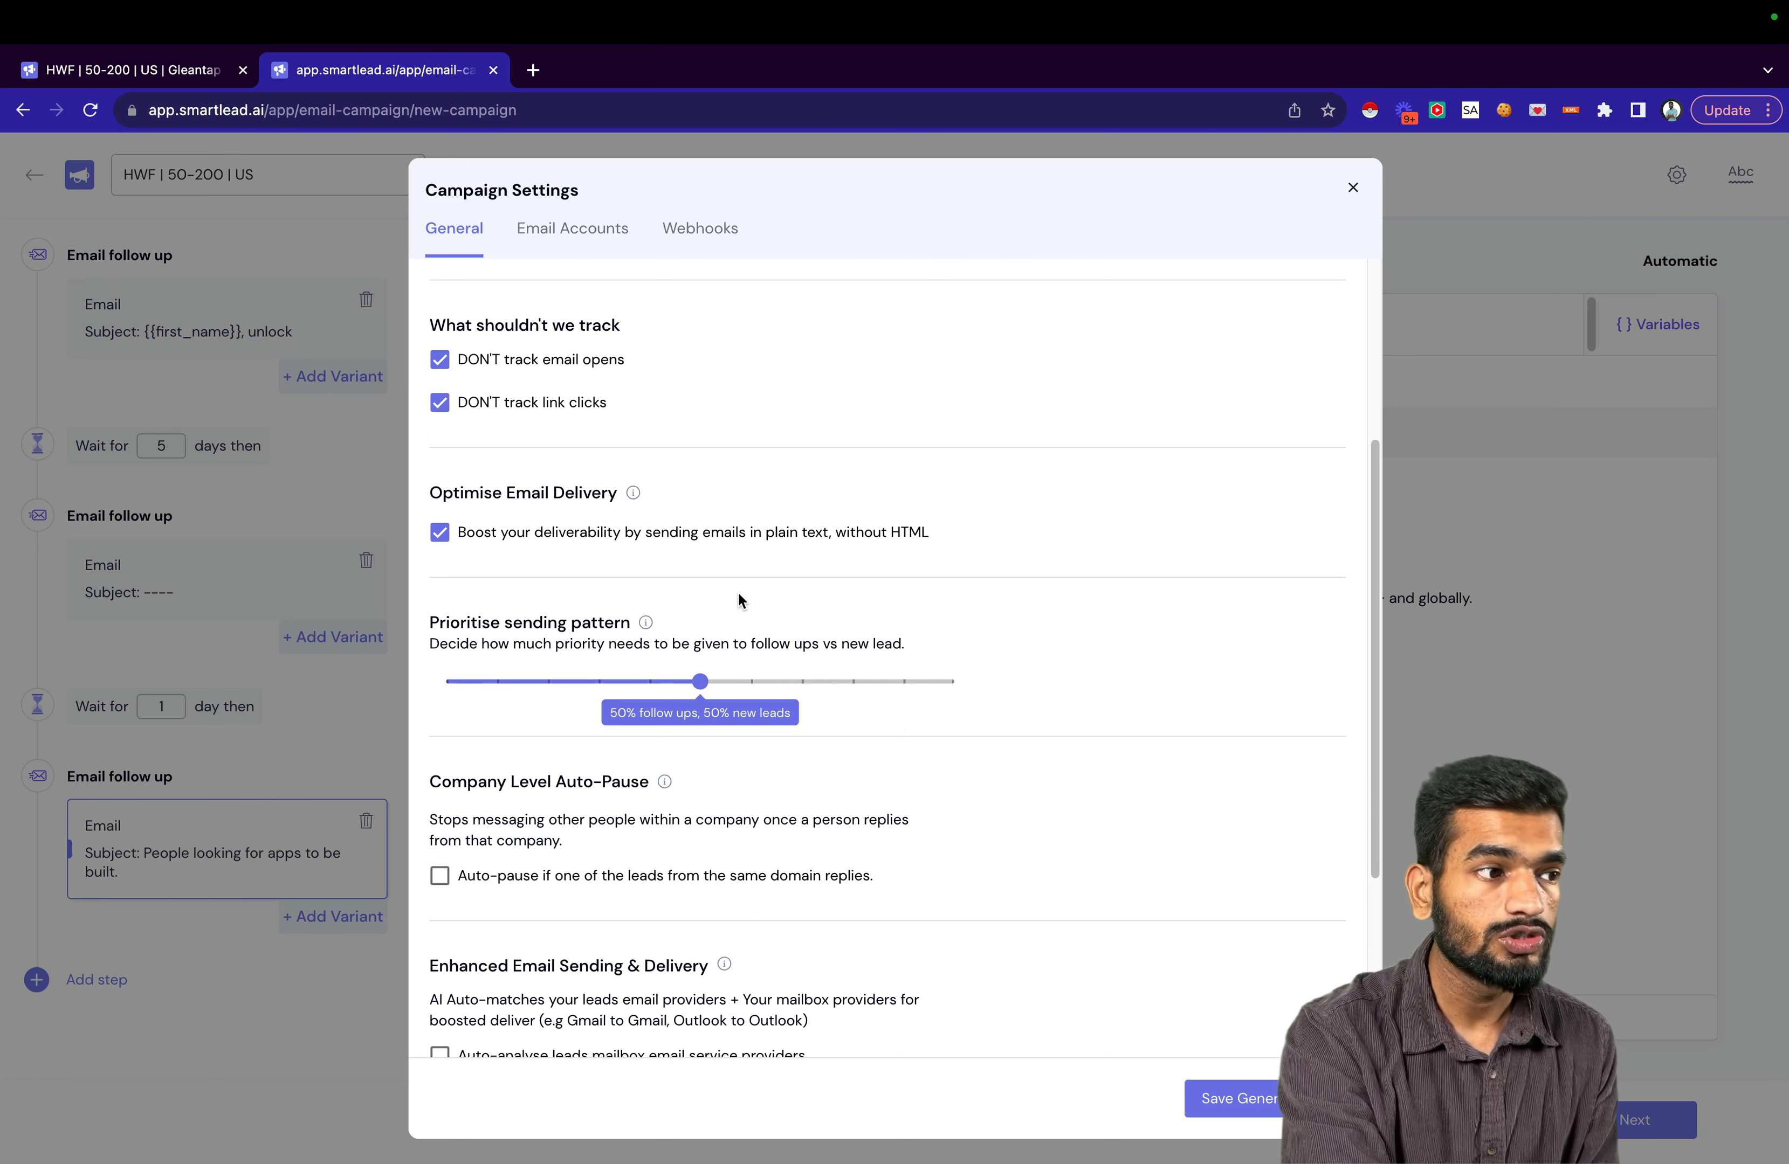
{"action": "left_click_drag", "start_coordinate": [700, 682], "coordinate": [446, 681]}
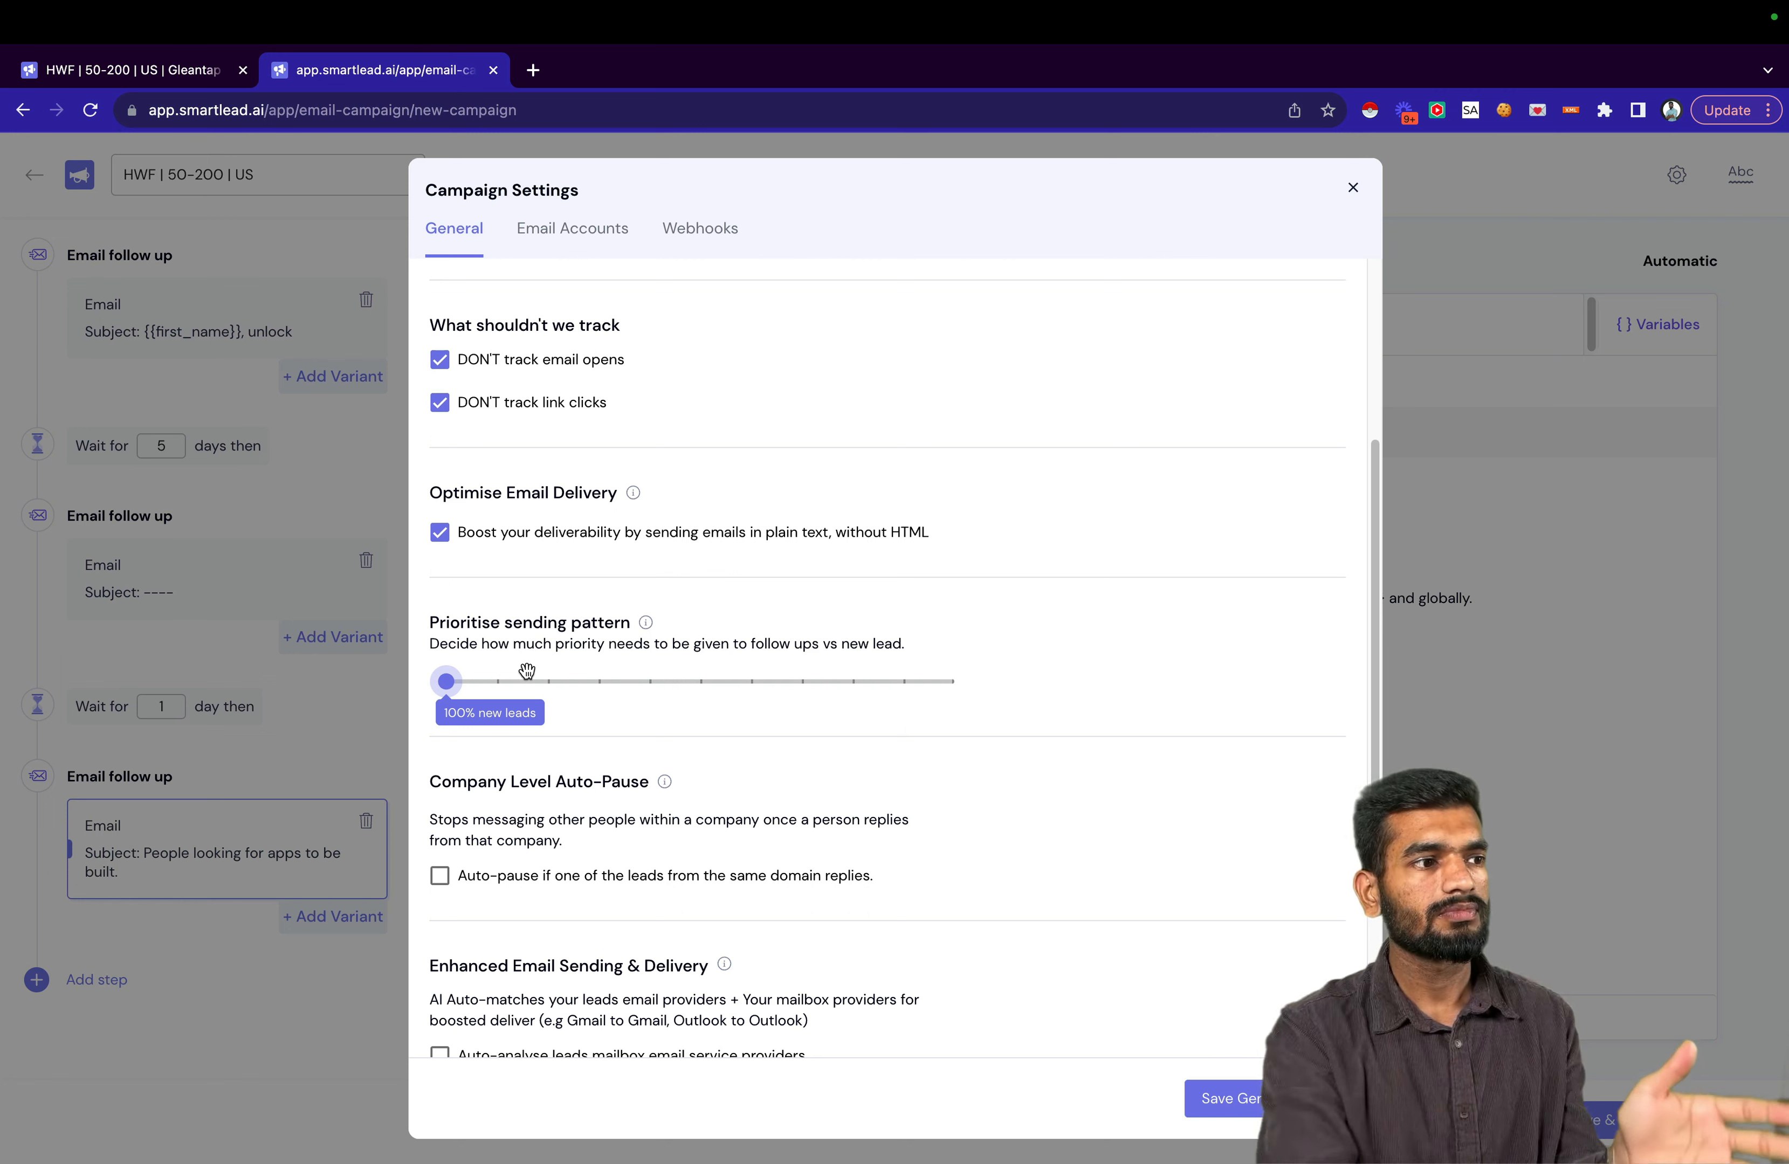
{"action": "left_click", "coordinate": [708, 683]}
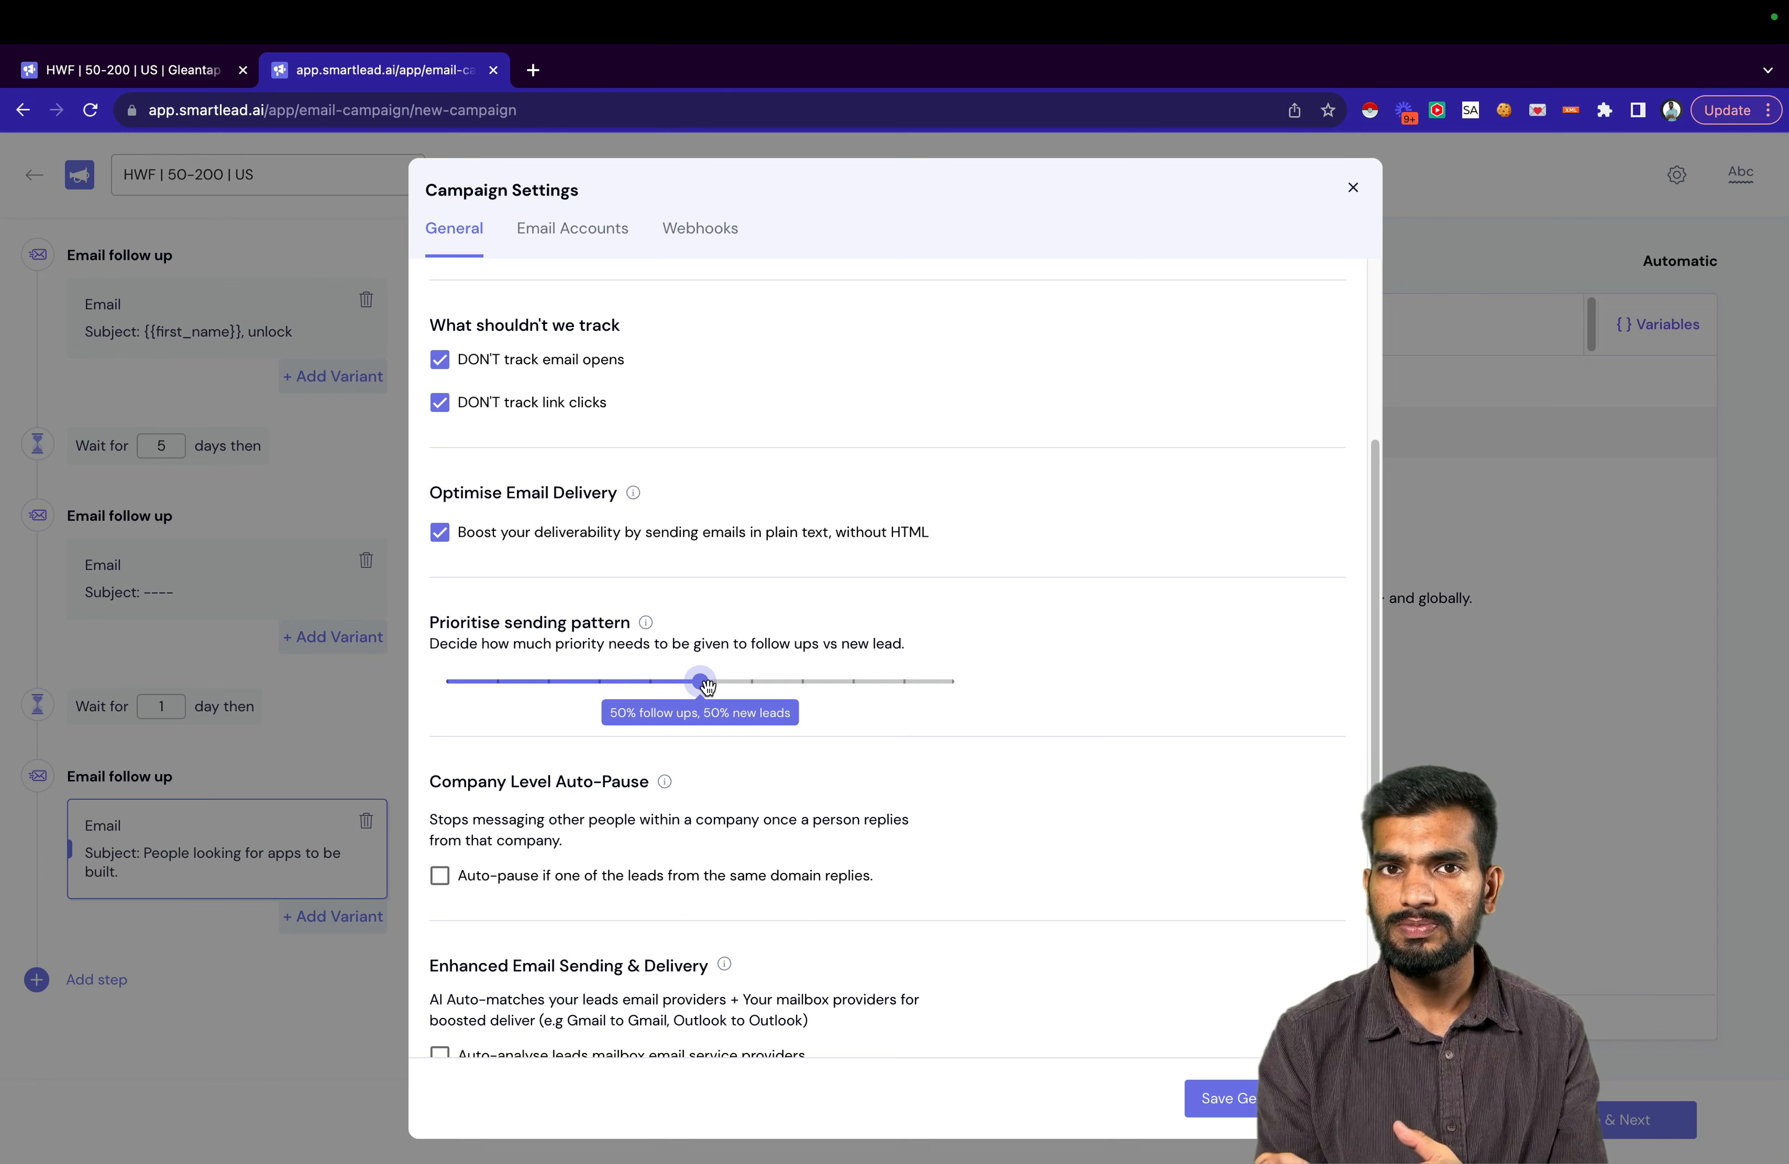
{"action": "left_click_drag", "start_coordinate": [705, 684], "coordinate": [446, 683]}
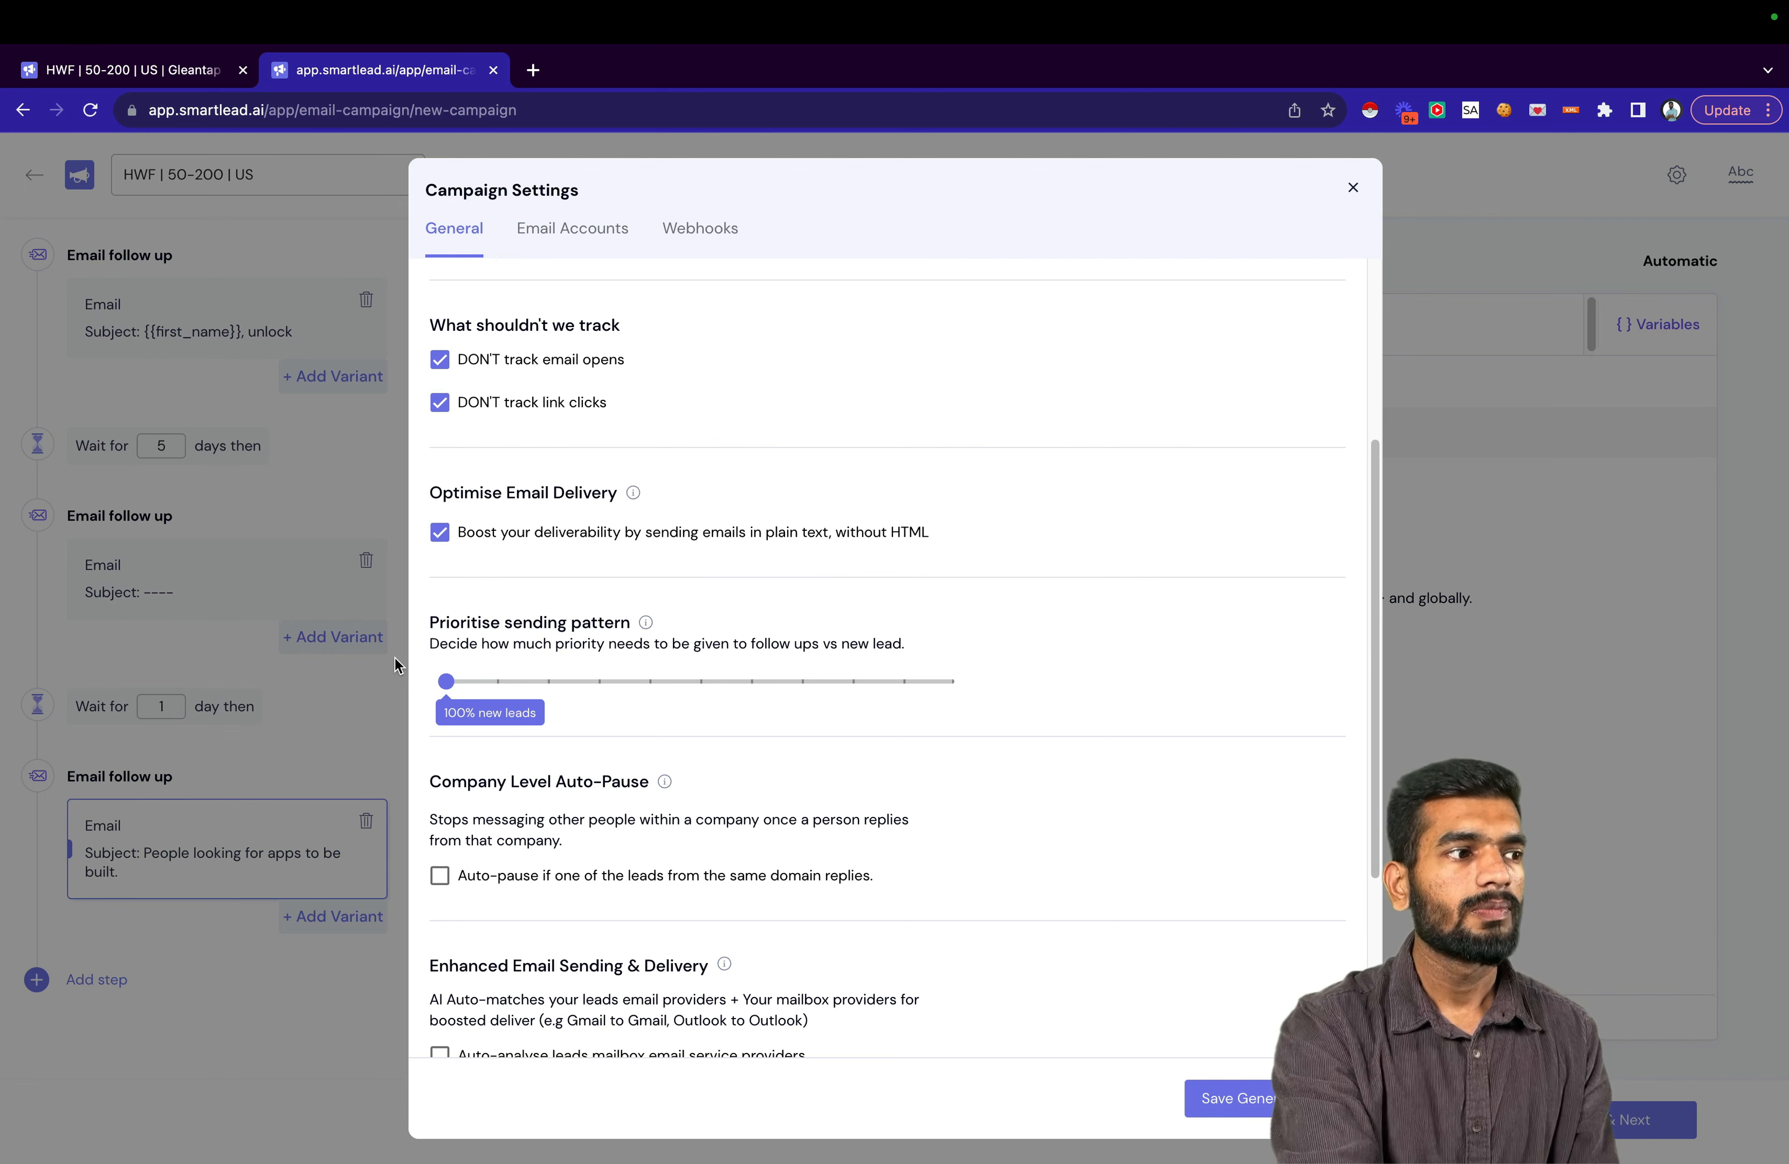
{"action": "left_click_drag", "start_coordinate": [446, 682], "coordinate": [955, 683]}
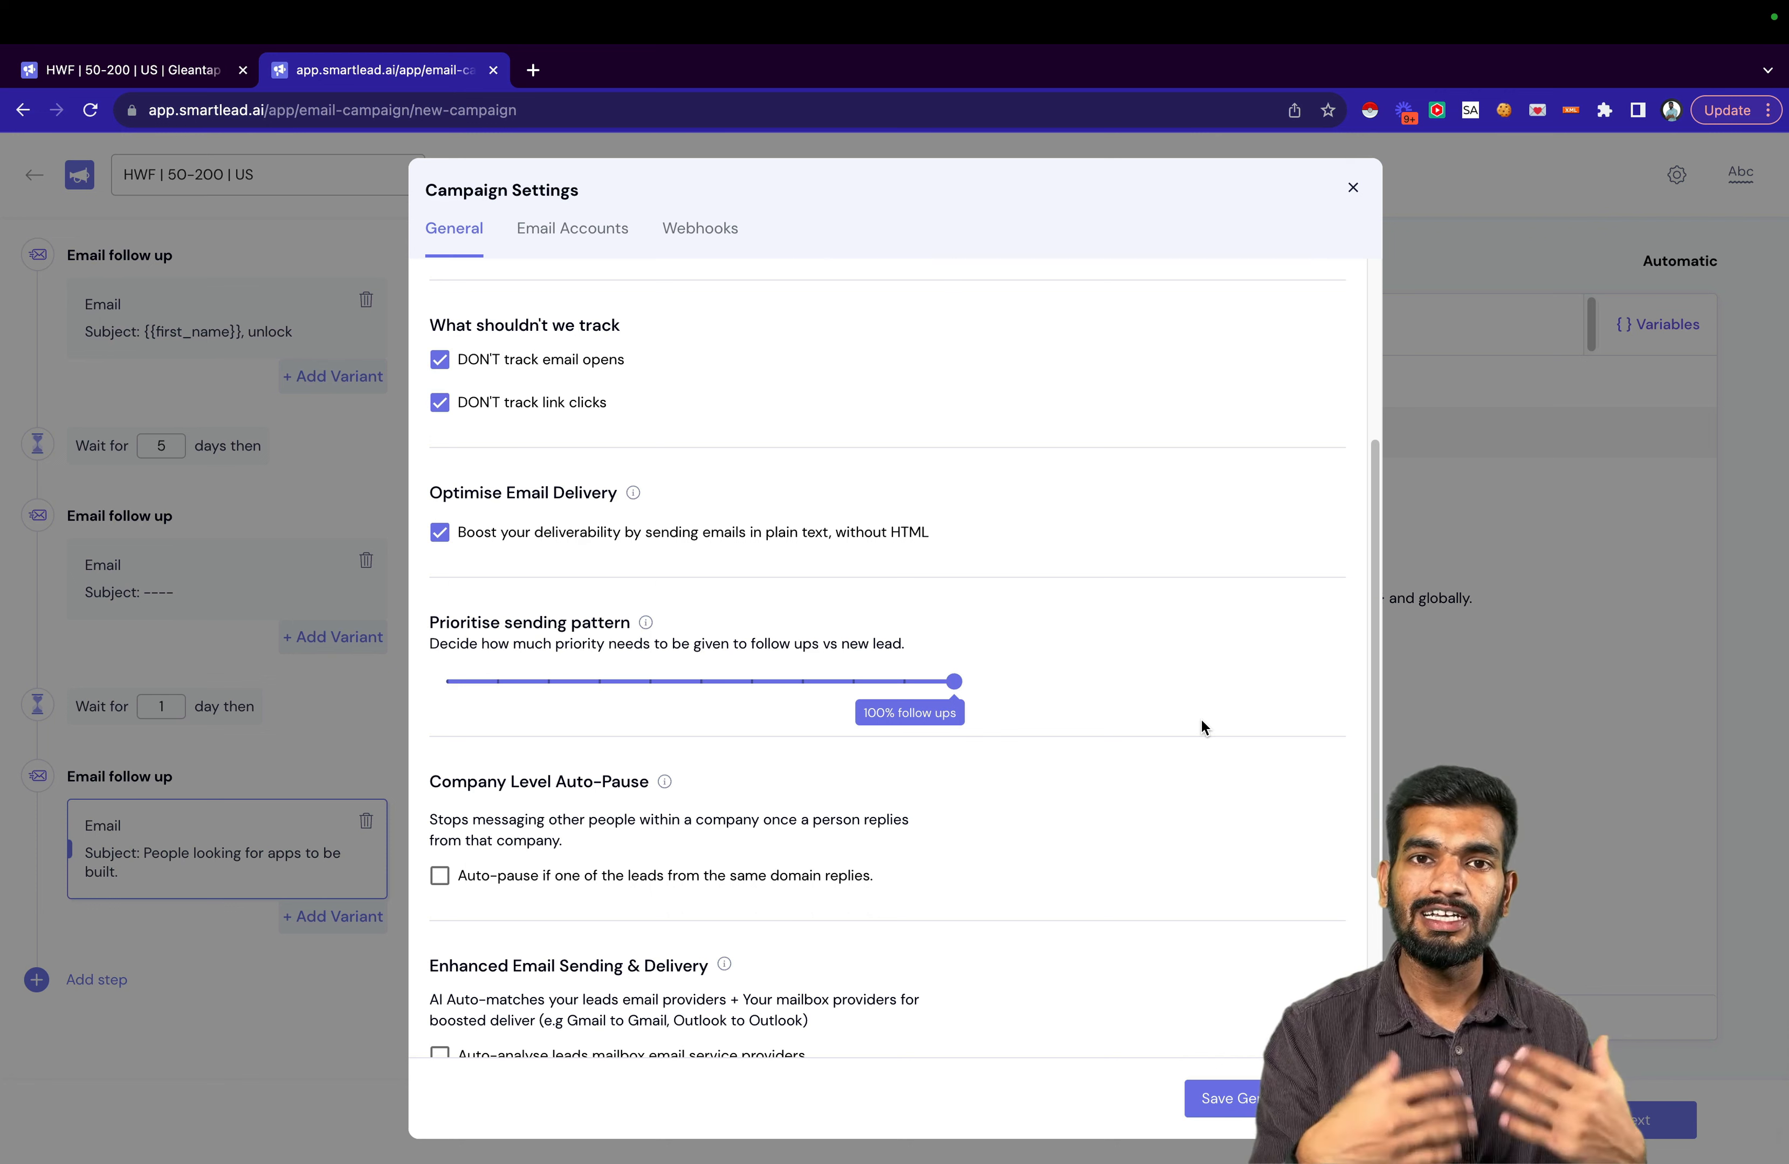
Enable company-level auto-pause when one of the leads from the same domain replies.
{"action": "scroll", "coordinate": [1179, 710], "scroll_direction": "down", "scroll_amount": 4}
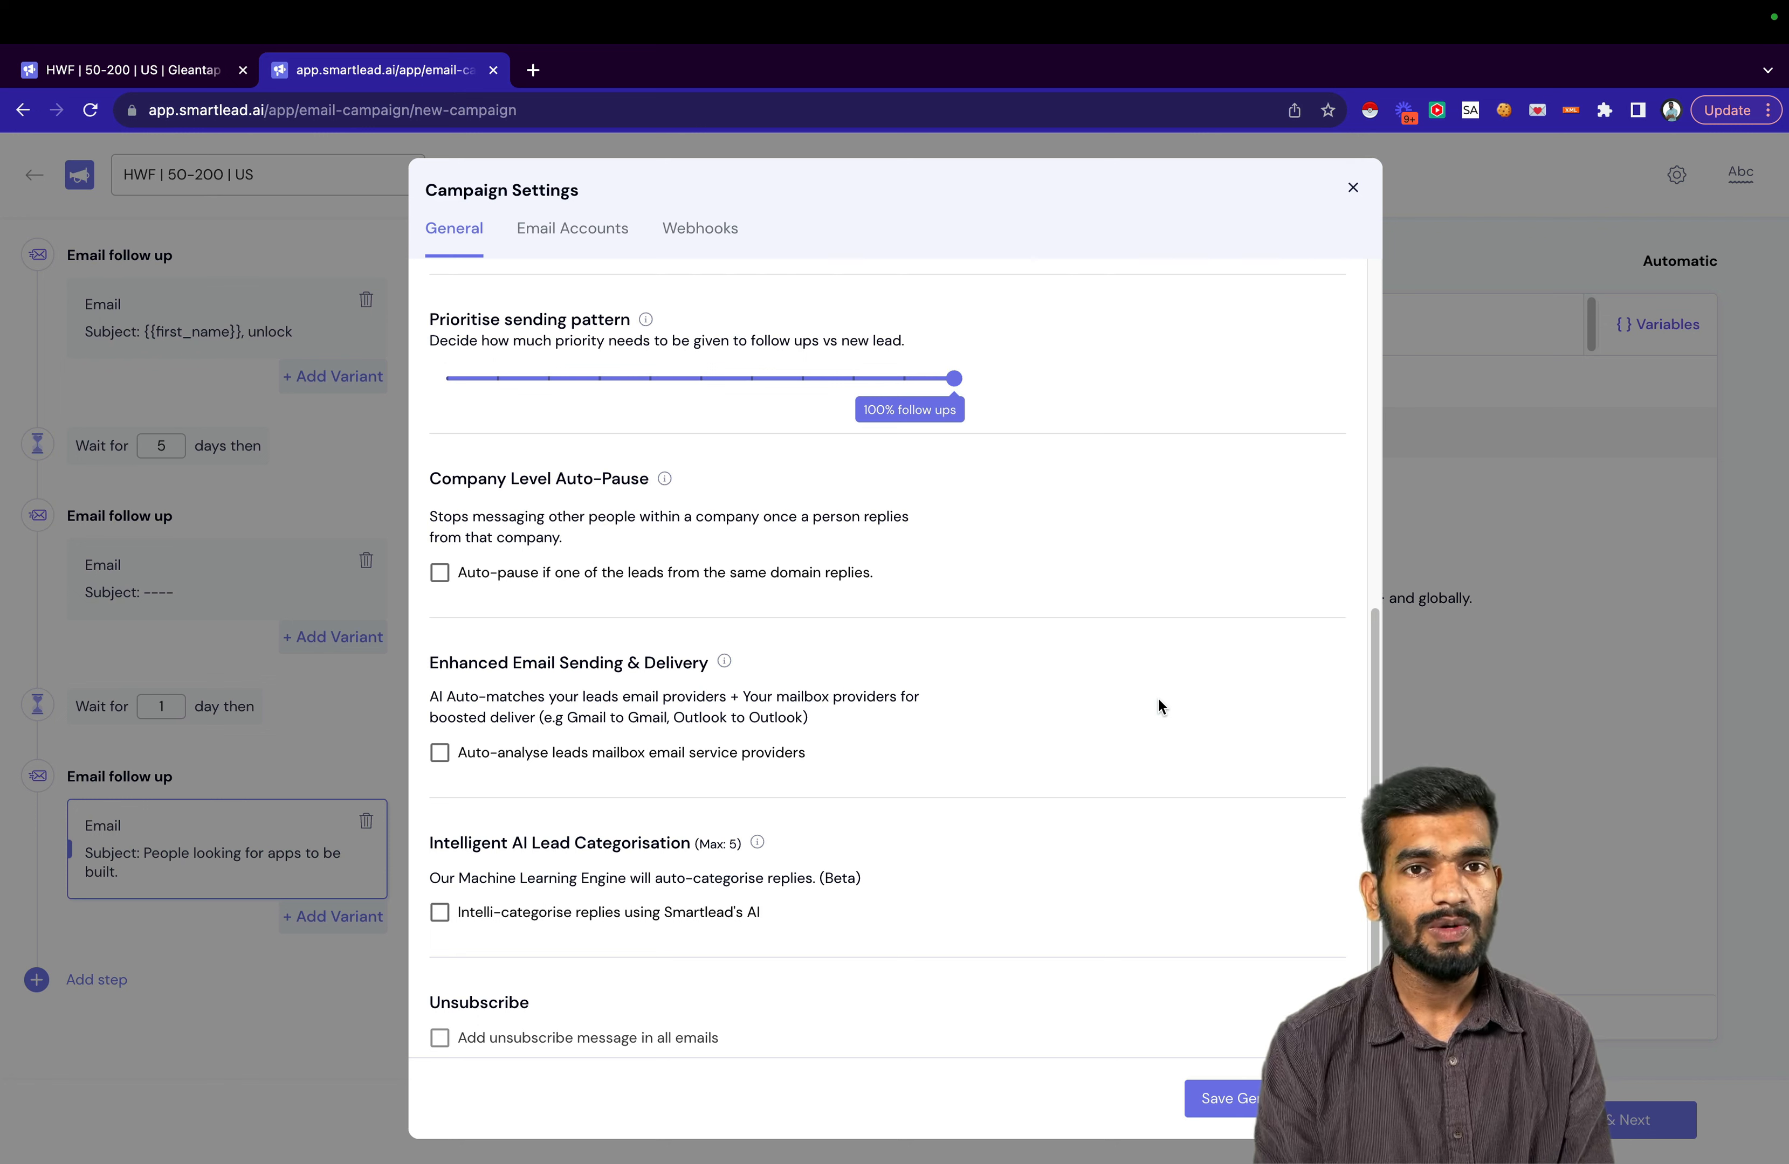
{"action": "left_click", "coordinate": [673, 573]}
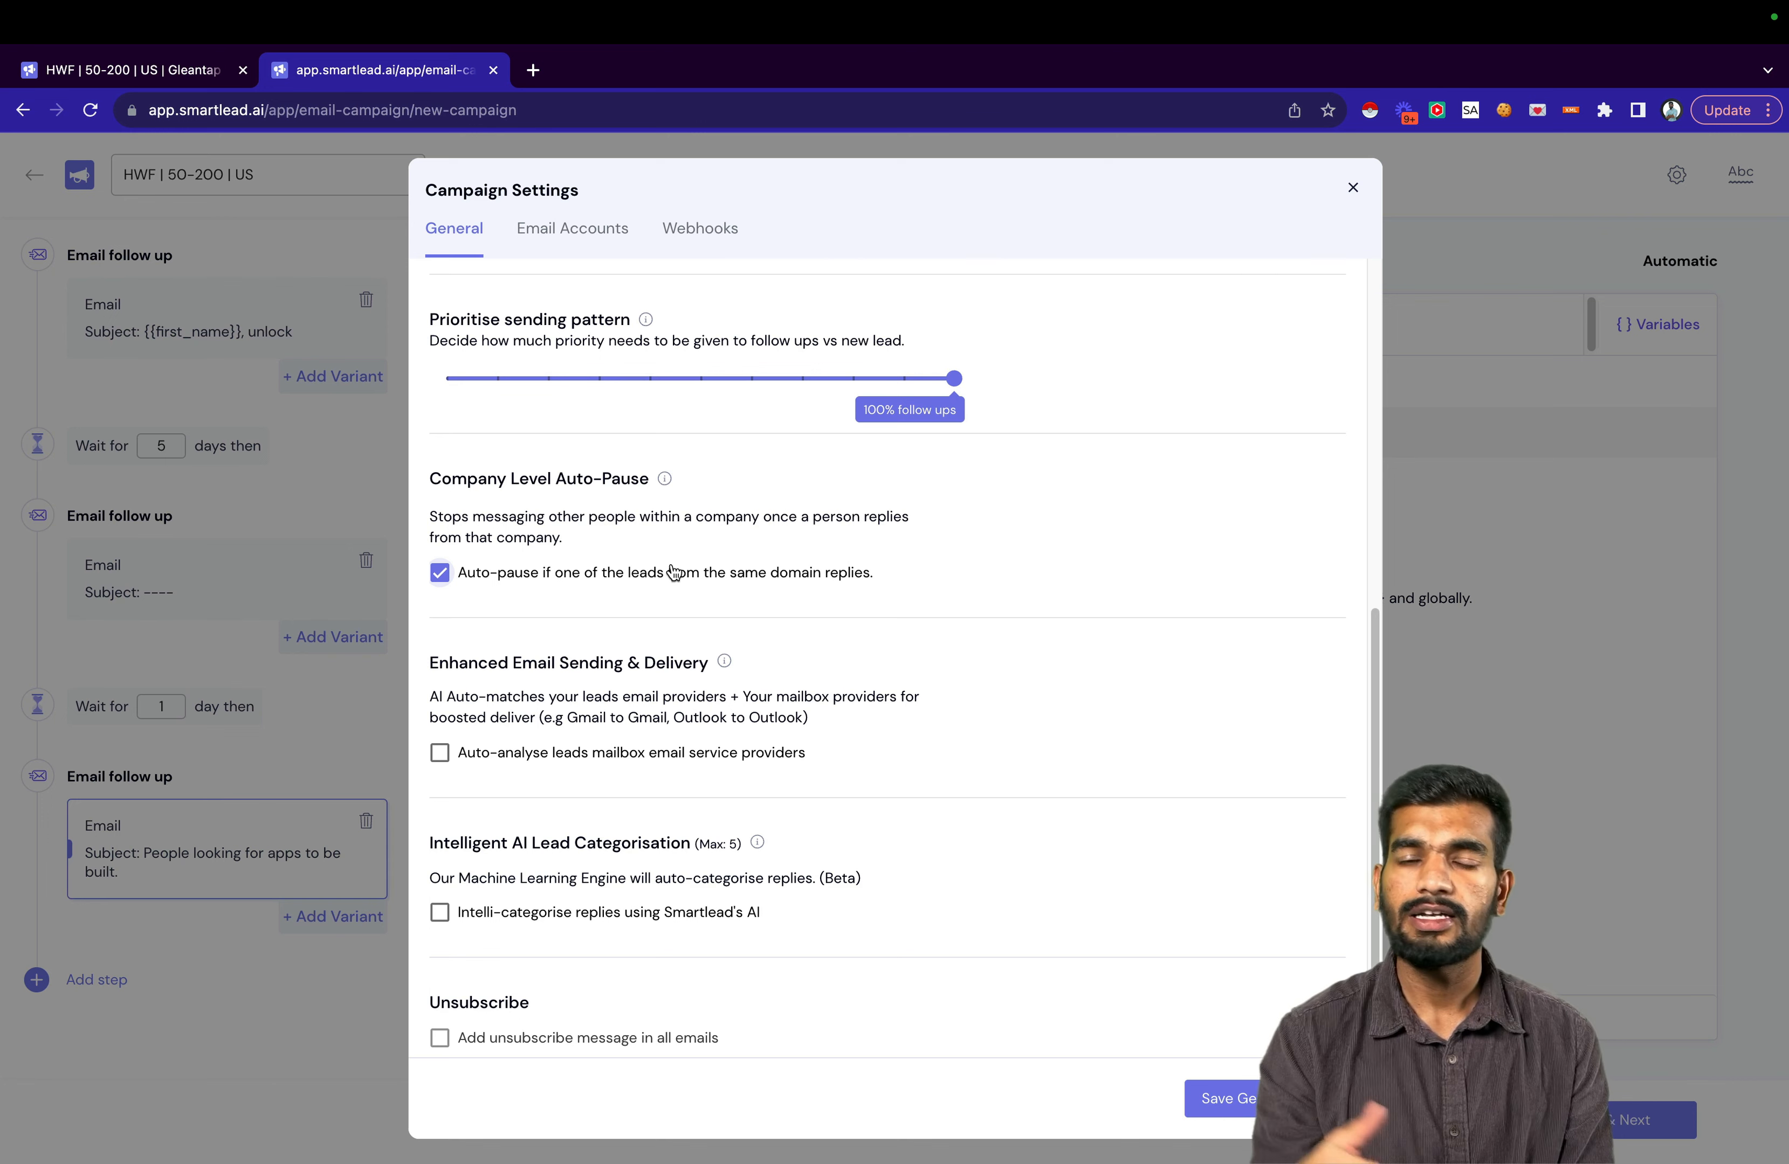
Enable auto-analysis of the leads' mailbox email service providers and intelli-categorisation of replies using Smartlead's AI.
{"action": "scroll", "coordinate": [911, 702], "scroll_direction": "down", "scroll_amount": 1}
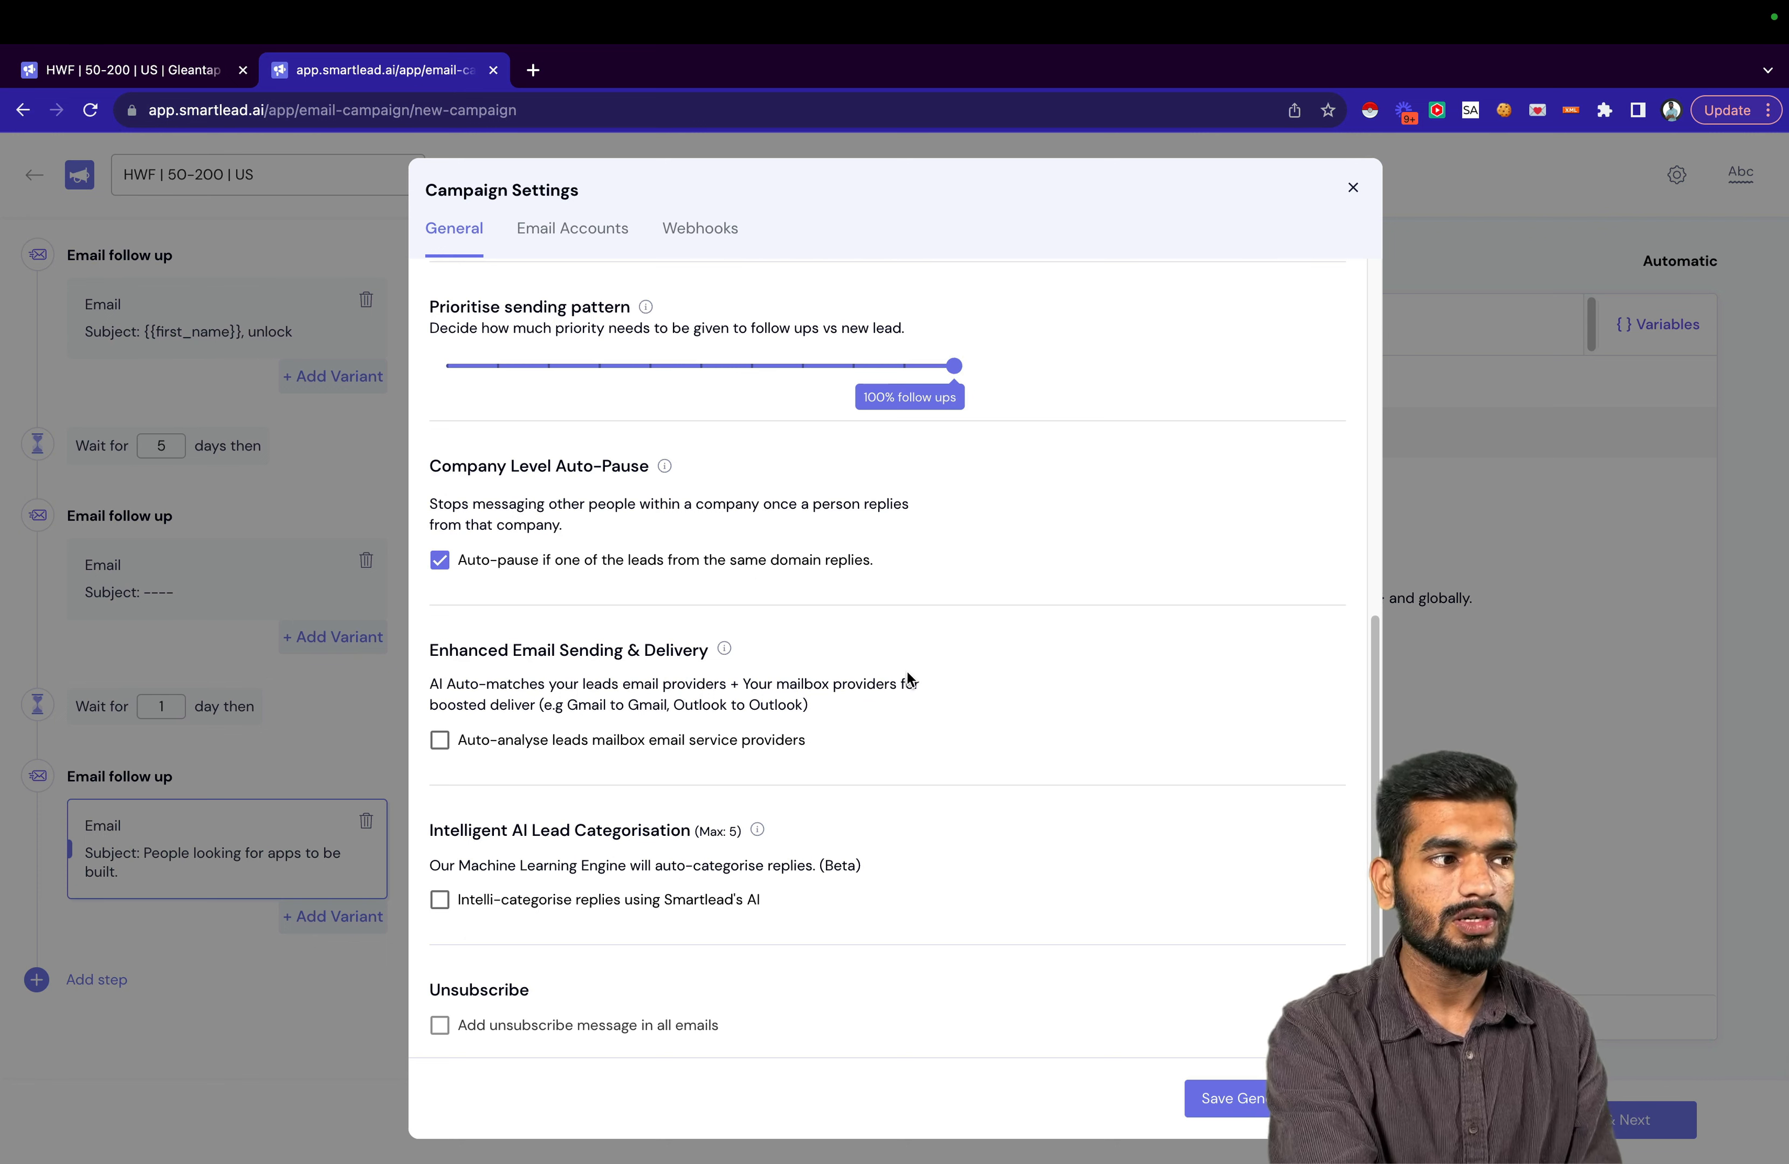
{"action": "left_click", "coordinate": [728, 749]}
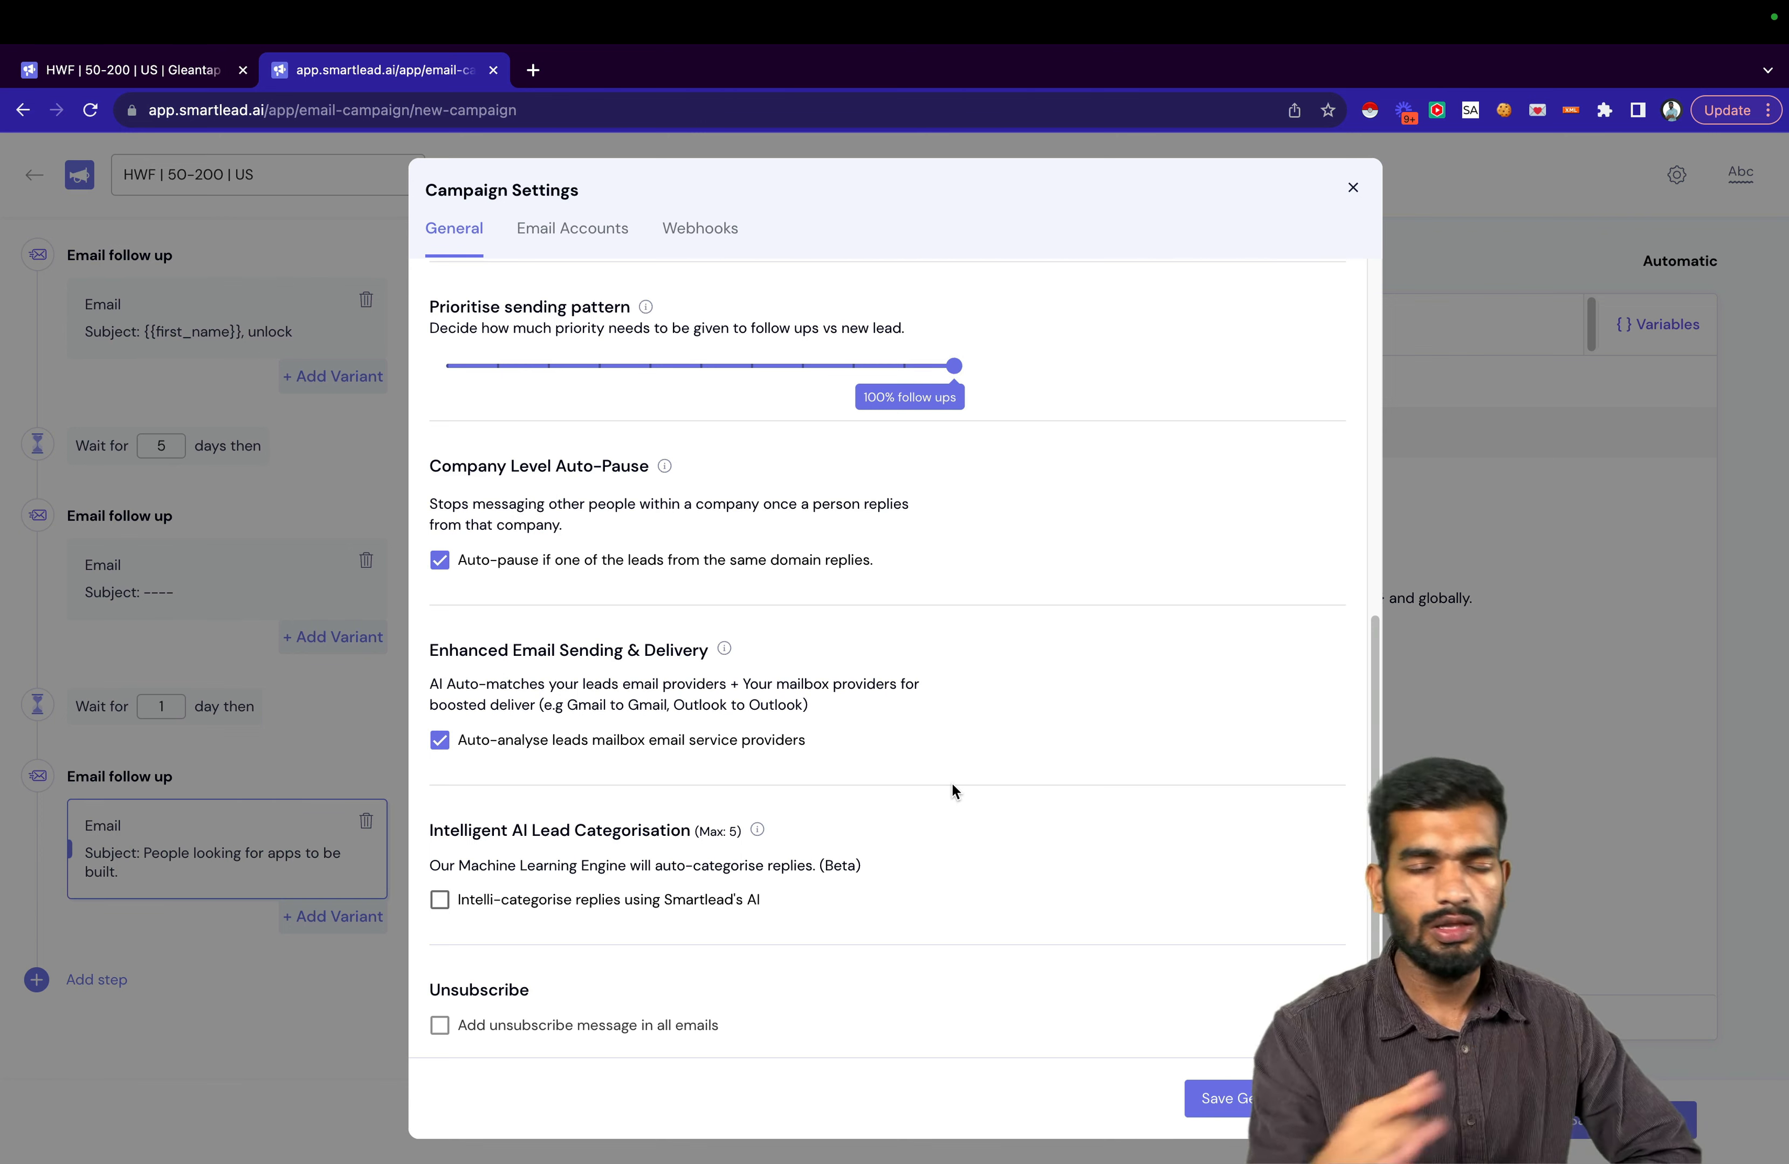
{"action": "left_click", "coordinate": [726, 902]}
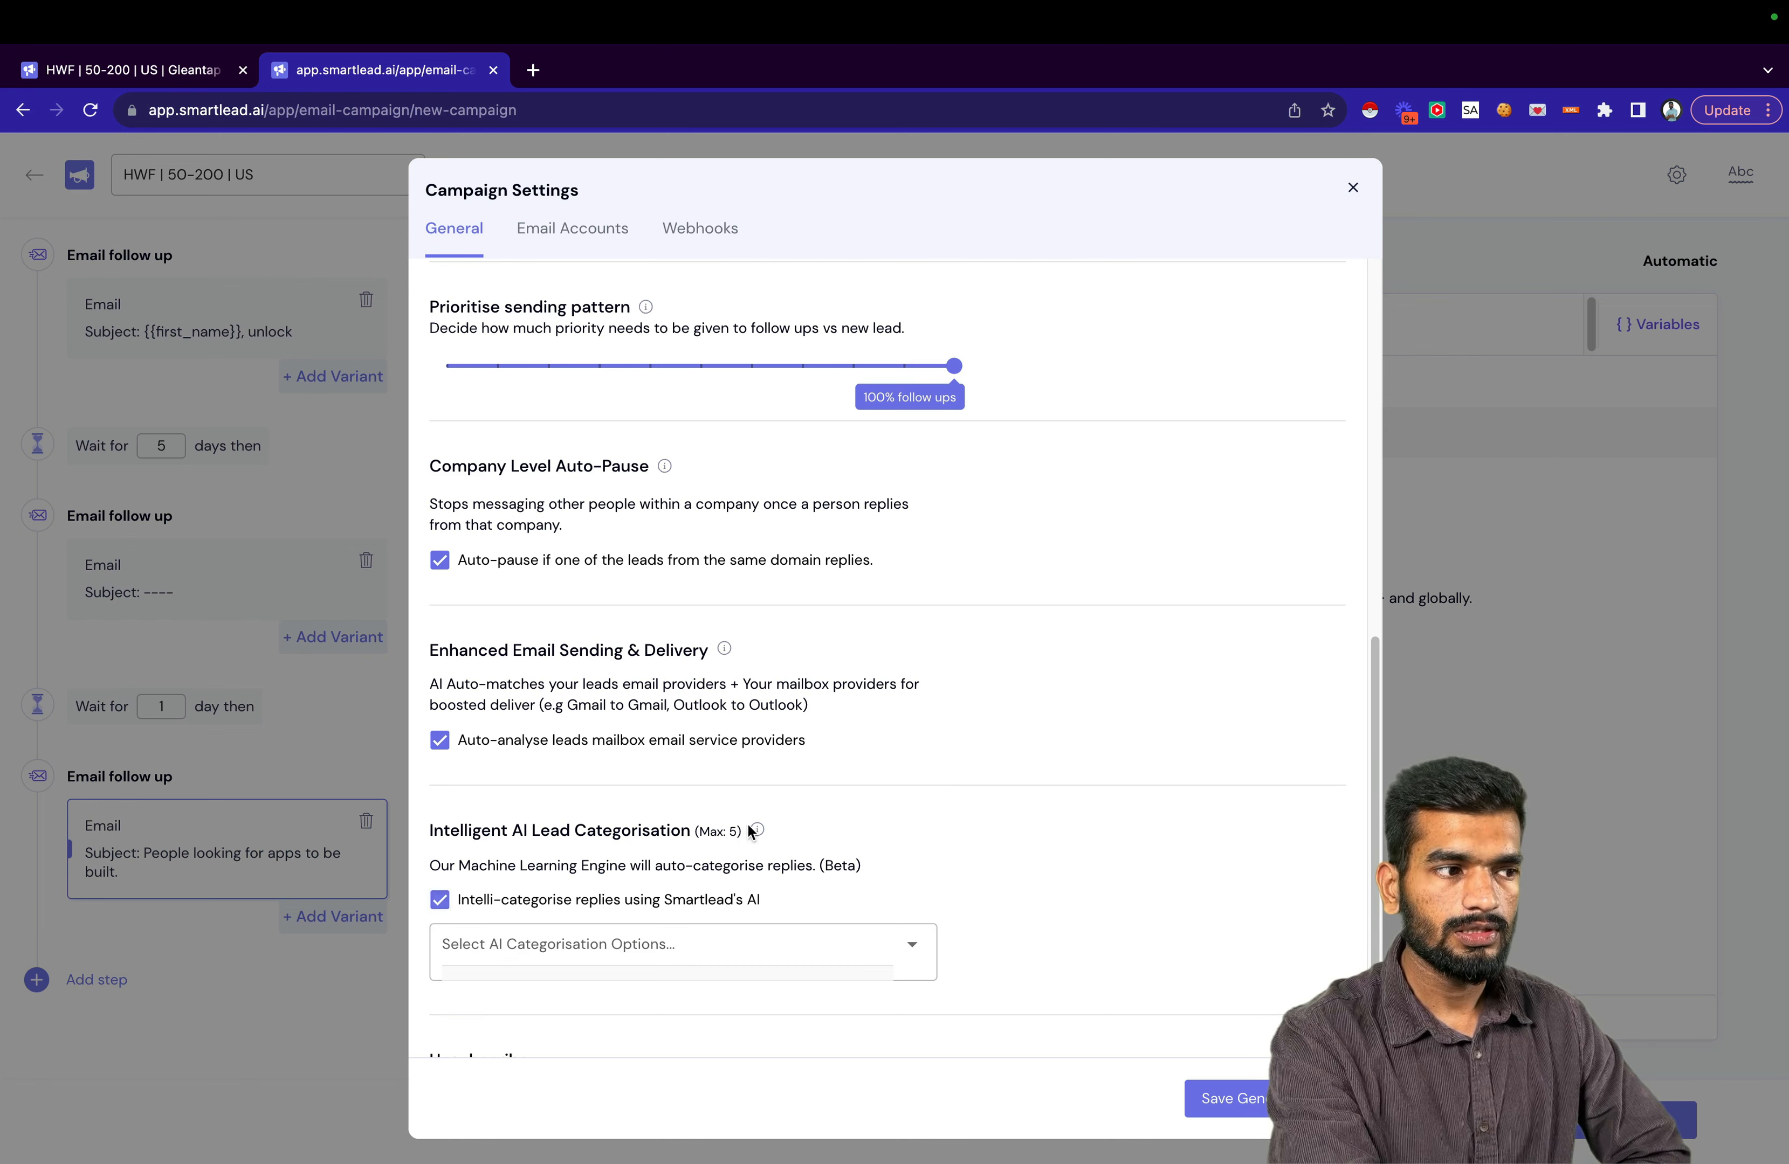
Choose Interested, Not Interested, Do Not Contact and Information Request as the AI categorisation options.
{"action": "left_click", "coordinate": [900, 875]}
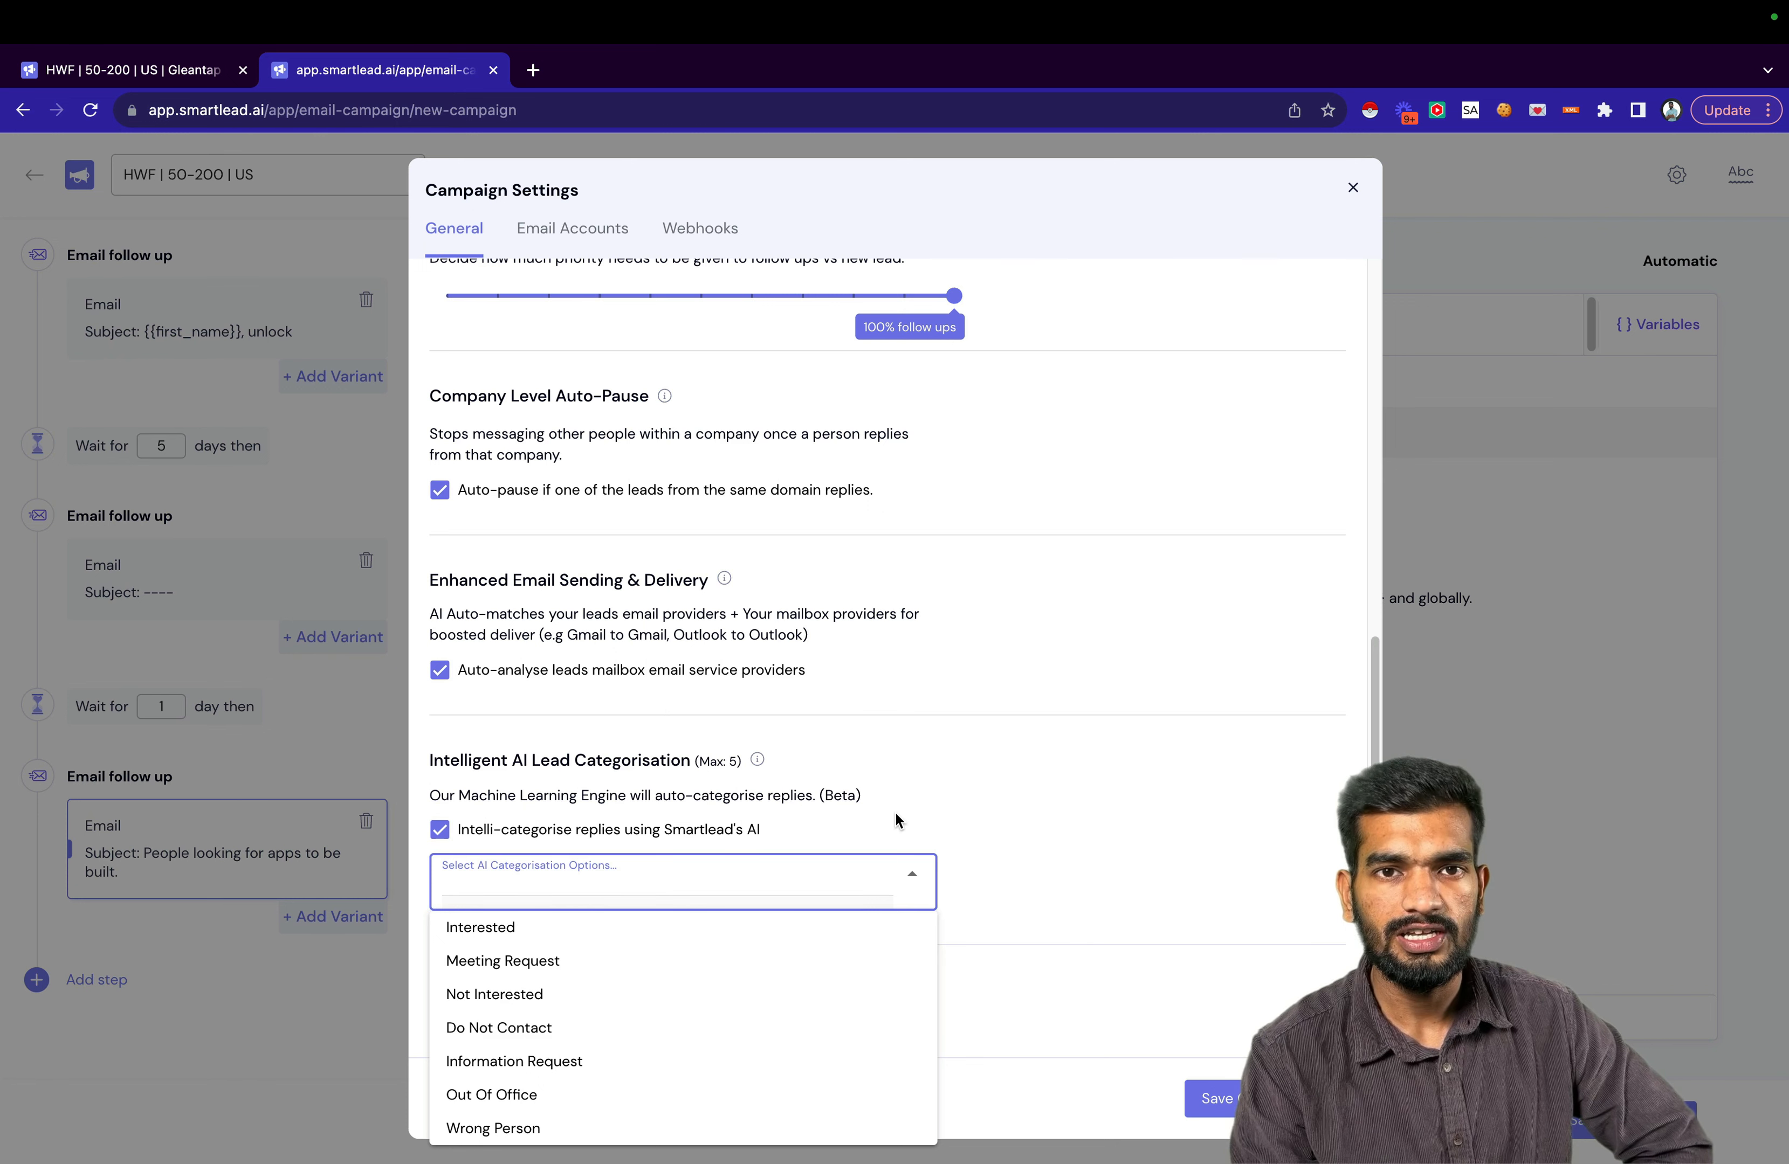
{"action": "left_click", "coordinate": [693, 943]}
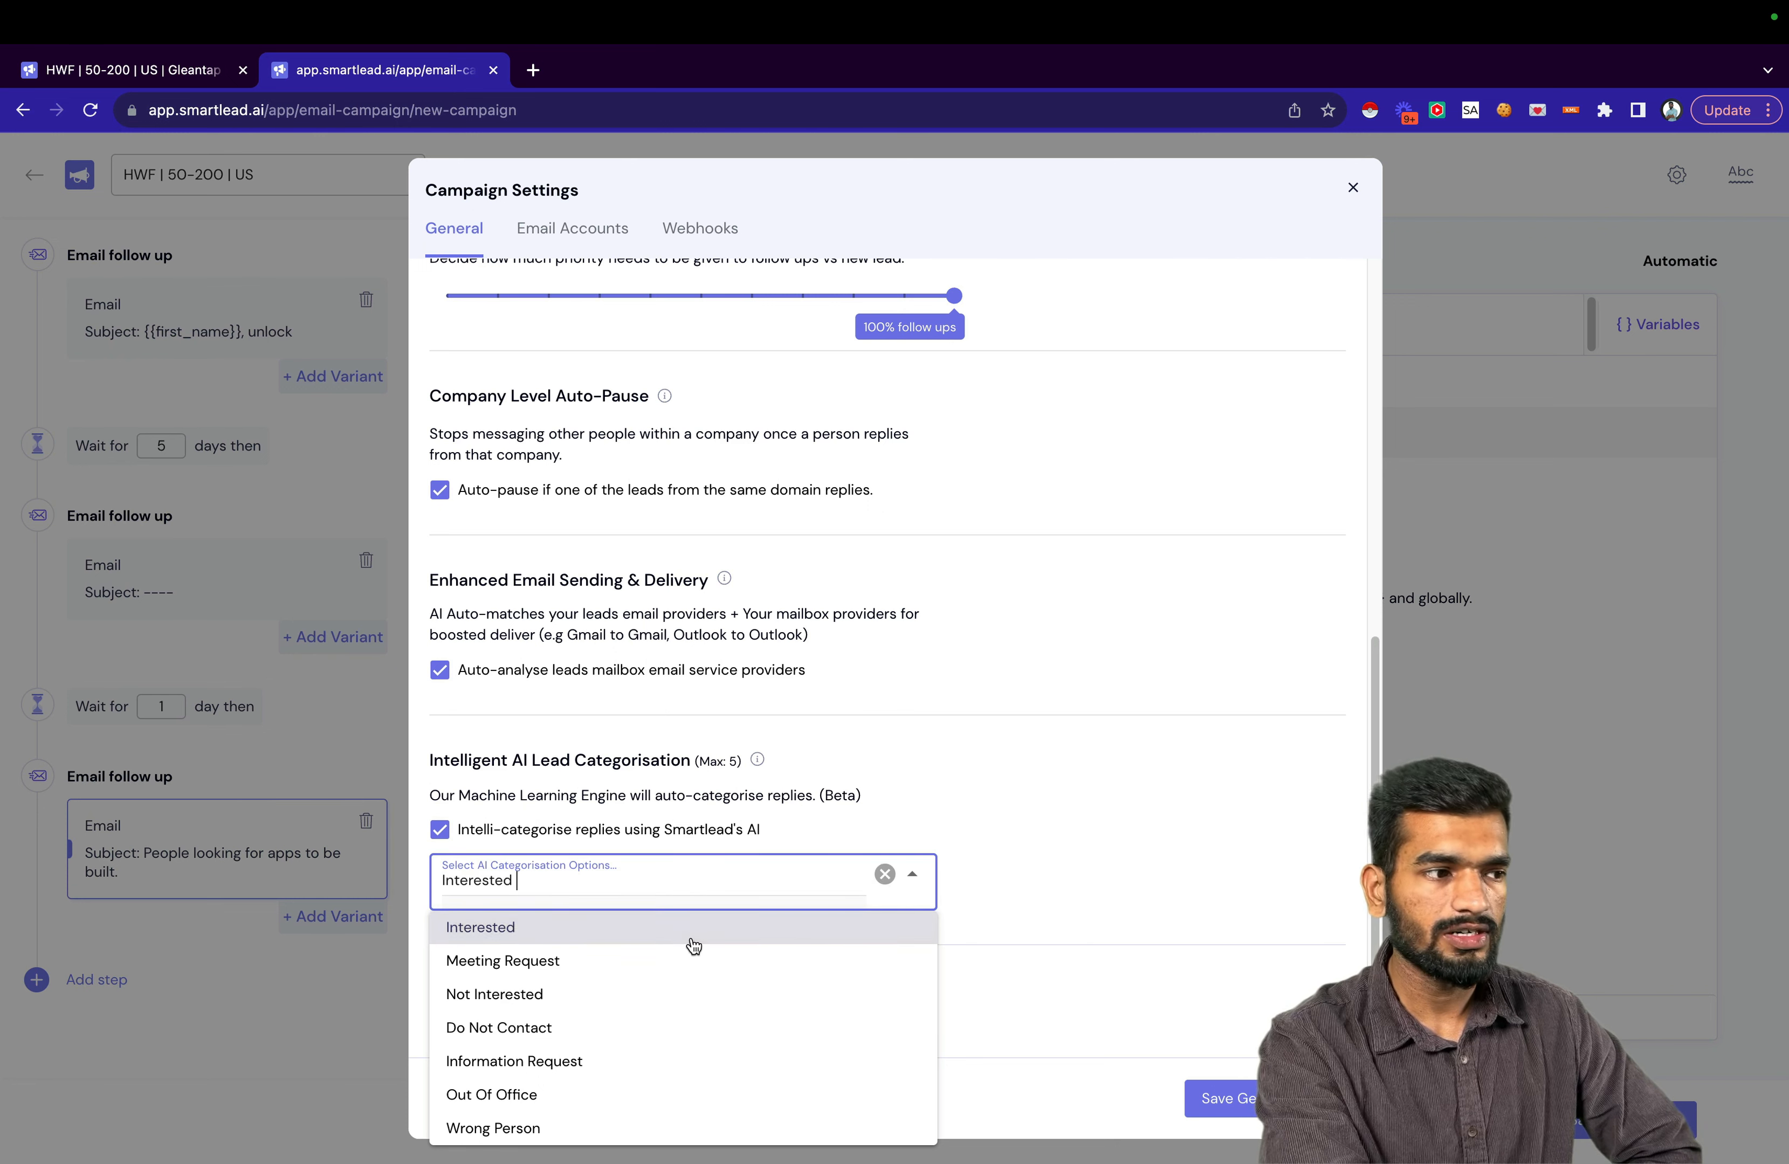
{"action": "left_click", "coordinate": [612, 996]}
{"action": "left_click", "coordinate": [569, 1033]}
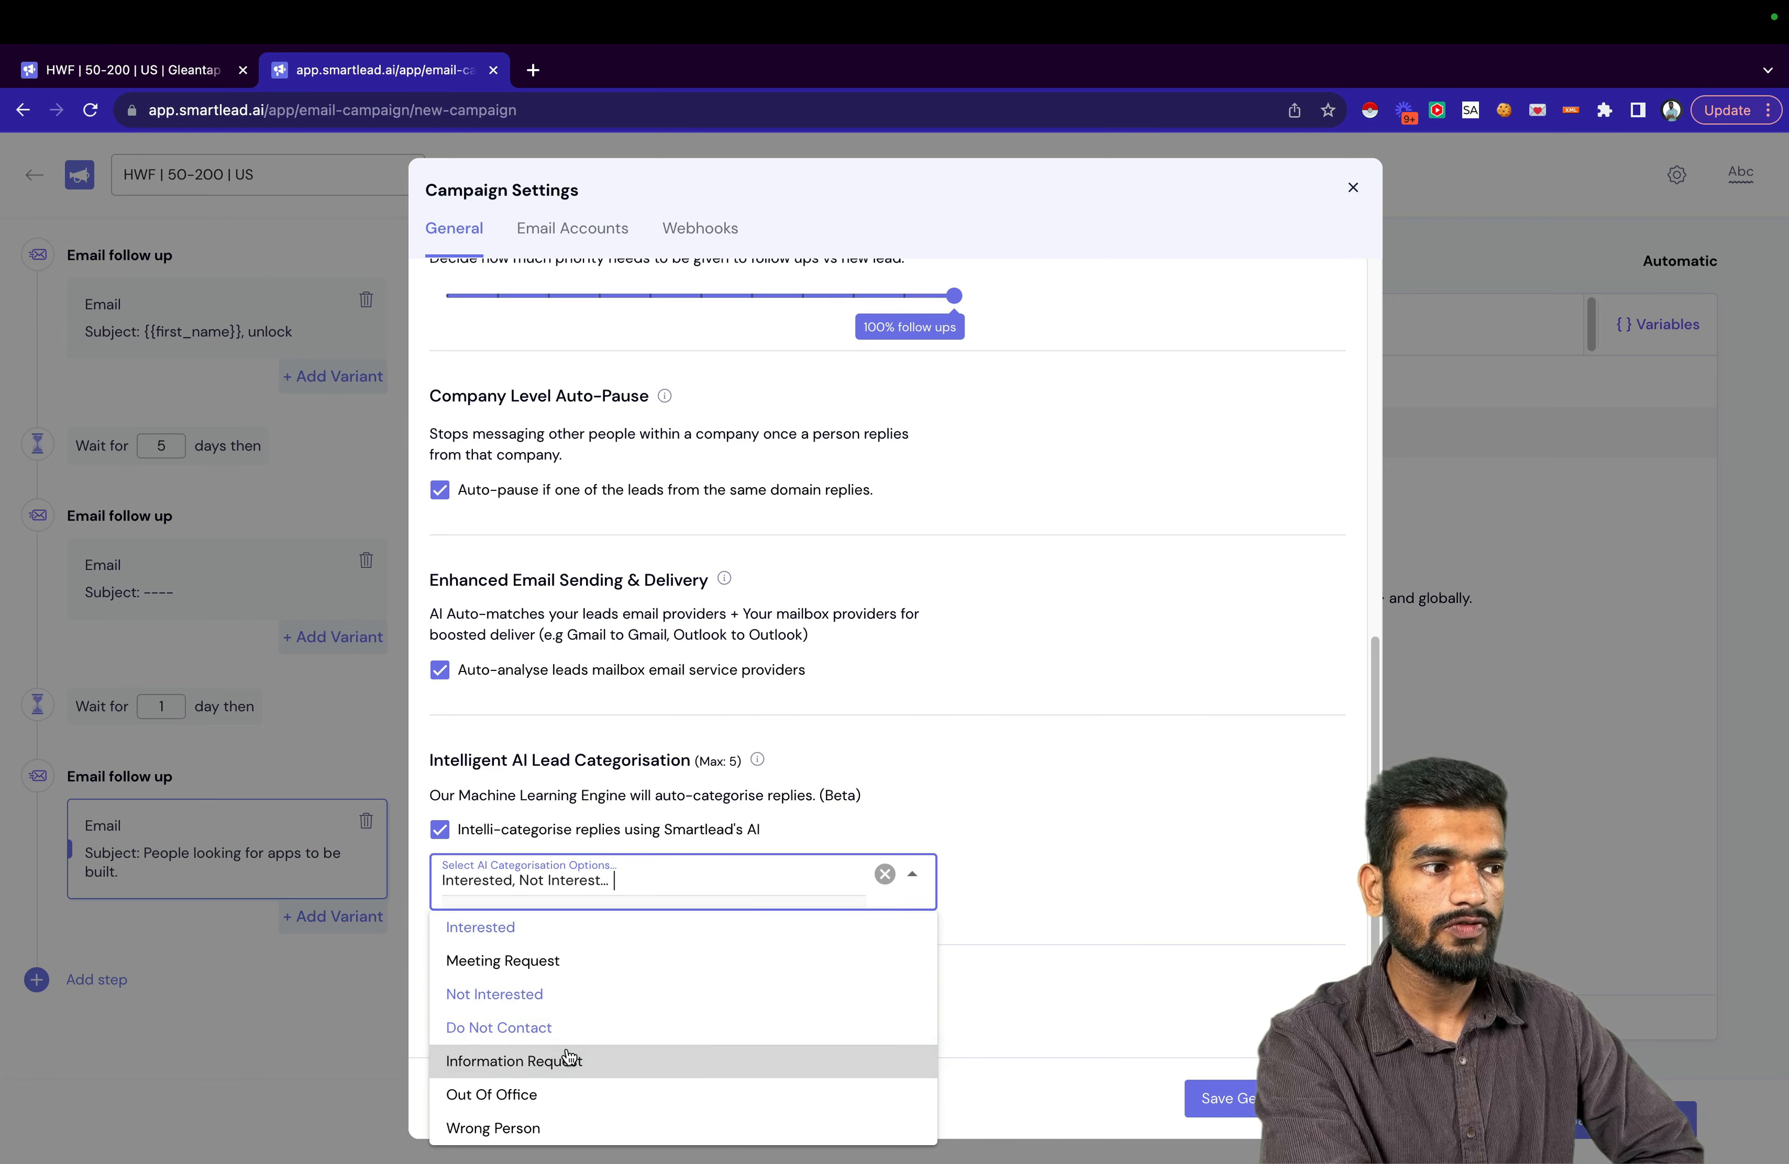
{"action": "left_click", "coordinate": [571, 1062]}
{"action": "left_click", "coordinate": [1138, 853]}
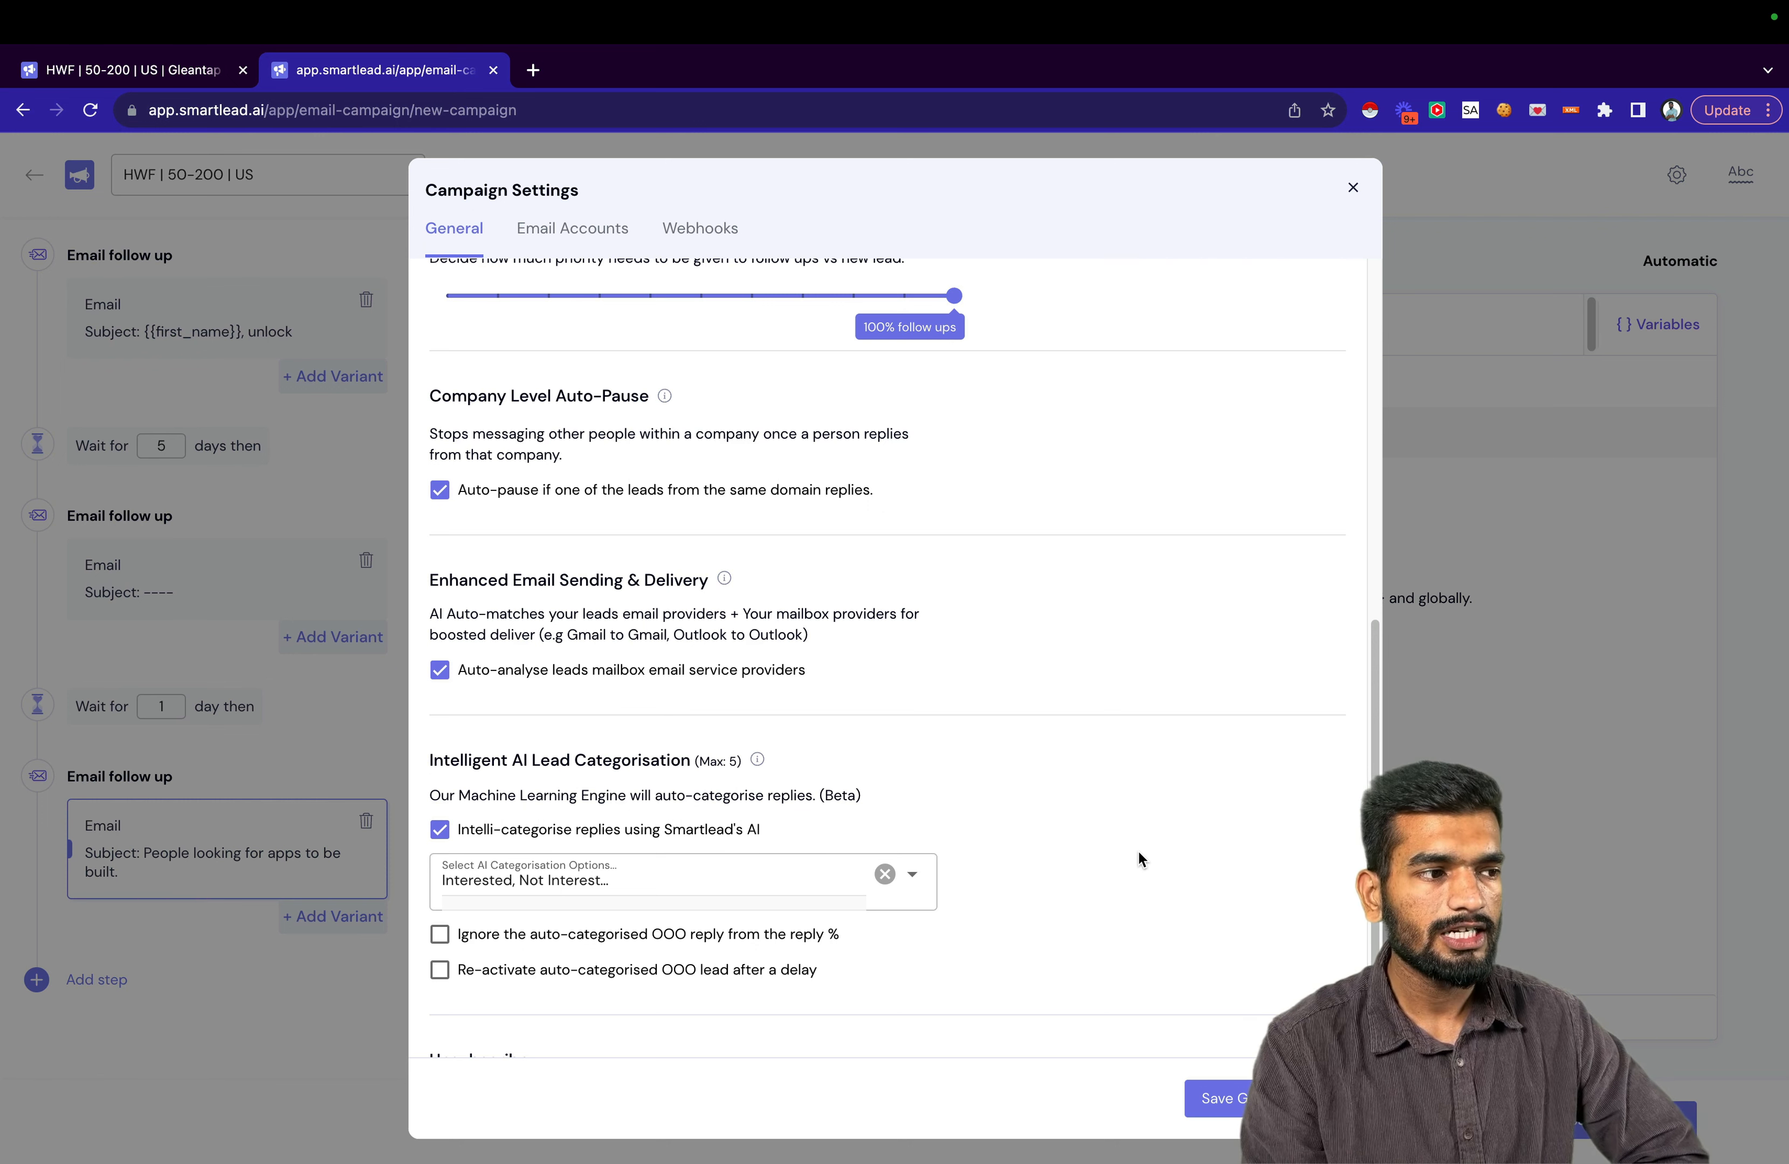
Ignore auto-categorised OOO replies in the reply percentage and re-activate auto-categorised OOO leads after 10 days.
{"action": "left_click", "coordinate": [560, 935]}
{"action": "left_click", "coordinate": [560, 971]}
{"action": "scroll", "coordinate": [1130, 918], "scroll_direction": "down", "scroll_amount": 2}
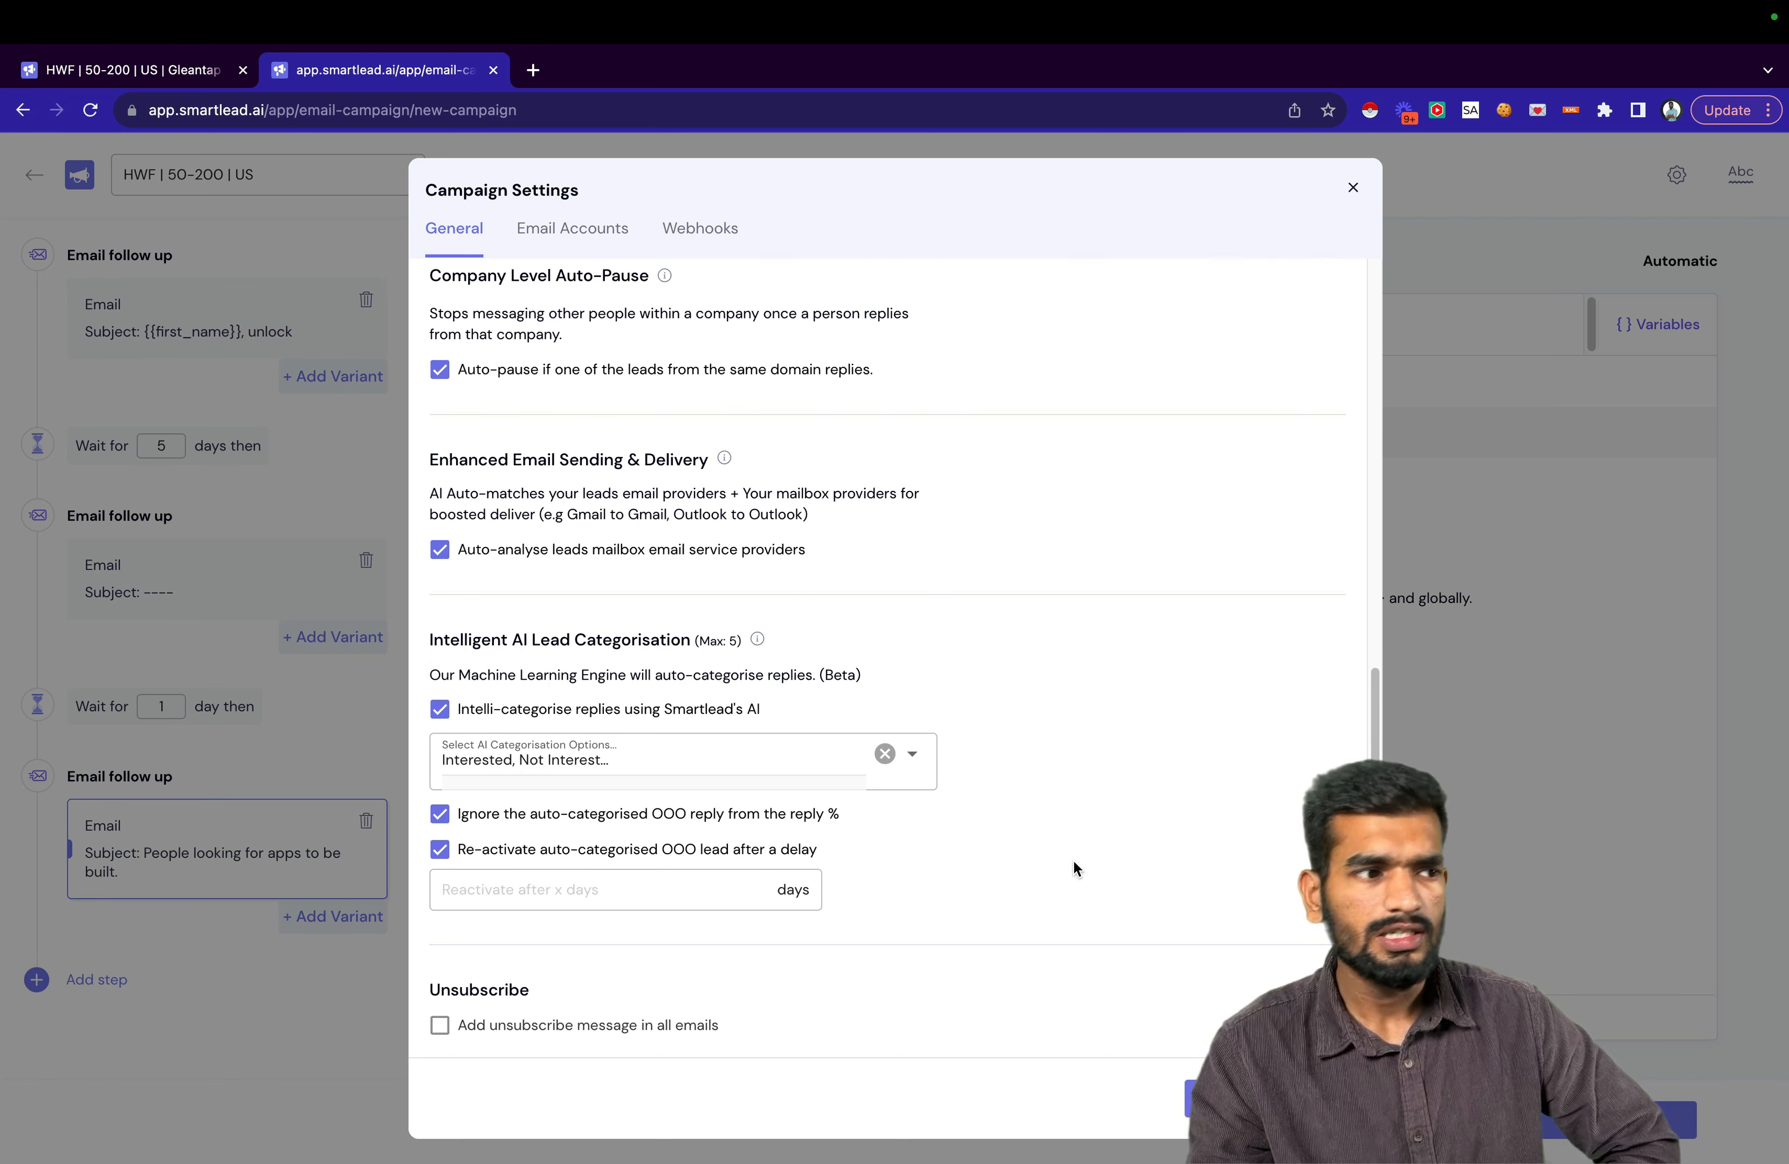
{"action": "left_click", "coordinate": [699, 884]}
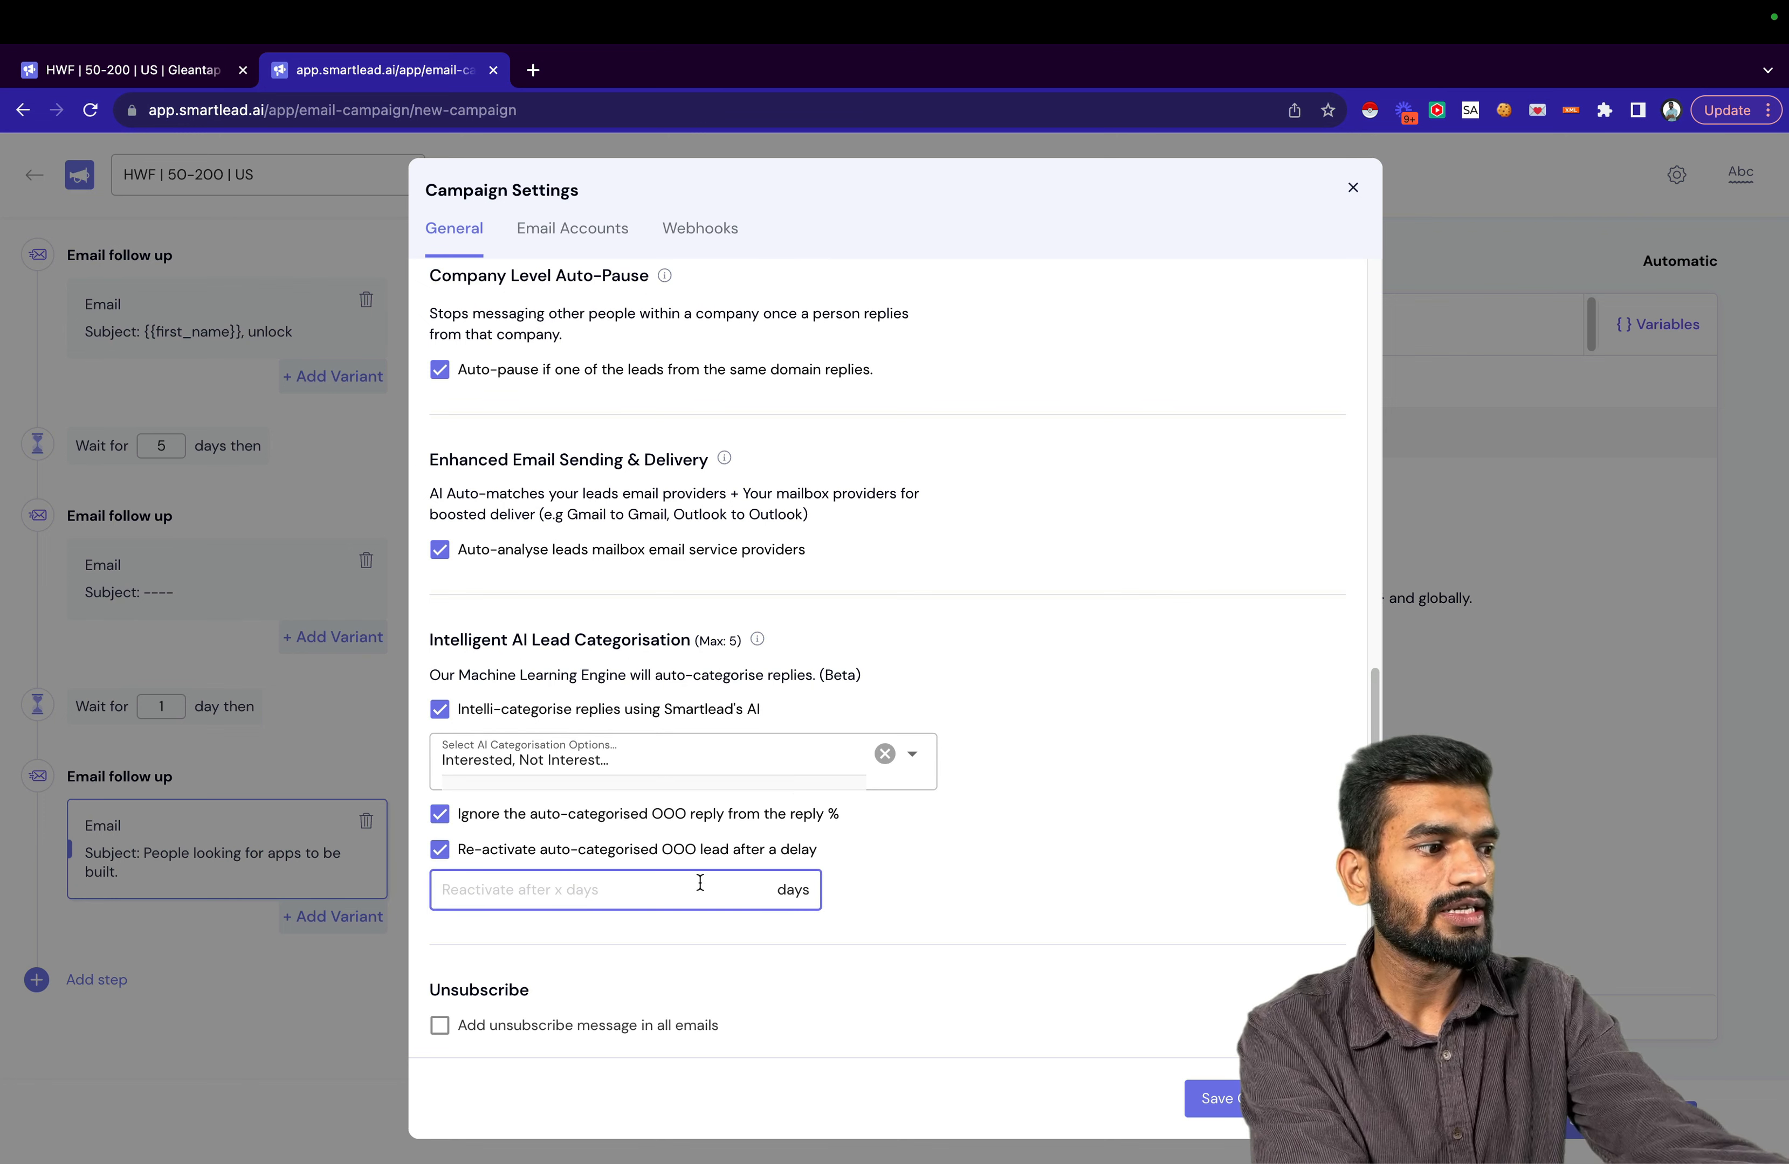
{"action": "type", "text": "10"}
{"action": "left_click", "coordinate": [1101, 885]}
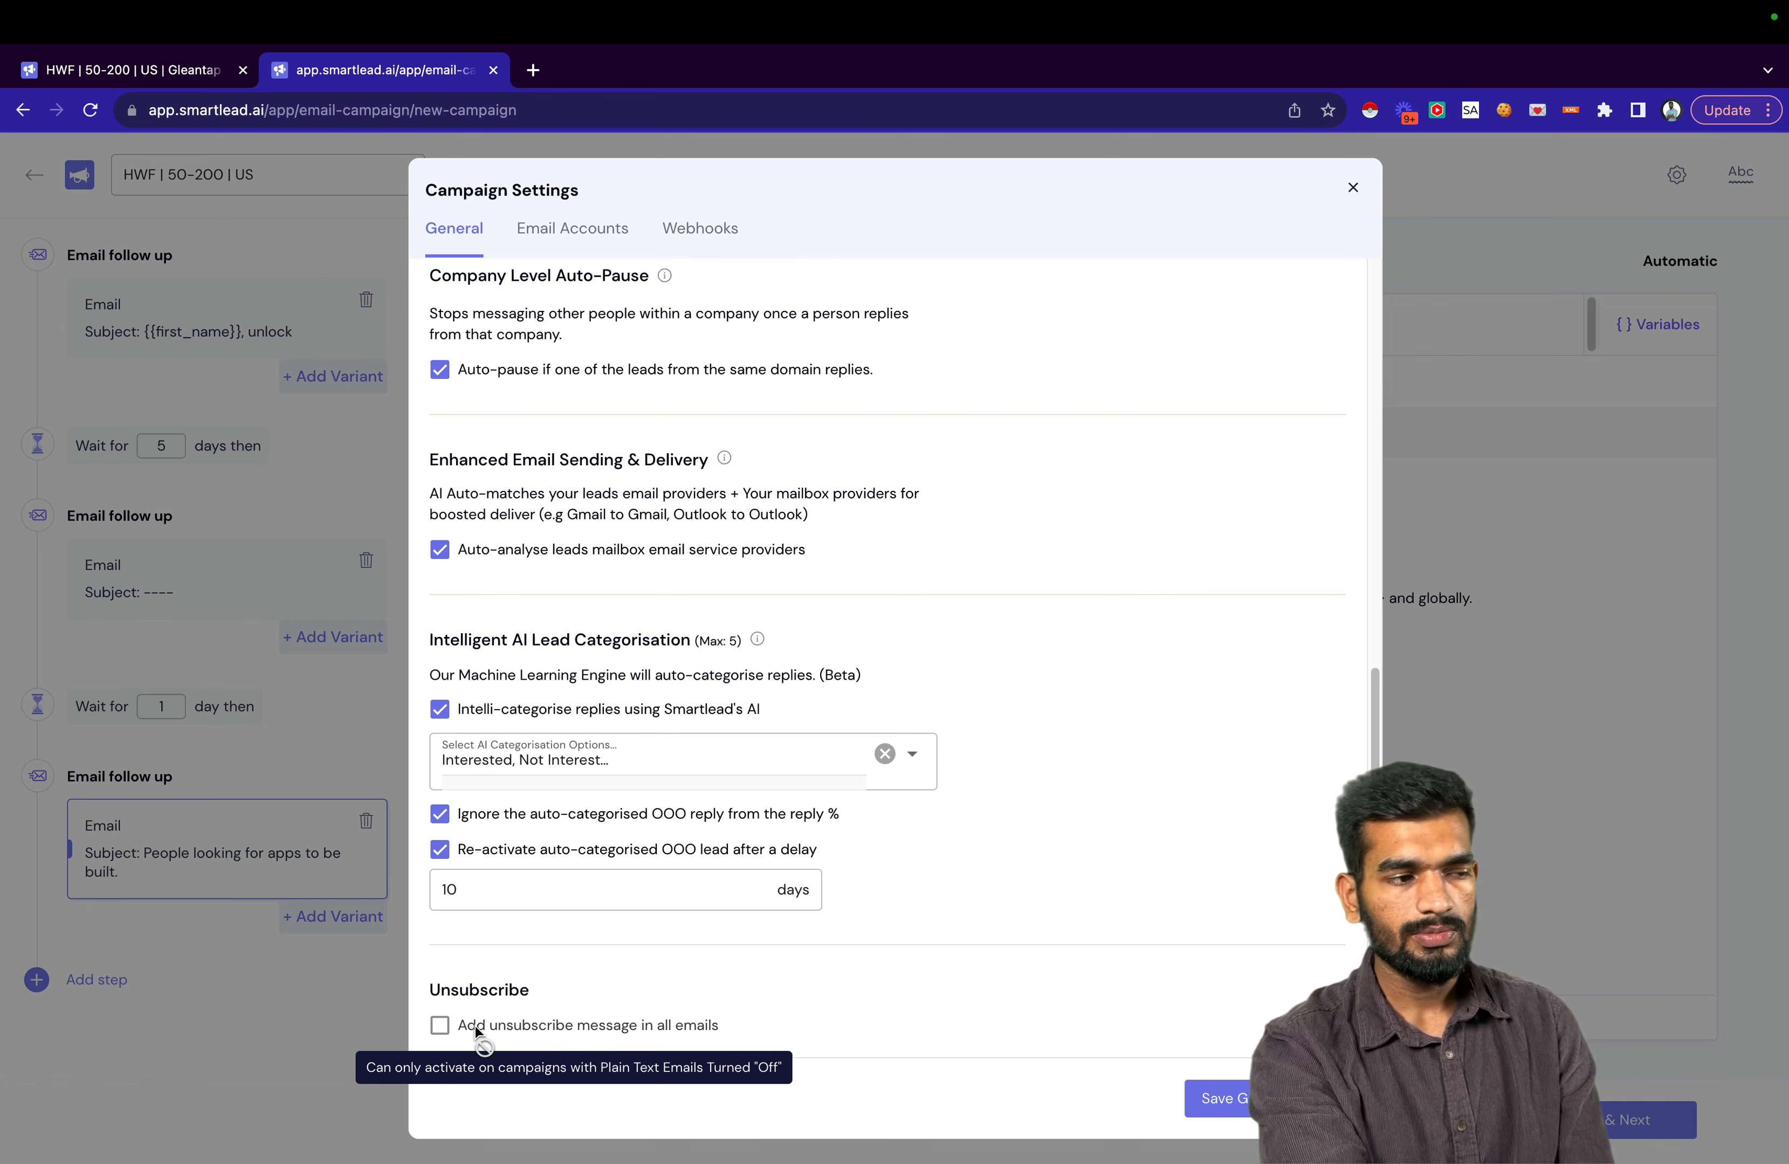
Check the plain-text delivery option against the unsubscribe option, and save the campaign's general settings.
{"action": "scroll", "coordinate": [489, 1023], "scroll_direction": "up", "scroll_amount": 15}
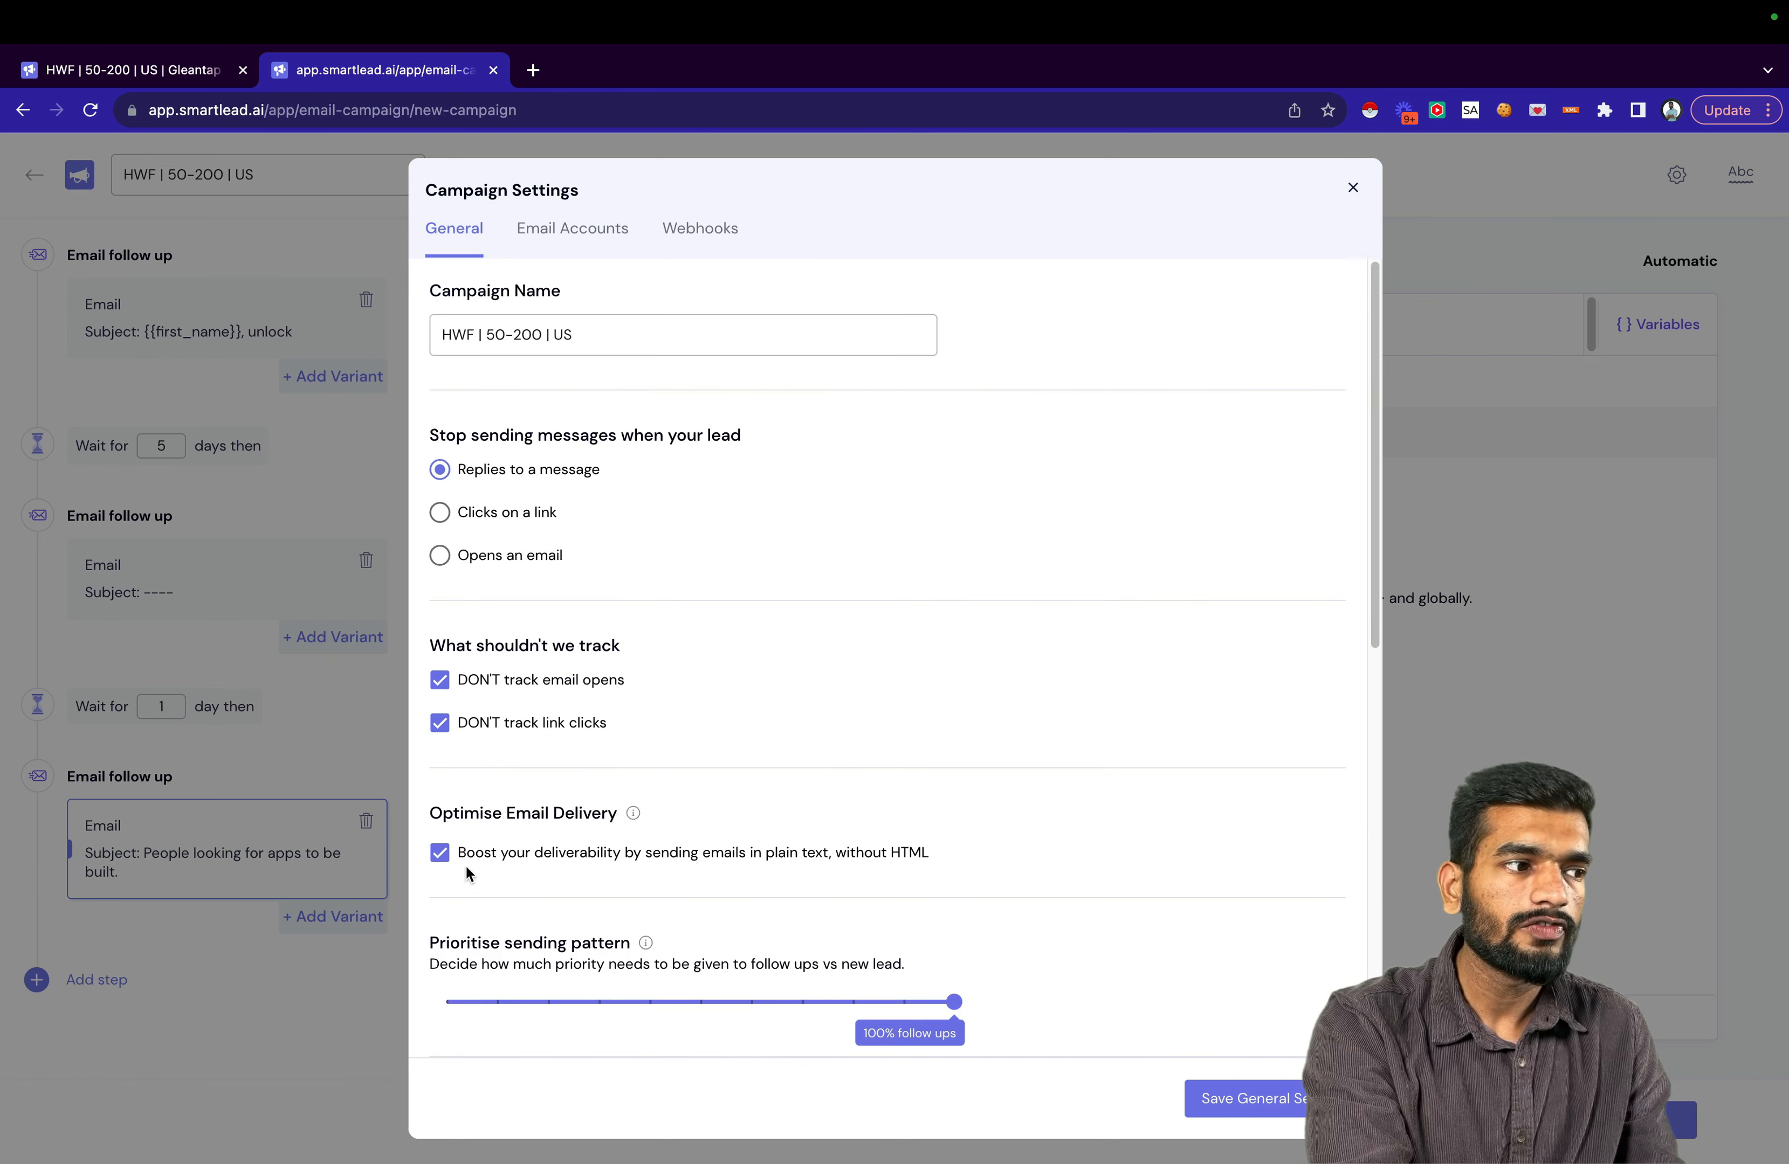
{"action": "scroll", "coordinate": [452, 869], "scroll_direction": "down", "scroll_amount": 15}
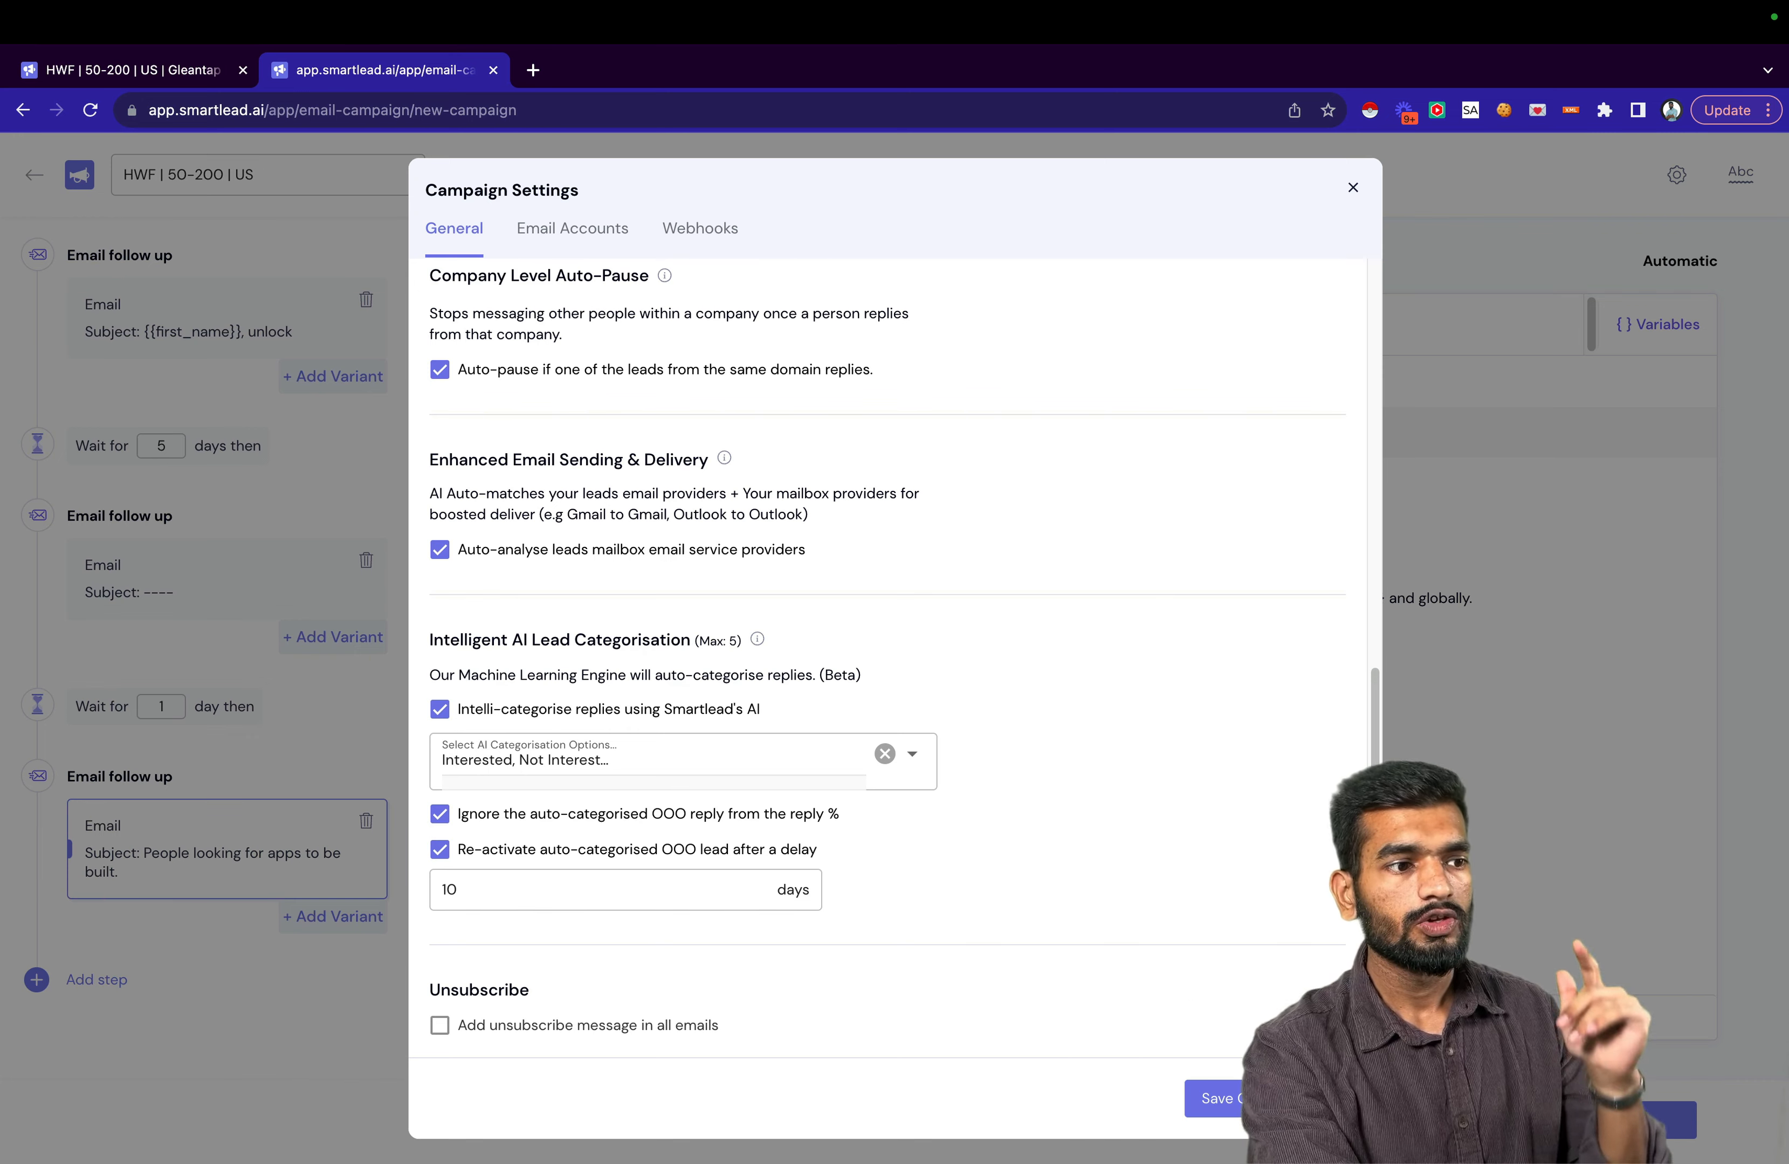
{"action": "left_click", "coordinate": [1279, 1099]}
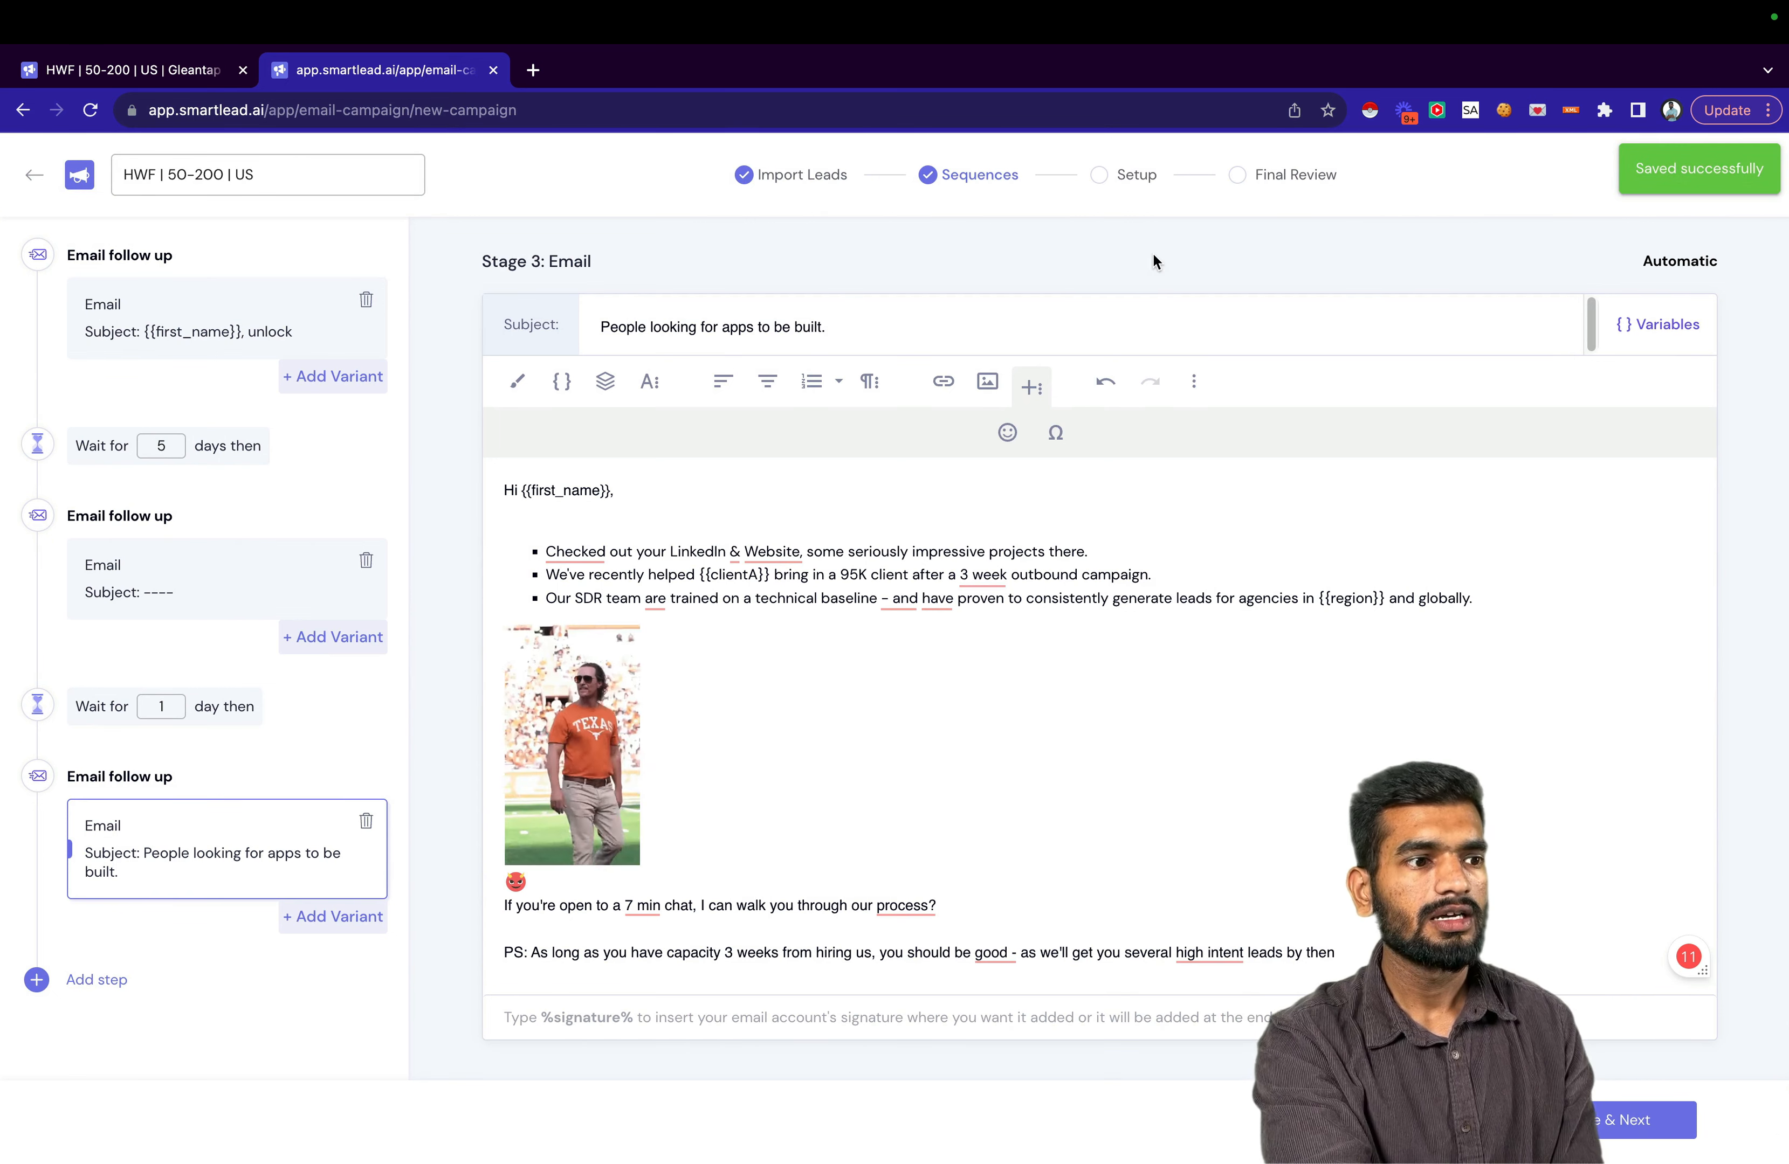
Save the email sequence, continue to the campaign setup stage and look over the sender accounts without changing them.
{"action": "left_click", "coordinate": [1625, 1120]}
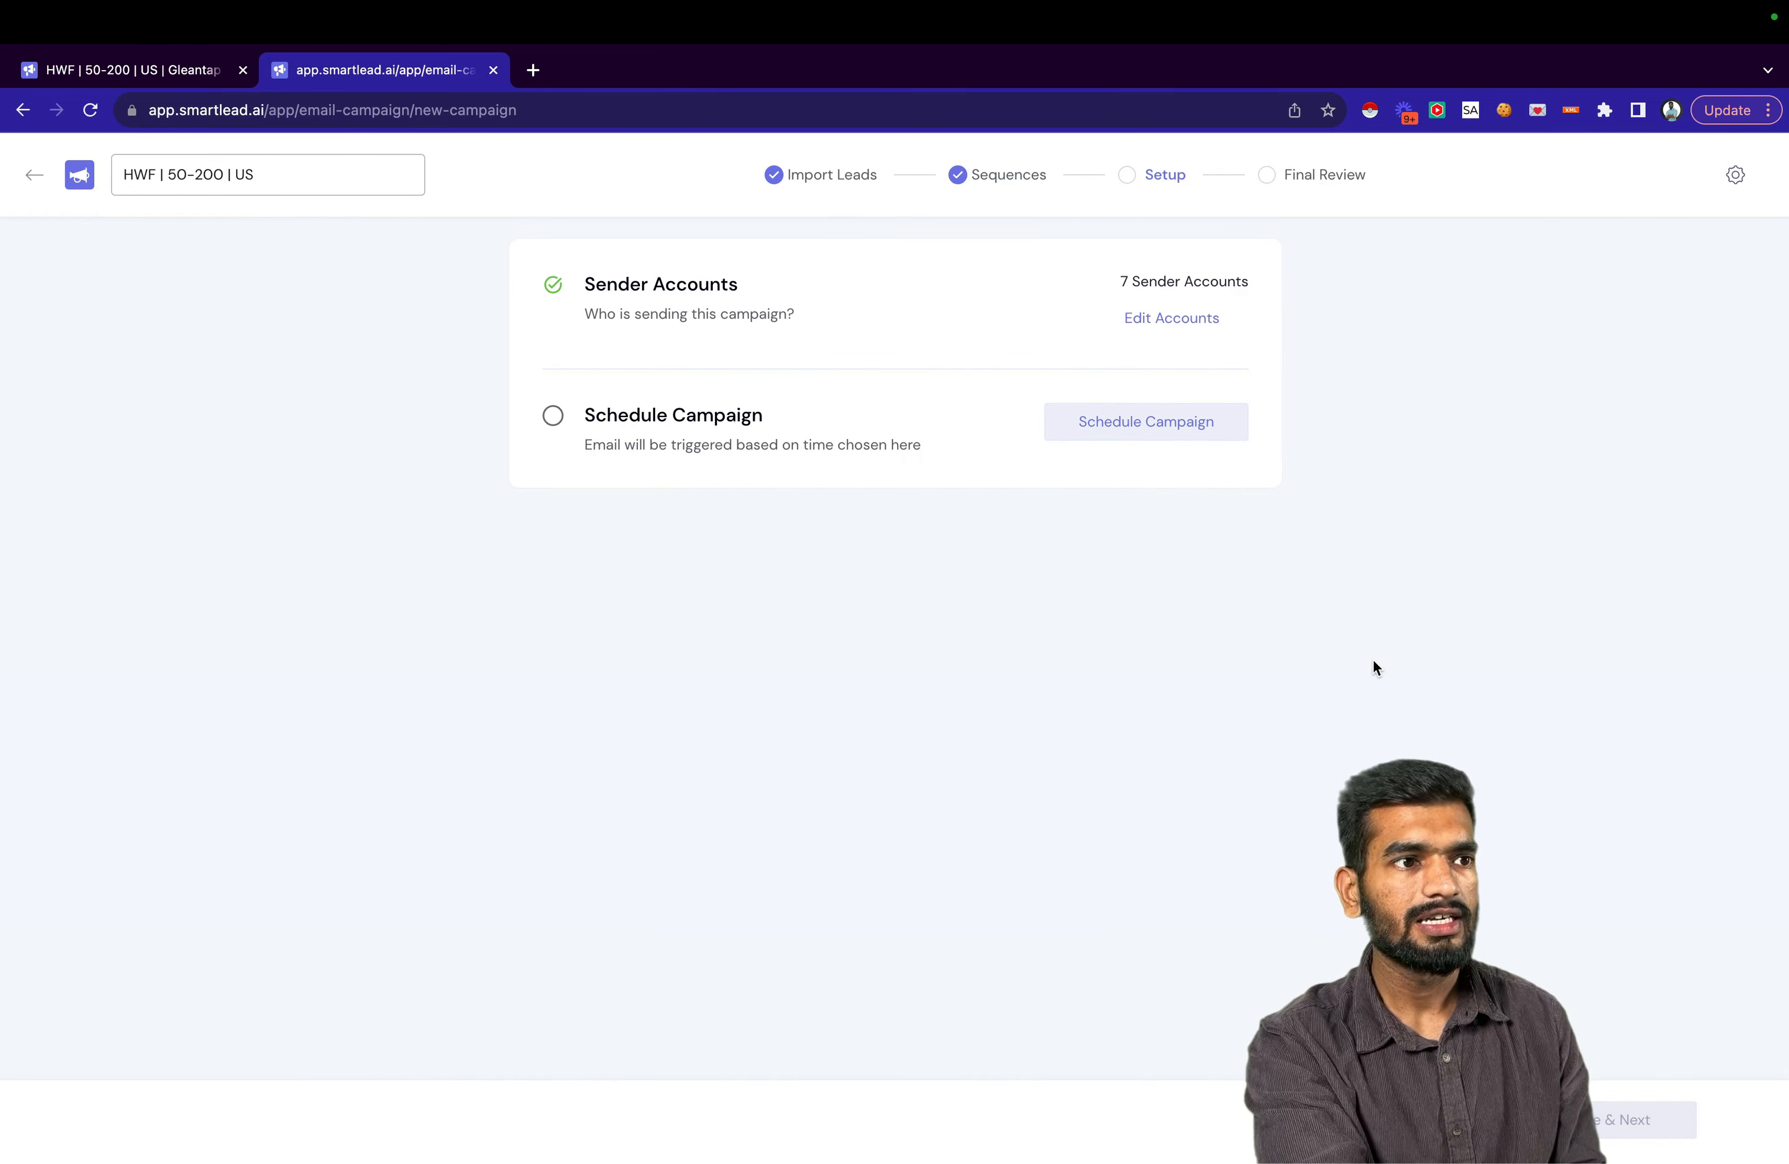
{"action": "left_click", "coordinate": [1138, 318]}
{"action": "left_click", "coordinate": [1350, 188]}
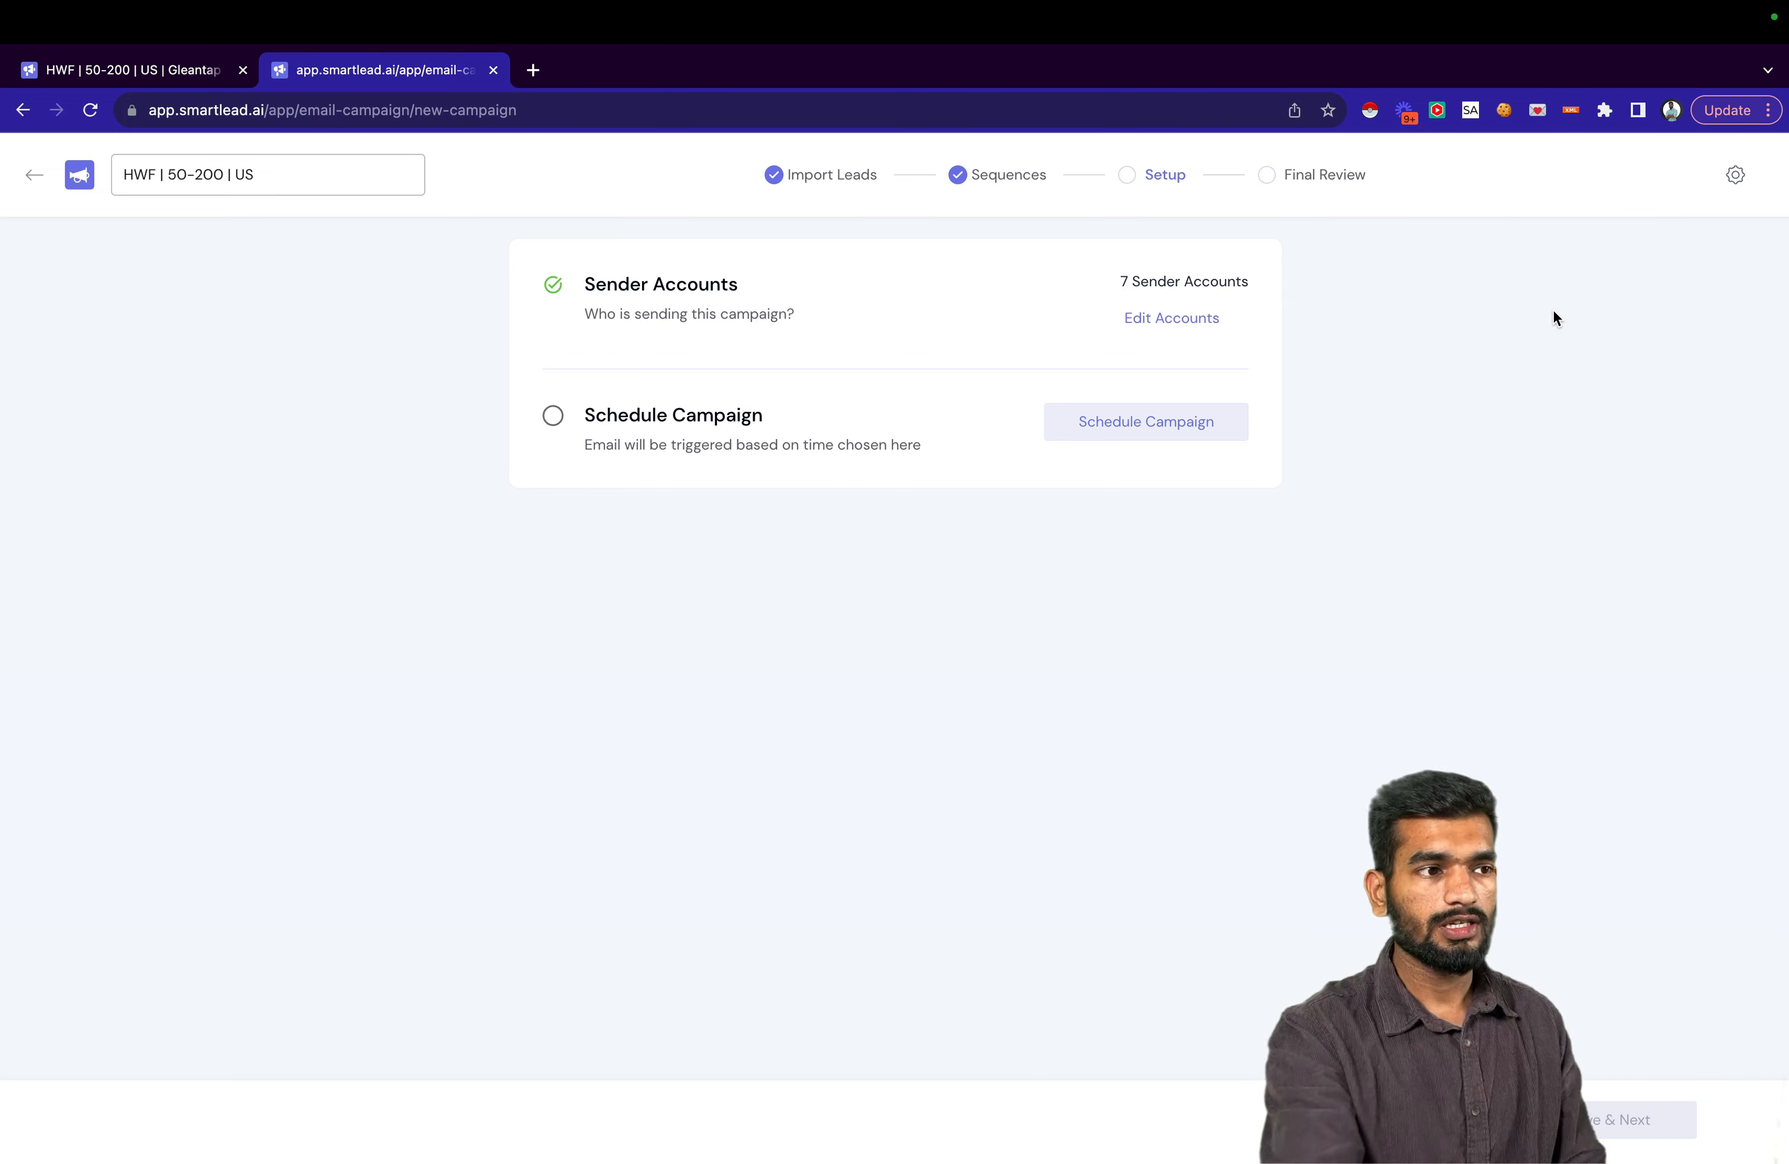
In the campaign schedule, set the start date to Monday, Dec 11, 2023 and the maximum new leads reached per day to 150.
{"action": "left_click", "coordinate": [1154, 421]}
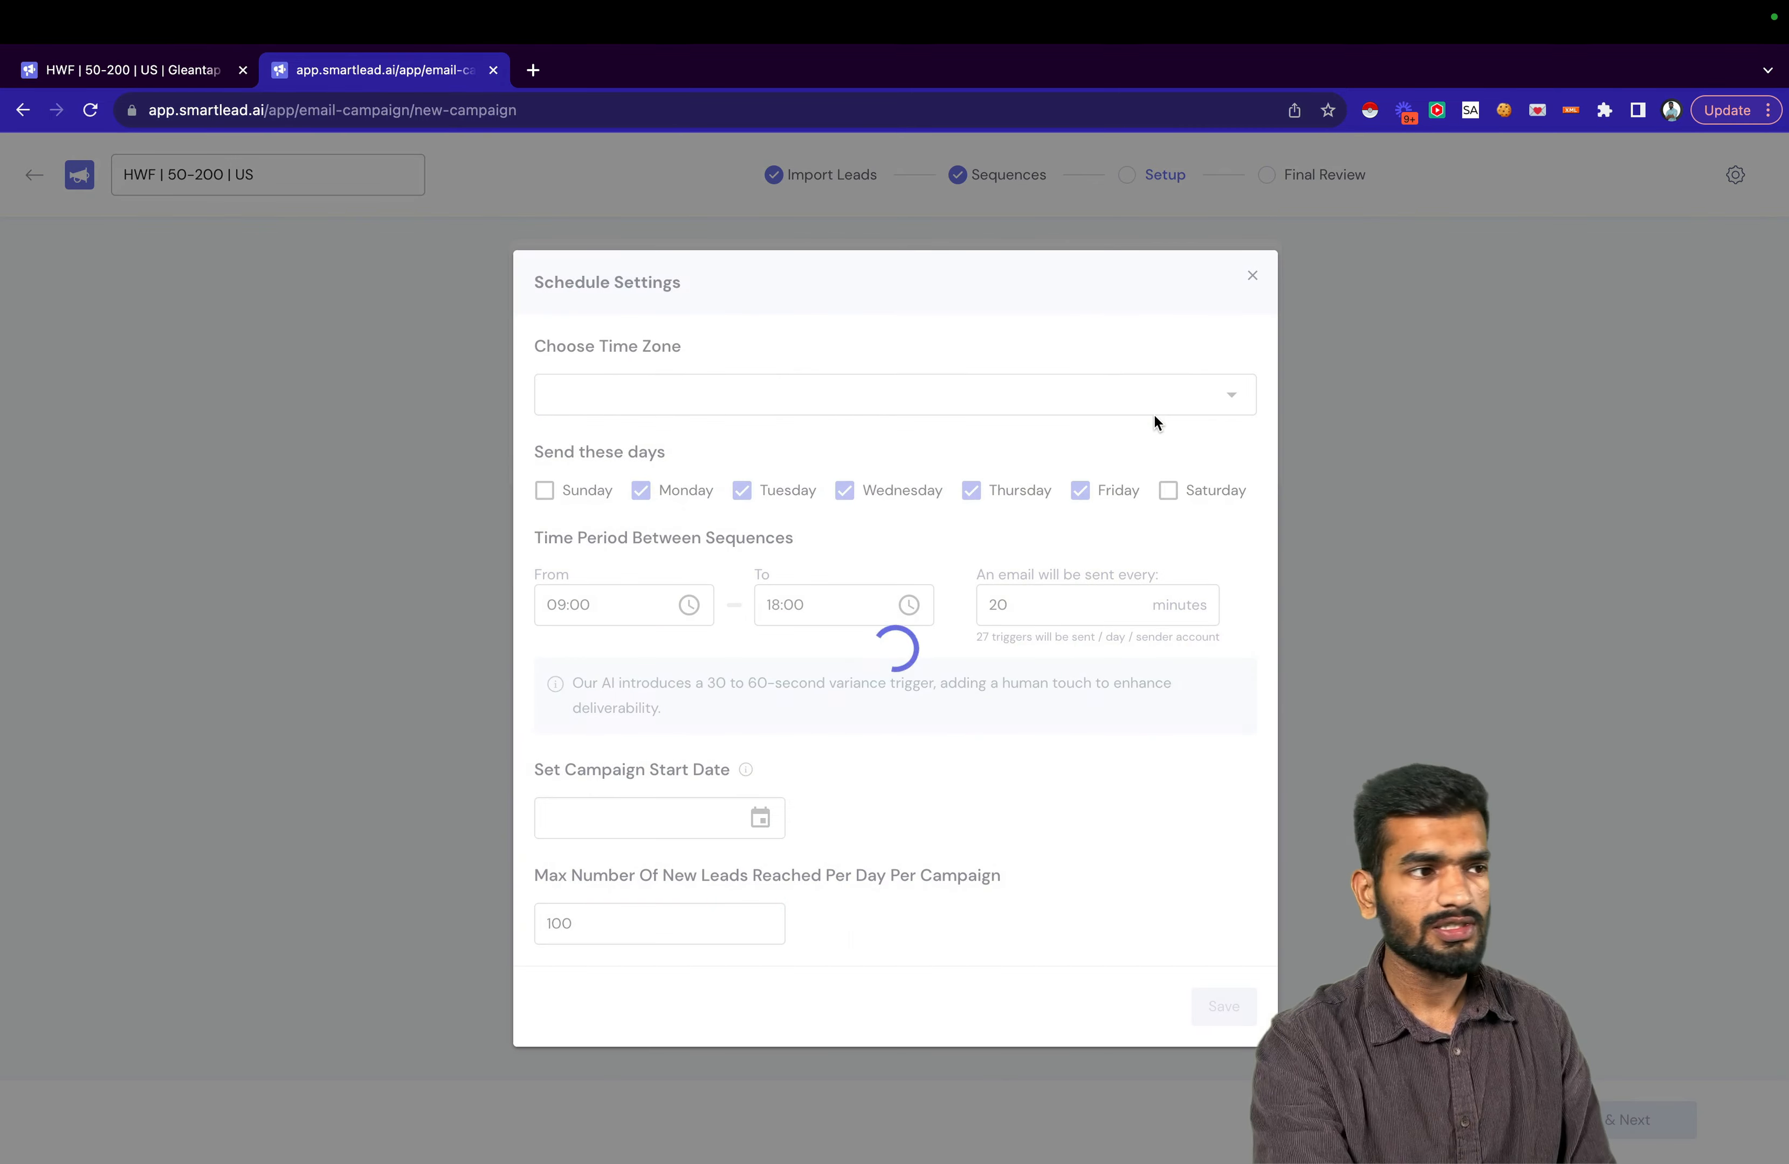
{"action": "left_click", "coordinate": [761, 819]}
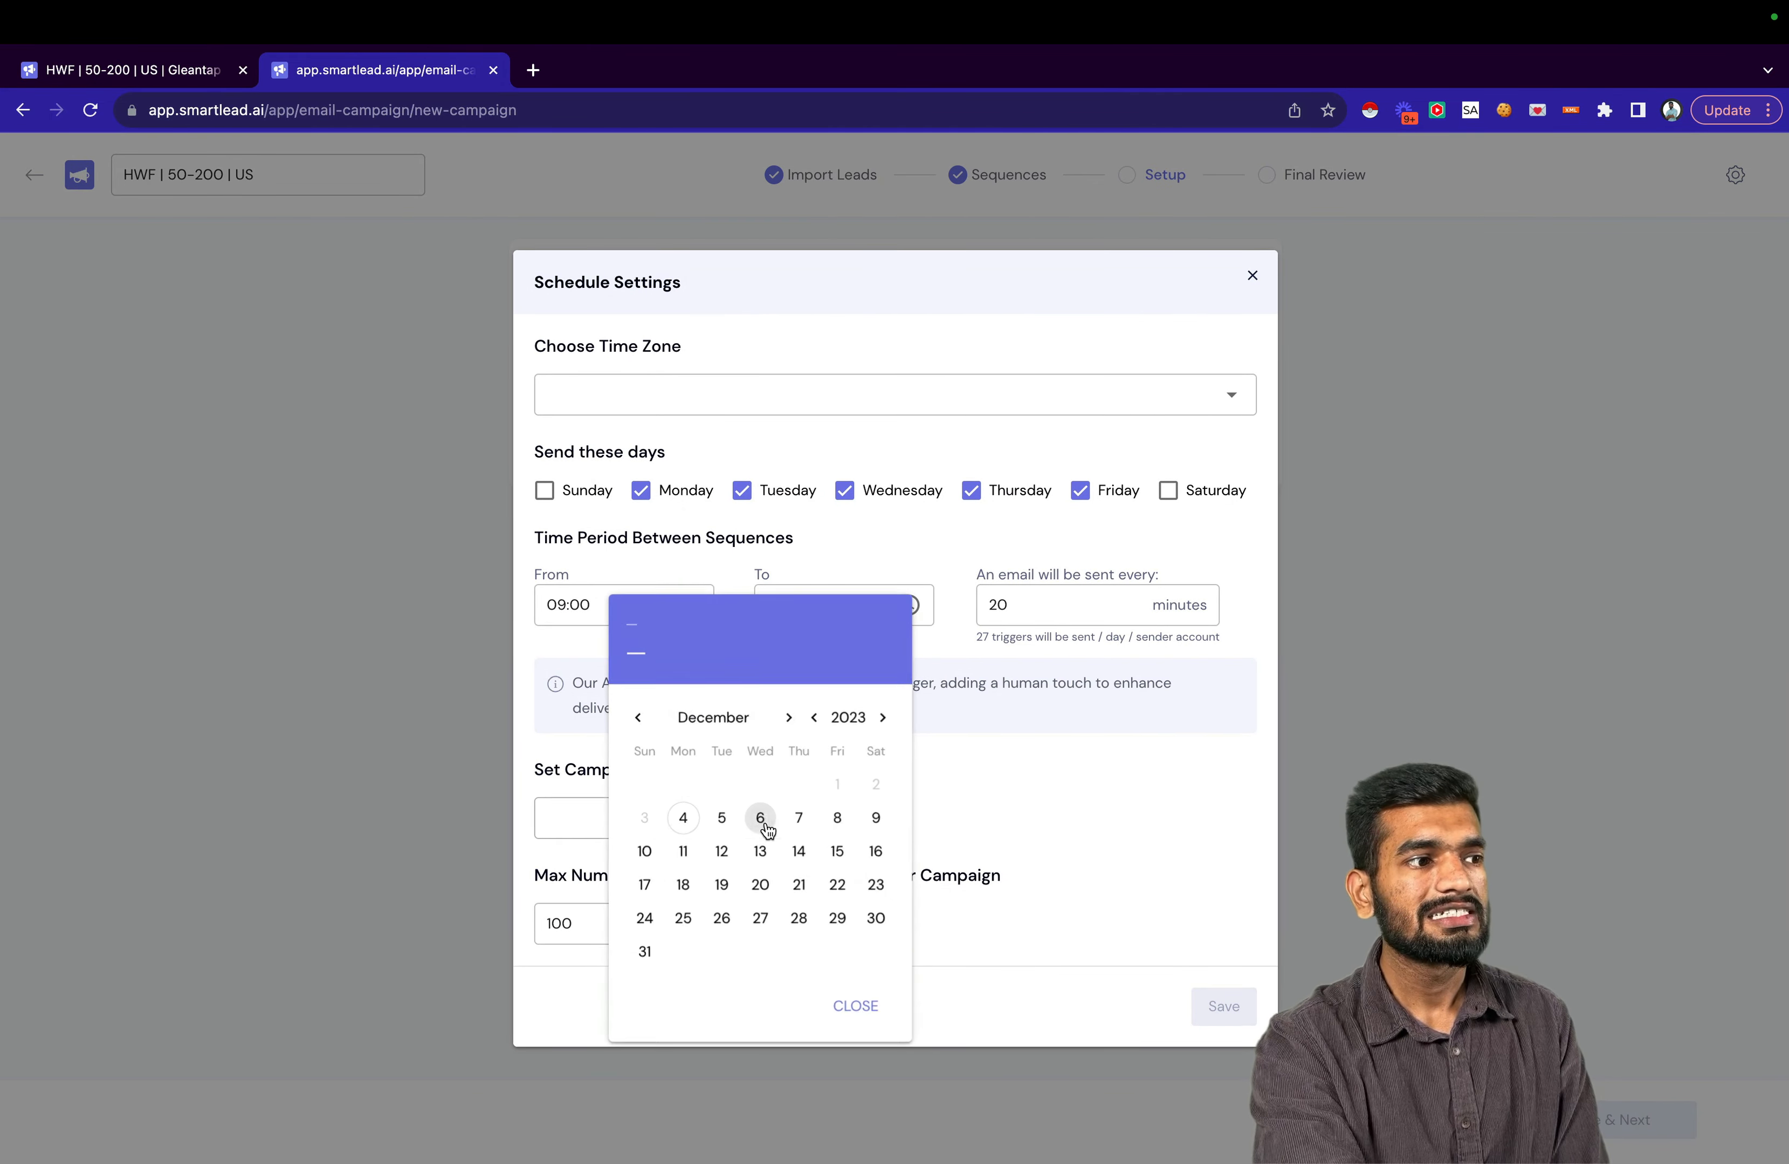
{"action": "left_click", "coordinate": [684, 853]}
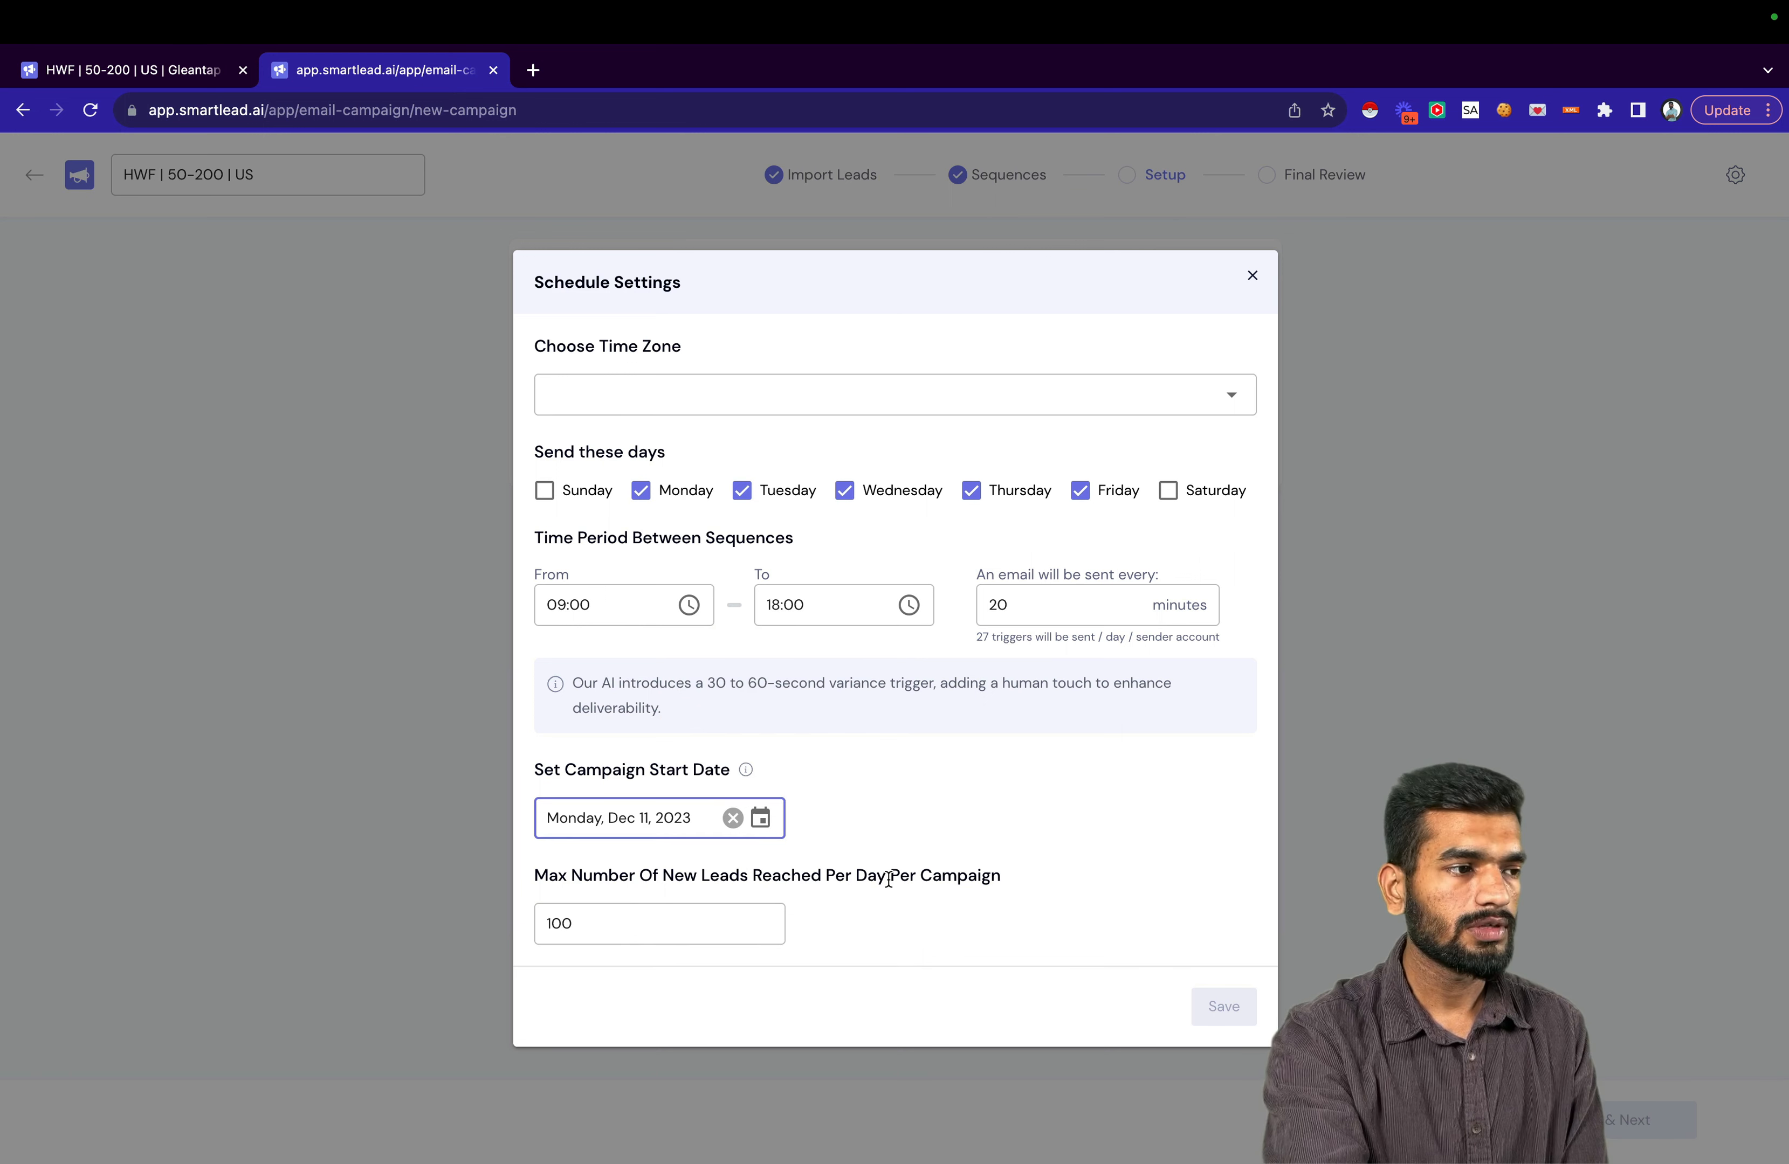
{"action": "left_click", "coordinate": [597, 922]}
{"action": "double_click", "coordinate": [603, 931]}
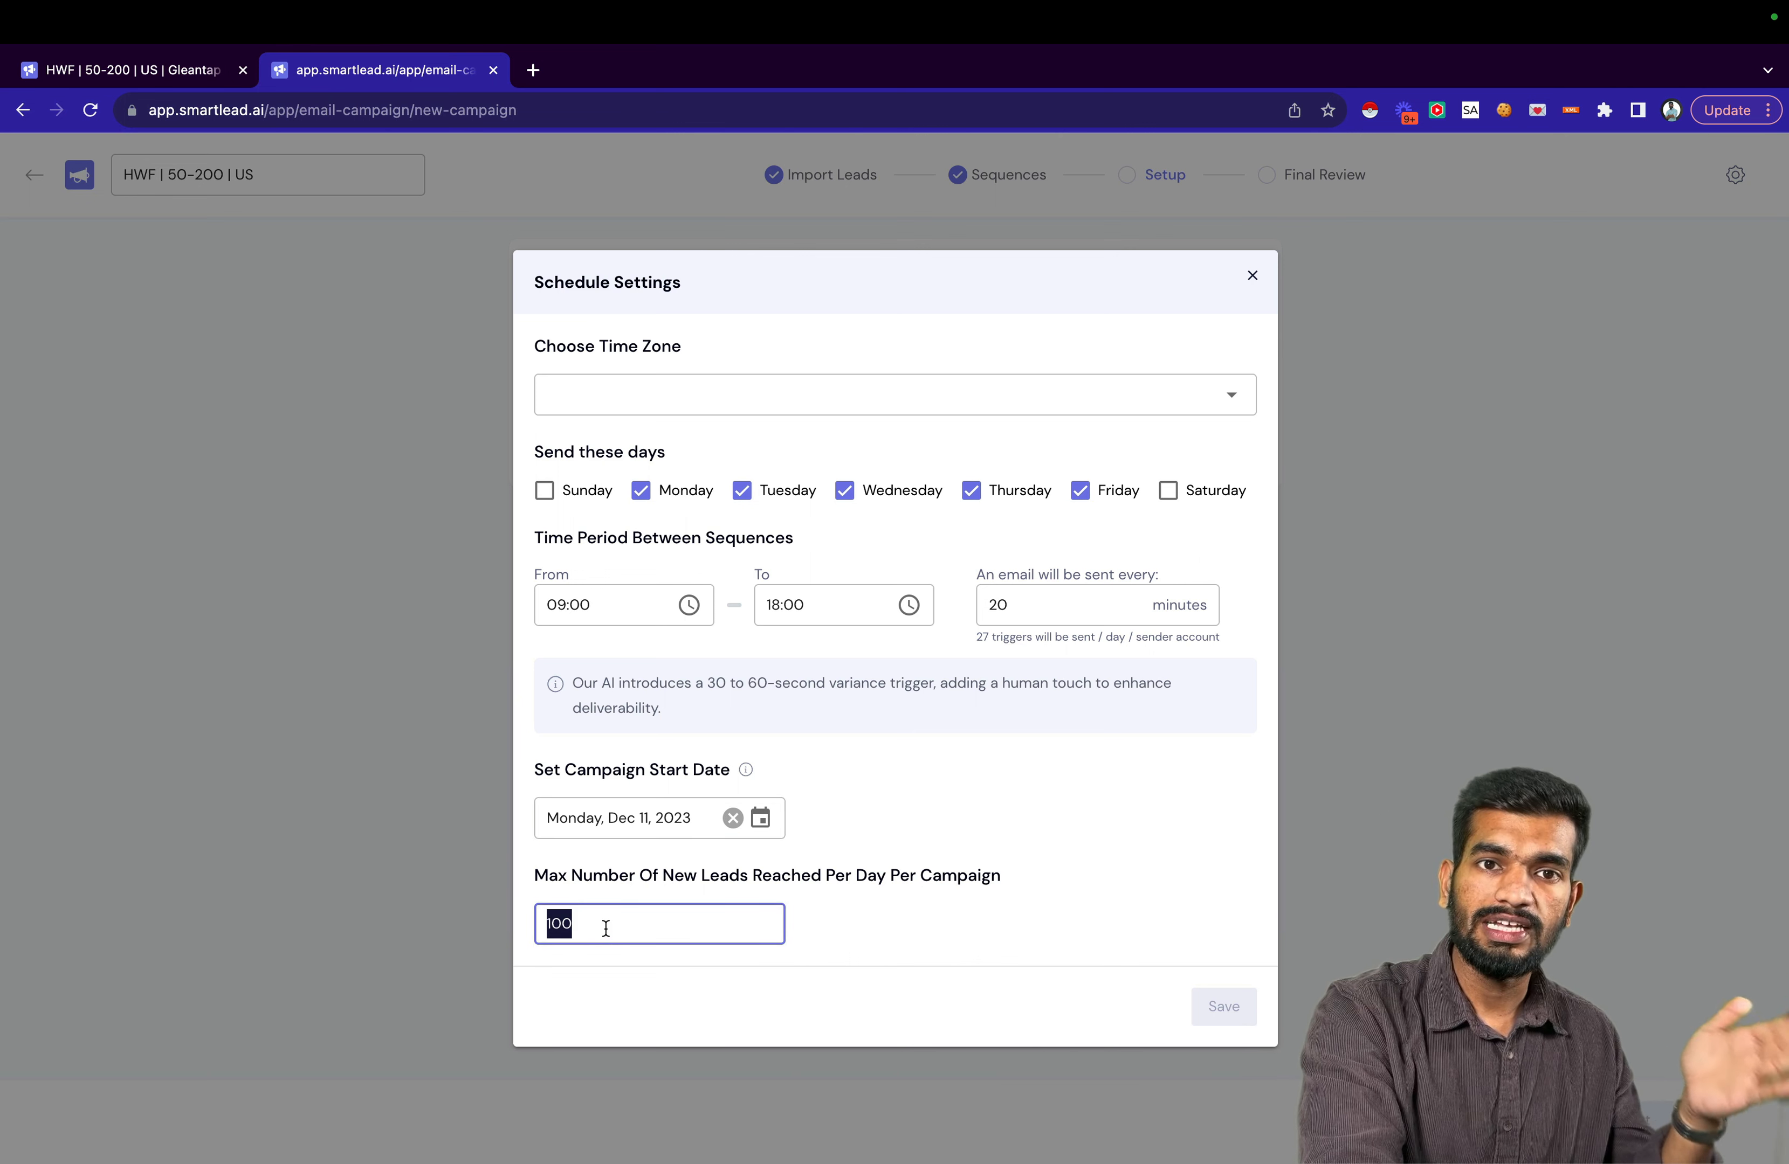
Set the campaign schedule's time zone to America/Detroit (UTC-05:00).
{"action": "left_click", "coordinate": [855, 396]}
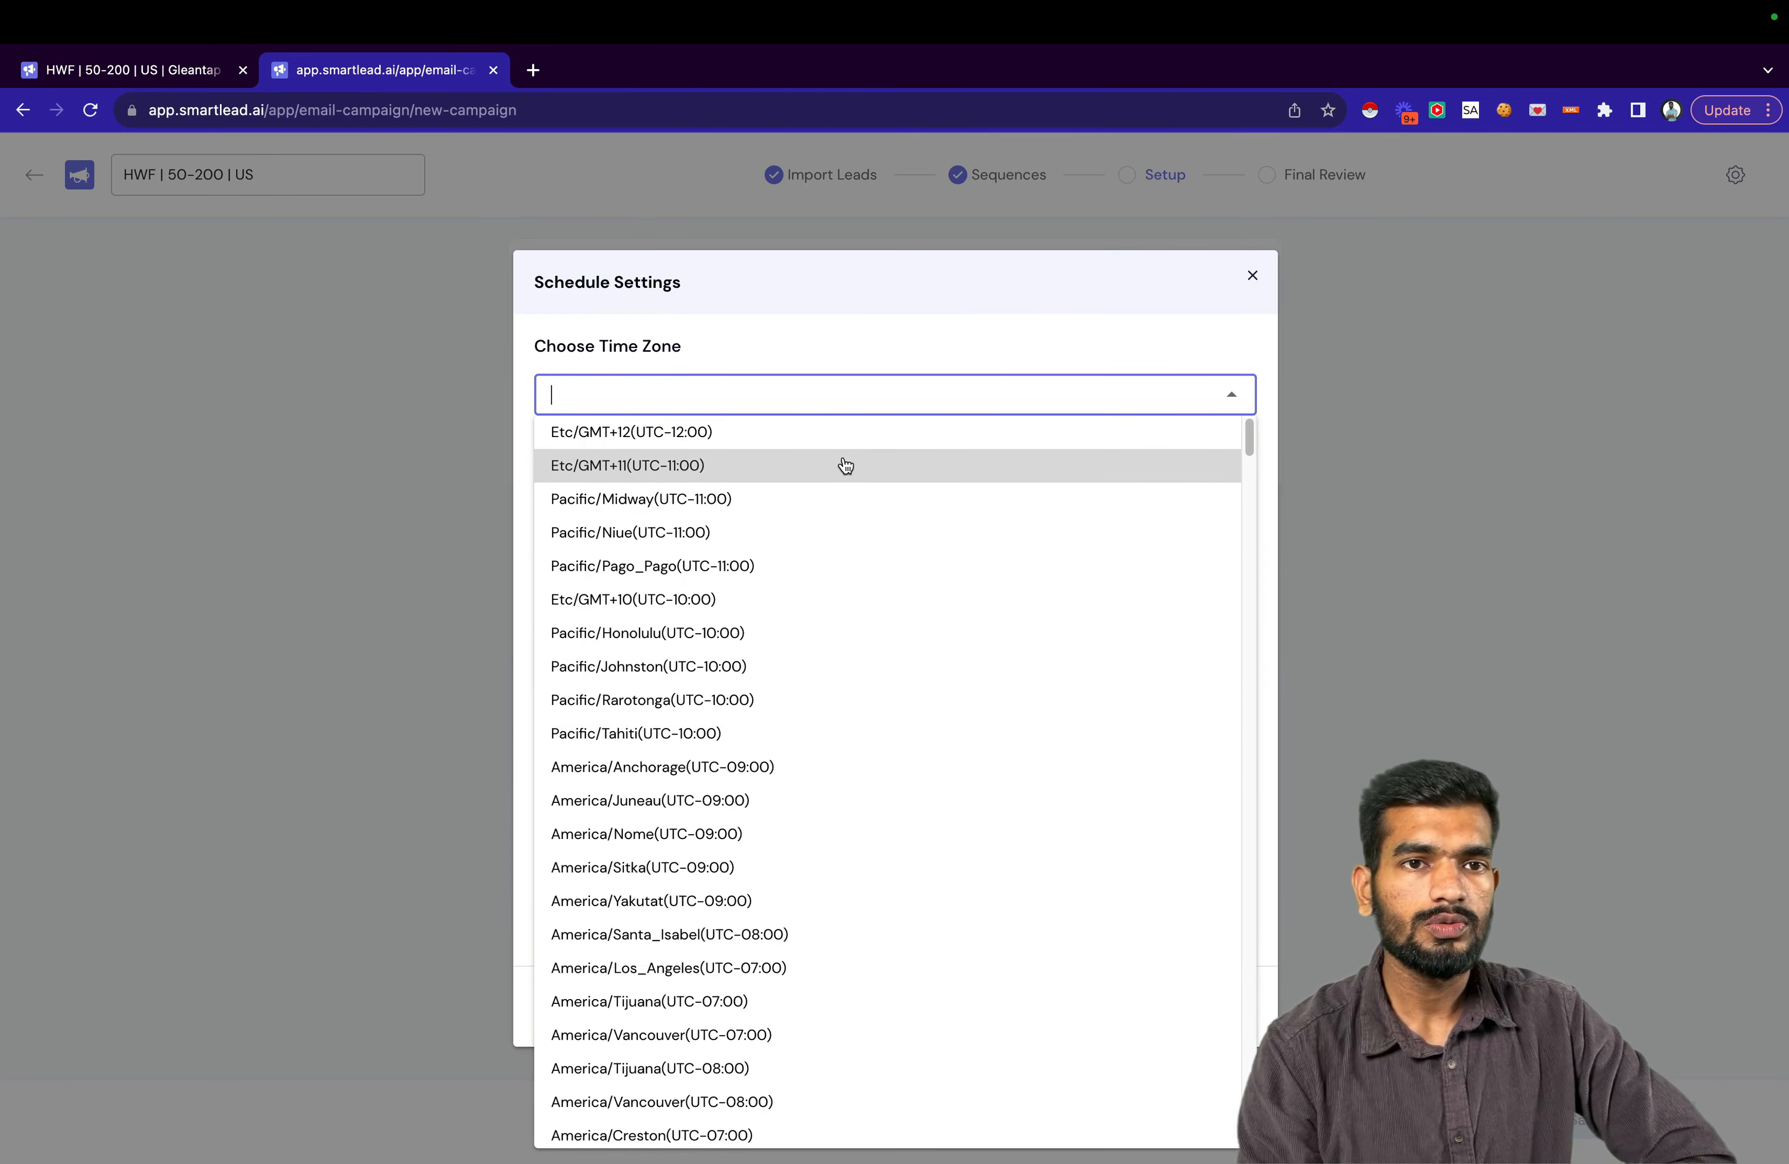
{"action": "scroll", "coordinate": [851, 625], "scroll_direction": "down", "scroll_amount": 10}
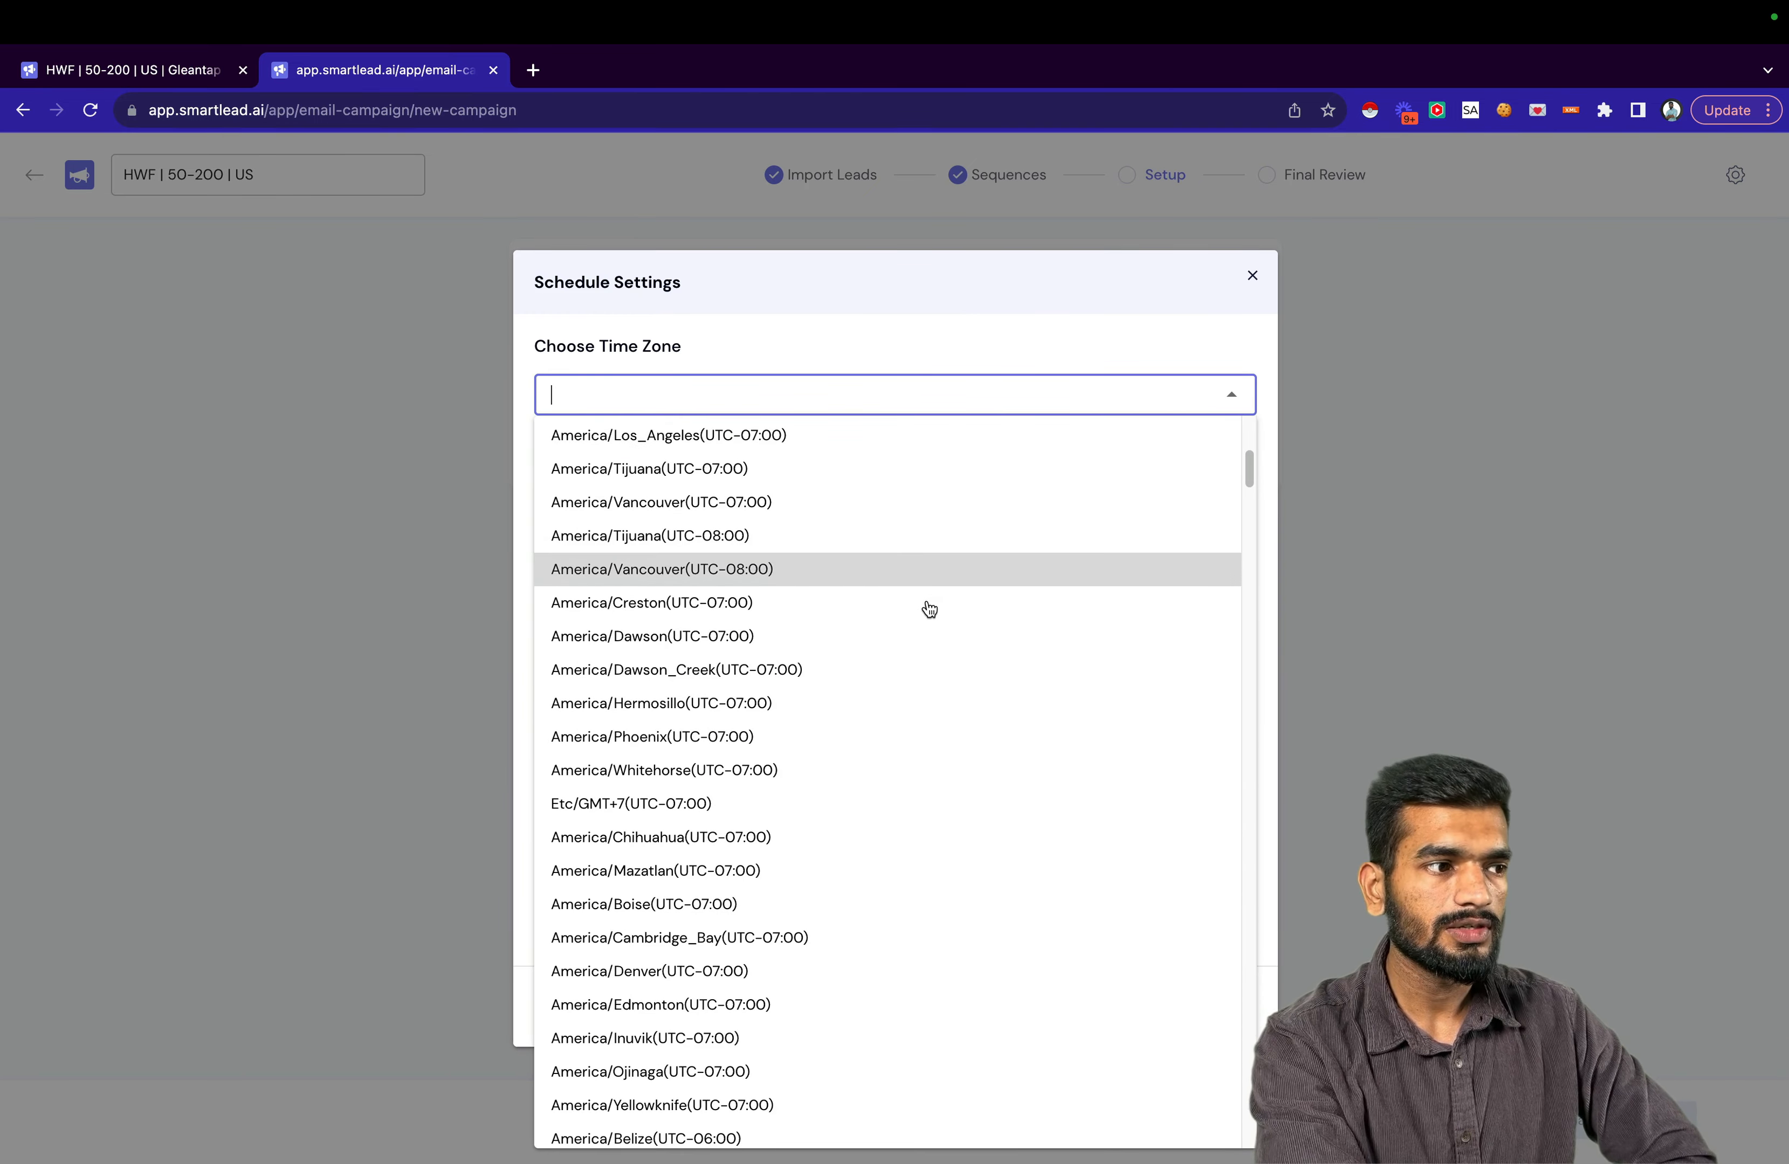
{"action": "scroll", "coordinate": [745, 623], "scroll_direction": "down", "scroll_amount": 8}
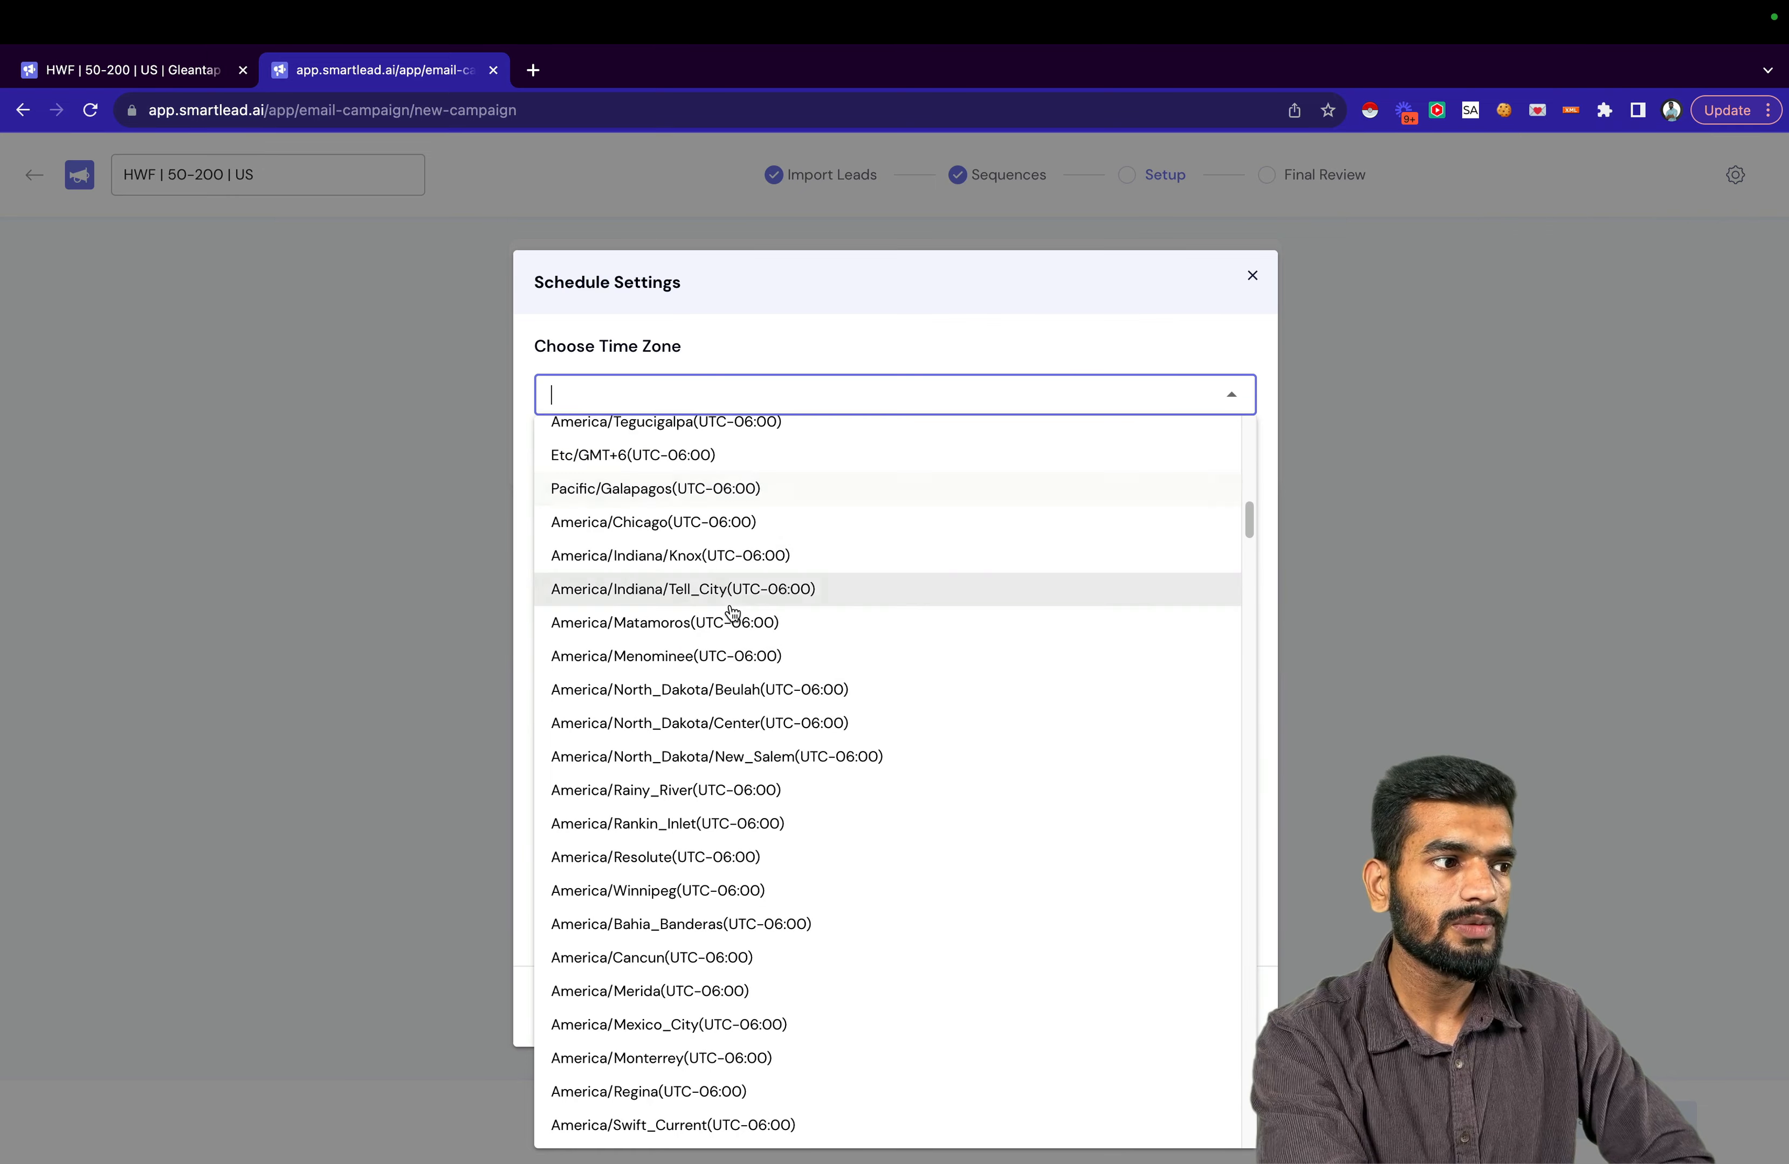
{"action": "scroll", "coordinate": [739, 631], "scroll_direction": "down", "scroll_amount": 12}
{"action": "scroll", "coordinate": [741, 641], "scroll_direction": "up", "scroll_amount": 18}
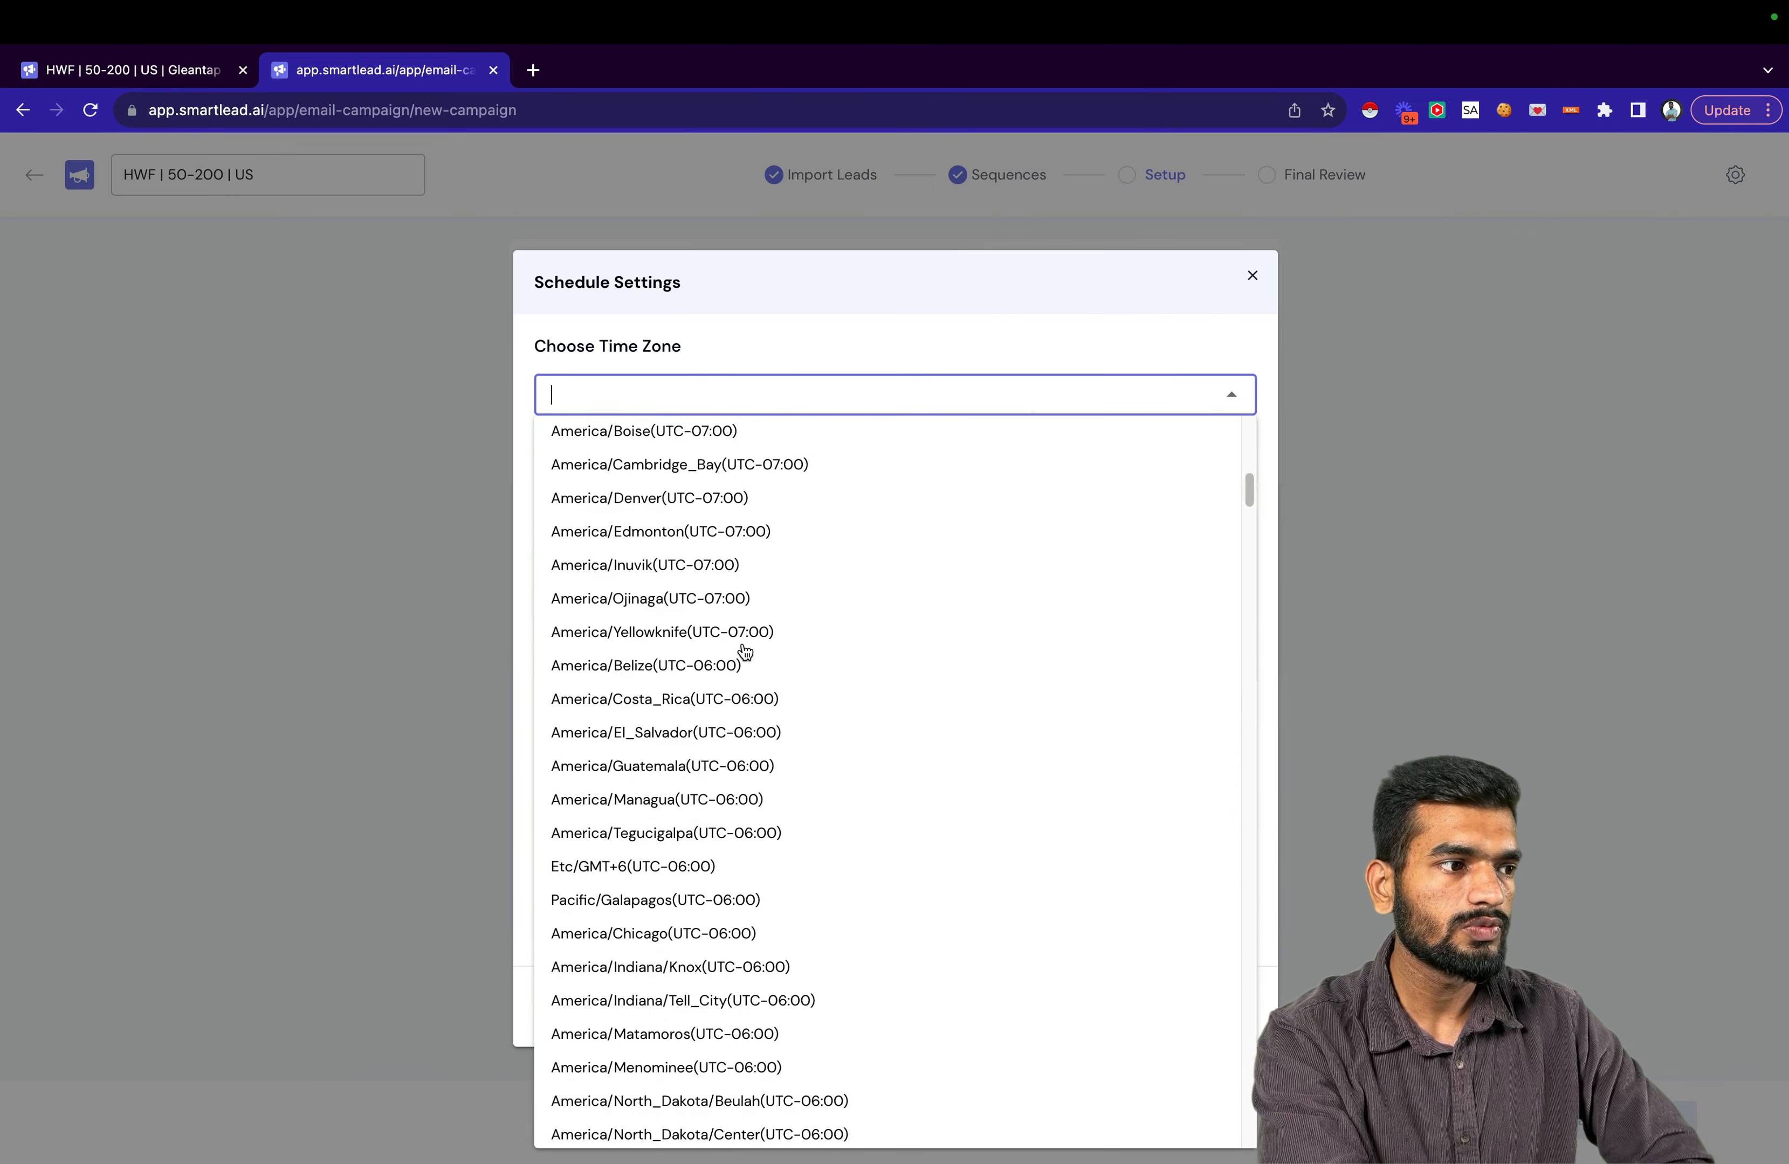
{"action": "scroll", "coordinate": [741, 646], "scroll_direction": "down", "scroll_amount": 8}
{"action": "scroll", "coordinate": [742, 654], "scroll_direction": "down", "scroll_amount": 8}
{"action": "left_click", "coordinate": [743, 818]}
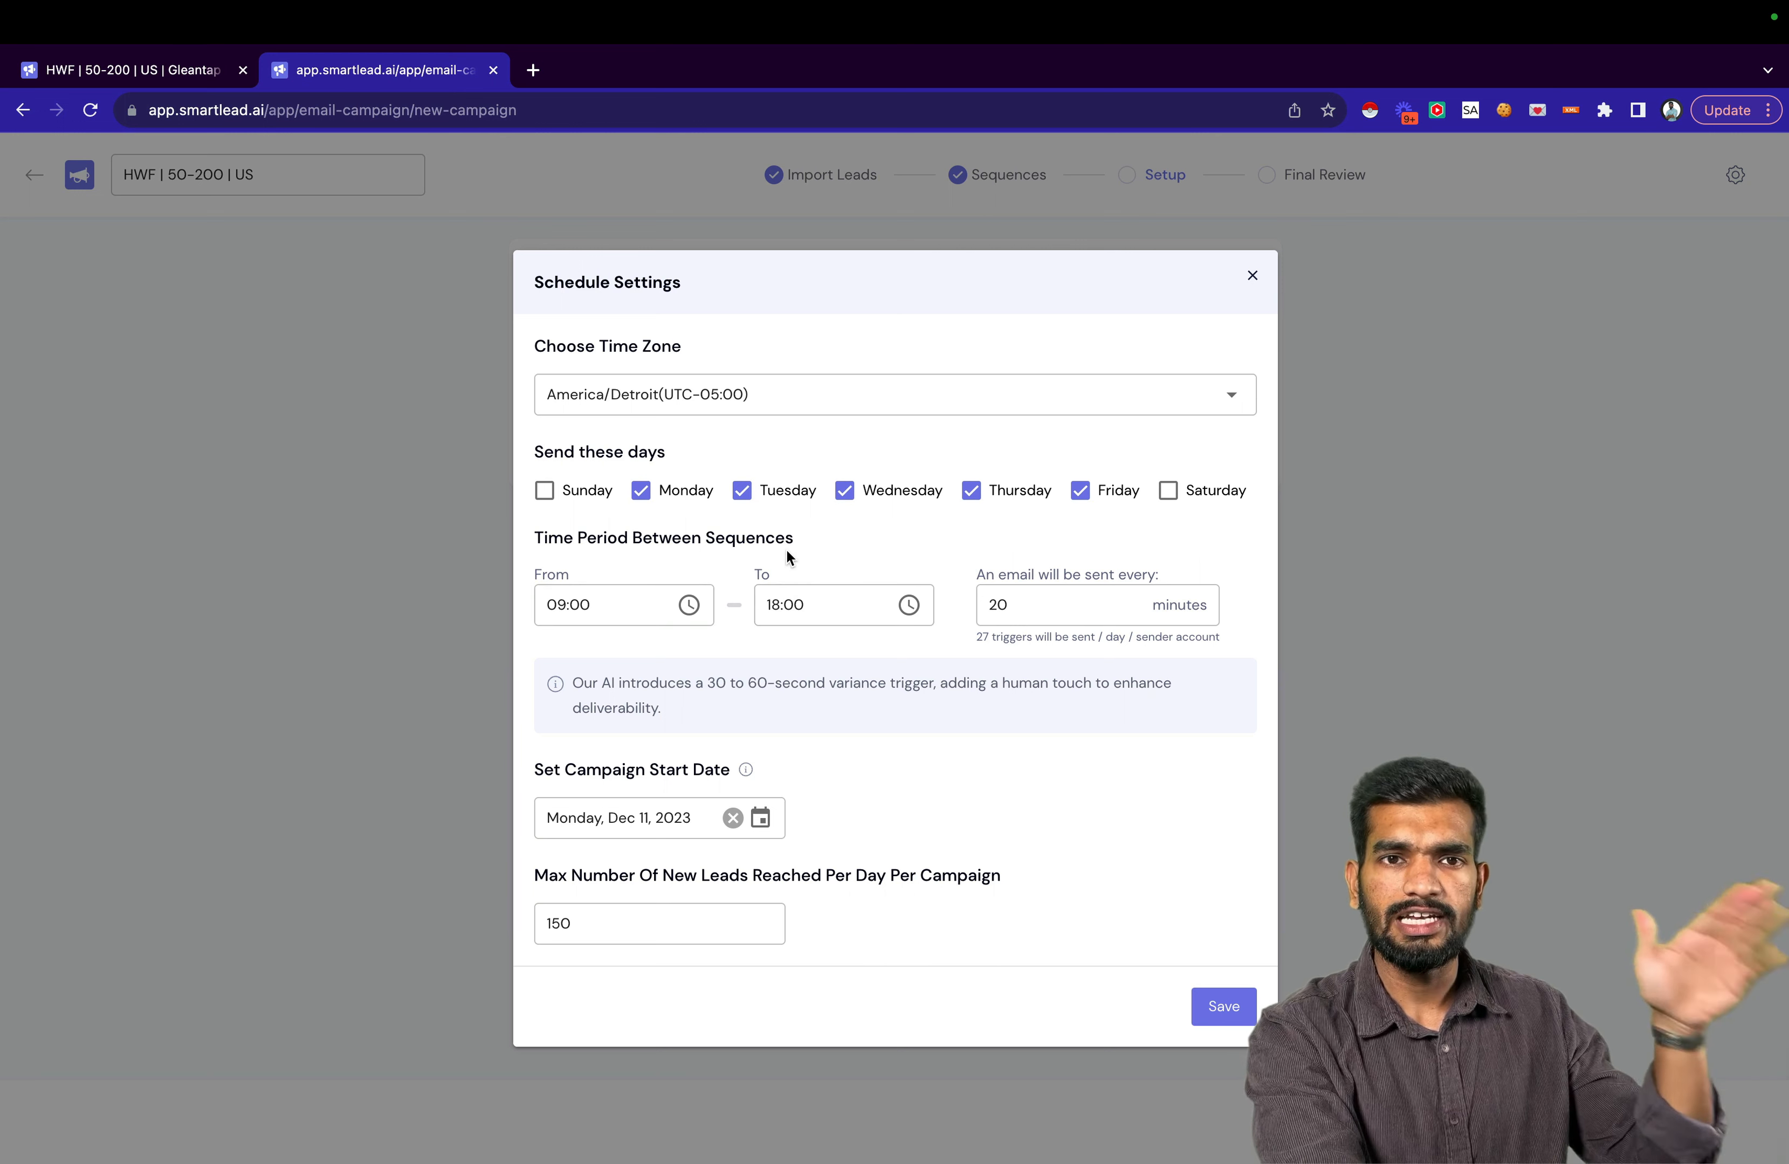
Set an email to be sent every 25 minutes and save the campaign schedule.
{"action": "left_click", "coordinate": [1033, 605]}
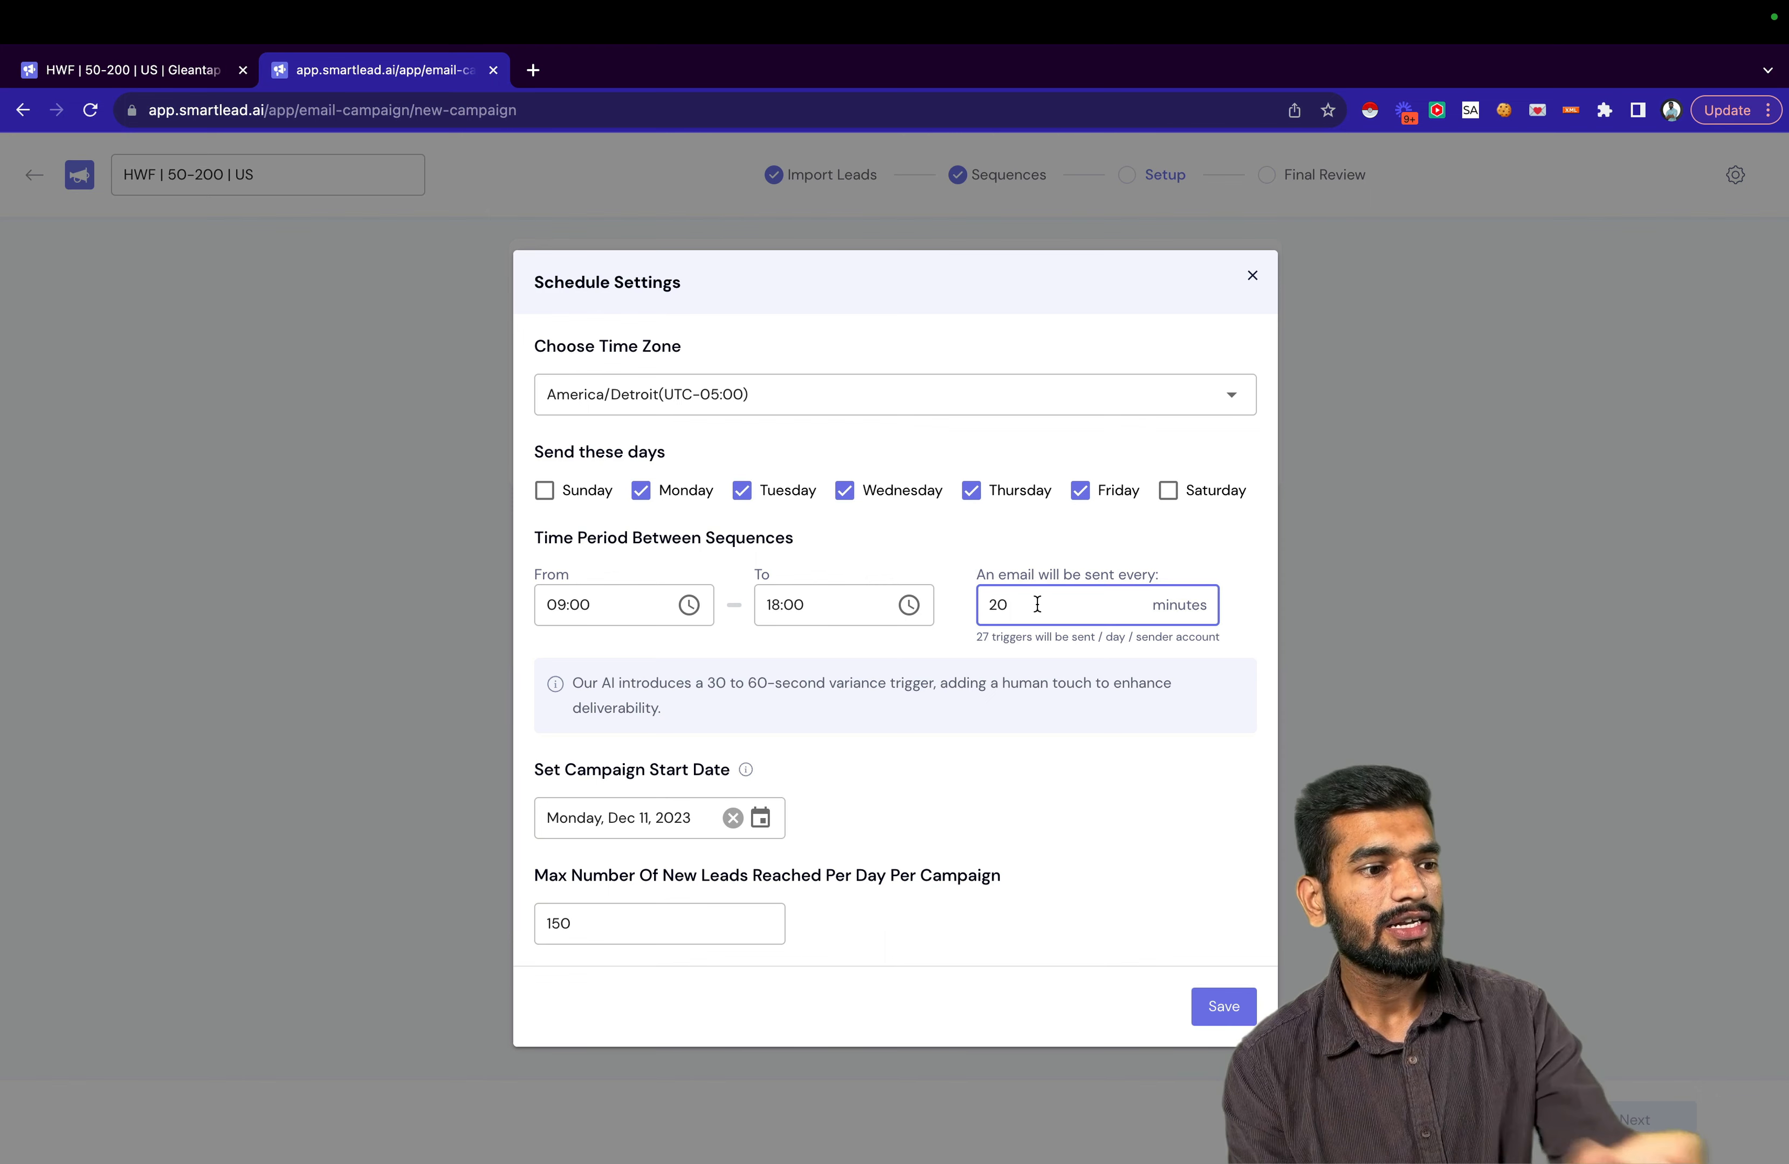
{"action": "key", "text": "BackSpace"}
{"action": "type", "text": "5"}
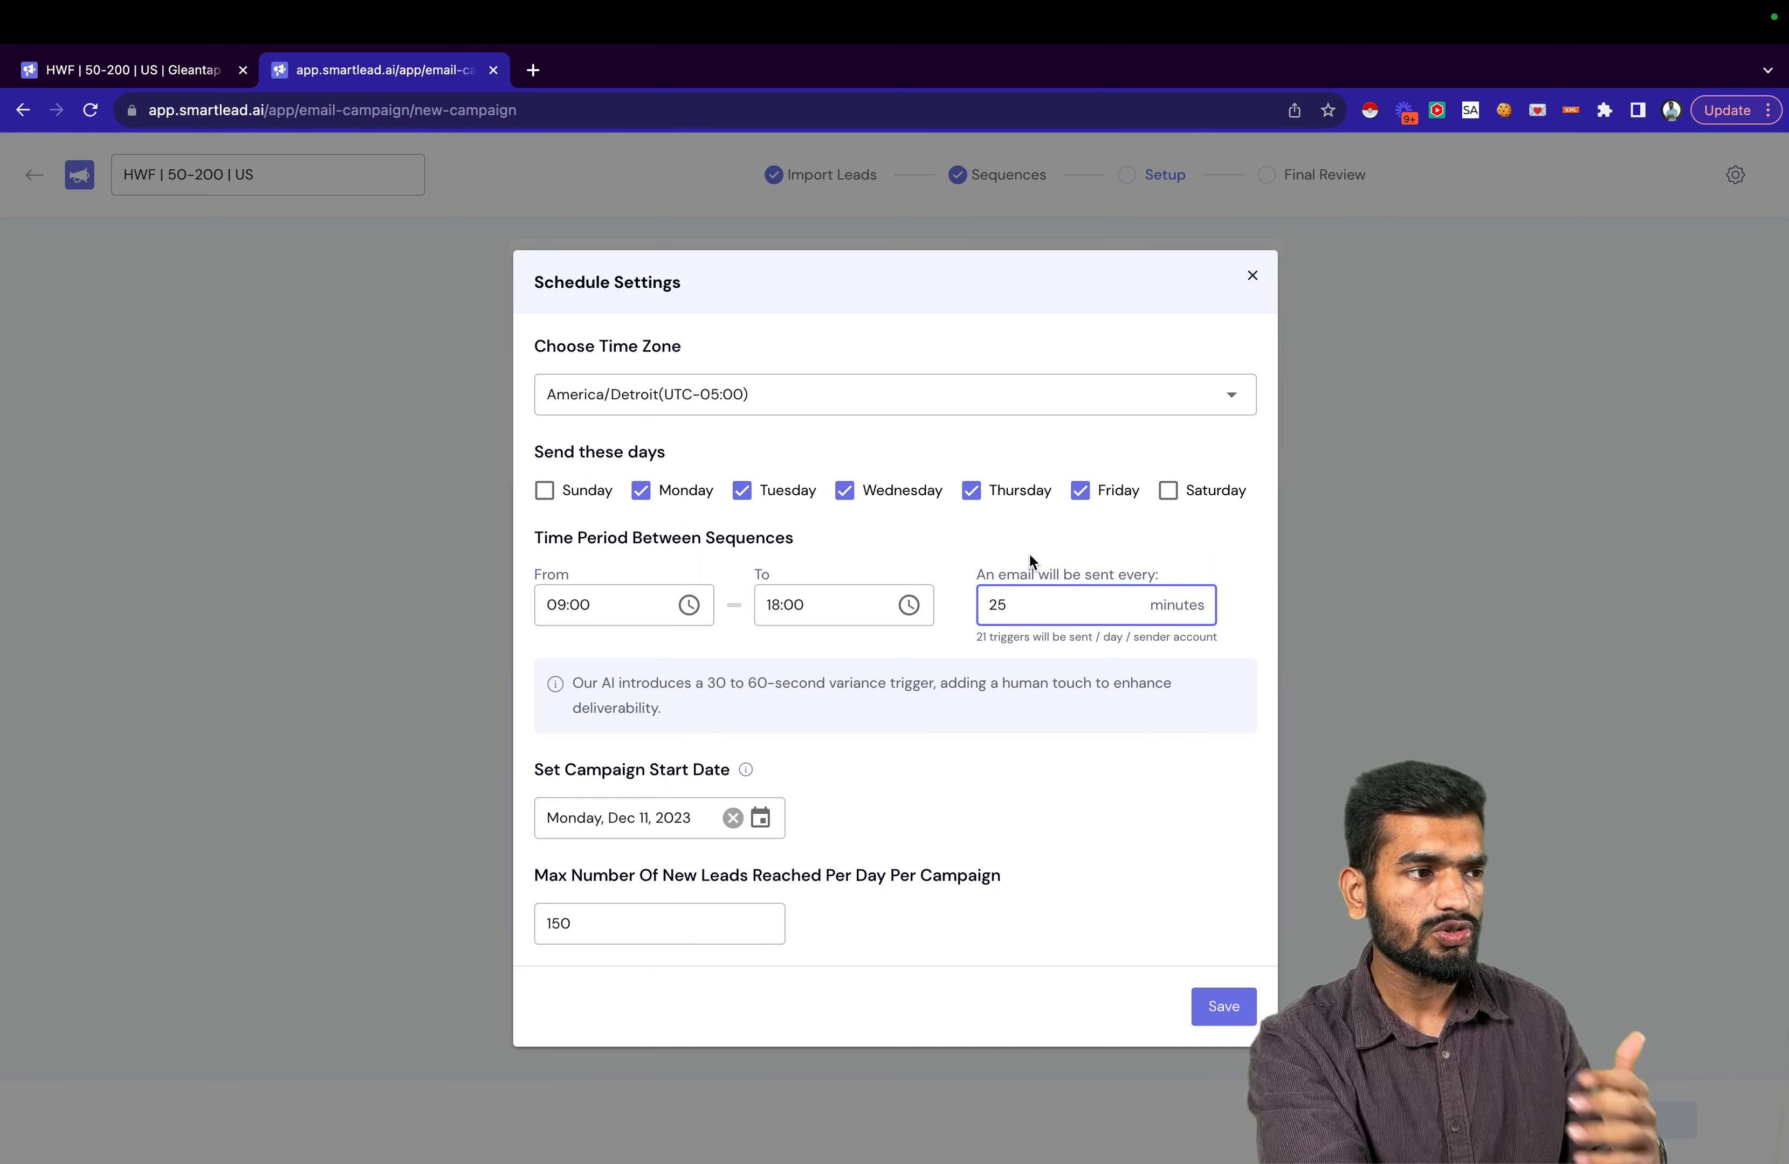
{"action": "left_click", "coordinate": [1030, 556]}
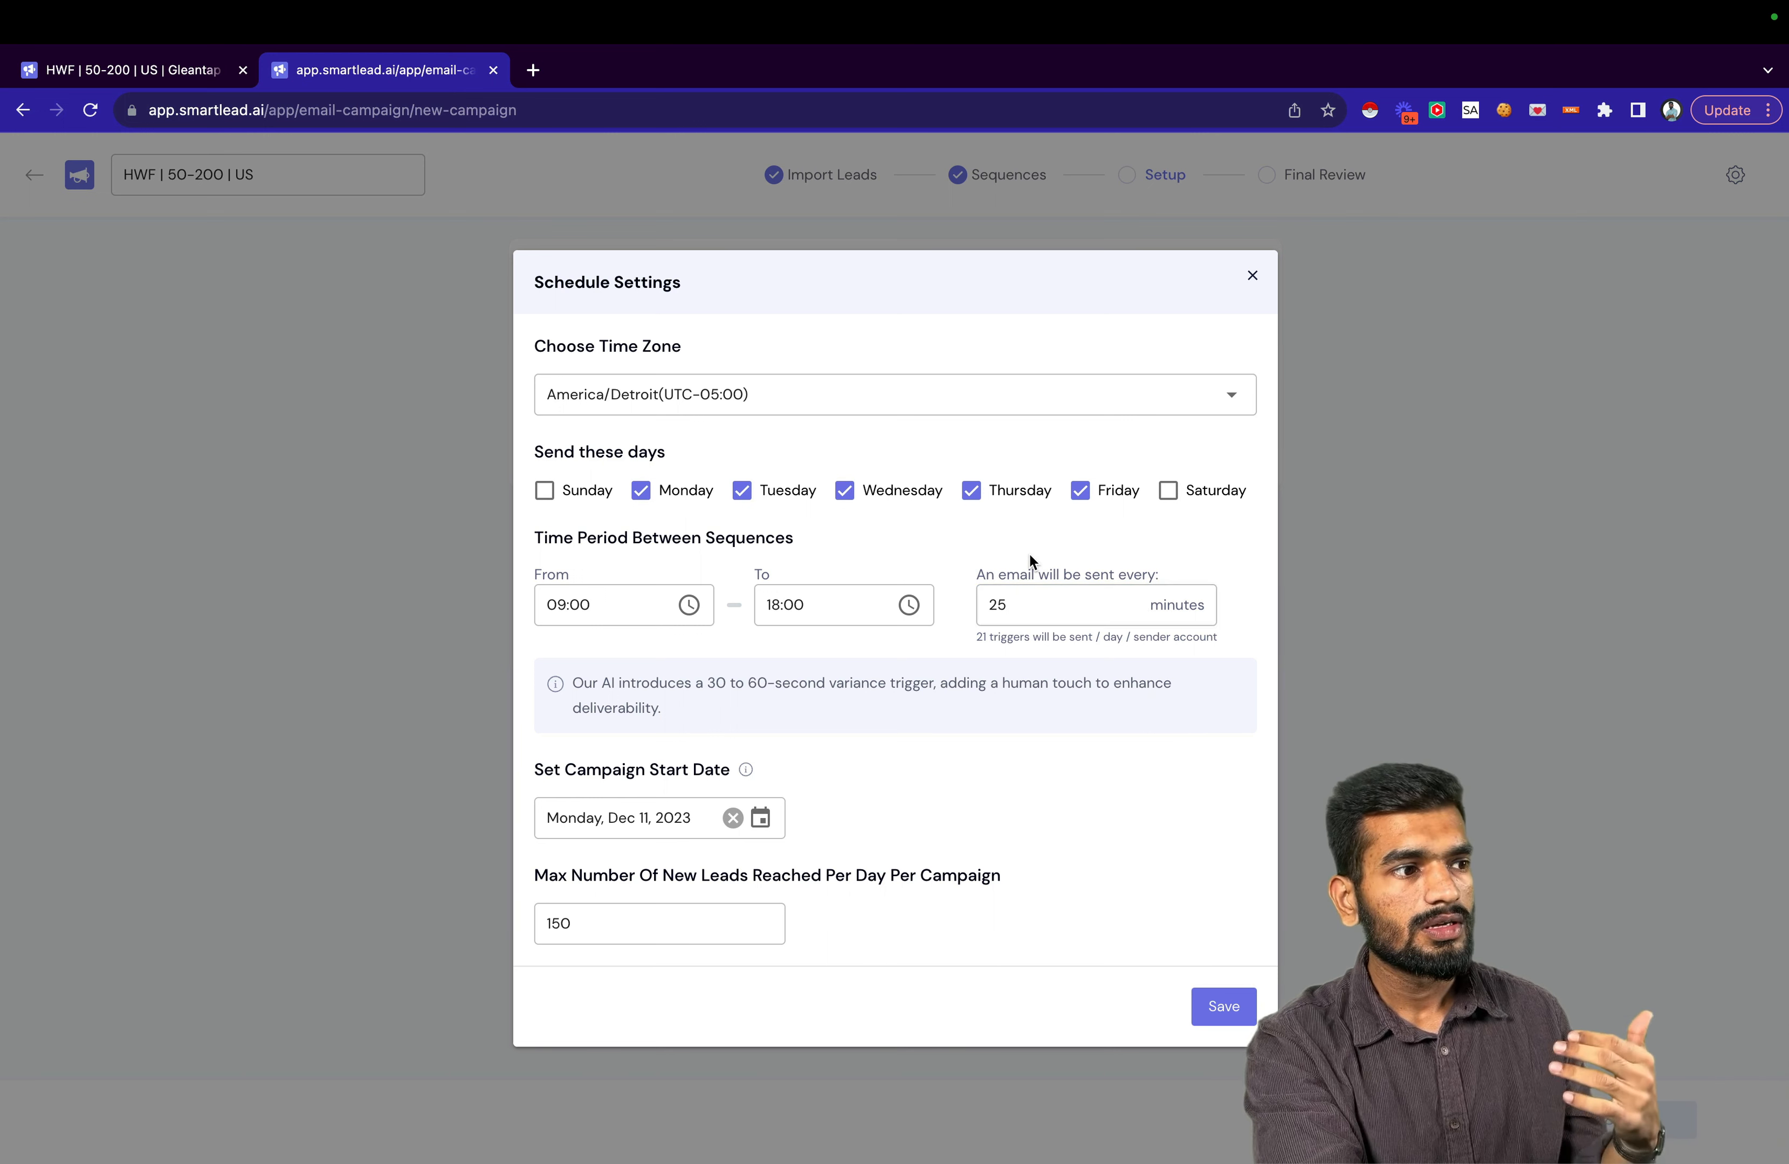
{"action": "left_click", "coordinate": [1225, 1007]}
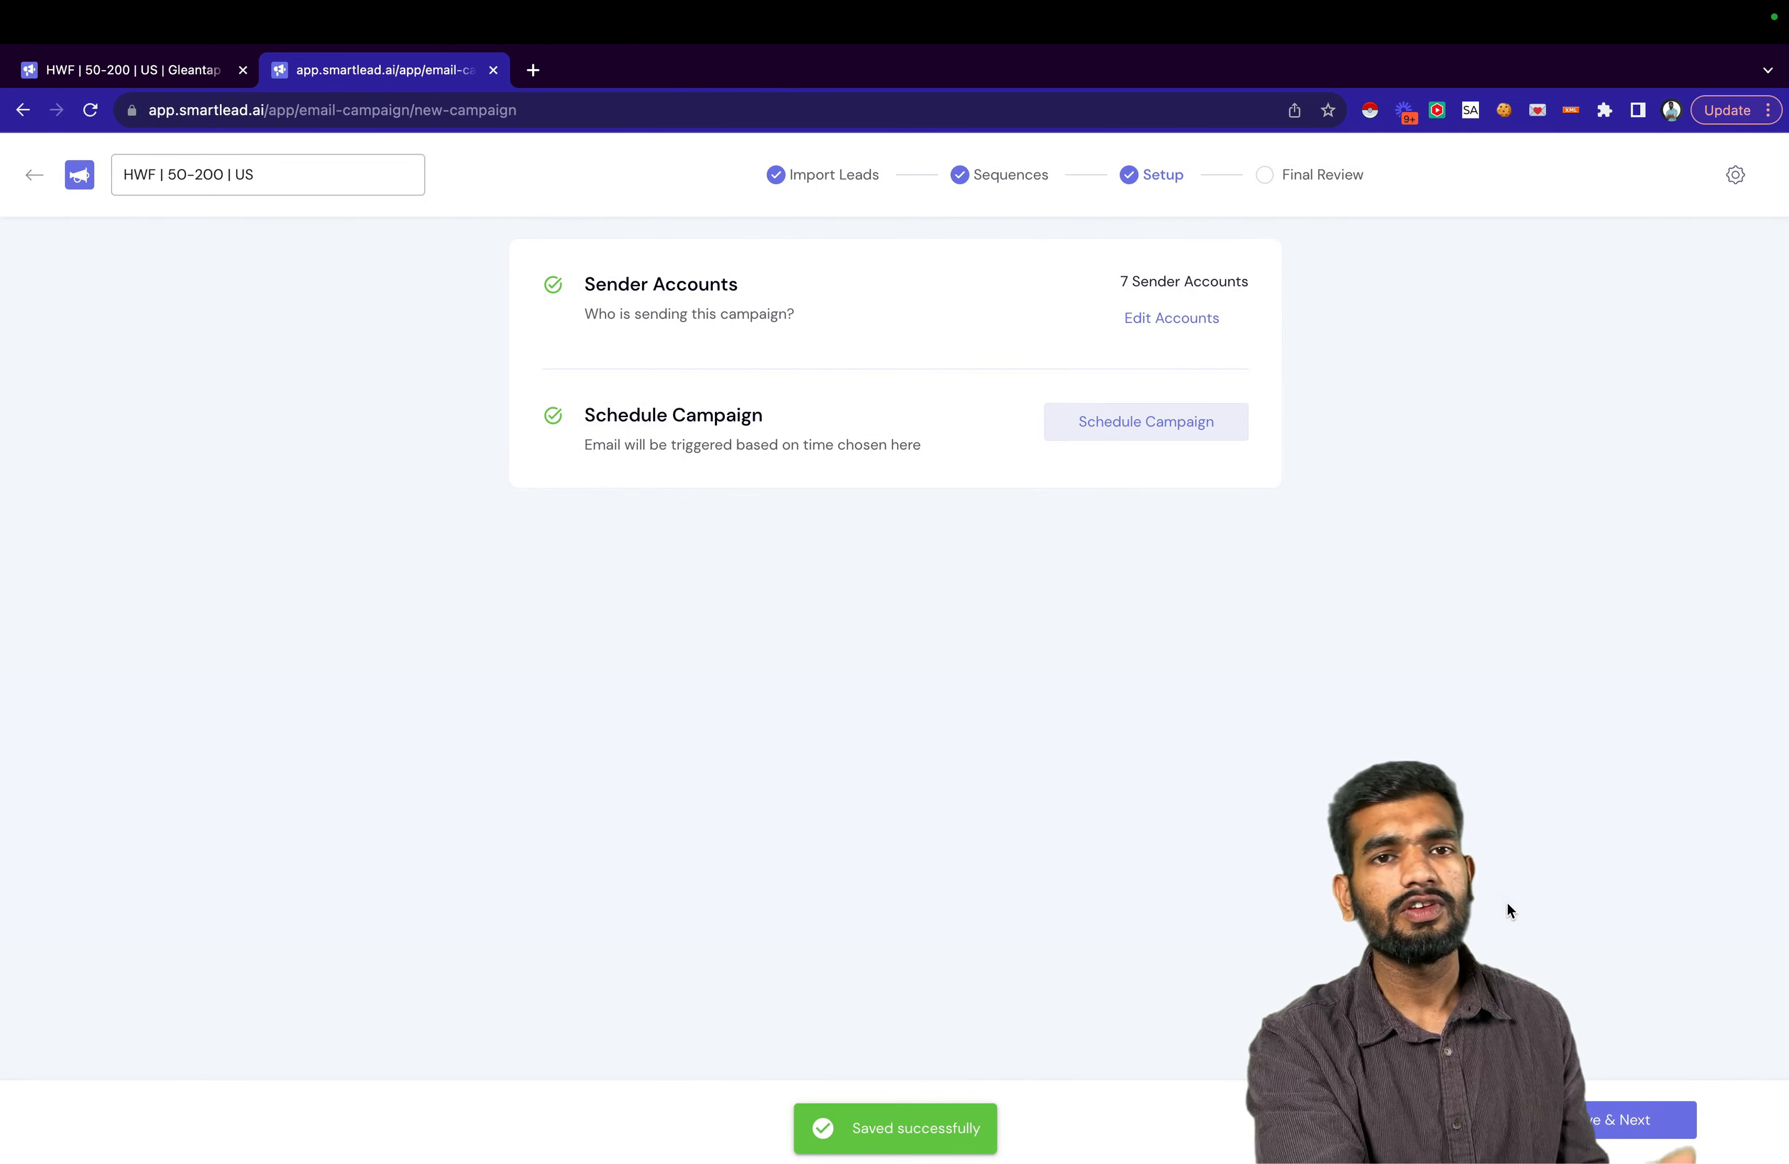
Continue to the final review stage and look through the list of leads whose emails can be reviewed individually.
{"action": "left_click", "coordinate": [1601, 1113]}
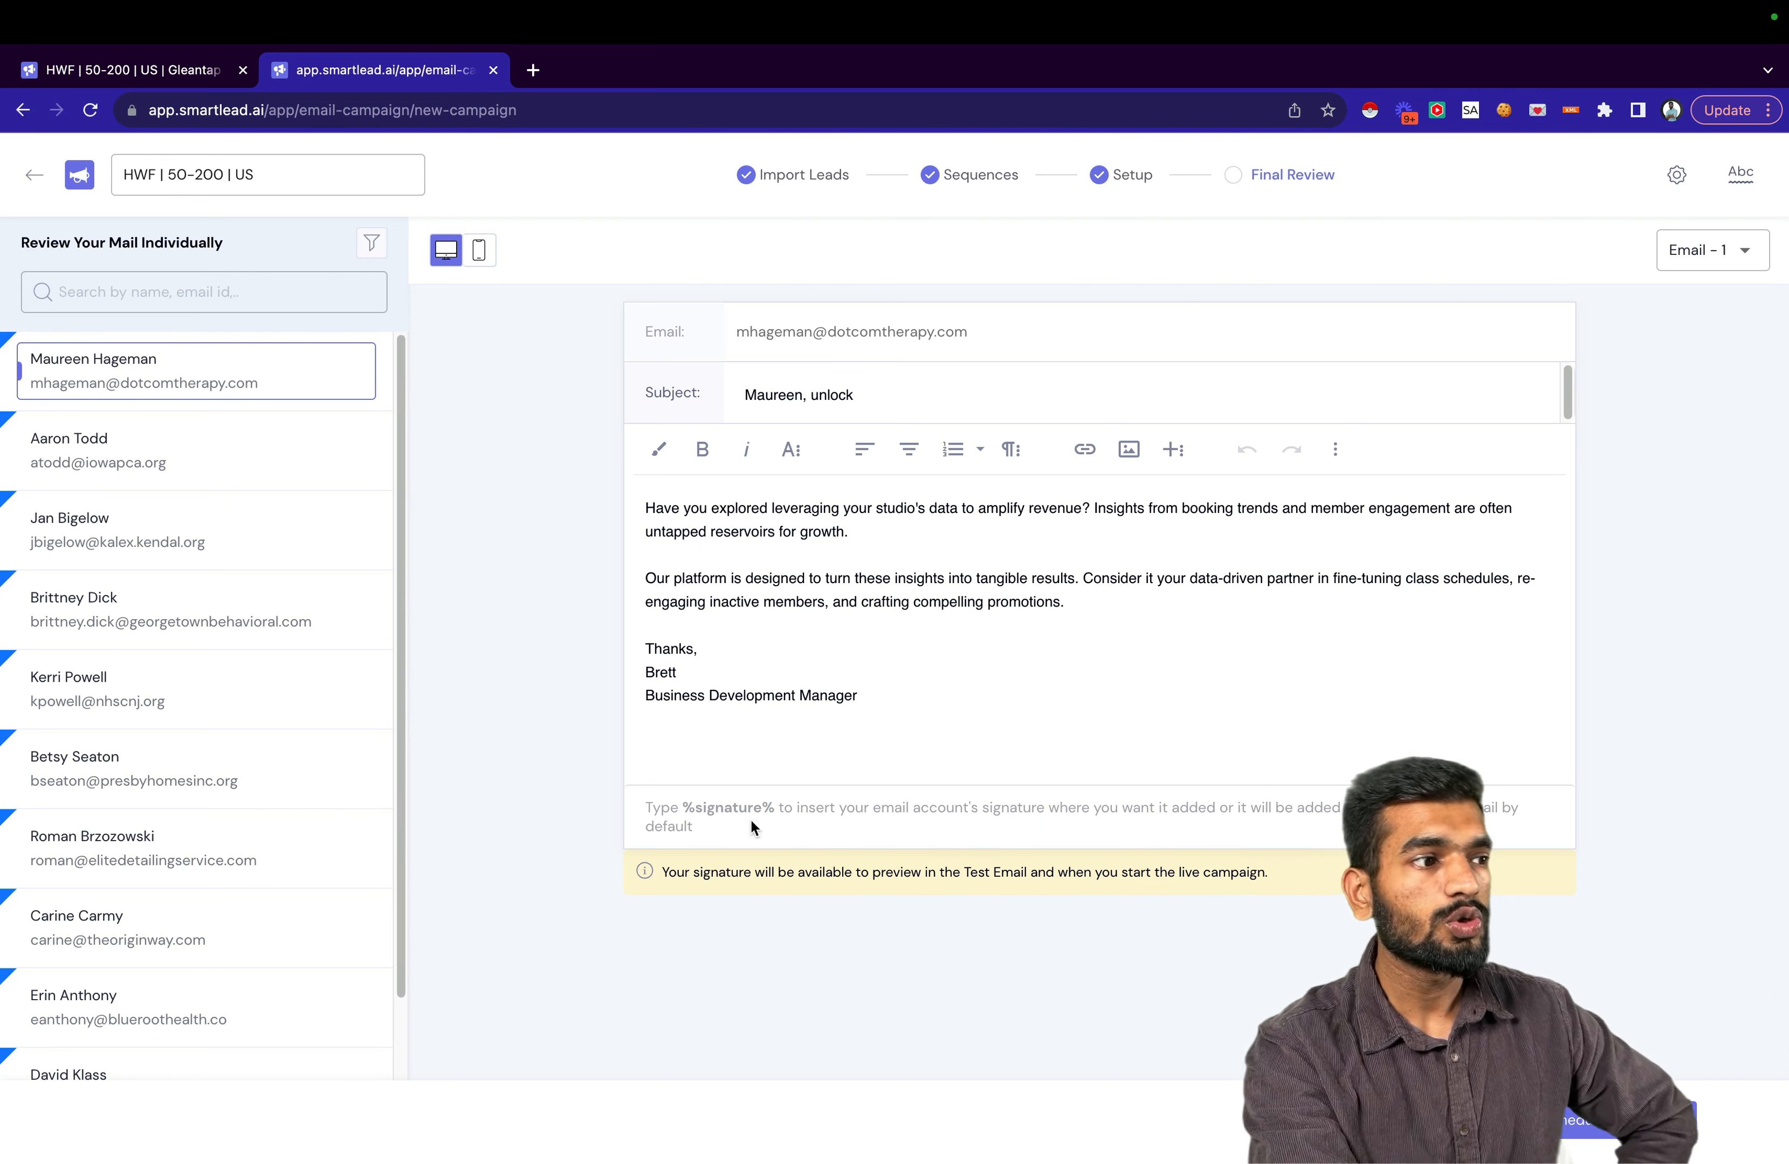
{"action": "scroll", "coordinate": [173, 792], "scroll_direction": "down", "scroll_amount": 2}
{"action": "scroll", "coordinate": [173, 792], "scroll_direction": "down", "scroll_amount": 10}
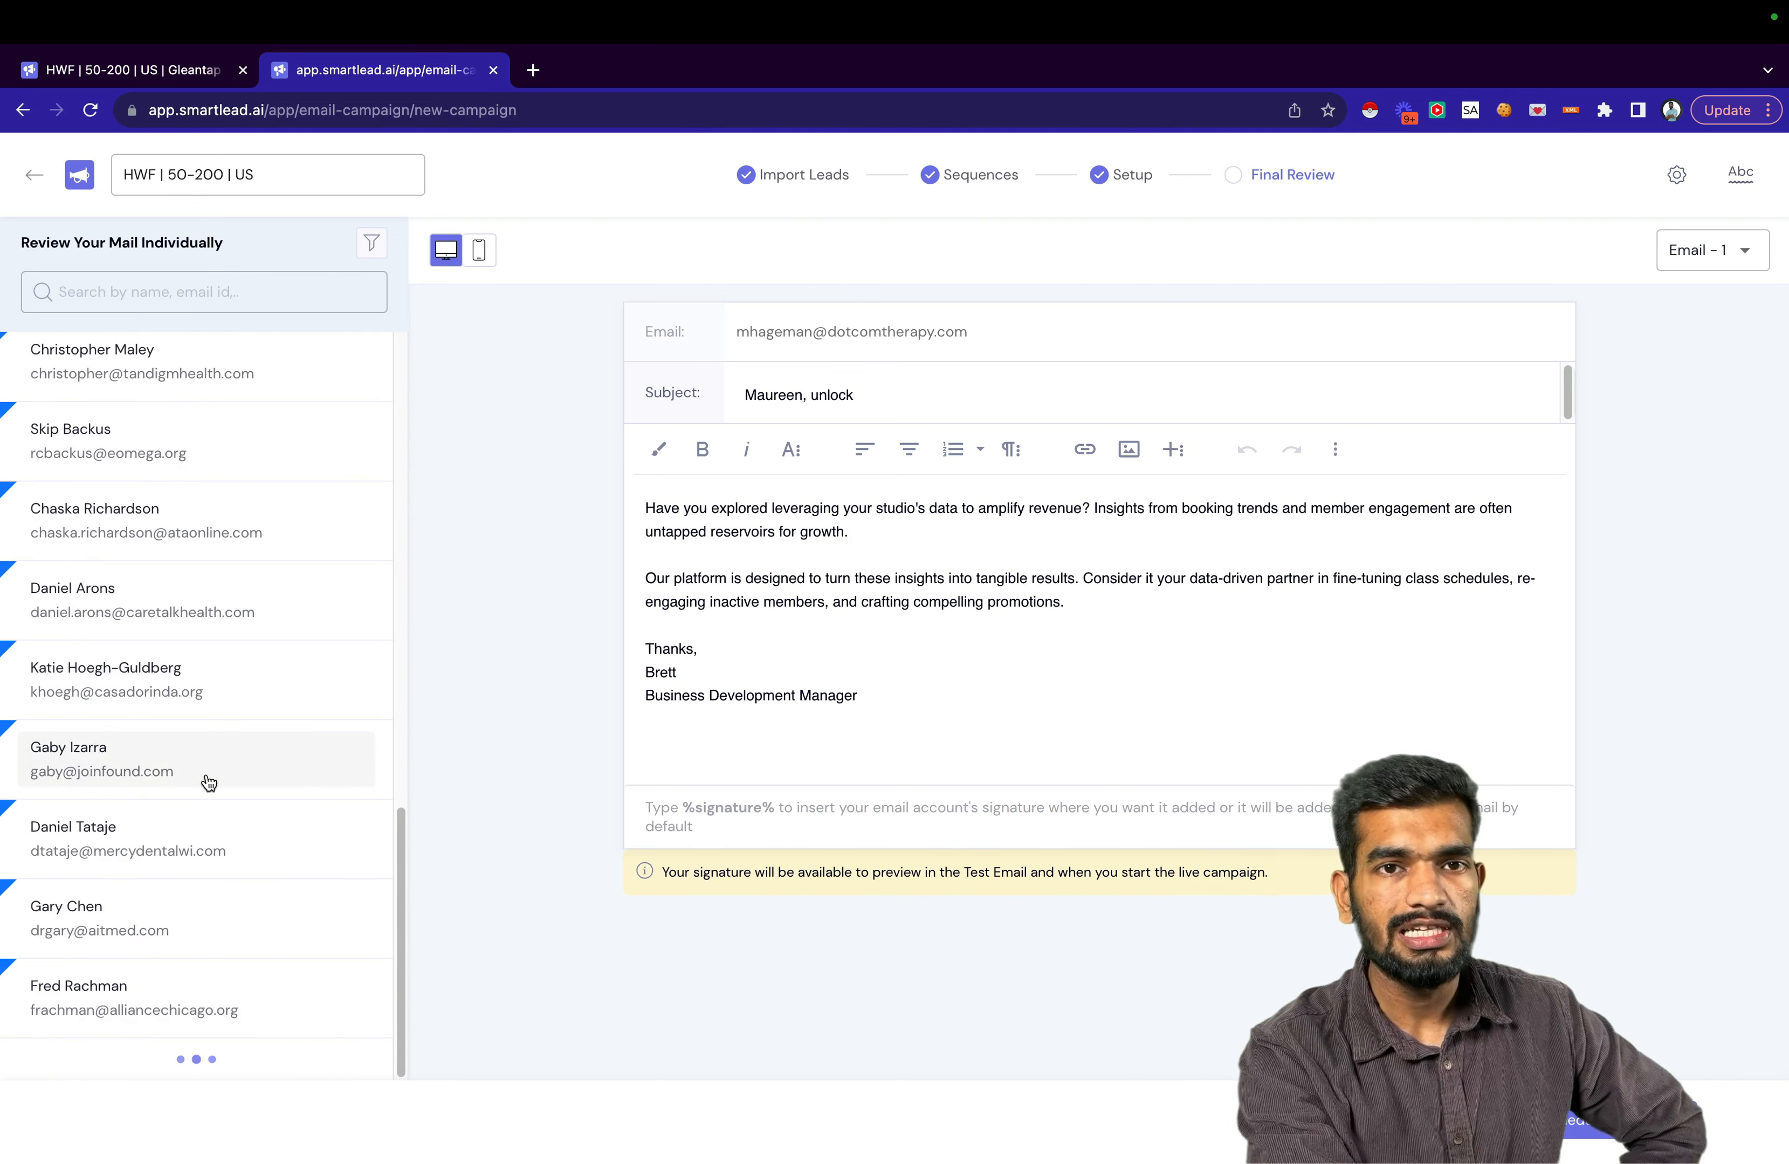
{"action": "scroll", "coordinate": [222, 756], "scroll_direction": "up", "scroll_amount": 12}
Preview the first email for the second, third and fourth leads, comparing the personalised subjects and sign-offs.
{"action": "left_click", "coordinate": [180, 454]}
{"action": "left_click_drag", "start_coordinate": [724, 640], "coordinate": [583, 641]}
{"action": "left_click", "coordinate": [114, 526]}
{"action": "left_click_drag", "start_coordinate": [815, 667], "coordinate": [486, 647]}
{"action": "left_click", "coordinate": [485, 644]}
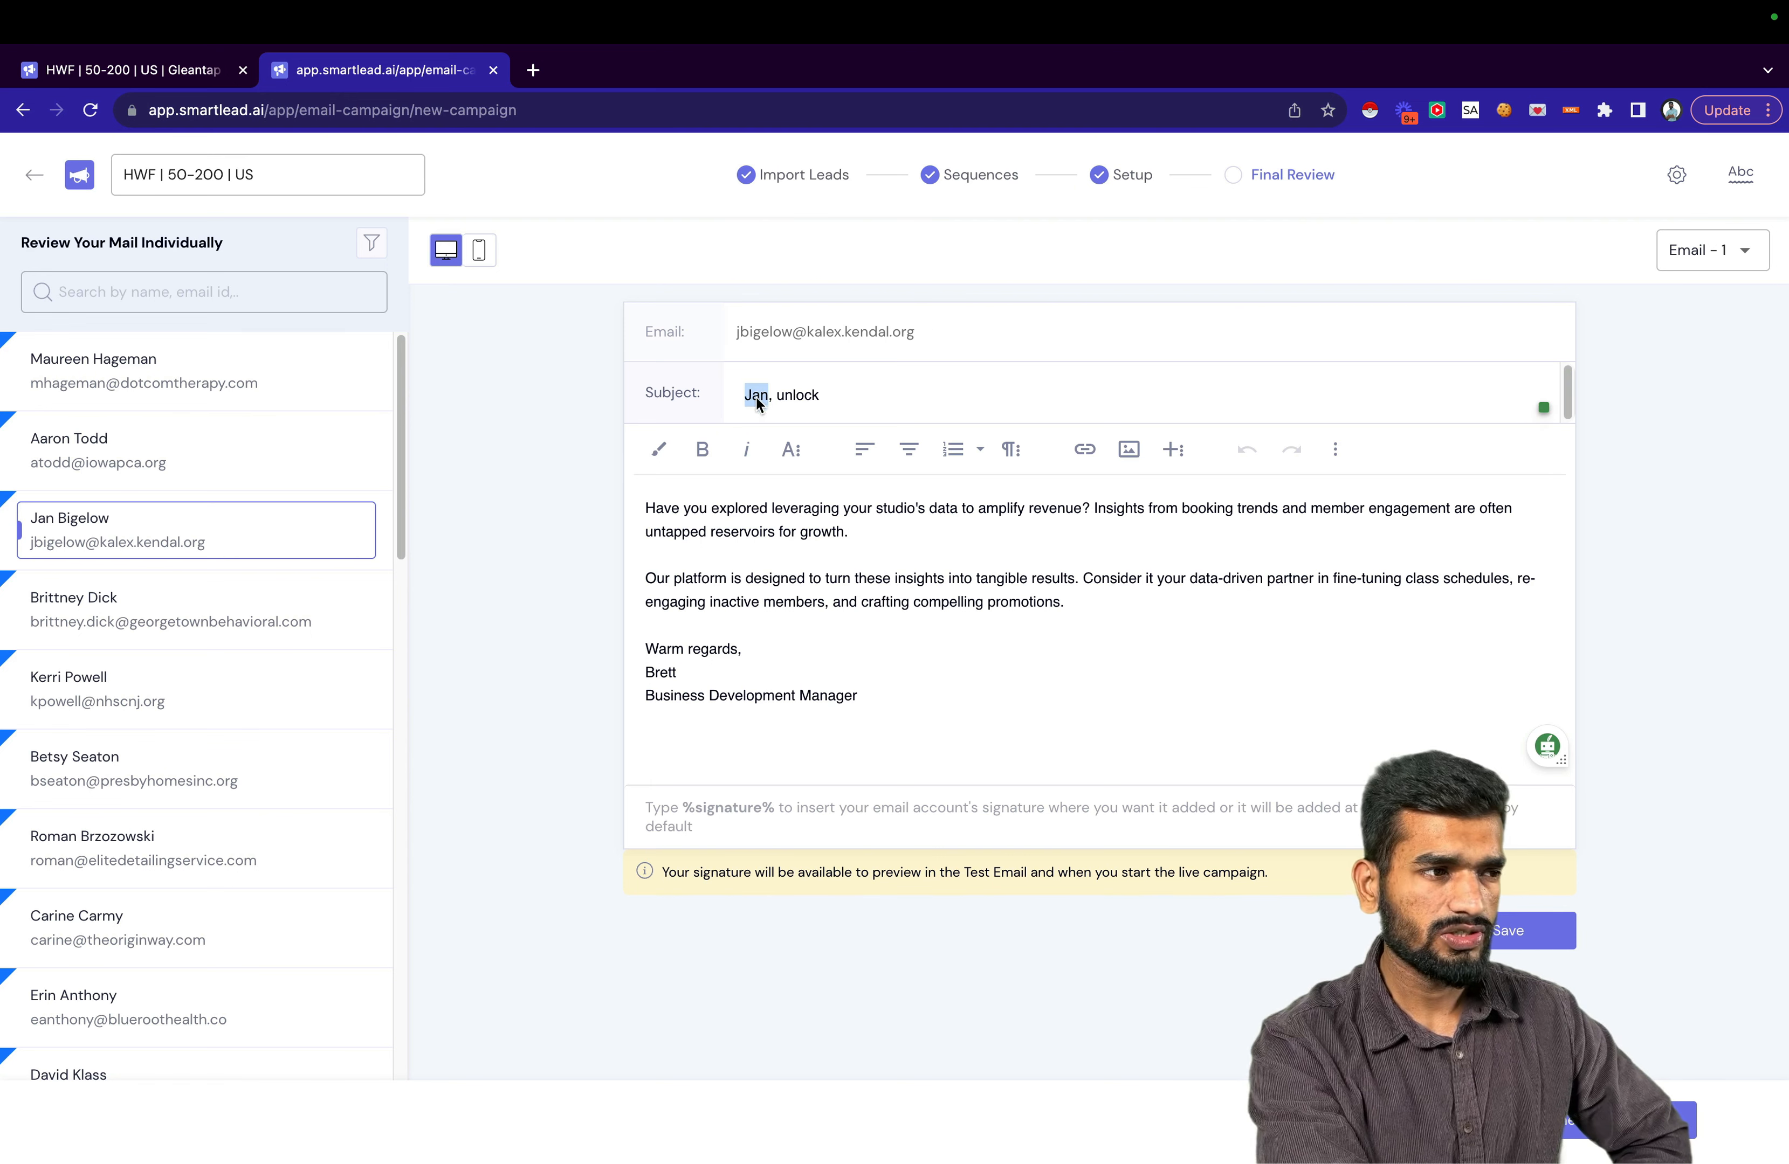
{"action": "left_click", "coordinate": [272, 598]}
{"action": "left_click", "coordinate": [257, 453]}
Look through the lead list, then preview the first lead's Email - 1, Email - 2 and Email - 3.
{"action": "scroll", "coordinate": [248, 590], "scroll_direction": "down", "scroll_amount": 20}
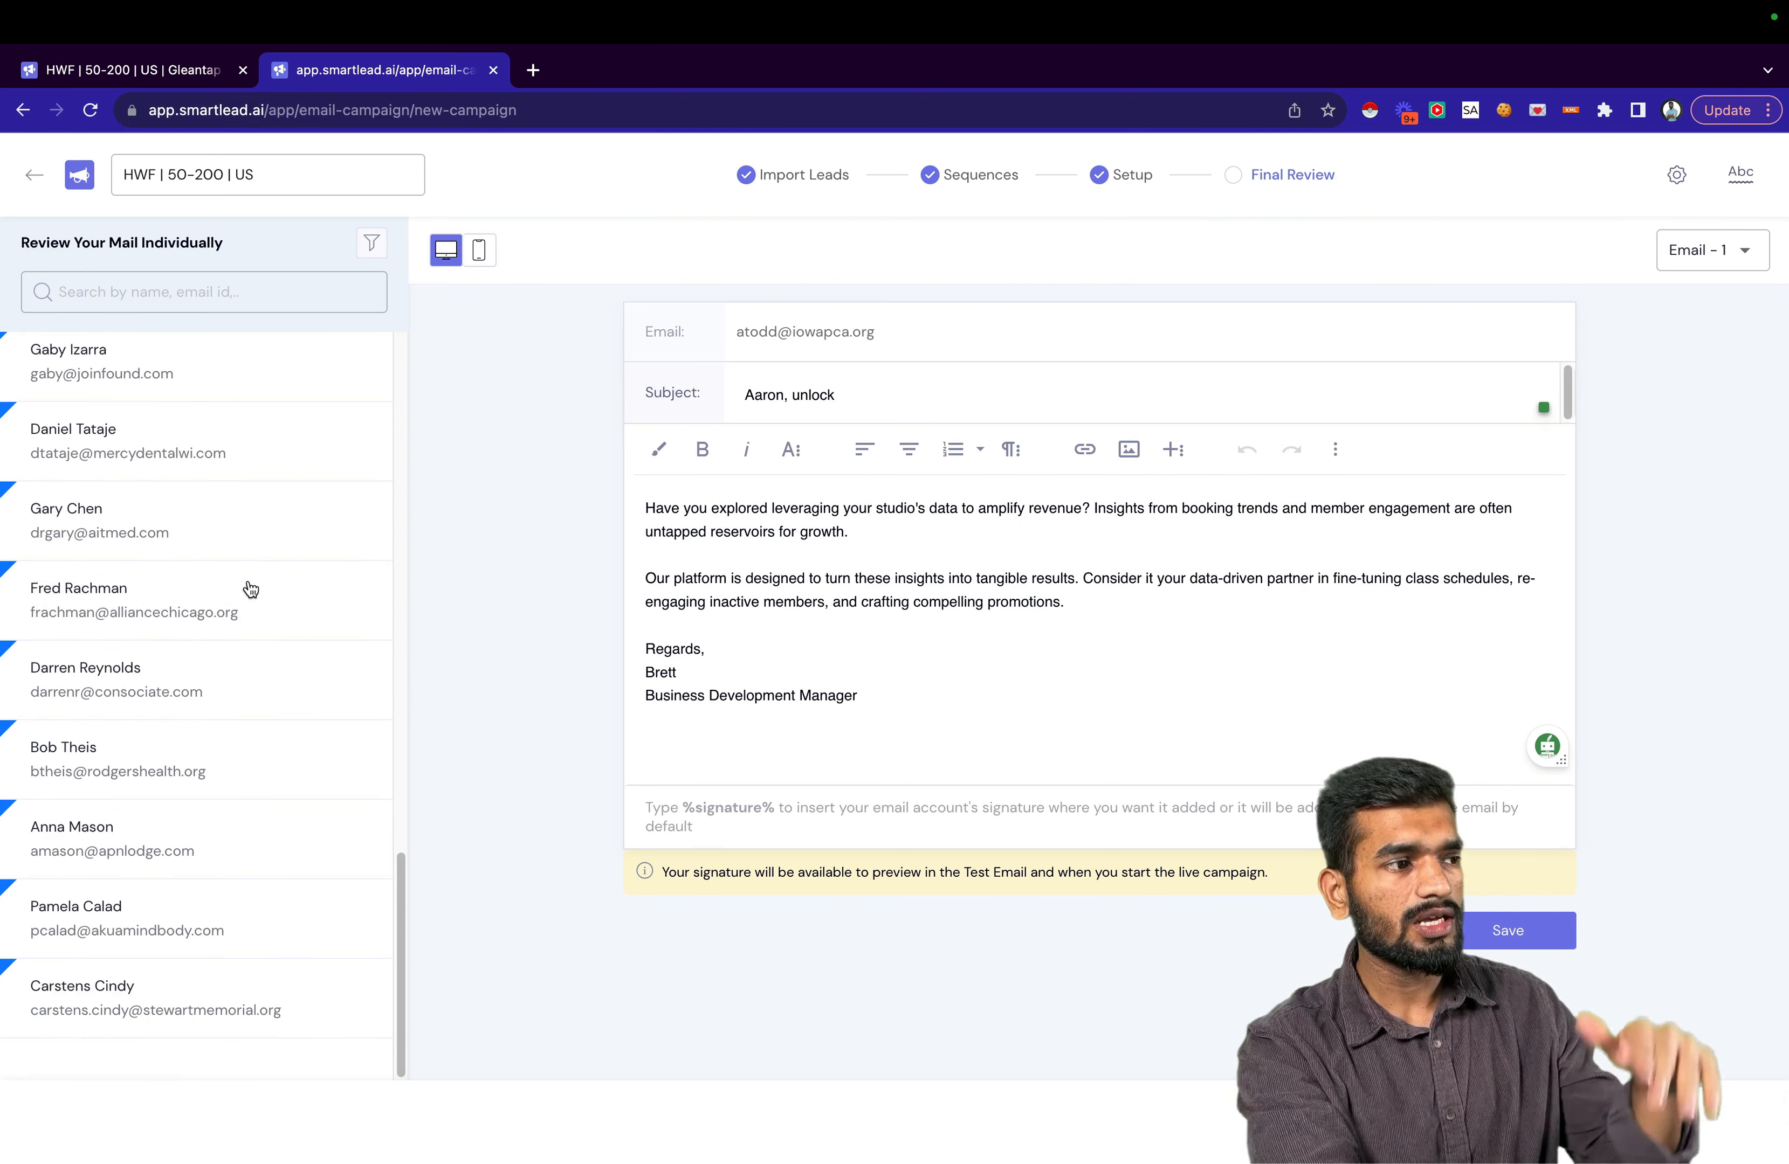
{"action": "scroll", "coordinate": [241, 620], "scroll_direction": "up", "scroll_amount": 20}
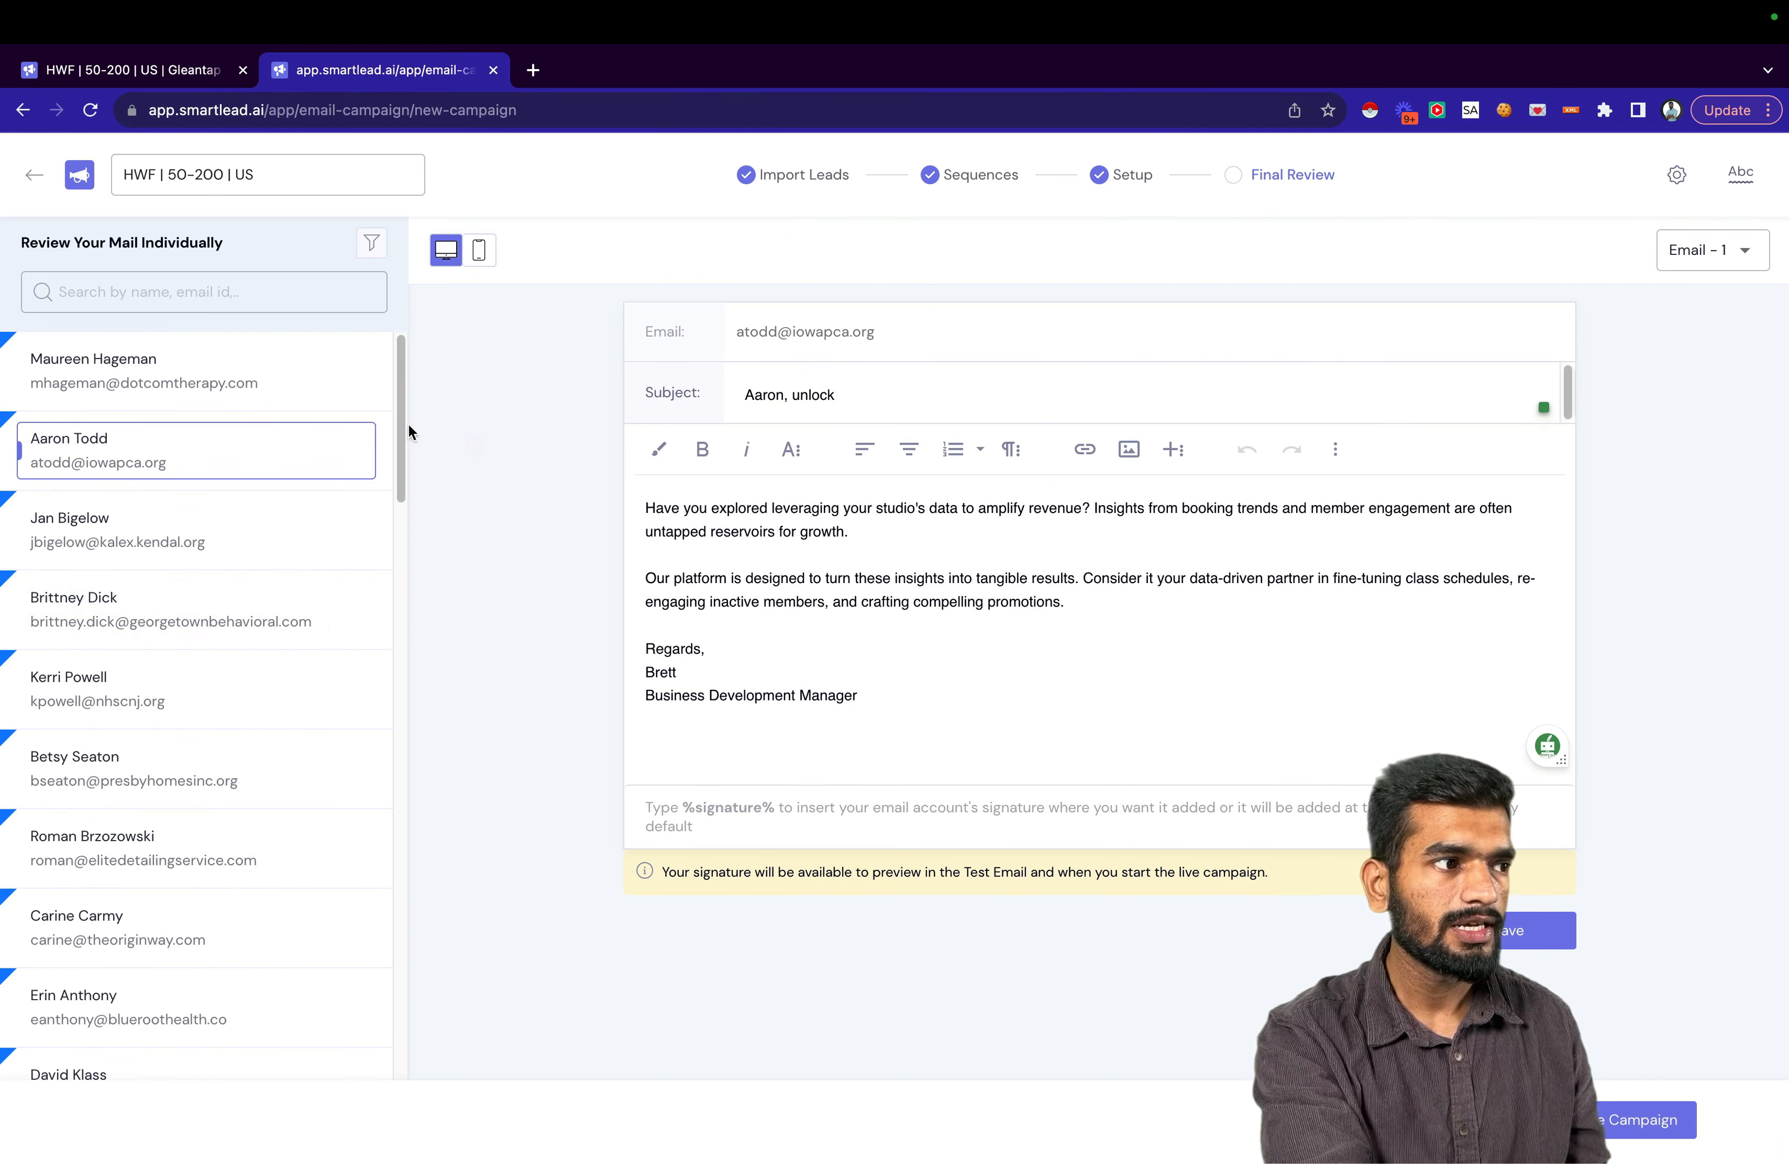
{"action": "left_click", "coordinate": [267, 387]}
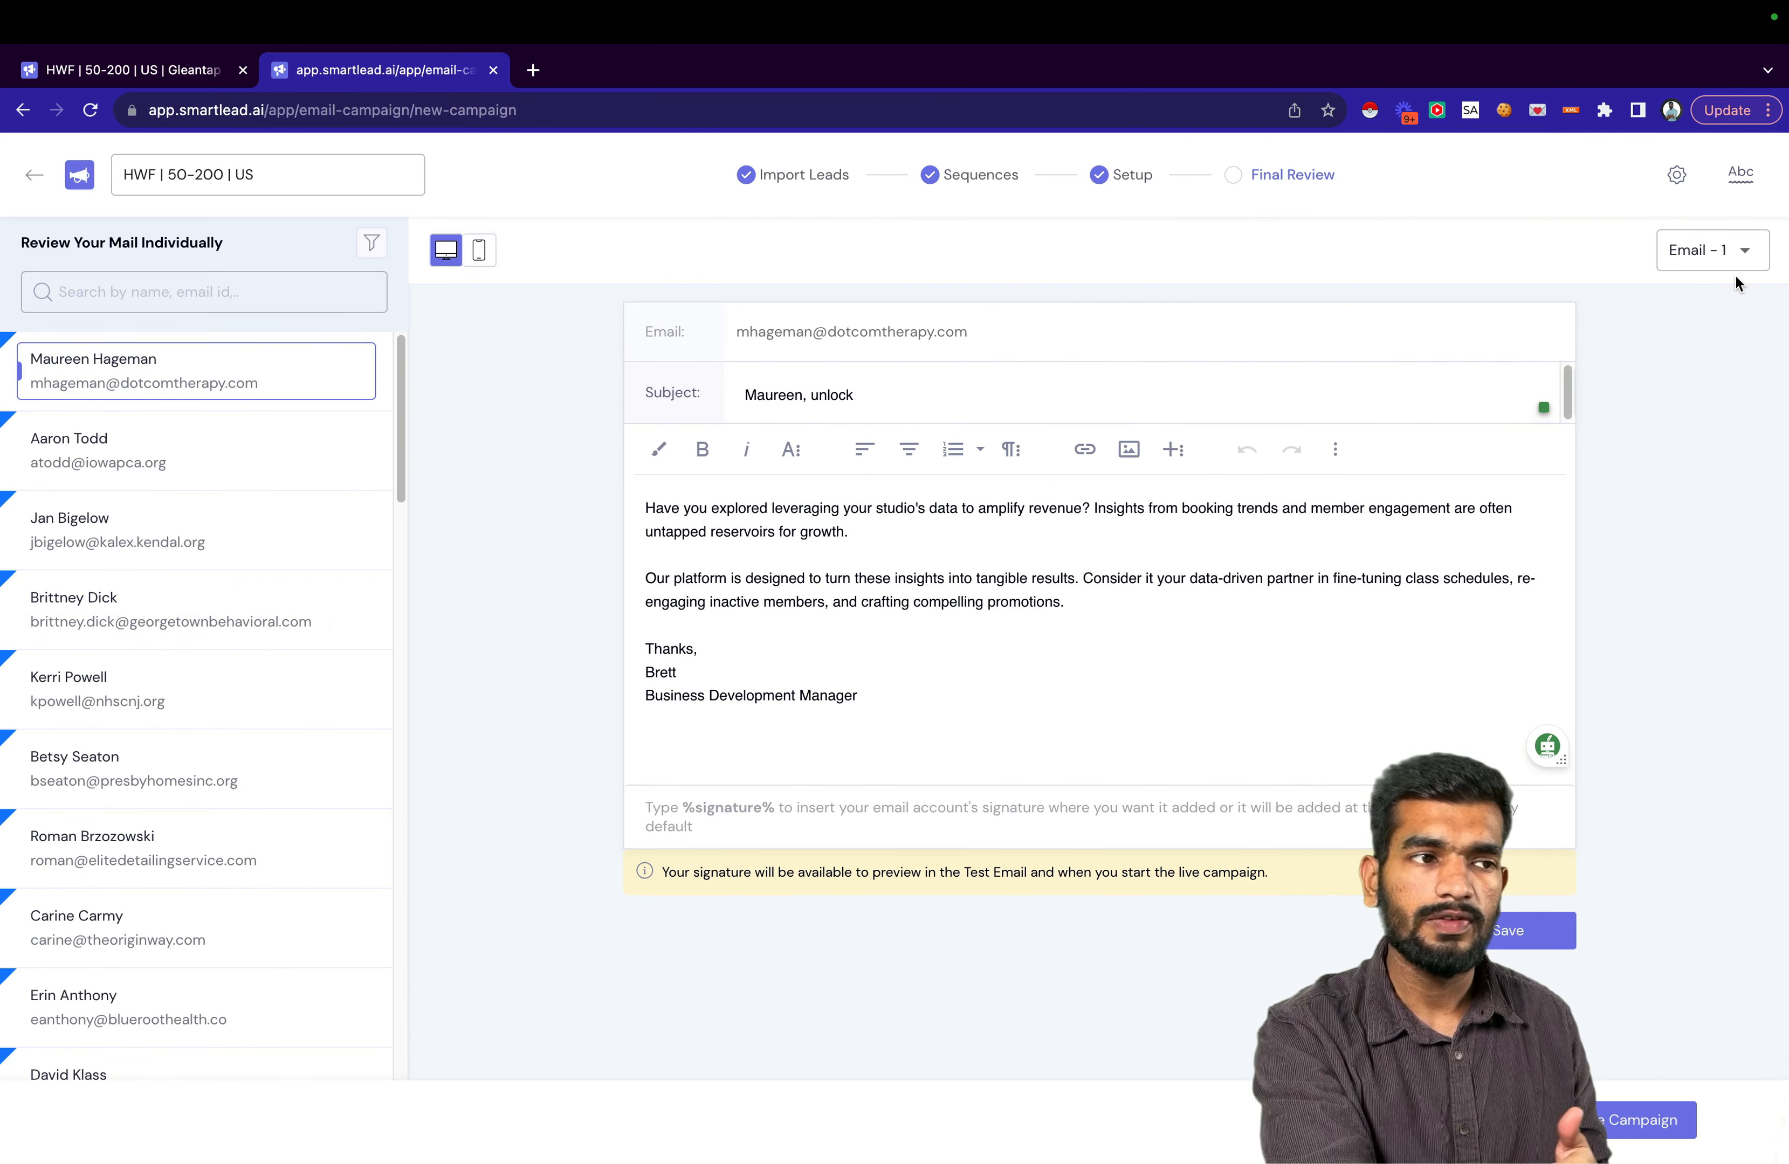
{"action": "left_click", "coordinate": [1745, 255]}
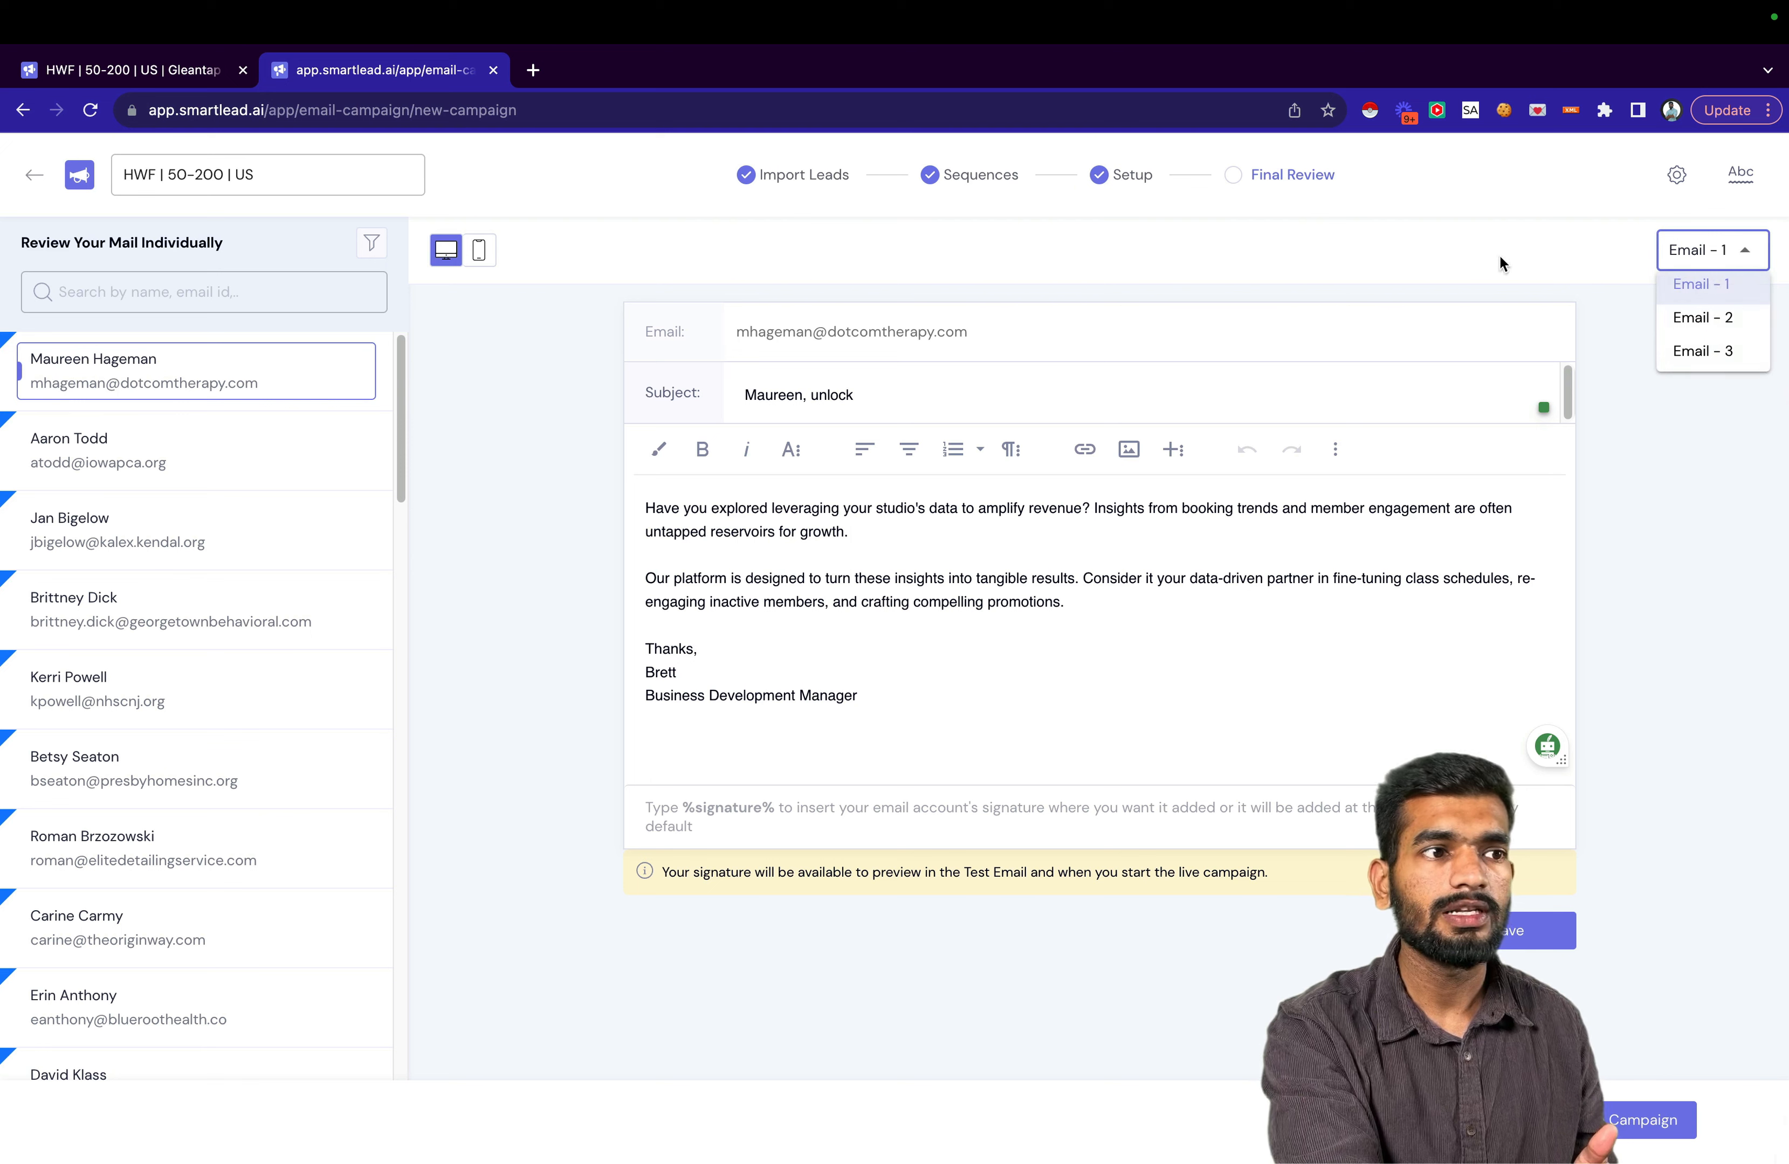
{"action": "left_click", "coordinate": [1693, 318]}
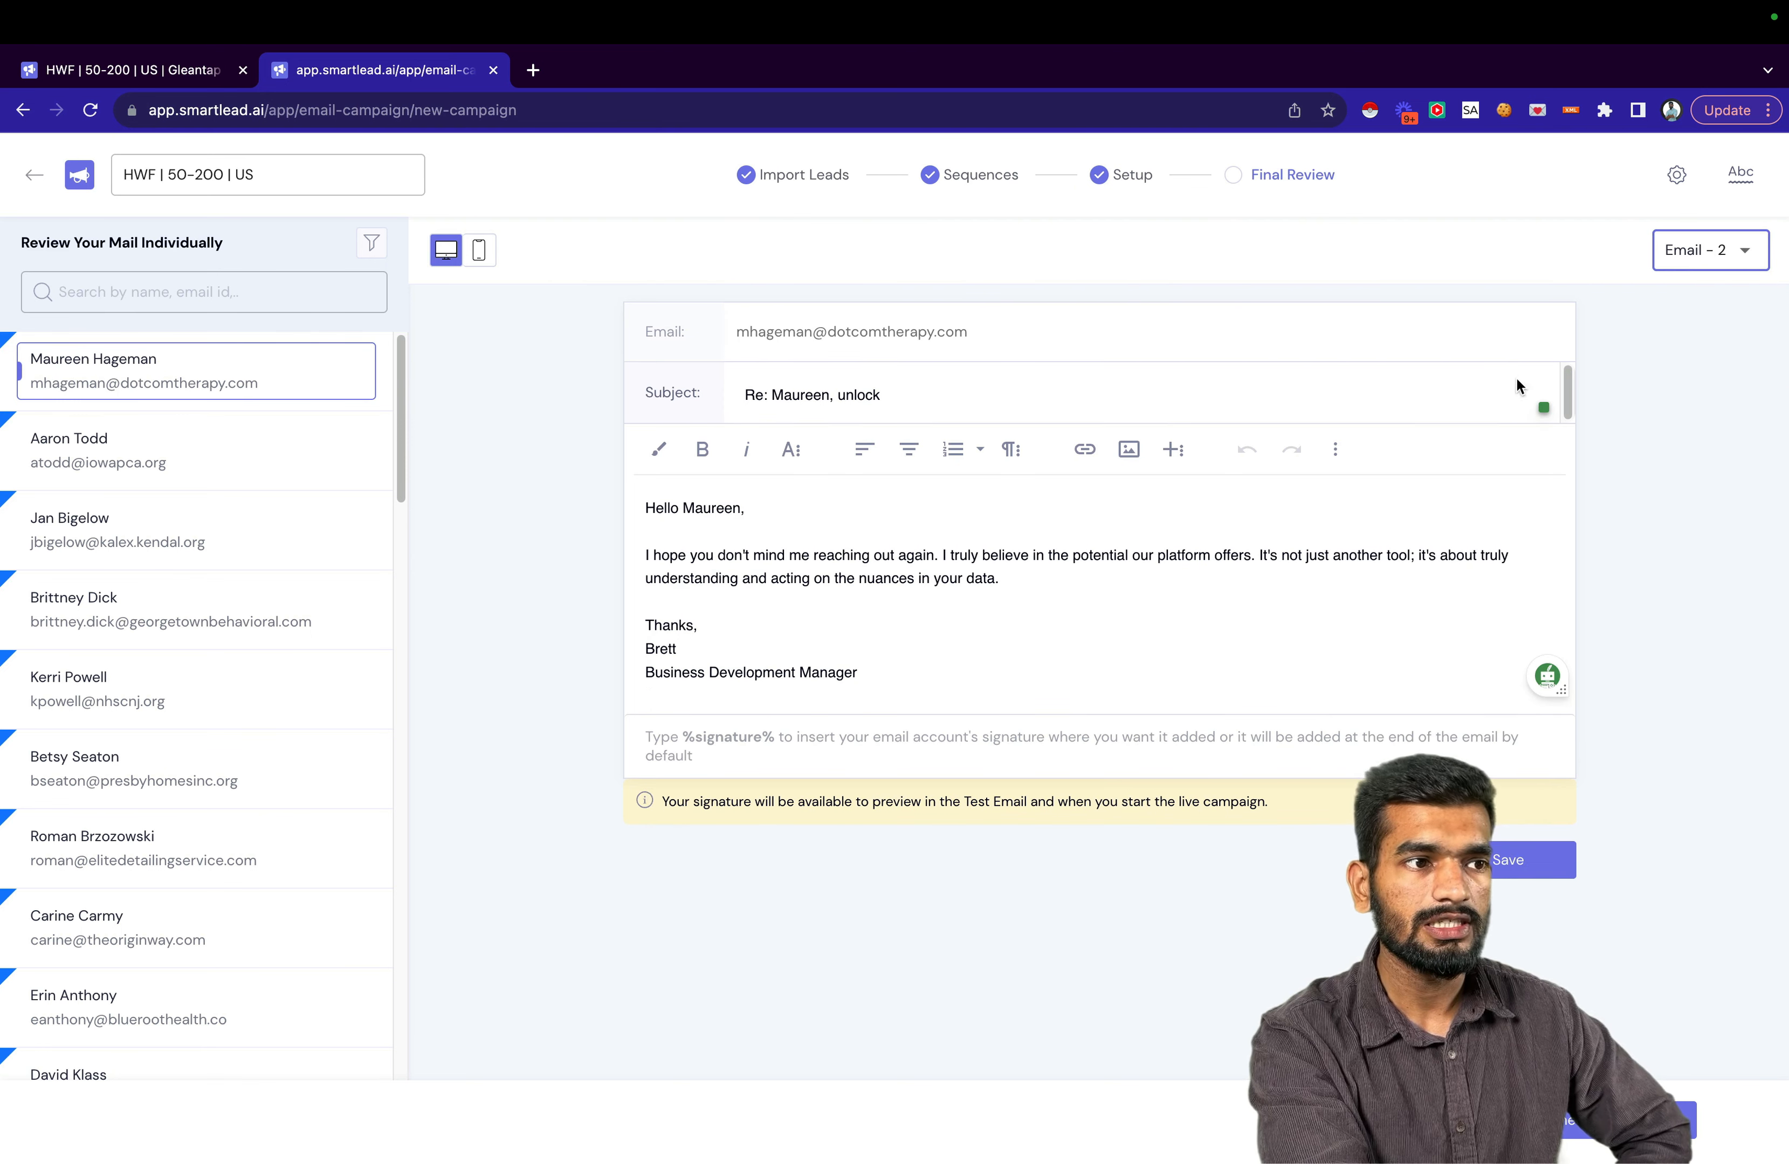
{"action": "left_click", "coordinate": [1751, 271]}
{"action": "left_click", "coordinate": [1741, 352]}
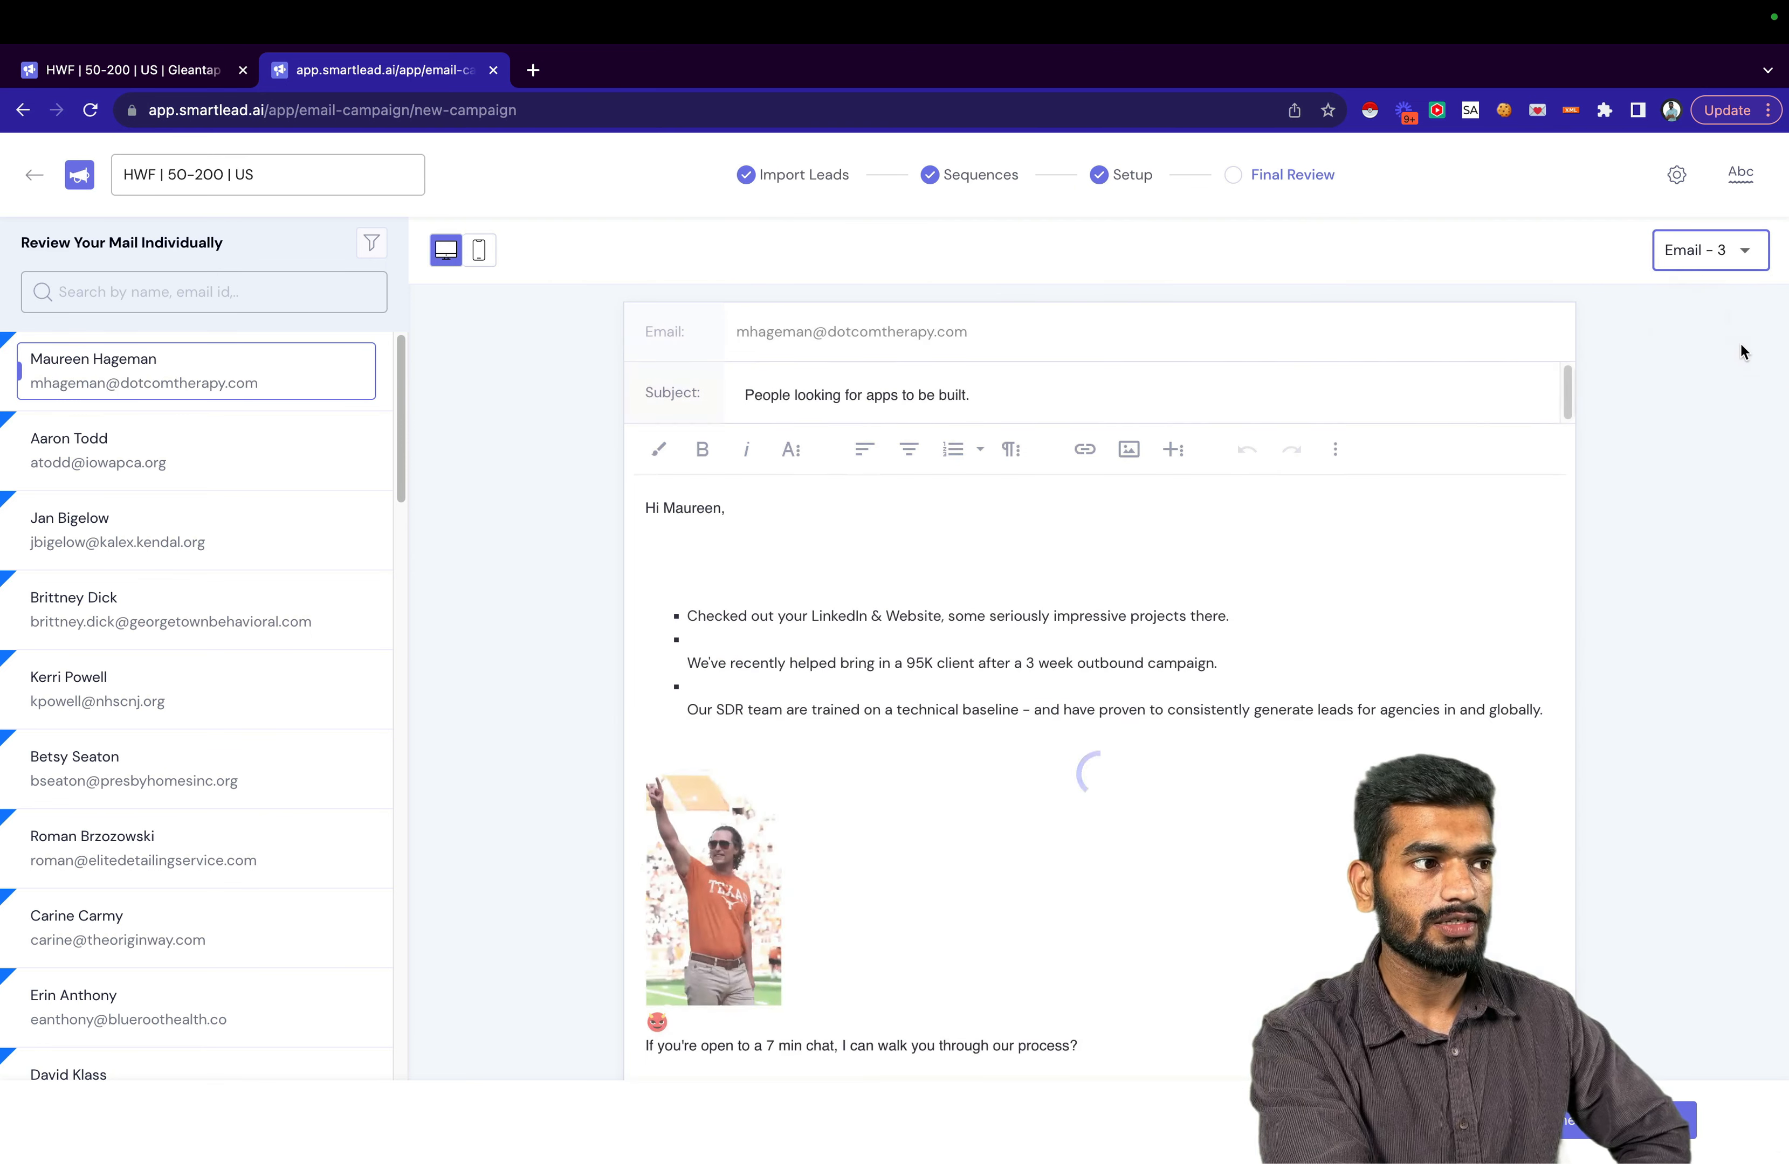
Examine the body of the first lead's third email, checking the bullet list, image and closing lines.
{"action": "scroll", "coordinate": [1247, 702], "scroll_direction": "down", "scroll_amount": 5}
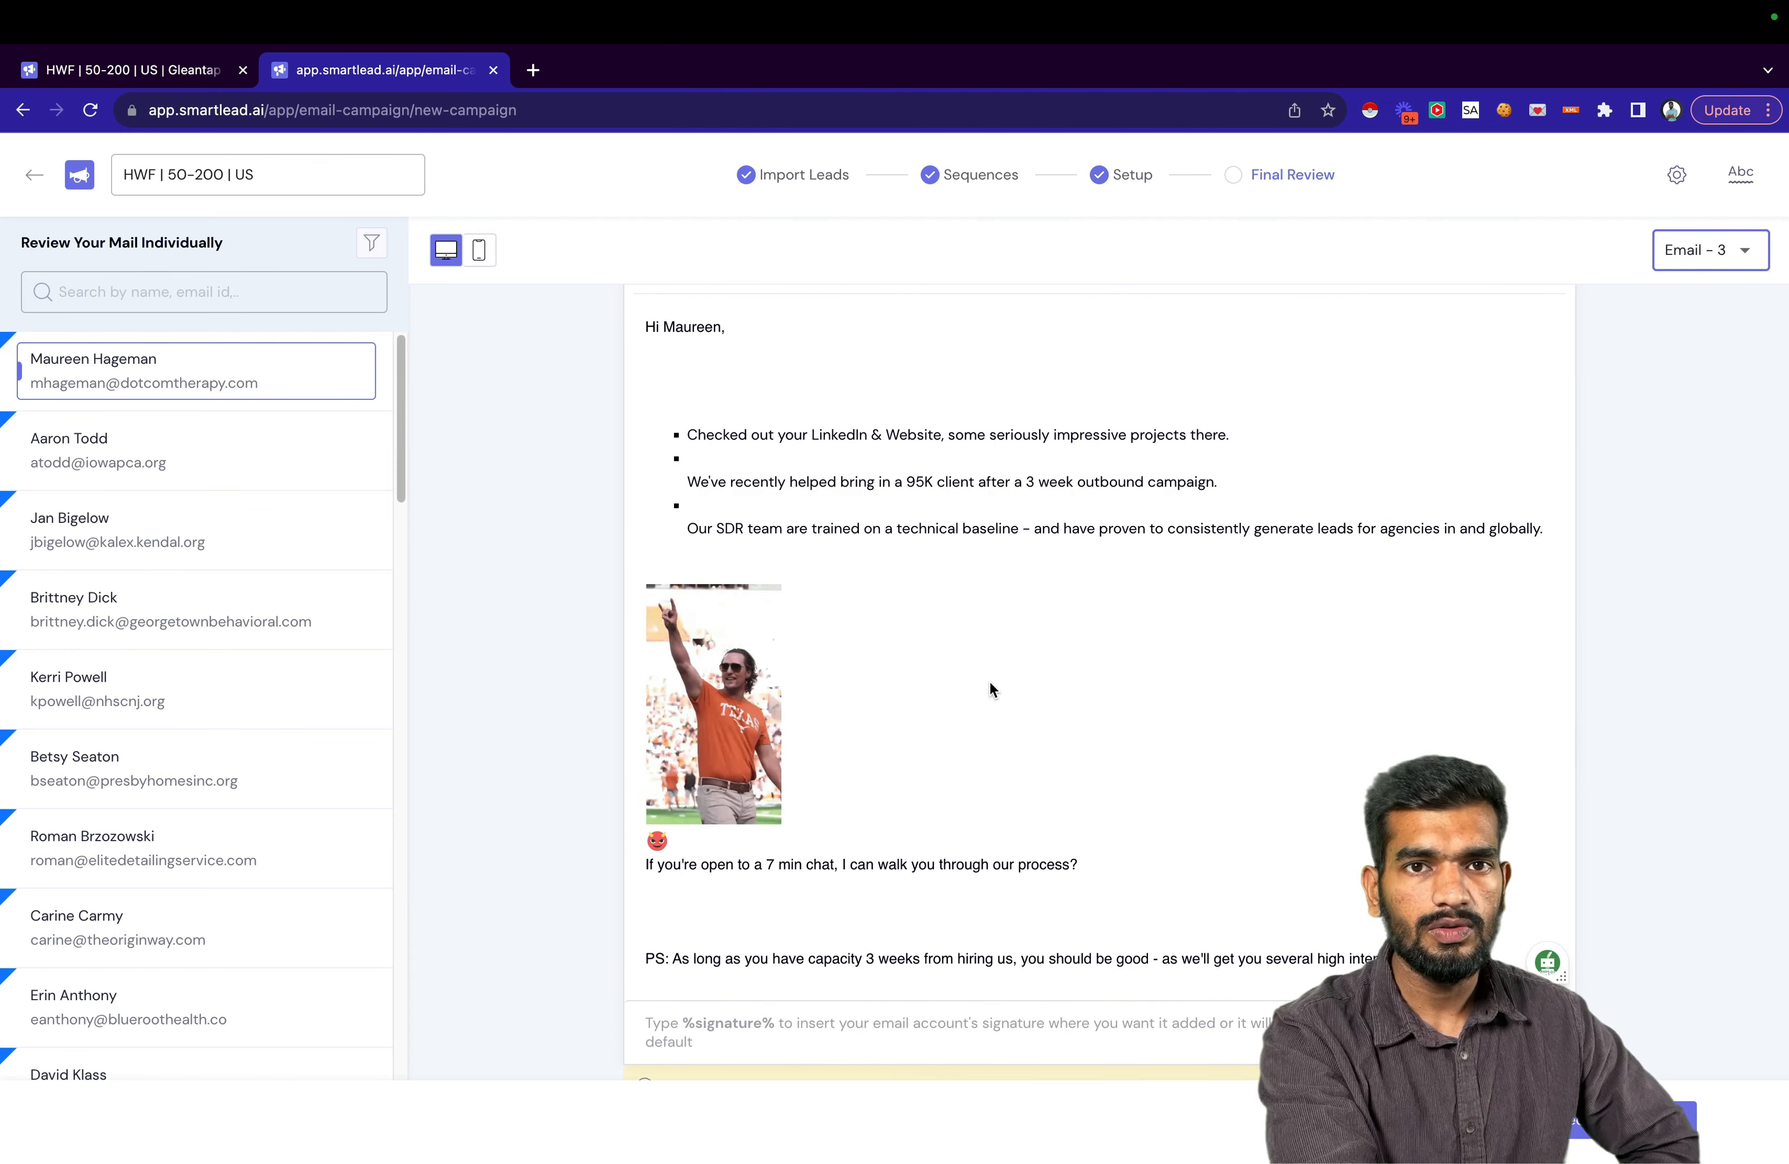
{"action": "scroll", "coordinate": [990, 684], "scroll_direction": "up", "scroll_amount": 3}
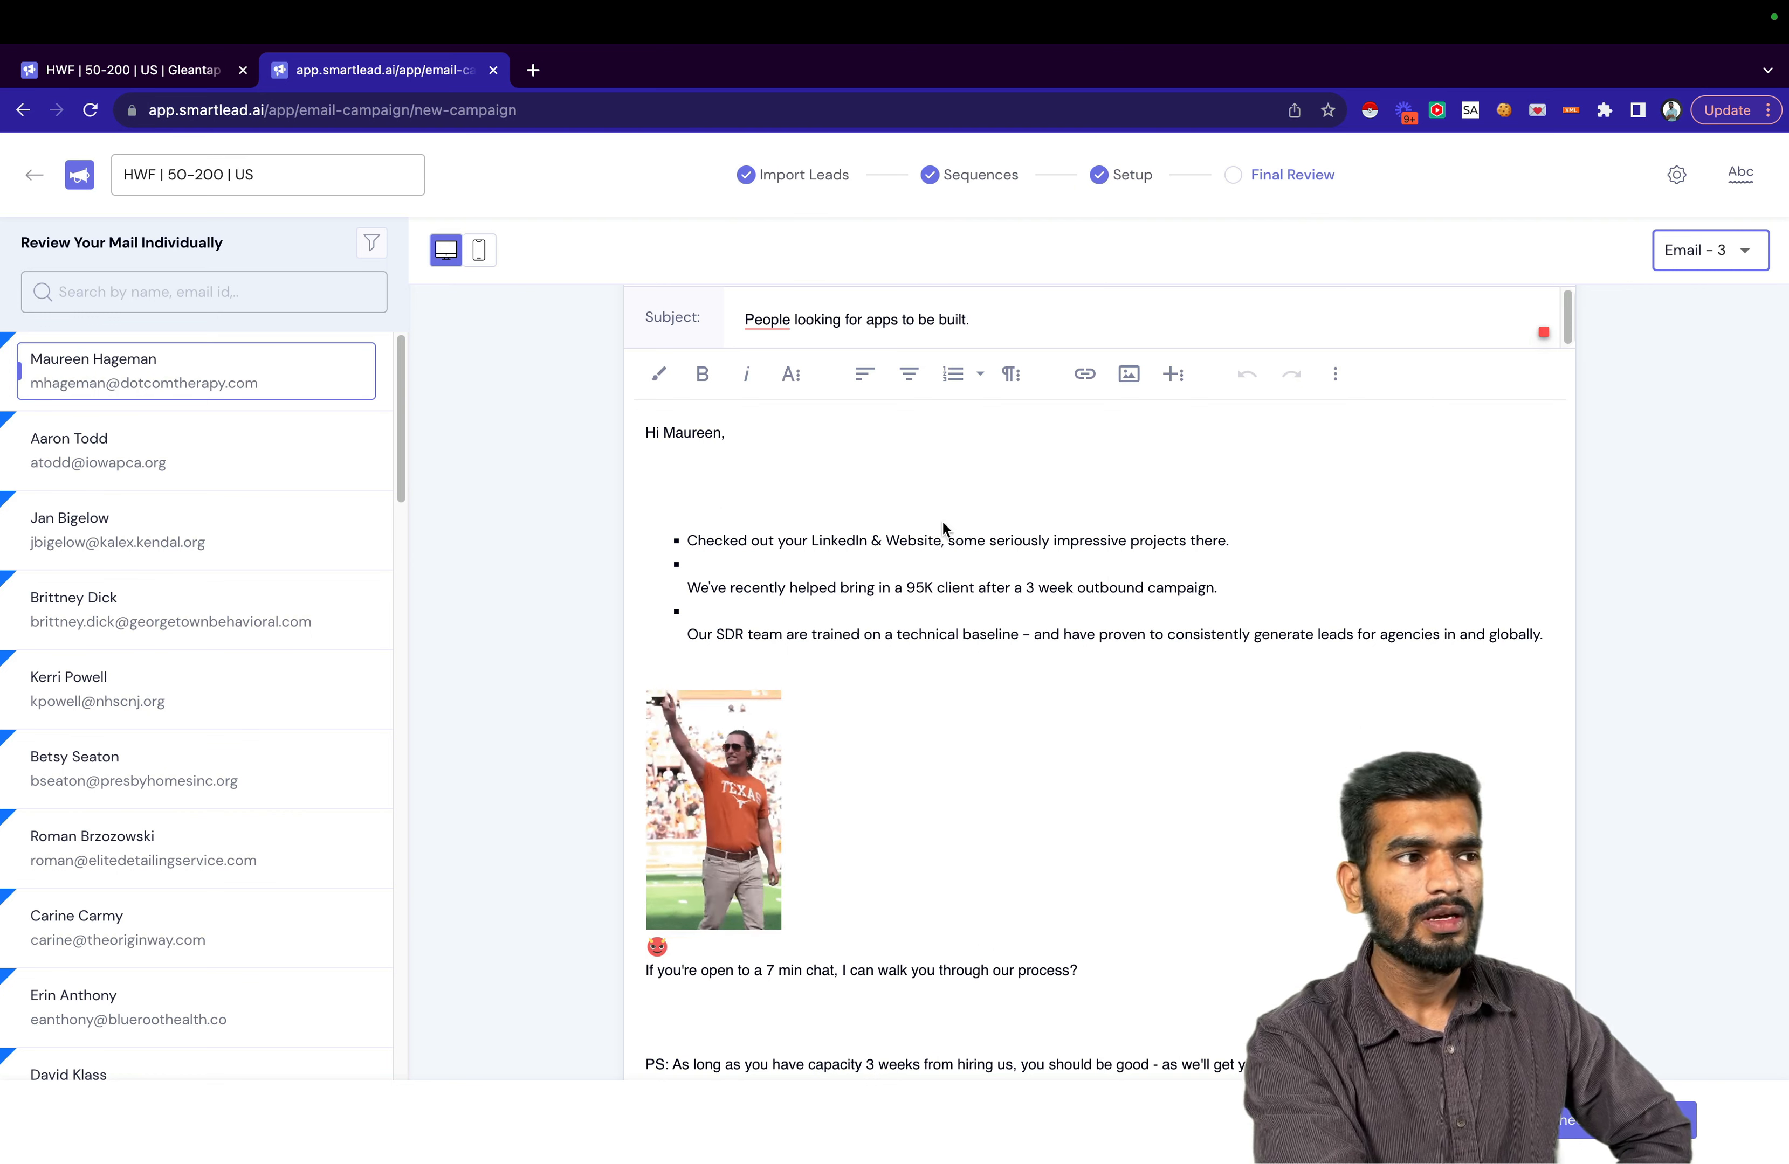
{"action": "scroll", "coordinate": [1043, 851], "scroll_direction": "down", "scroll_amount": 3}
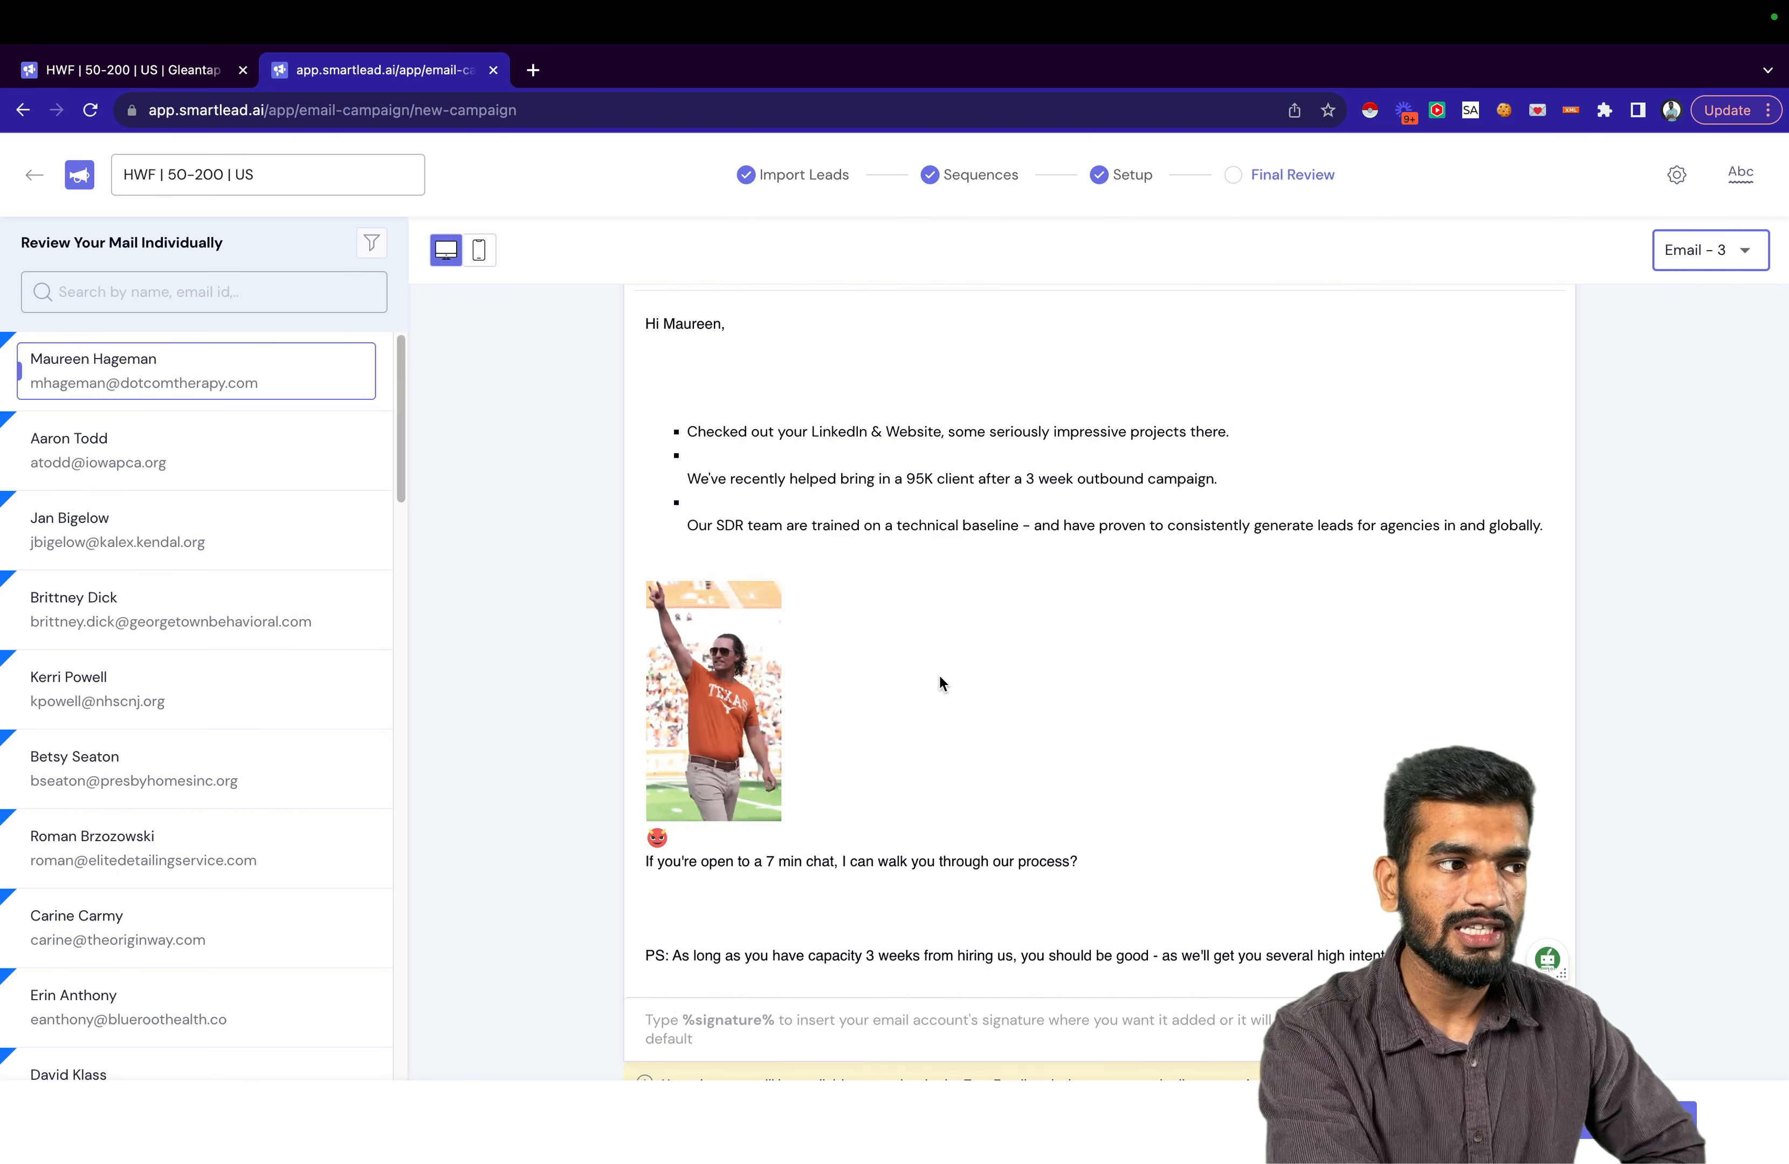
{"action": "left_click_drag", "start_coordinate": [679, 454], "coordinate": [684, 429]}
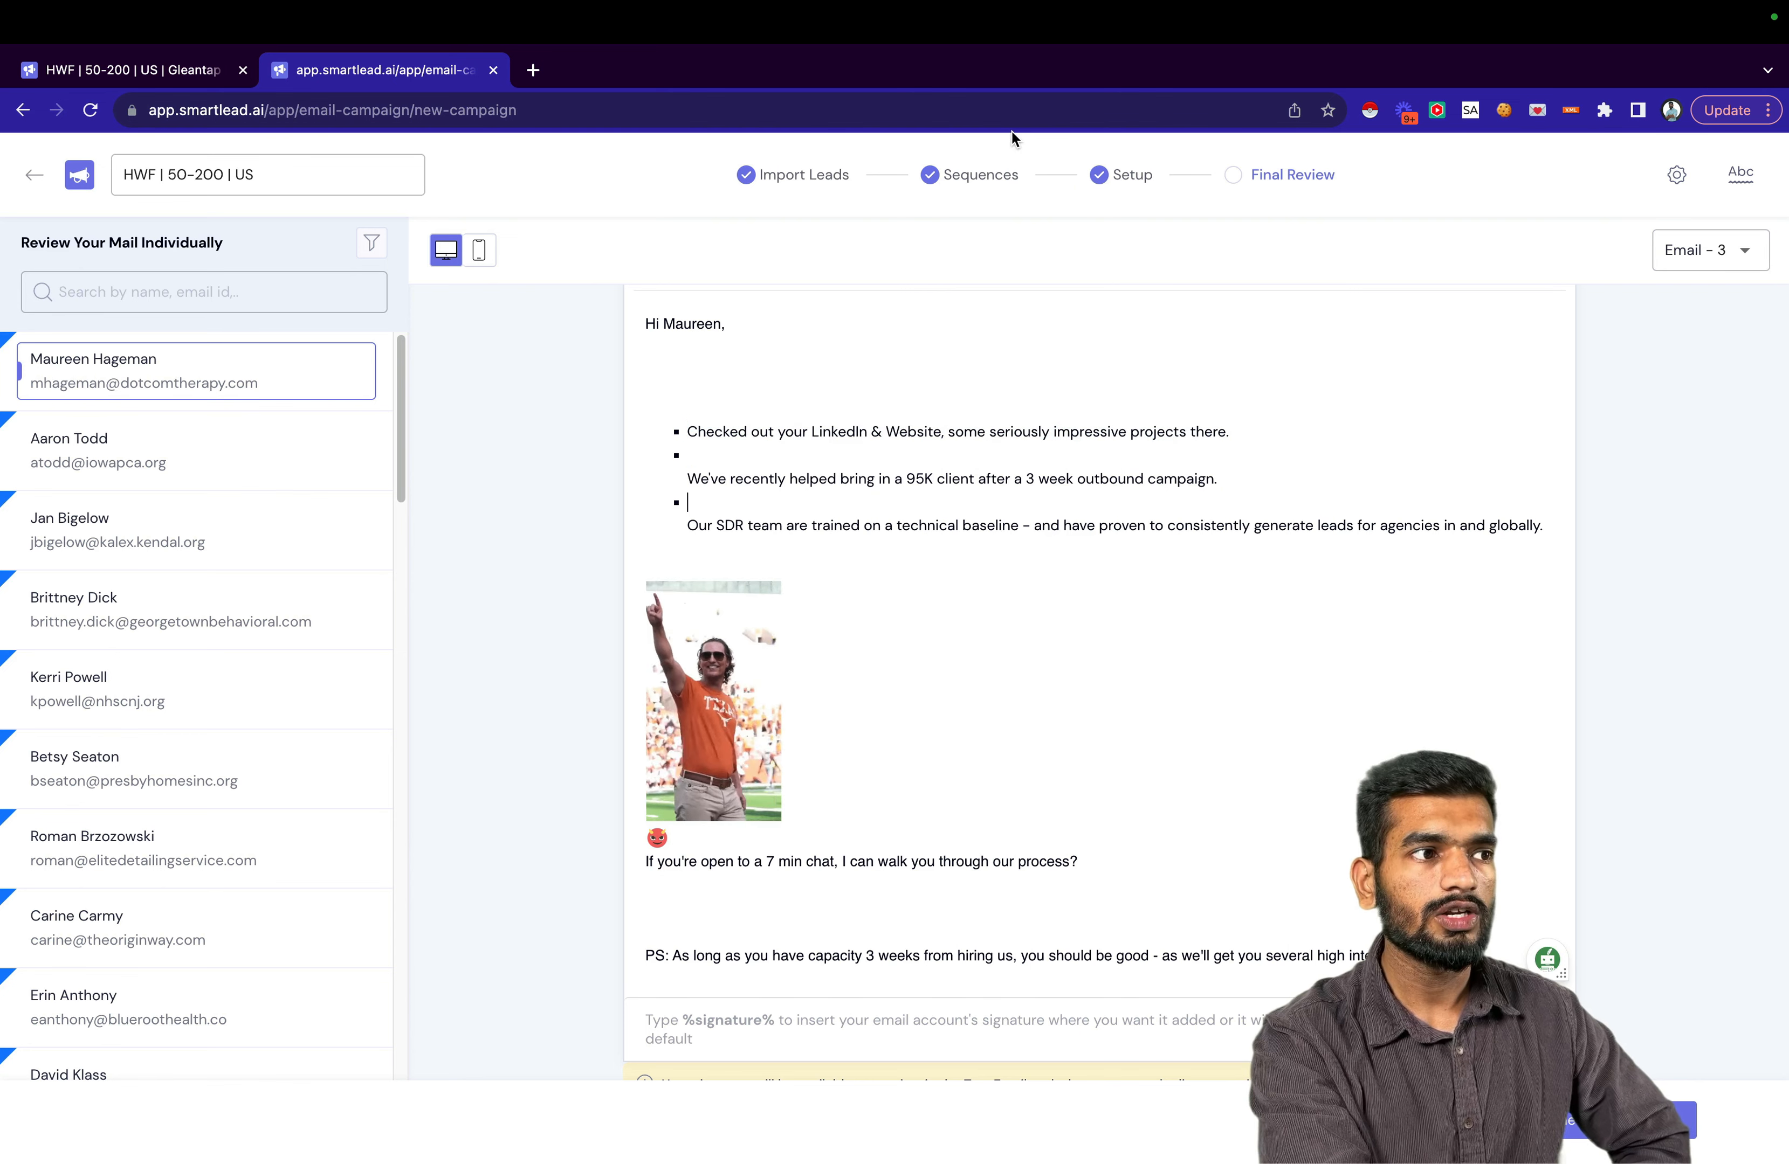
Remove the bullet formatting from the three listed lines in the sequence's Stage 3 email.
{"action": "left_click", "coordinate": [992, 186]}
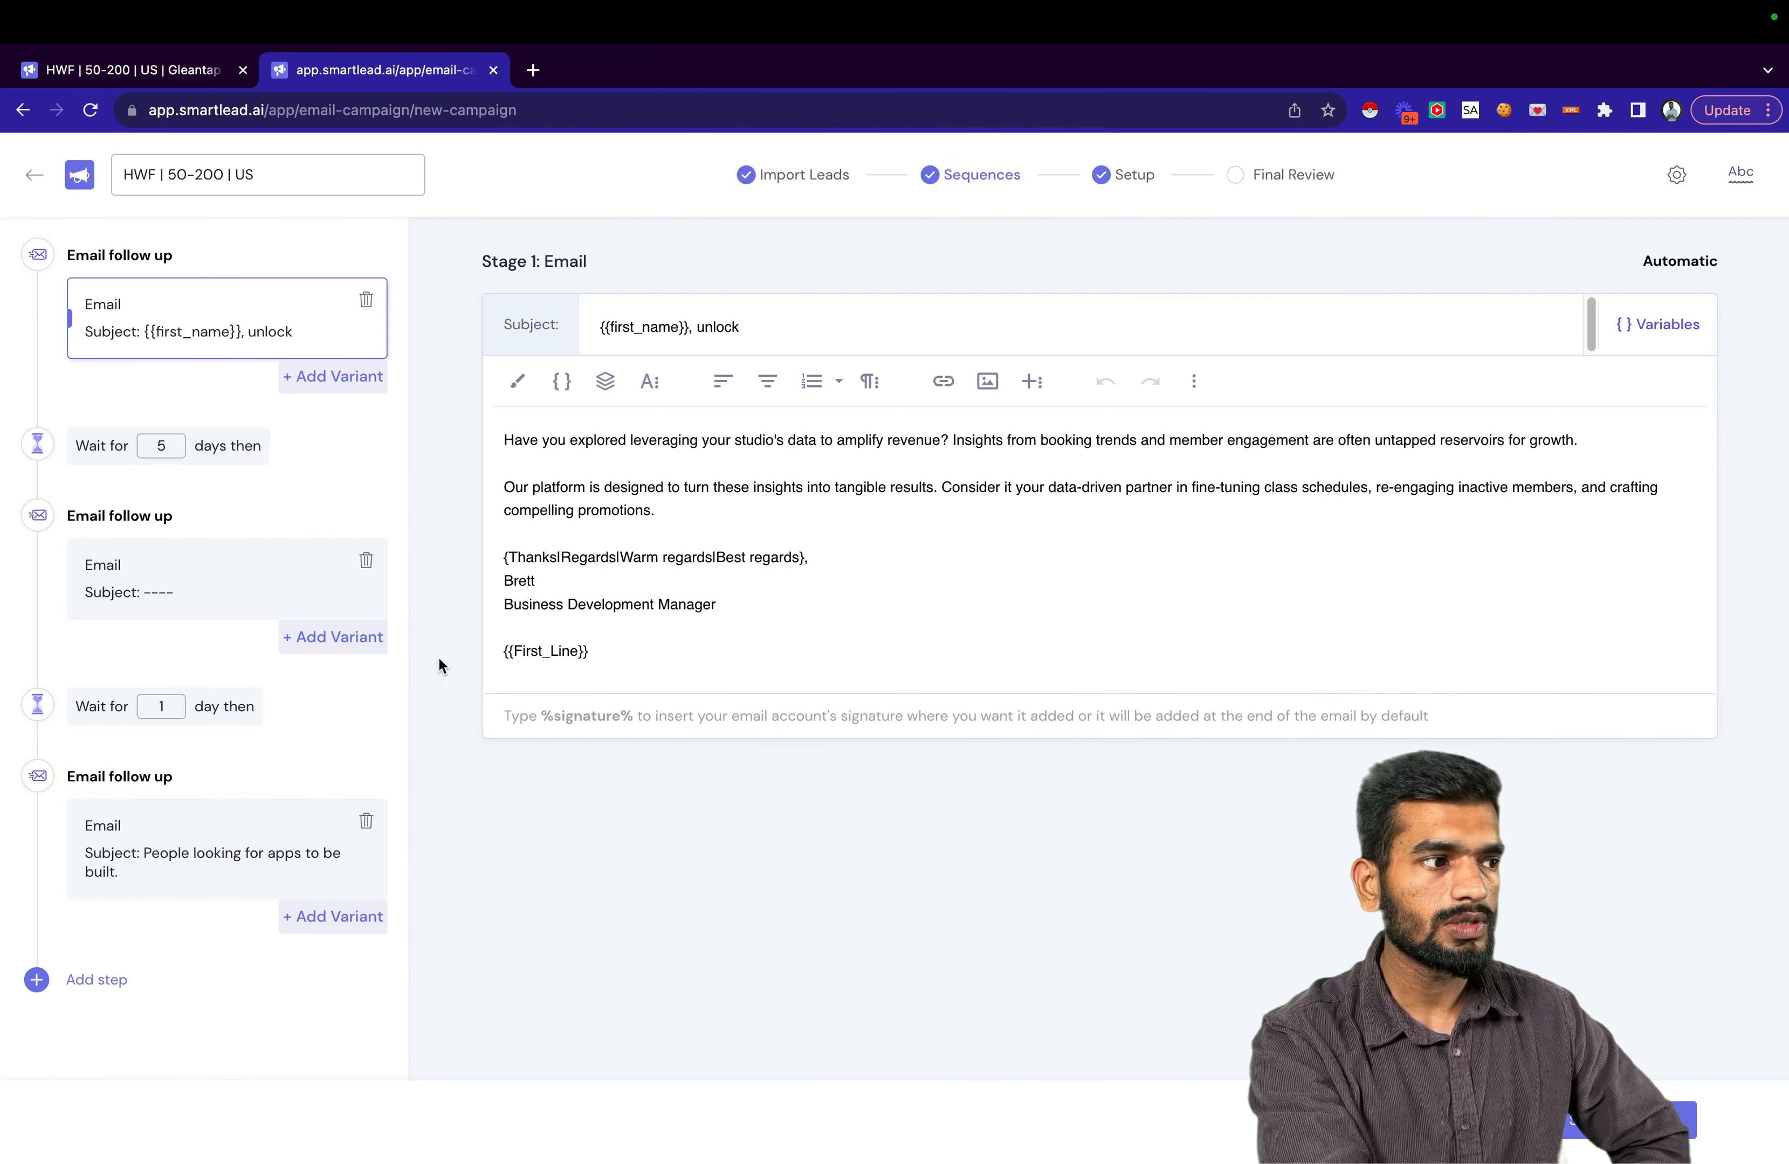
{"action": "left_click", "coordinate": [220, 850]}
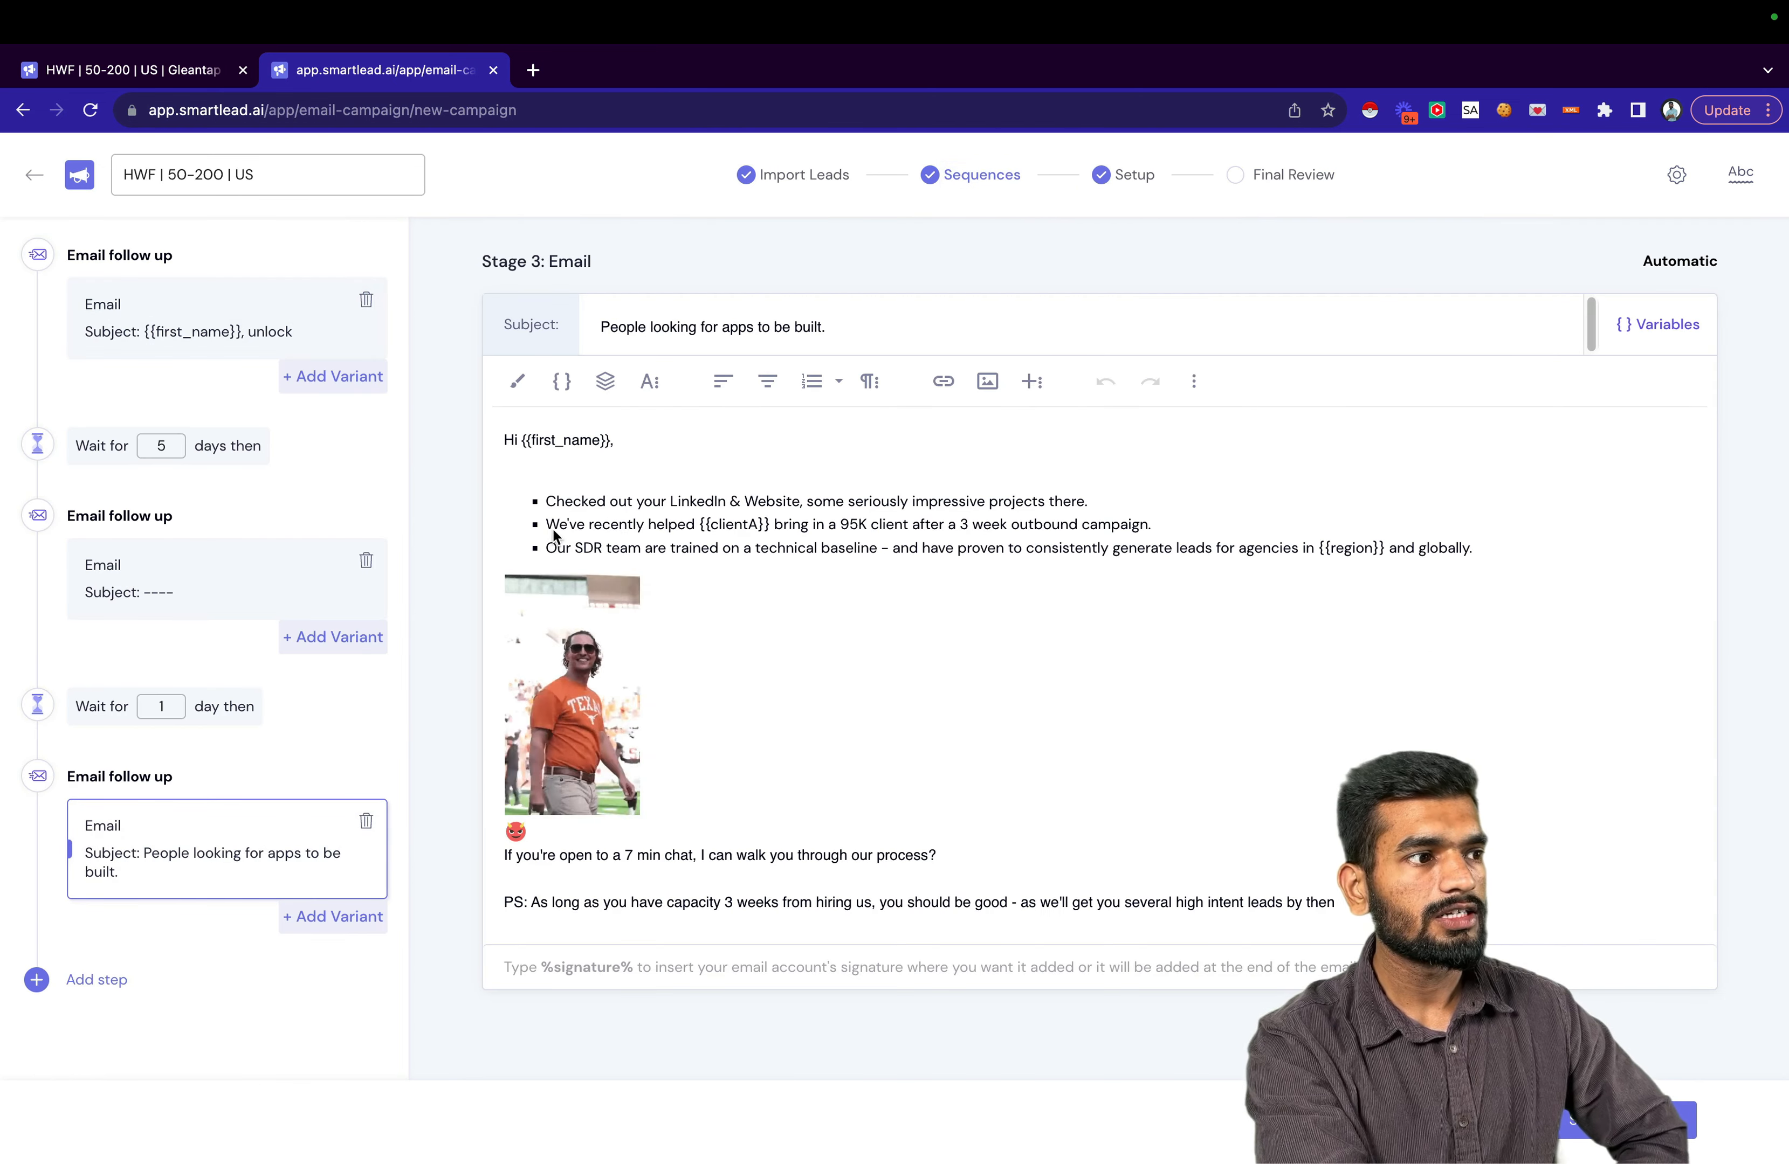
{"action": "left_click_drag", "start_coordinate": [1586, 555], "coordinate": [496, 503]}
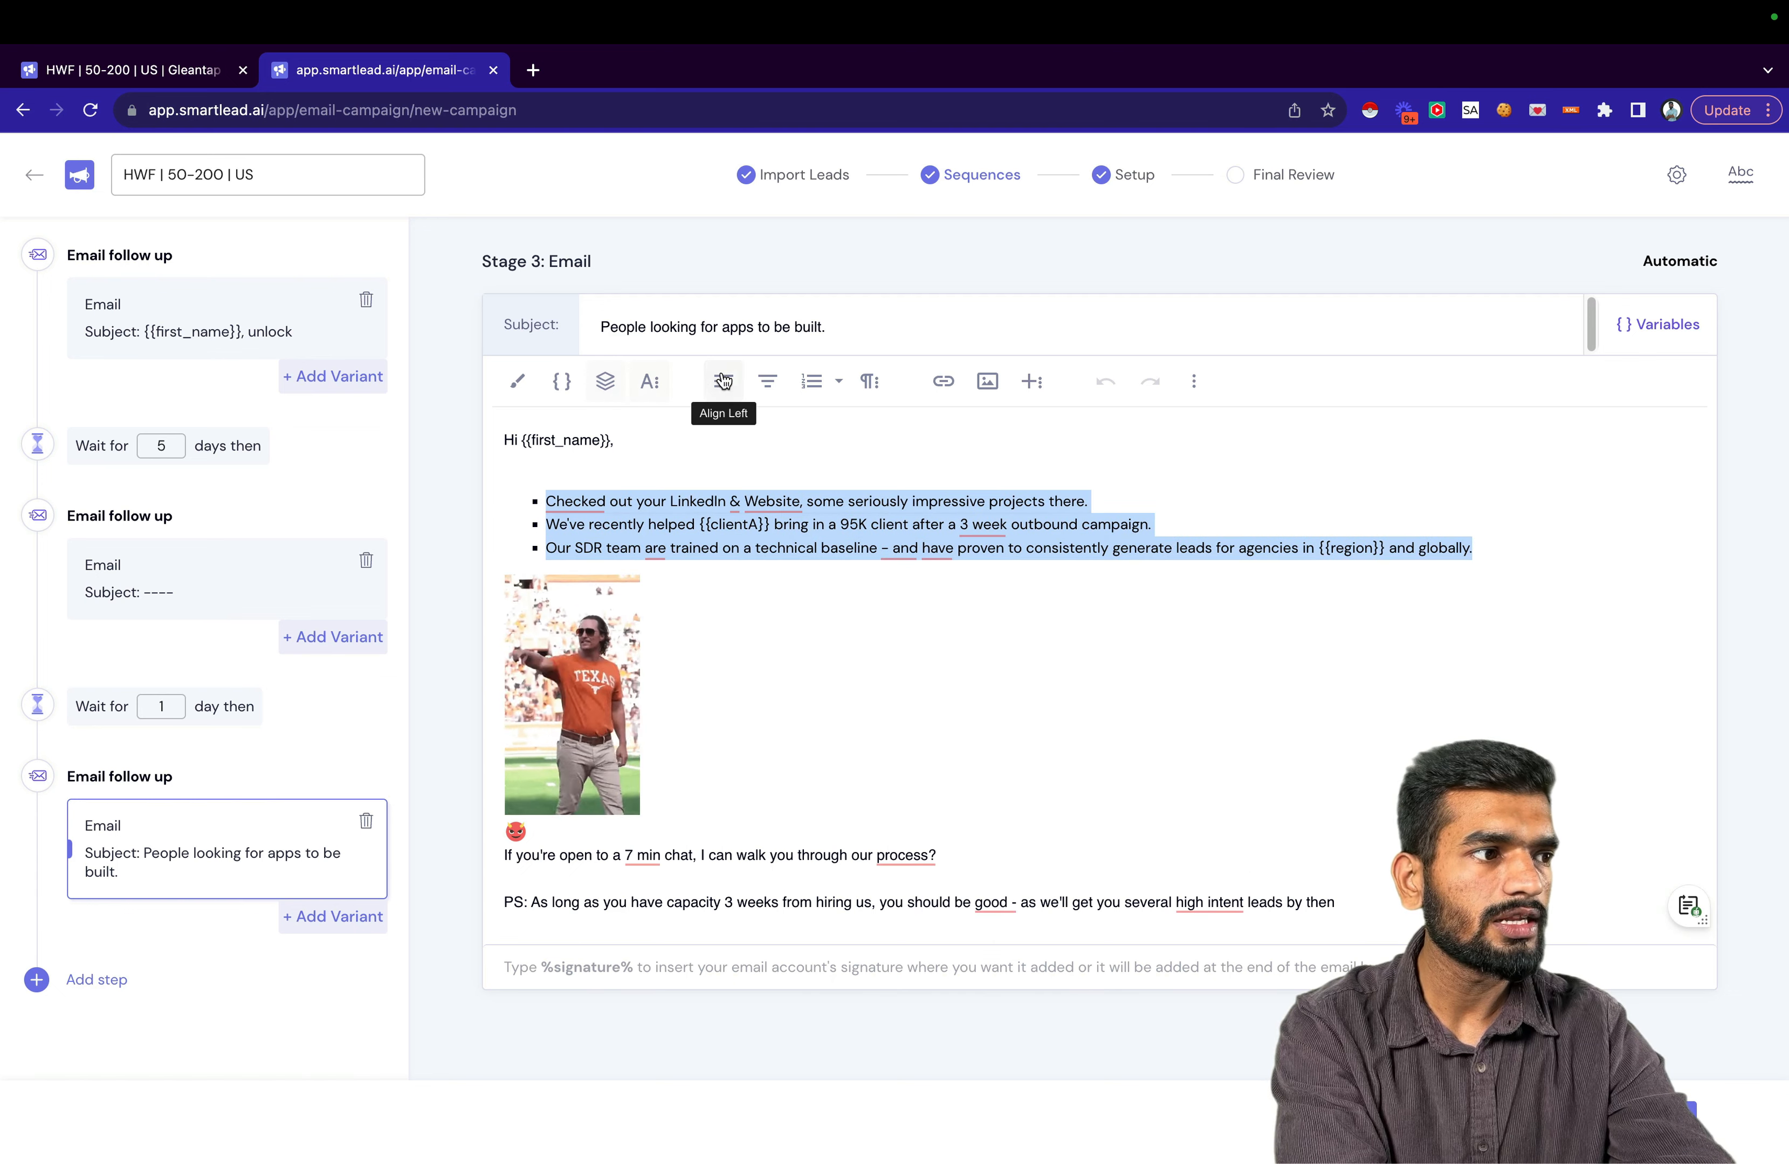
{"action": "left_click", "coordinate": [870, 381]}
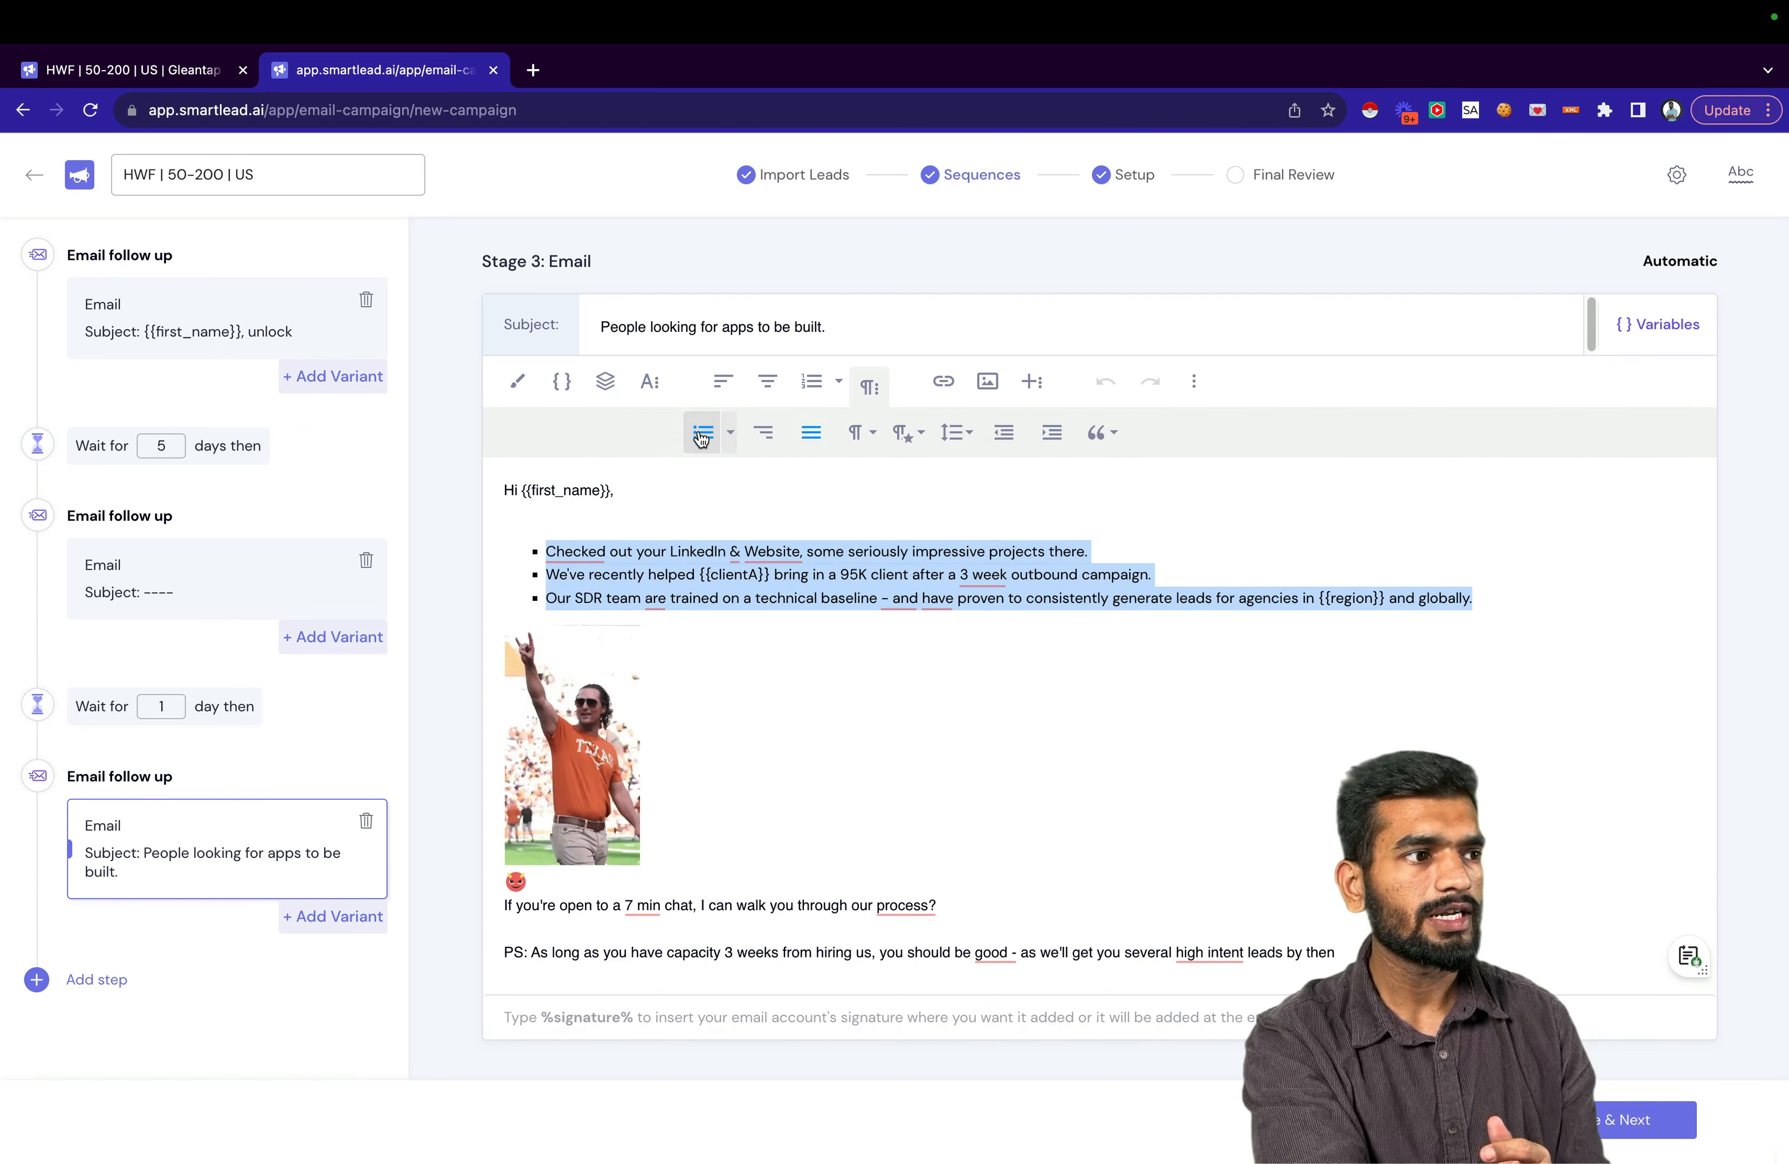
{"action": "left_click", "coordinate": [1168, 505]}
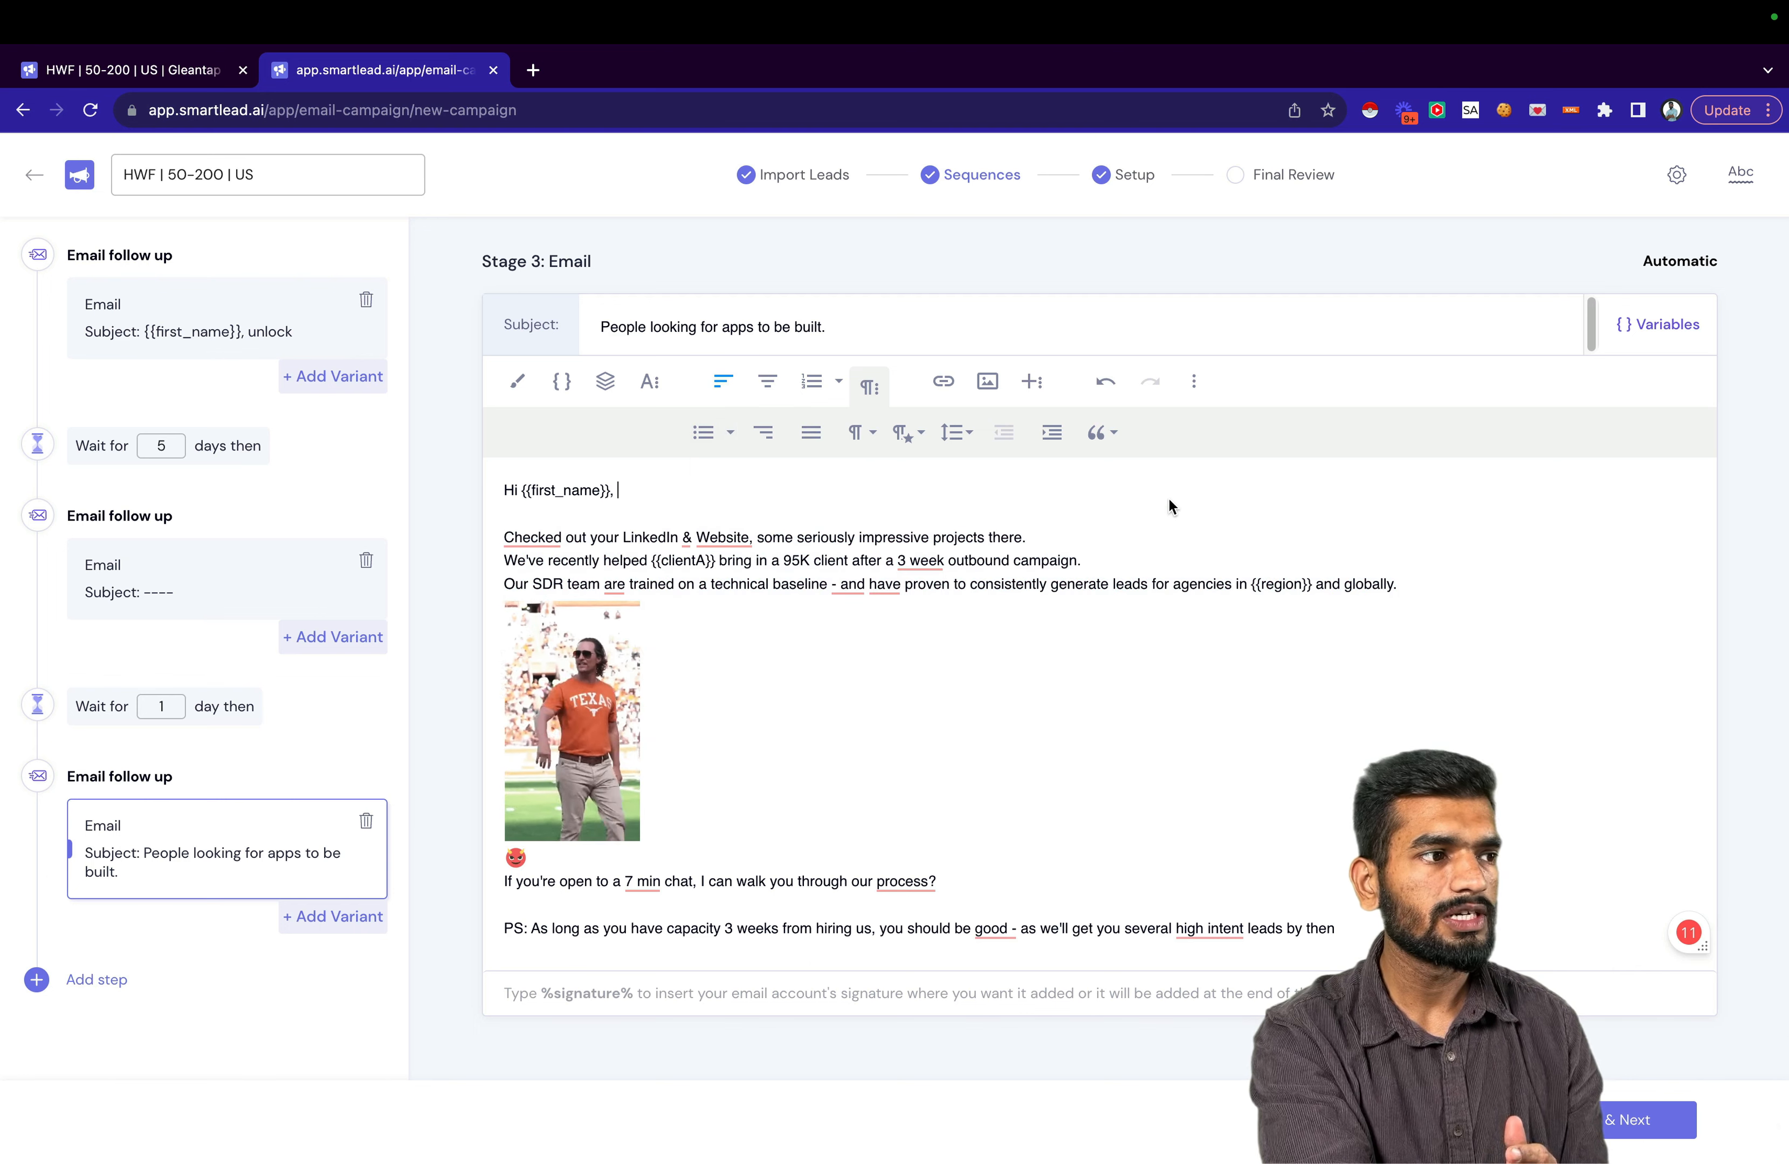
Insert a blank line above the image in the Stage 3 email and delete the emoji below the image.
{"action": "left_click", "coordinate": [1398, 588]}
{"action": "key", "text": "Return"}
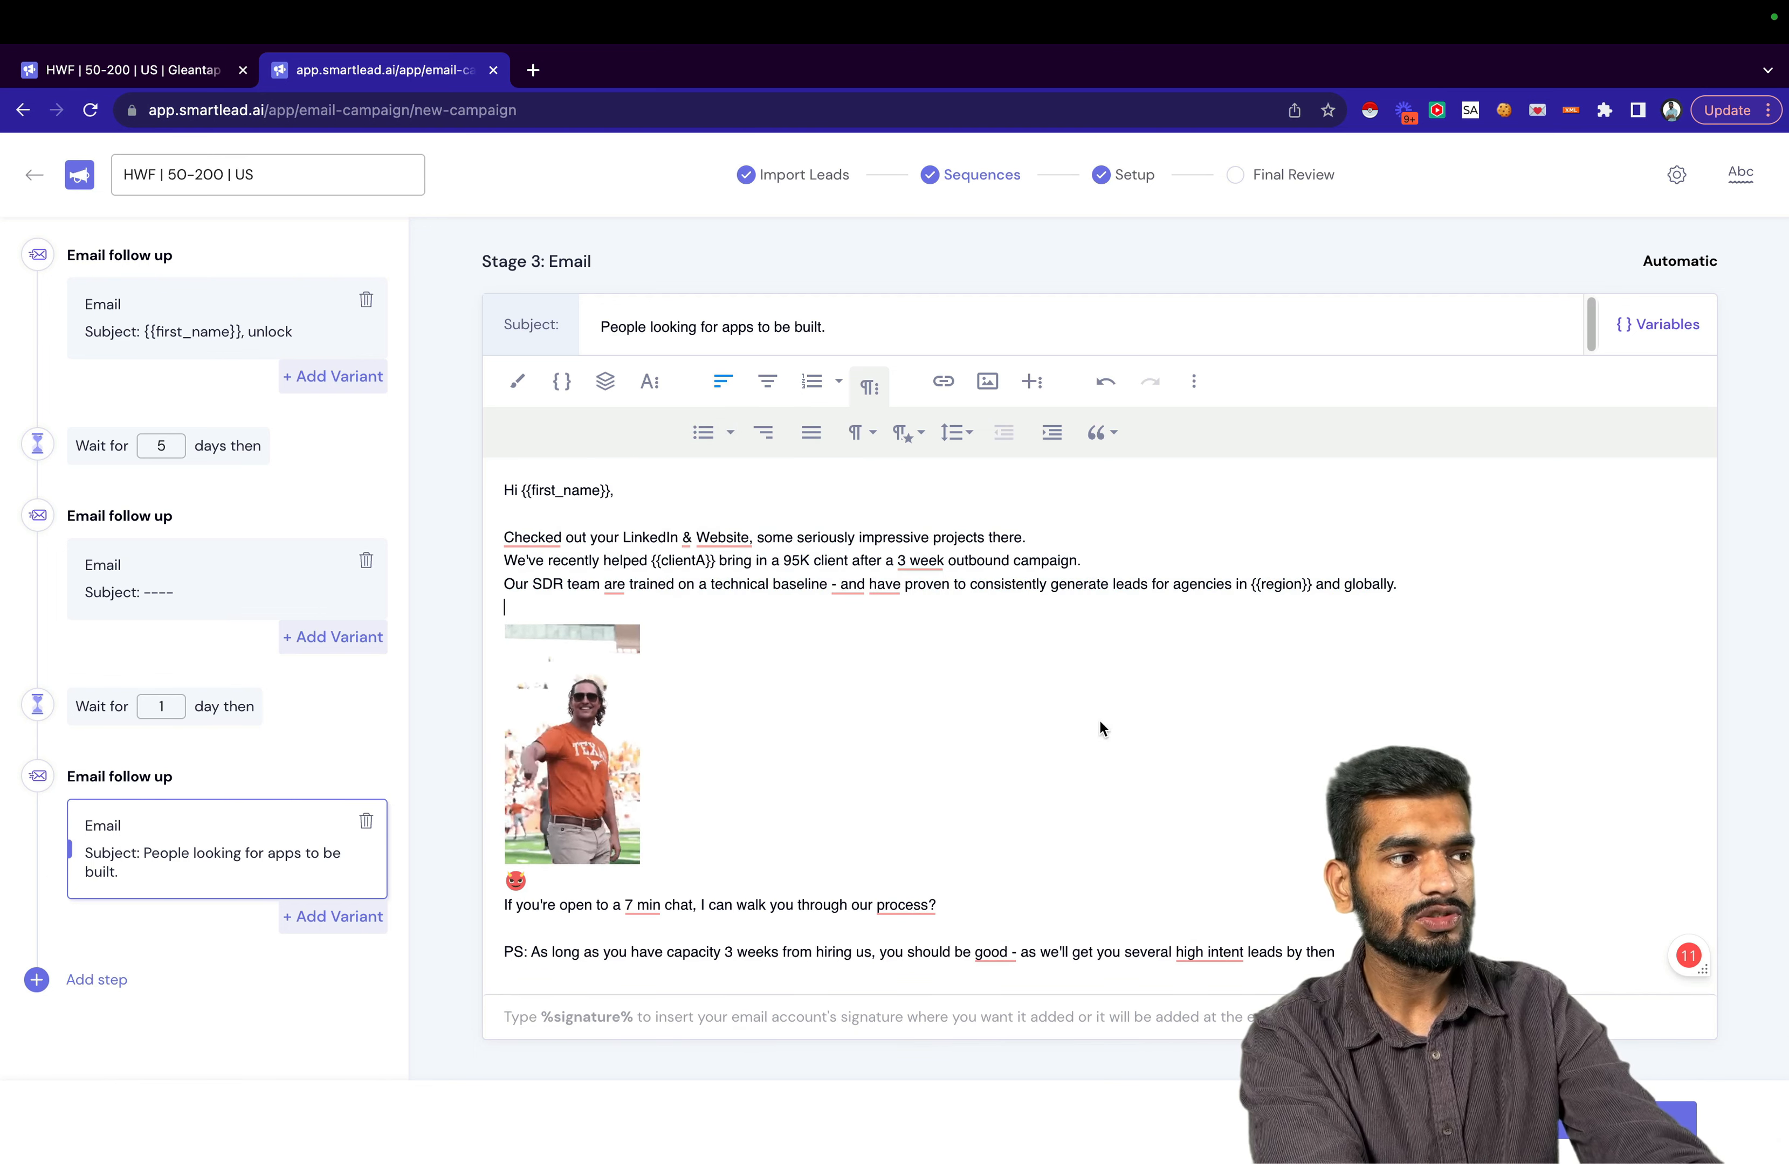
{"action": "left_click", "coordinate": [724, 898]}
{"action": "key", "text": "BackSpace"}
{"action": "left_click", "coordinate": [723, 884]}
{"action": "key", "text": "BackSpace"}
{"action": "key", "text": "BackSpace"}
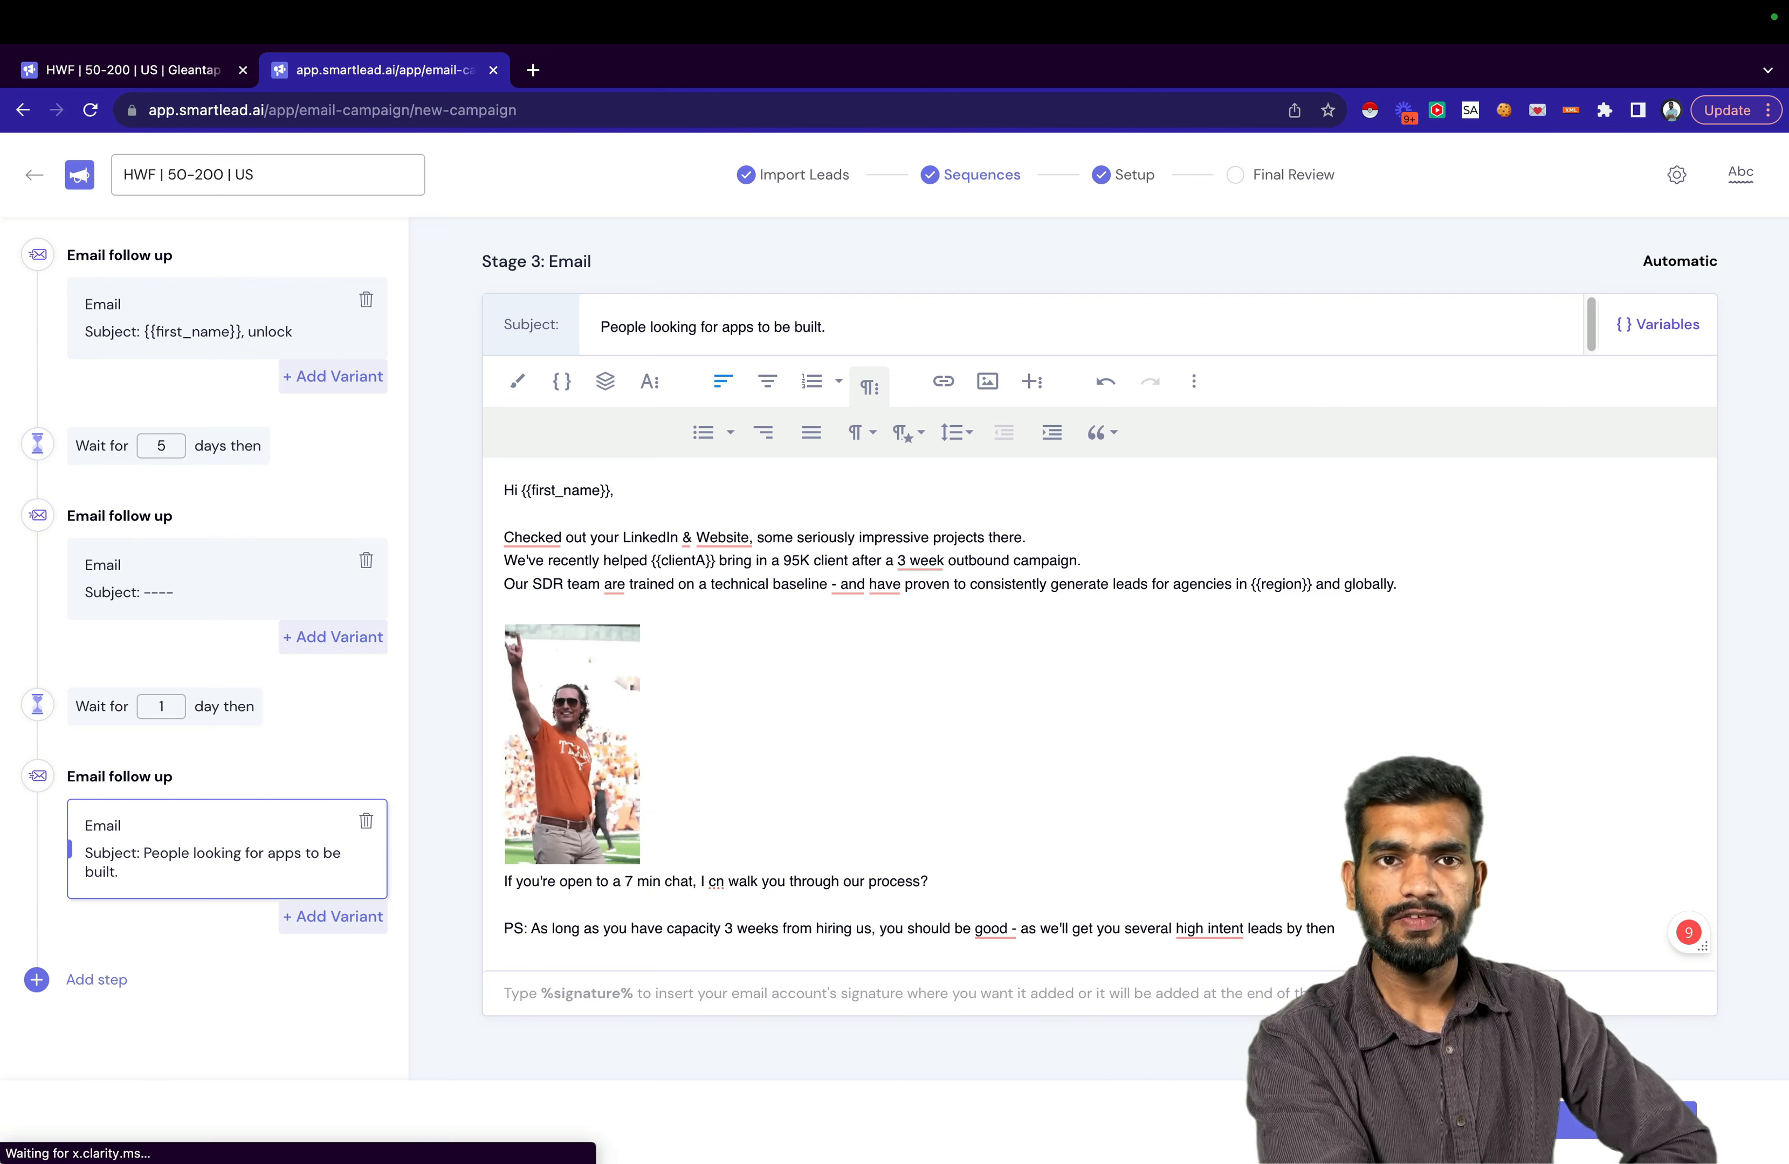
Return to the final review and check the unbulleted lines and closing question in the first lead's Email - 3.
{"action": "left_click", "coordinate": [1285, 182]}
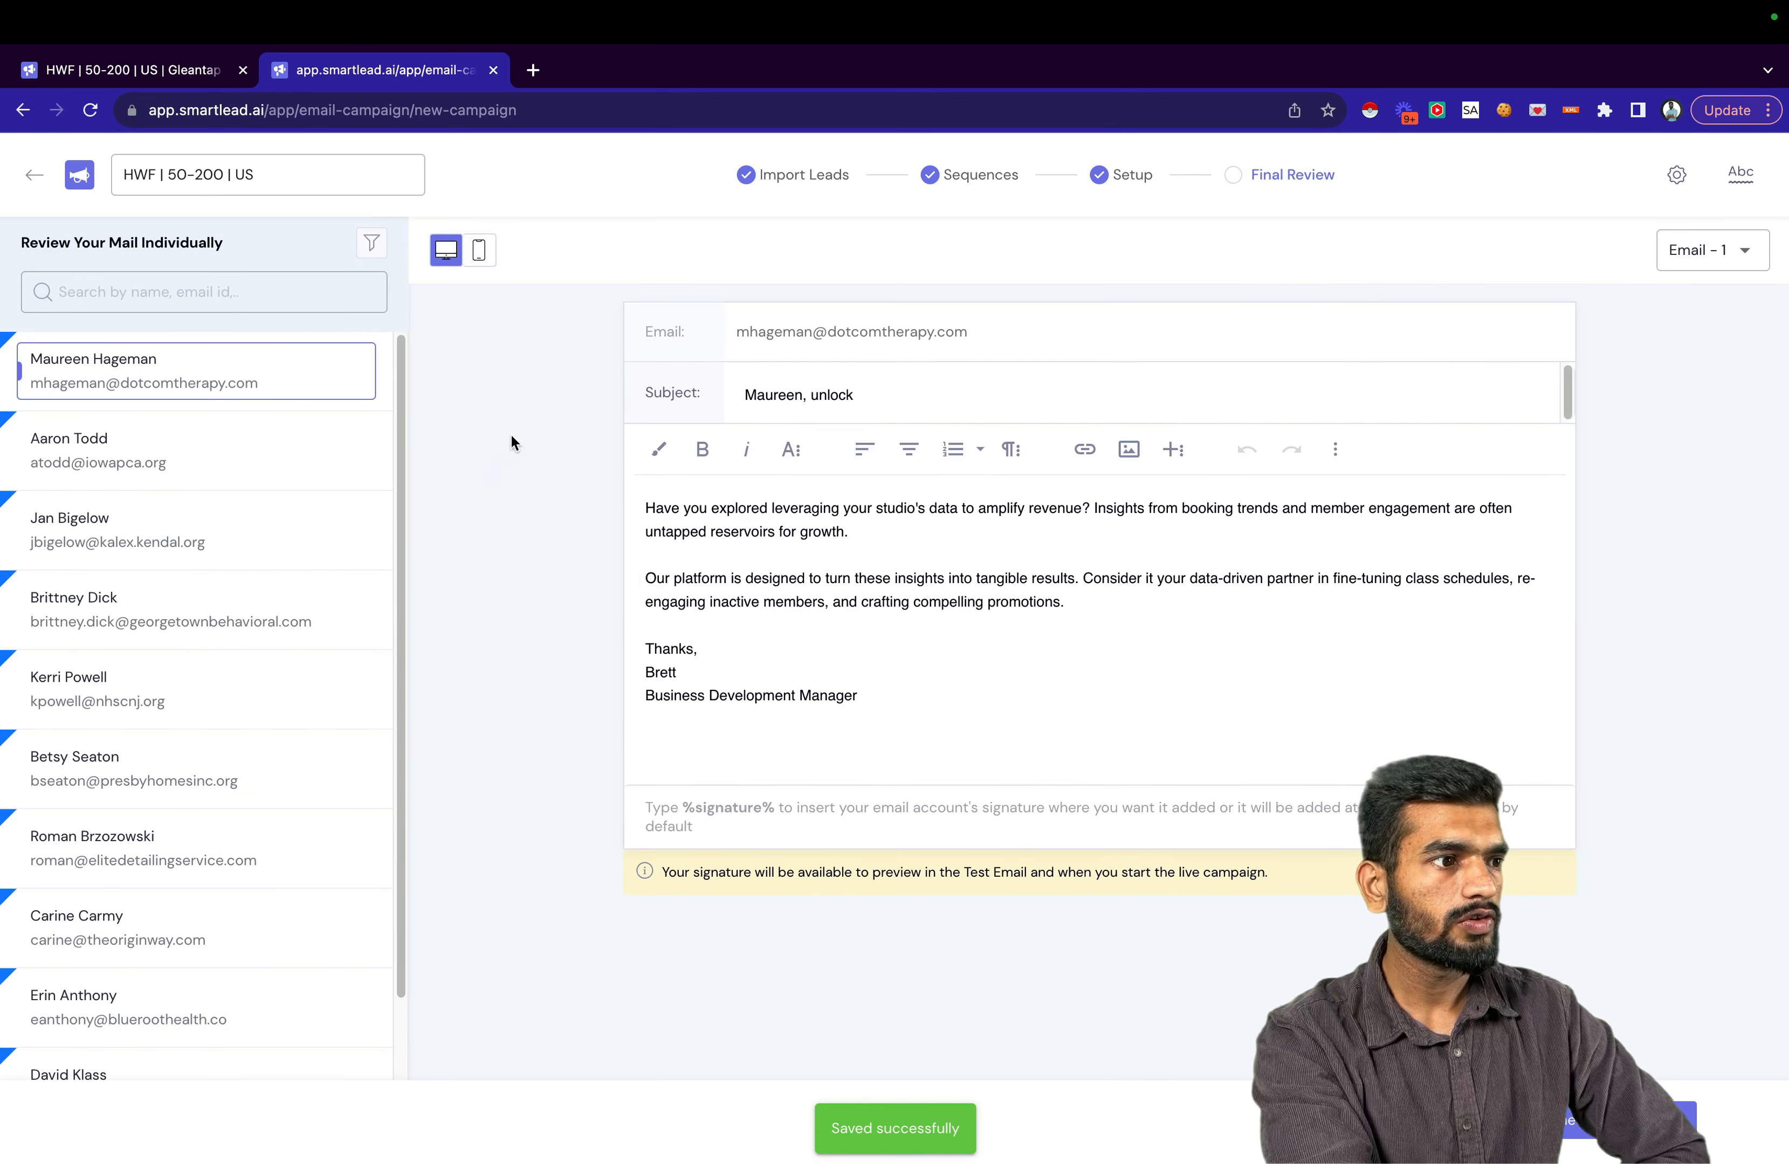
{"action": "left_click", "coordinate": [1731, 265]}
{"action": "left_click", "coordinate": [1712, 351]}
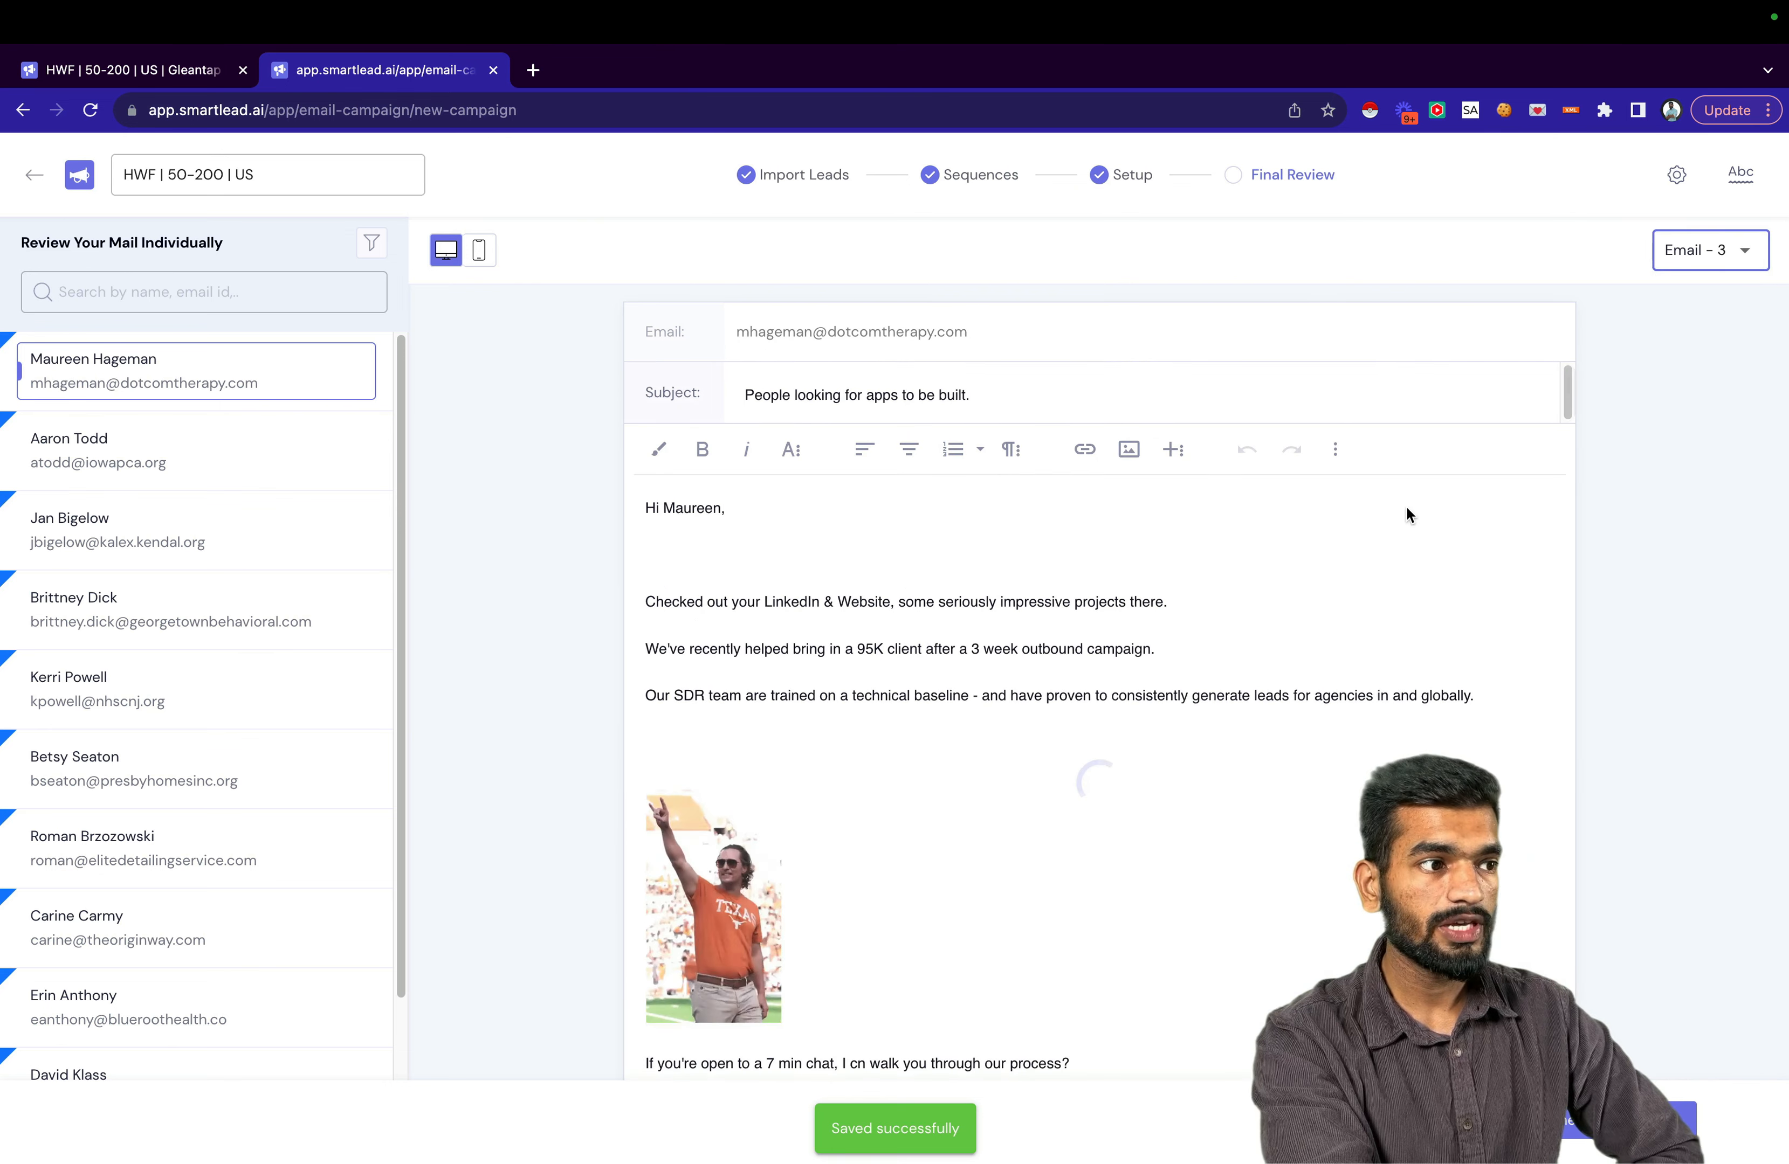
{"action": "scroll", "coordinate": [756, 605], "scroll_direction": "down", "scroll_amount": 5}
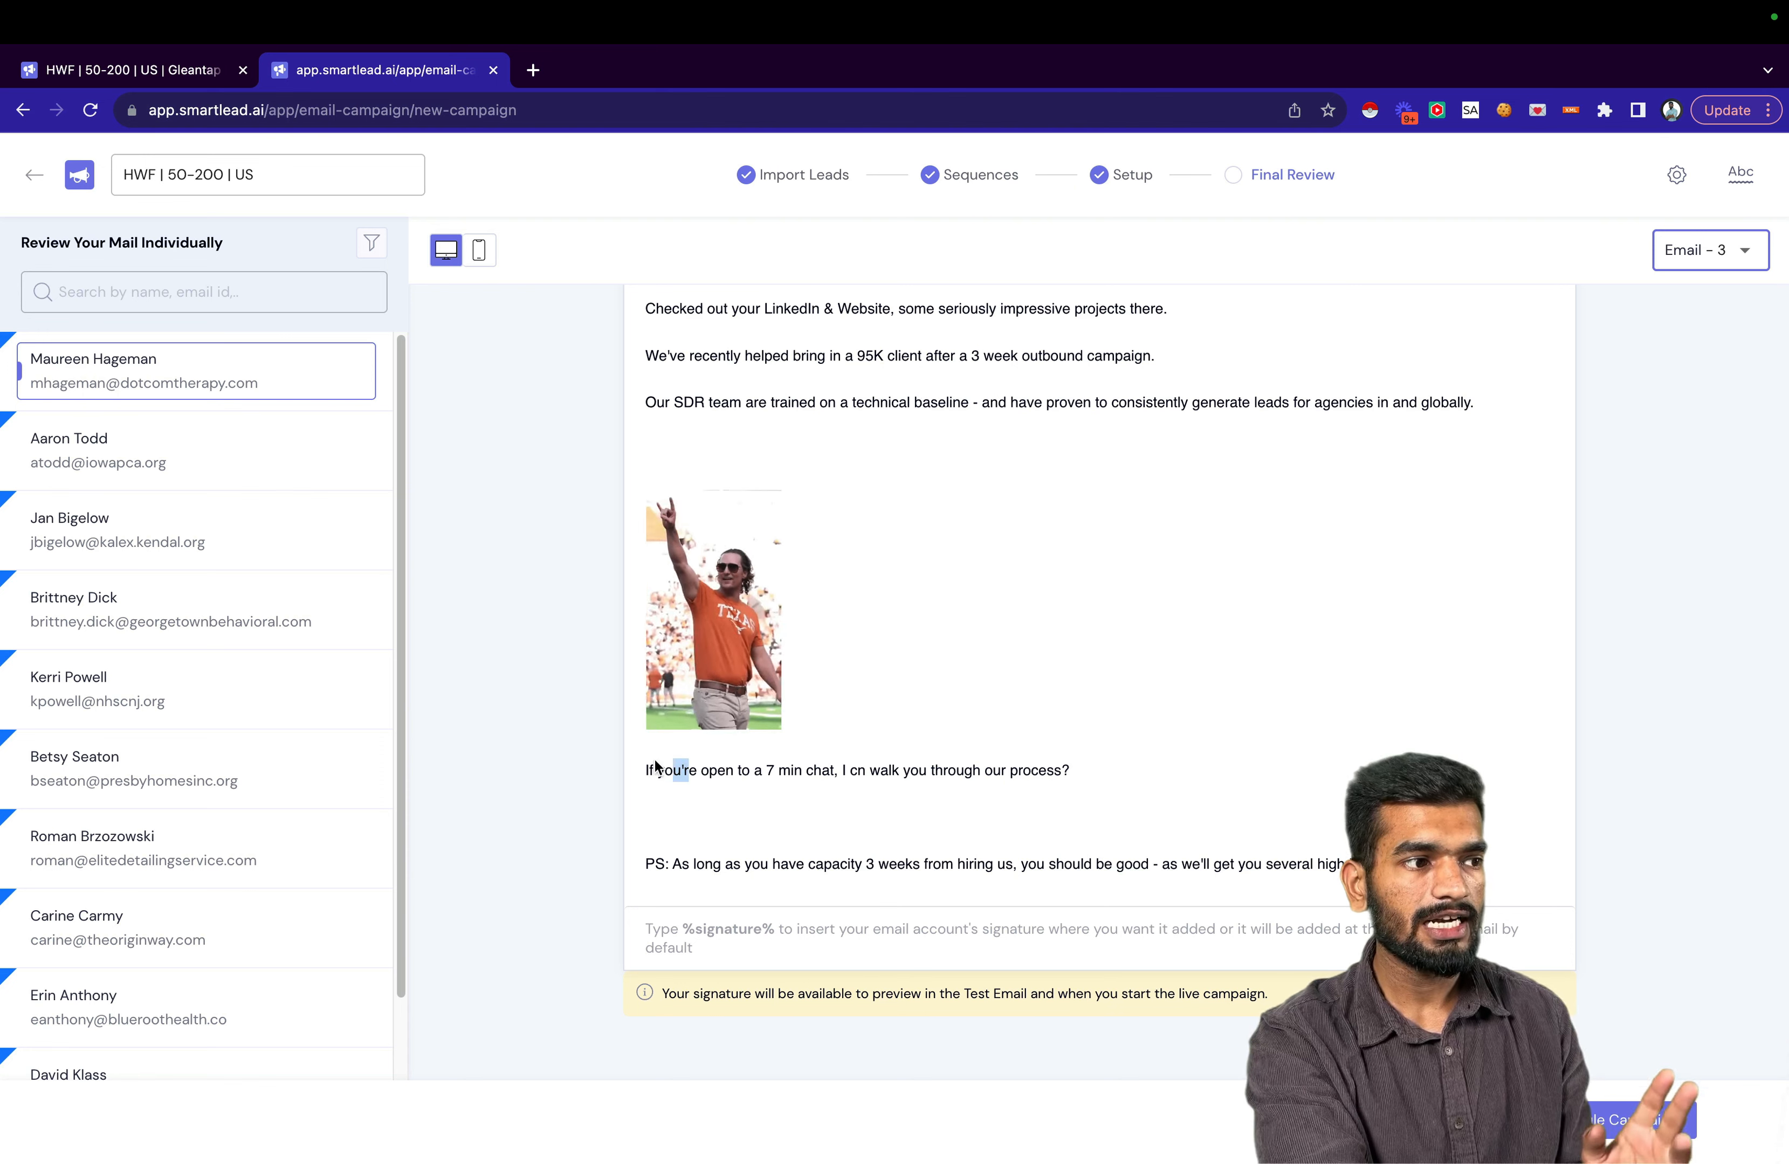
{"action": "left_click_drag", "start_coordinate": [645, 770], "coordinate": [689, 770]}
{"action": "scroll", "coordinate": [626, 578], "scroll_direction": "up", "scroll_amount": 4}
{"action": "left_click_drag", "start_coordinate": [626, 578], "coordinate": [1506, 669]}
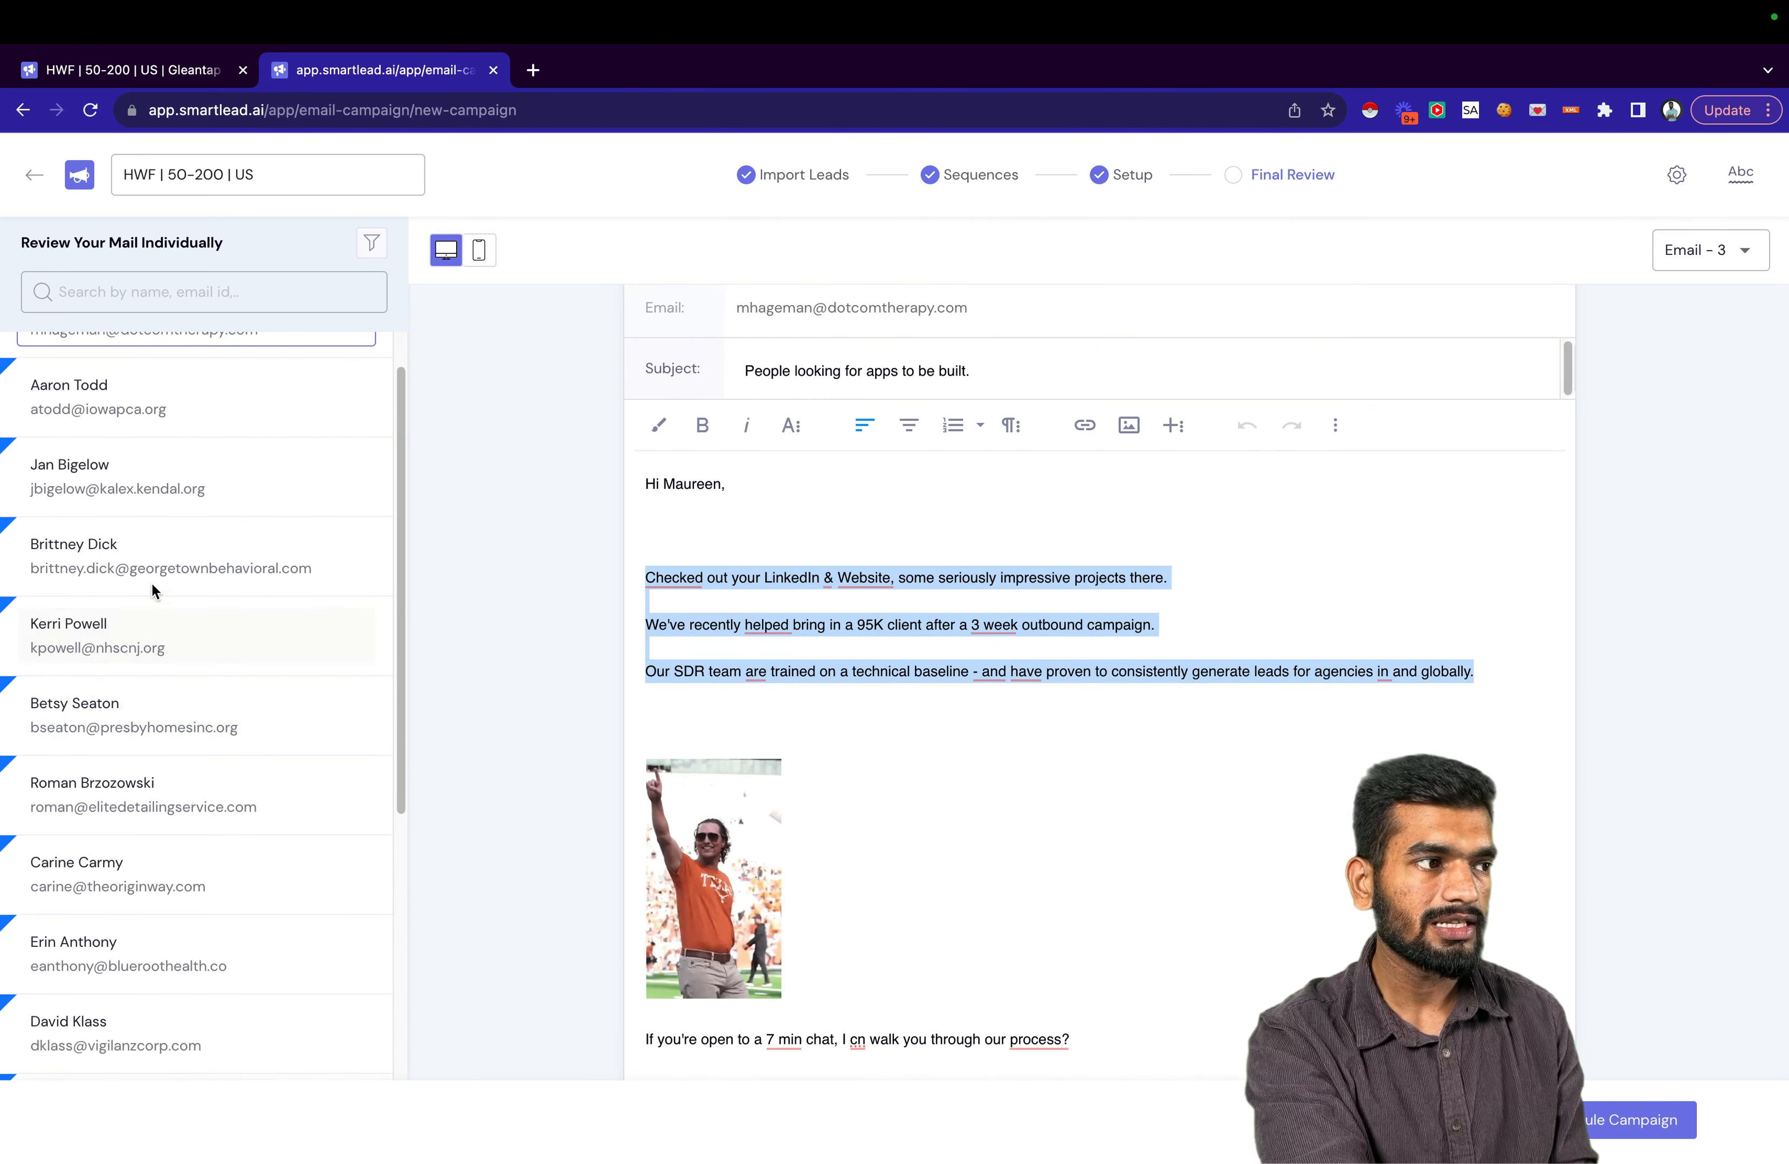
Preview the third email for the second, third and fourth leads.
{"action": "left_click", "coordinate": [162, 475]}
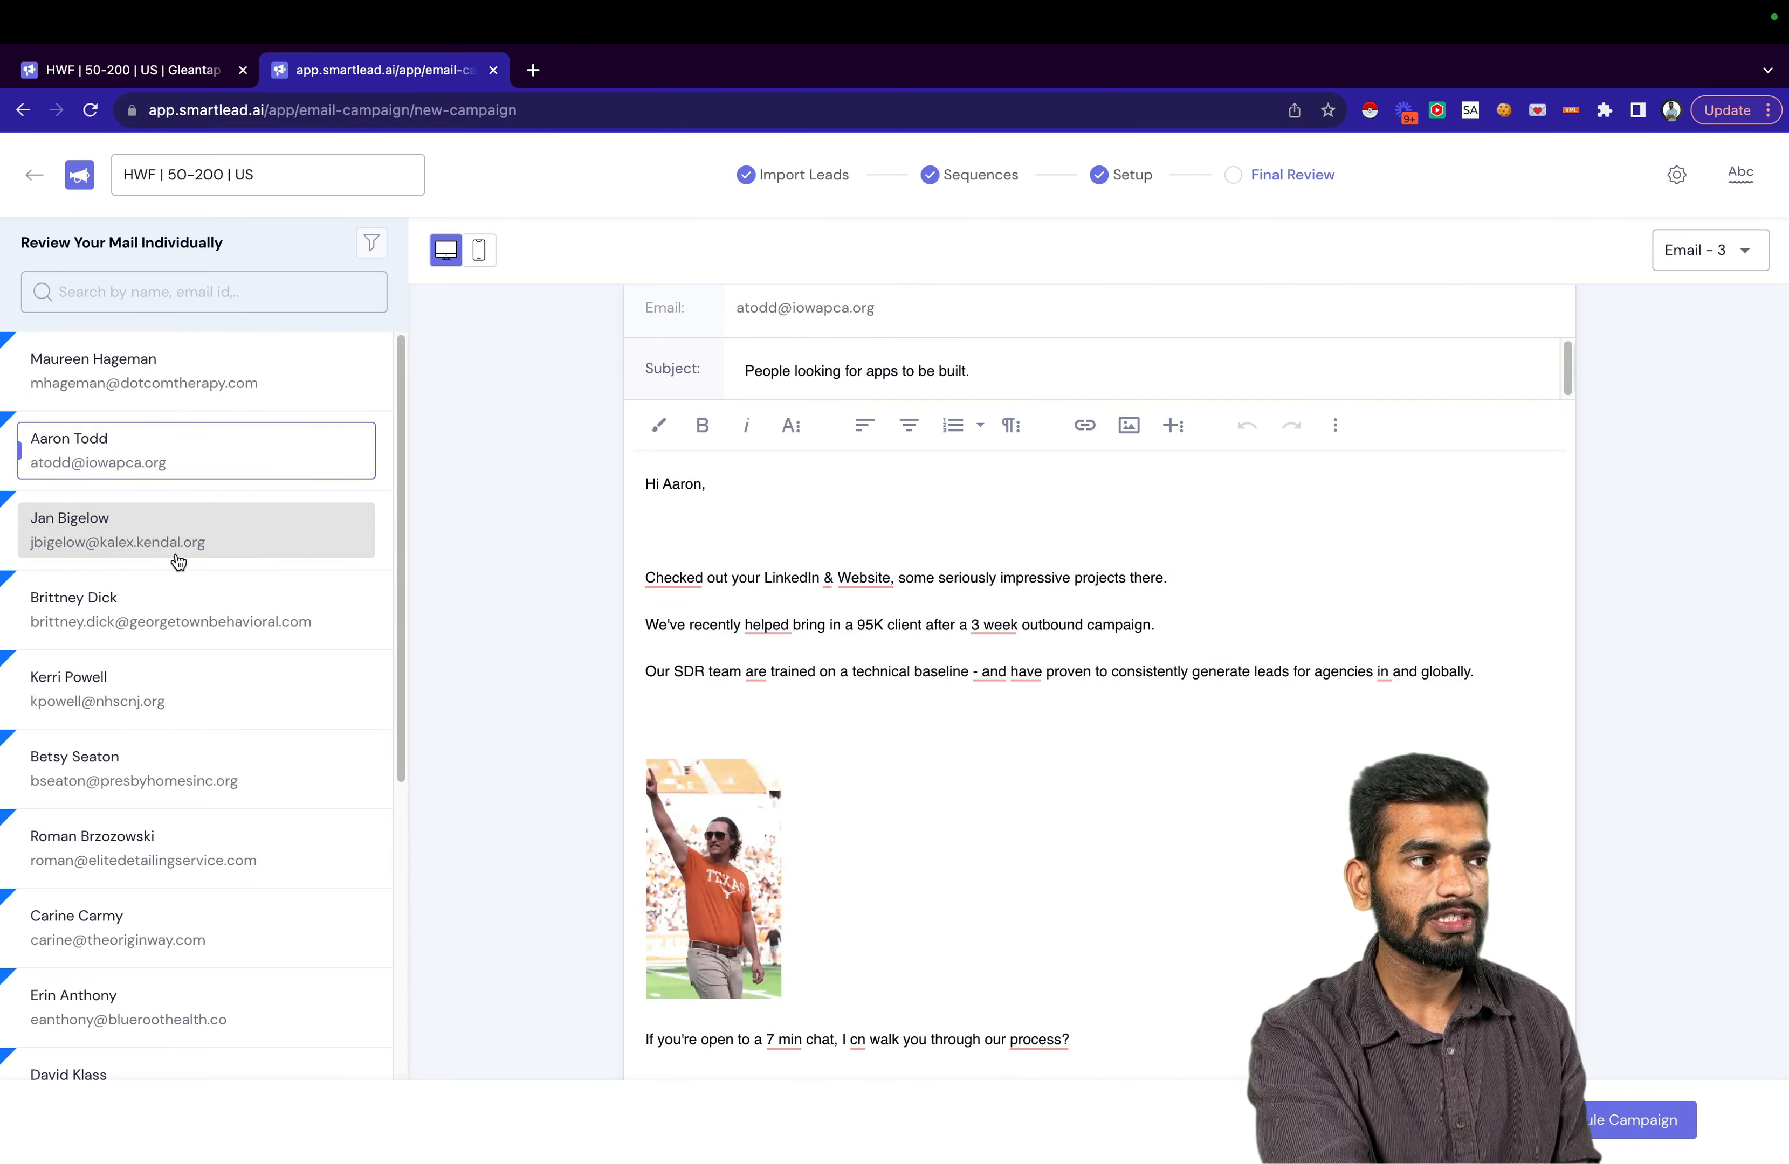
{"action": "left_click", "coordinate": [175, 559]}
{"action": "left_click", "coordinate": [177, 598]}
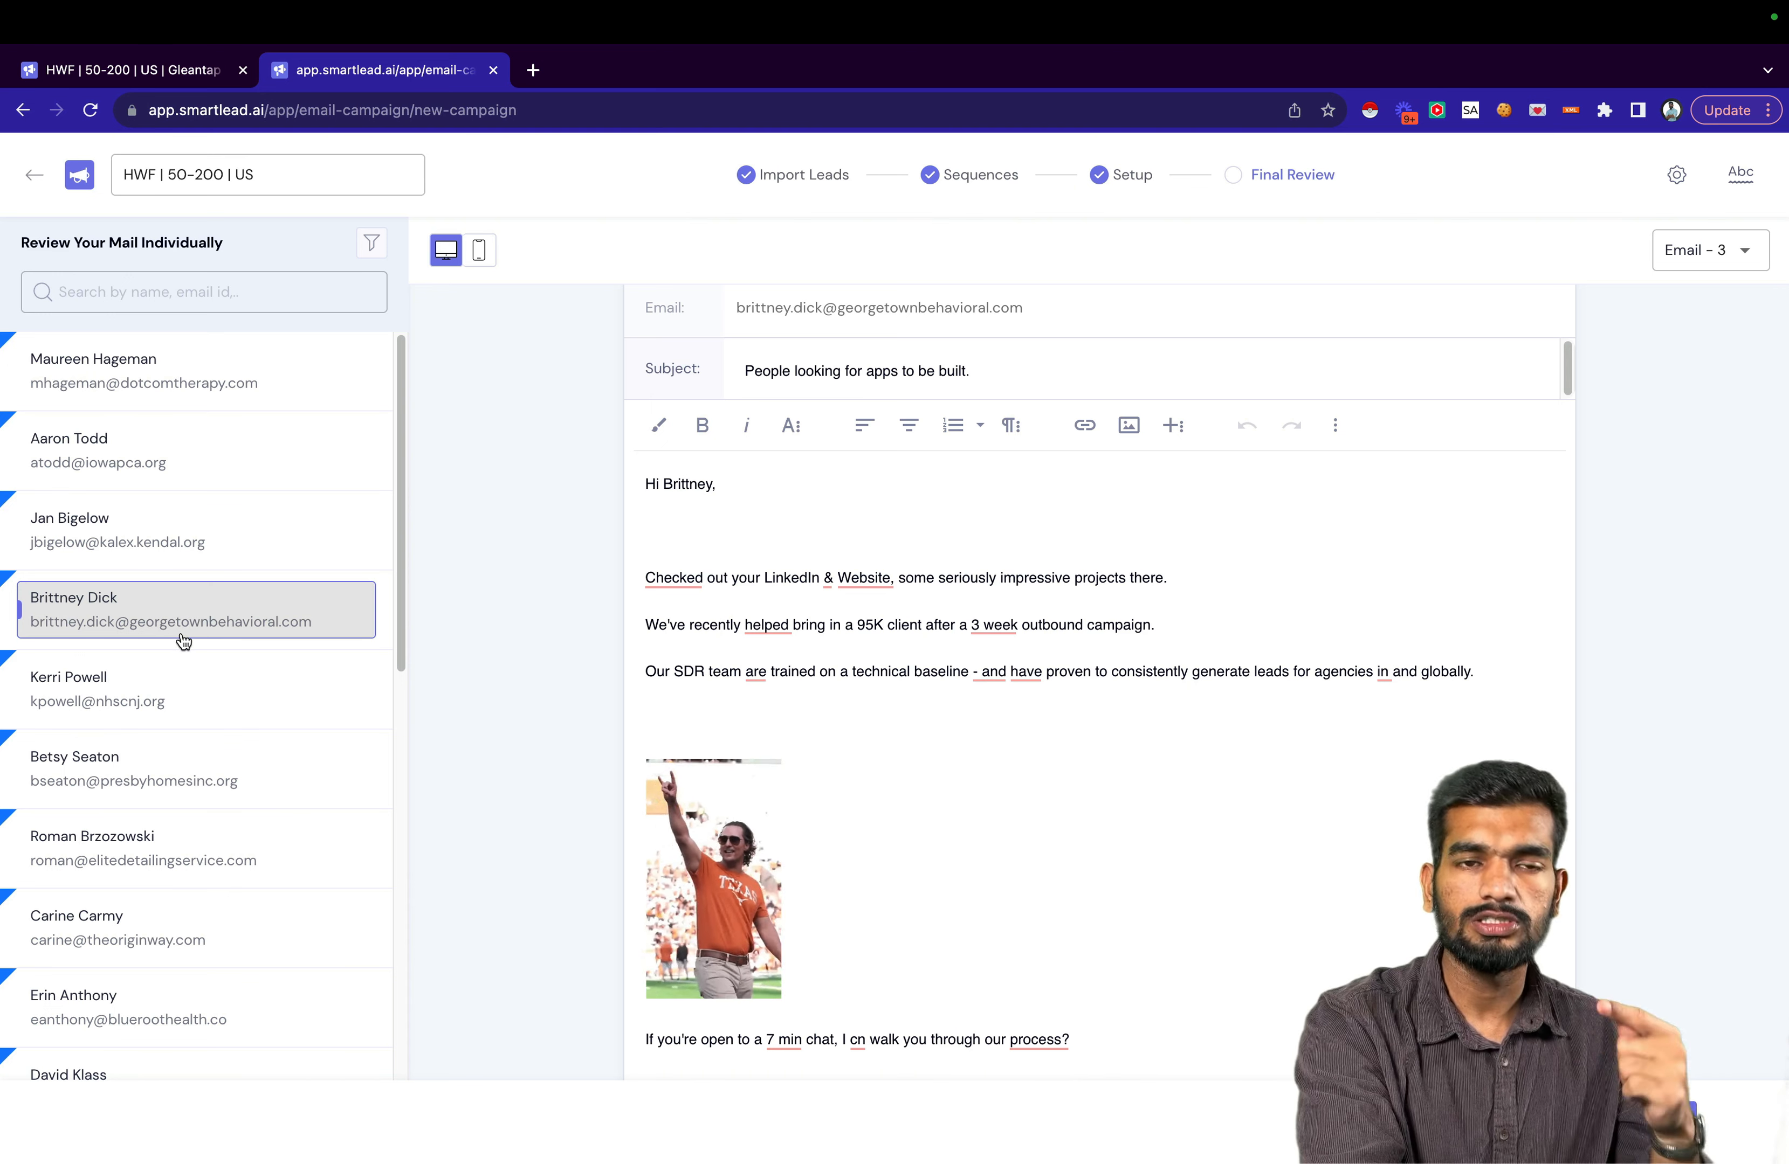
Review the campaign settings for general options, email accounts and webhooks, then close them unchanged.
{"action": "left_click", "coordinate": [1676, 174]}
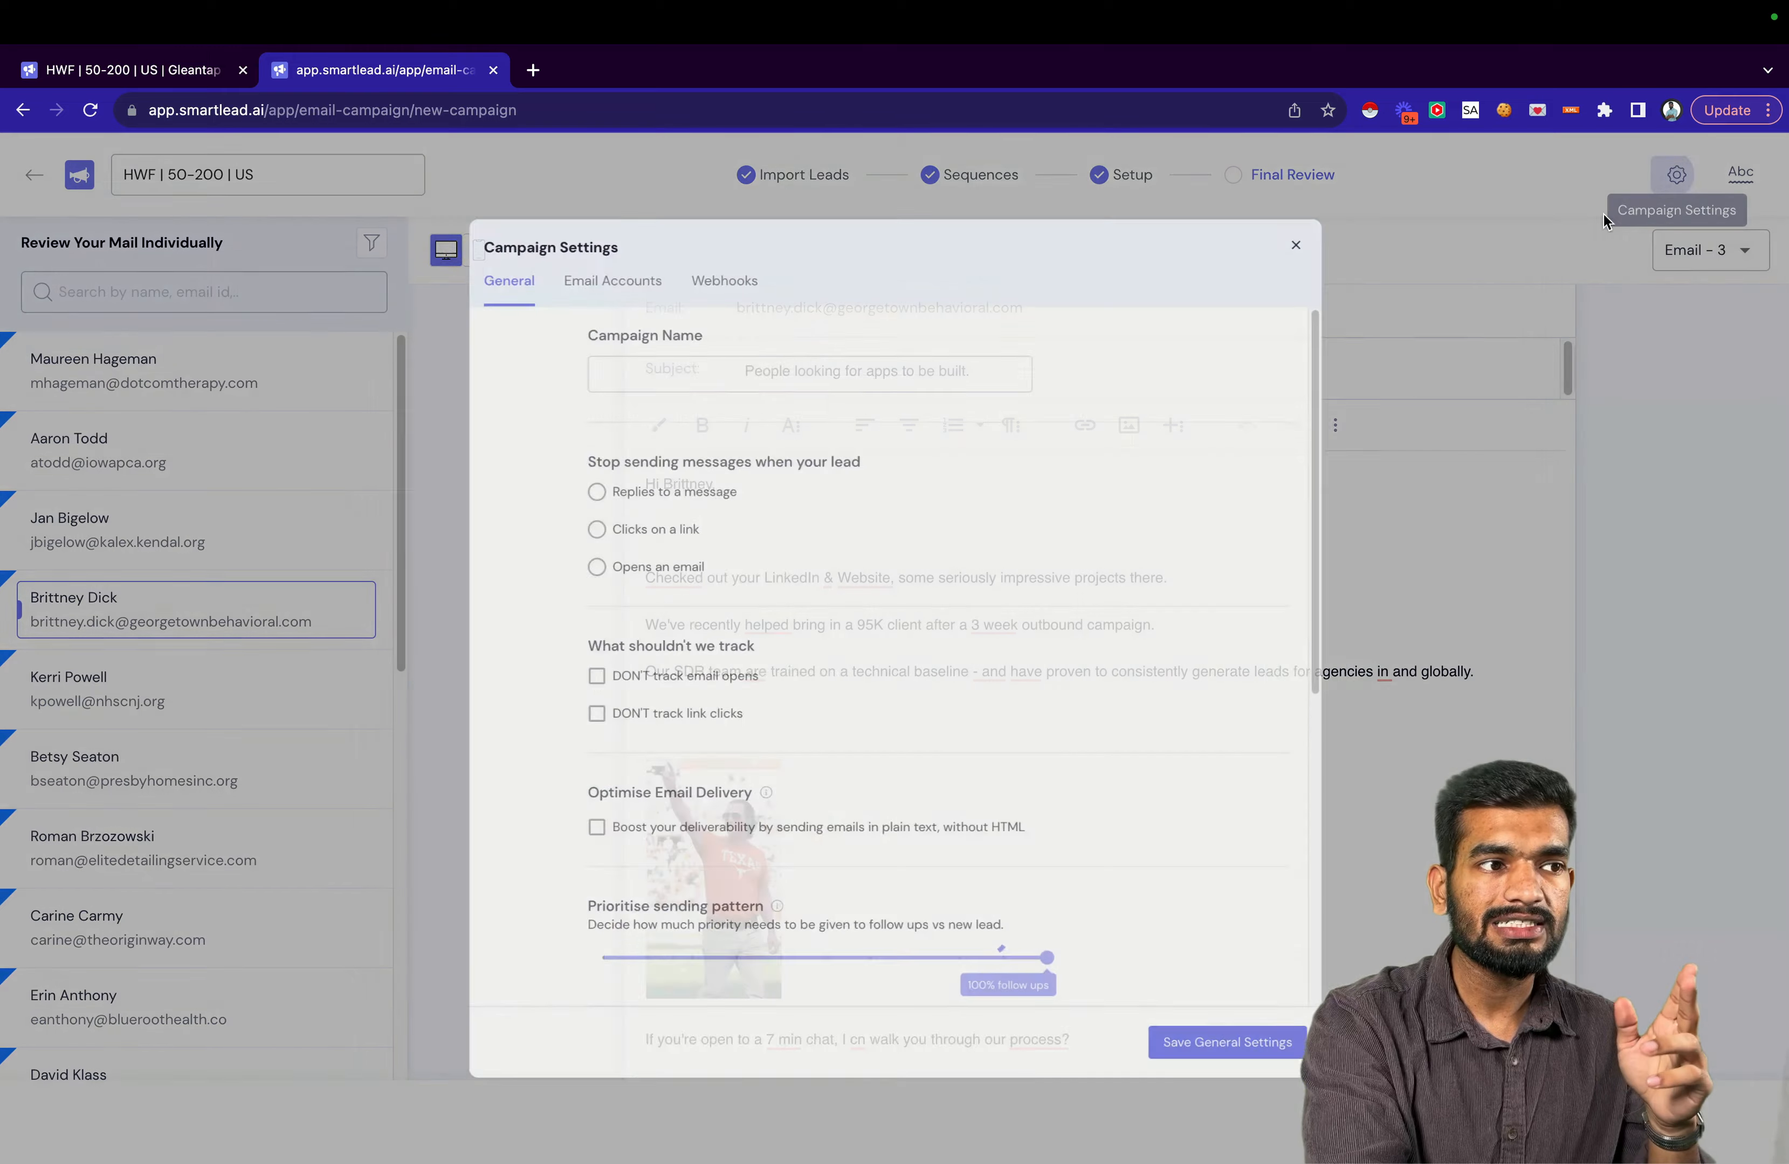
{"action": "scroll", "coordinate": [817, 476], "scroll_direction": "down", "scroll_amount": 4}
{"action": "scroll", "coordinate": [785, 567], "scroll_direction": "down", "scroll_amount": 5}
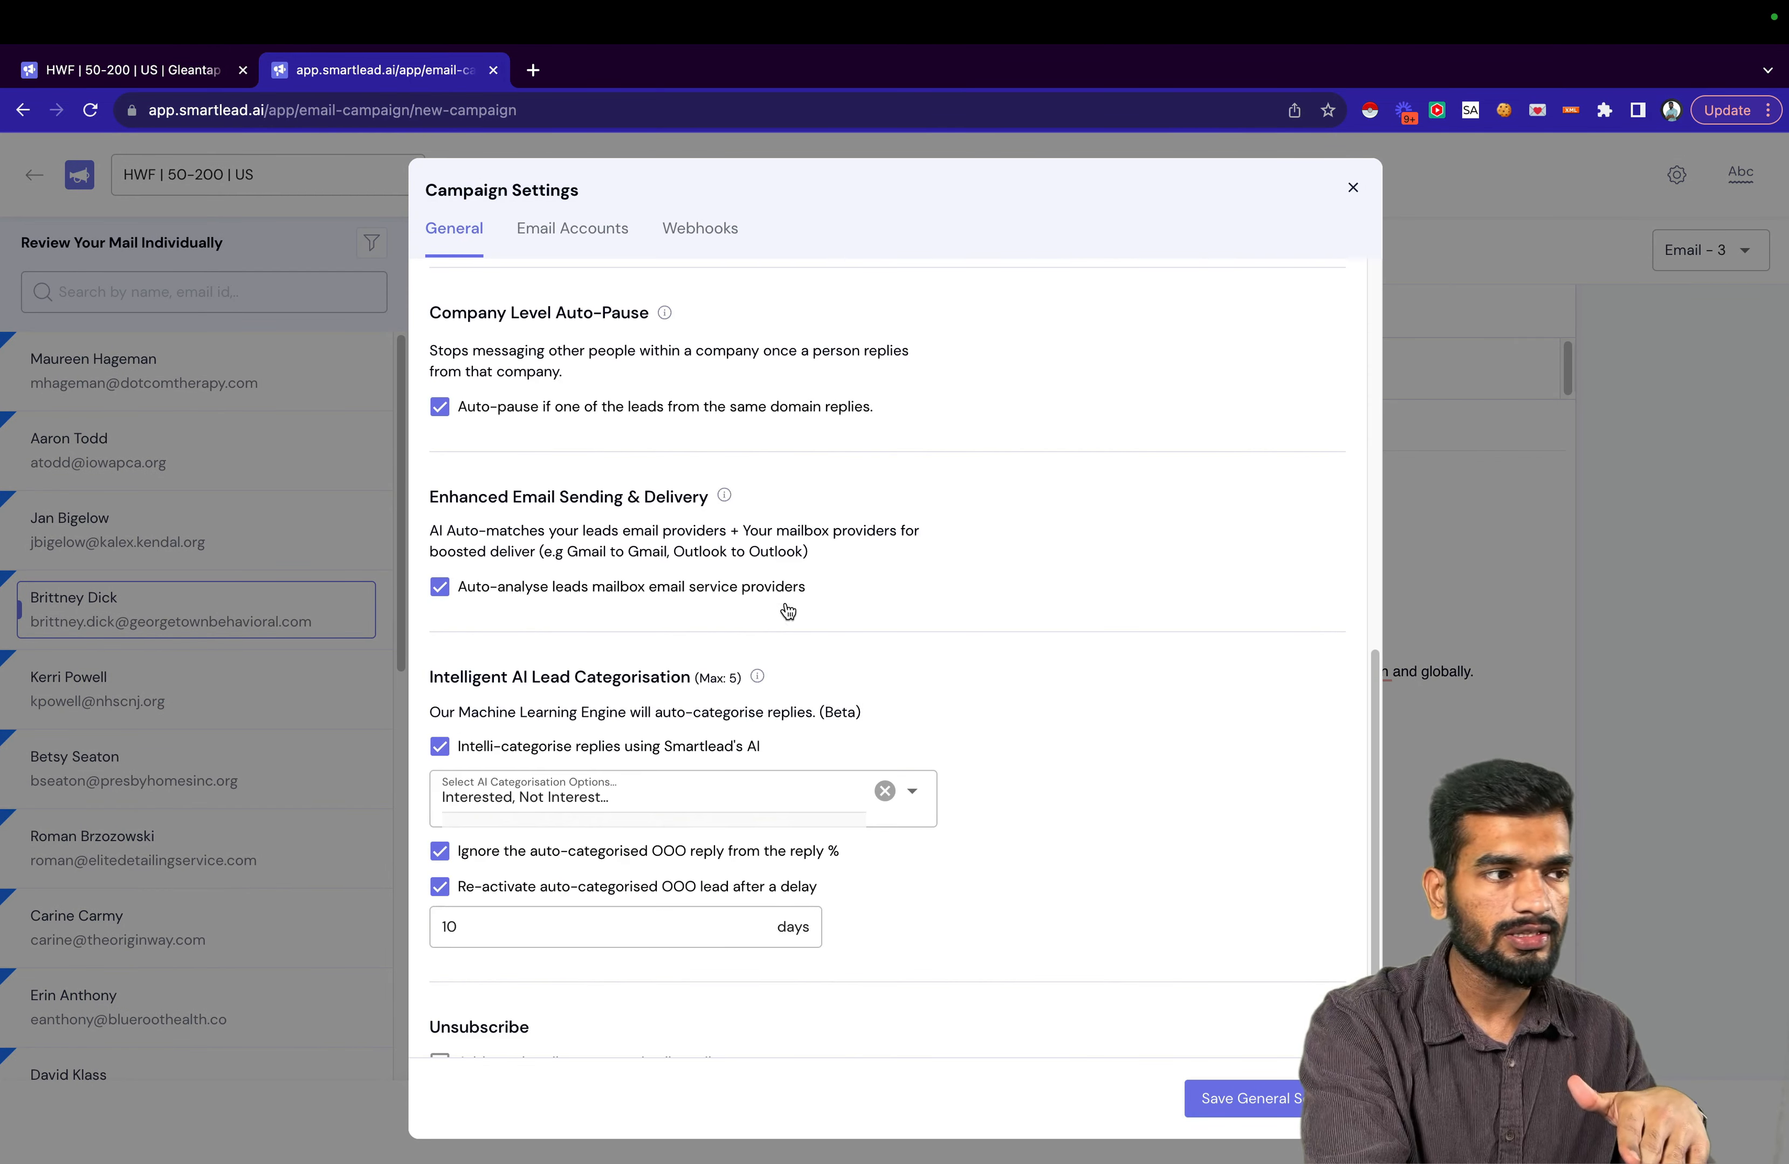
{"action": "scroll", "coordinate": [756, 529], "scroll_direction": "up", "scroll_amount": 8}
{"action": "left_click", "coordinate": [617, 229]}
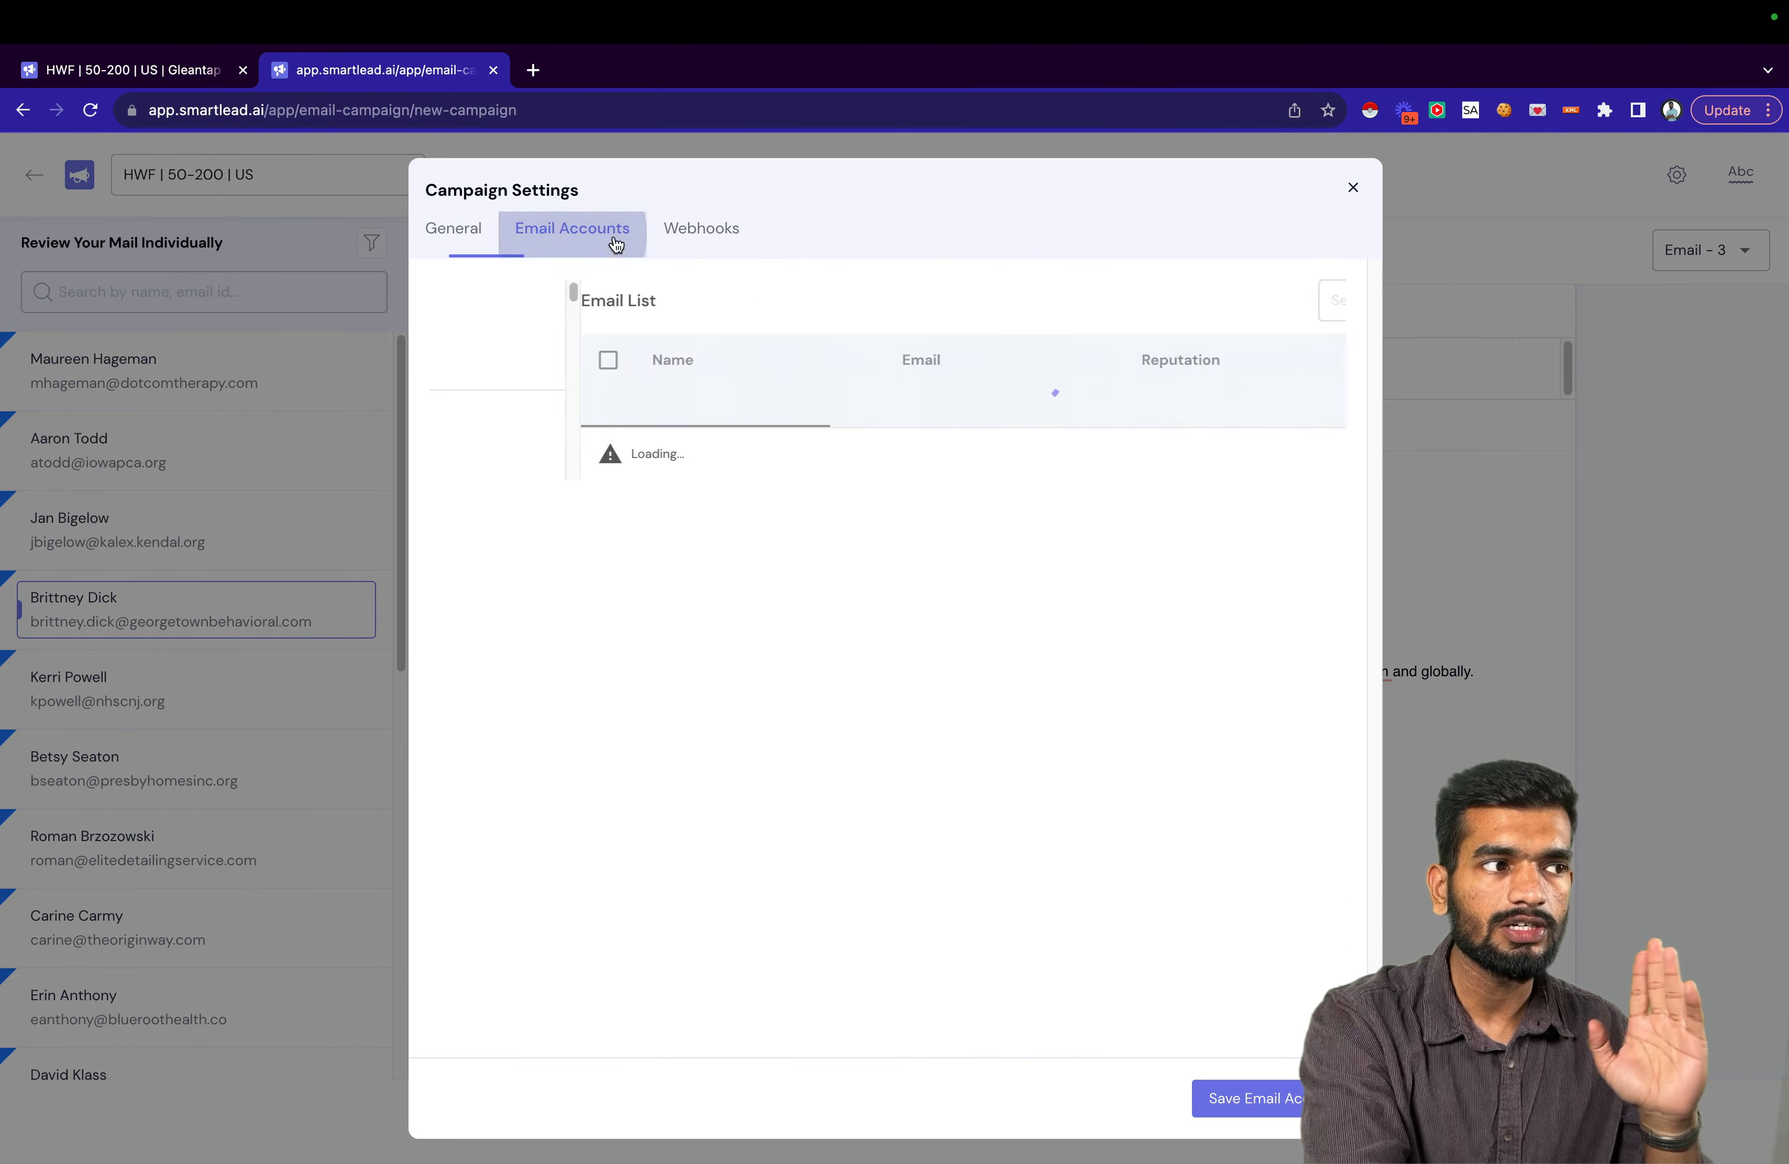
{"action": "left_click", "coordinate": [1352, 188]}
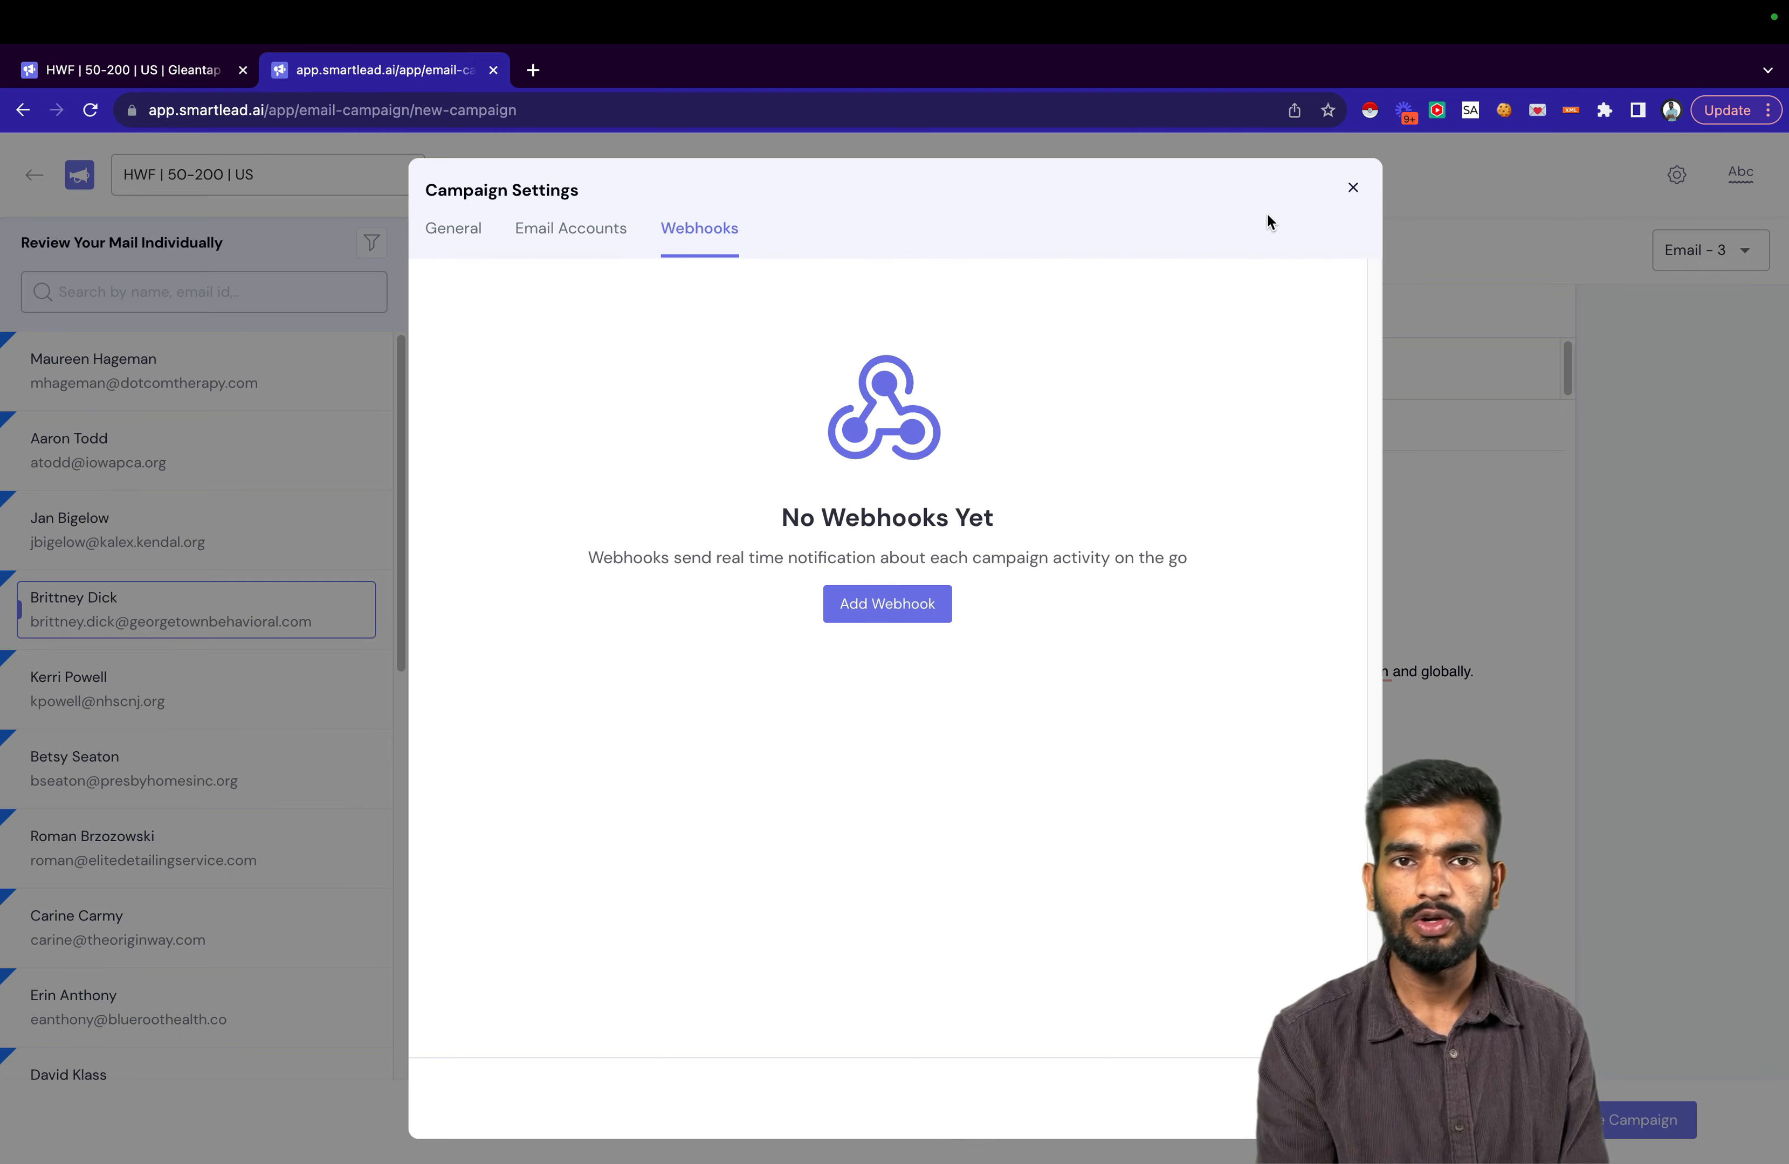
{"action": "left_click", "coordinate": [1353, 187]}
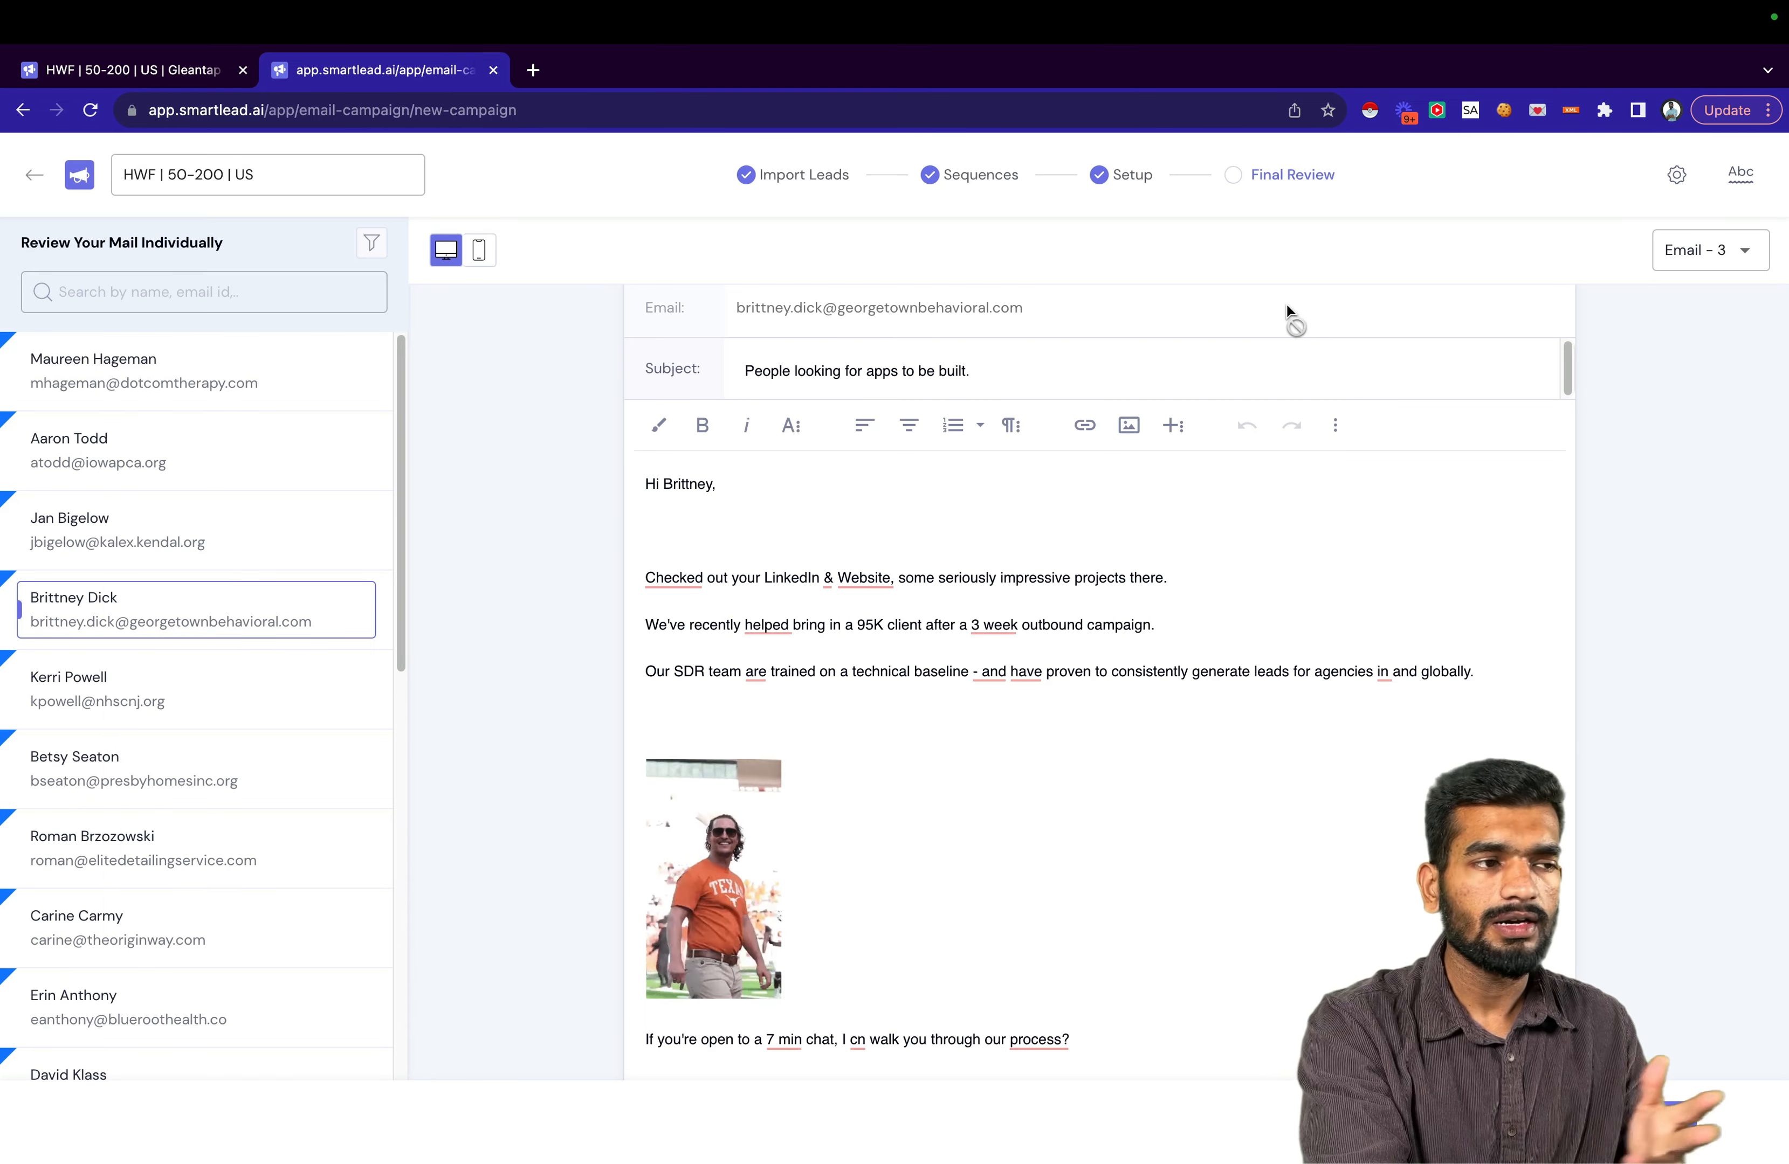
Revisit the Import Leads, Sequences and Setup stages, briefly checking the campaign settings in between.
{"action": "left_click", "coordinate": [765, 189]}
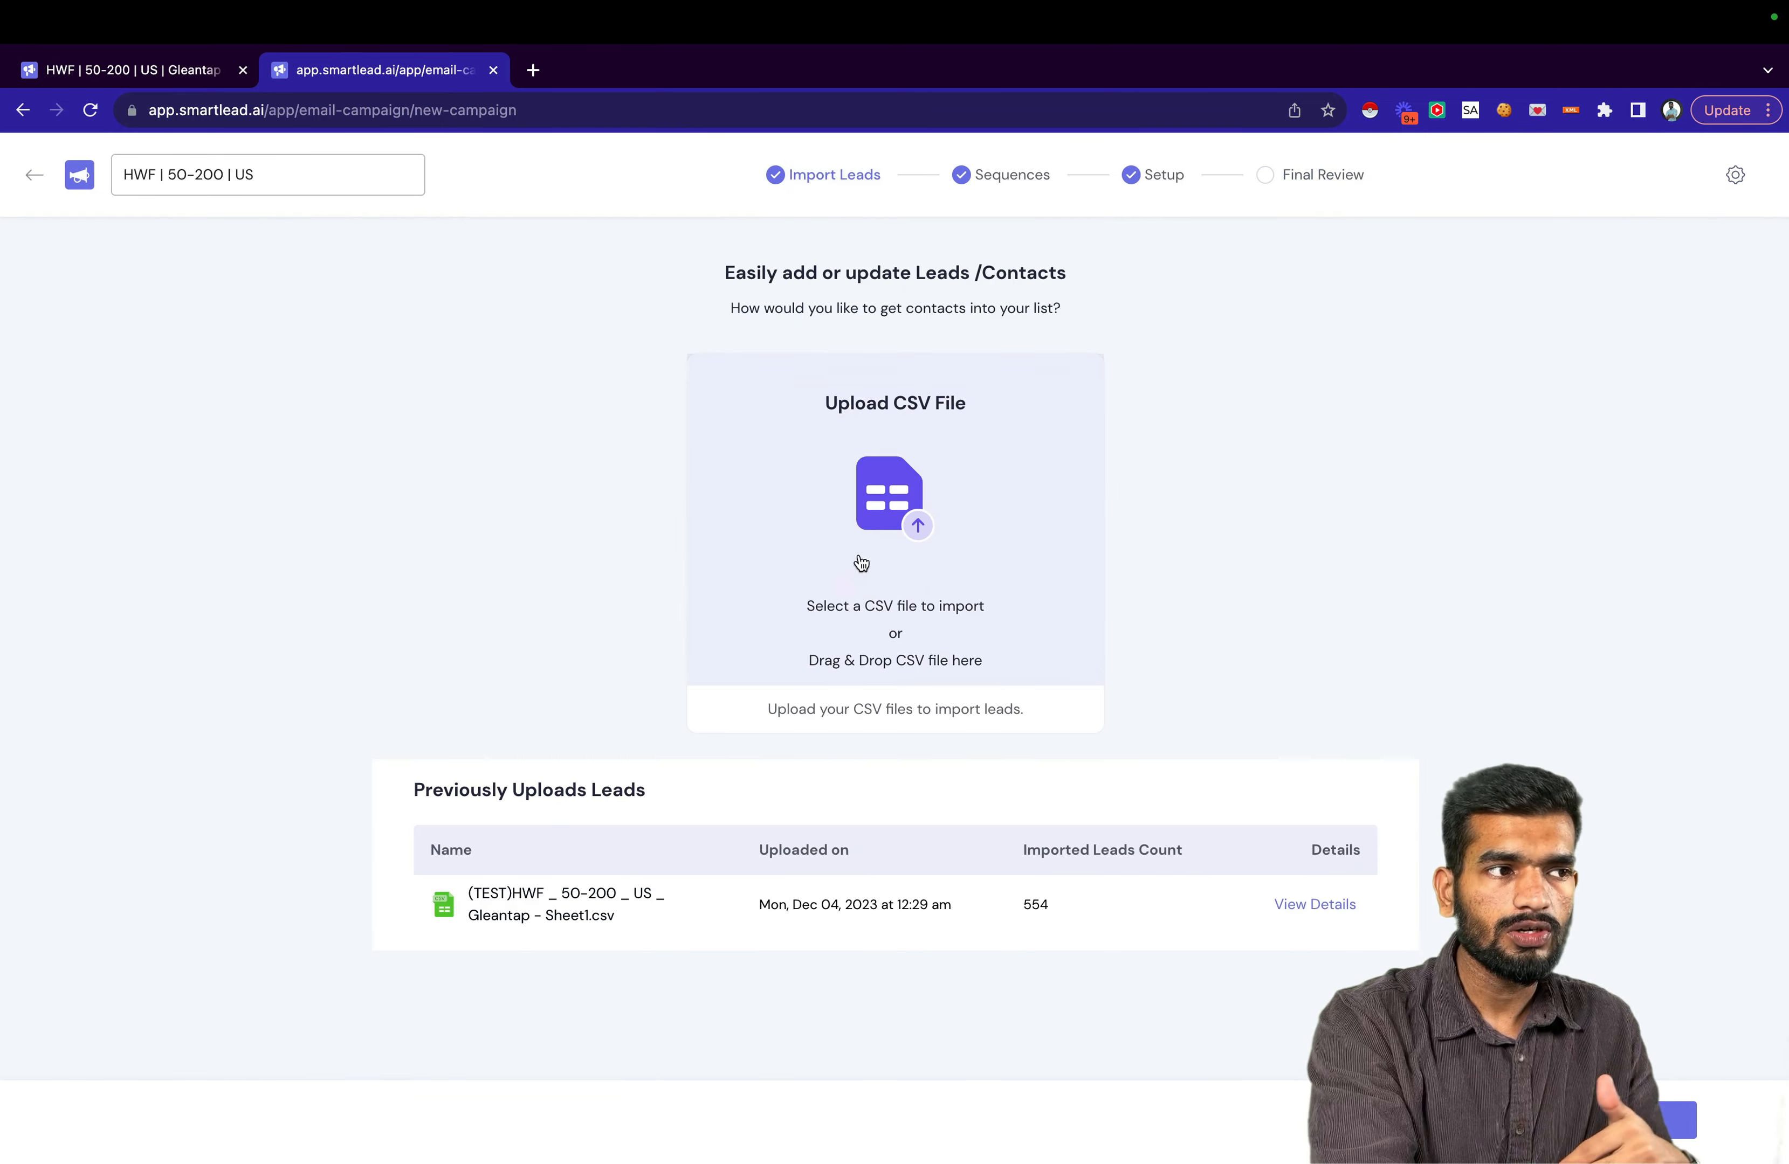
{"action": "left_click", "coordinate": [1010, 183]}
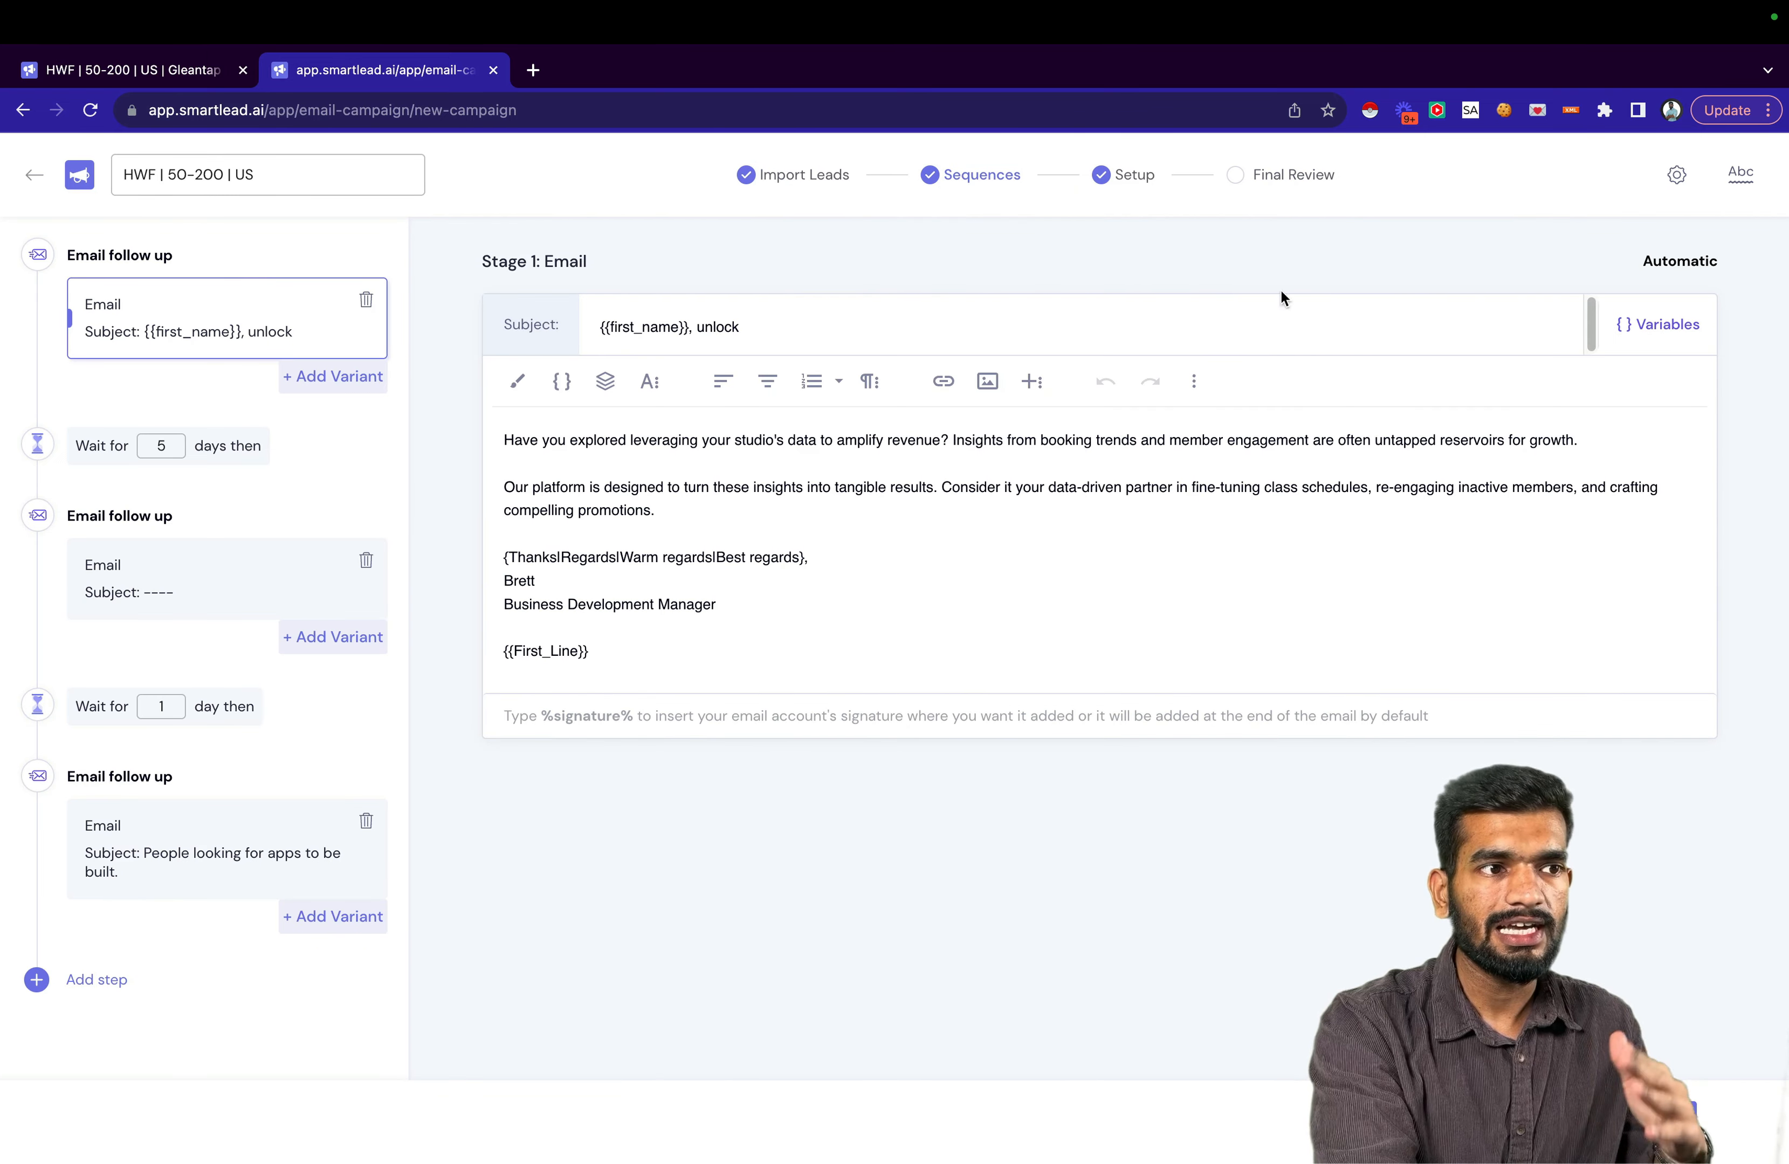
{"action": "left_click", "coordinate": [1676, 175]}
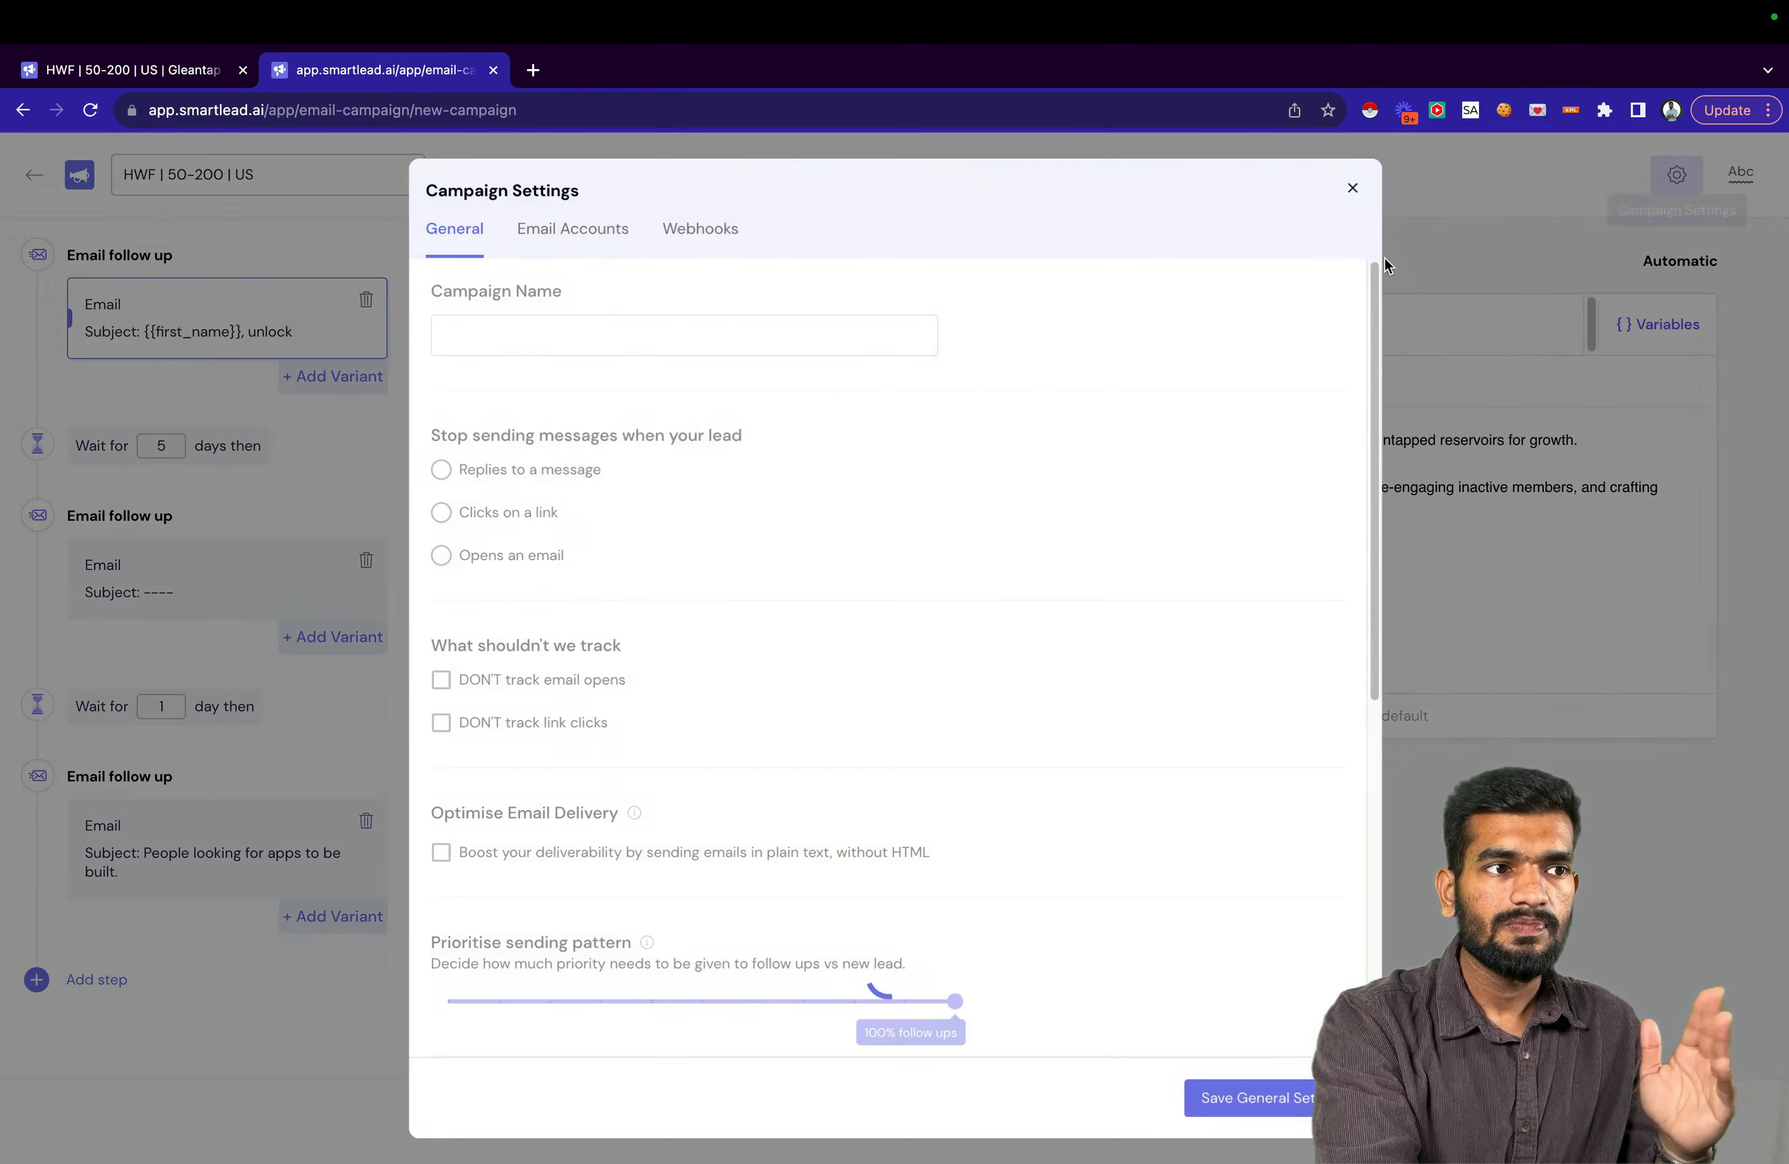
{"action": "left_click", "coordinate": [1353, 186]}
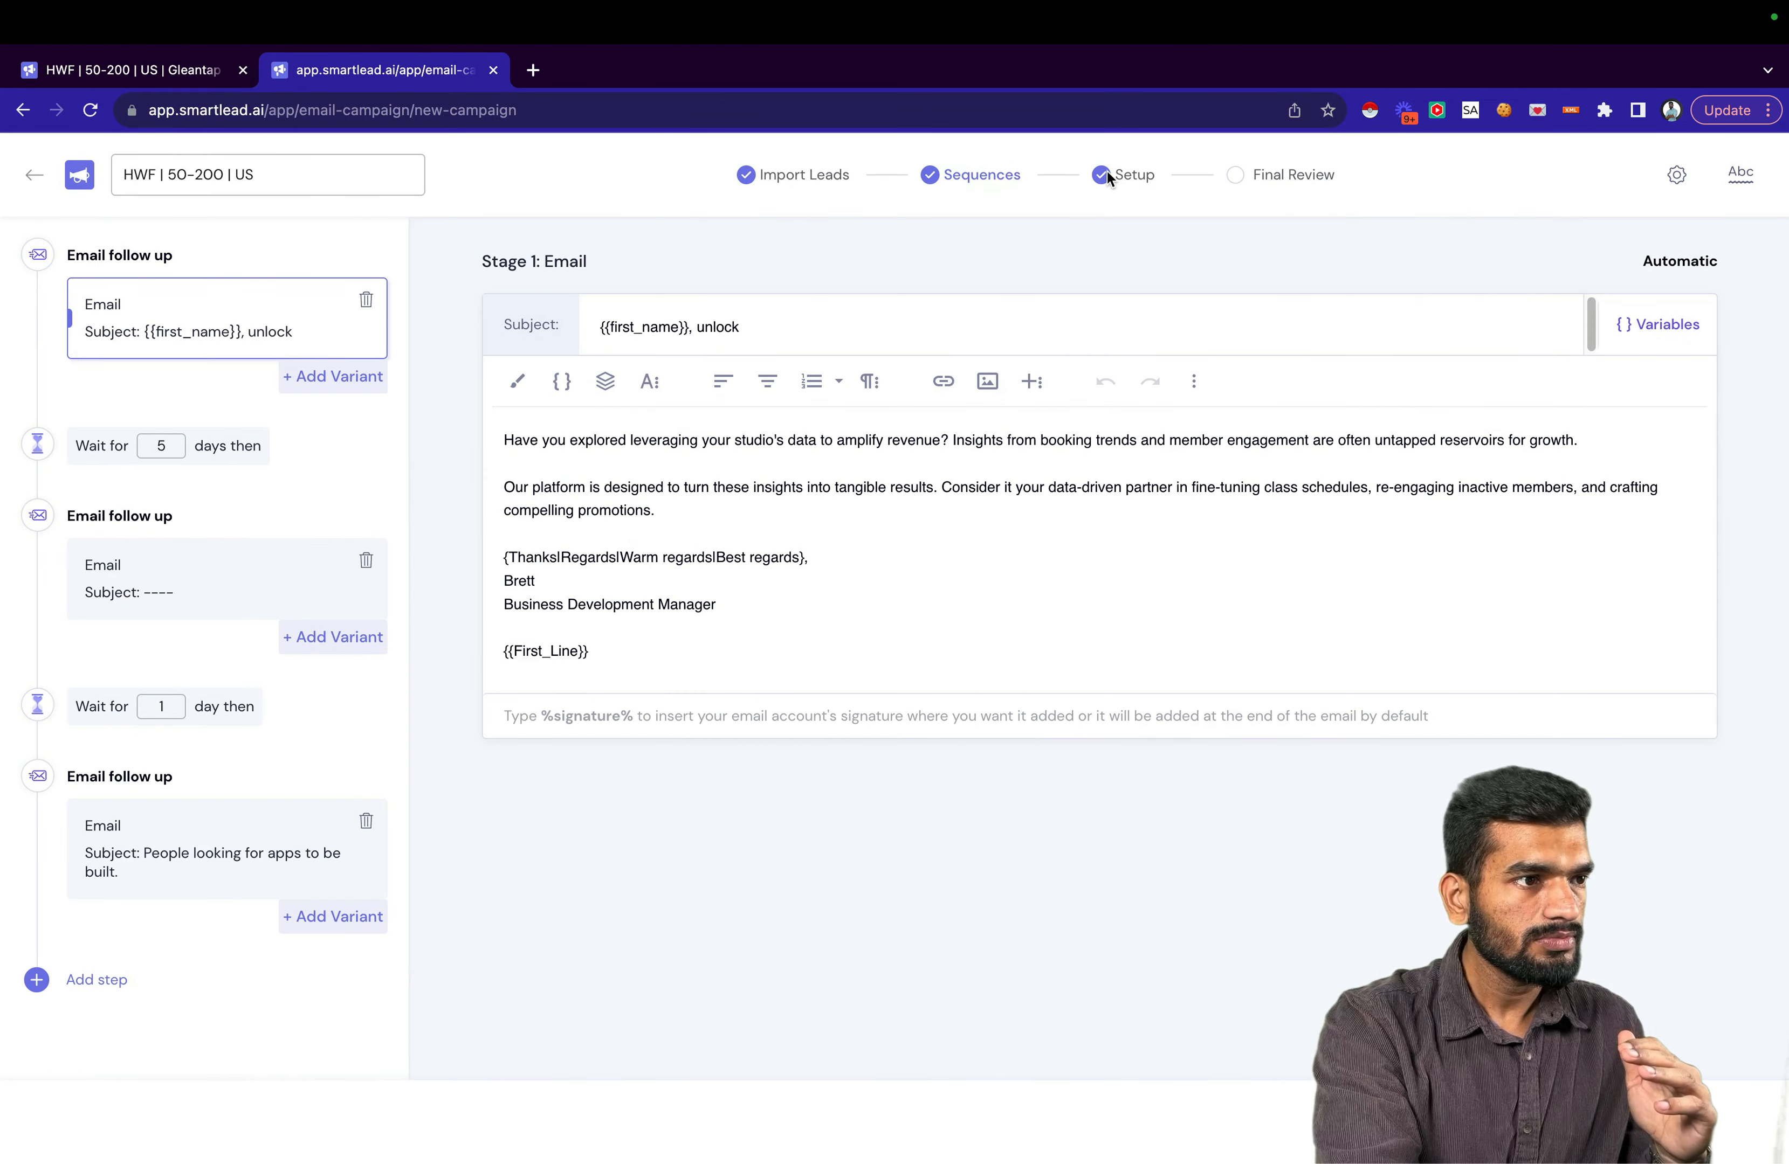
{"action": "left_click", "coordinate": [1138, 182]}
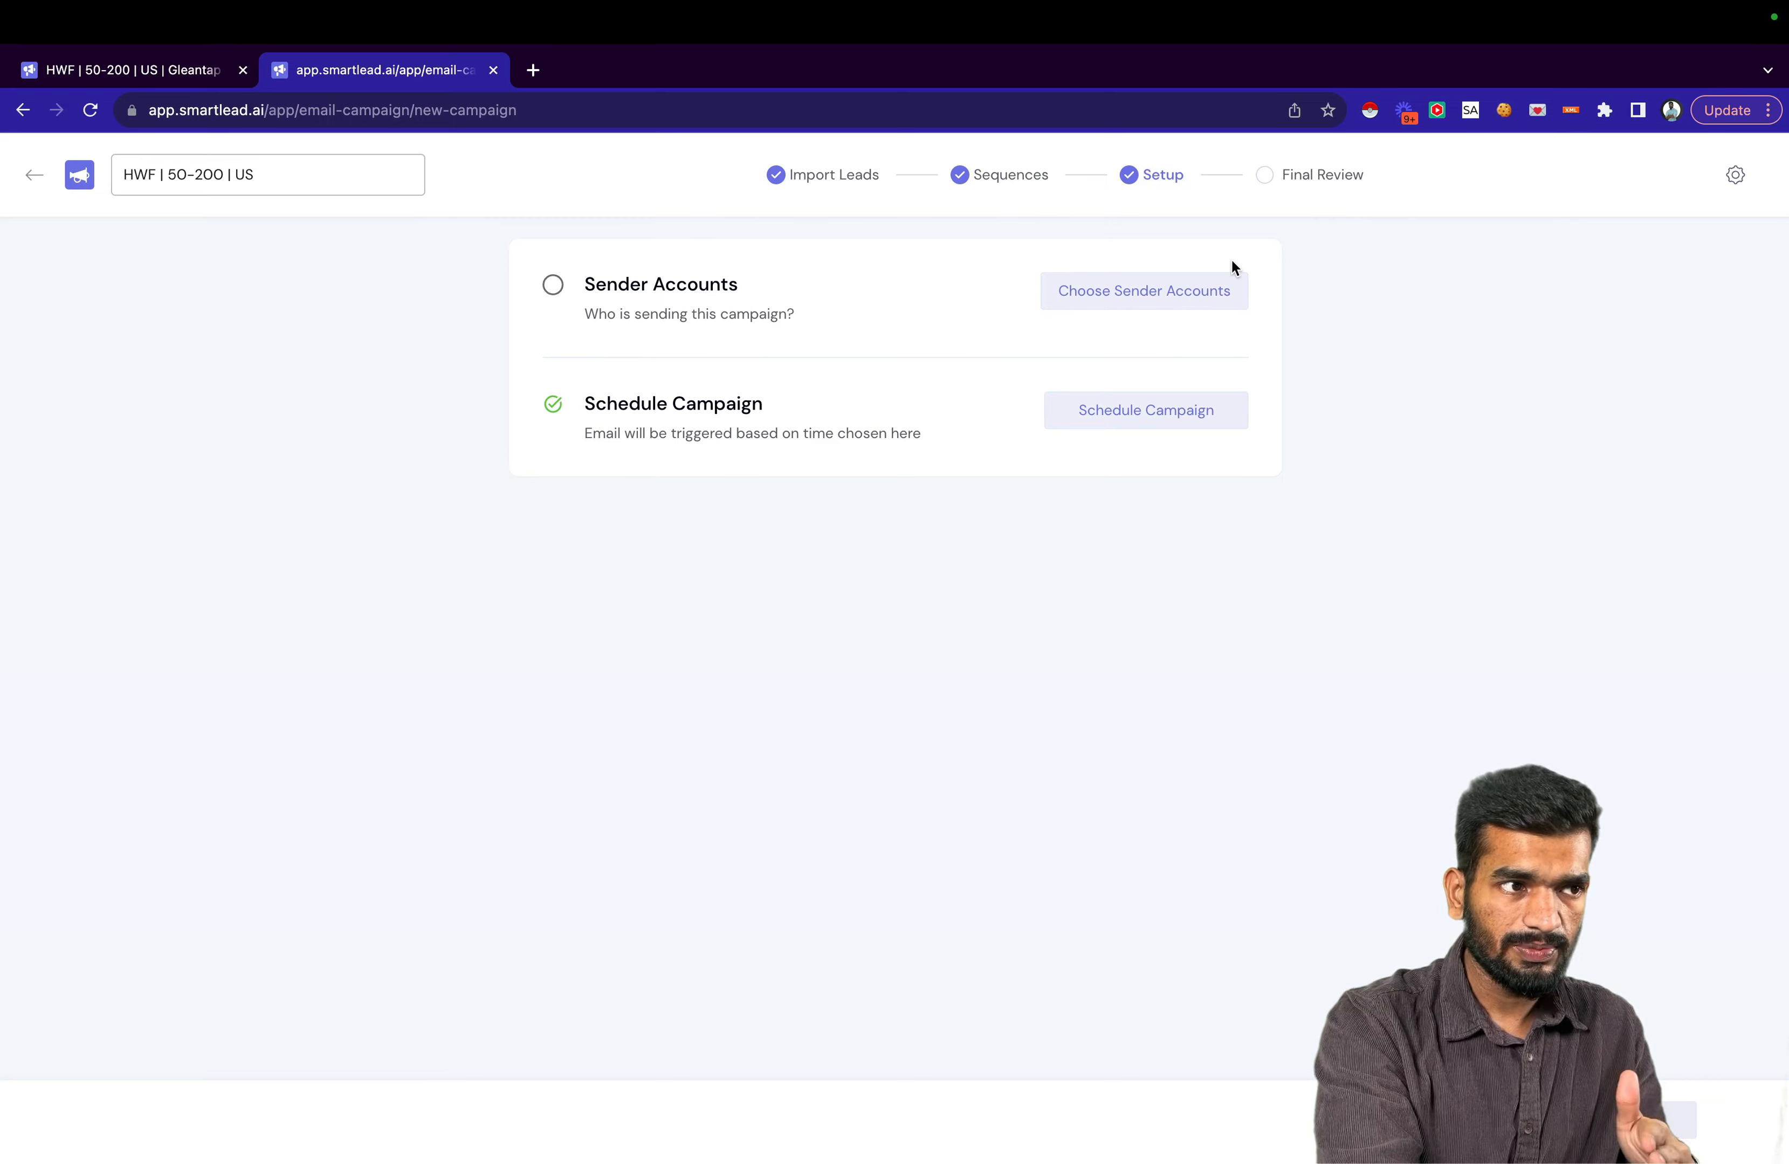
Return to the final review and schedule the campaign.
{"action": "left_click", "coordinate": [1294, 183]}
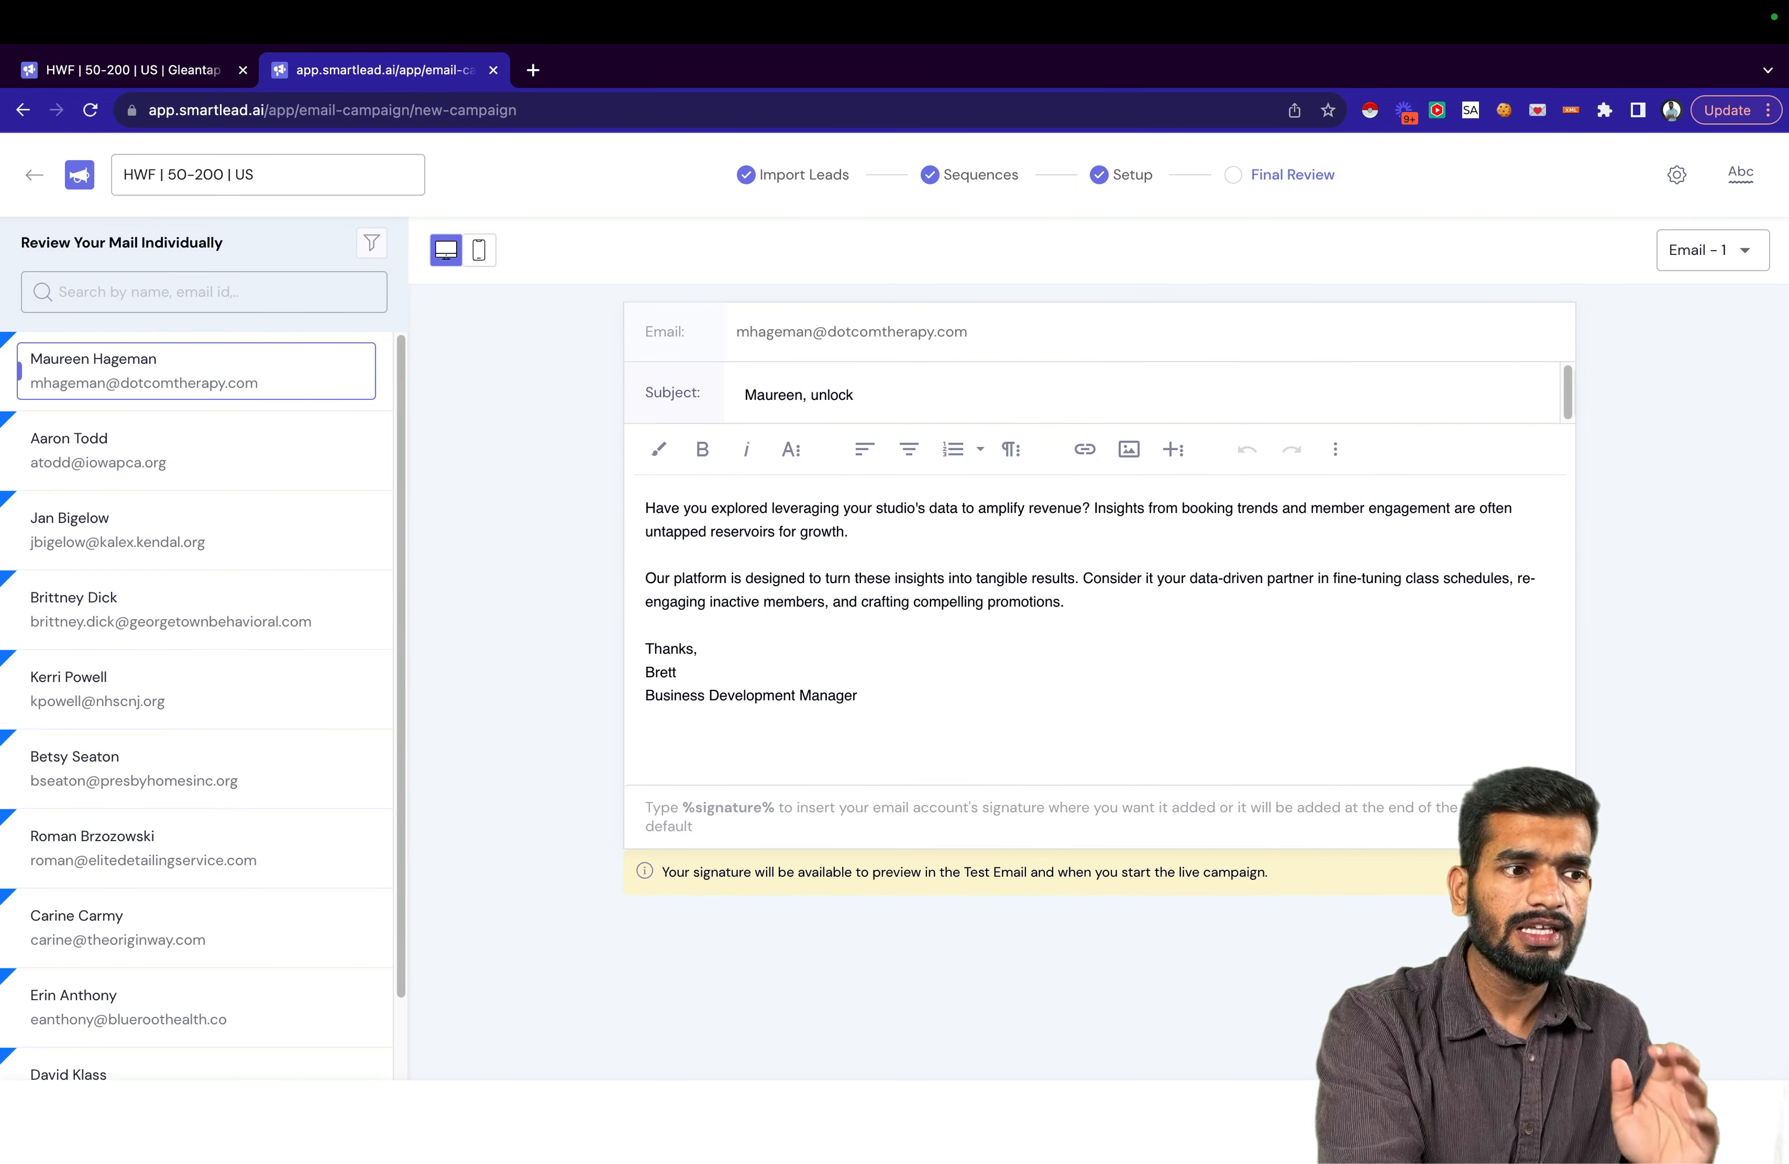
{"action": "left_click", "coordinate": [1687, 1104]}
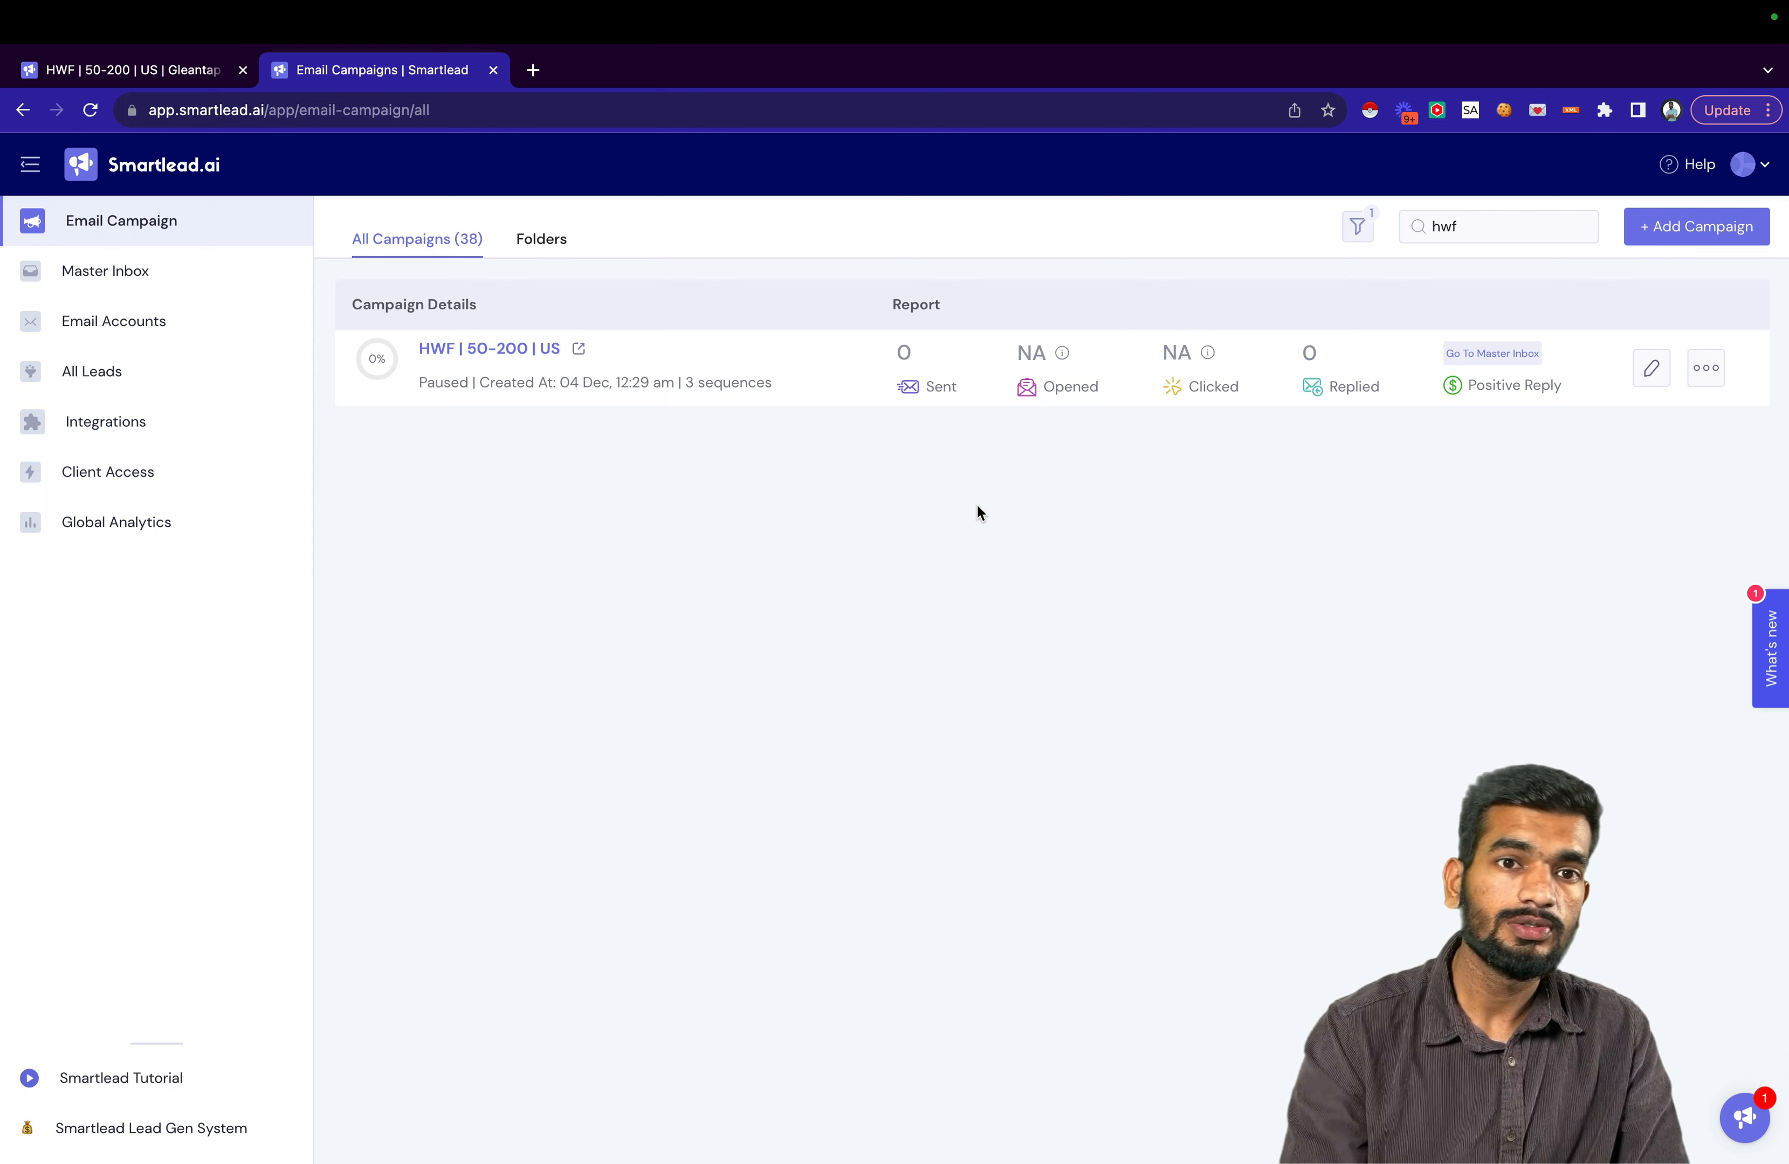
Open the master inbox and examine its filter options, including email account, team member, campaign tag and client name.
{"action": "left_click", "coordinate": [196, 274]}
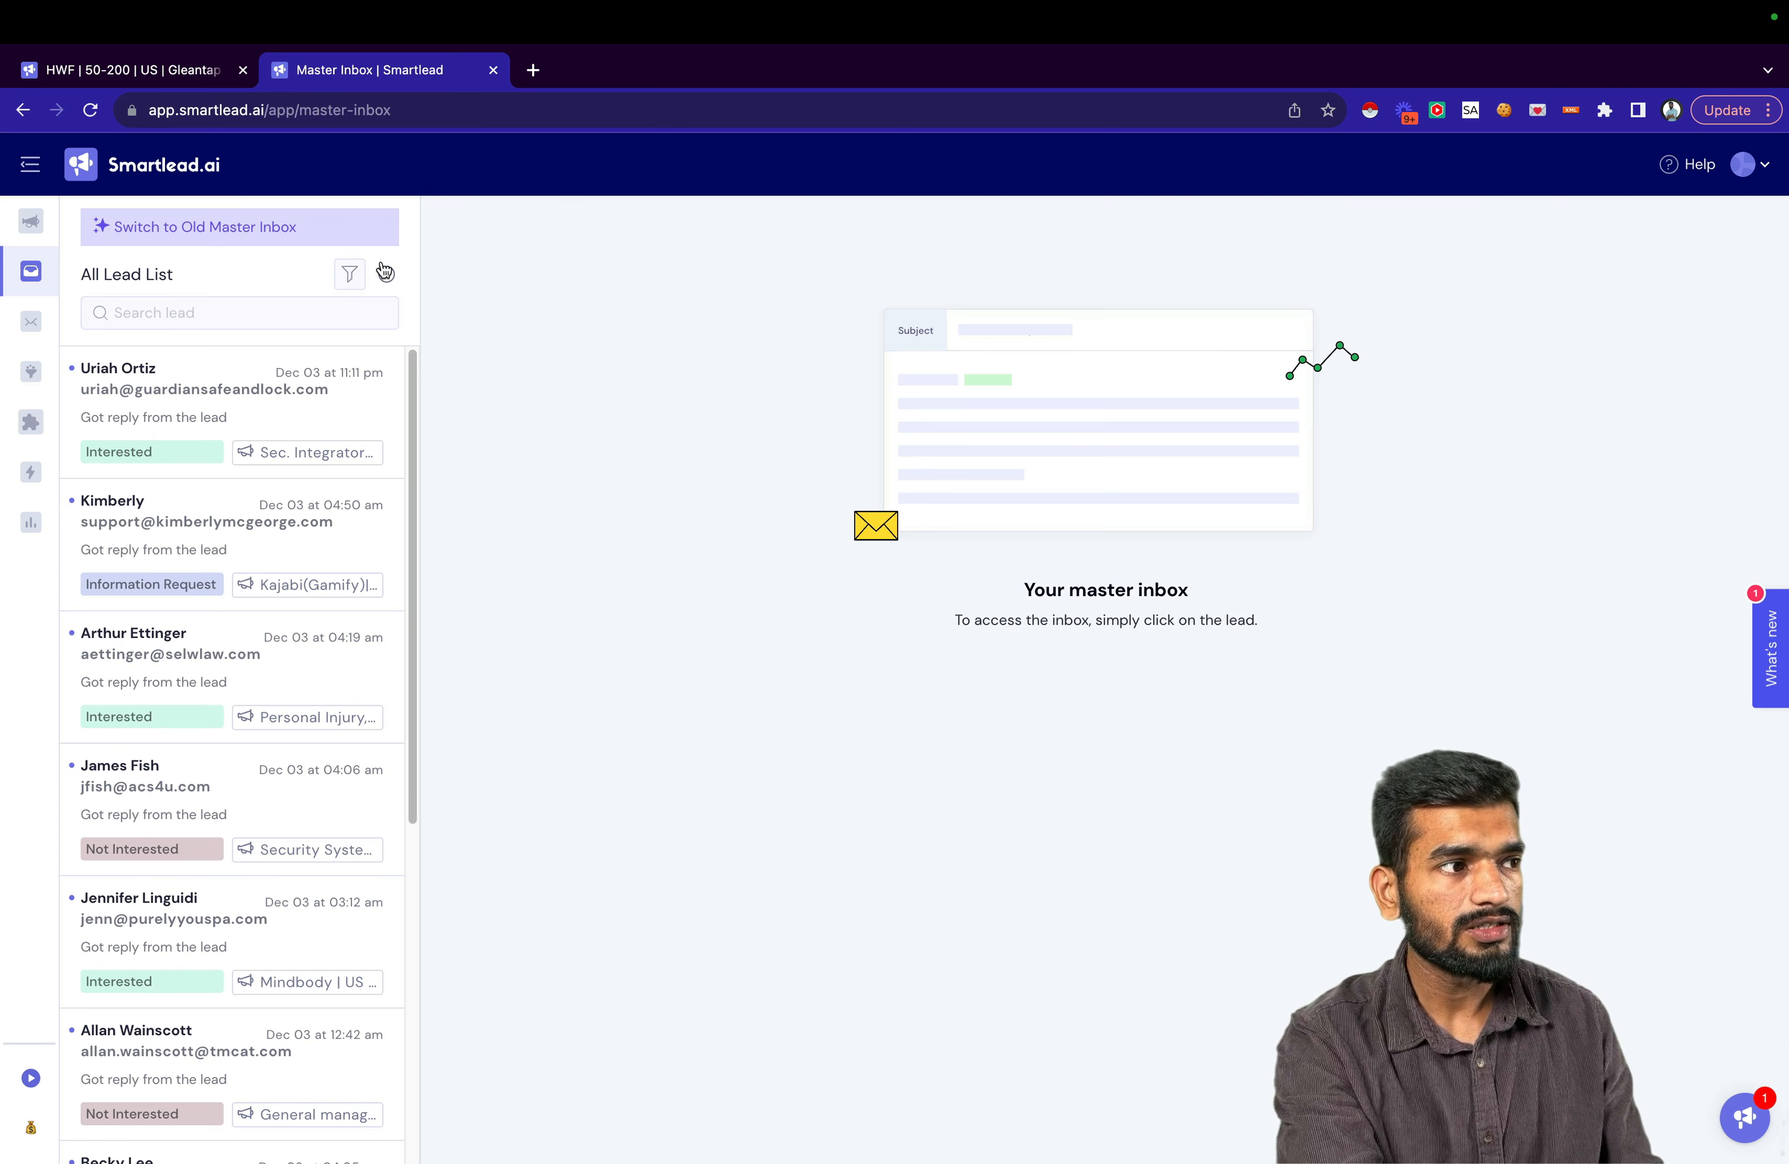
{"action": "left_click", "coordinate": [349, 274]}
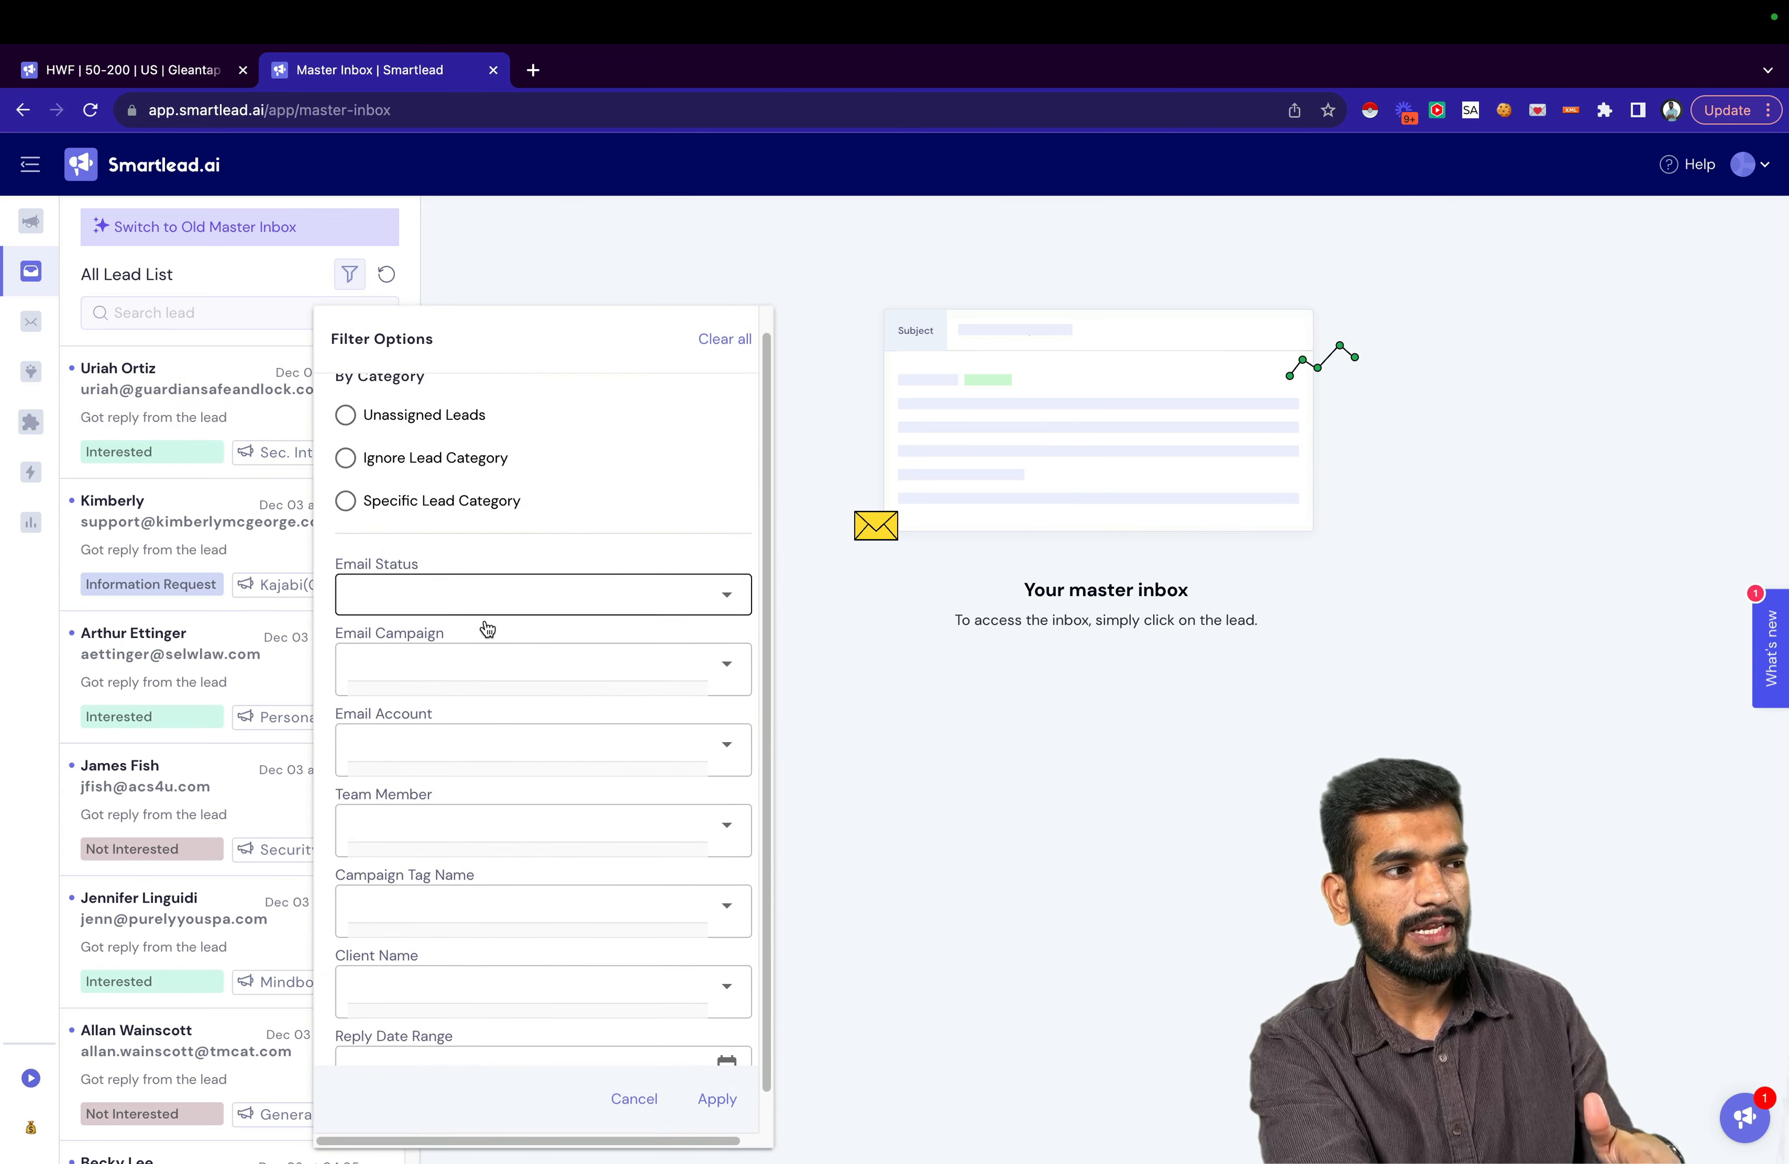
{"action": "scroll", "coordinate": [487, 629], "scroll_direction": "down", "scroll_amount": 2}
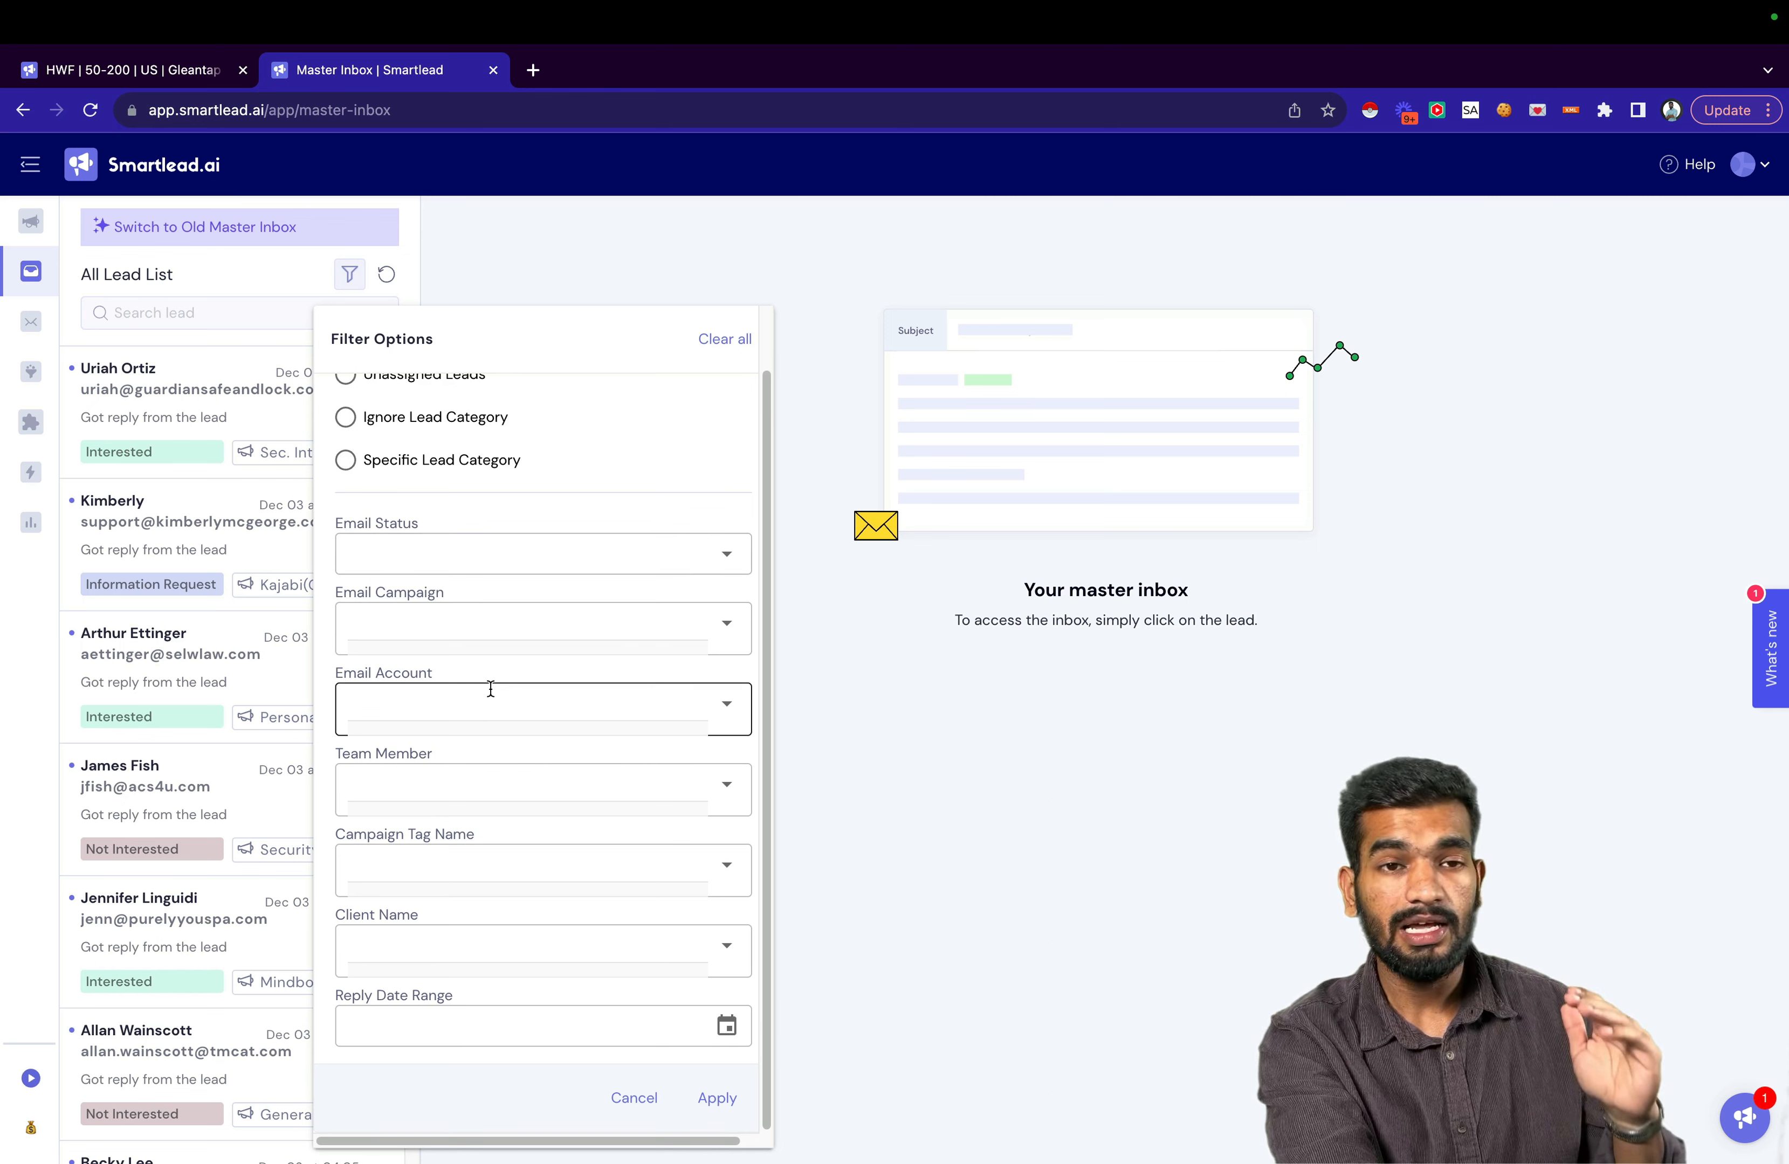
{"action": "left_click", "coordinate": [493, 701]}
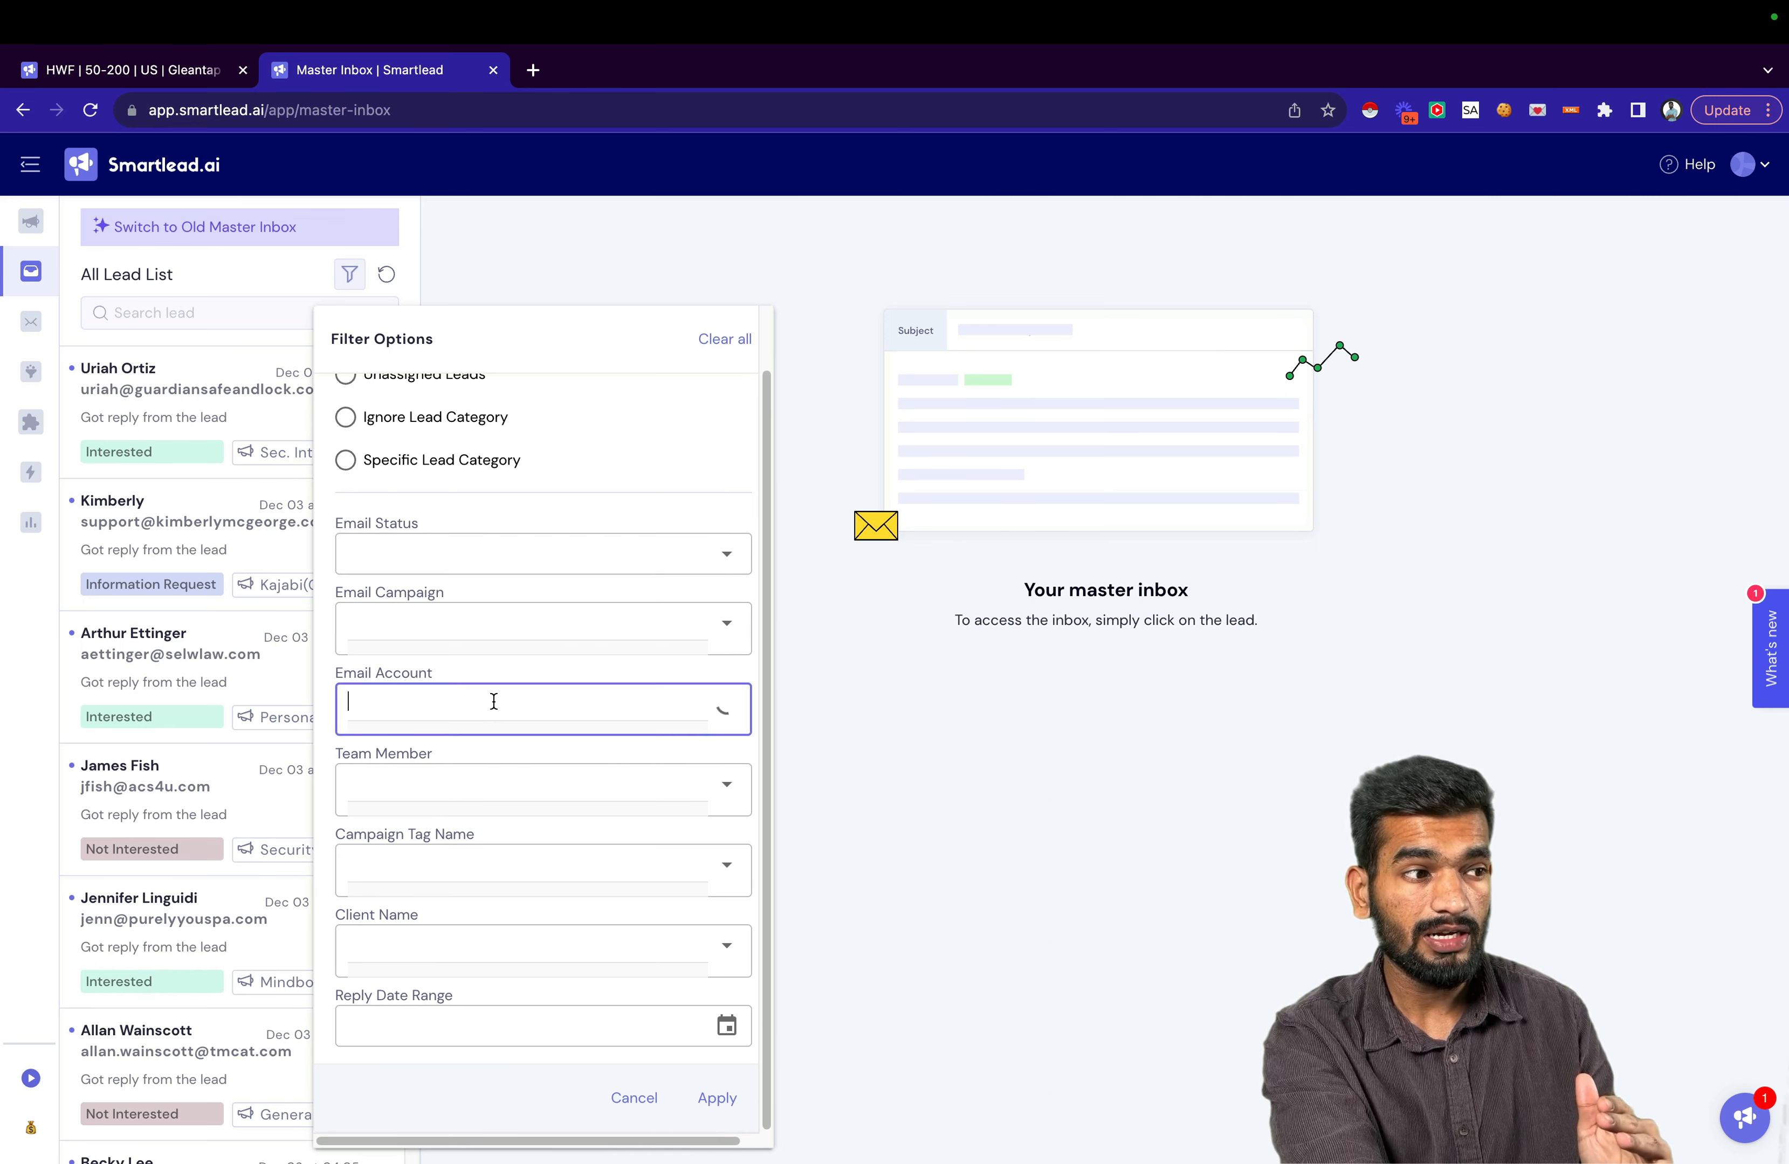
{"action": "left_click", "coordinate": [499, 695]}
{"action": "left_click", "coordinate": [489, 786]}
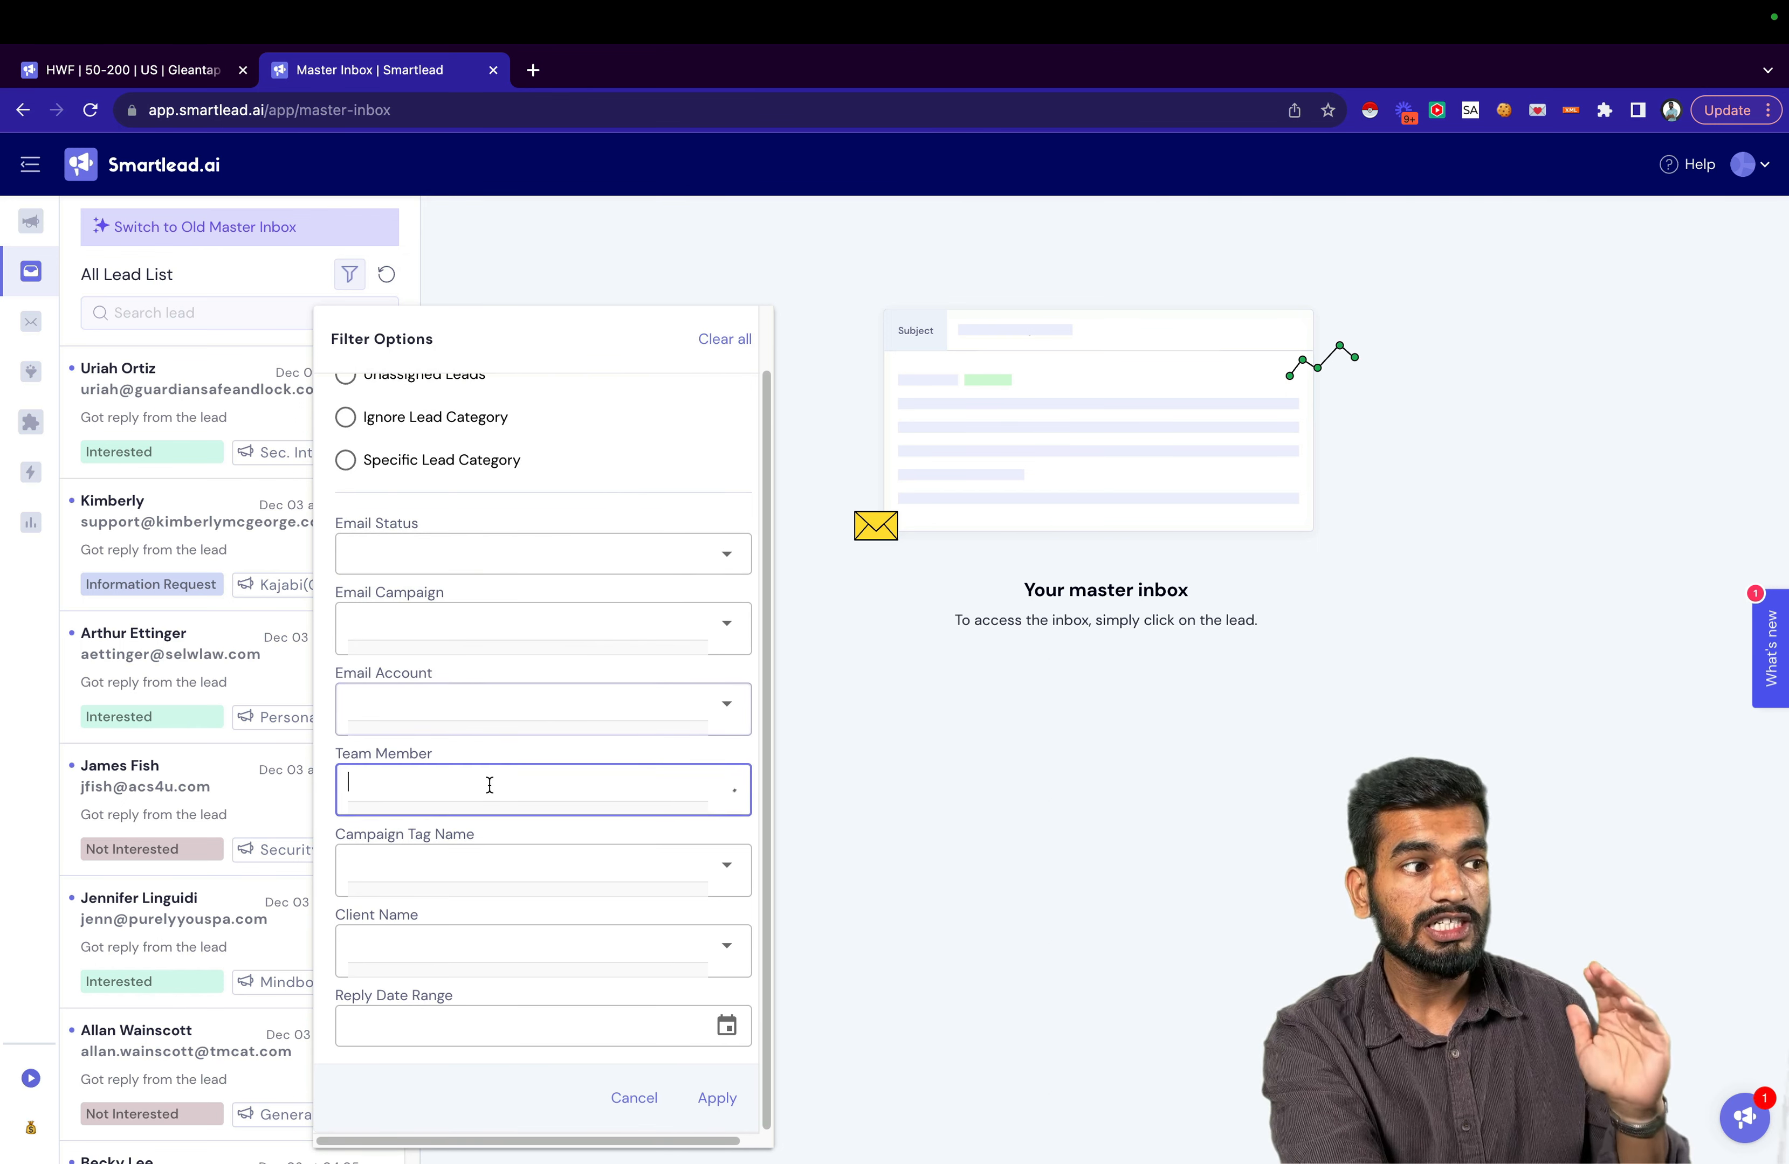
{"action": "left_click", "coordinate": [499, 769]}
{"action": "left_click", "coordinate": [495, 862]}
{"action": "left_click", "coordinate": [547, 815]}
{"action": "left_click", "coordinate": [439, 942]}
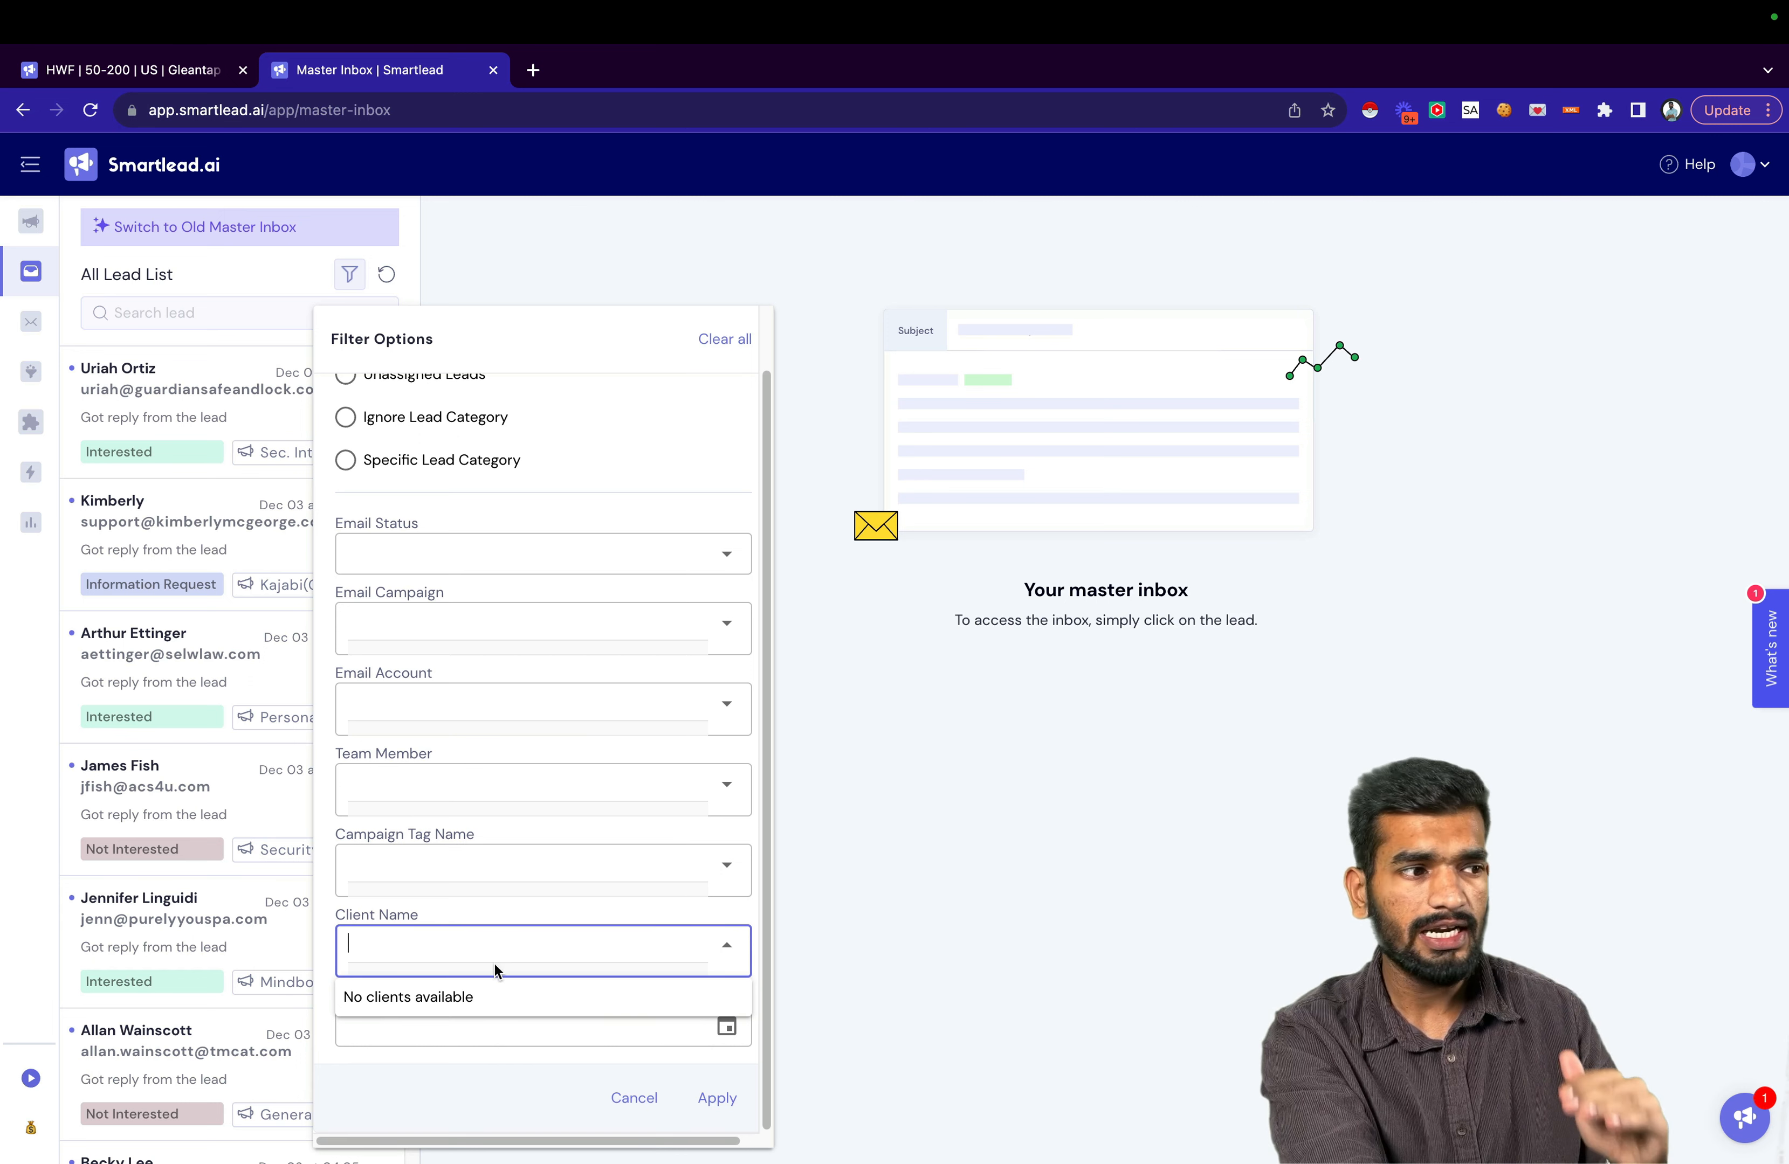
{"action": "left_click", "coordinate": [526, 921]}
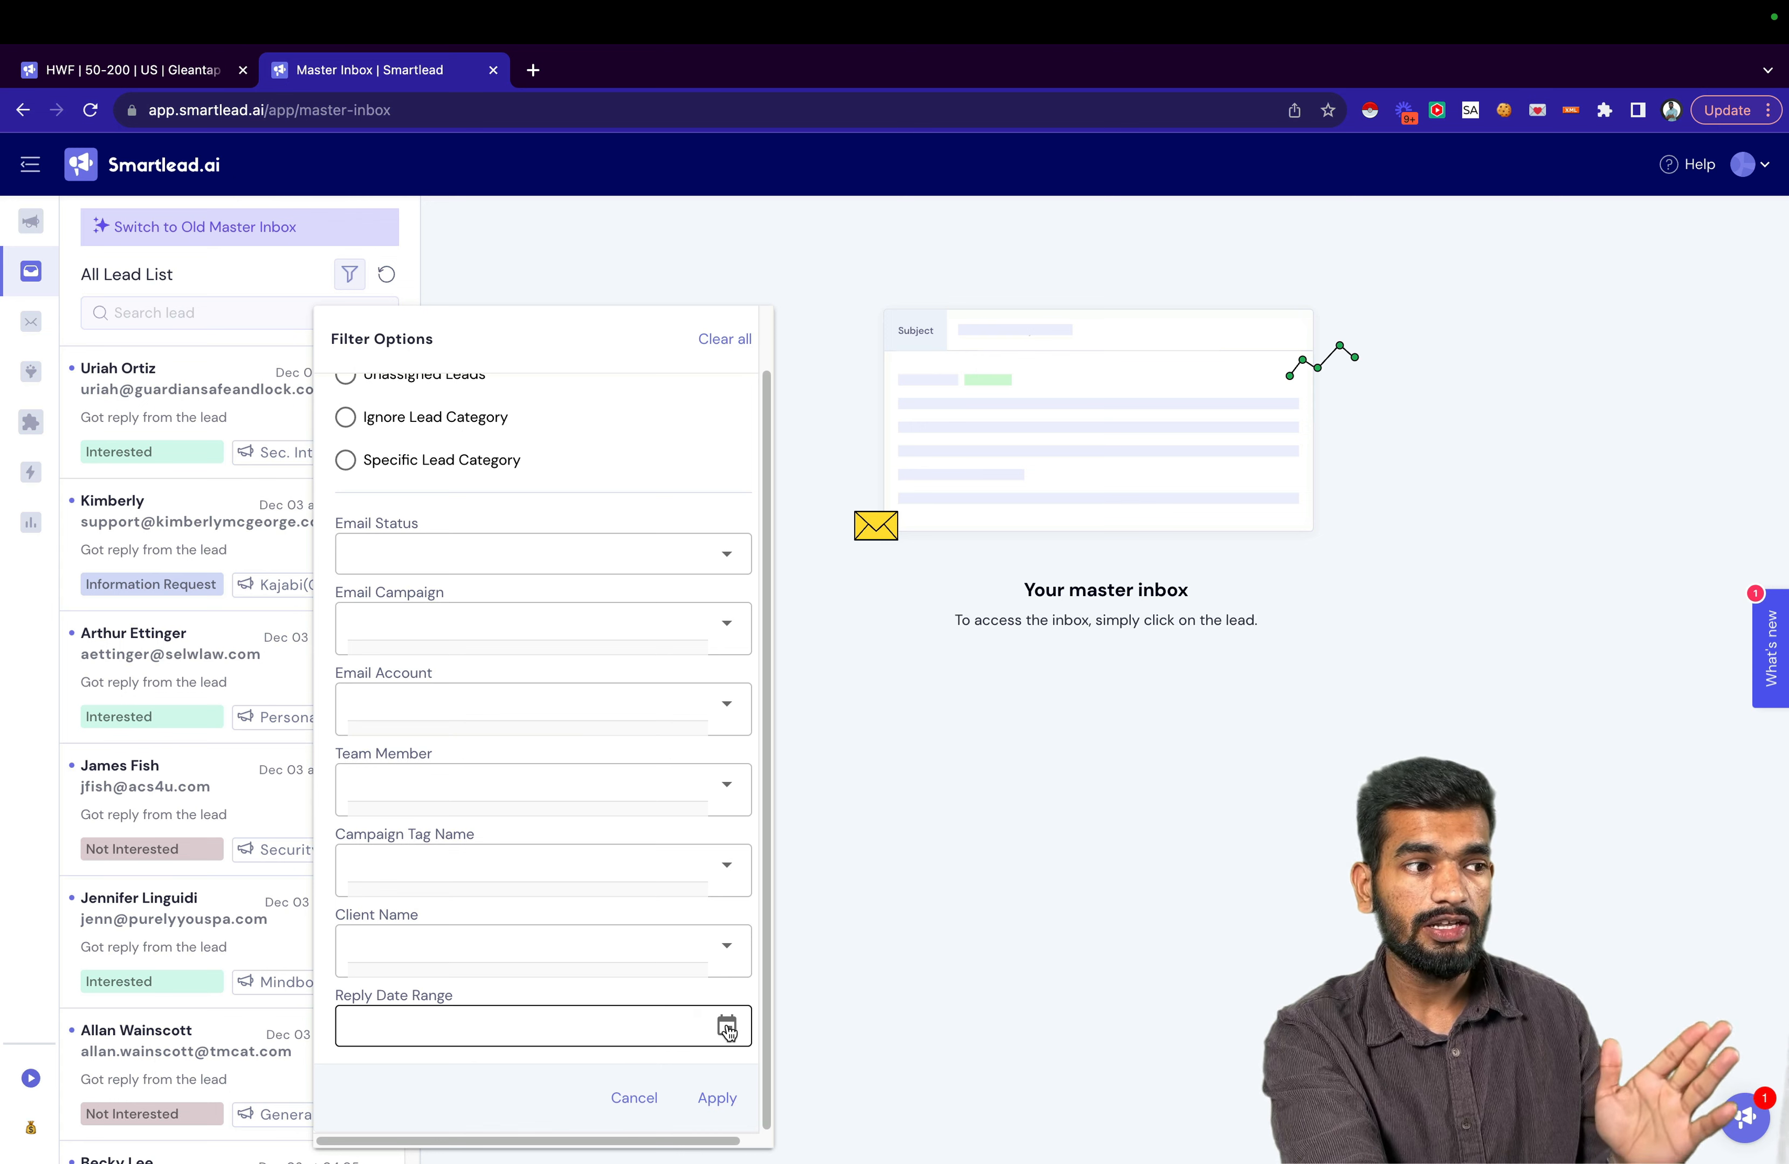
Filter the master inbox to the reply date range 2023/12/03 to 2023/12/04 and clear the filter again.
{"action": "left_click", "coordinate": [724, 1027]}
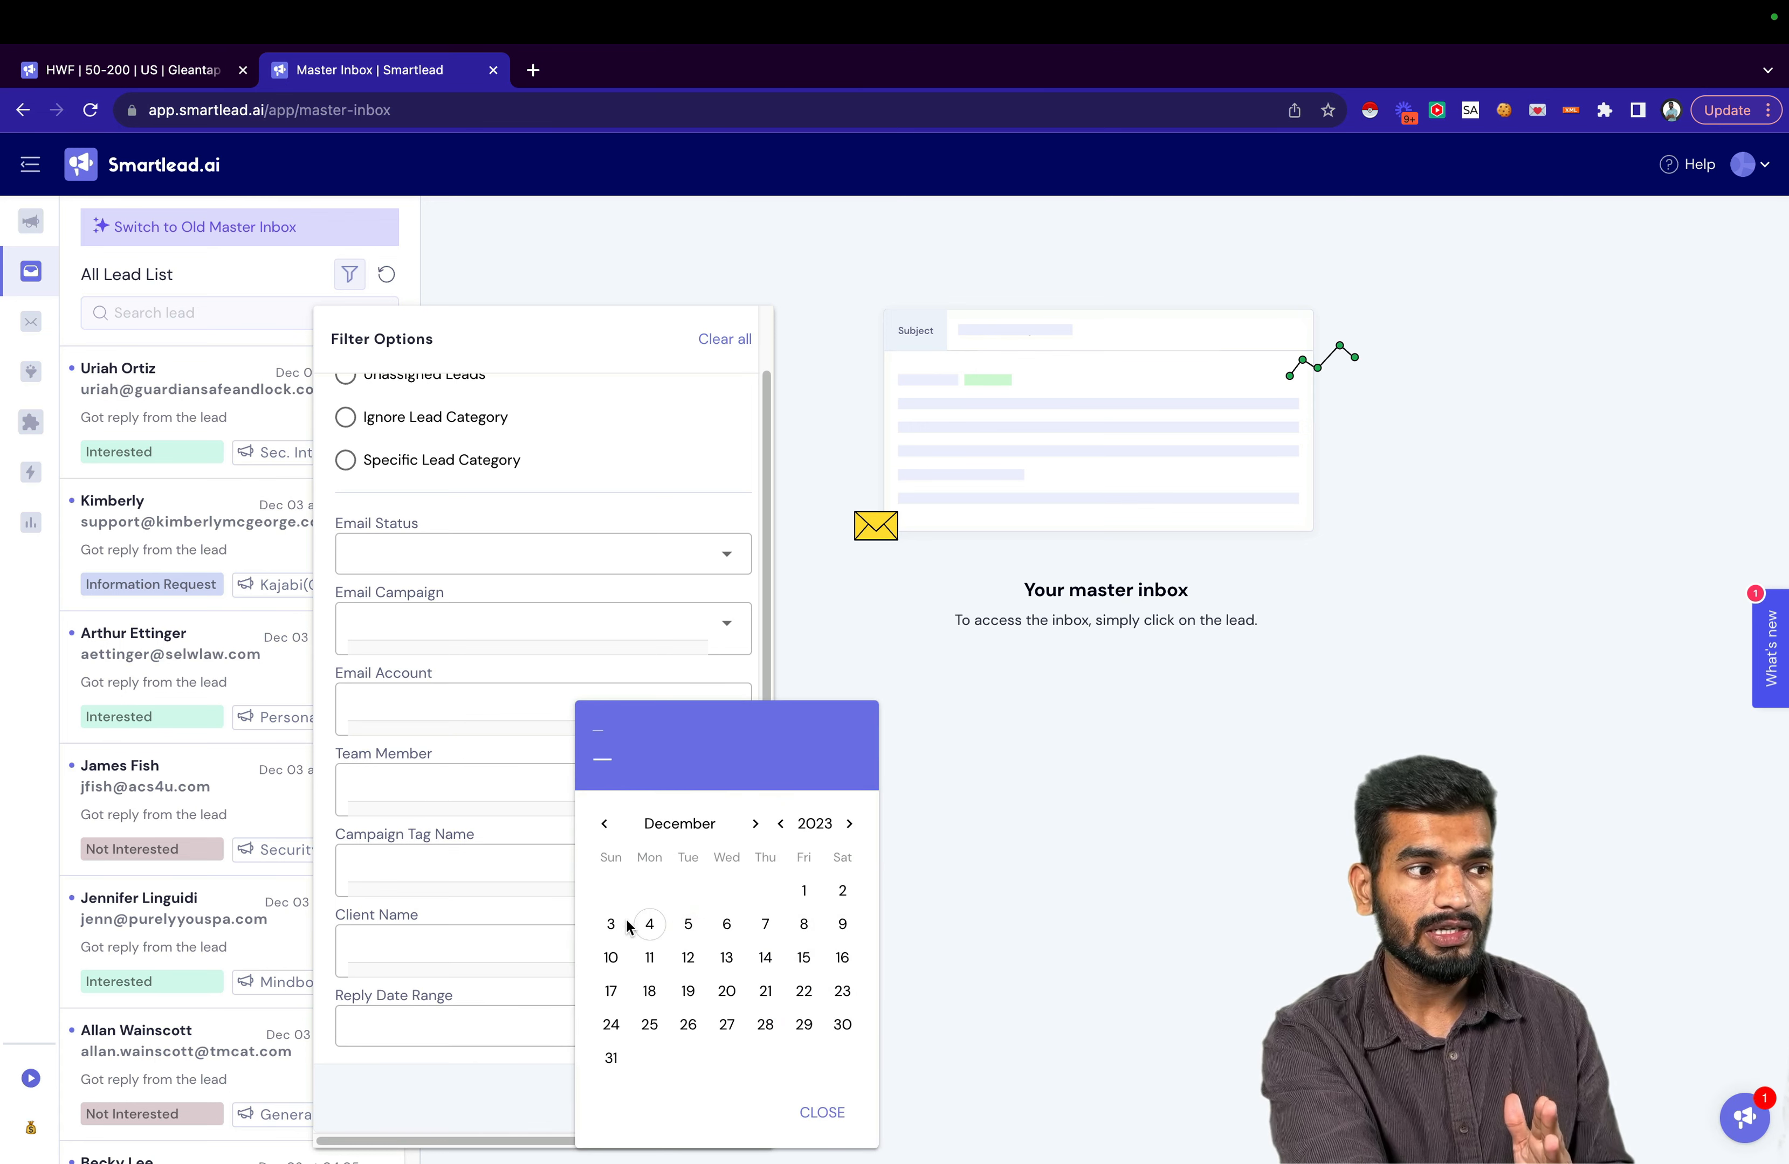
{"action": "left_click", "coordinate": [610, 924]}
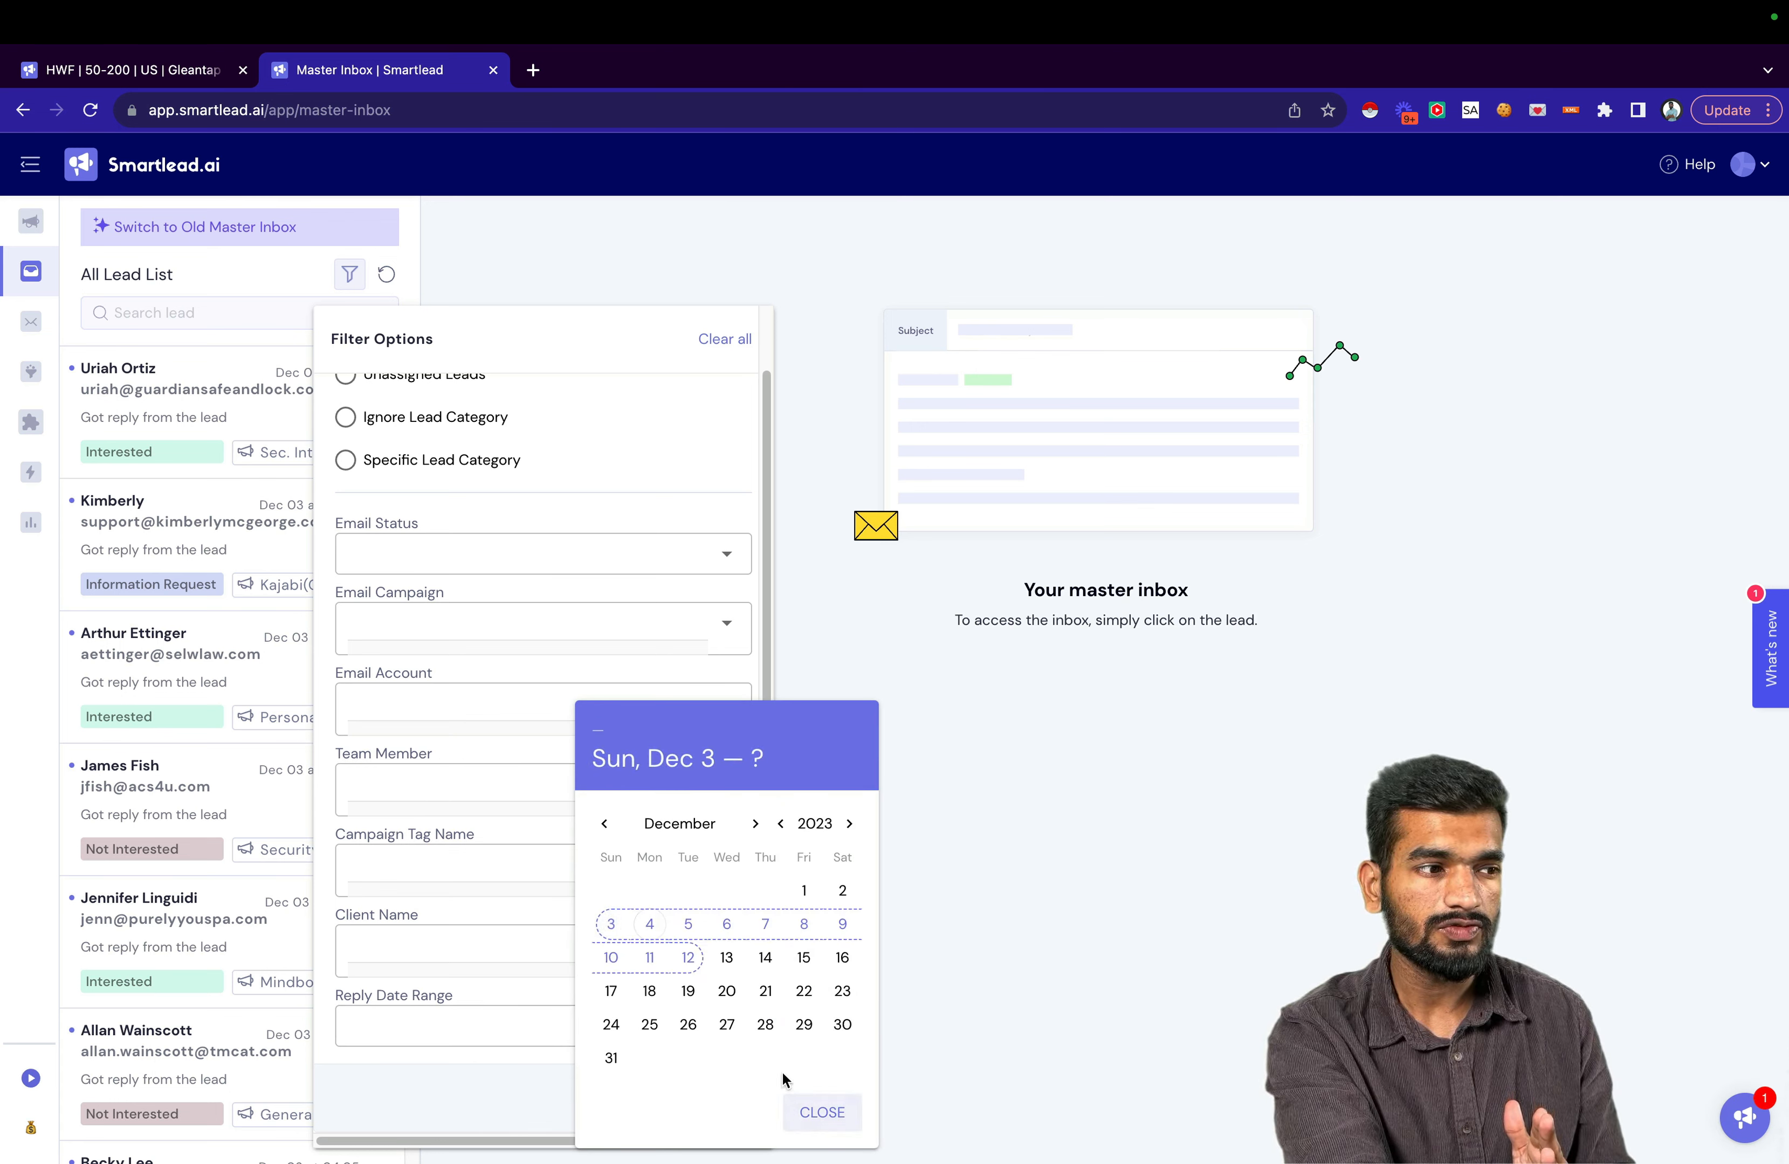
{"action": "left_click", "coordinate": [649, 924]}
{"action": "left_click", "coordinate": [822, 1114]}
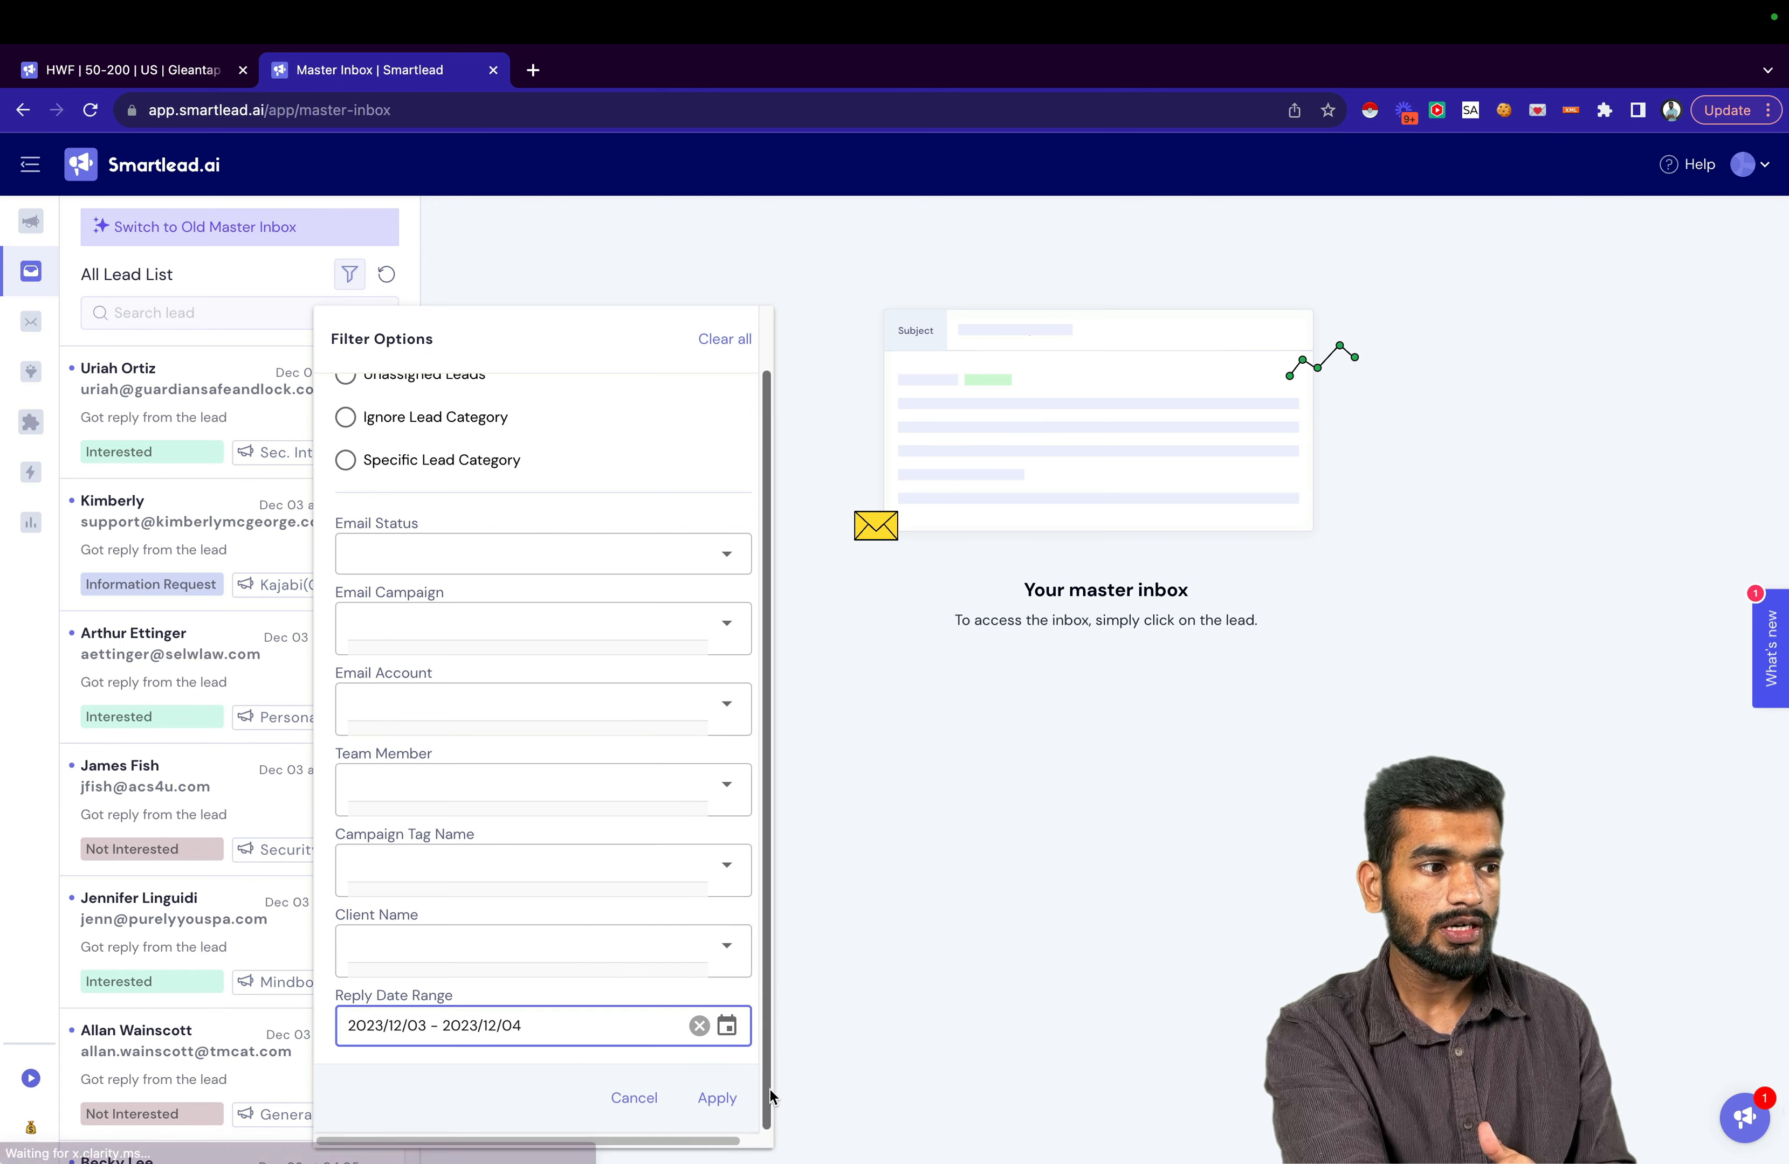
{"action": "left_click", "coordinate": [724, 1096]}
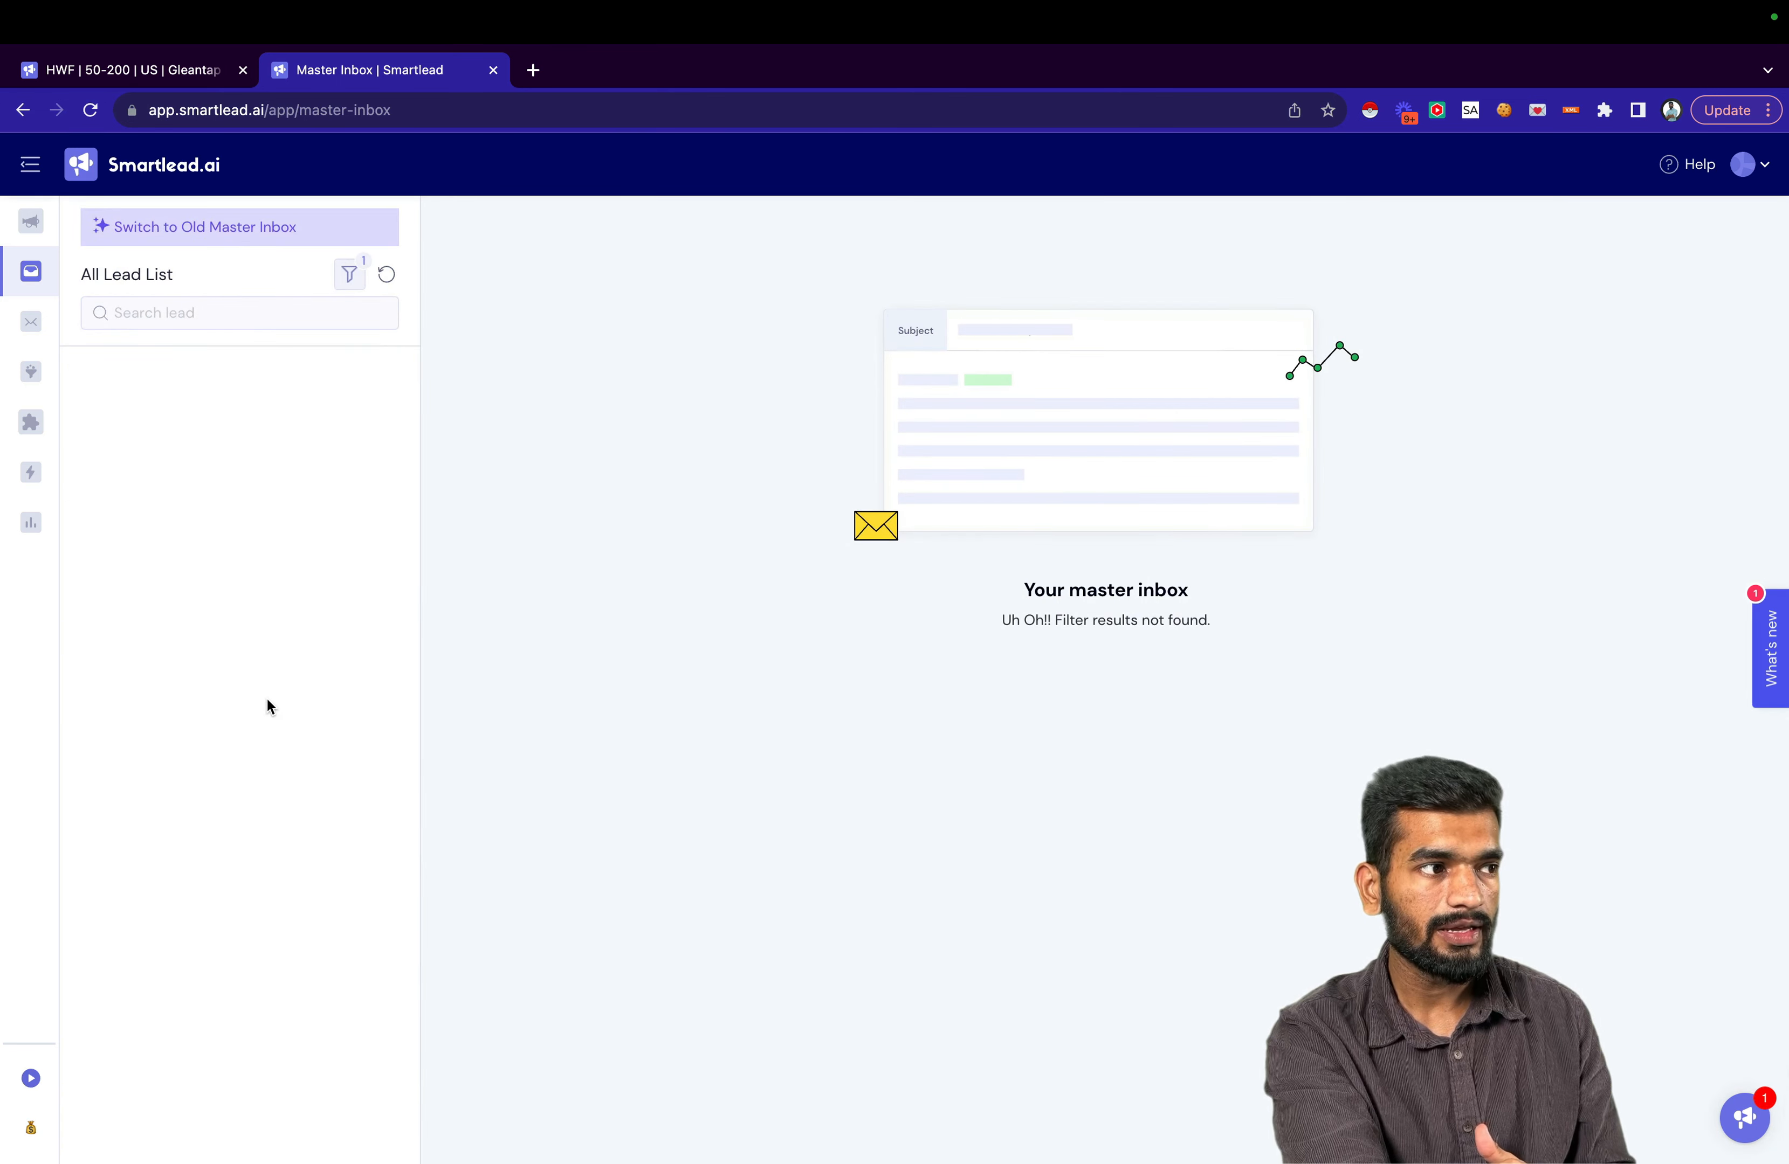
{"action": "left_click", "coordinate": [352, 281]}
{"action": "left_click", "coordinate": [707, 343]}
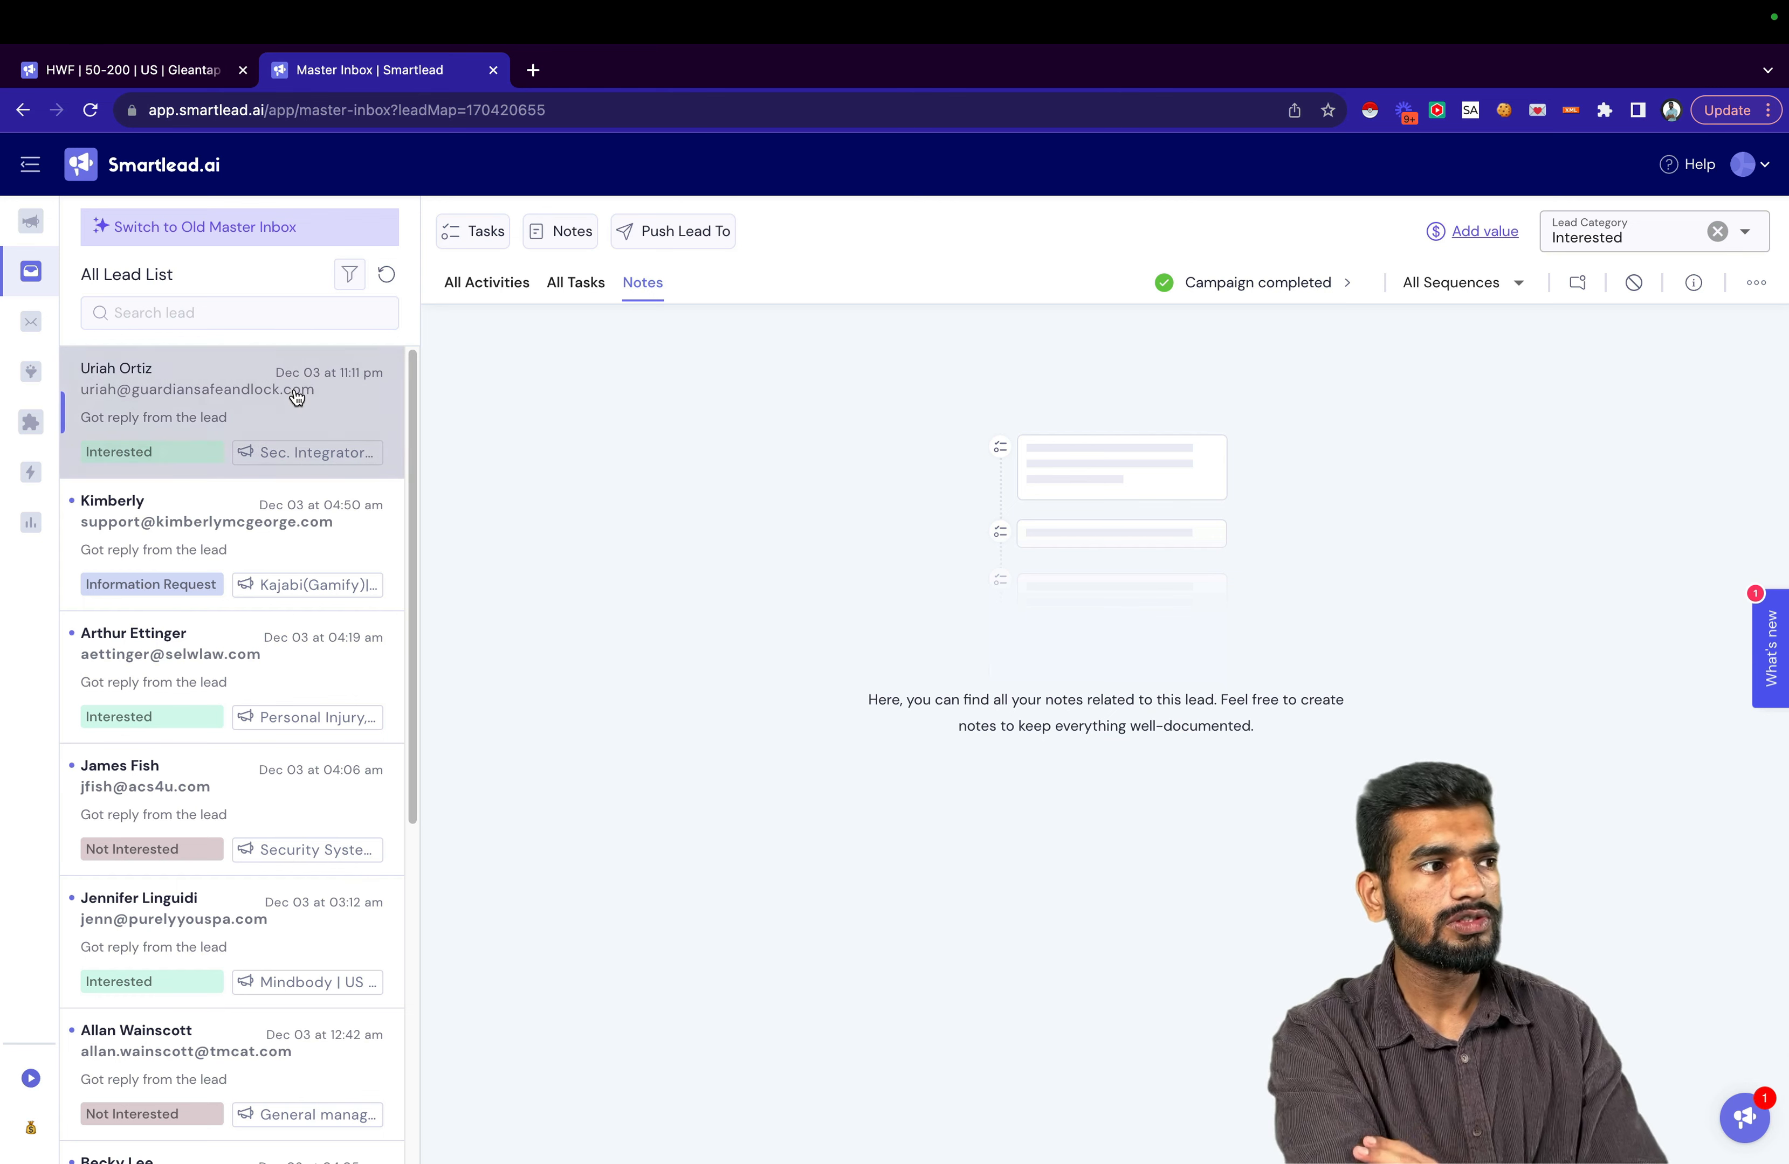
Examine the add-task form for the first inbox lead and the categories that can be assigned to that lead.
{"action": "left_click", "coordinate": [476, 233]}
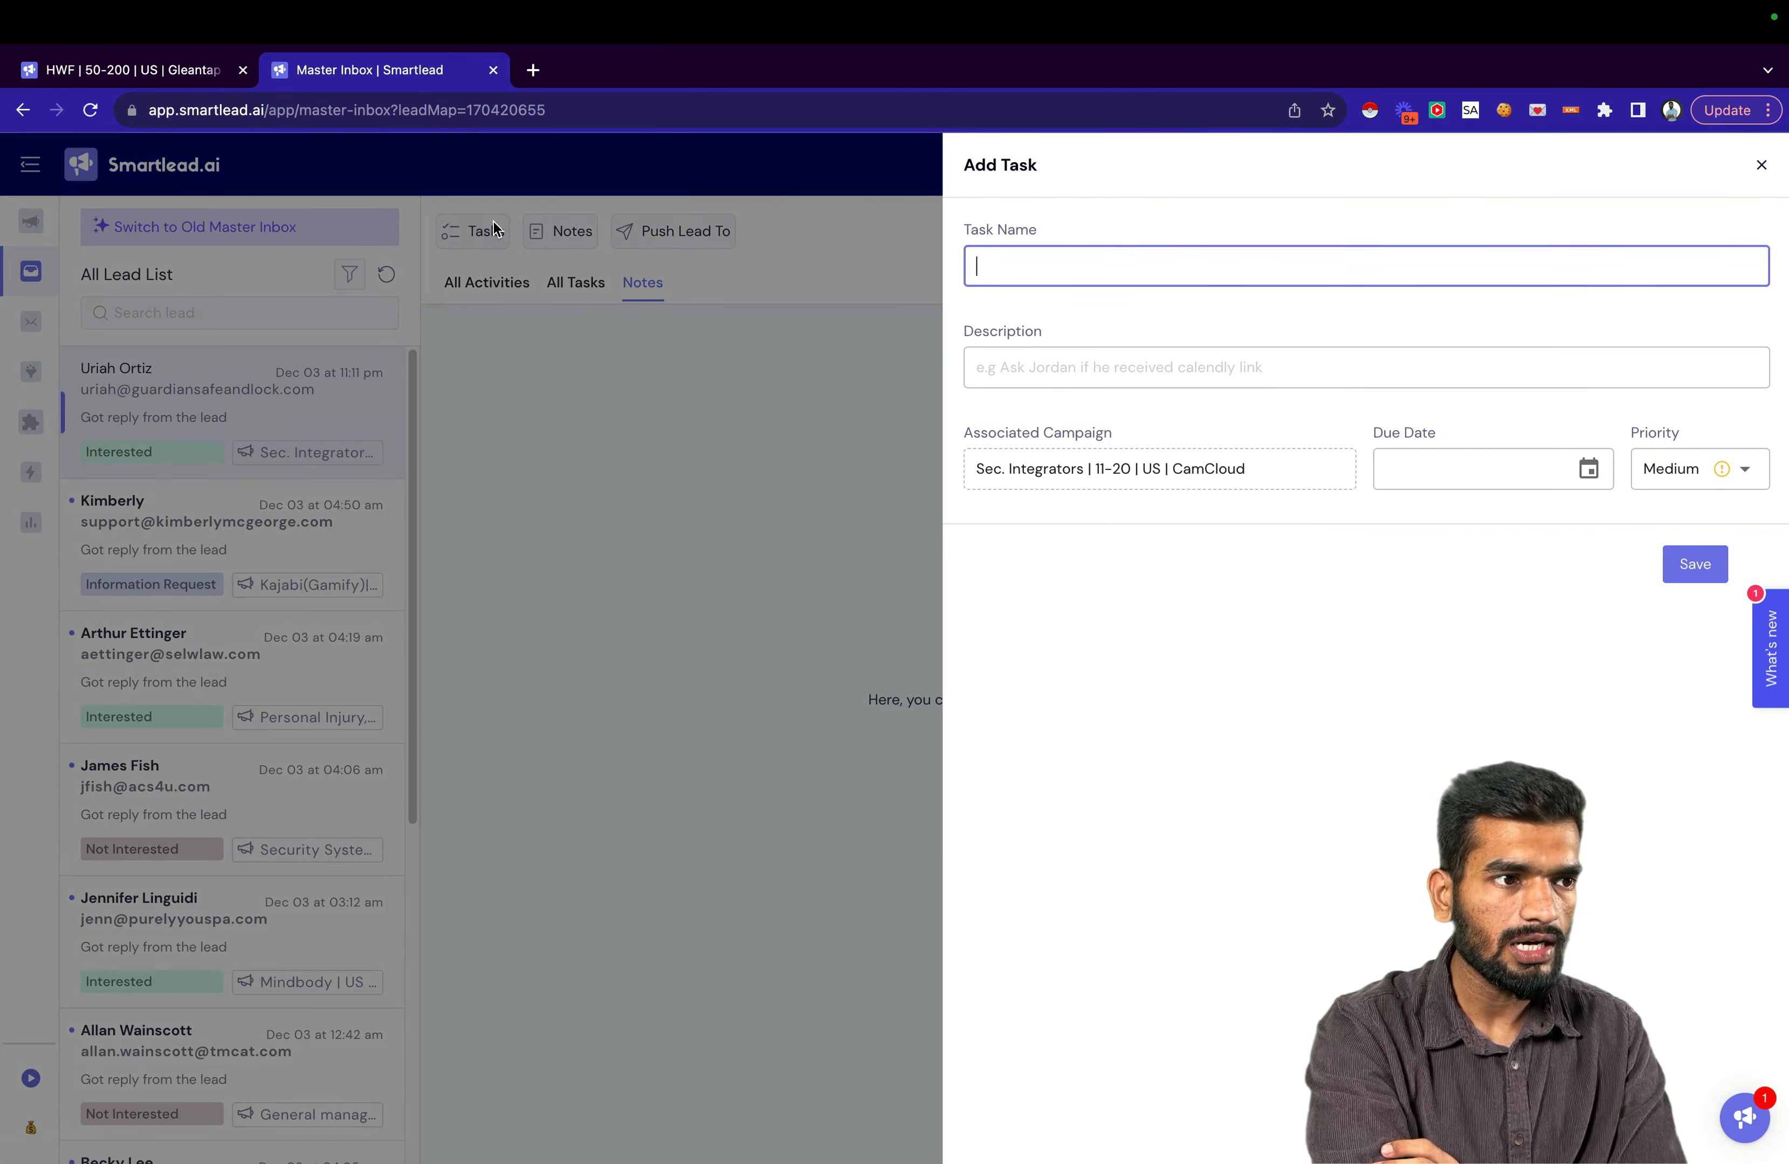
{"action": "left_click", "coordinate": [1033, 366]}
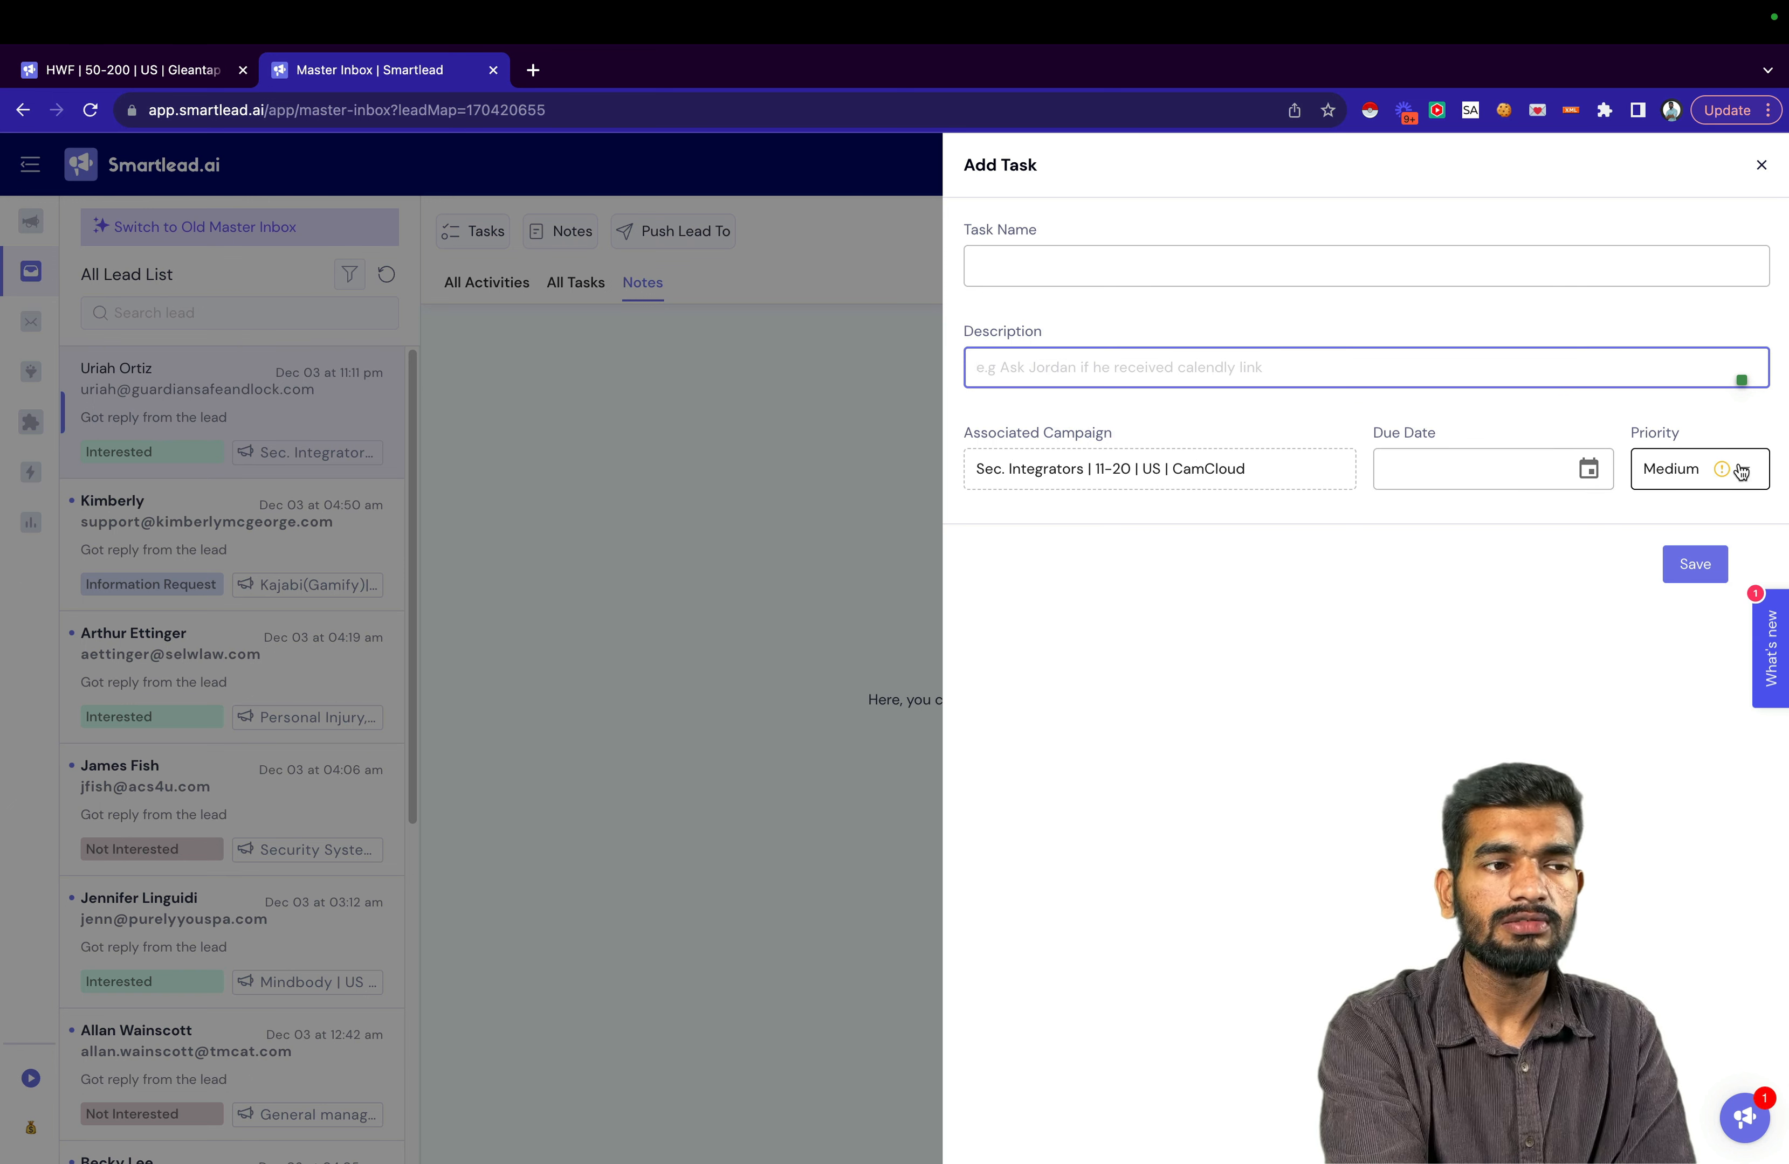
{"action": "left_click", "coordinate": [672, 548]}
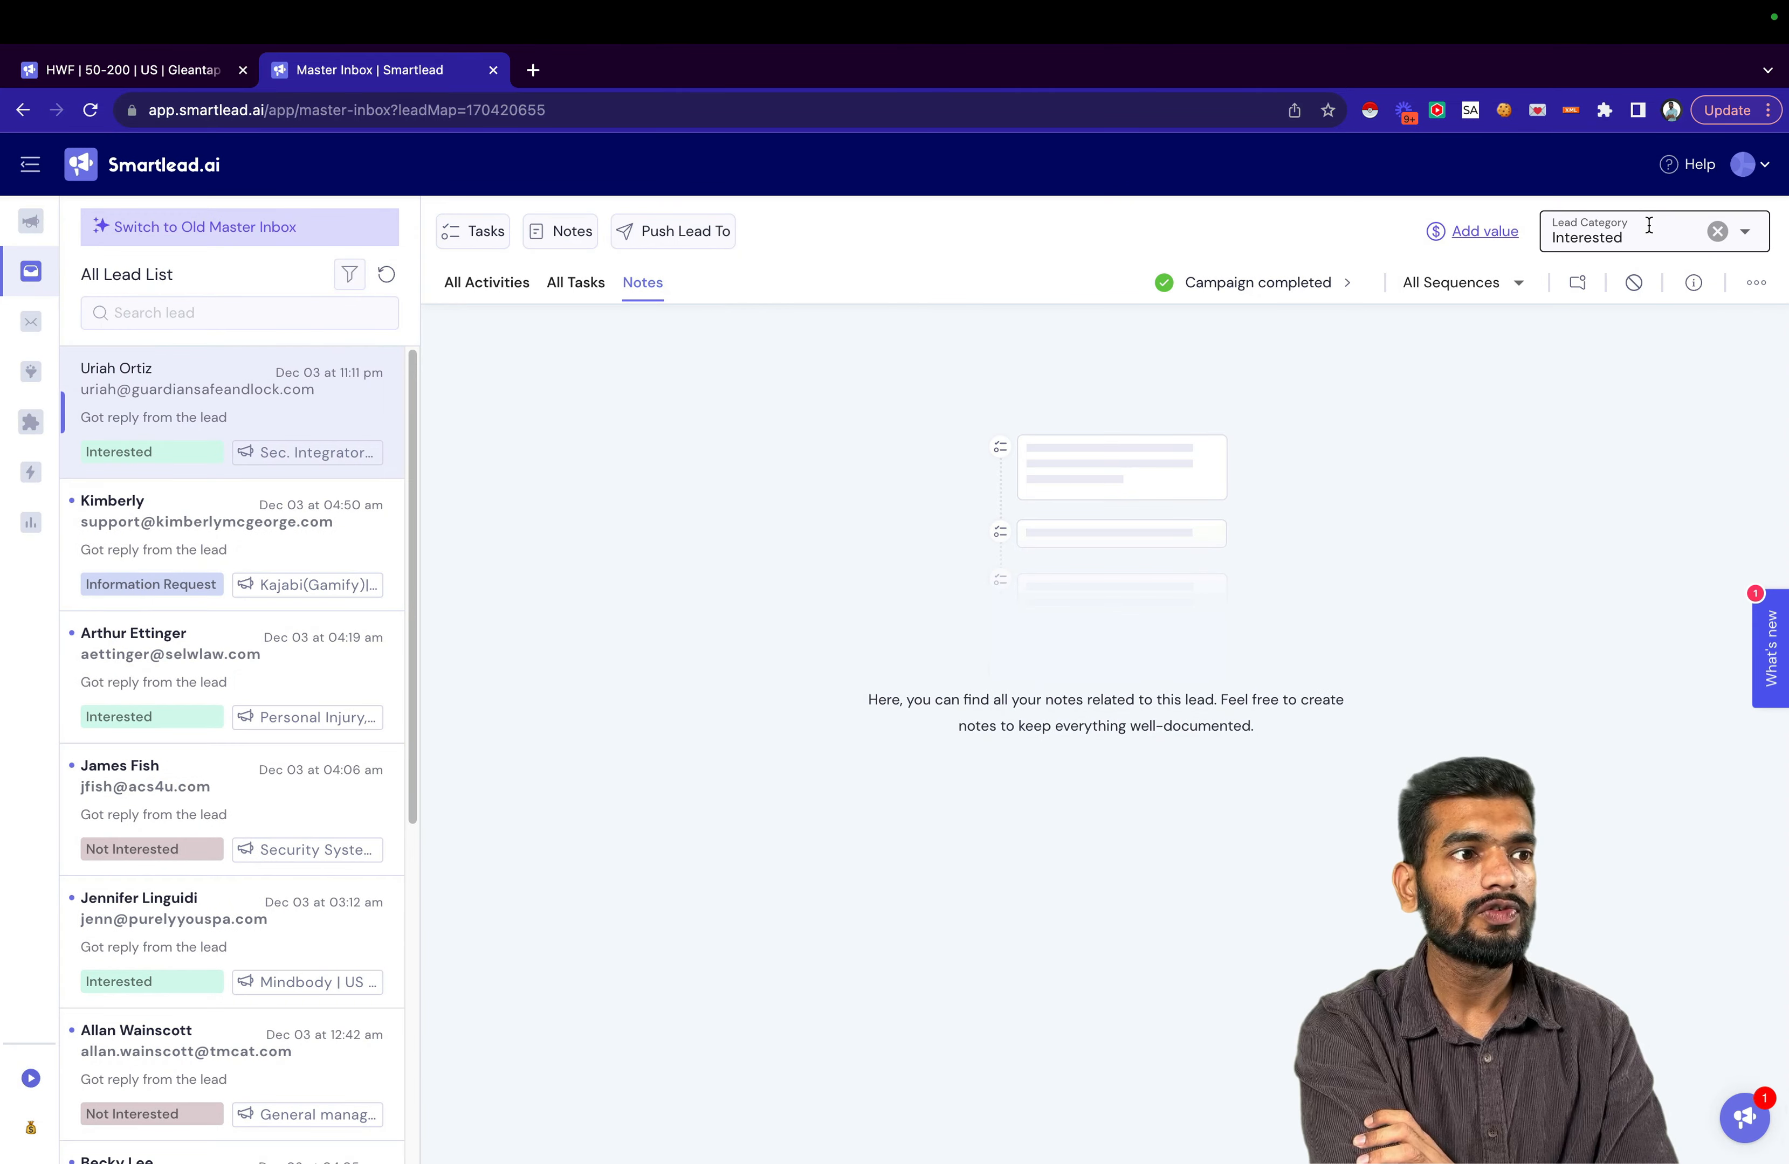
{"action": "left_click", "coordinate": [1626, 237]}
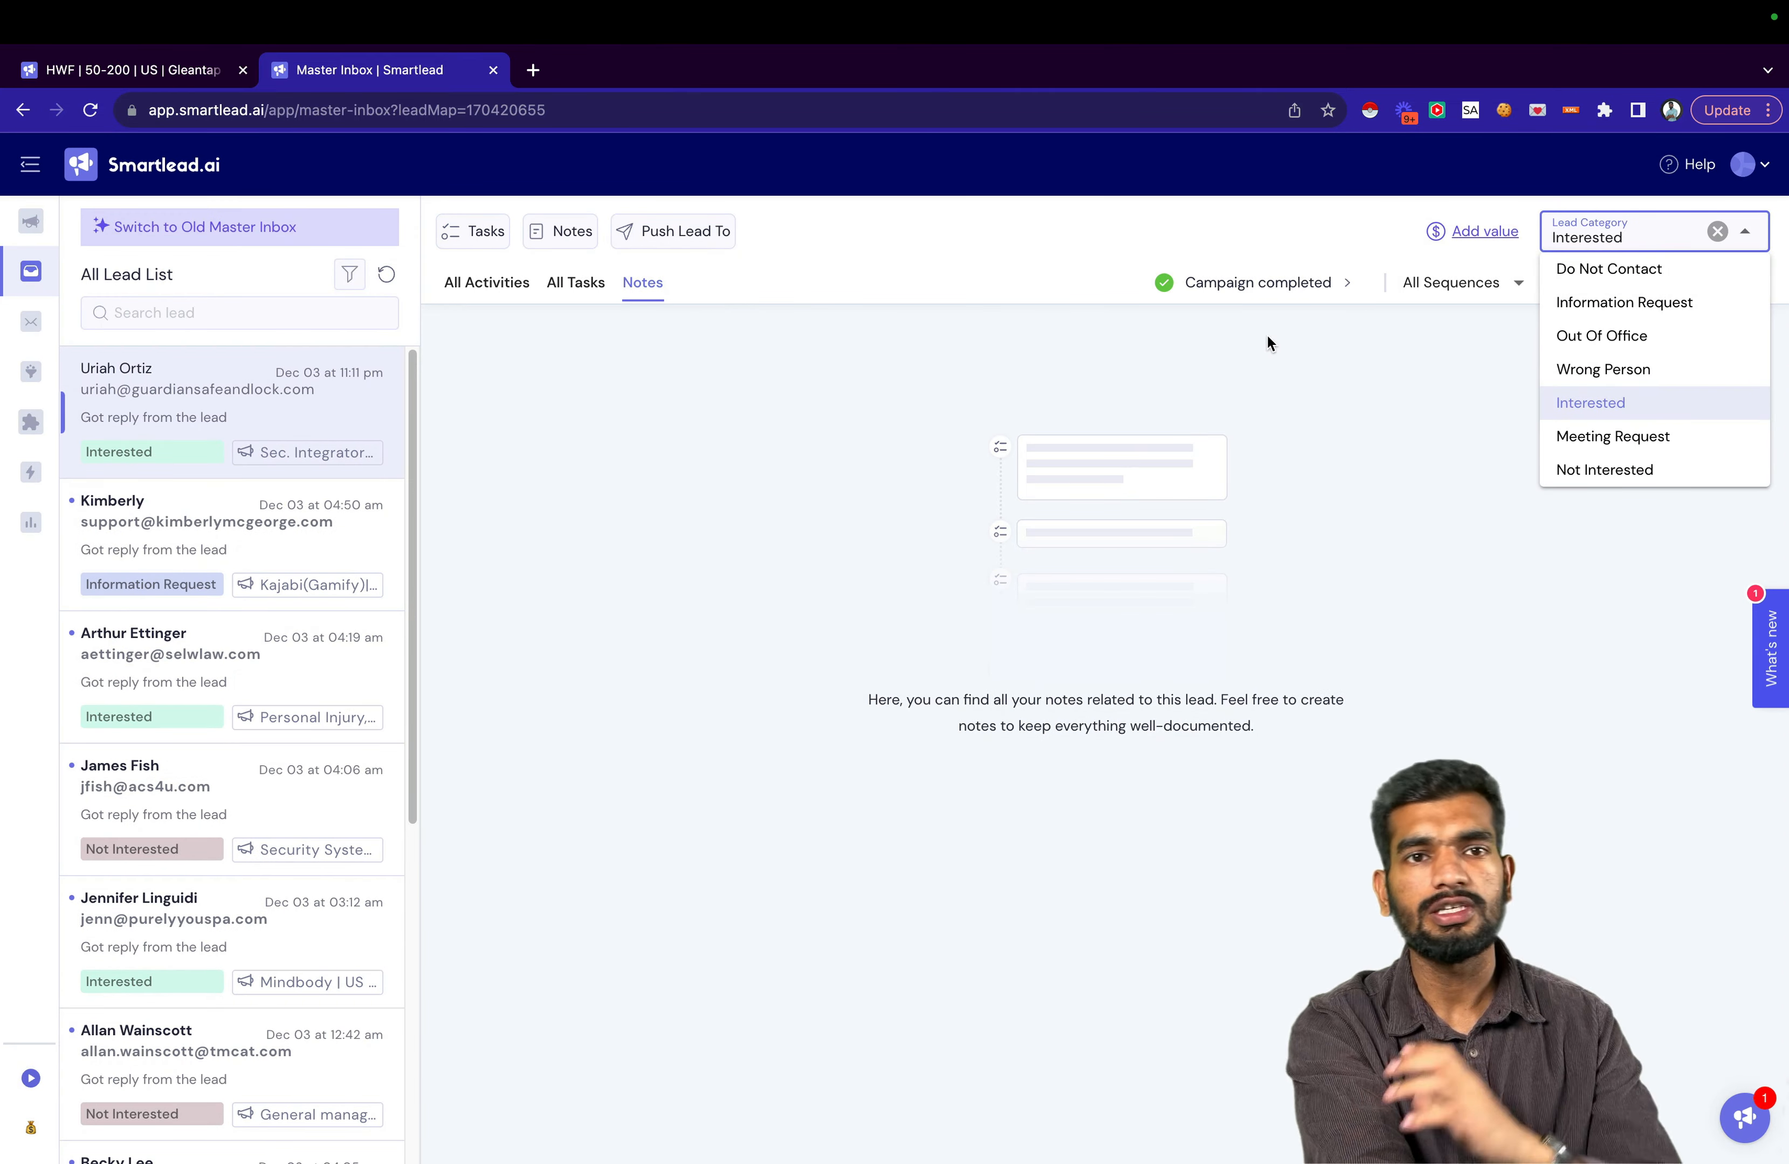
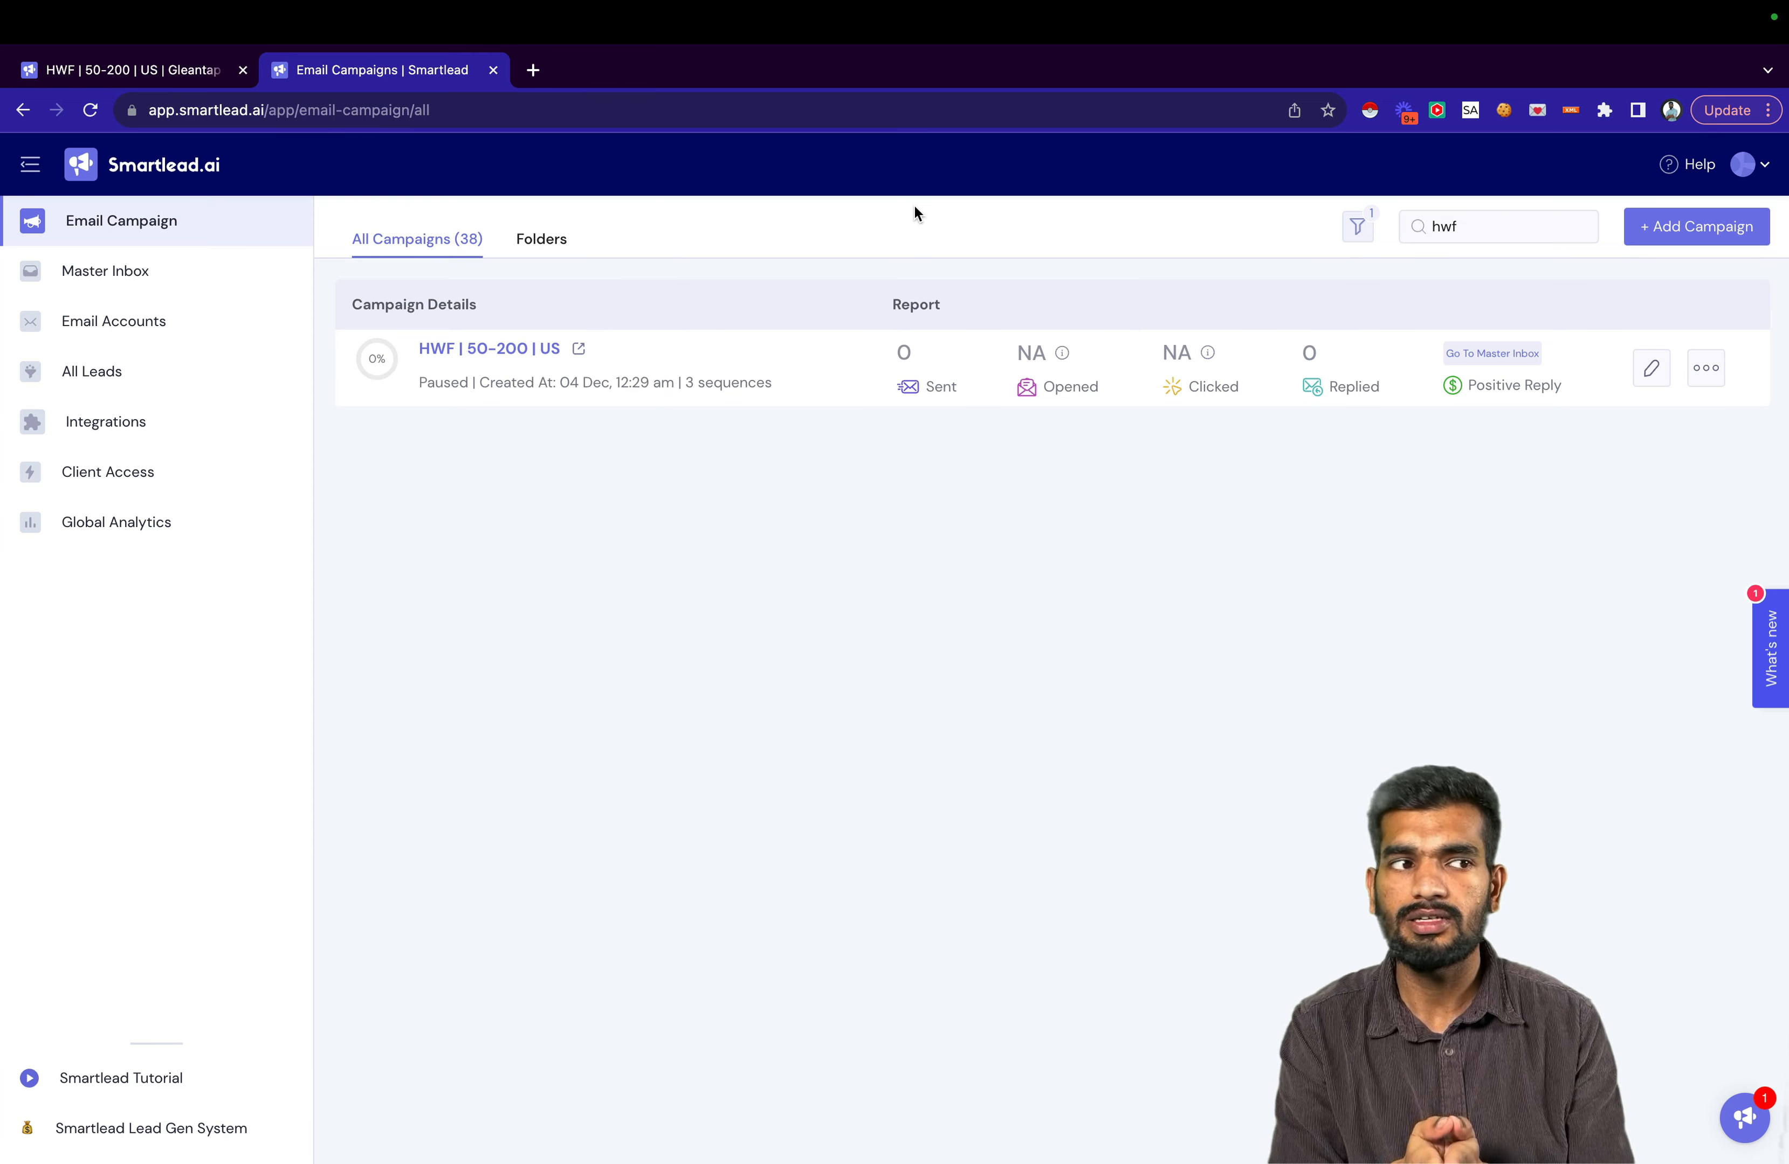
Open the HWF | 50-200 | US campaign and start a new subsequence for it.
{"action": "left_click", "coordinate": [524, 374]}
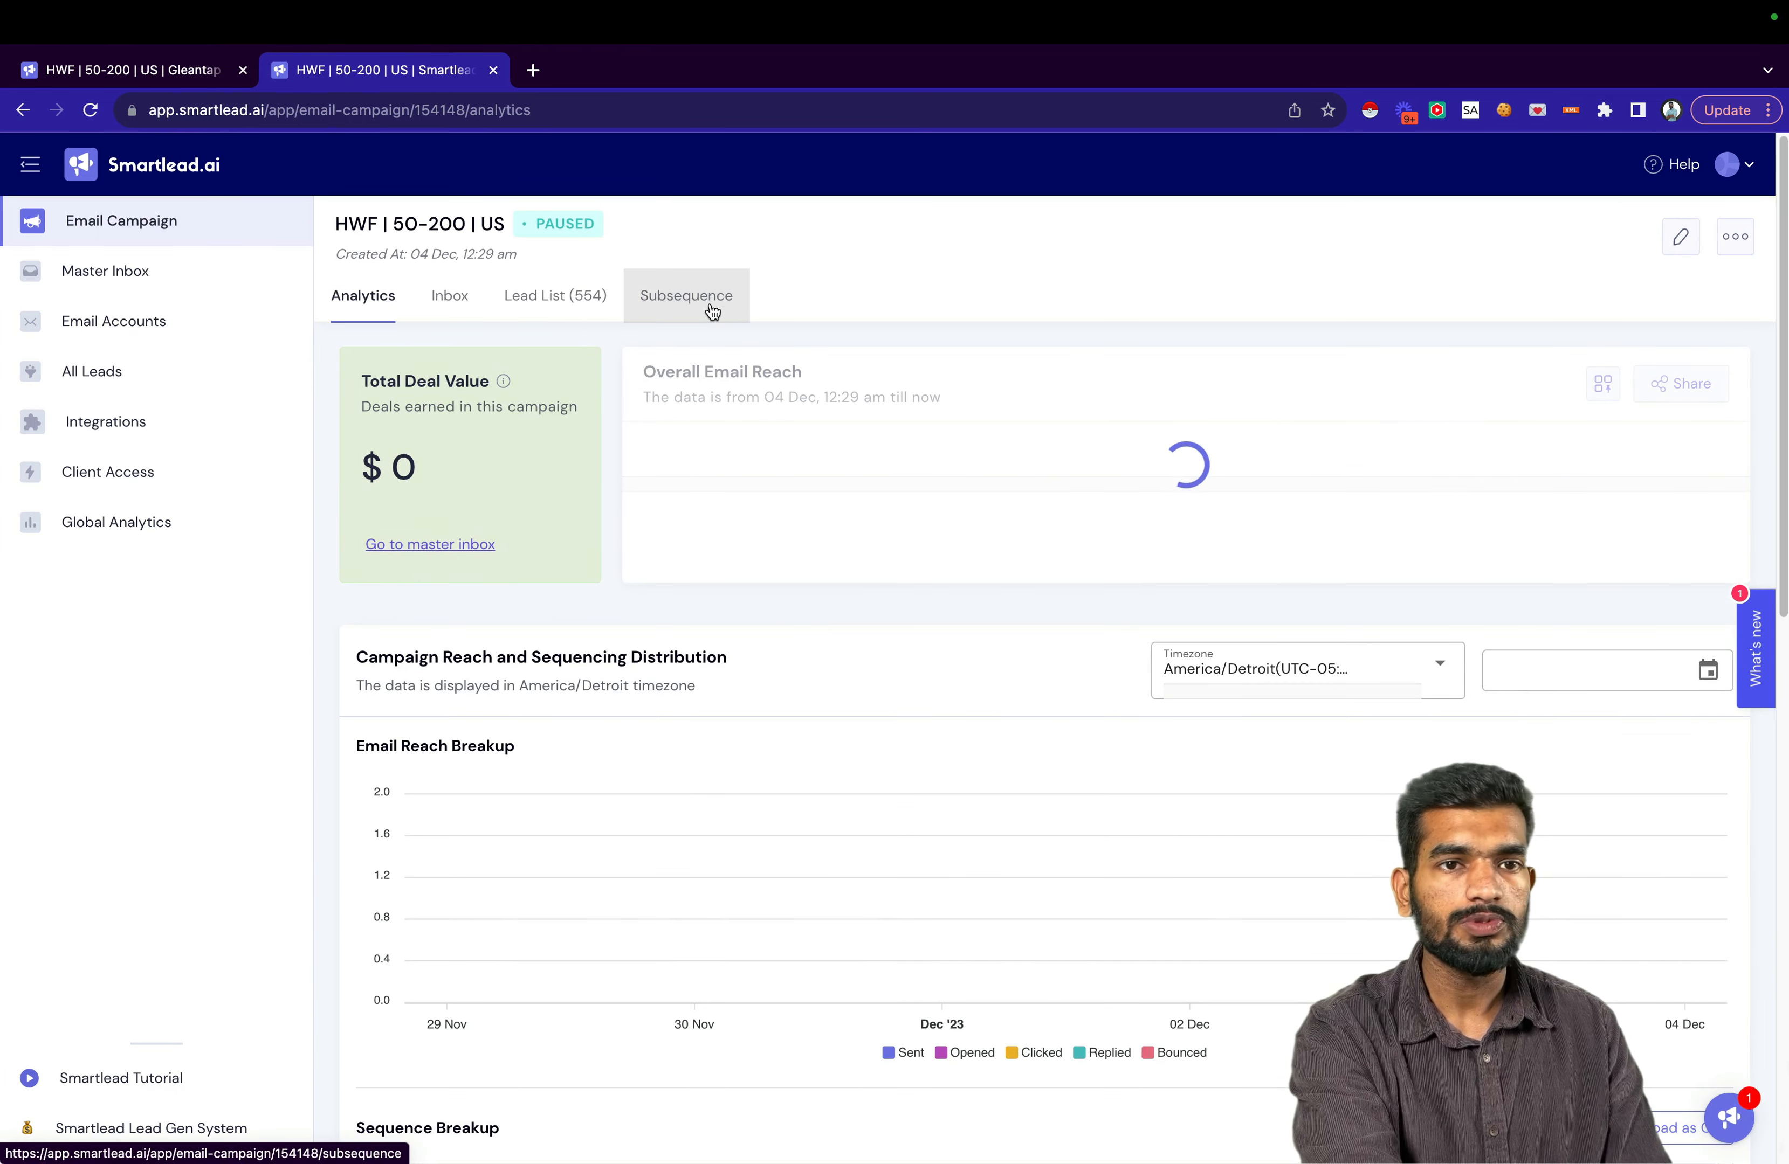
{"action": "left_click", "coordinate": [710, 312]}
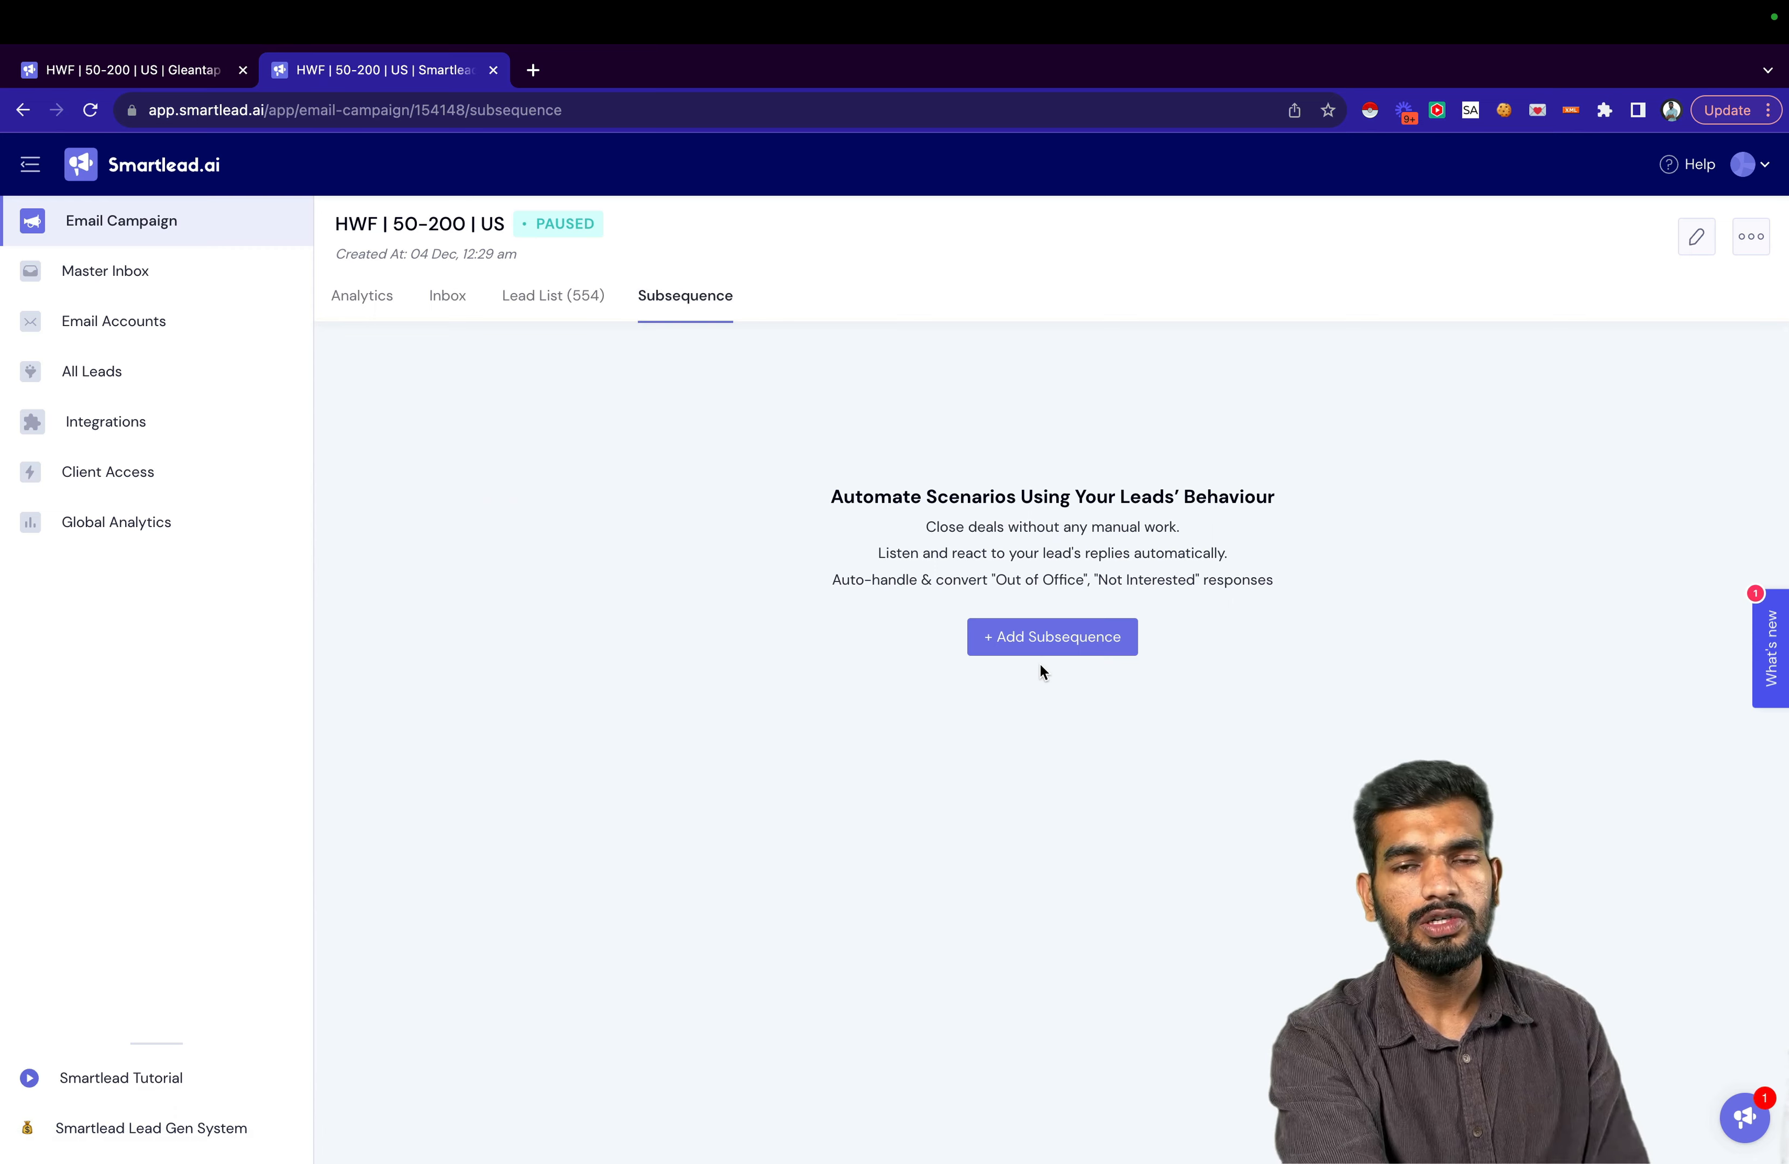
{"action": "left_click", "coordinate": [1040, 640]}
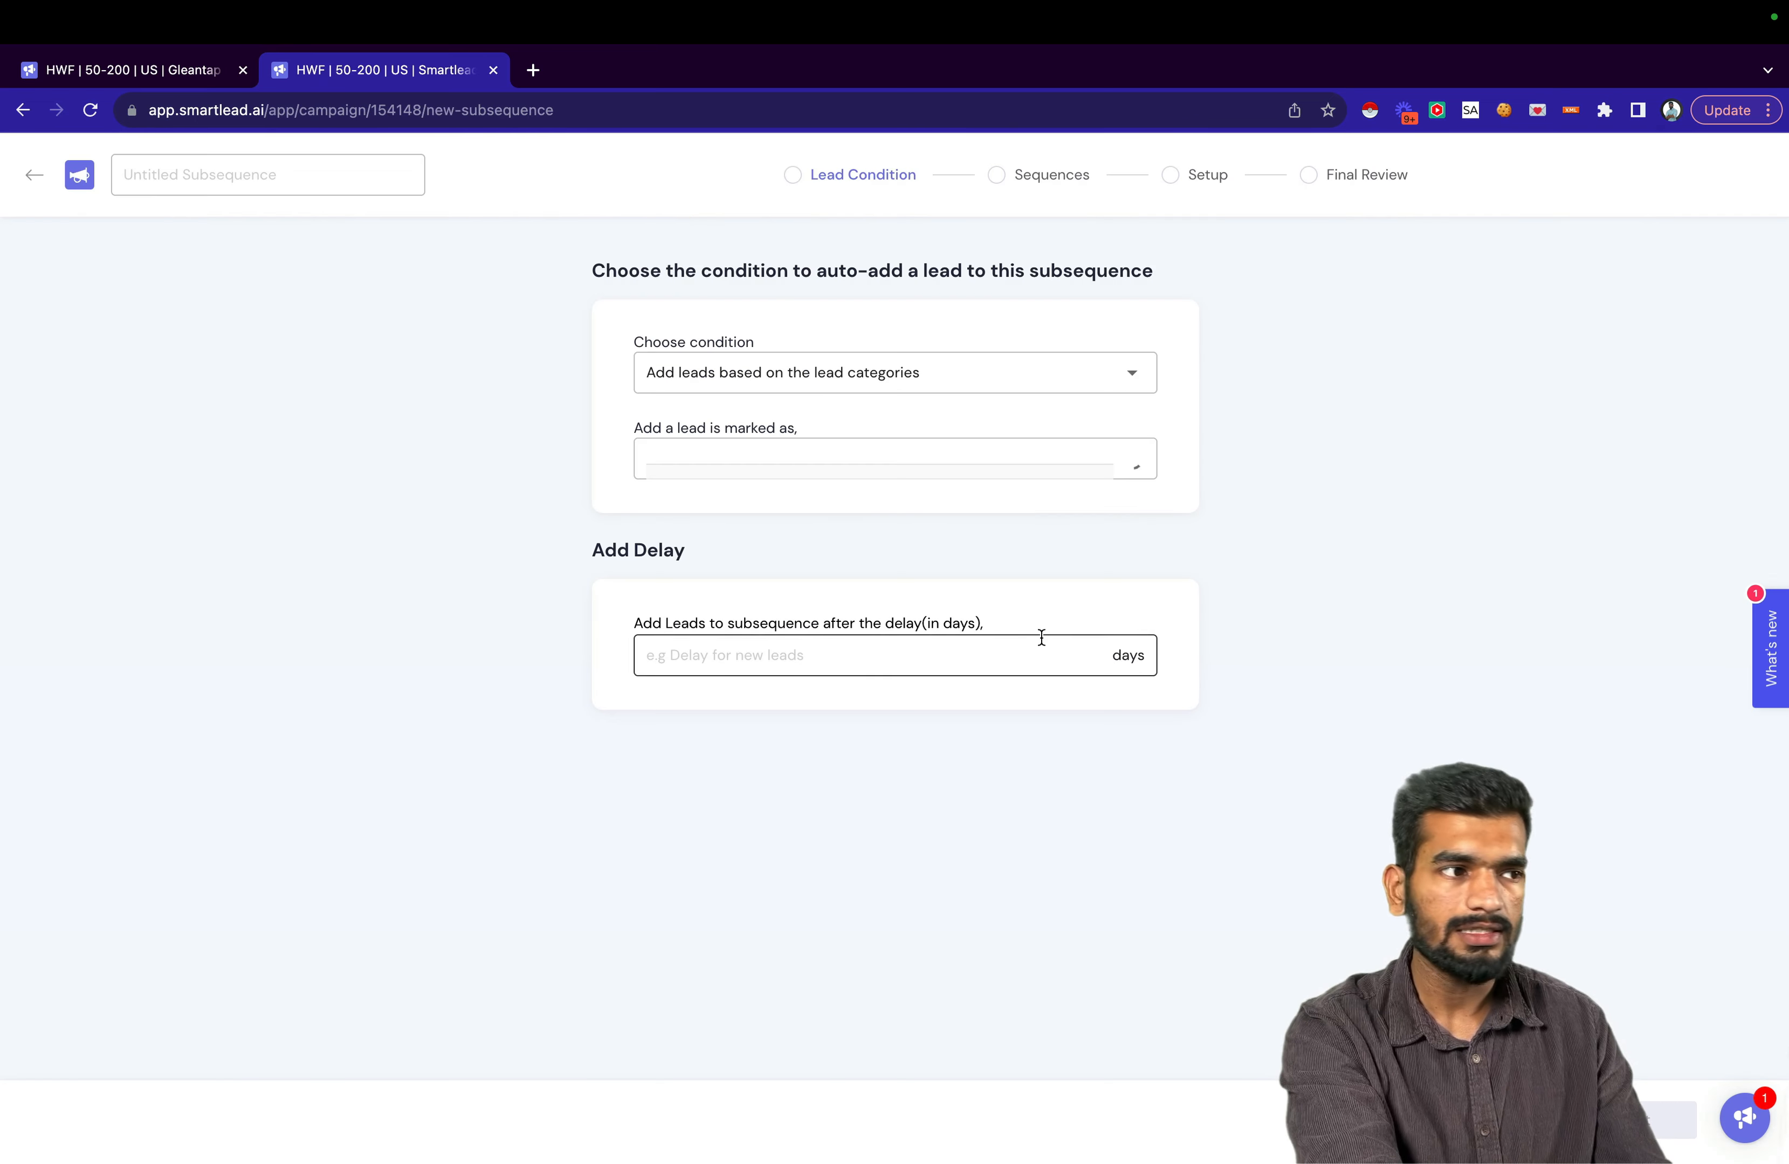
Set the lead condition to add leads by category when marked Interested, with a delay of 0 days, and continue to Sequences.
{"action": "left_click", "coordinate": [768, 386]}
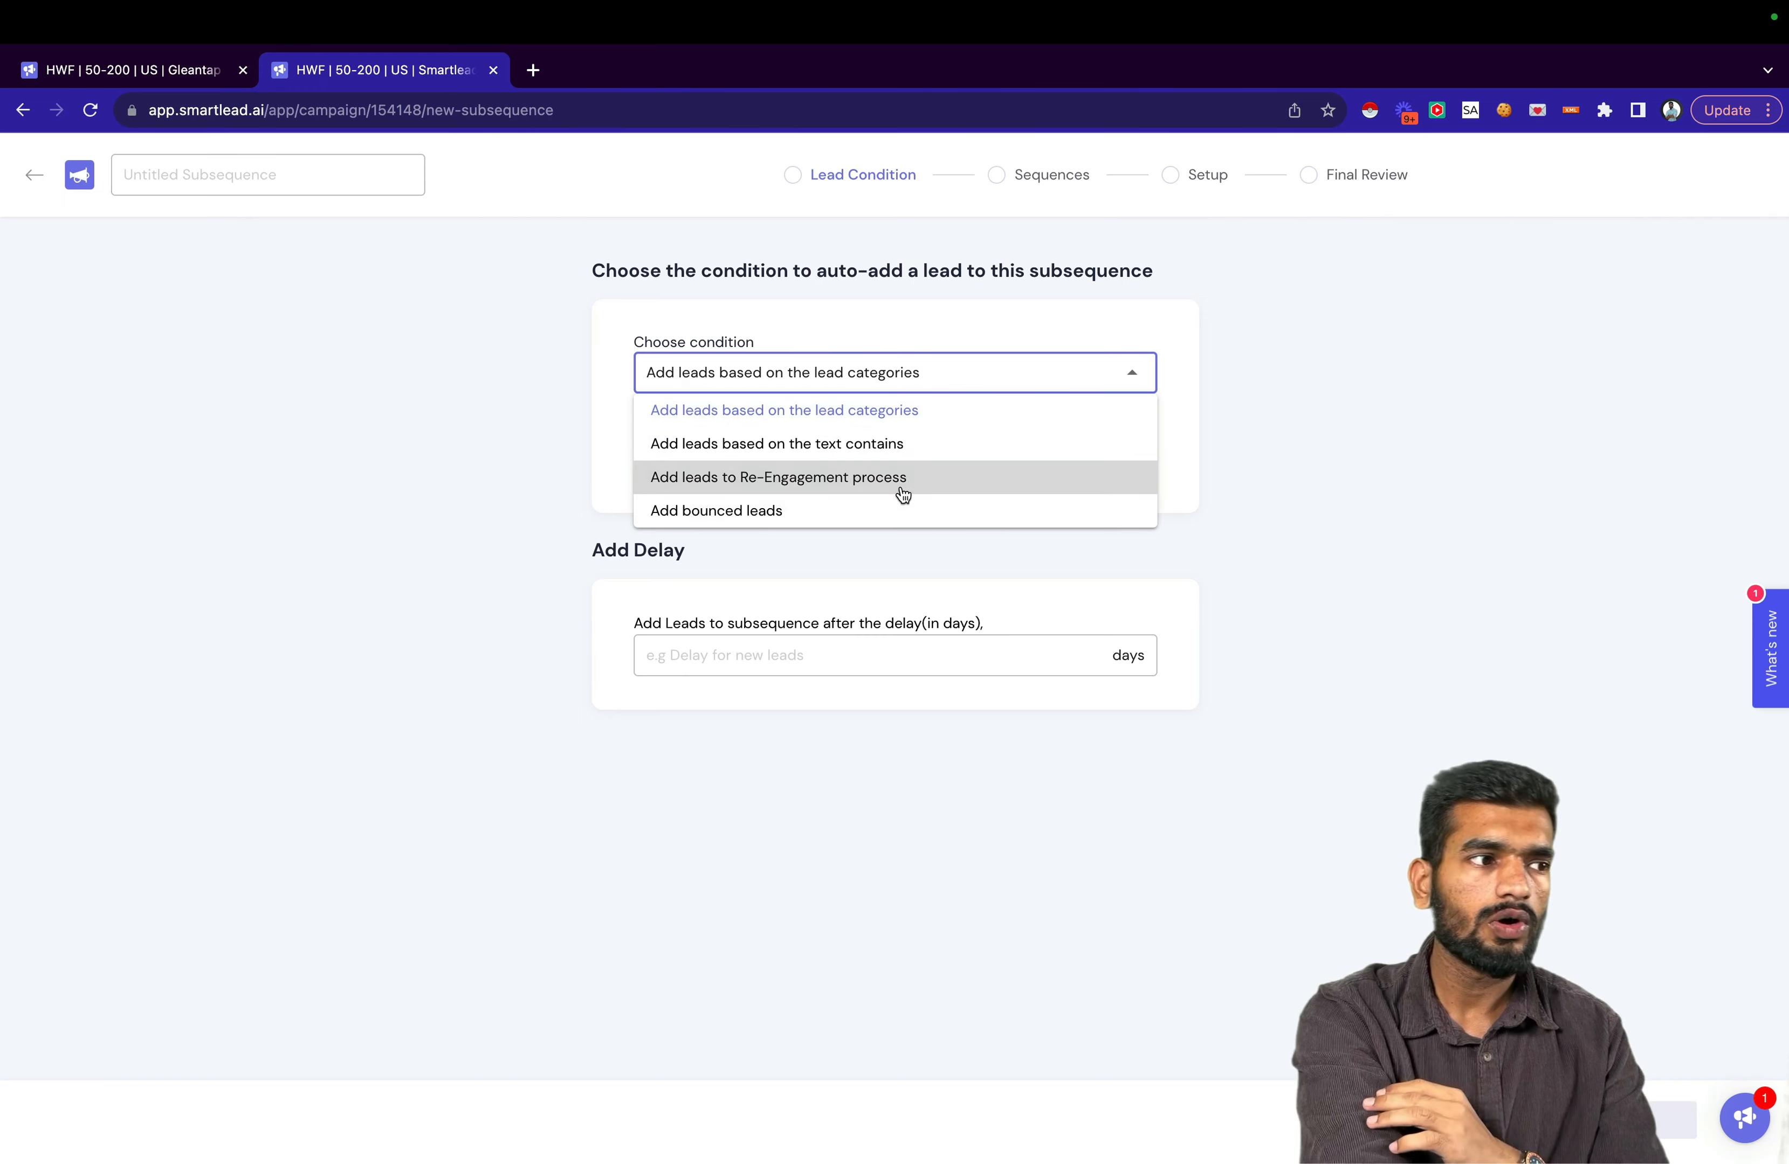
{"action": "left_click", "coordinate": [460, 504]}
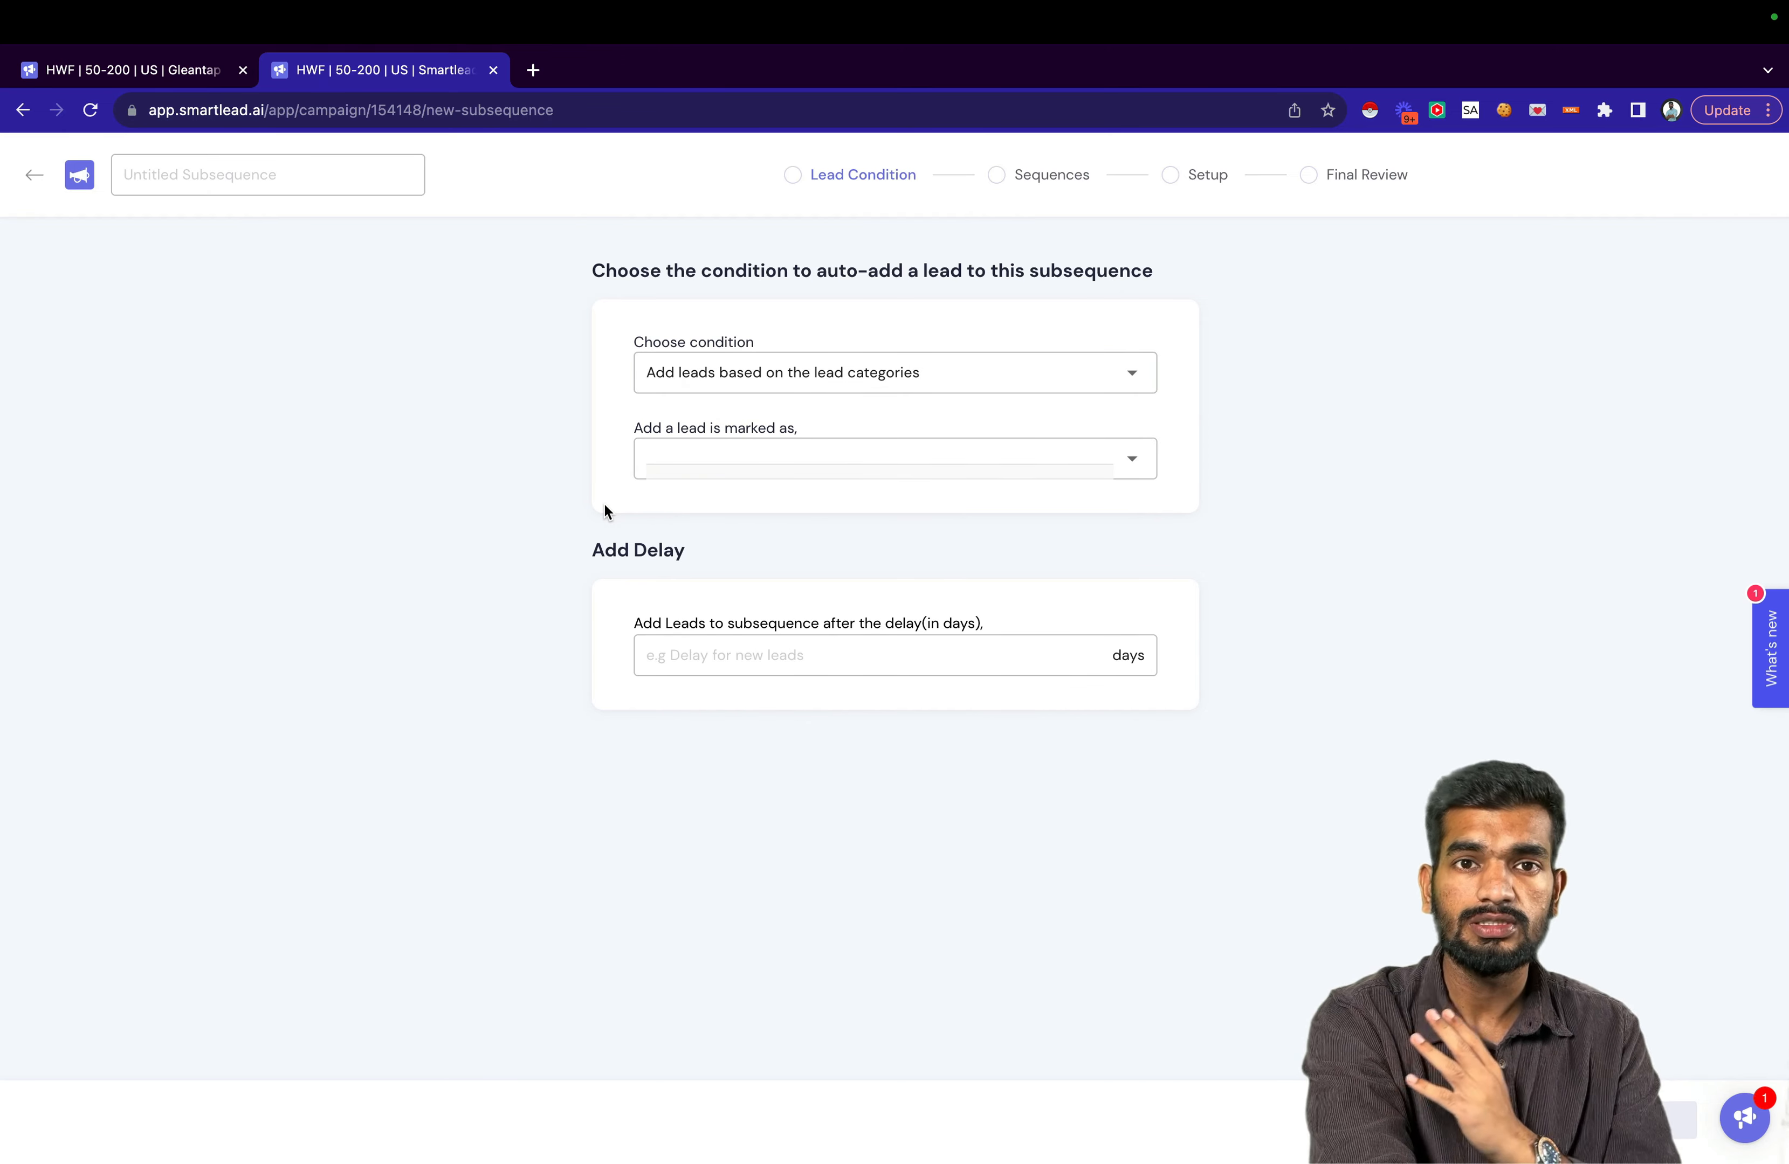
{"action": "left_click", "coordinate": [772, 390]}
{"action": "left_click", "coordinate": [526, 404]}
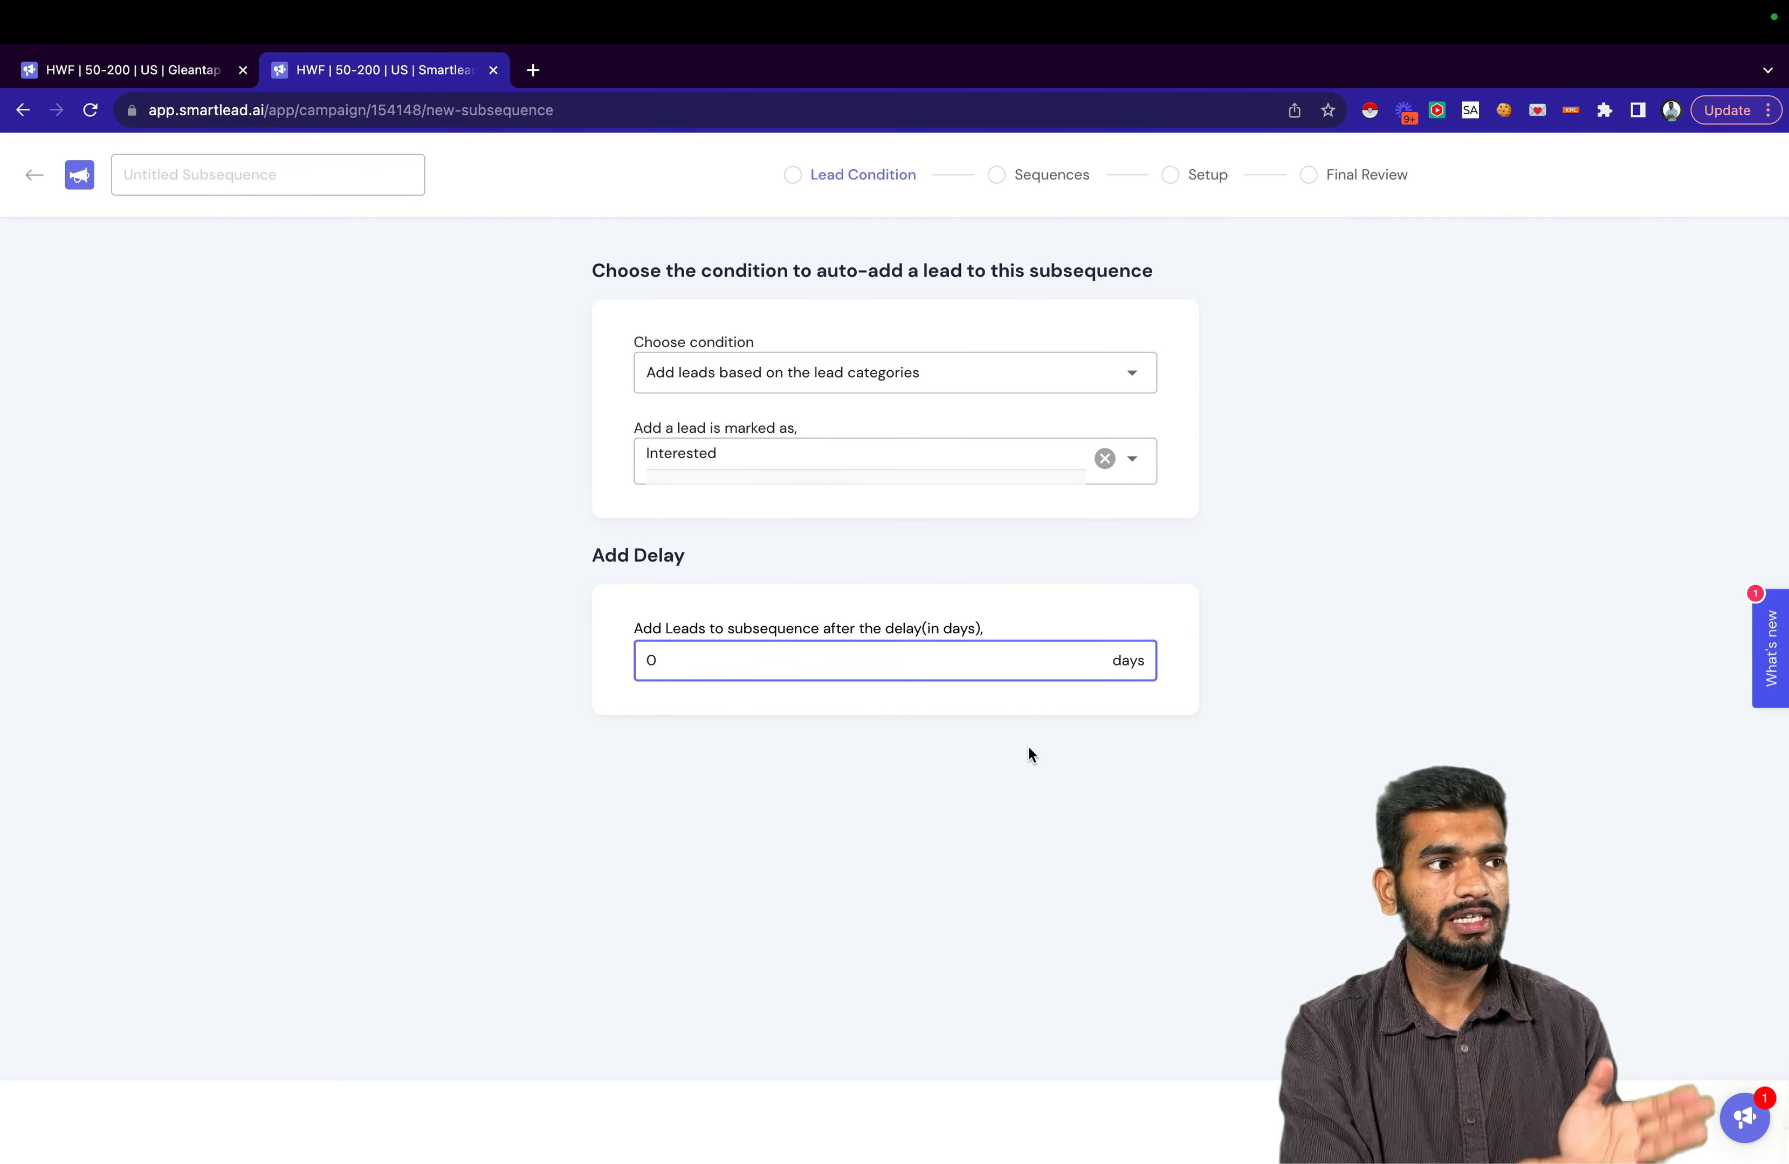
{"action": "left_click", "coordinate": [1086, 861]}
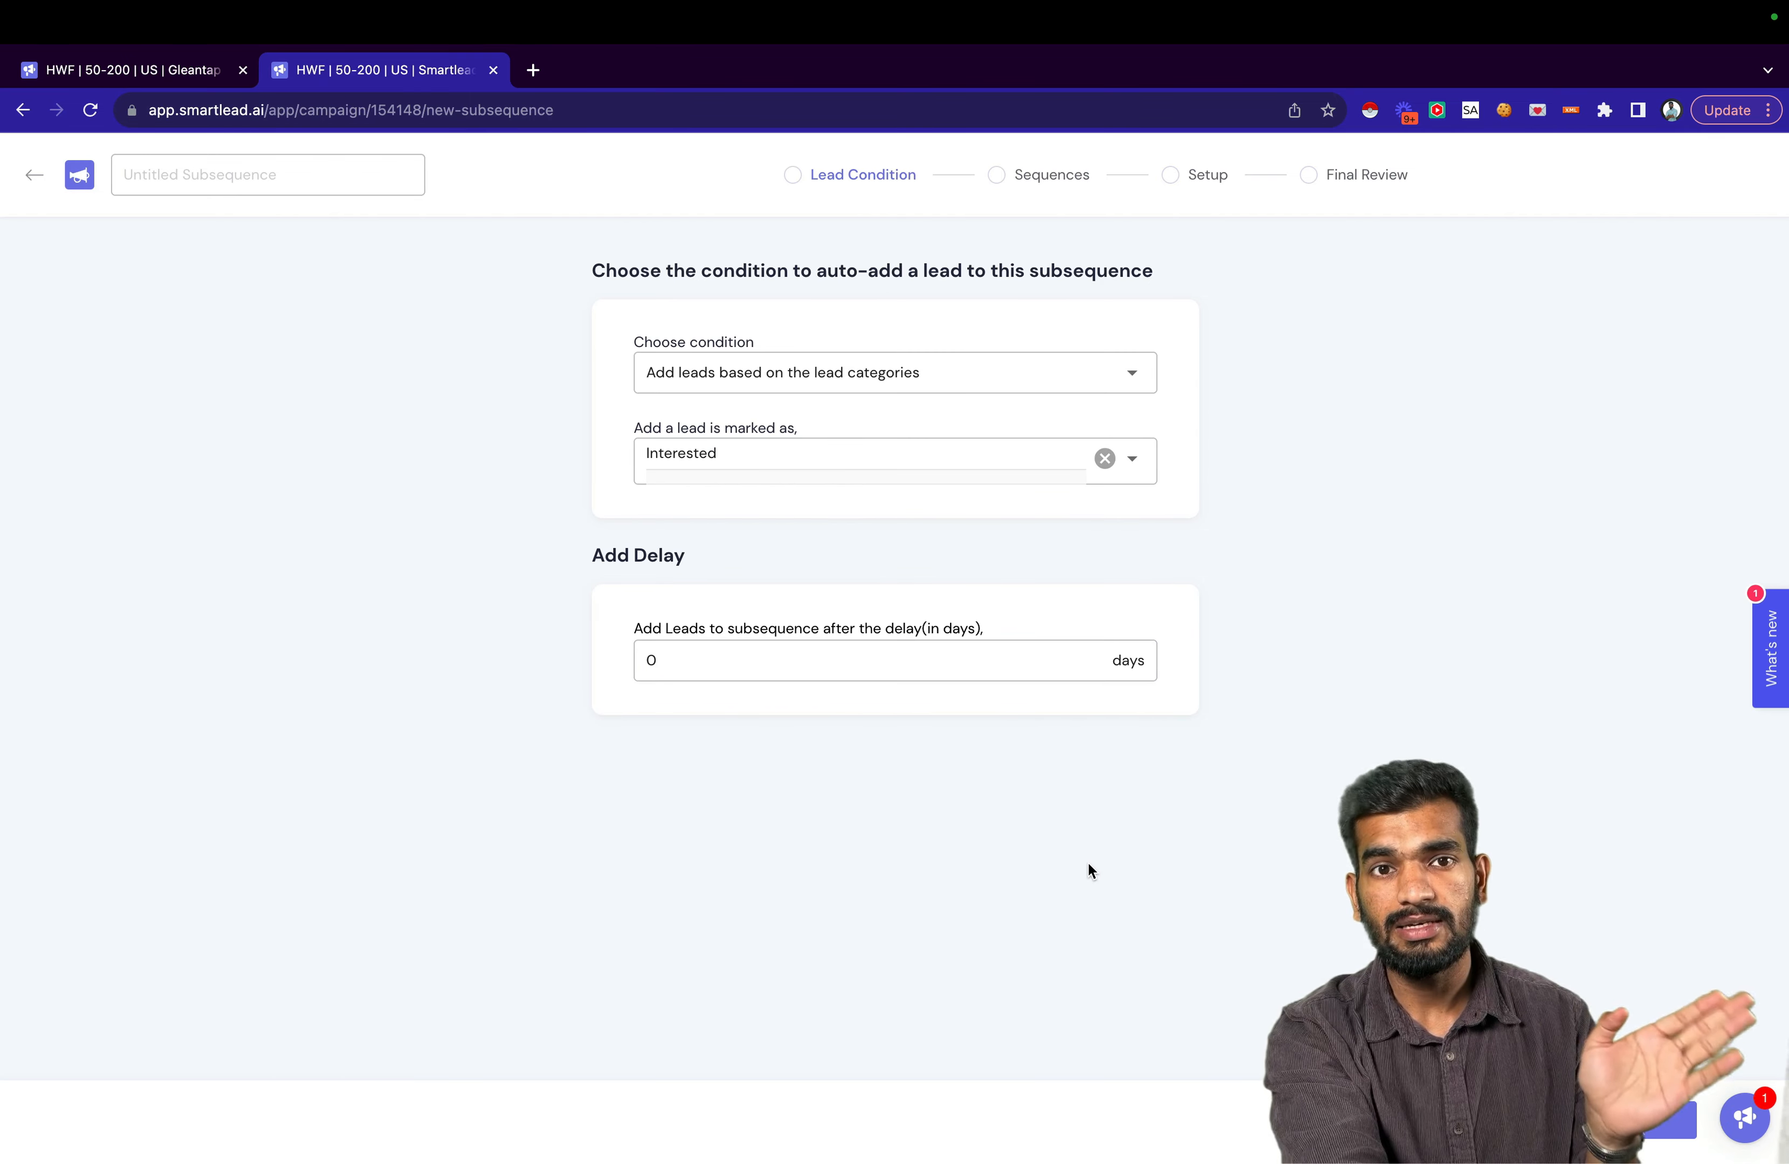
{"action": "left_click", "coordinate": [1656, 1119]}
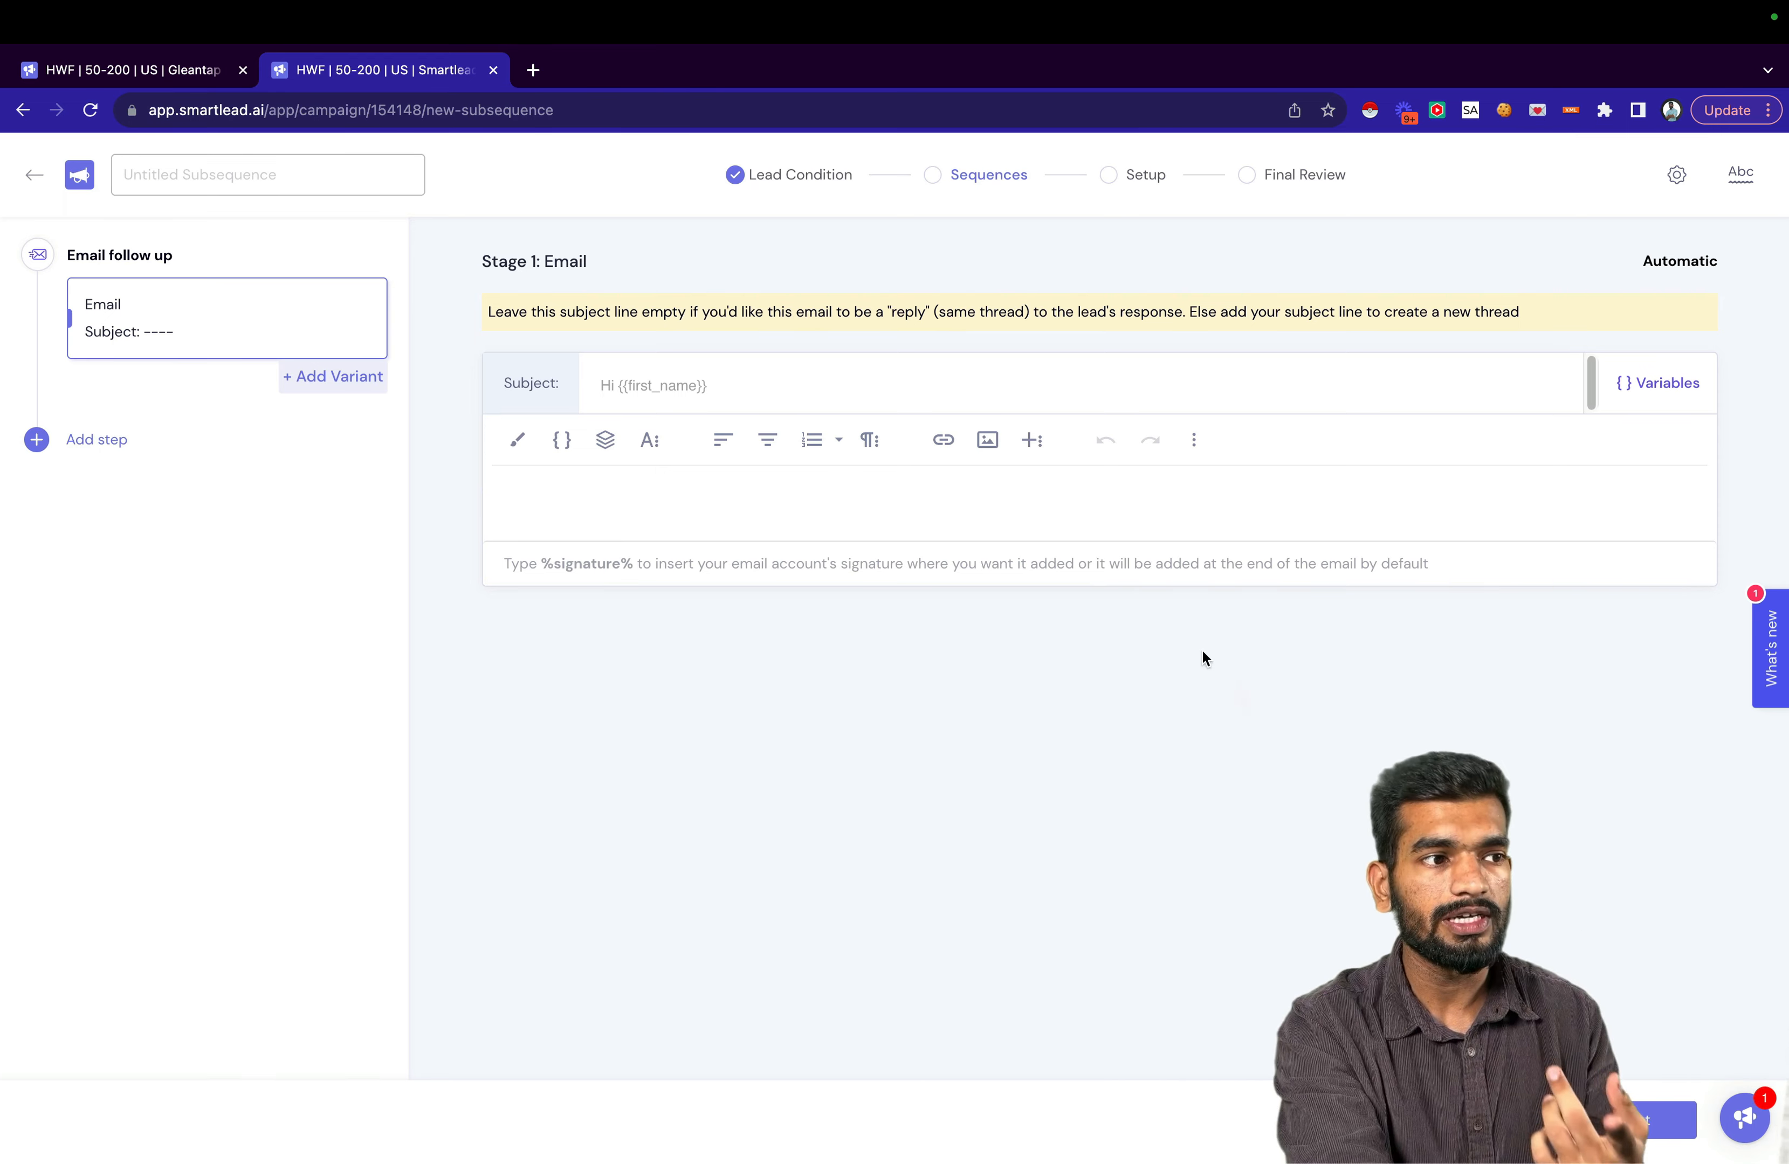
Write in the first email "would you be open to talking more about it next week?" and invite the lead to pick a time through a Calendly link.
{"action": "left_click", "coordinate": [1090, 514]}
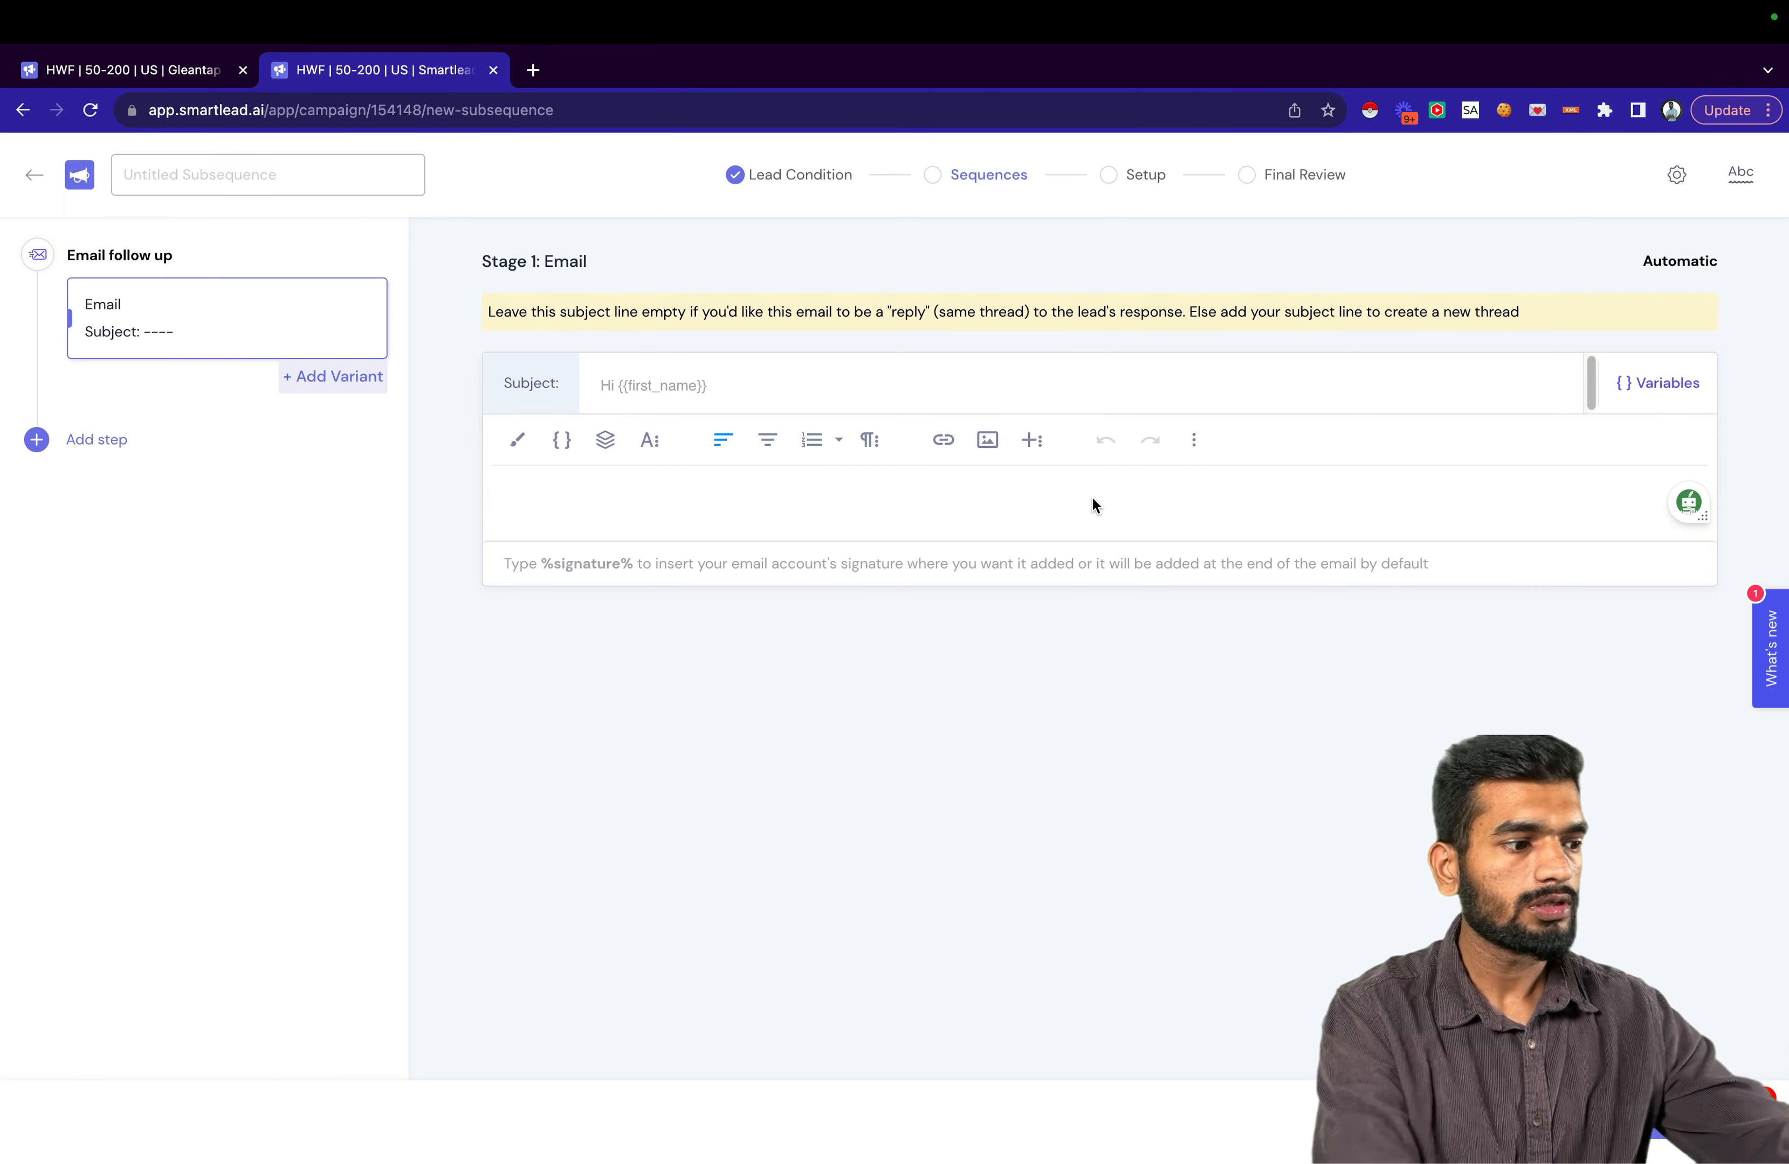
{"action": "type", "text": "Greatm would you be open to talking more about it next week?"}
{"action": "key", "text": "Return"}
{"action": "key", "text": "Return"}
{"action": "type", "text": "If so, please feel fre"}
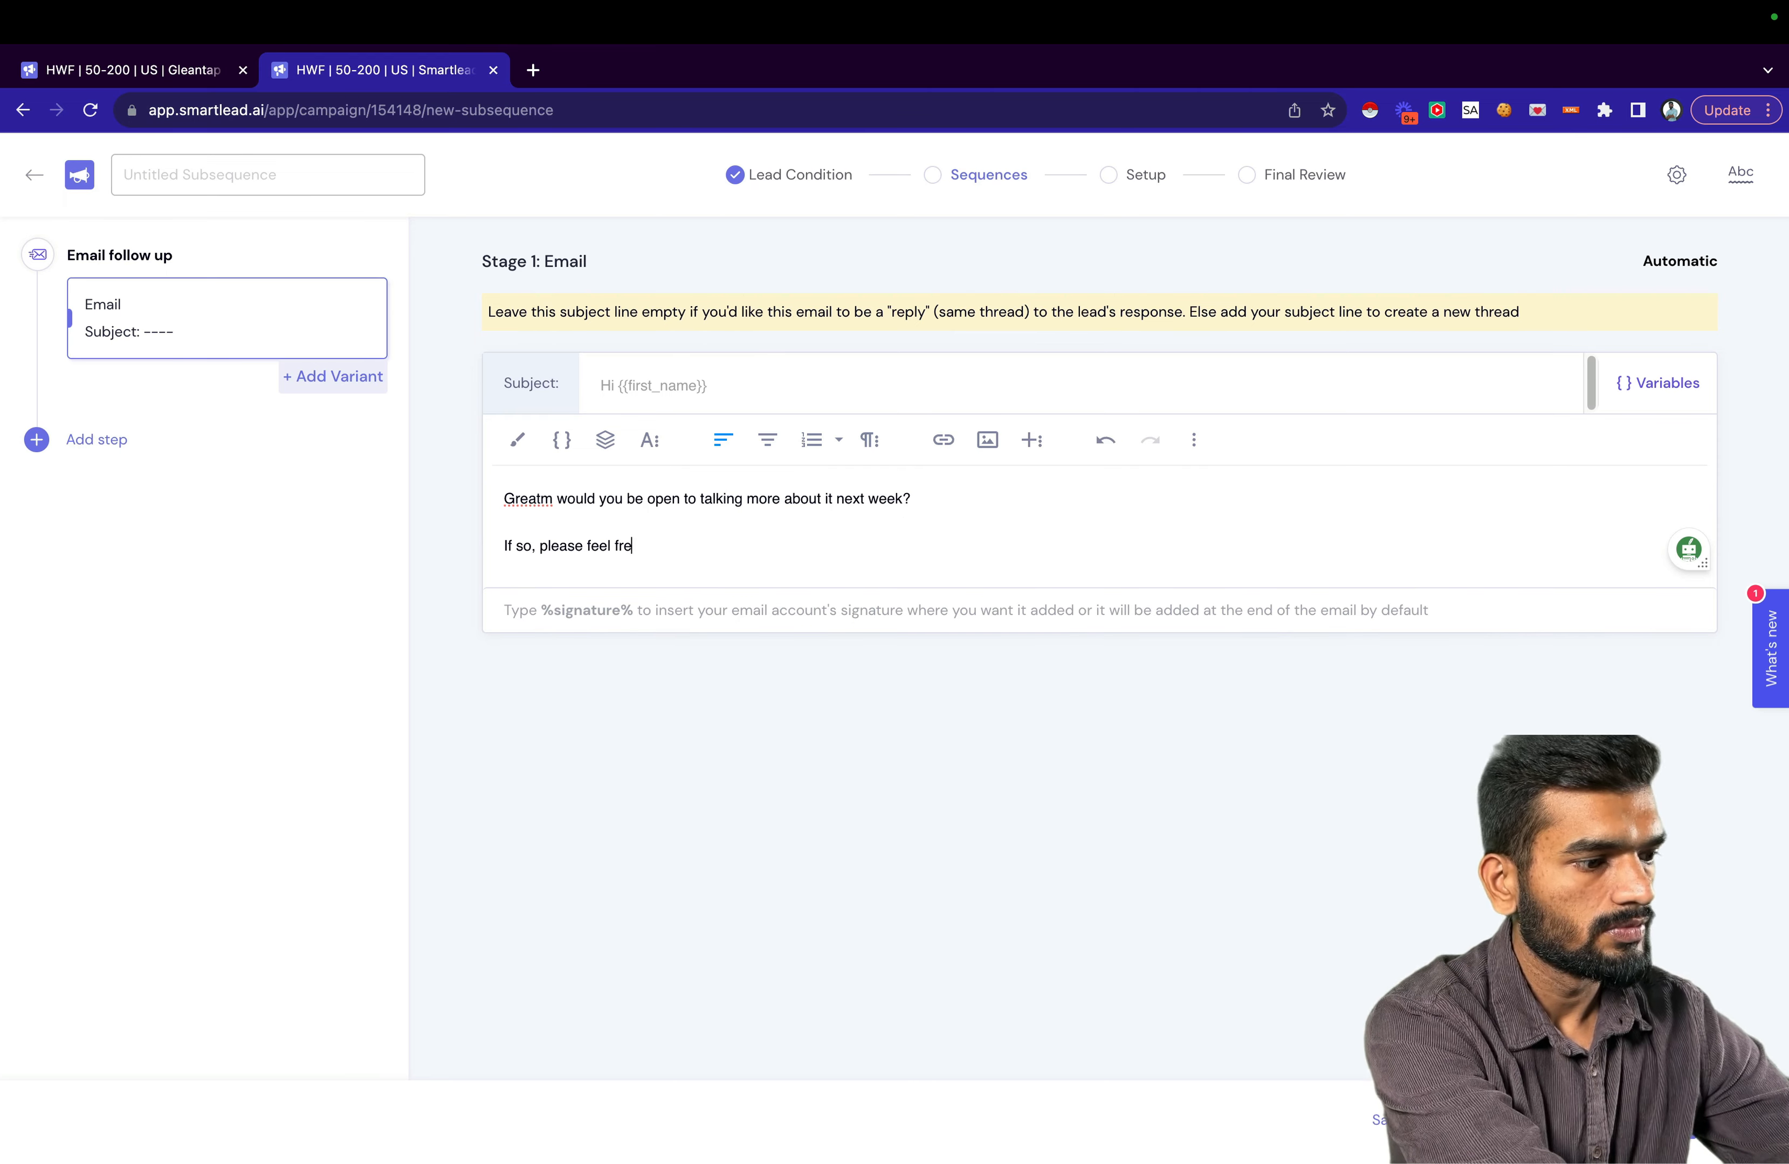
{"action": "type", "text": "e to pick a time: calendly.com/sourabh-mittal"}
{"action": "key", "text": "Return"}
{"action": "key", "text": "Return"}
Sign off the first email with "Regards," and the sender's first name, and correct its opening word to "Great,".
{"action": "type", "text": "Regards,"}
{"action": "key", "text": "Return"}
{"action": "type", "text": "Sourabh"}
{"action": "left_click", "coordinate": [552, 499]}
{"action": "key", "text": "BackSpace"}
{"action": "type", "text": ","}
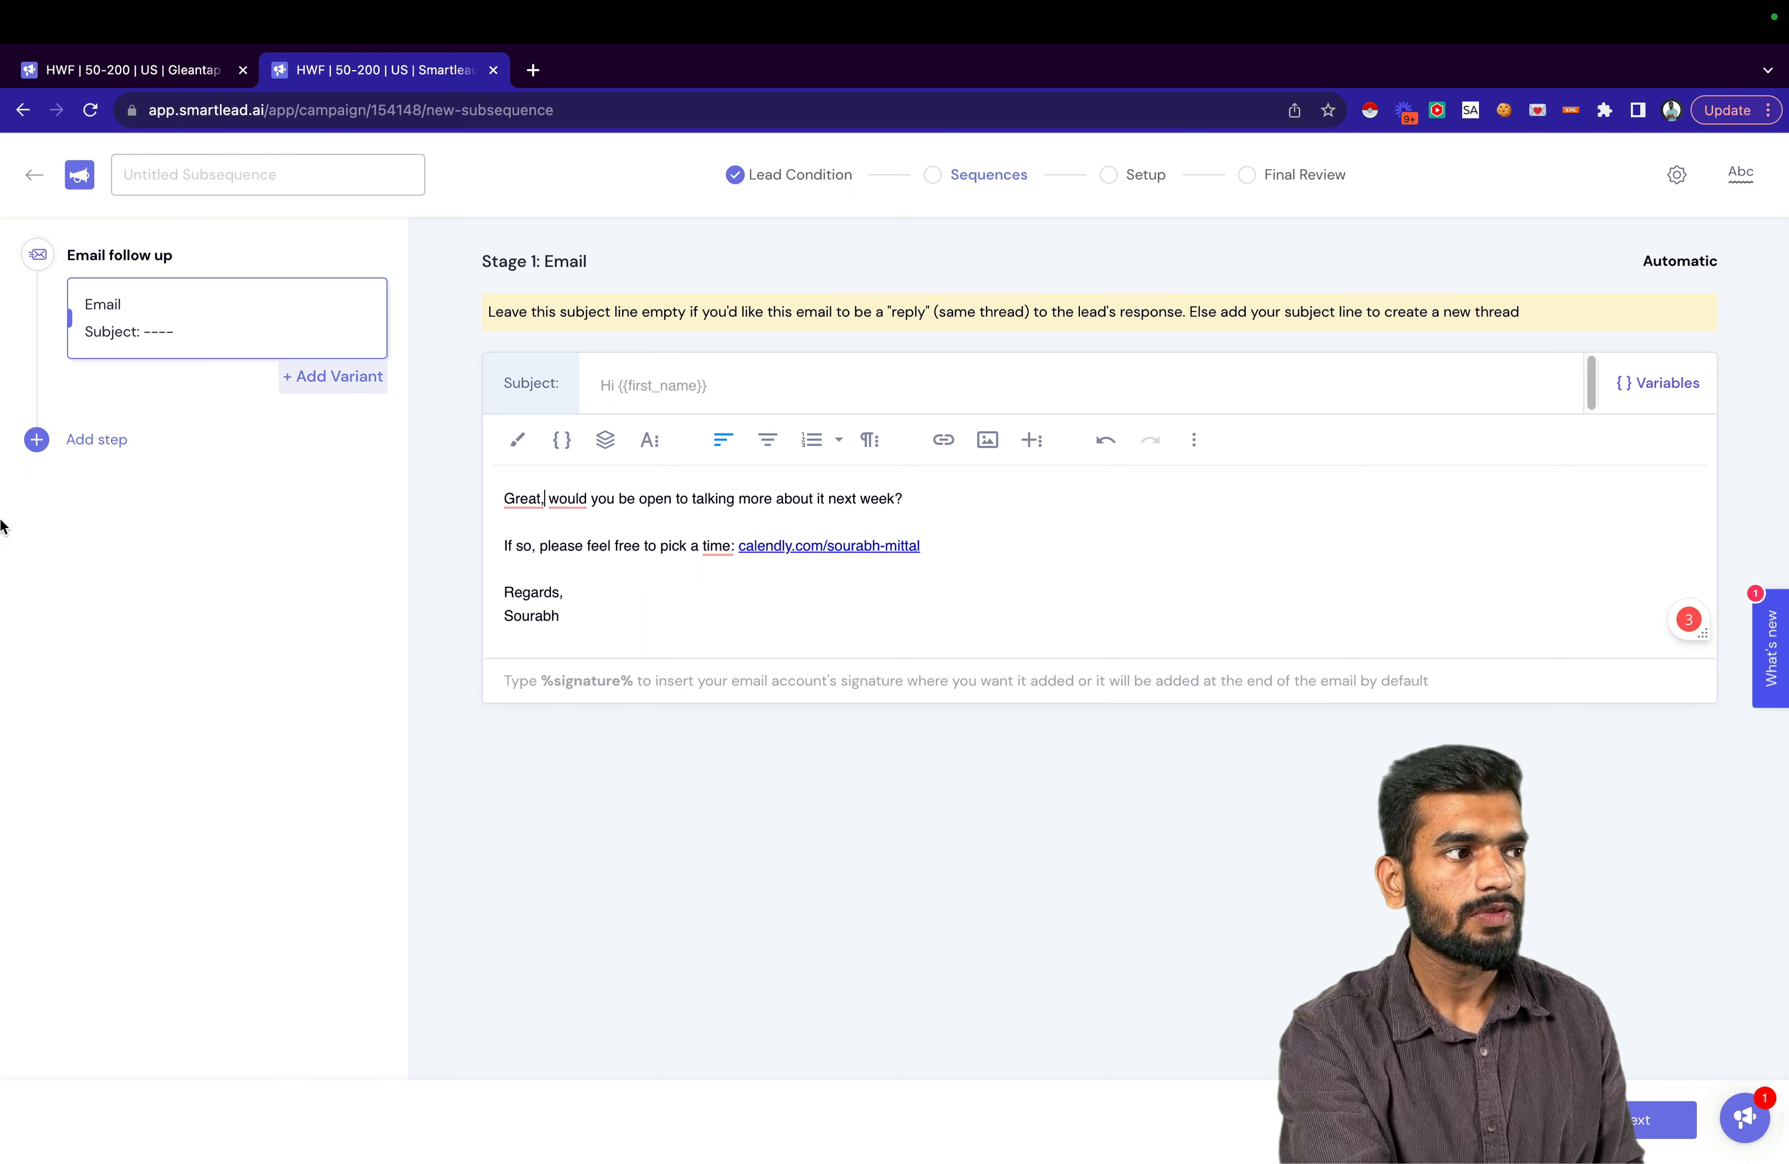
Add a second email follow-up to the subsequence with a wait of 3 days.
{"action": "left_click", "coordinate": [108, 451]}
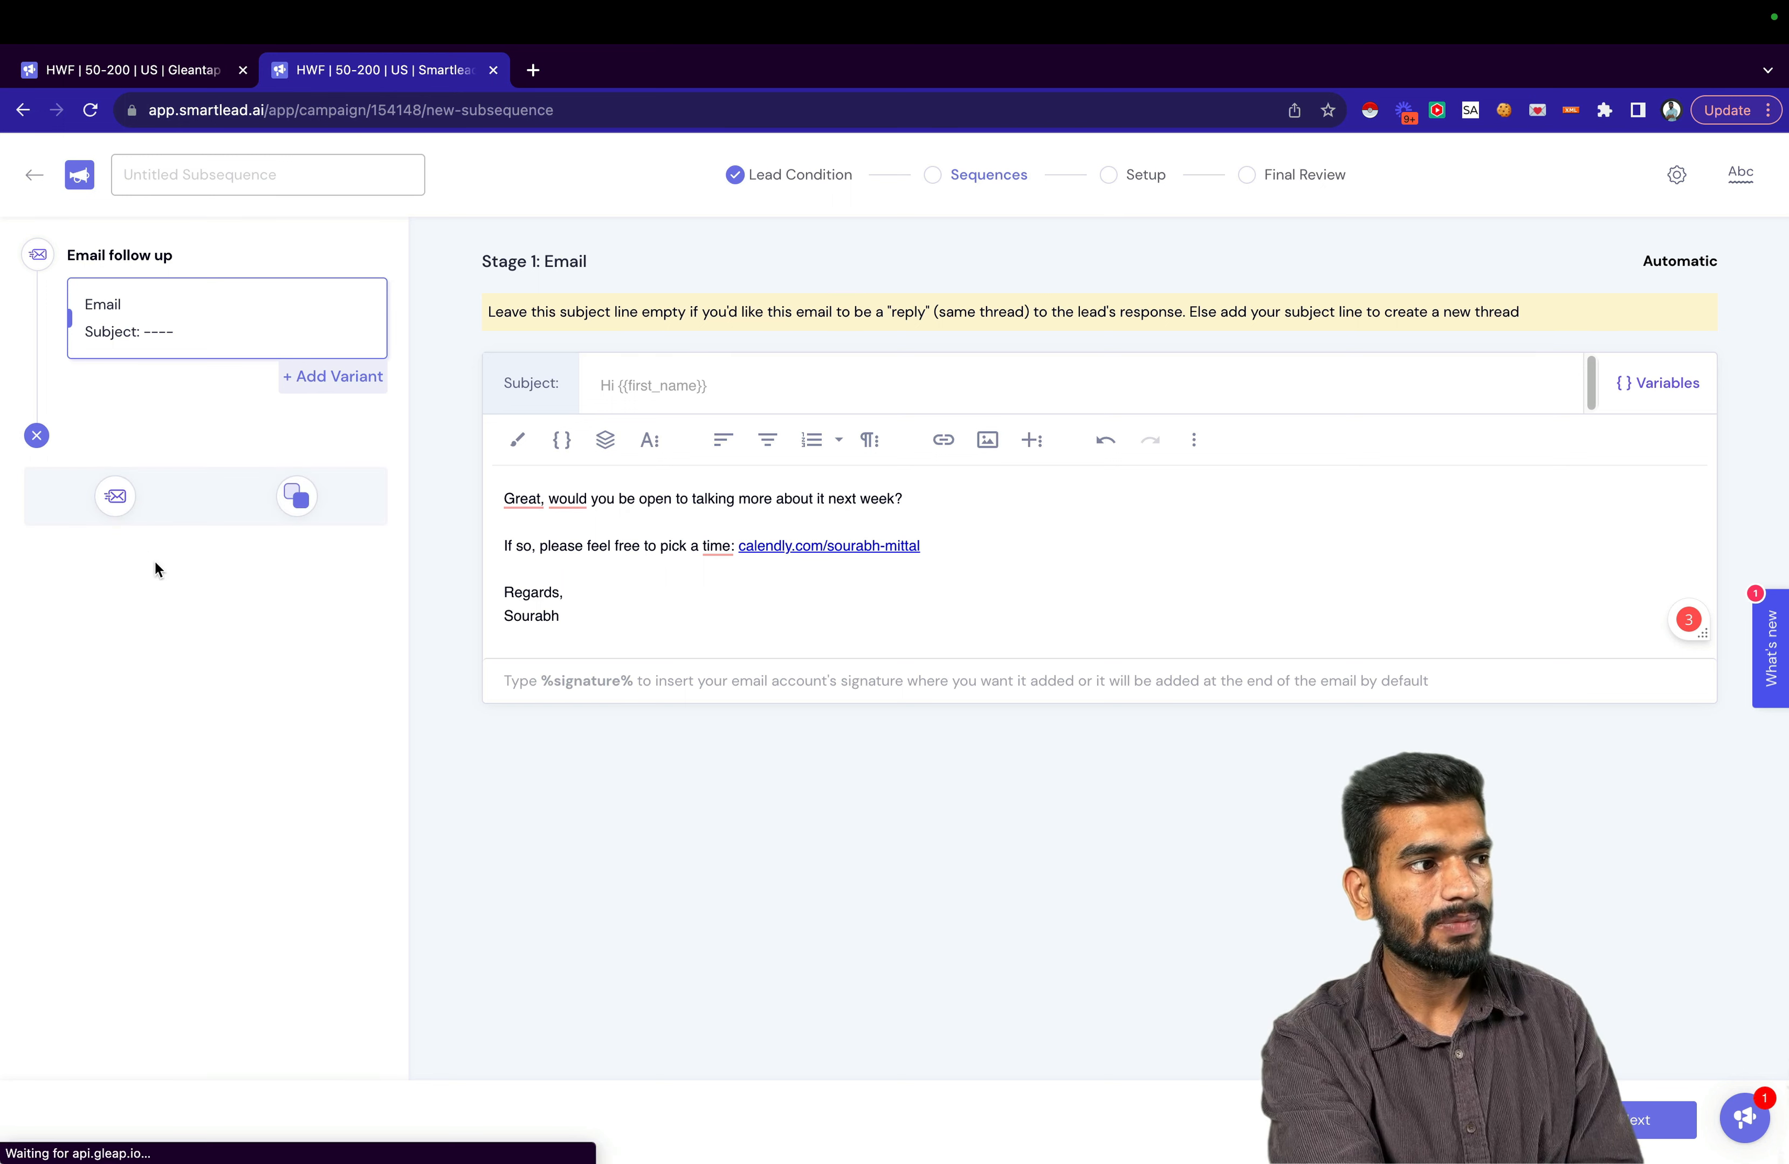
{"action": "left_click", "coordinate": [114, 496]}
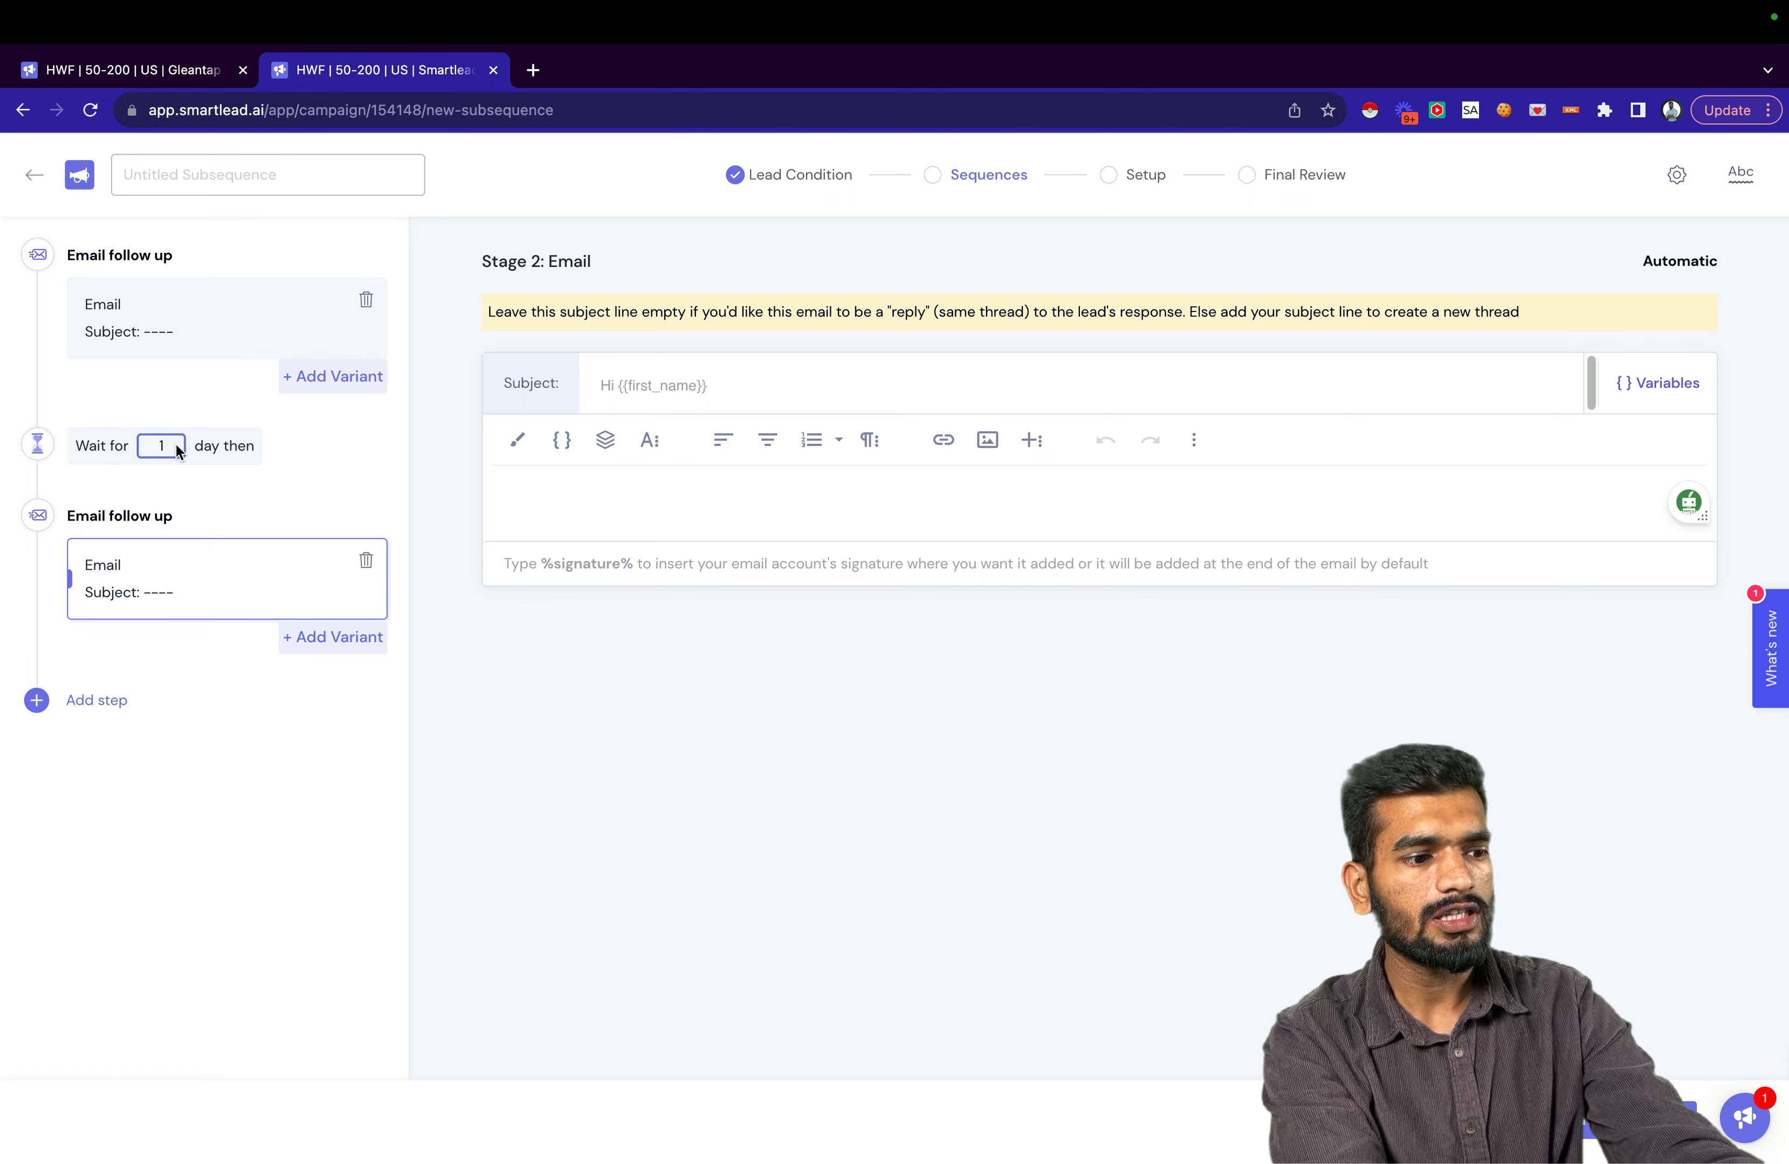
{"action": "key", "text": "BackSpace"}
{"action": "type", "text": "3"}
Write the second email: "hey, jsut checking in, is this something you're stil; interested?" followed by "If so, here is my link: Link".
{"action": "left_click", "coordinate": [547, 489]}
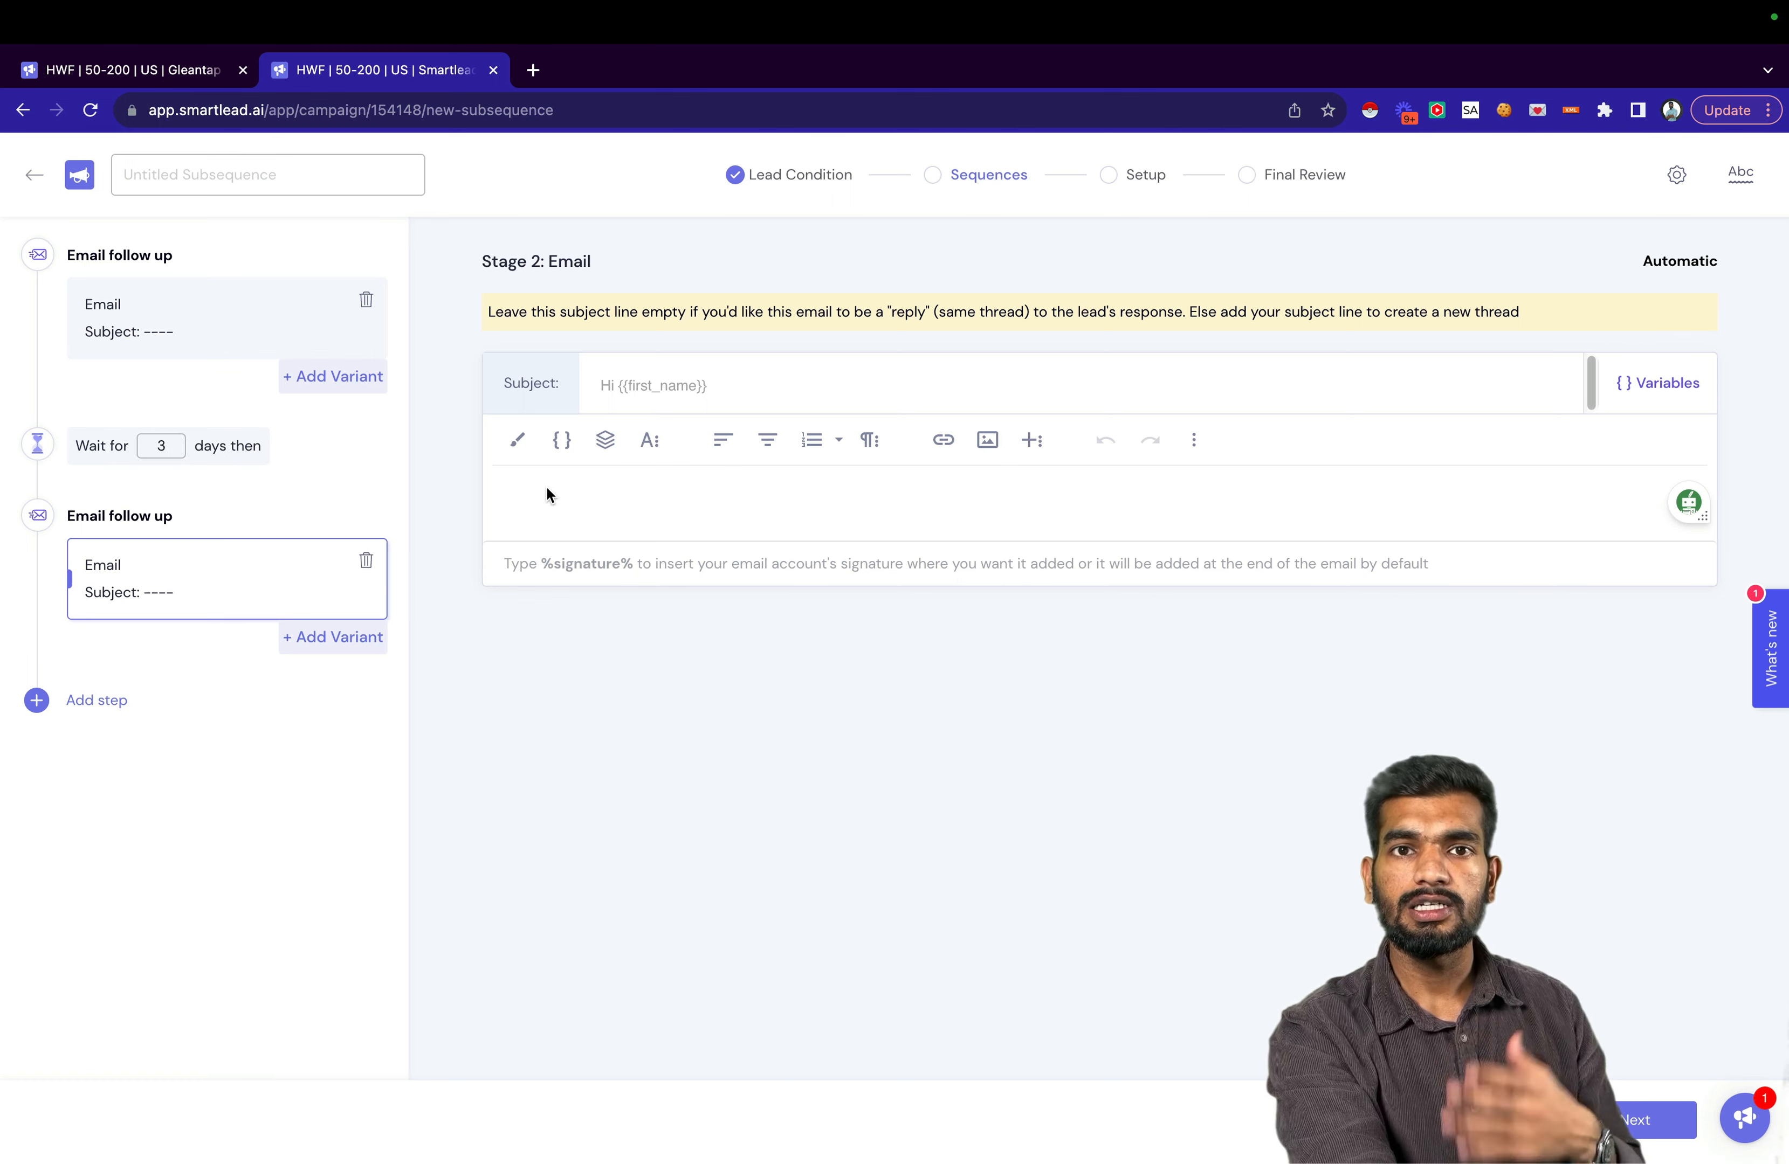
{"action": "type", "text": "hey, jsut checking "}
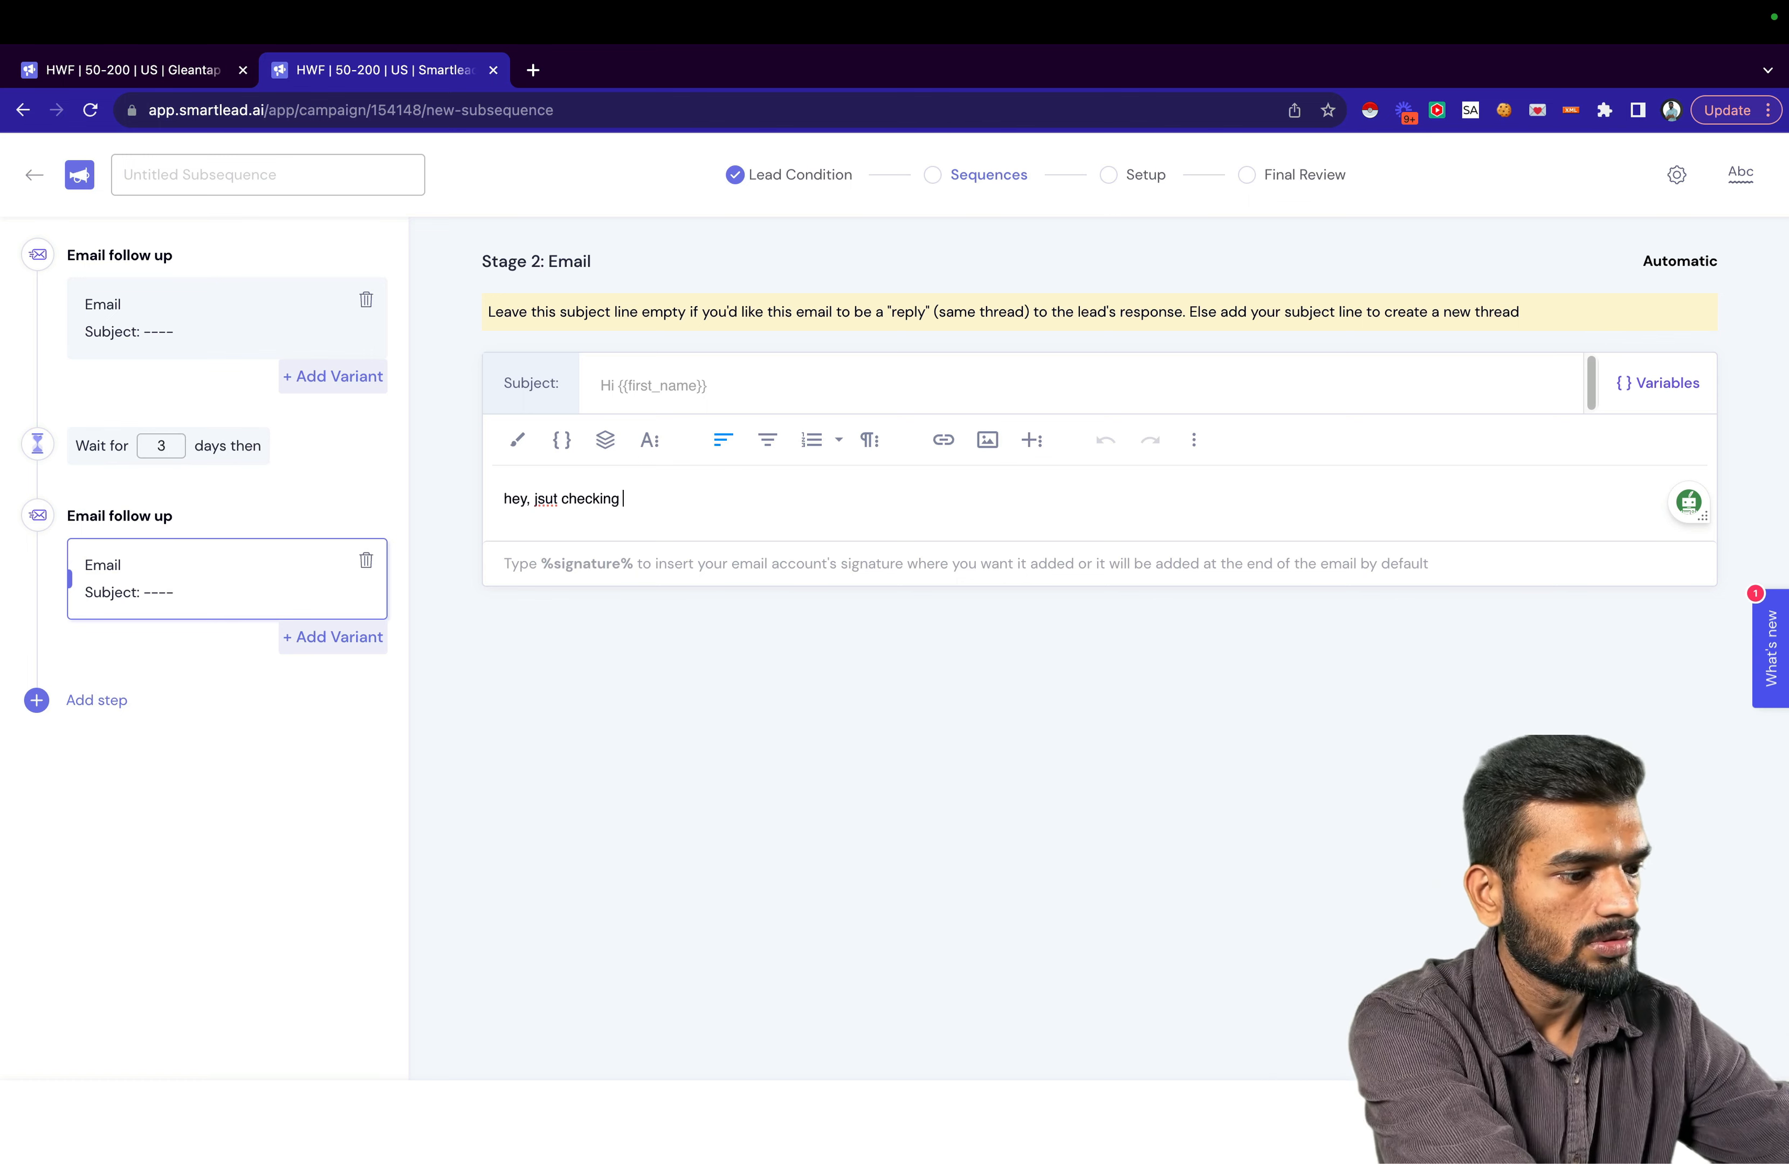
{"action": "type", "text": "in, is this something you're stil; interested?"}
{"action": "key", "text": "Return"}
{"action": "key", "text": "Return"}
{"action": "type", "text": "If so, here is my link: Link"}
{"action": "key", "text": "Return"}
{"action": "key", "text": "Return"}
Sign off the second email with "regards," and the sender's first name, save the sequence and continue to Setup.
{"action": "type", "text": "regards,"}
{"action": "key", "text": "Return"}
{"action": "type", "text": "Sourabh"}
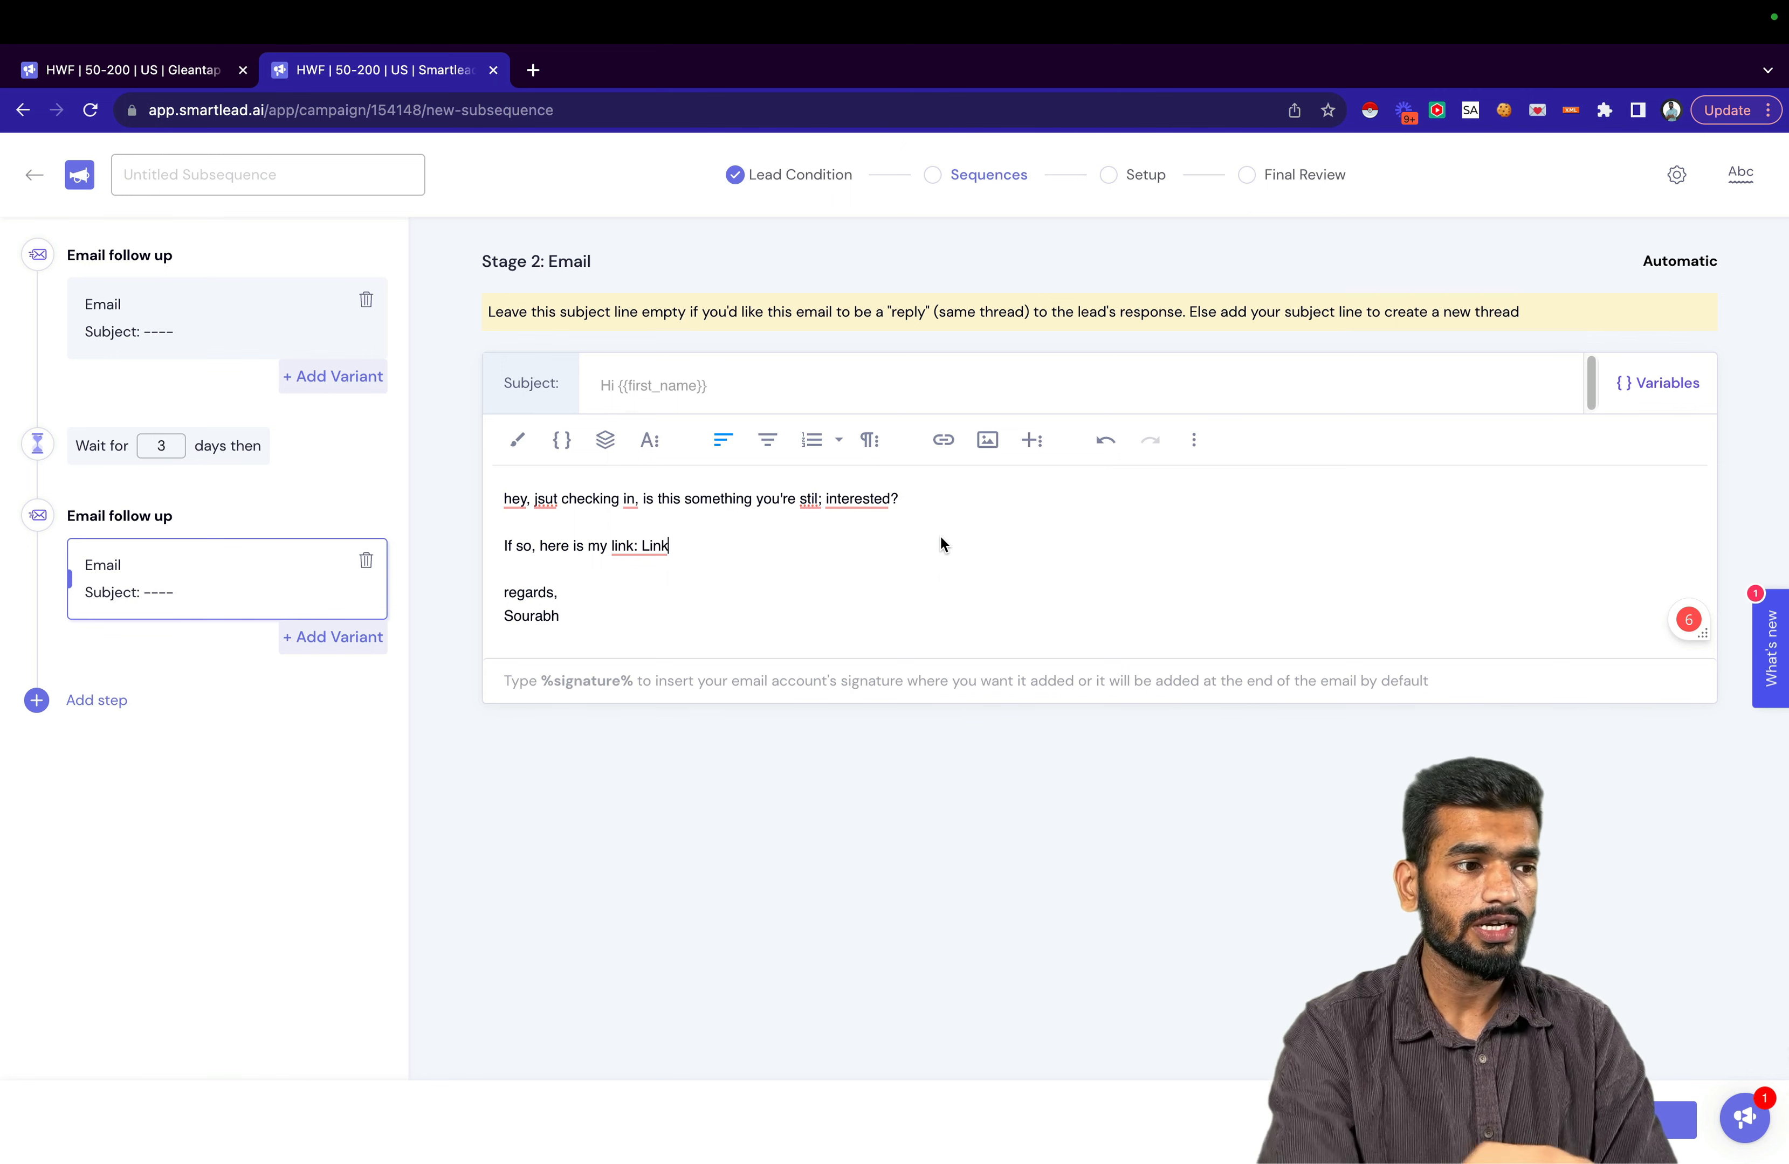
{"action": "left_click", "coordinate": [1625, 1120]}
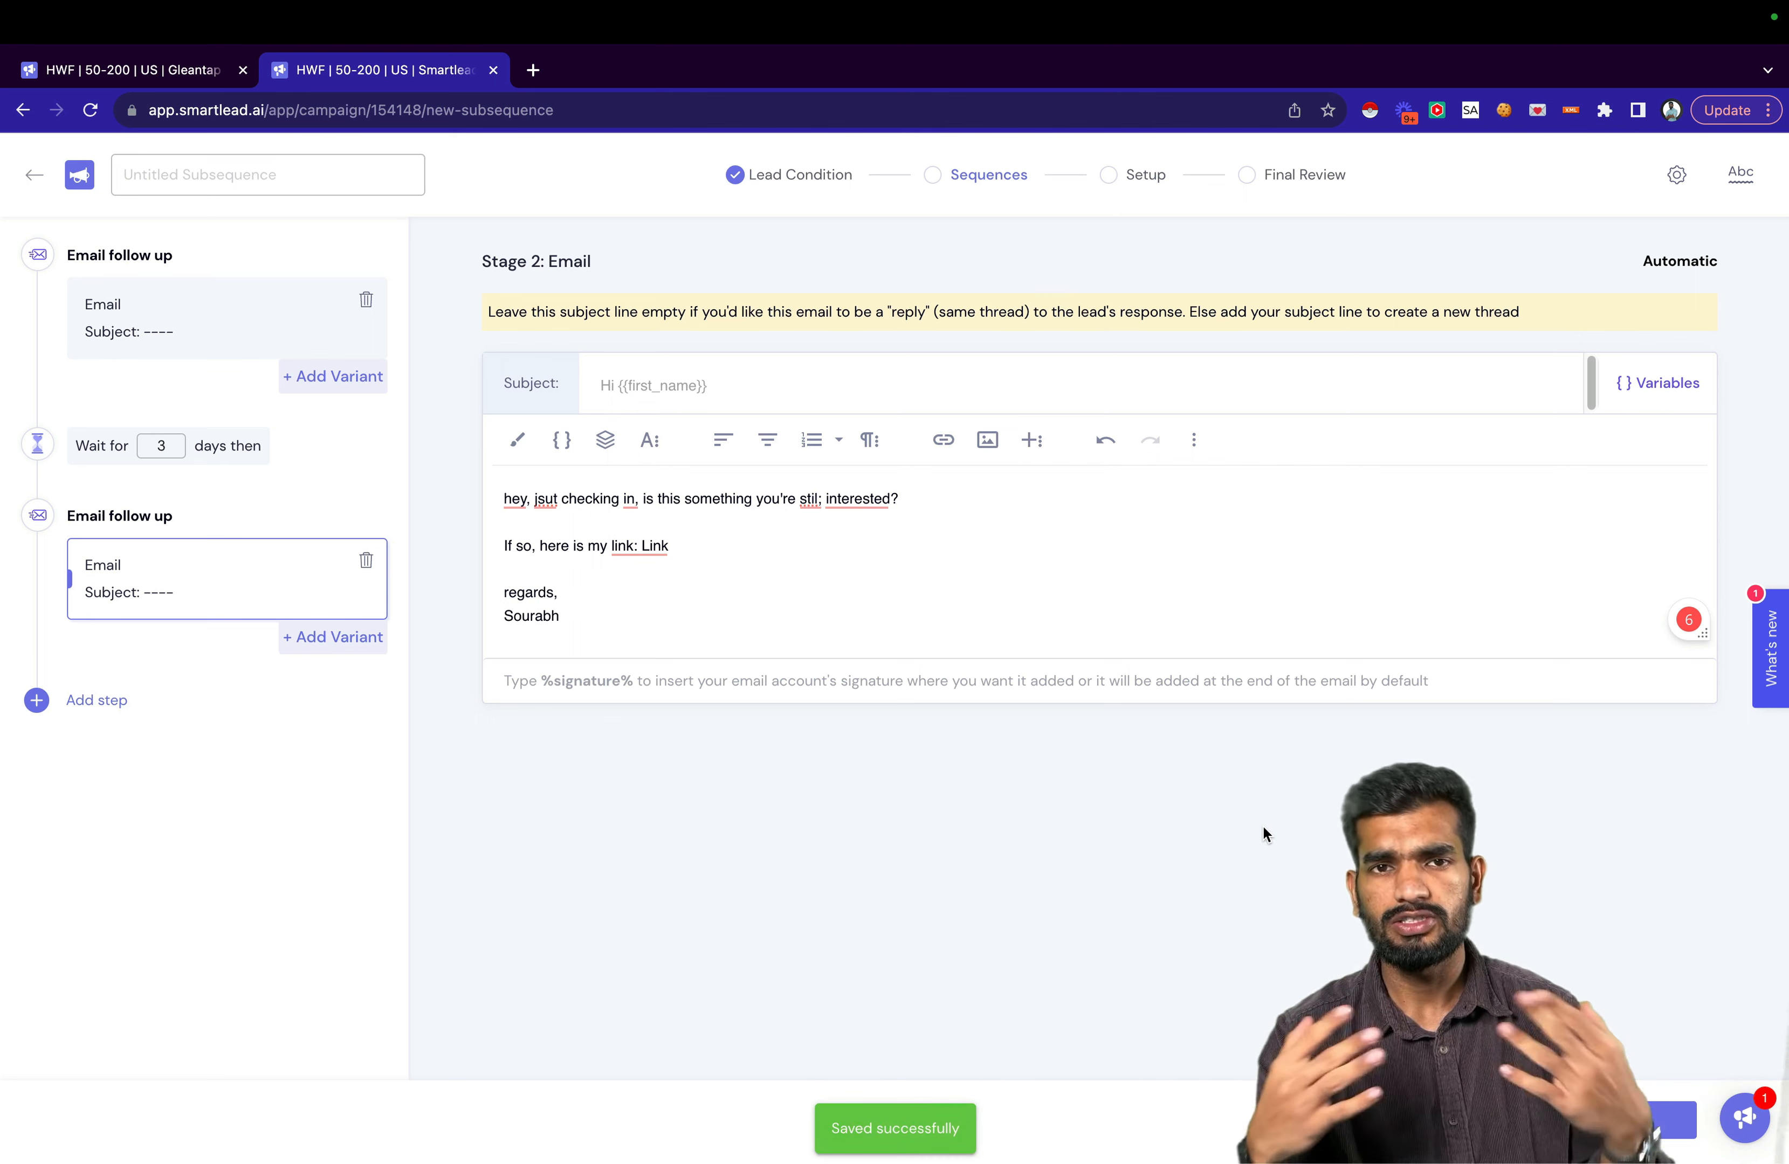
{"action": "left_click", "coordinate": [1636, 1120]}
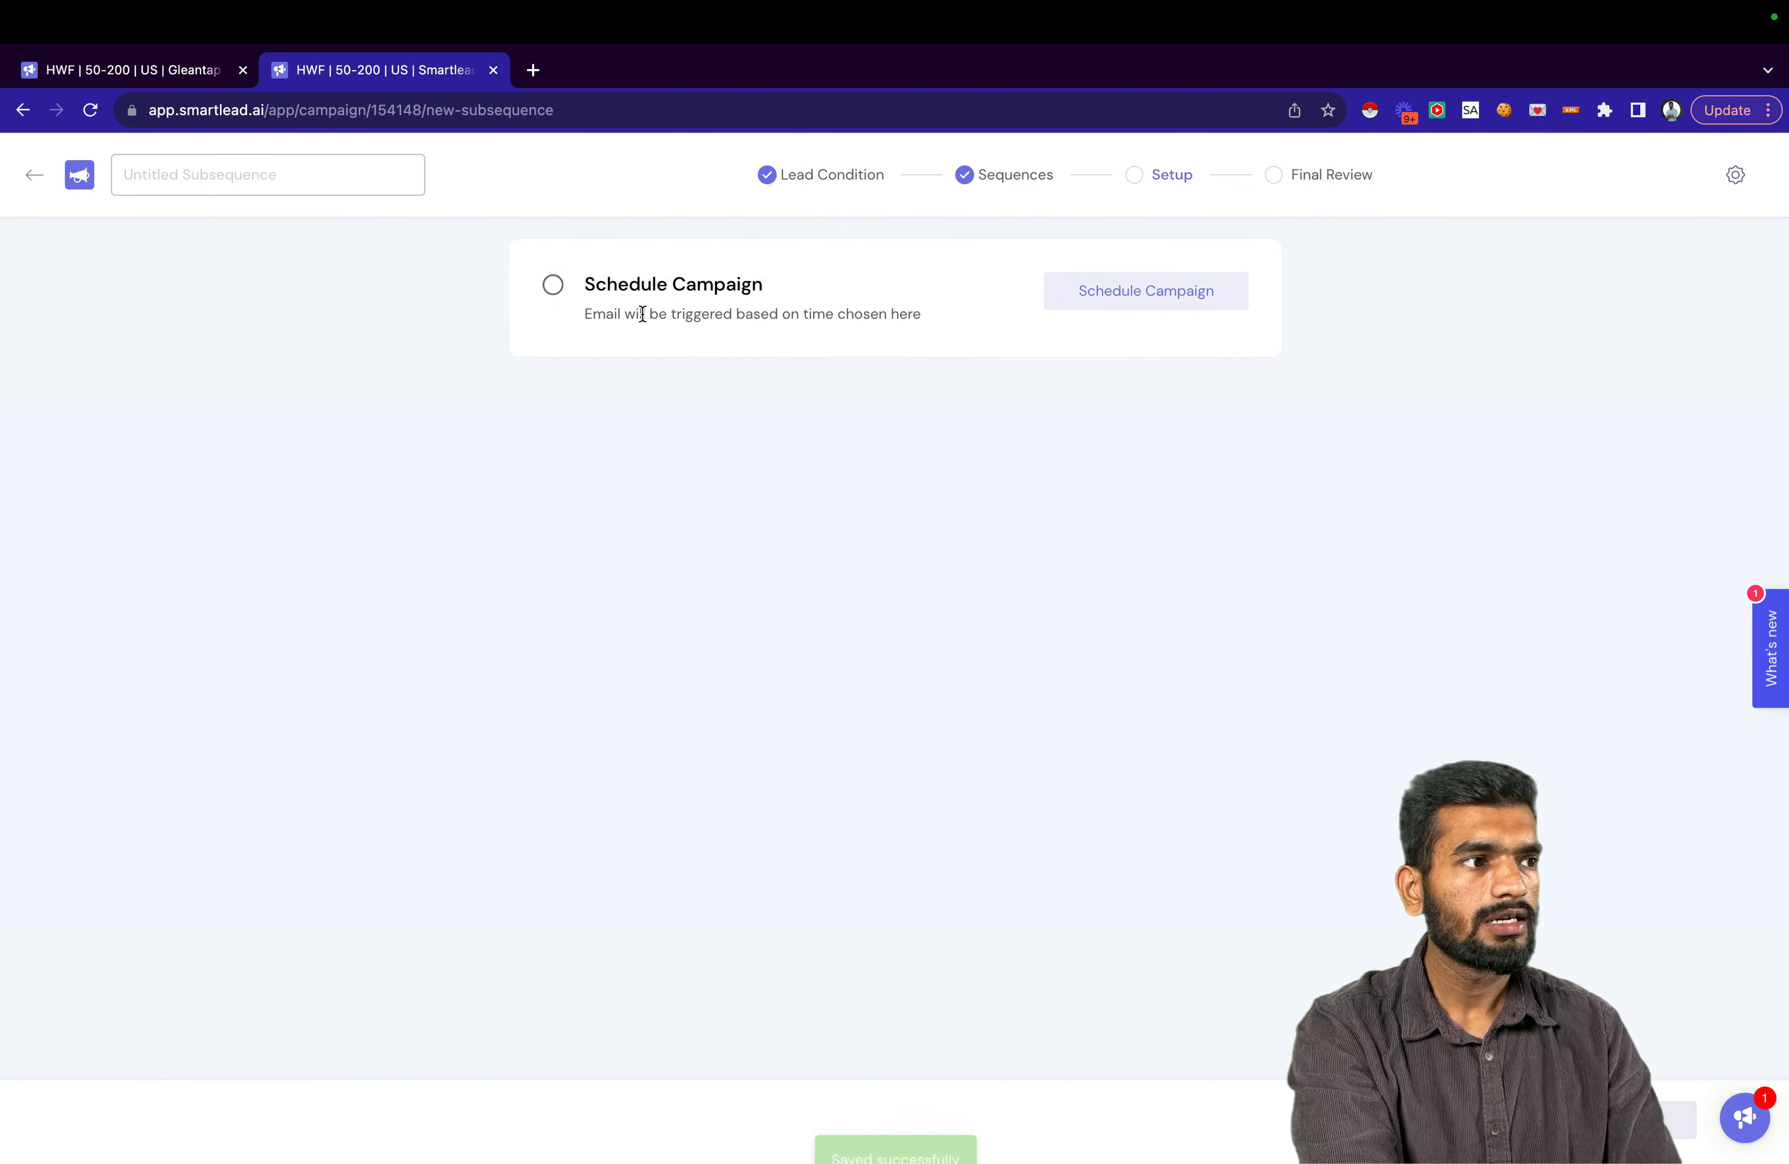
Schedule the subsequence in the America/Dawson(UTC-07:00) time zone with a start date of December 11, 2023, save it, and go to the master inbox.
{"action": "left_click", "coordinate": [552, 288]}
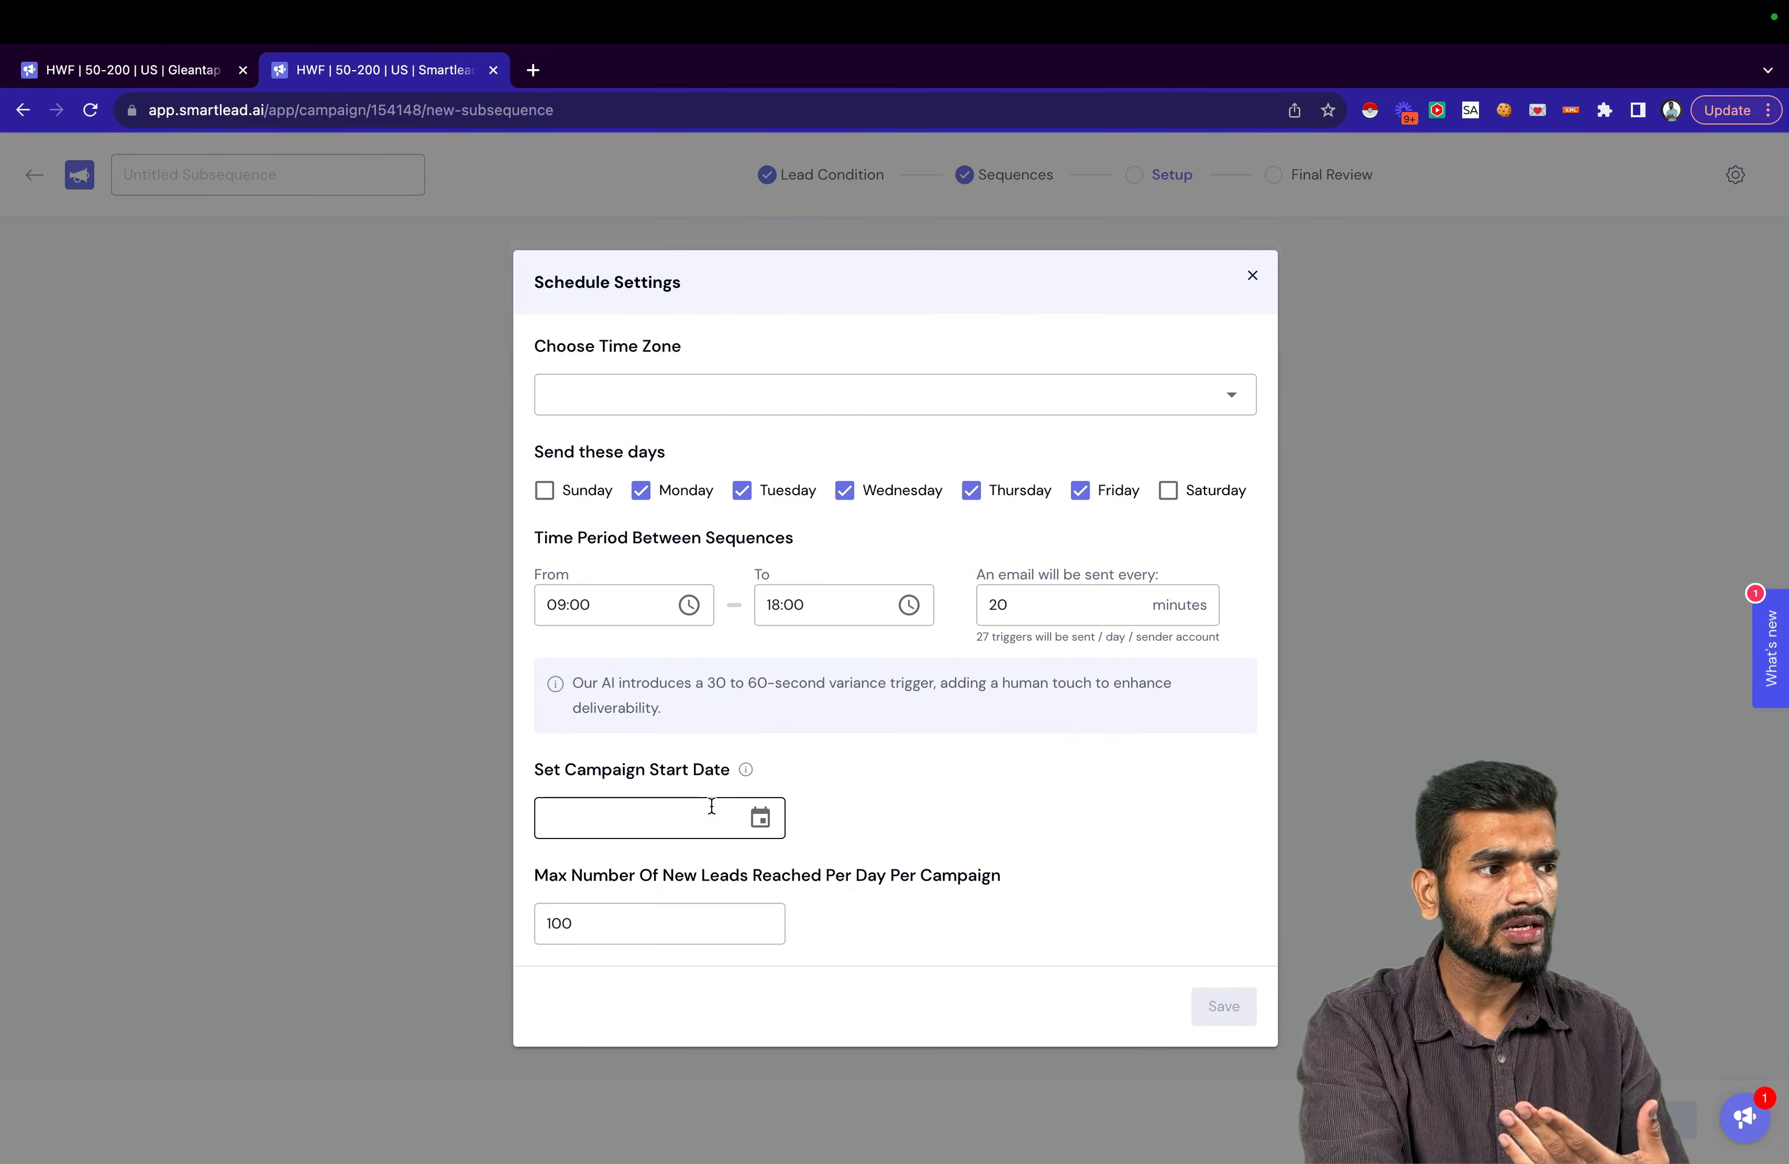
{"action": "left_click", "coordinate": [762, 819]}
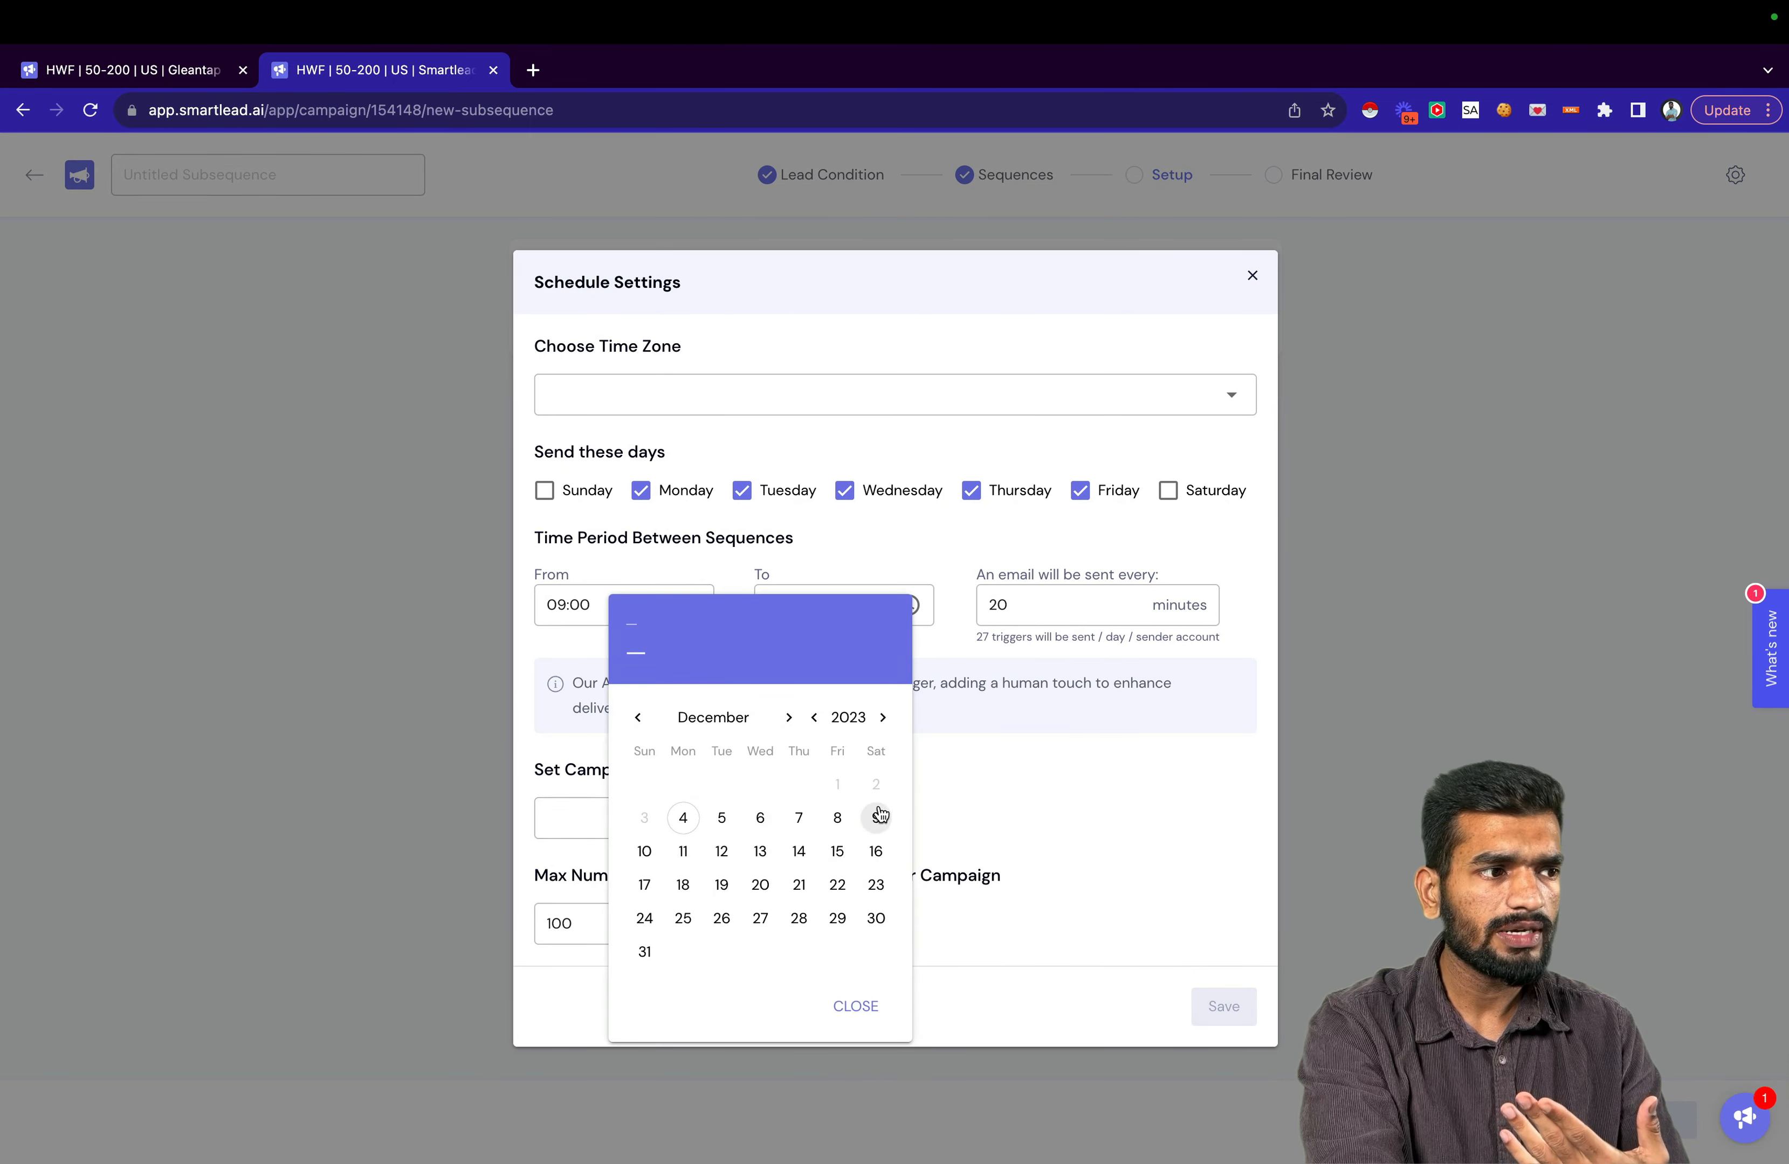
{"action": "left_click", "coordinate": [682, 851]}
{"action": "left_click", "coordinate": [793, 395]}
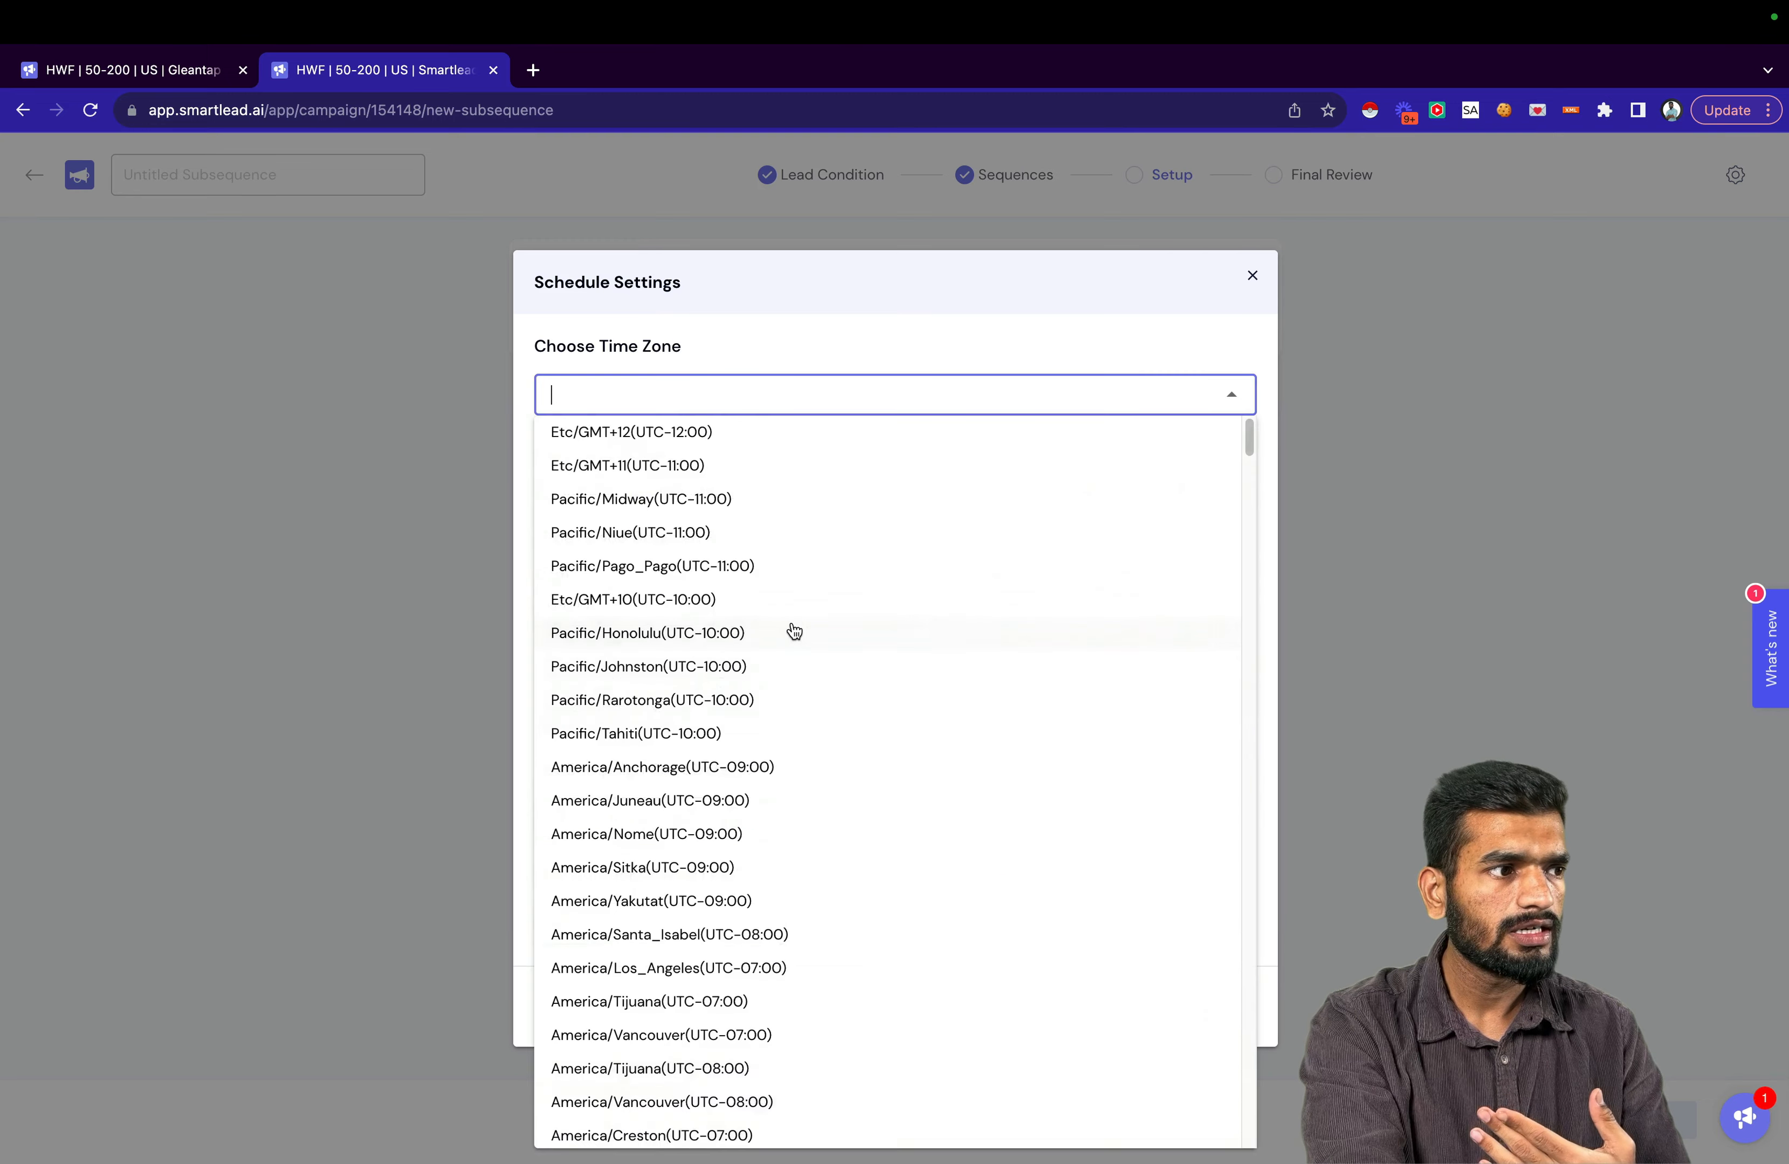
{"action": "scroll", "coordinate": [793, 631], "scroll_direction": "down", "scroll_amount": 5}
{"action": "left_click", "coordinate": [797, 676]}
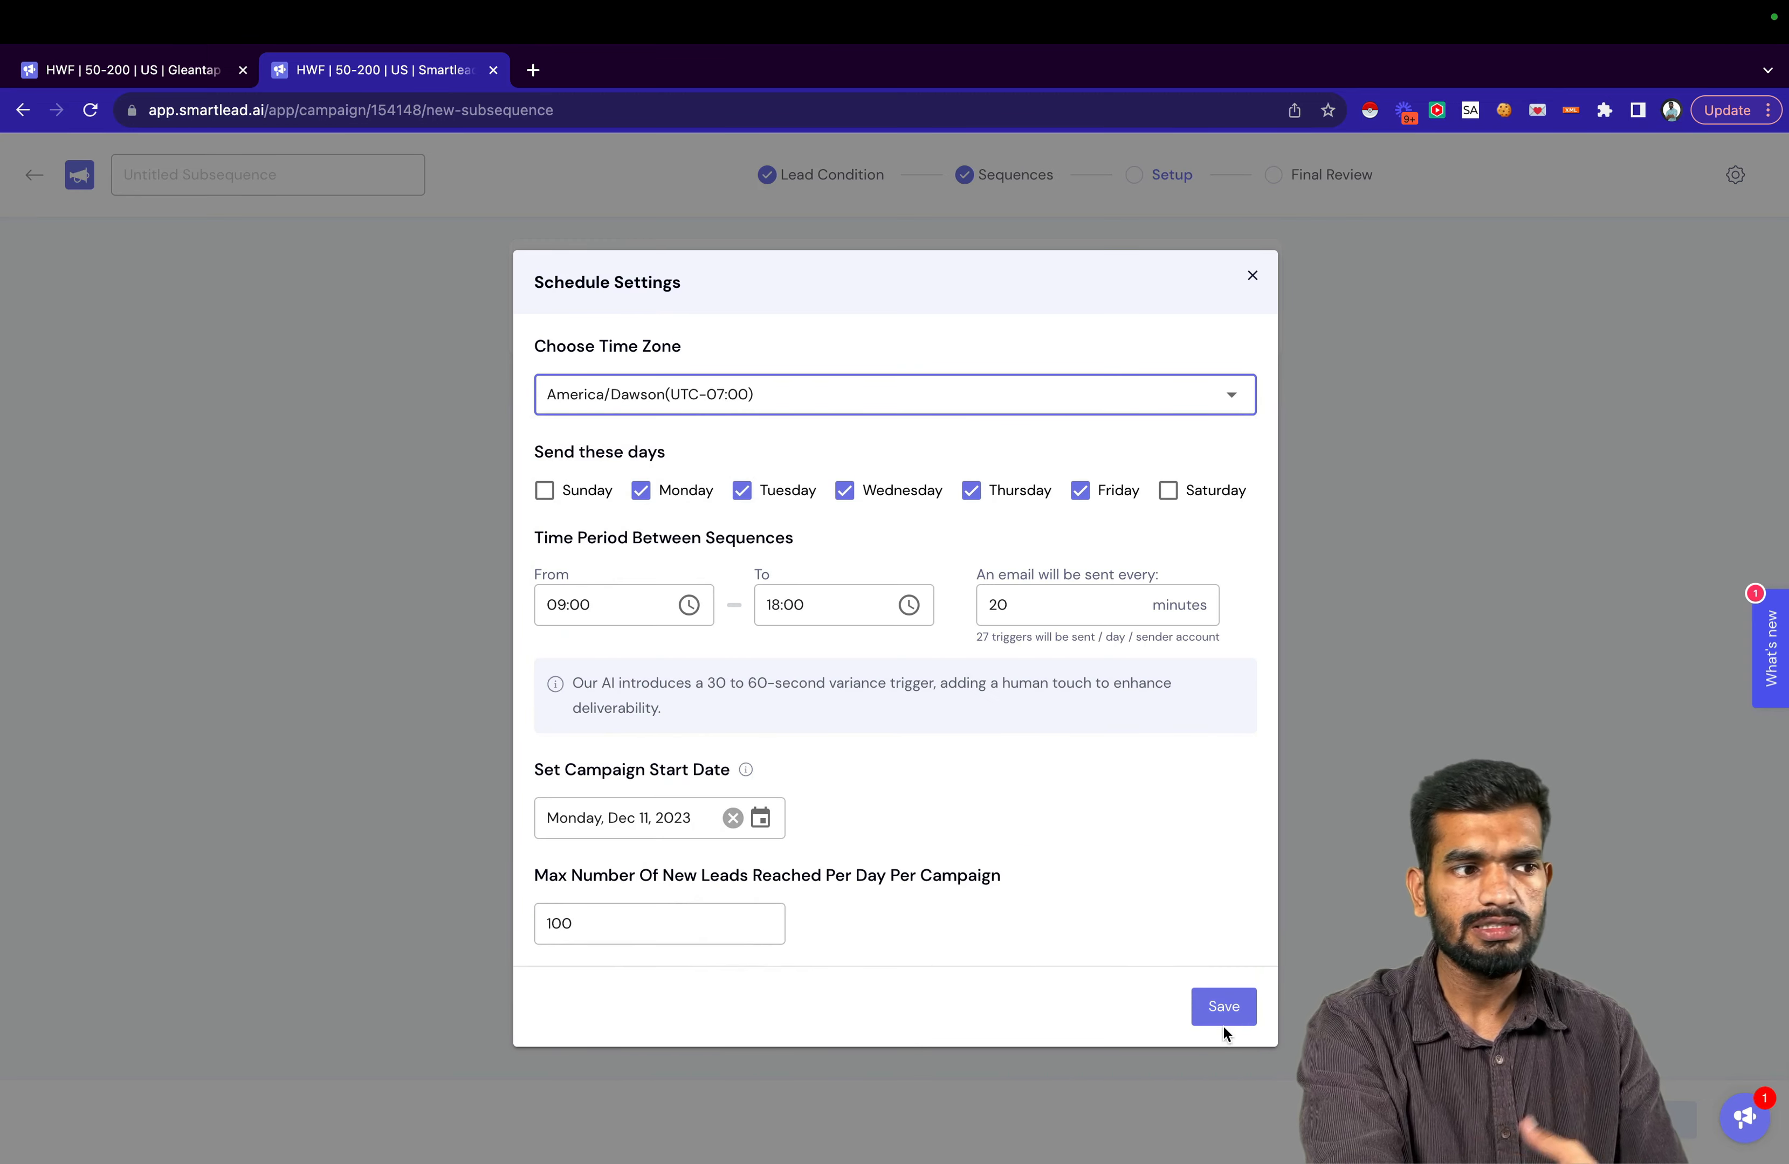
{"action": "left_click", "coordinate": [1222, 1009]}
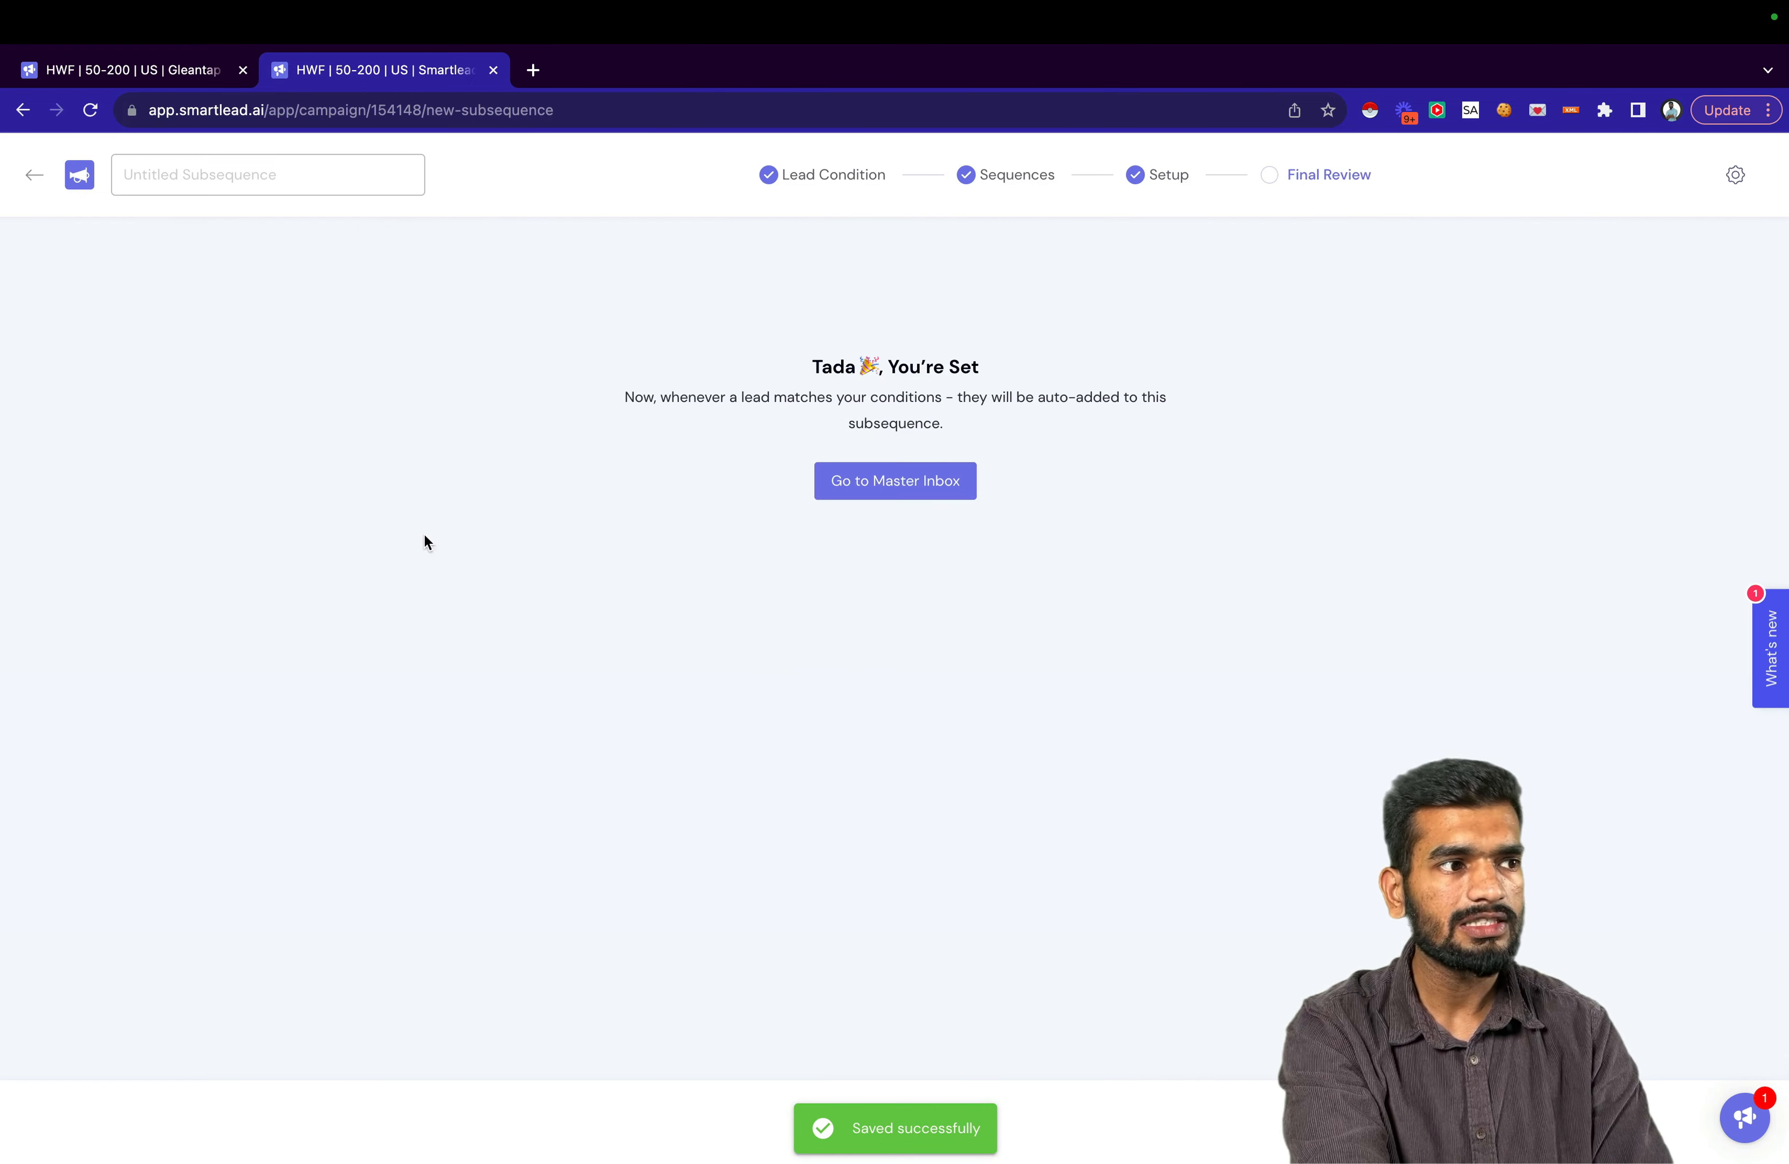
{"action": "left_click", "coordinate": [868, 482]}
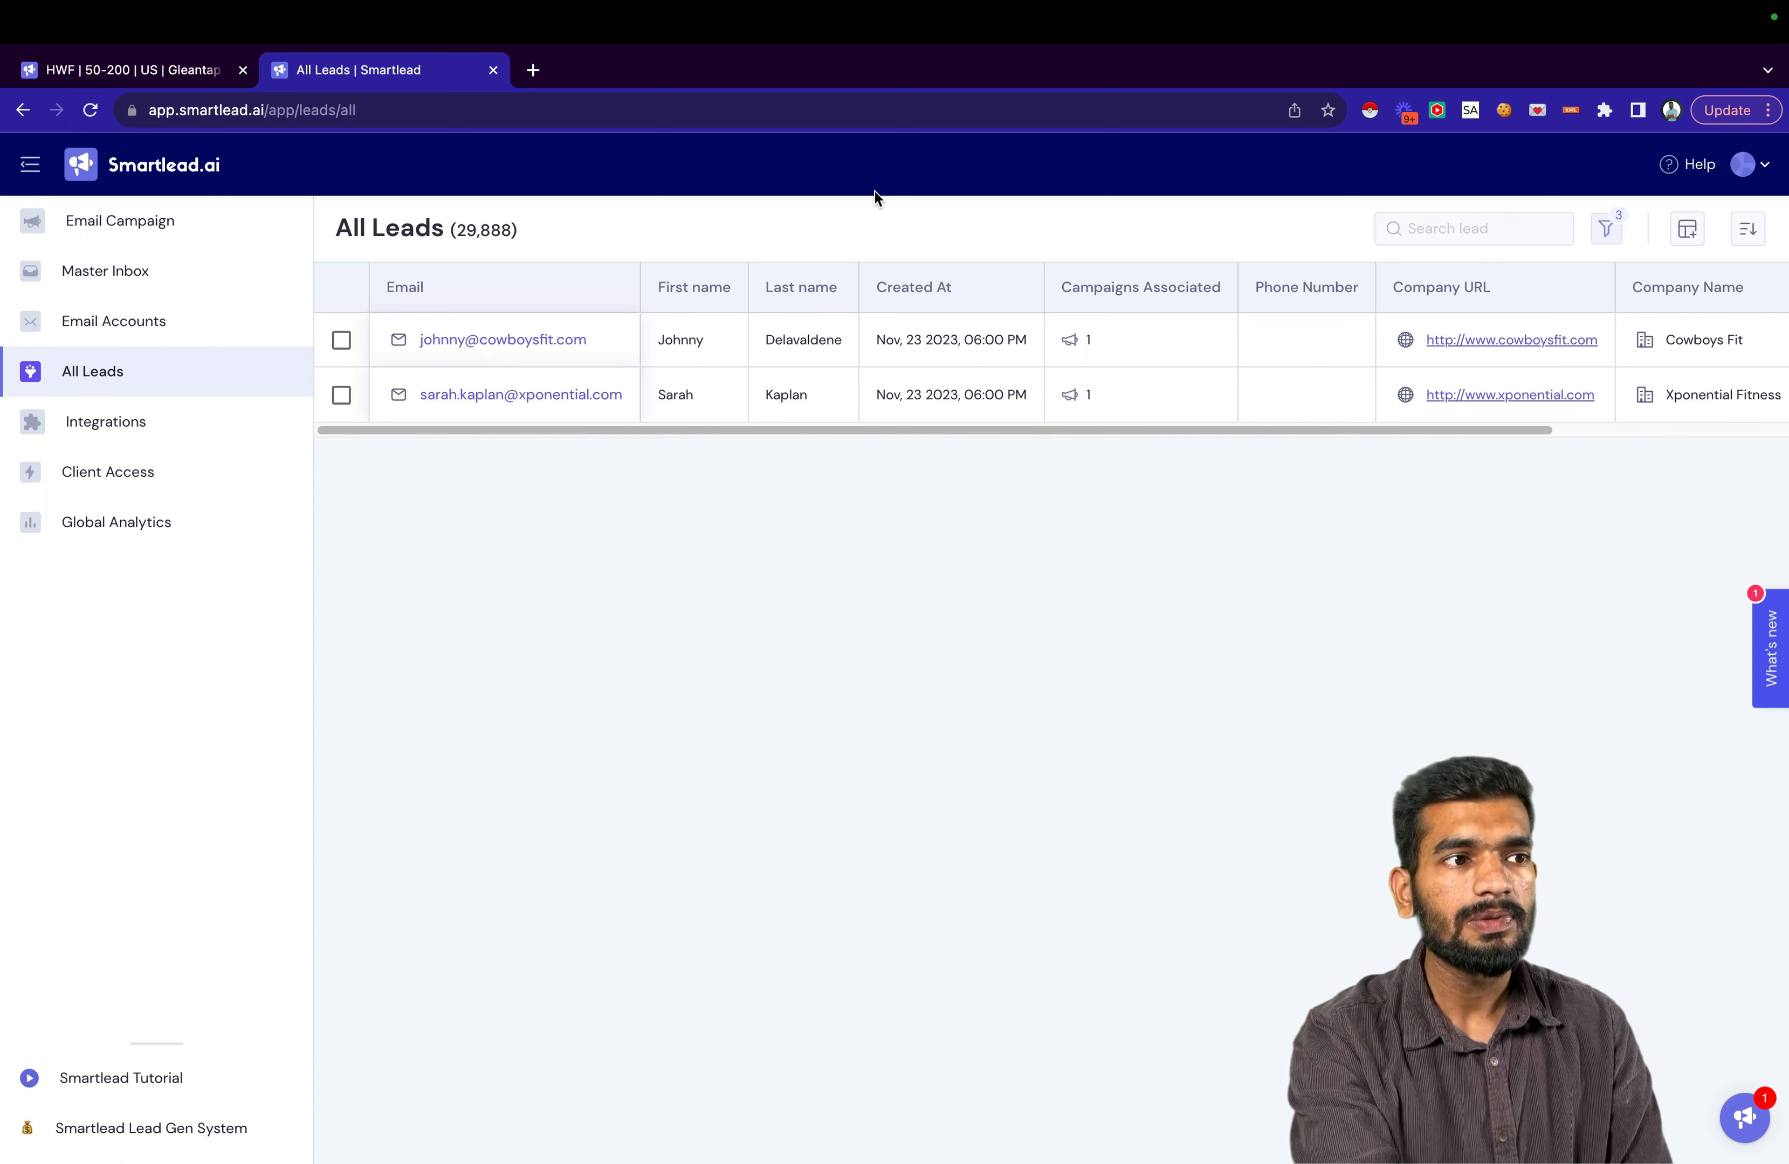
Check the email status choices in the All Leads filter and apply the filter with lead status Completed and category Not Interested.
{"action": "left_click", "coordinate": [1605, 228]}
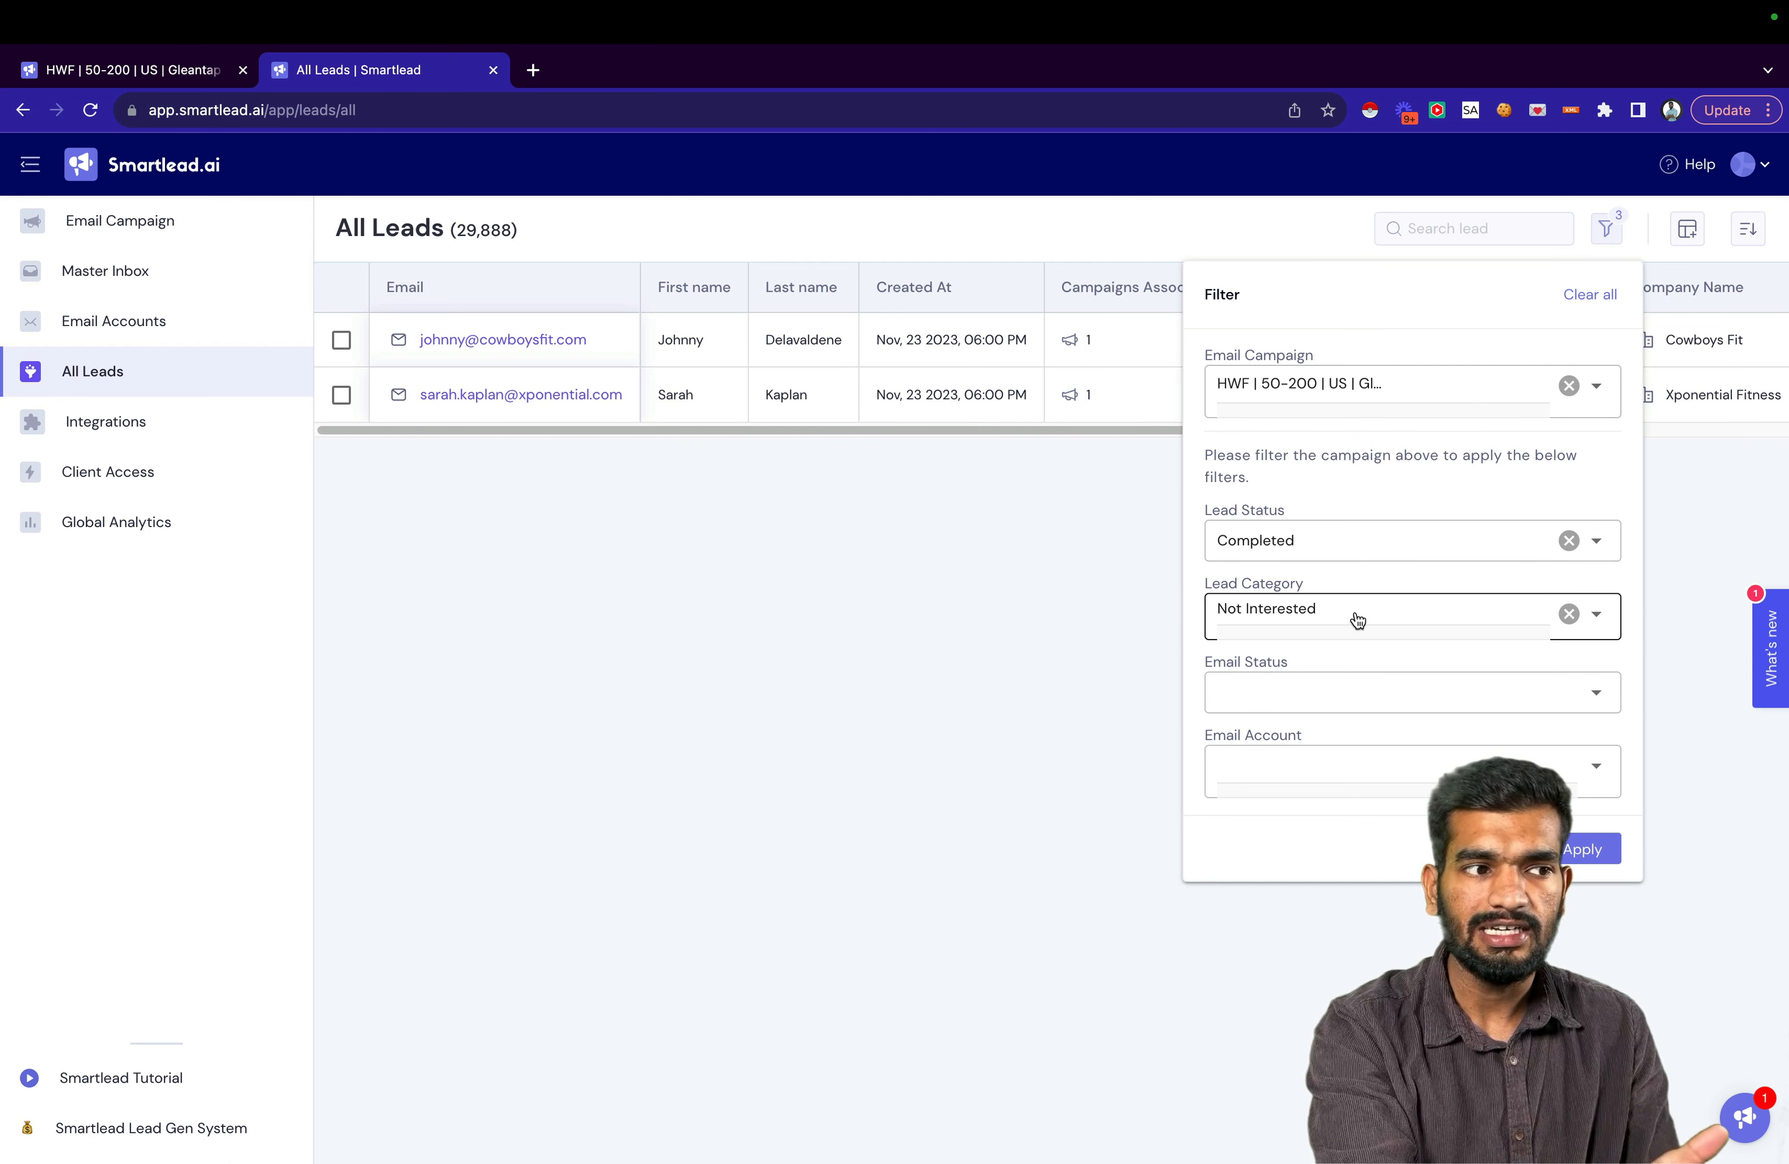
{"action": "left_click", "coordinate": [1345, 693]}
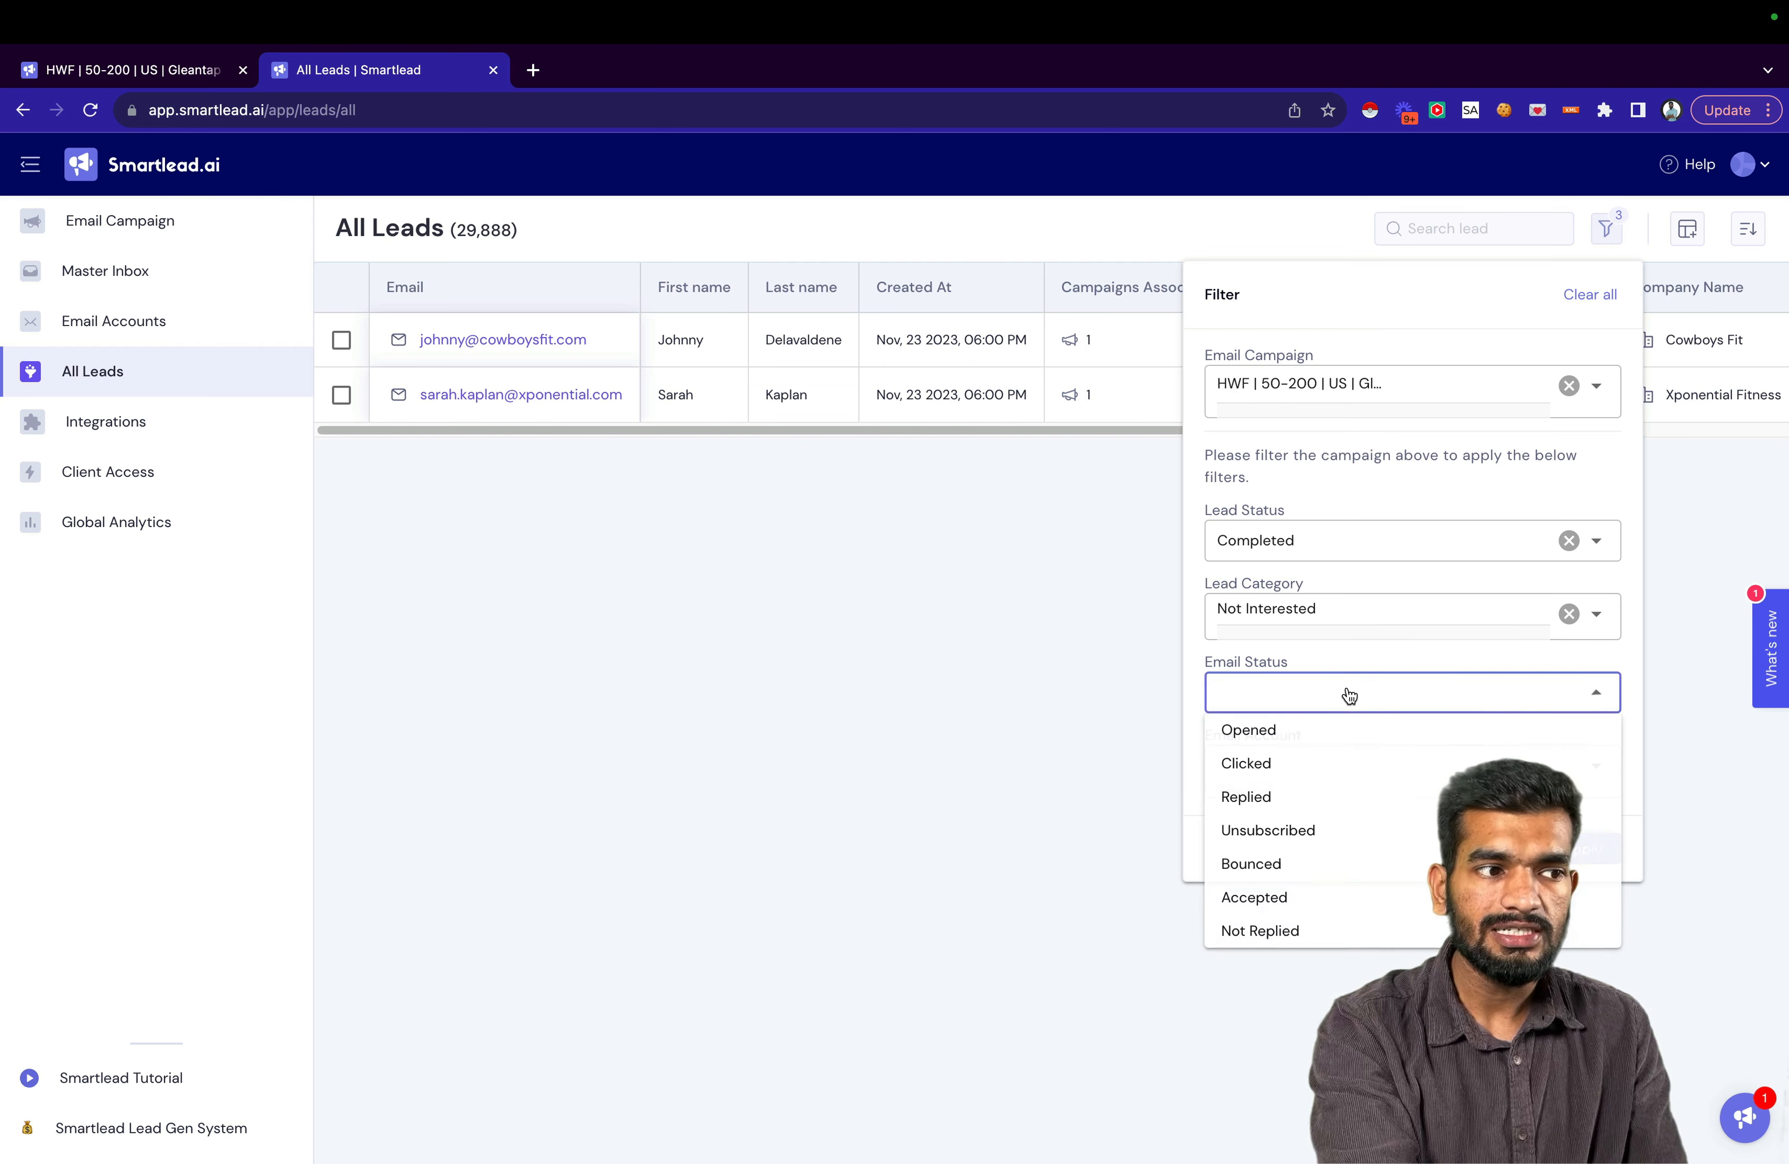
{"action": "left_click", "coordinate": [1353, 656]}
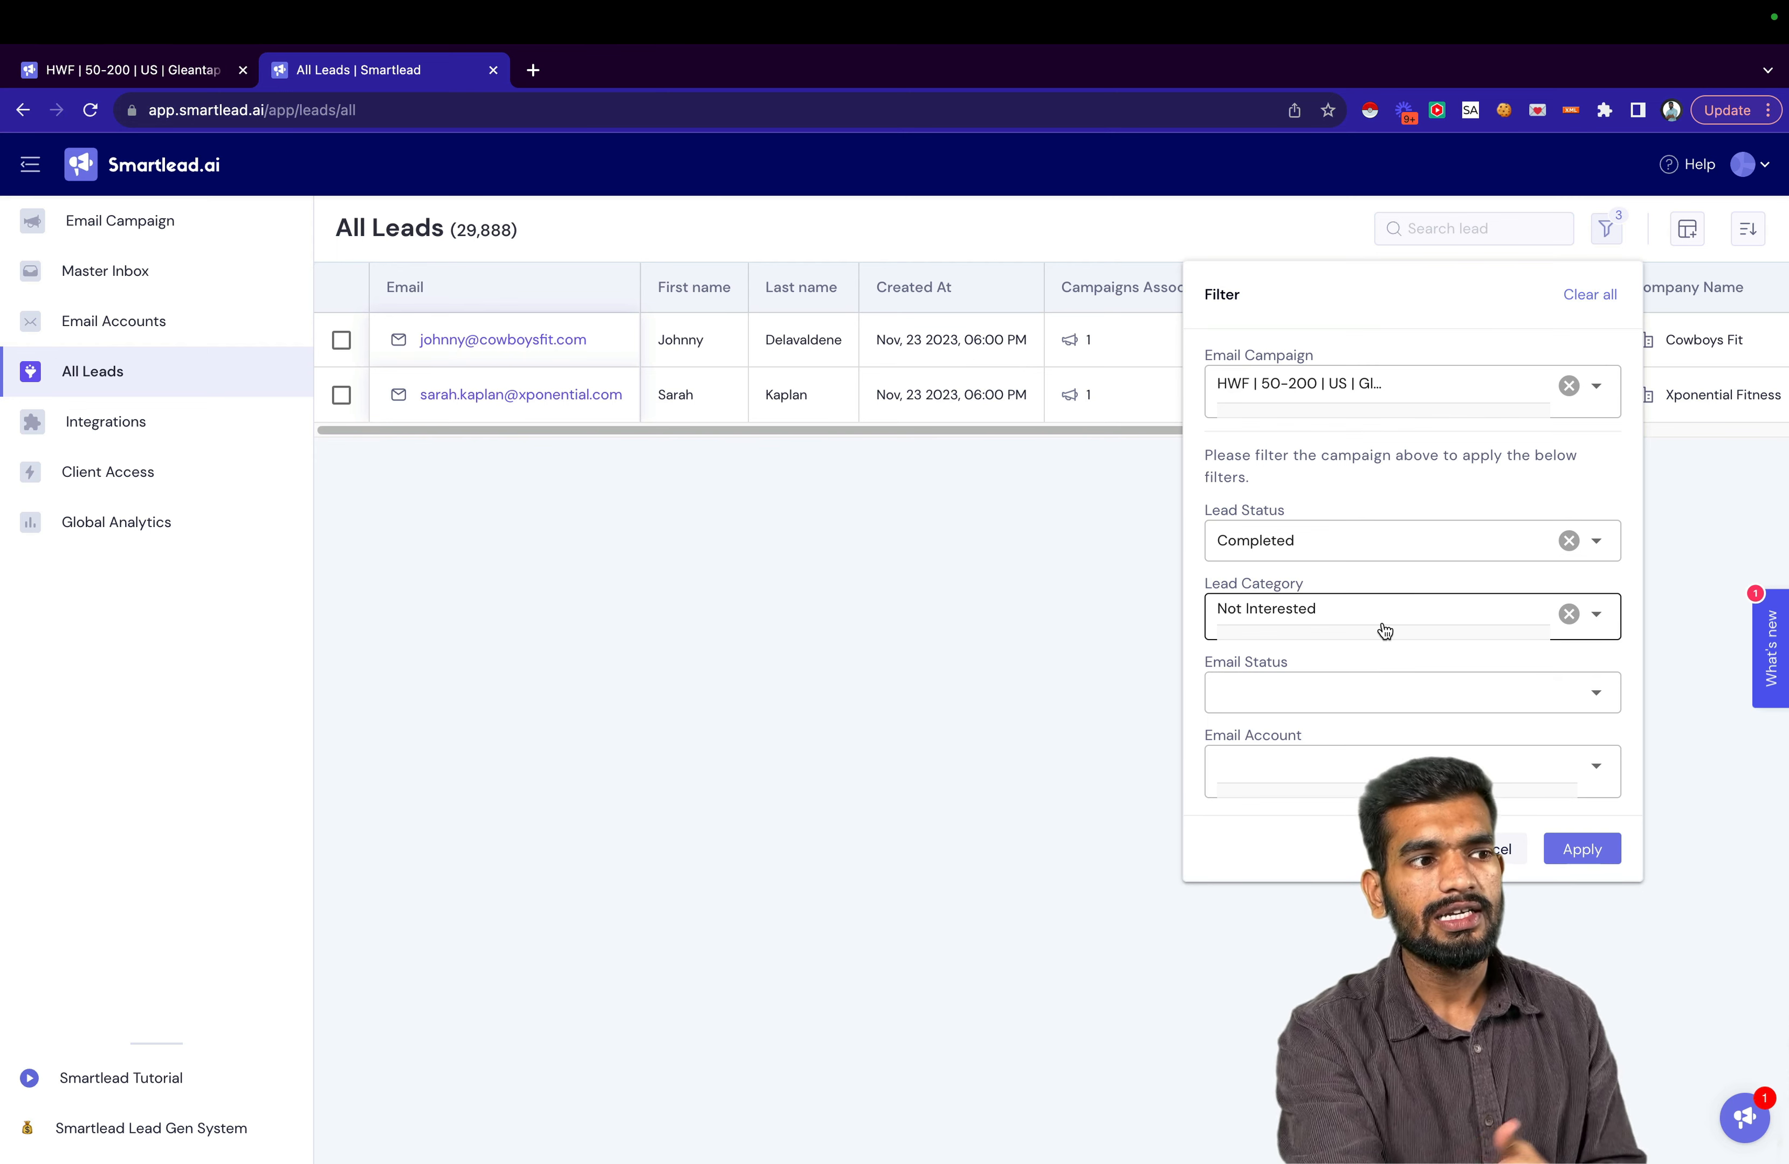
{"action": "left_click", "coordinate": [1582, 849]}
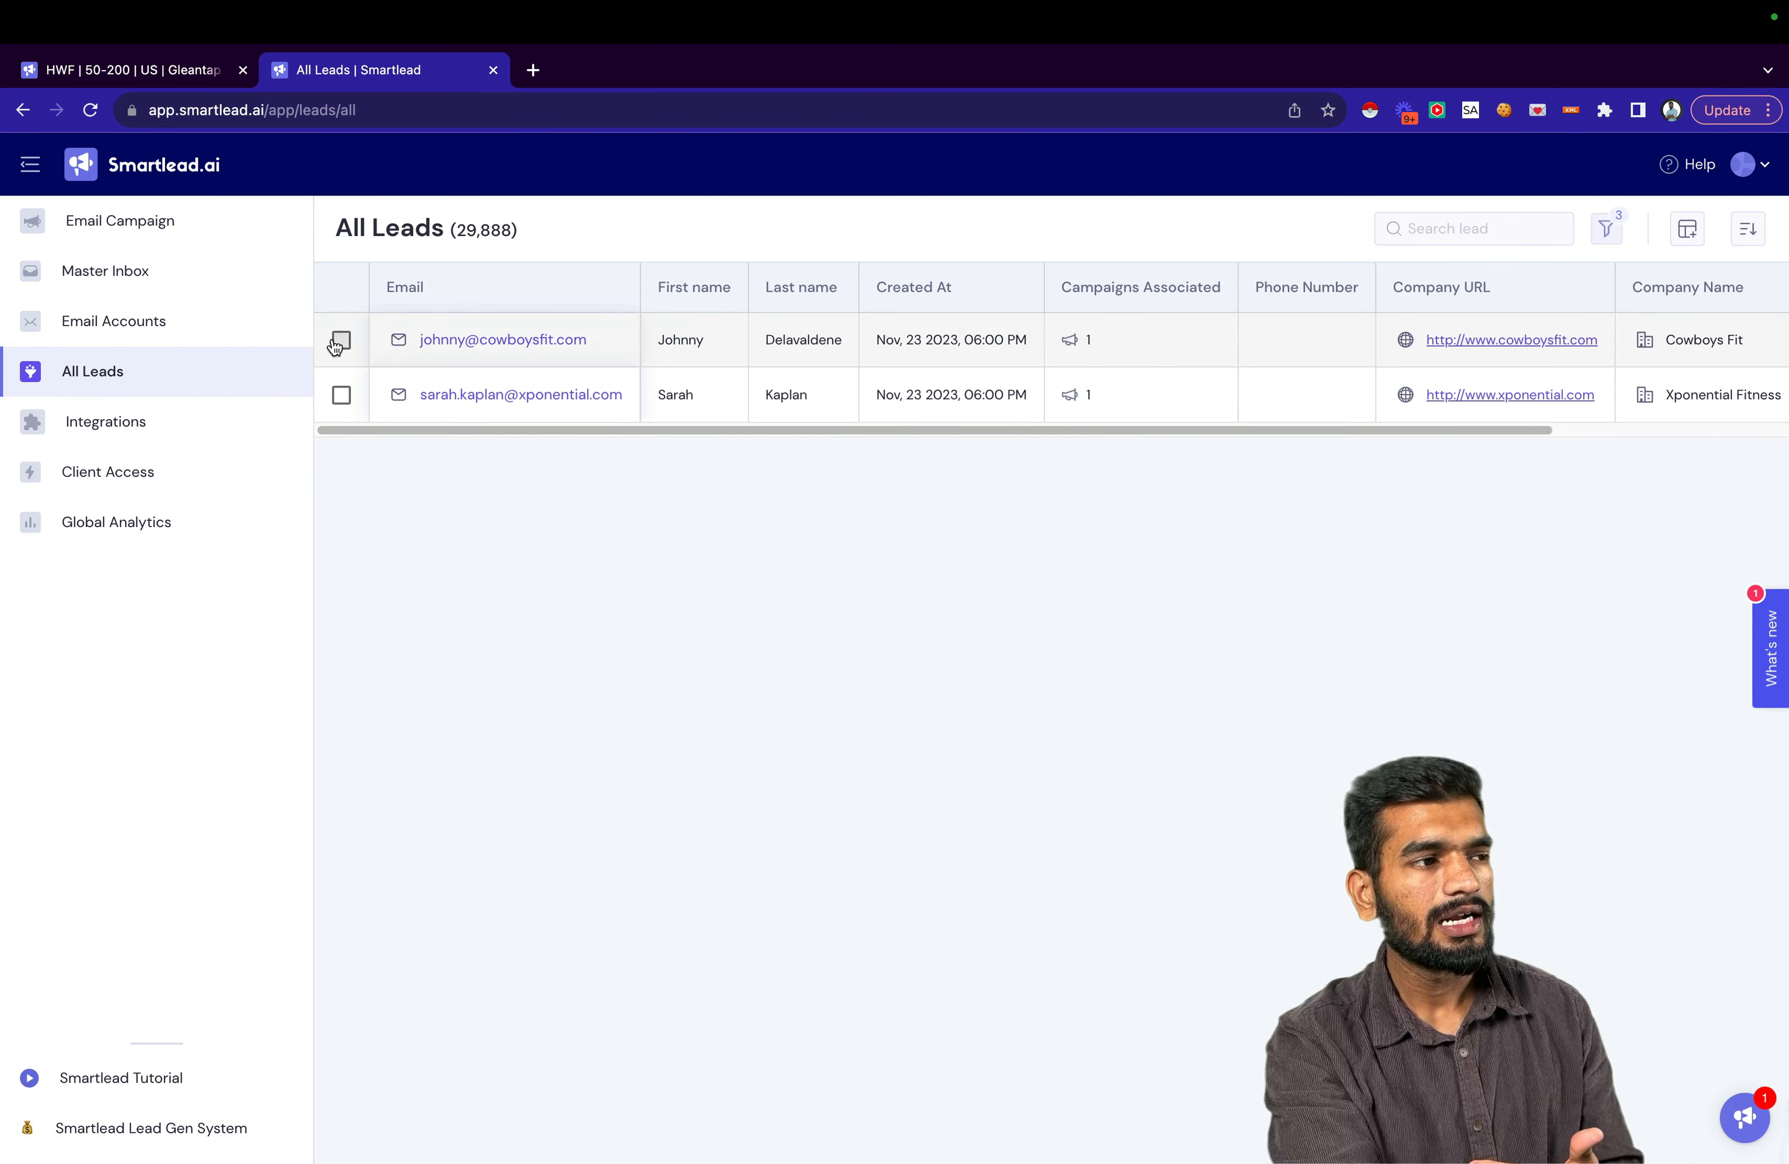
Select both filtered leads, check the settings for pushing them to another campaign, and delete the two leads.
{"action": "left_click", "coordinate": [342, 338]}
{"action": "left_click", "coordinate": [342, 392]}
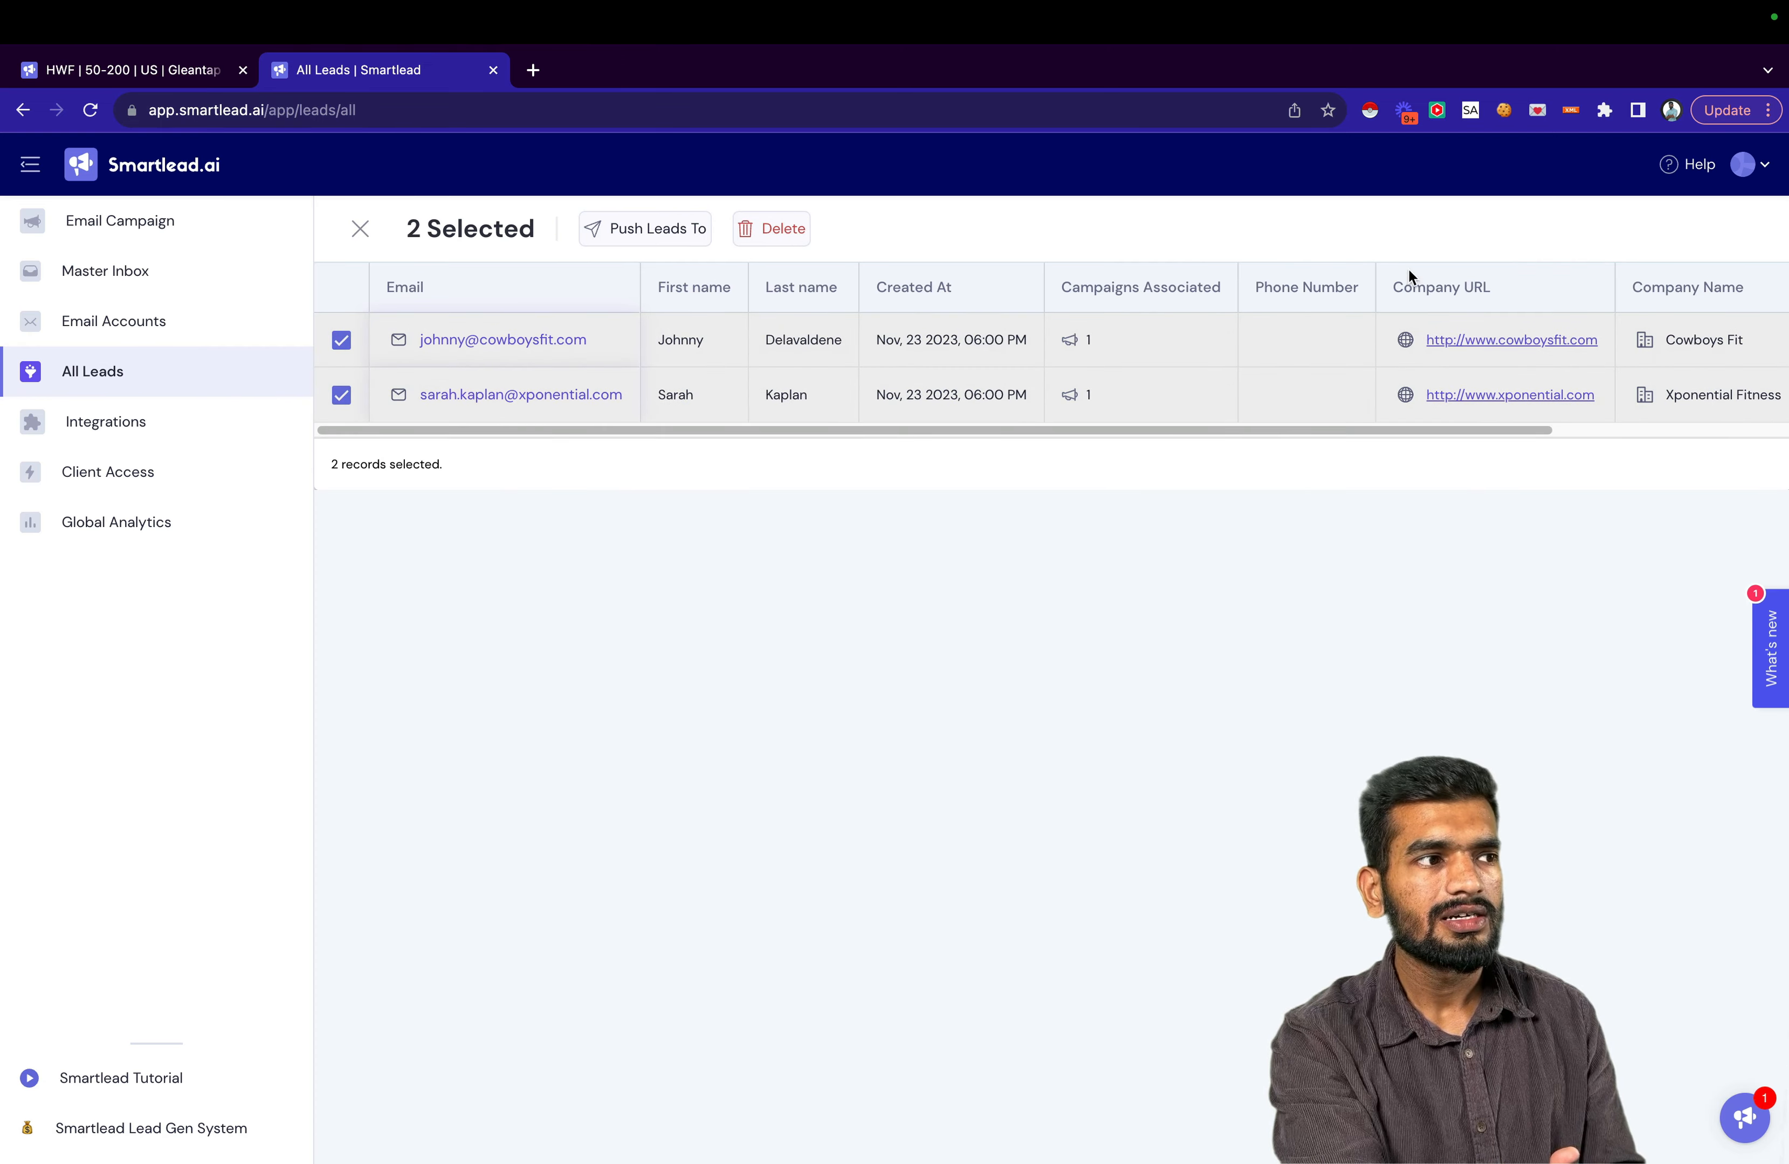
{"action": "left_click", "coordinate": [792, 244]}
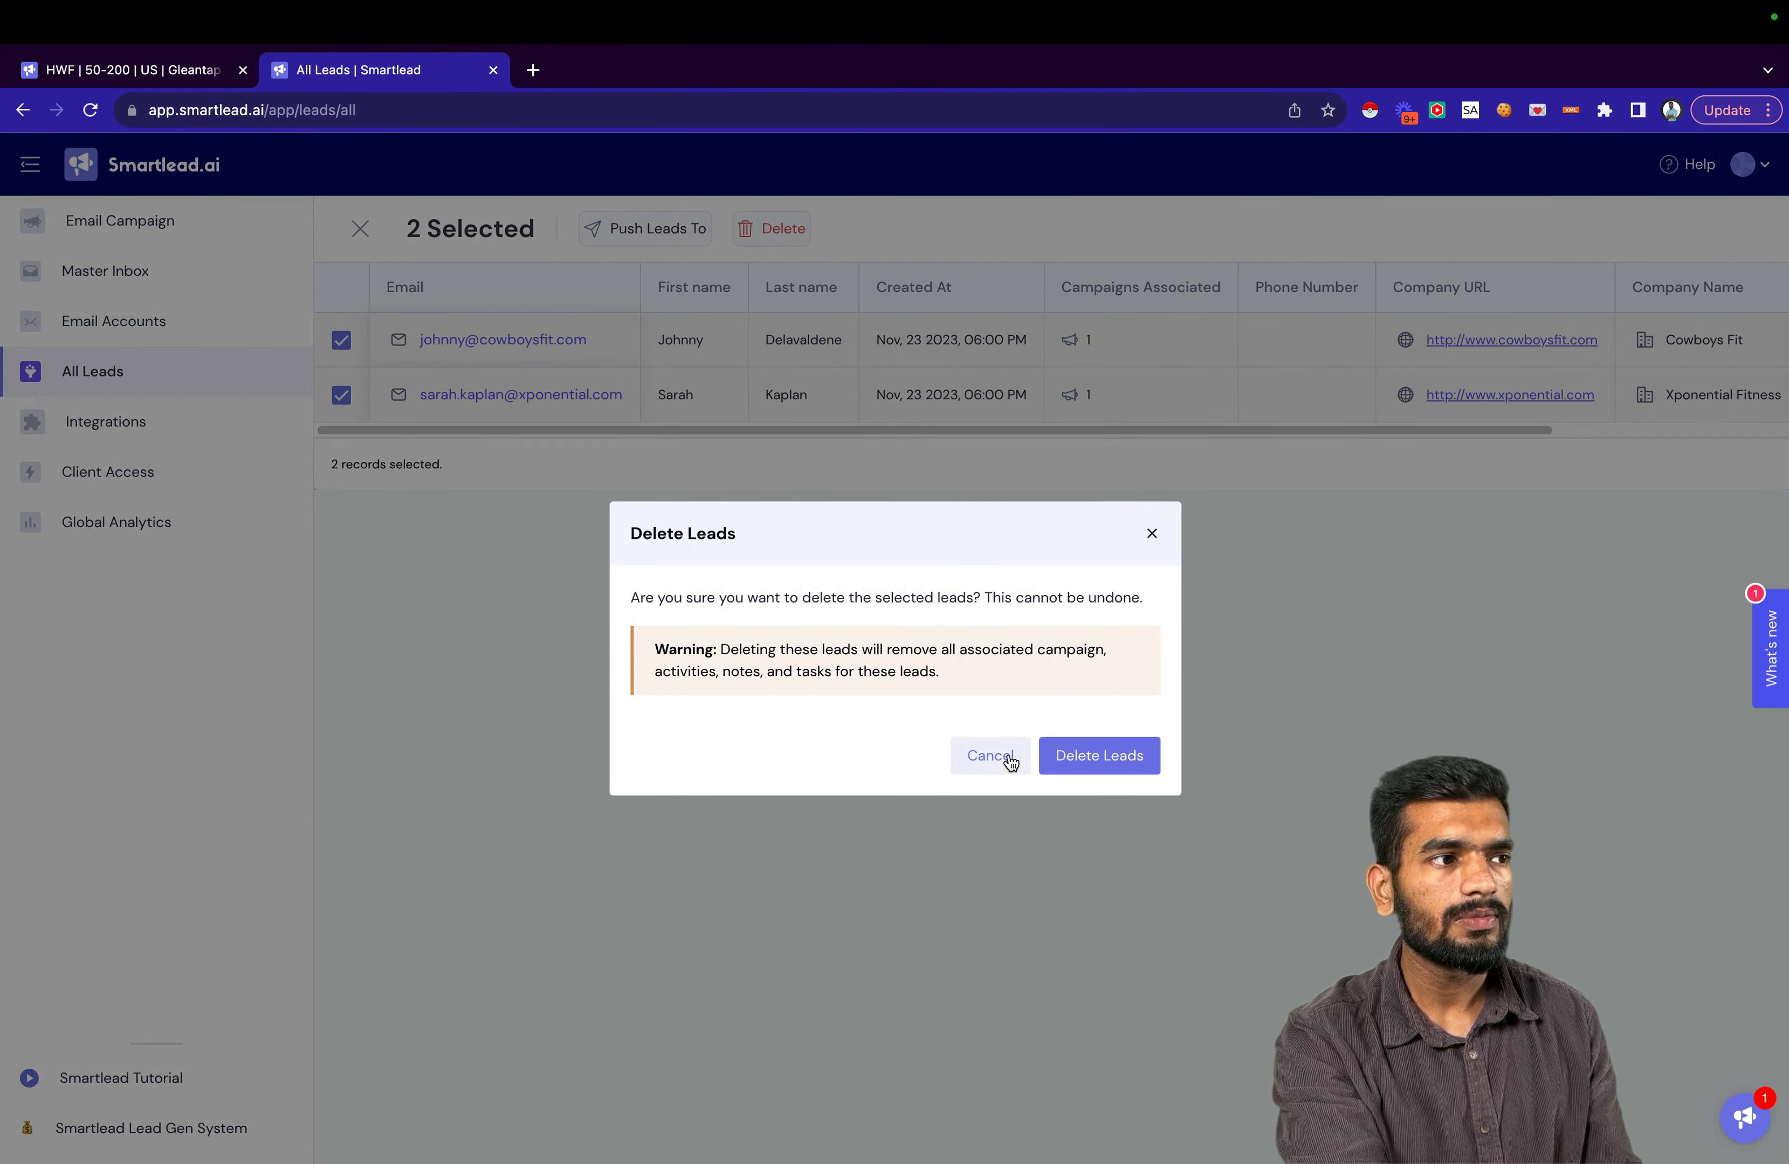
{"action": "left_click", "coordinate": [999, 755]}
{"action": "left_click", "coordinate": [669, 230]}
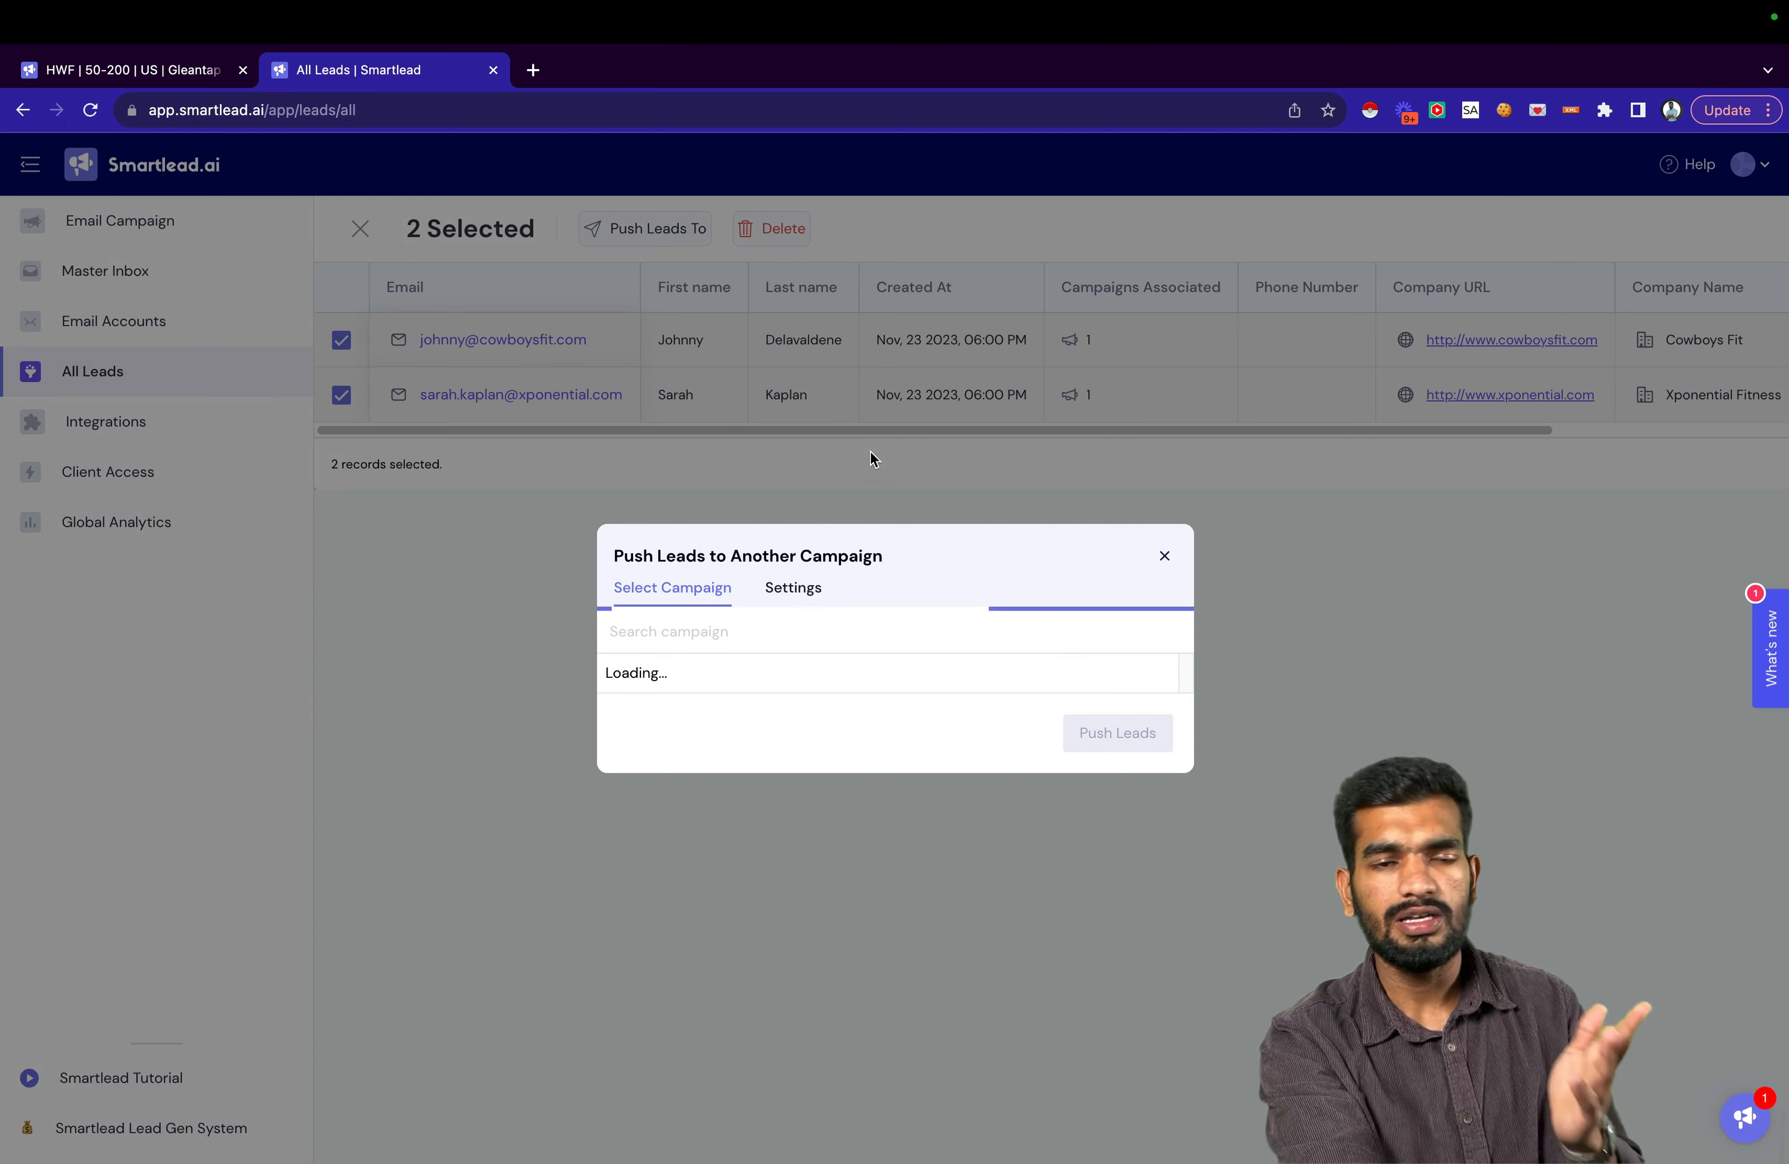
{"action": "left_click", "coordinate": [800, 513]}
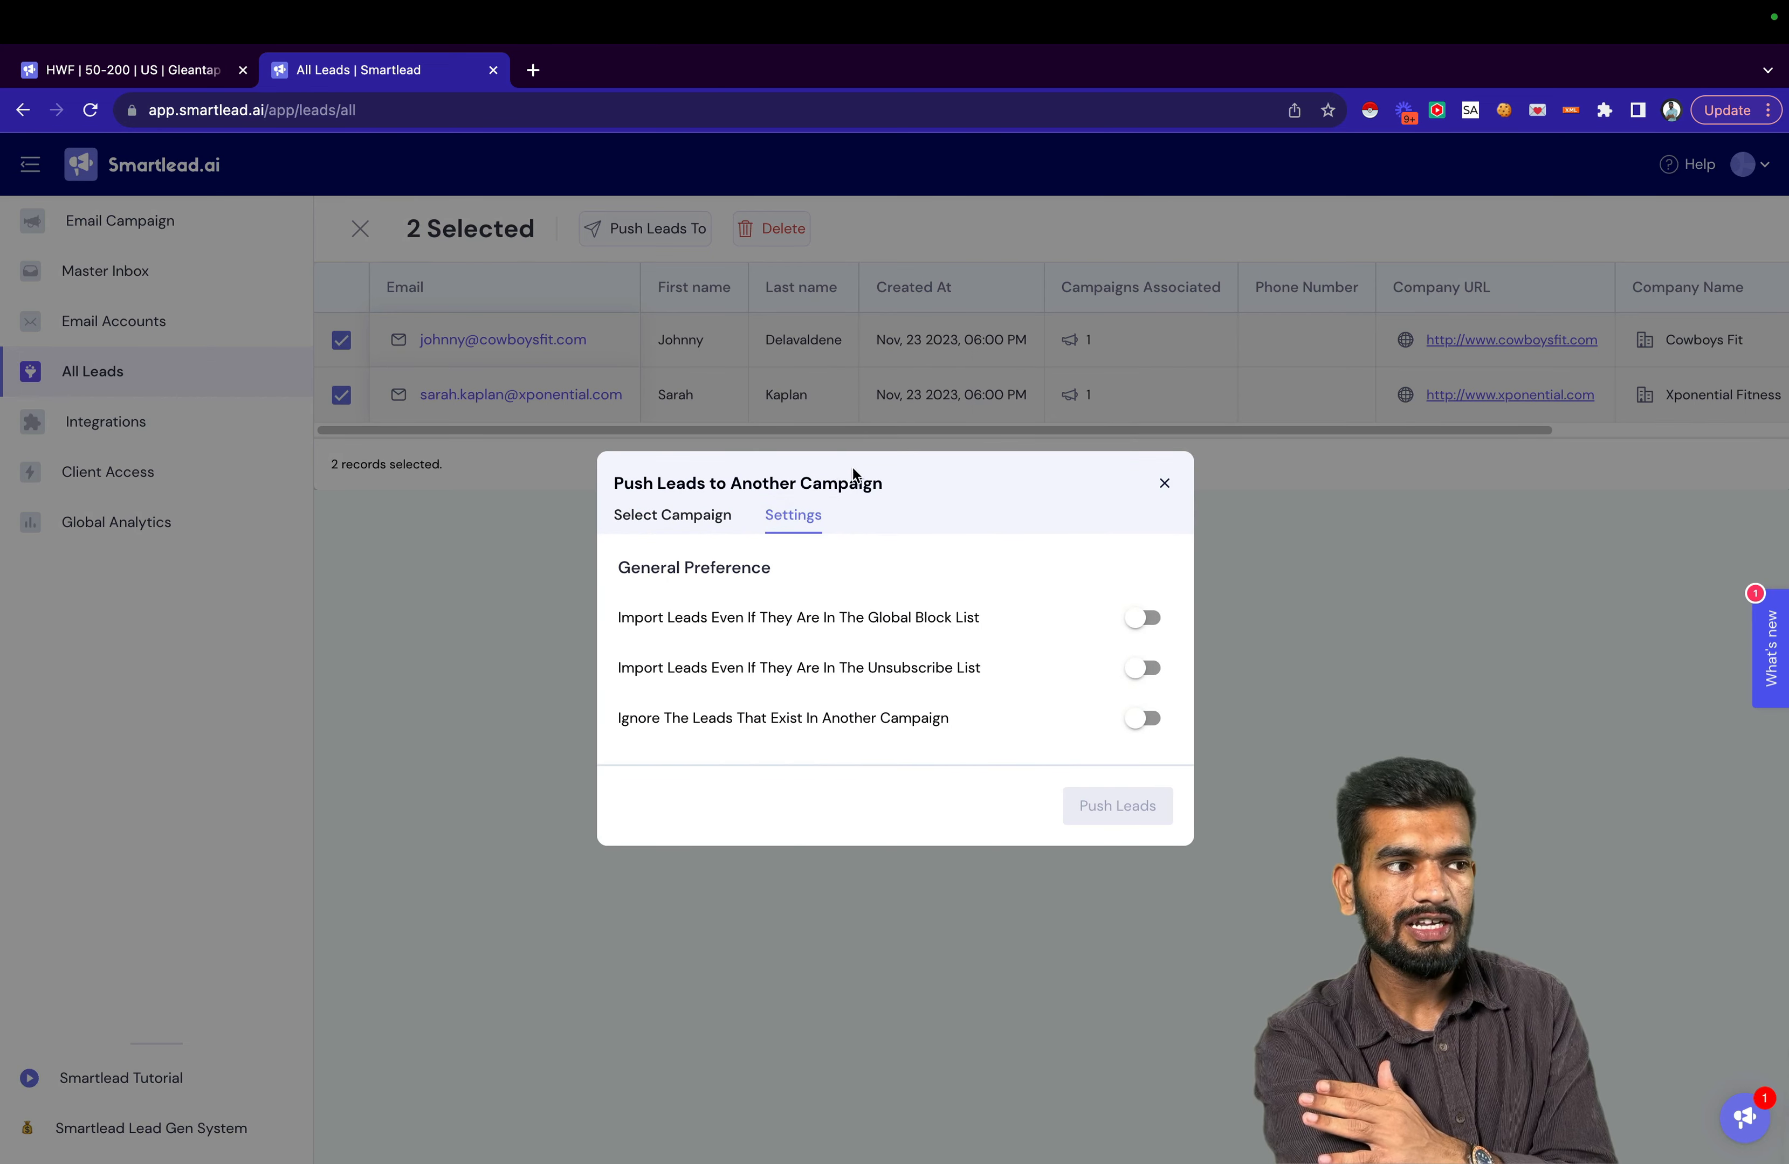
{"action": "left_click", "coordinate": [1165, 483]}
{"action": "left_click", "coordinate": [770, 229]}
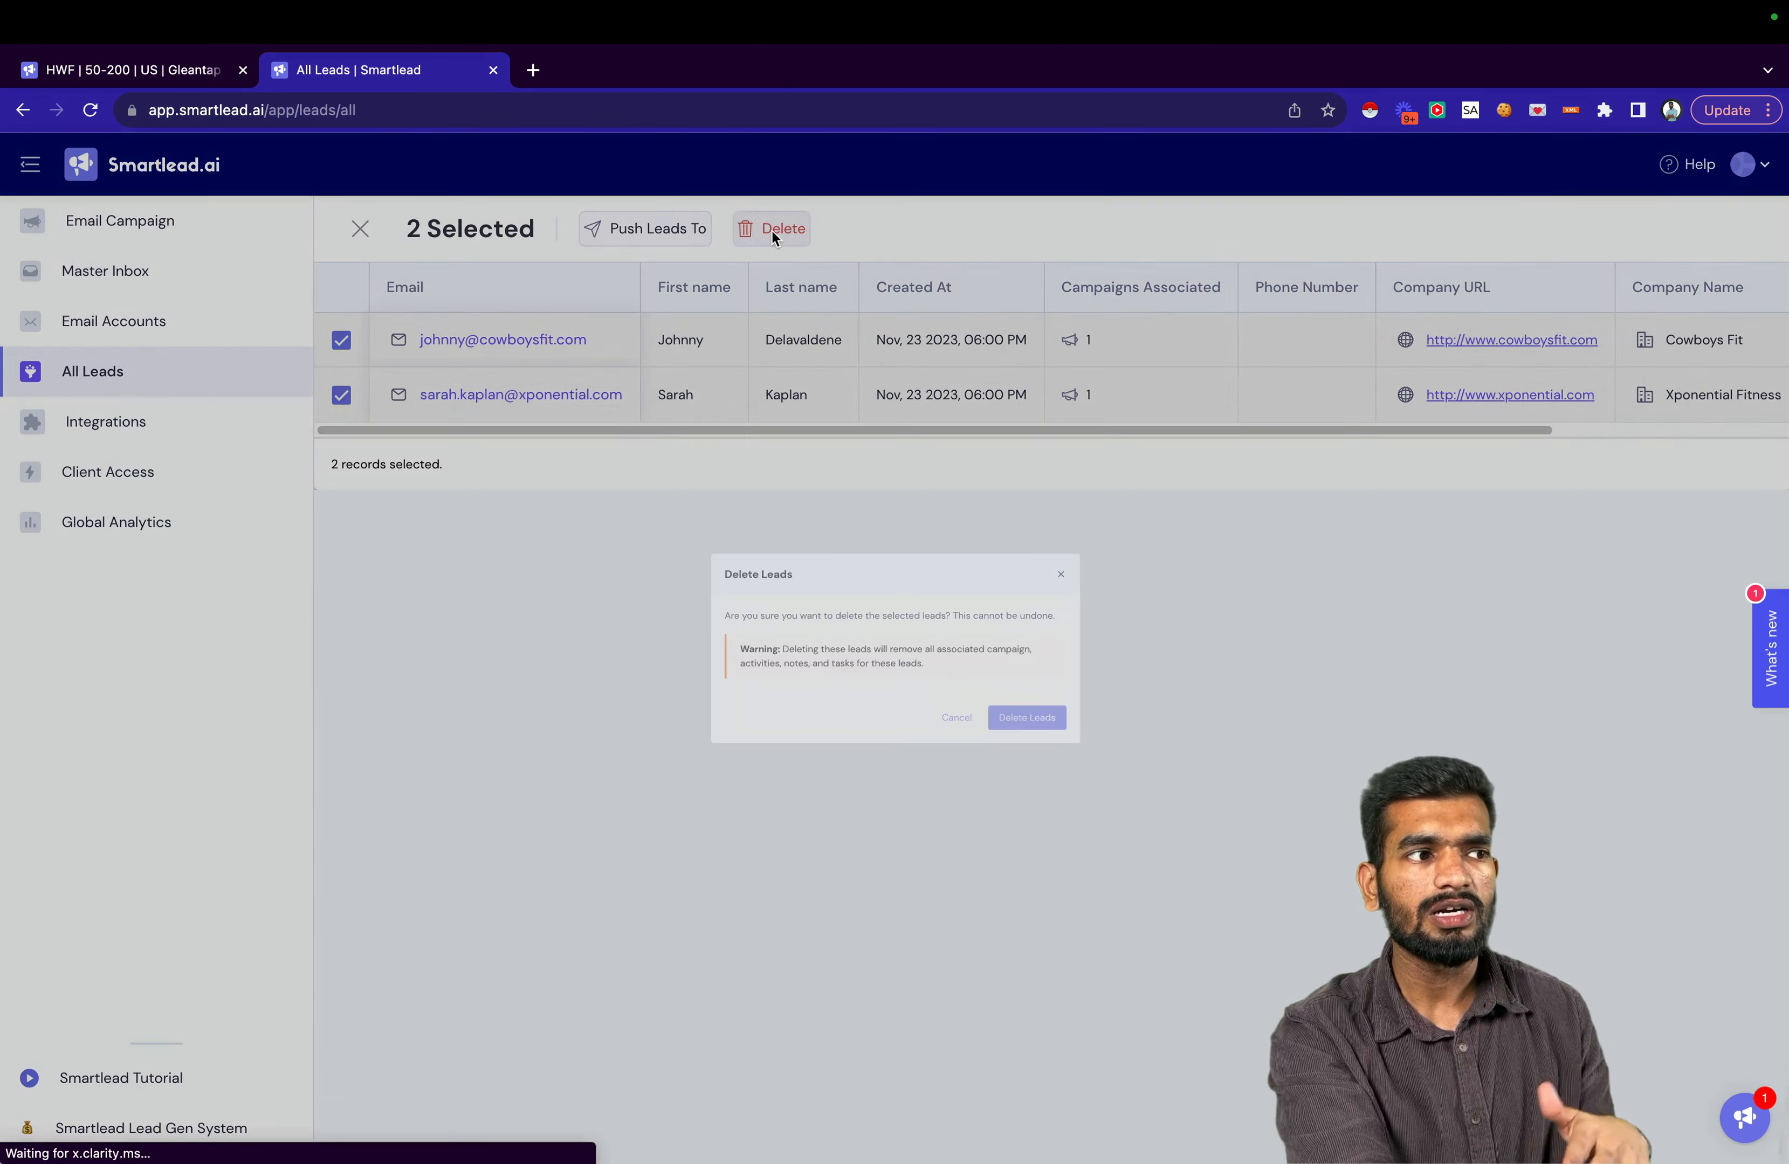
{"action": "left_click", "coordinate": [1107, 758]}
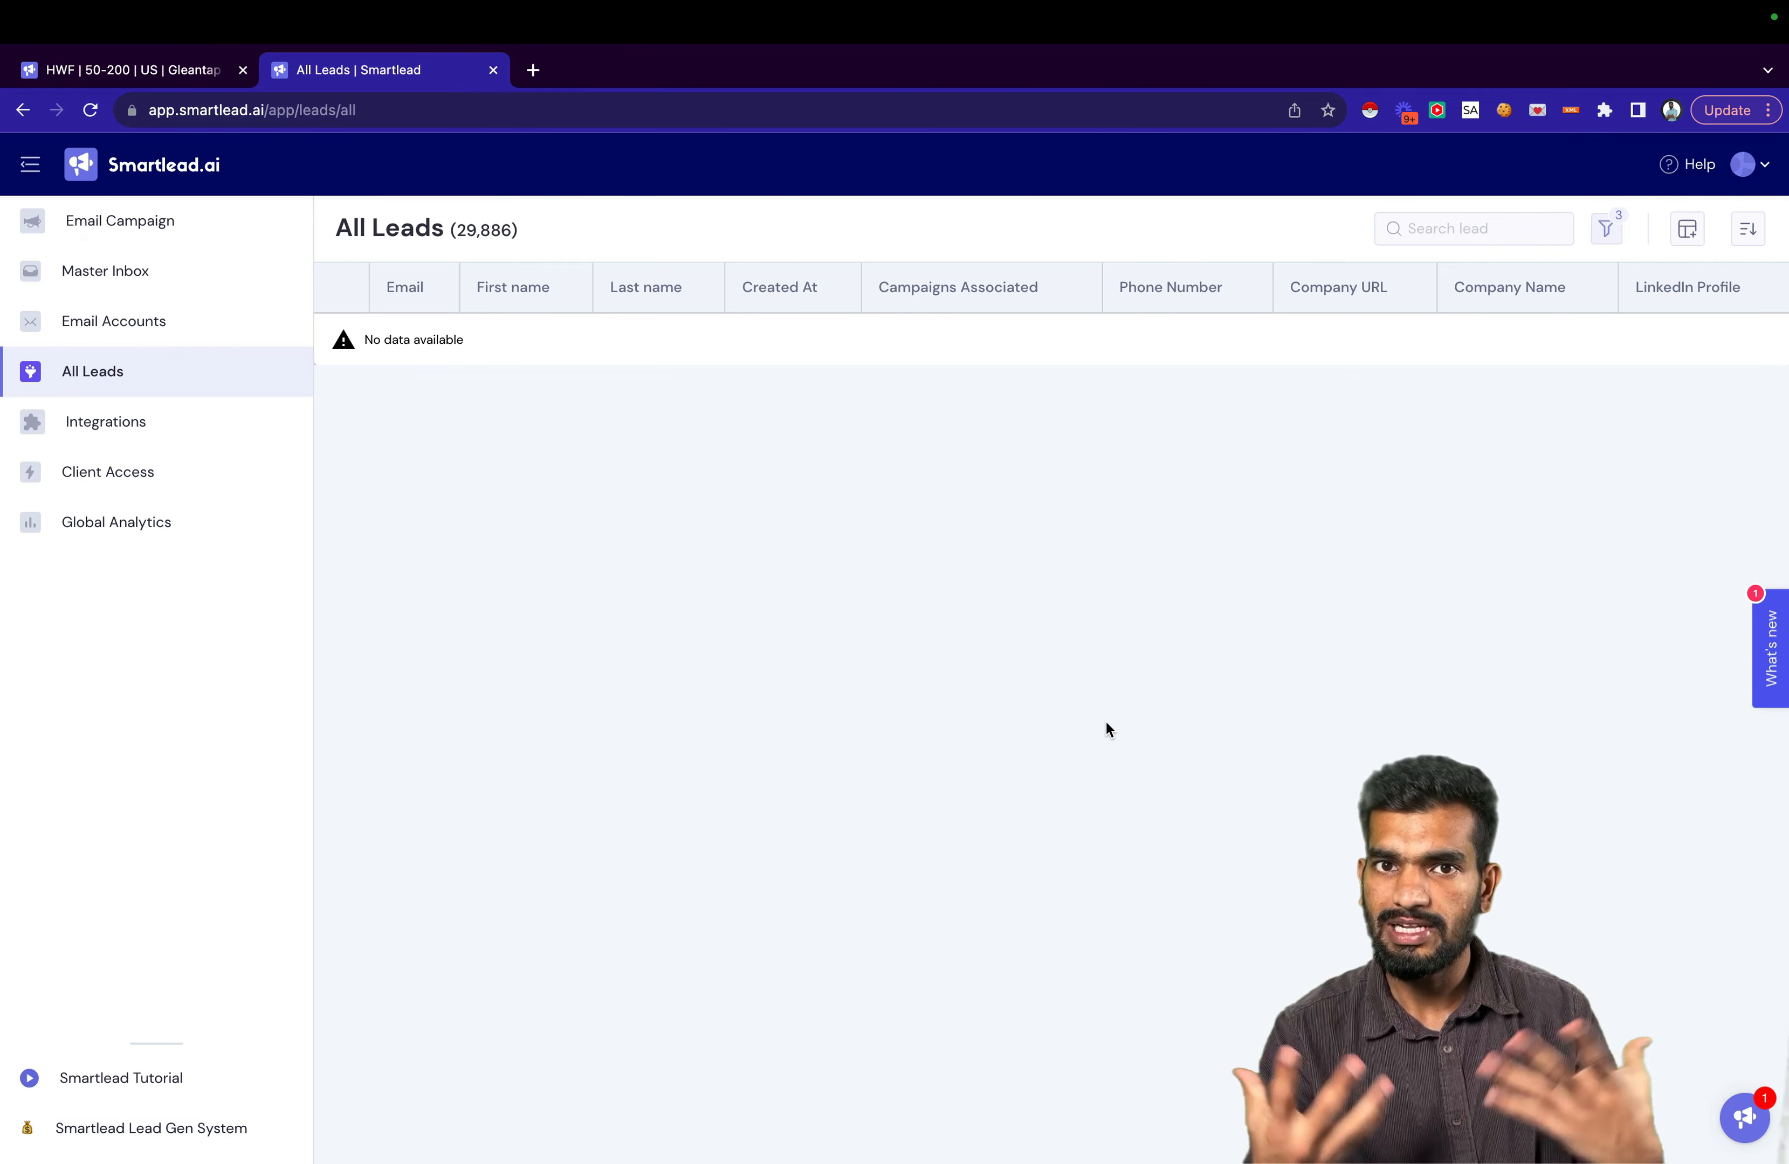
Examine Global Analytics, including its campaign and client filters, email reach, lead stats, sender email health and lead quality.
{"action": "left_click", "coordinate": [254, 527]}
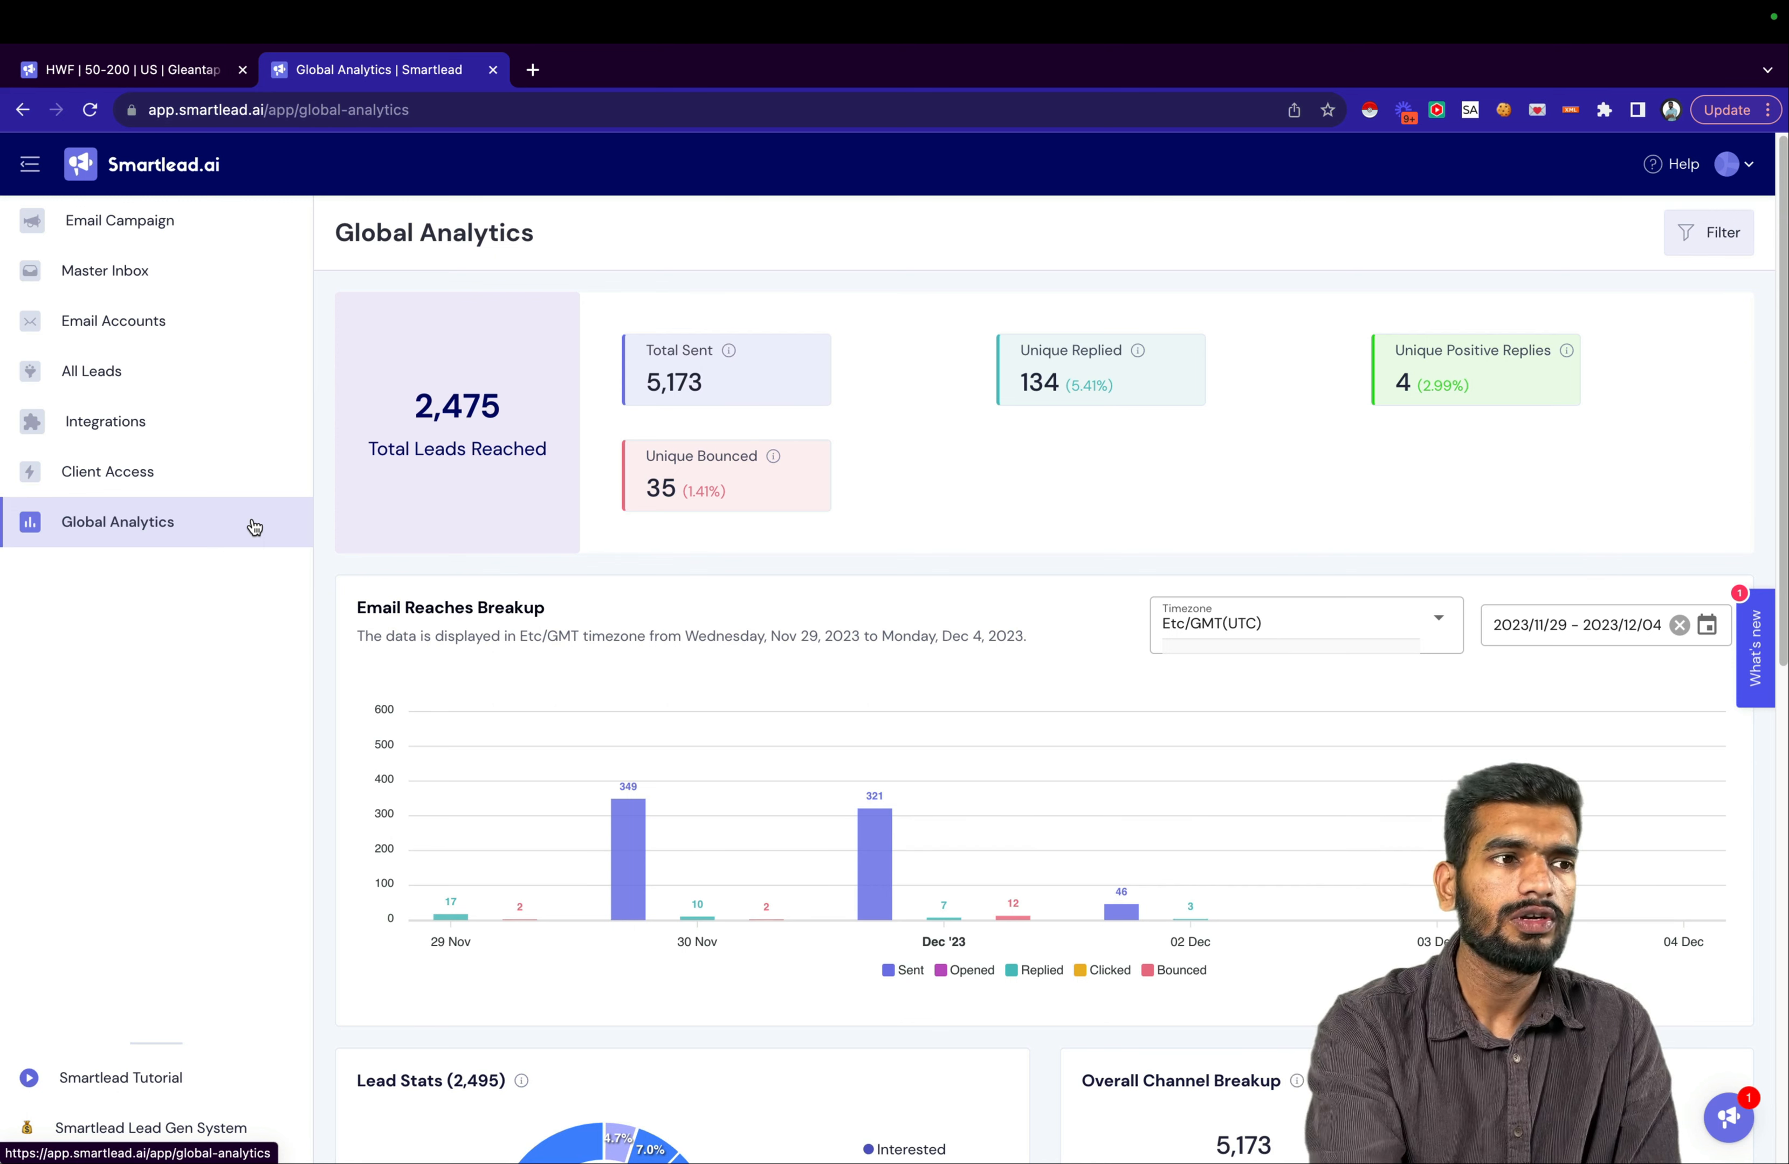
{"action": "left_click", "coordinate": [1707, 232]}
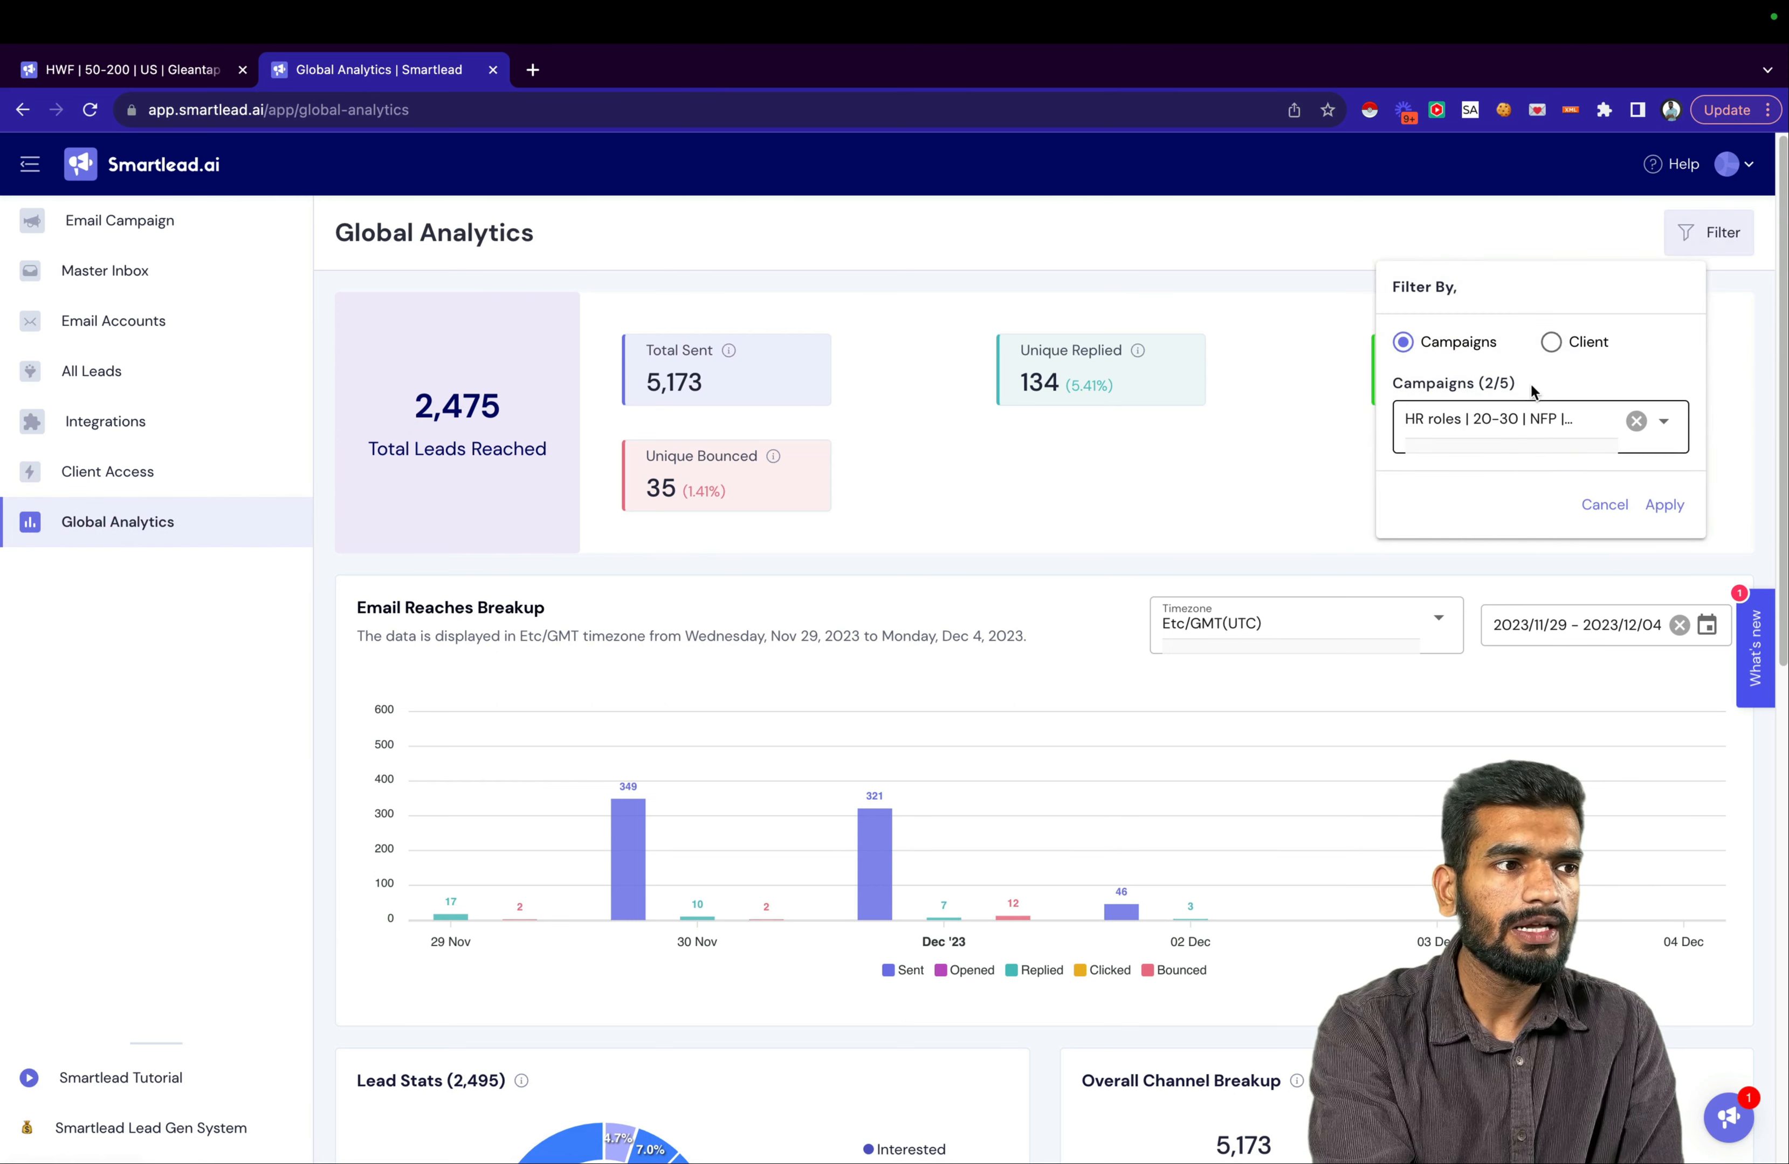
{"action": "left_click", "coordinate": [1551, 342]}
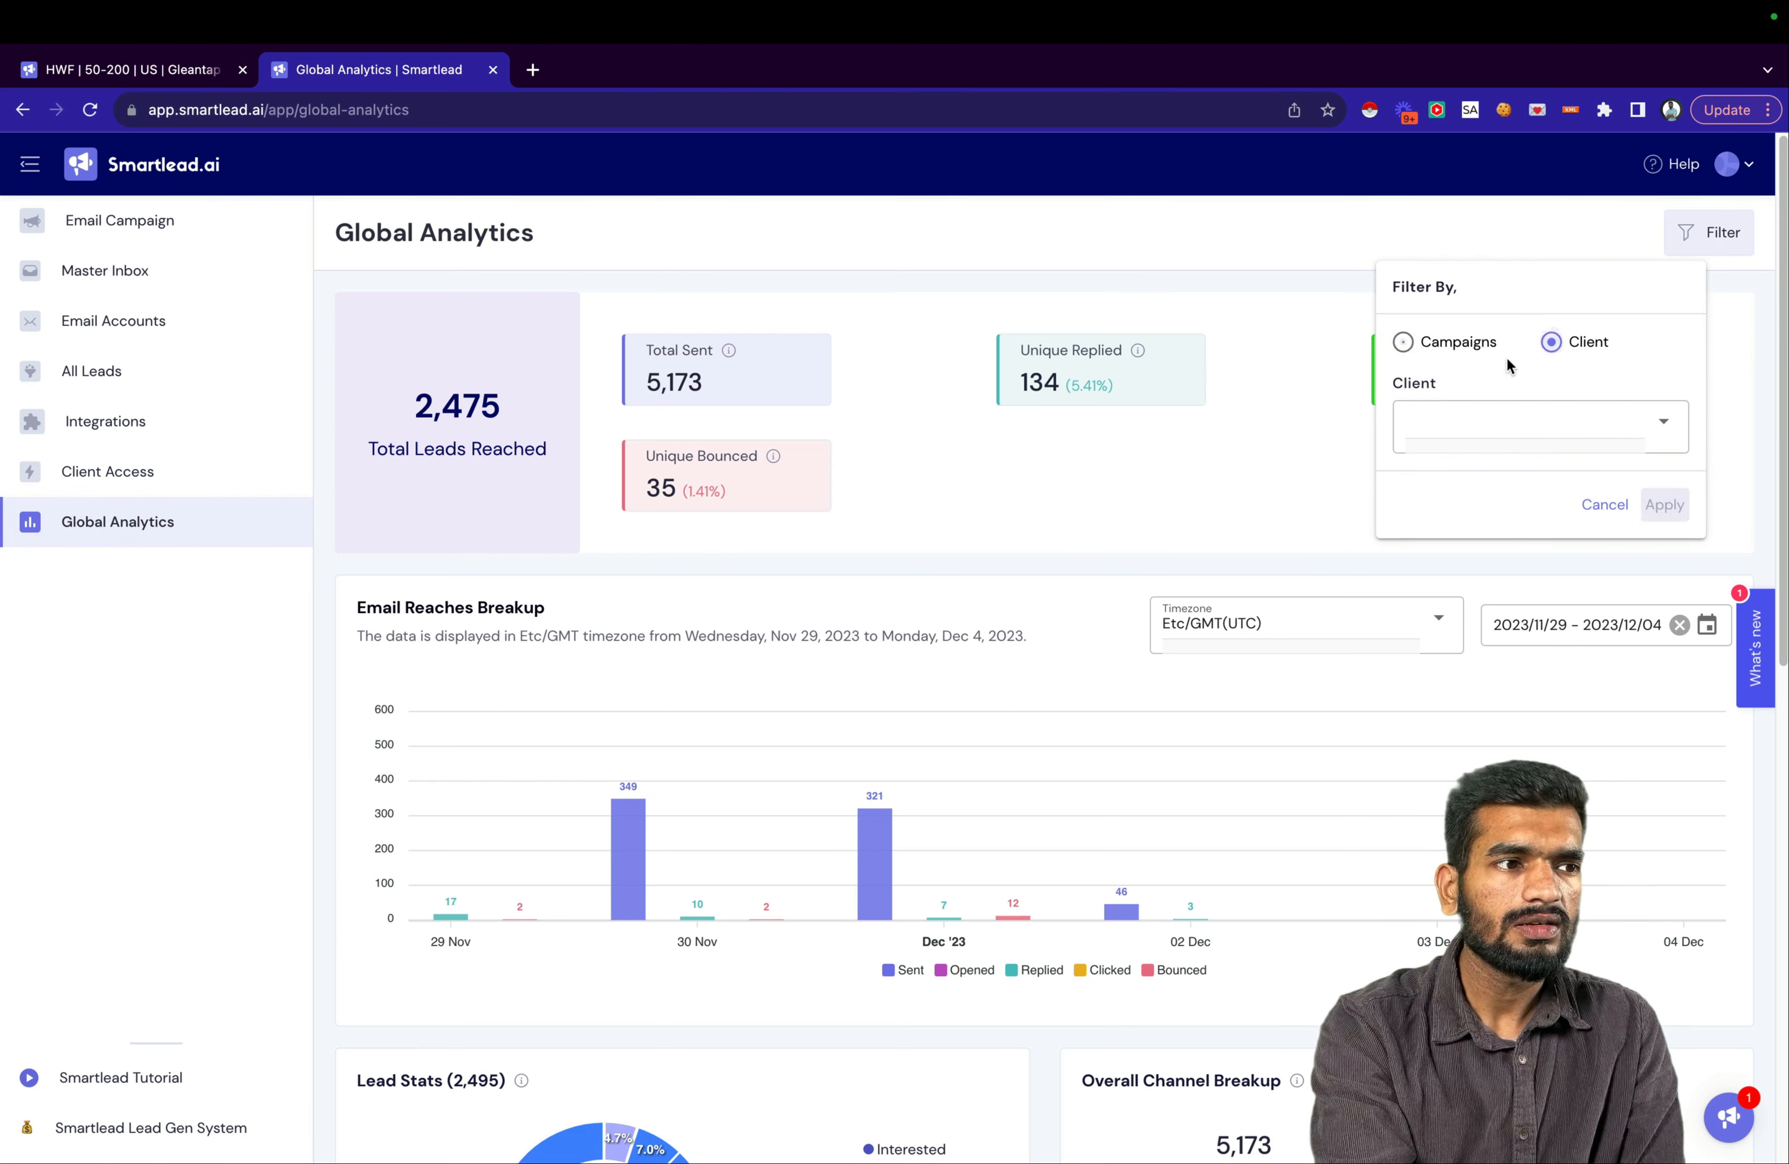
{"action": "left_click", "coordinate": [1406, 348]}
{"action": "scroll", "coordinate": [1195, 637], "scroll_direction": "down", "scroll_amount": 10}
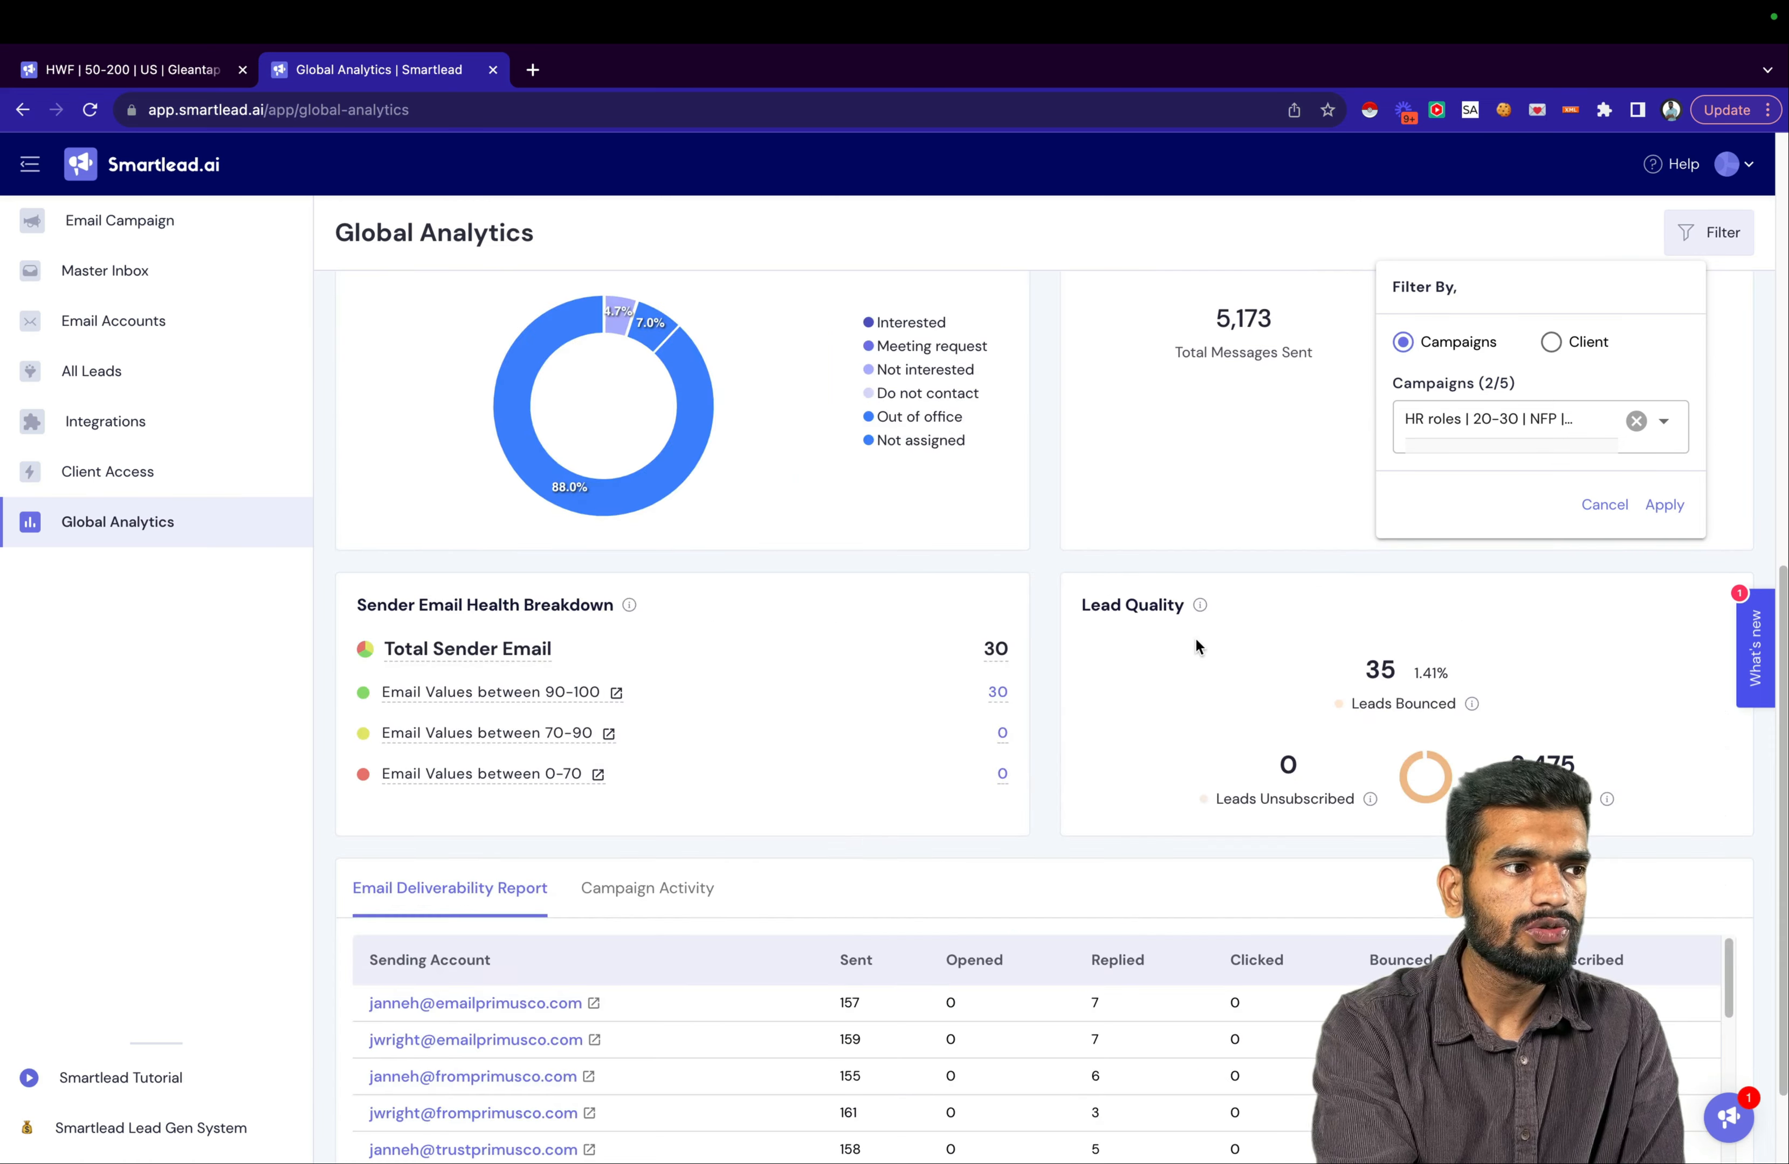
{"action": "scroll", "coordinate": [1195, 637], "scroll_direction": "up", "scroll_amount": 10}
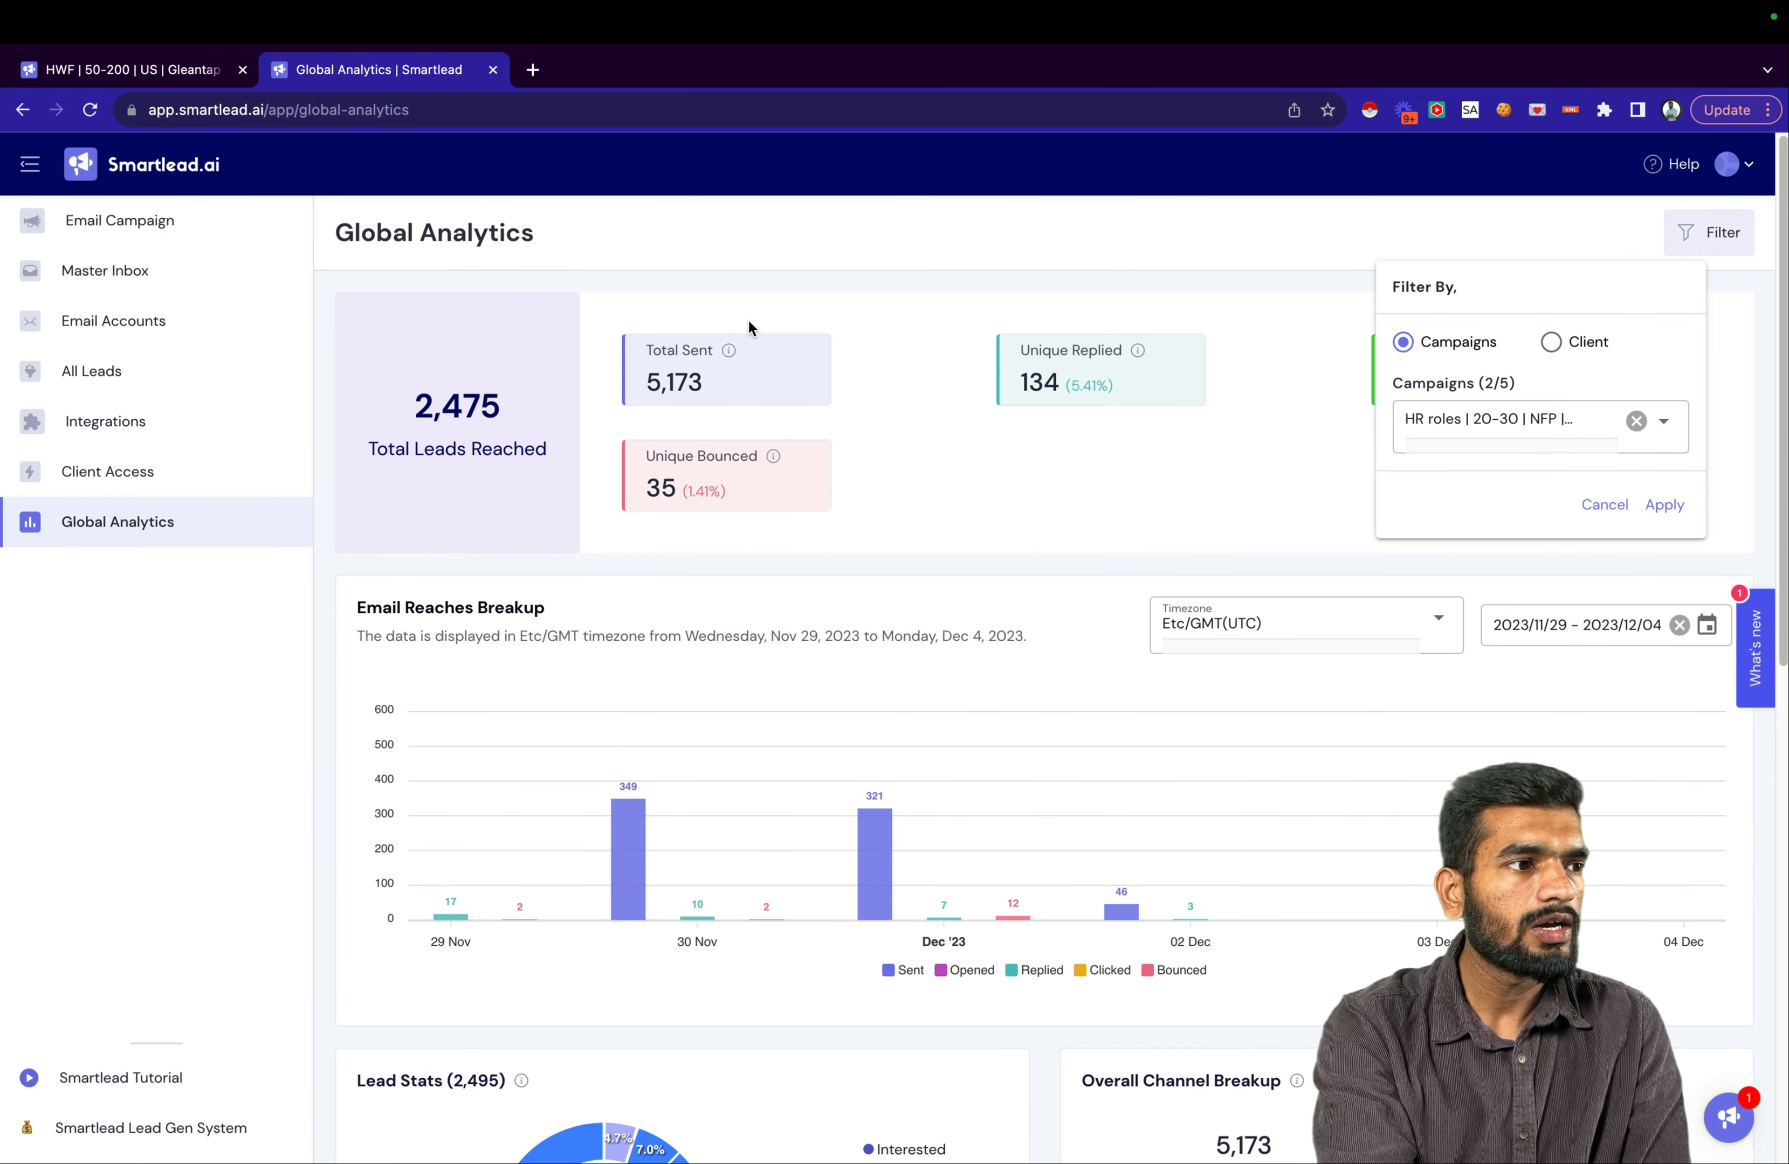
{"action": "left_click", "coordinate": [1013, 263]}
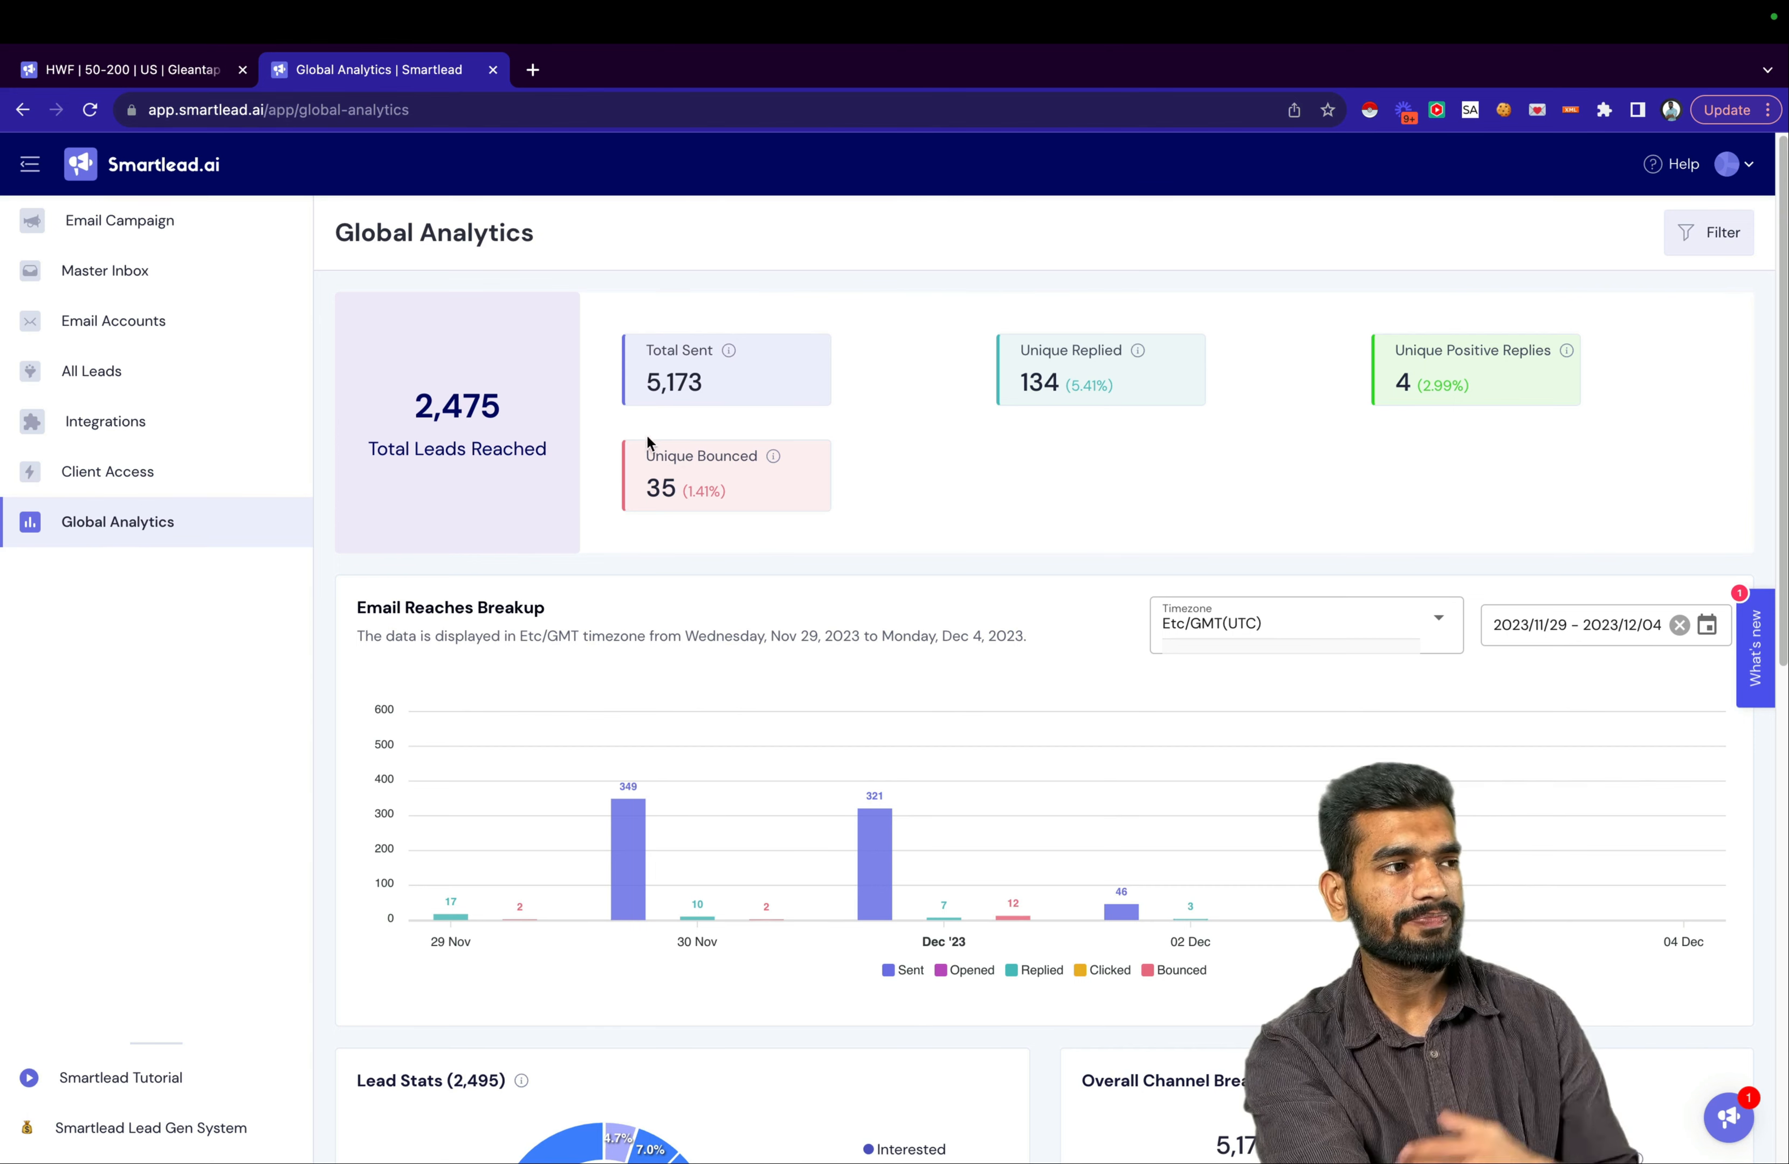
{"action": "scroll", "coordinate": [812, 473], "scroll_direction": "down", "scroll_amount": 2}
{"action": "scroll", "coordinate": [911, 465], "scroll_direction": "down", "scroll_amount": 10}
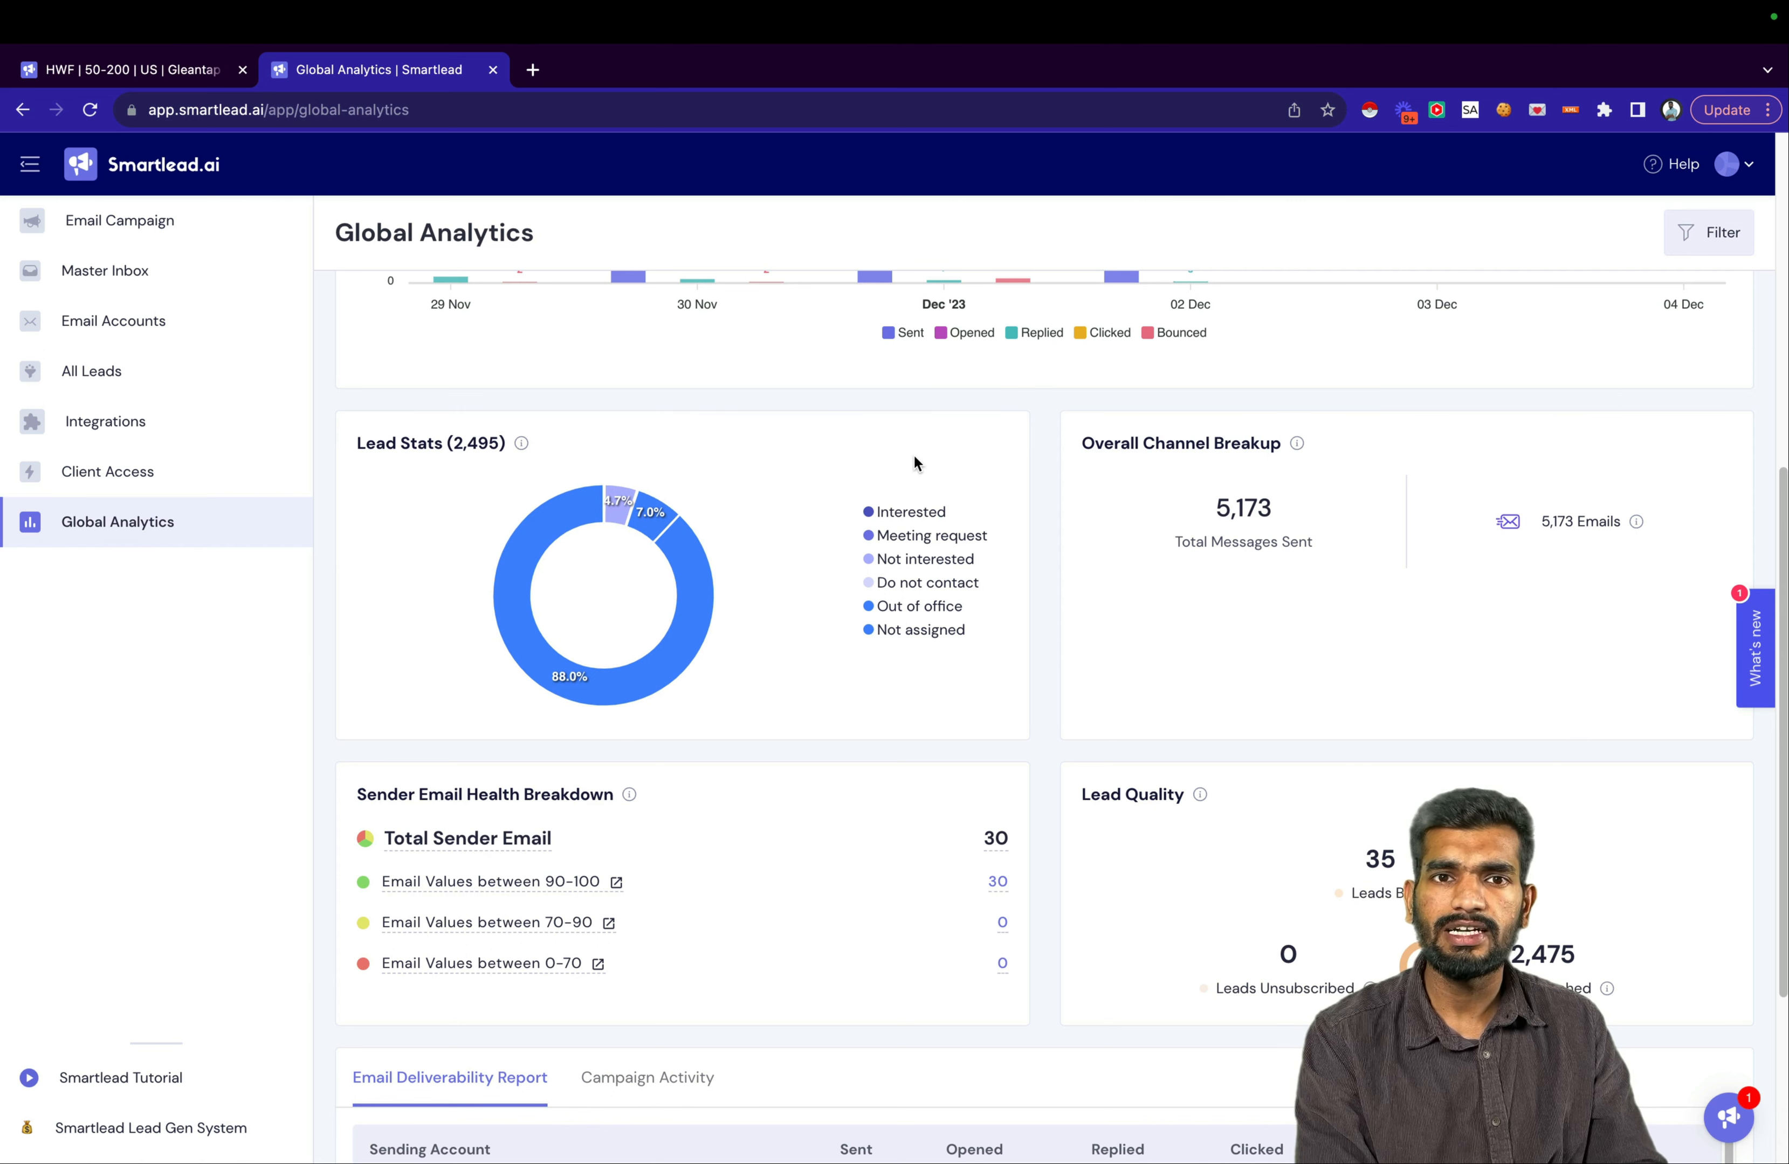
Open the HWF | 50-200 | US campaign and examine its analytics, including email reach, sequence breakup, lead stats and sender email health.
{"action": "left_click", "coordinate": [240, 258]}
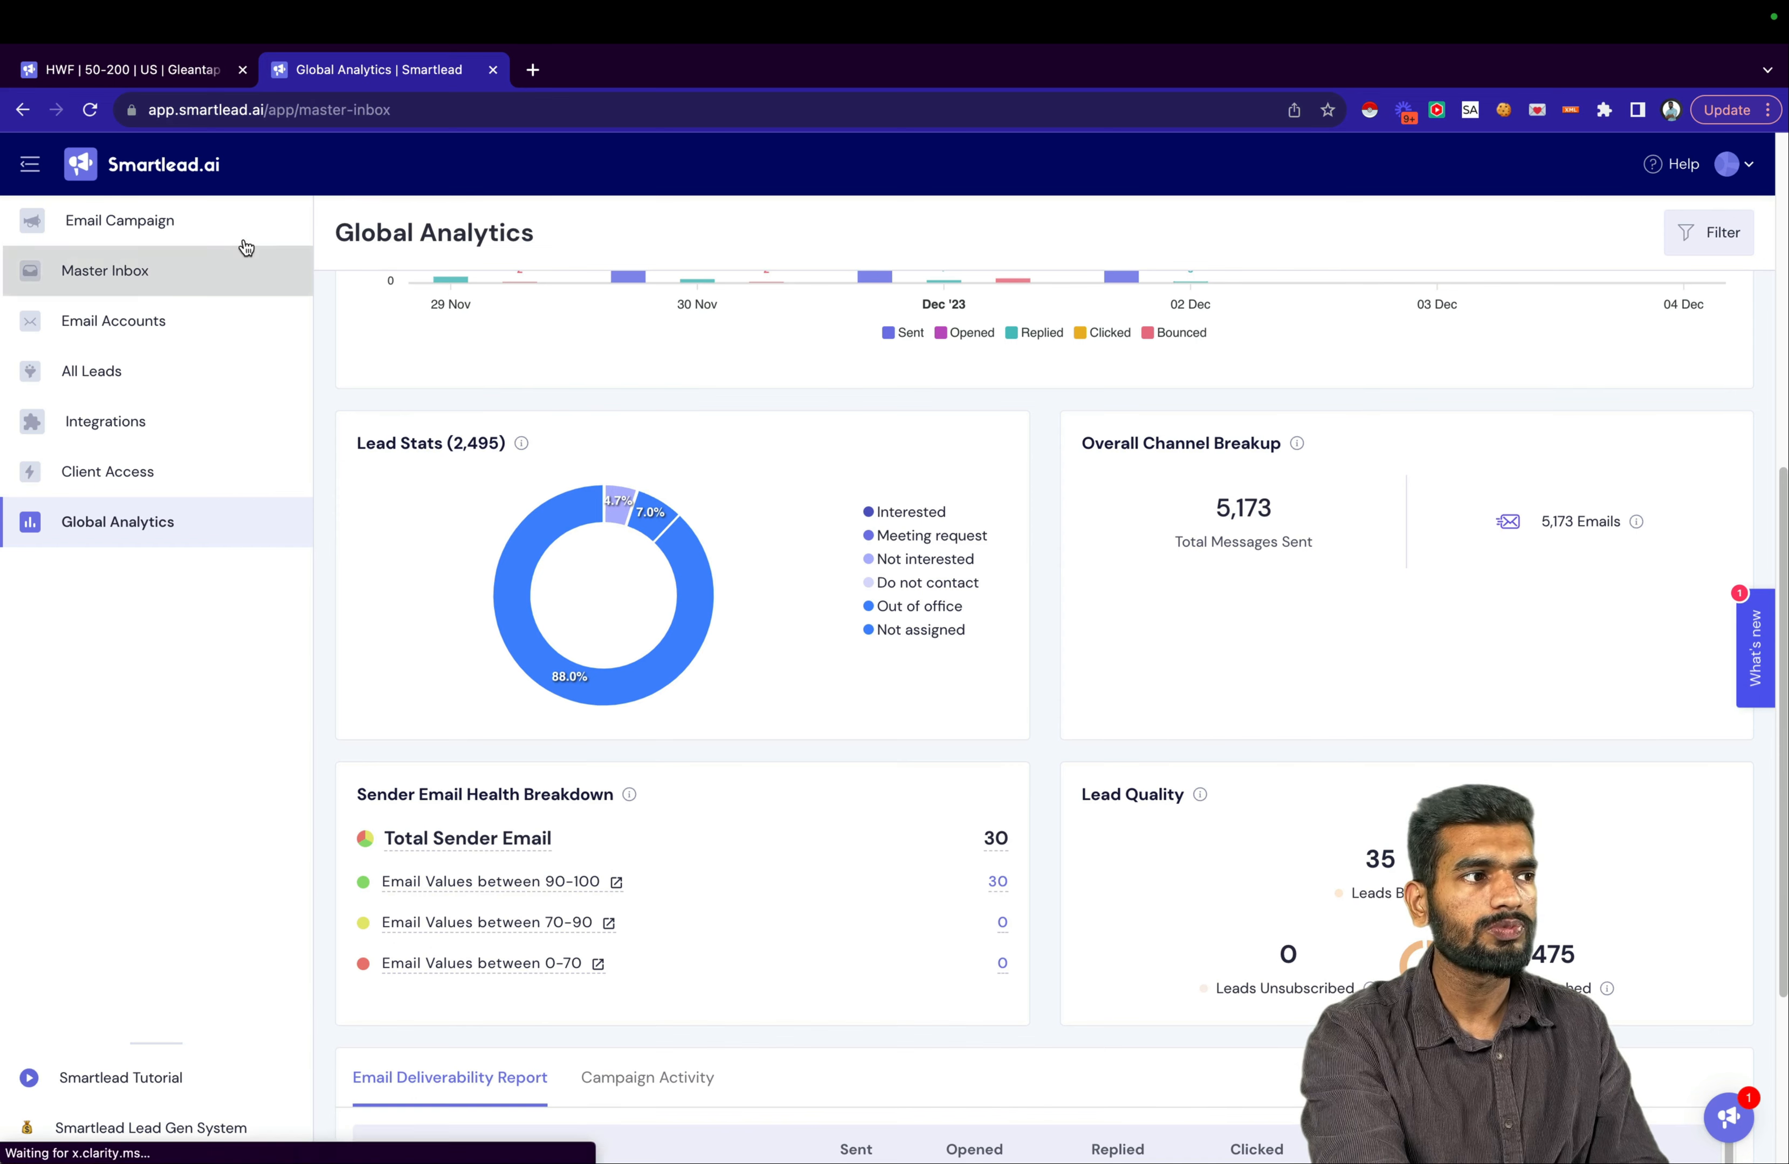
{"action": "left_click", "coordinate": [1706, 368]}
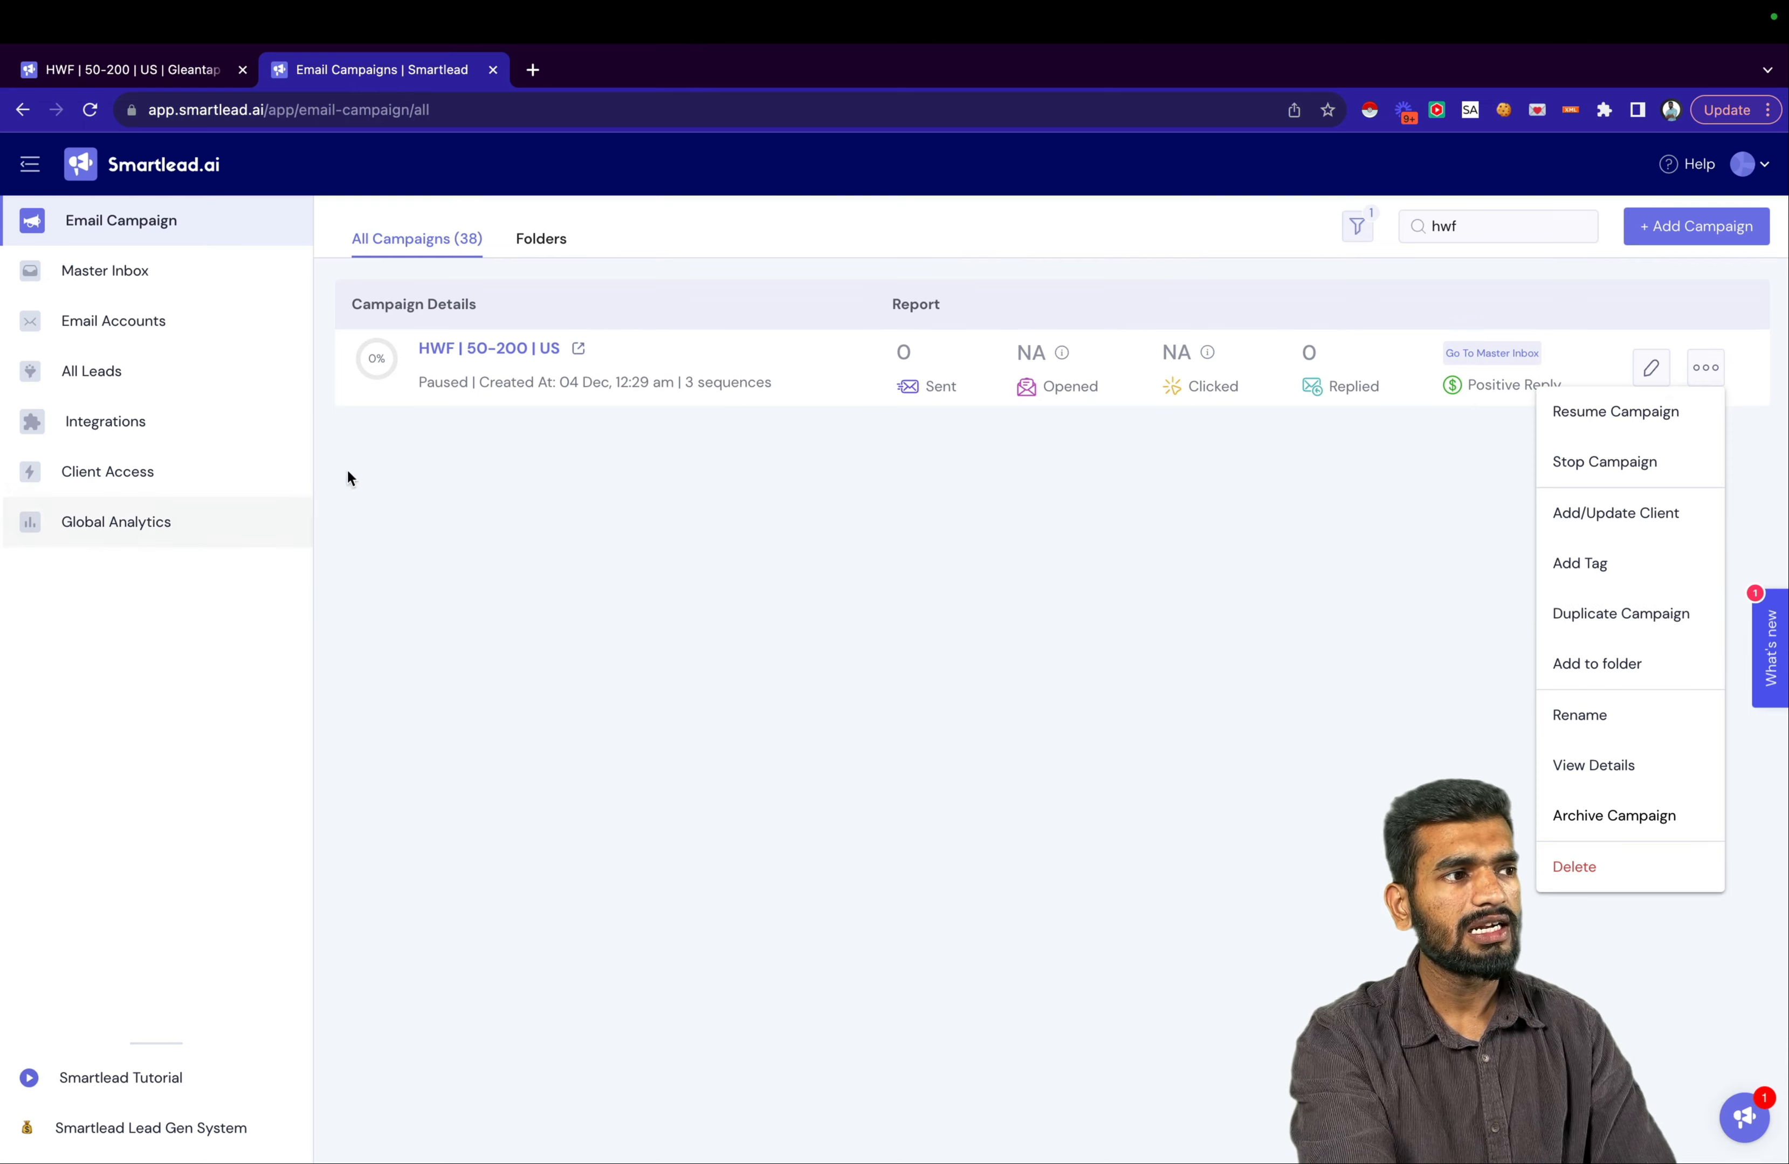
{"action": "left_click", "coordinate": [437, 348]}
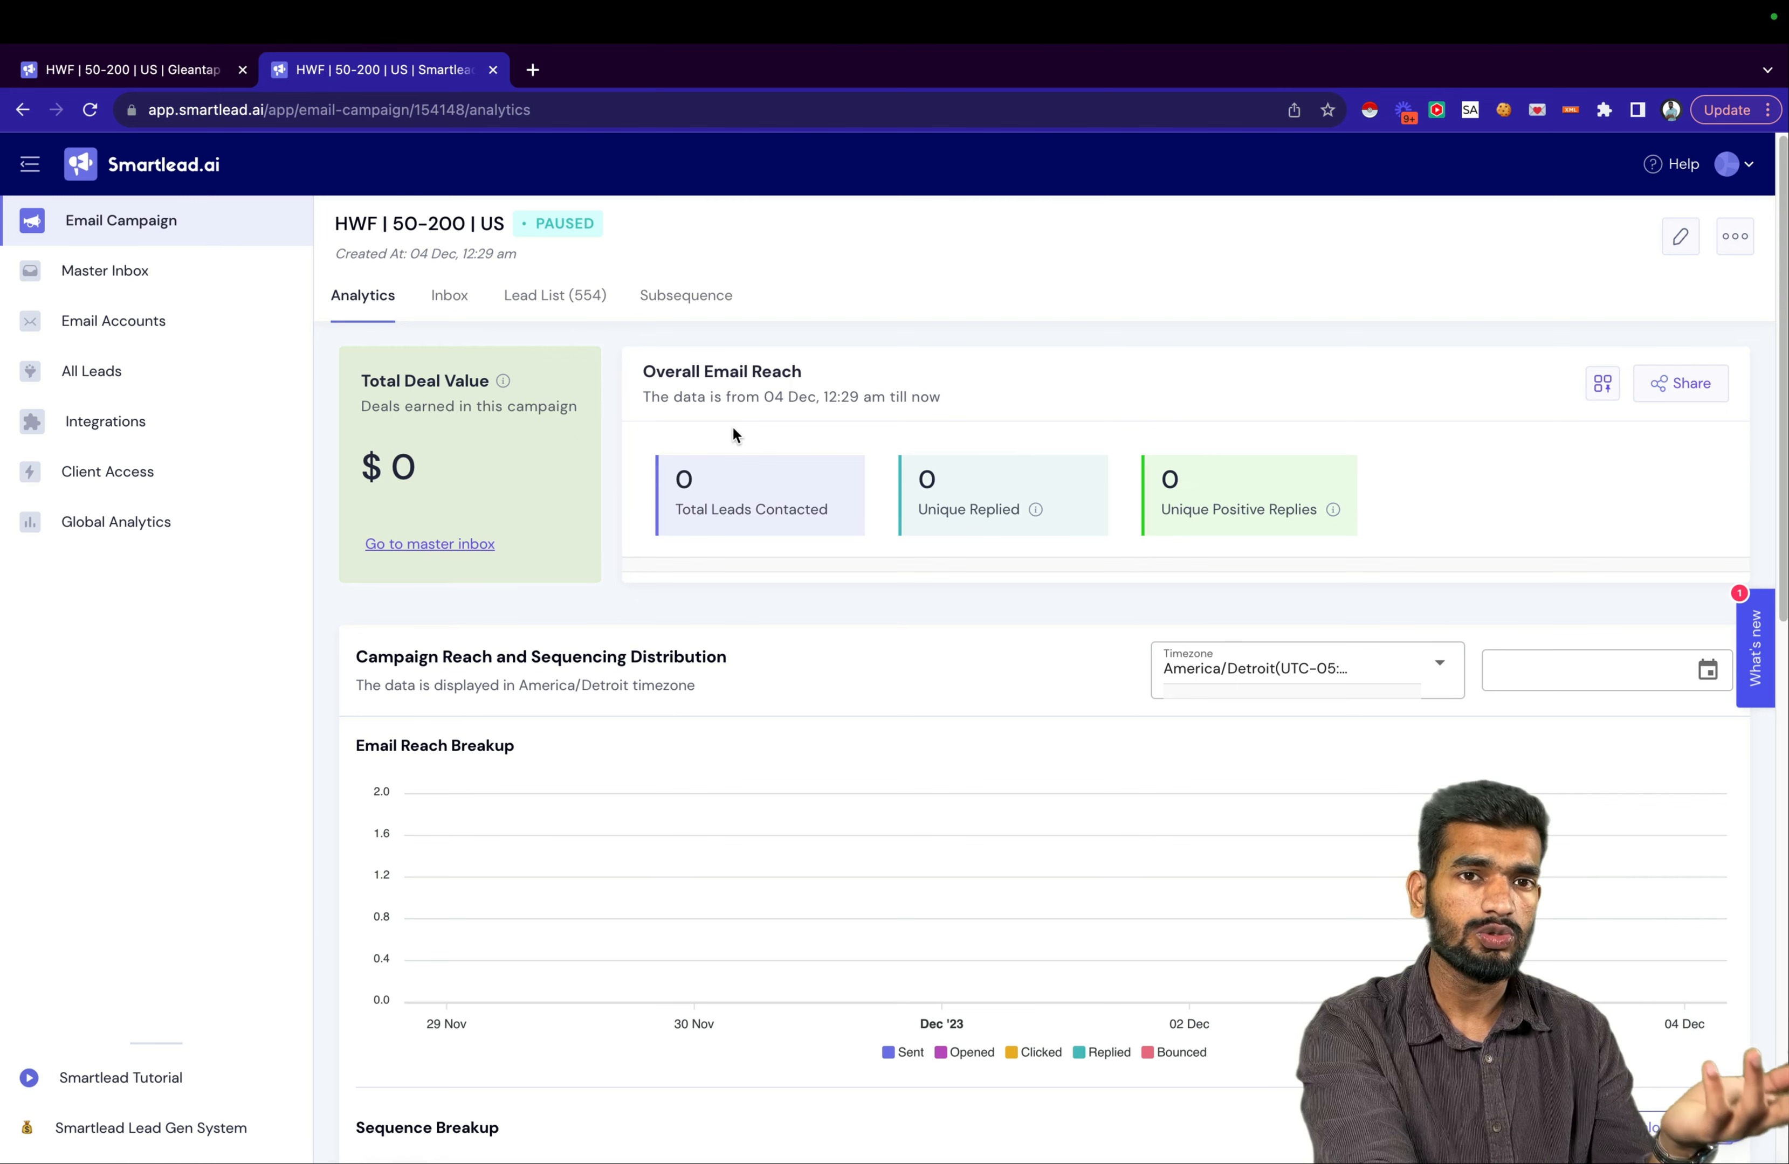
{"action": "scroll", "coordinate": [735, 434], "scroll_direction": "down", "scroll_amount": 1}
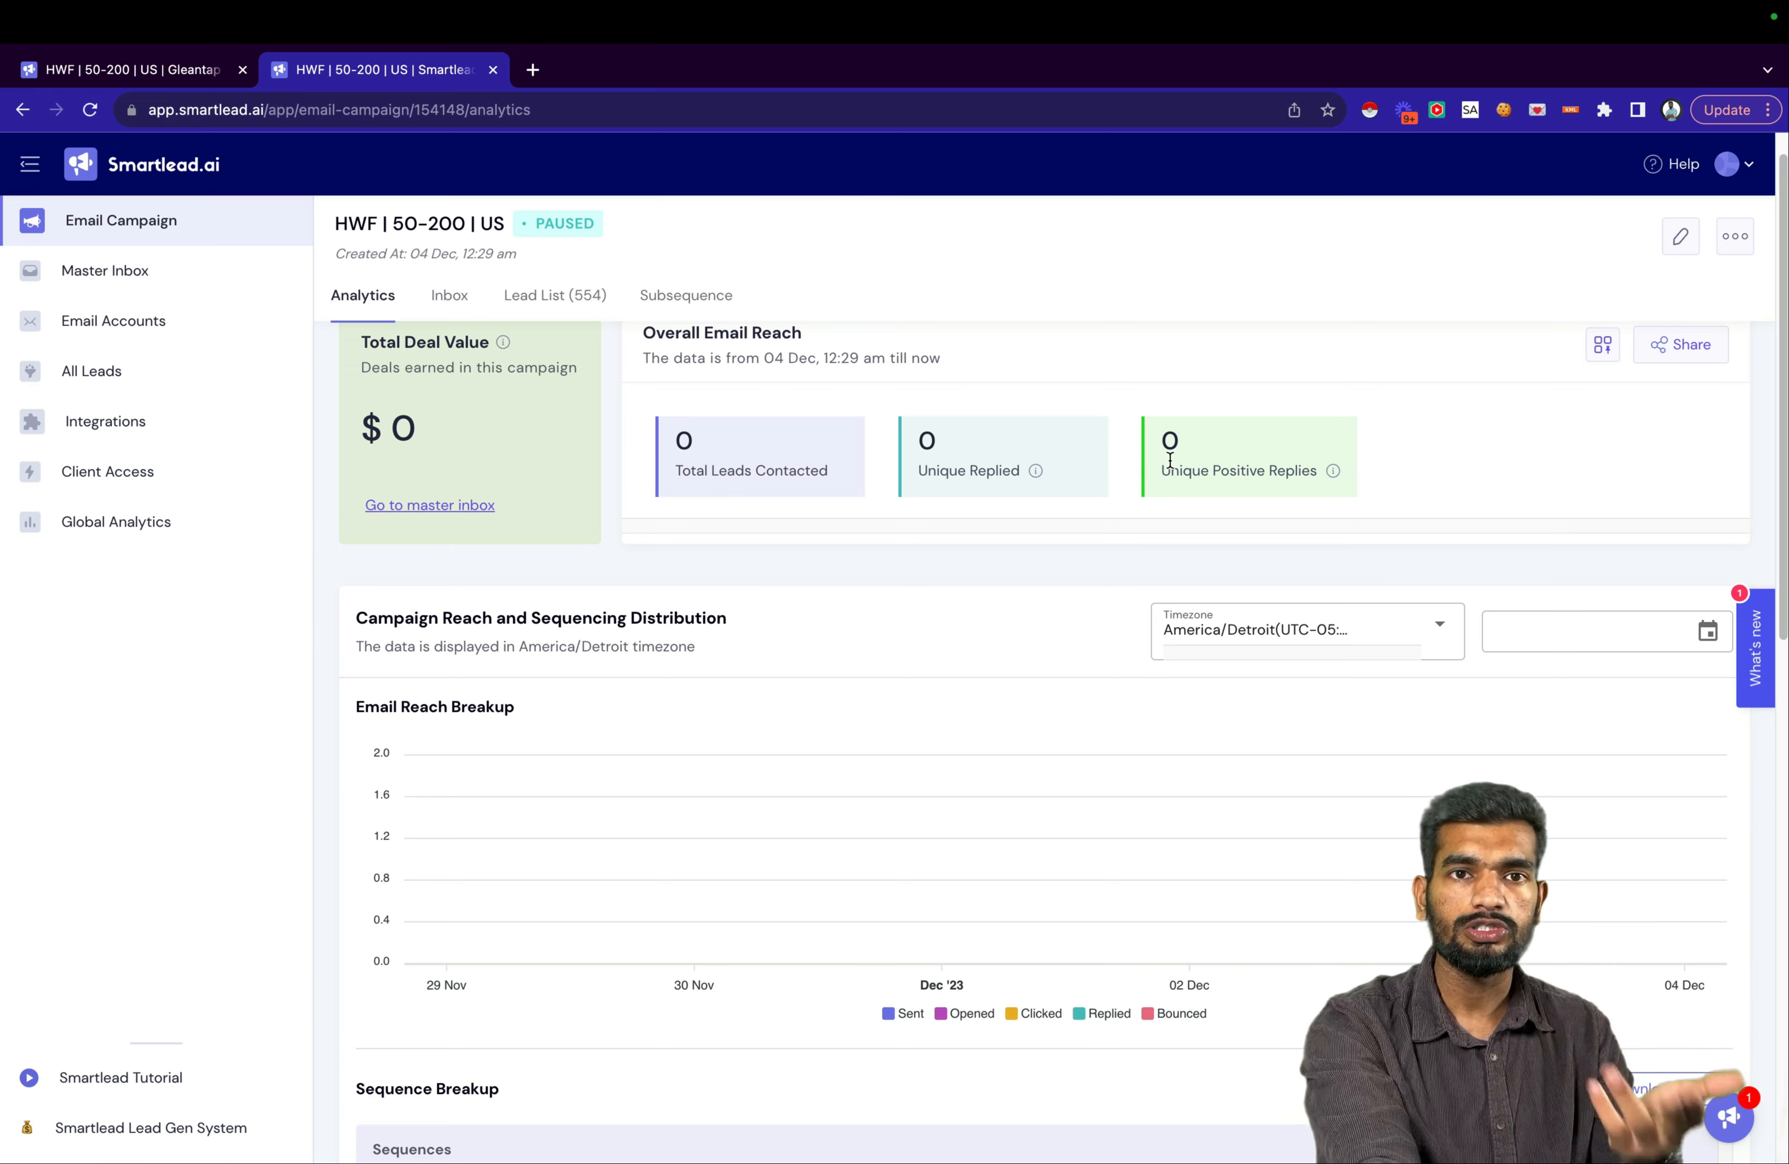
{"action": "scroll", "coordinate": [1171, 462], "scroll_direction": "down", "scroll_amount": 1}
{"action": "scroll", "coordinate": [1171, 463], "scroll_direction": "down", "scroll_amount": 10}
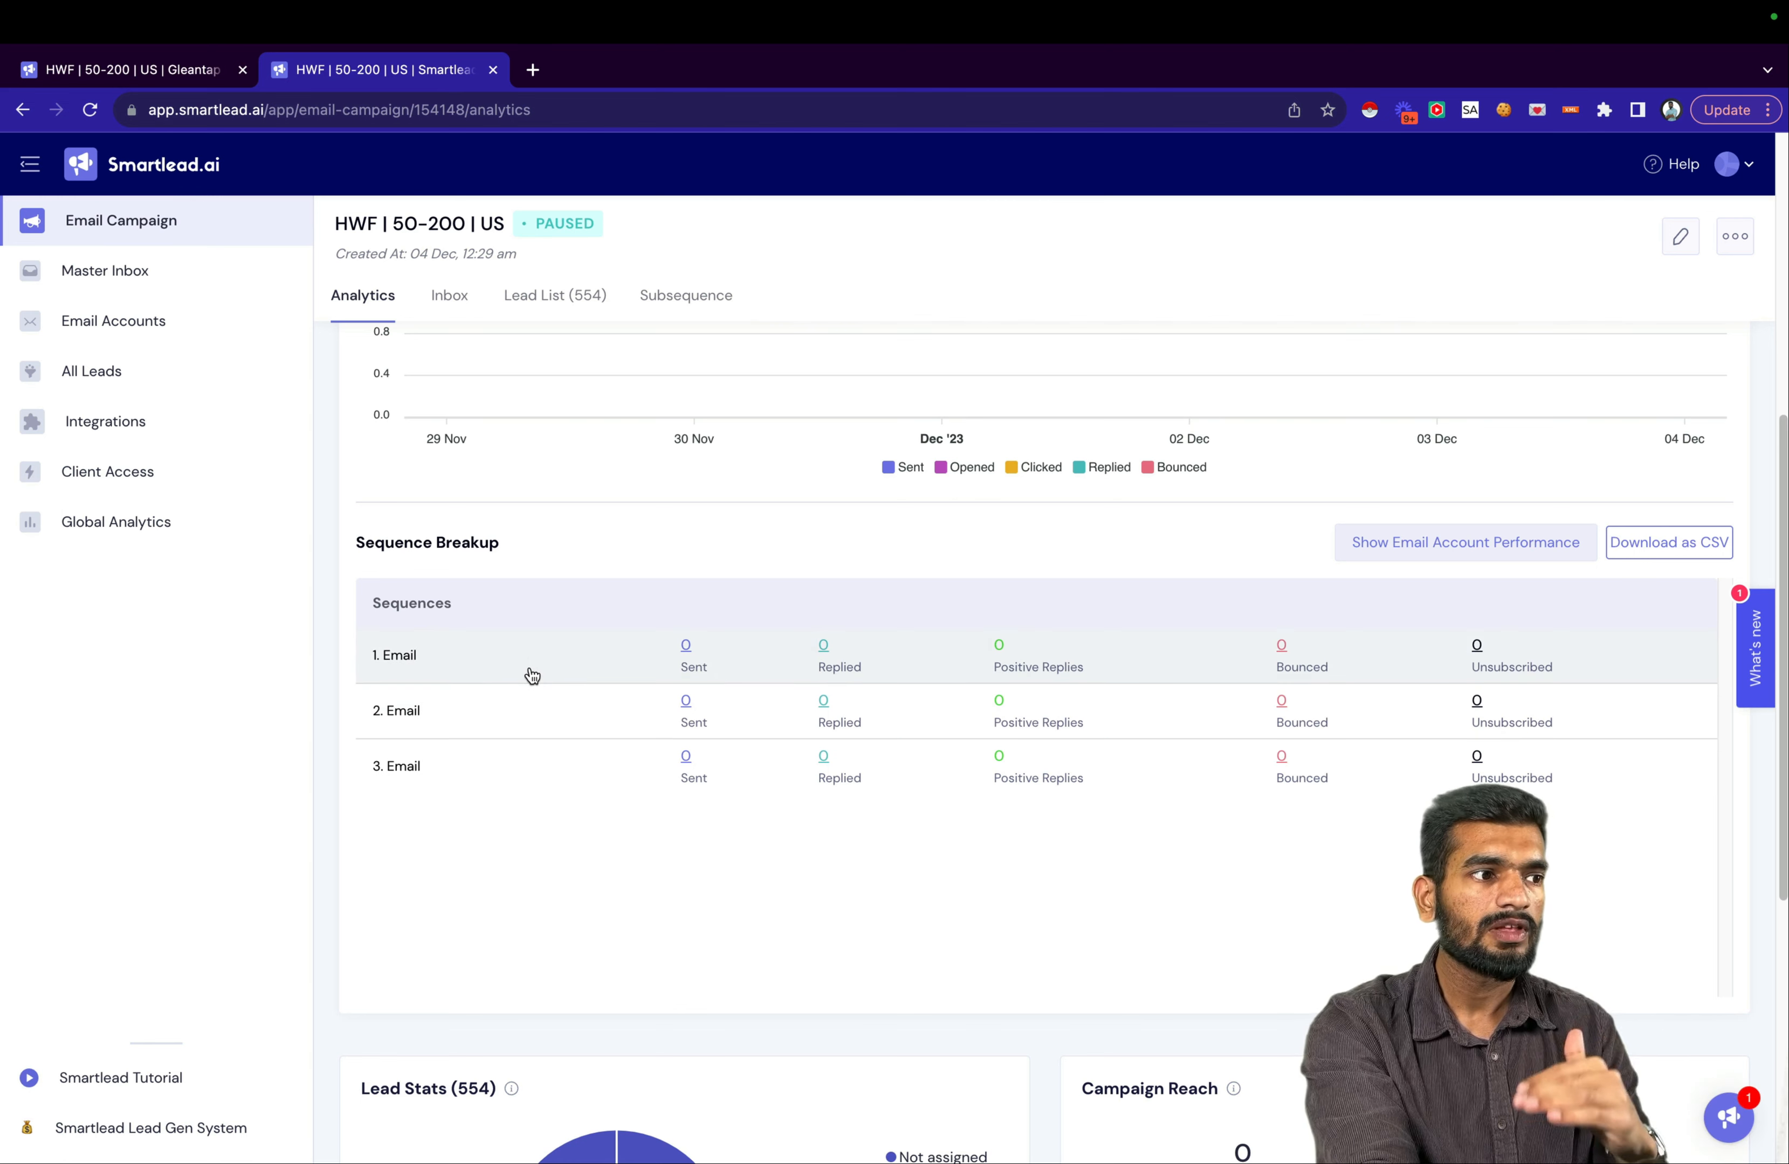
{"action": "scroll", "coordinate": [571, 755], "scroll_direction": "down", "scroll_amount": 3}
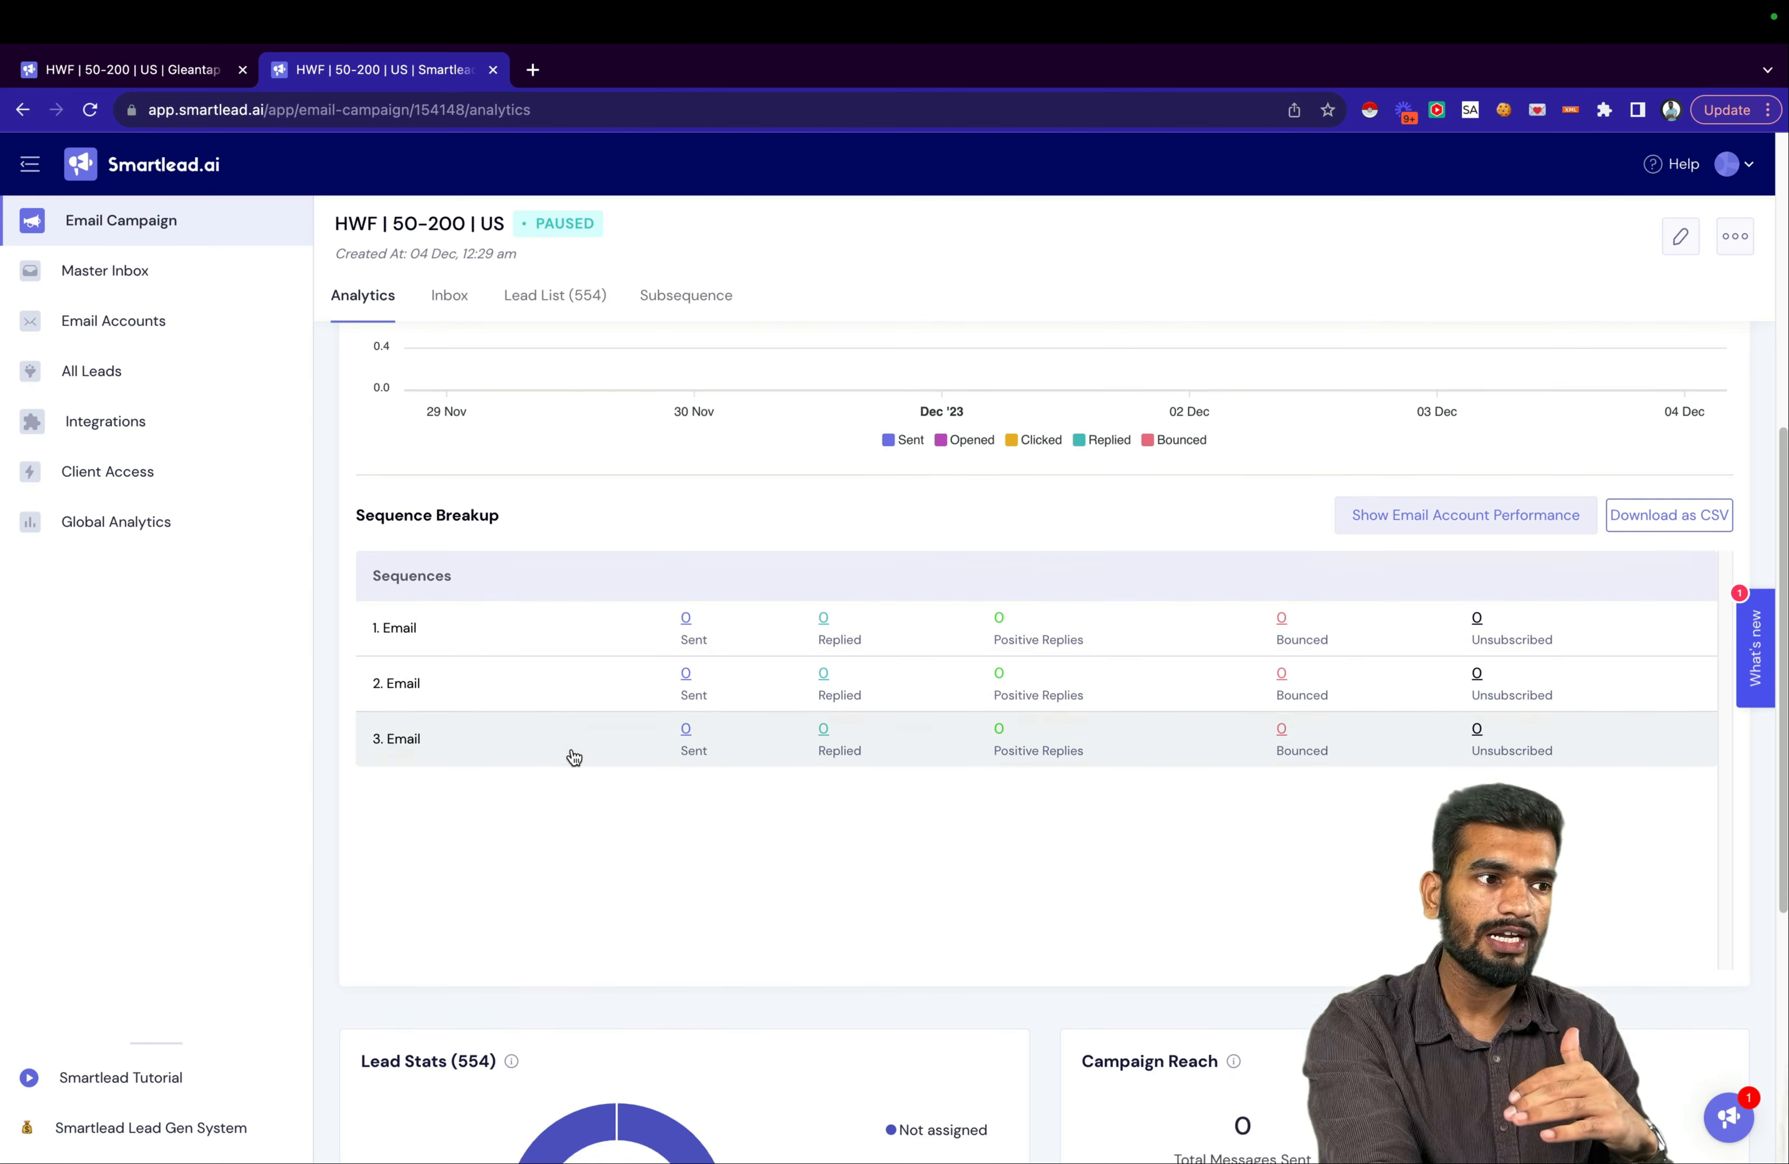
{"action": "scroll", "coordinate": [574, 758], "scroll_direction": "down", "scroll_amount": 4}
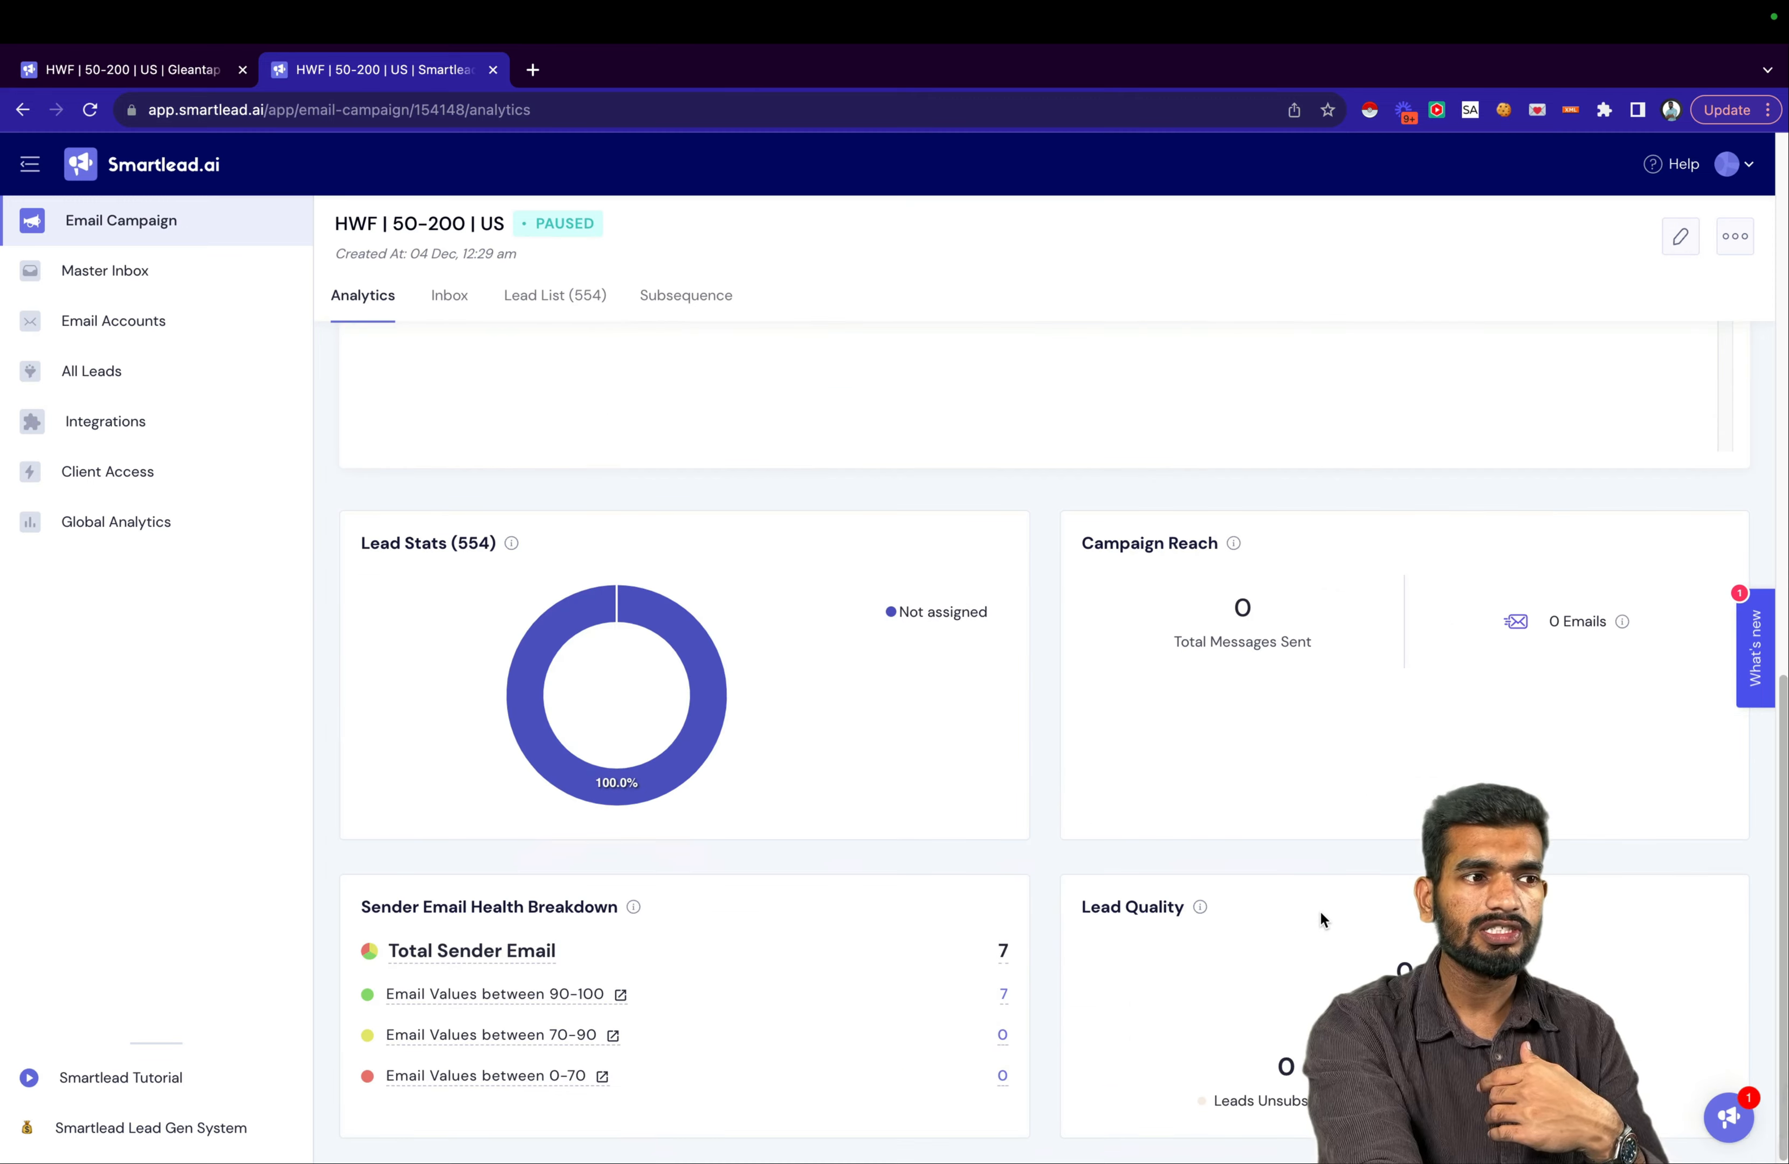
{"action": "scroll", "coordinate": [1320, 912], "scroll_direction": "up", "scroll_amount": 15}
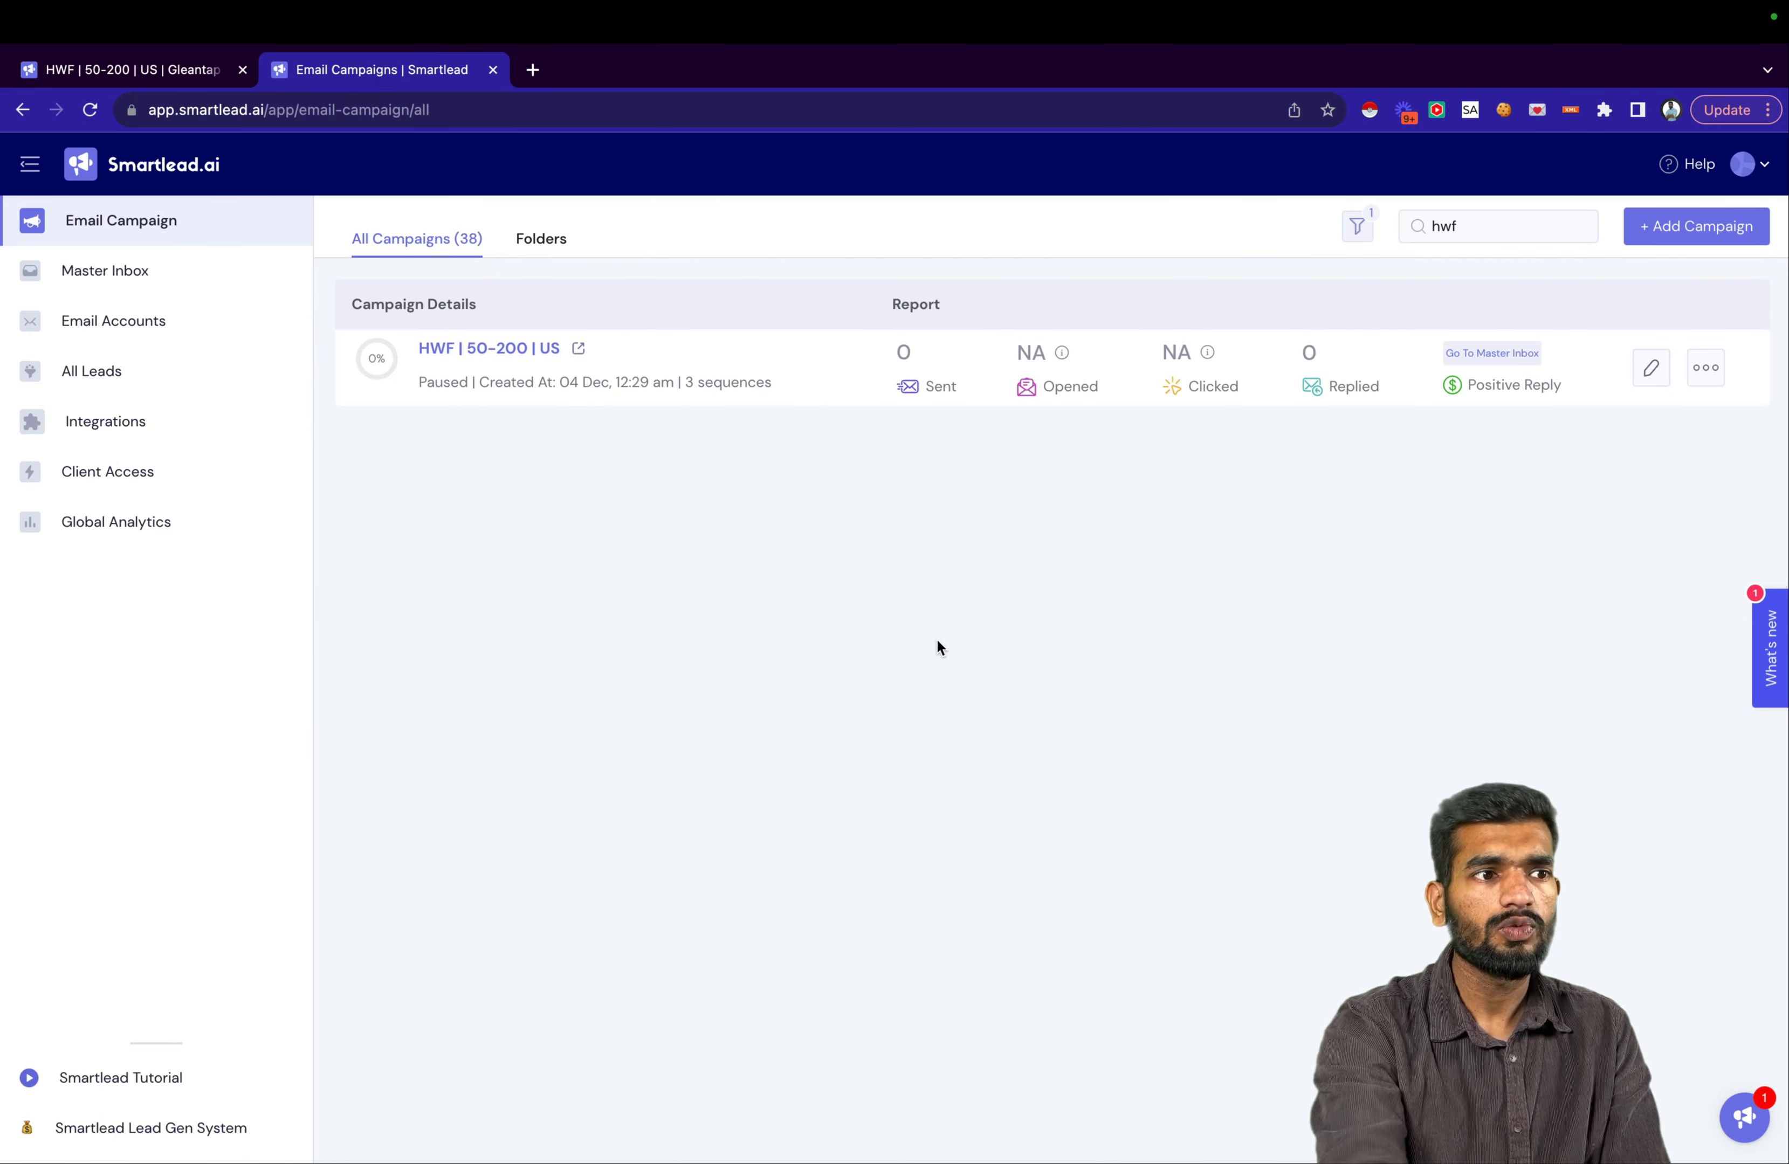
Look through the actions available for the HWF | 50-200 | US campaign in the campaign list.
{"action": "left_click", "coordinate": [1720, 372]}
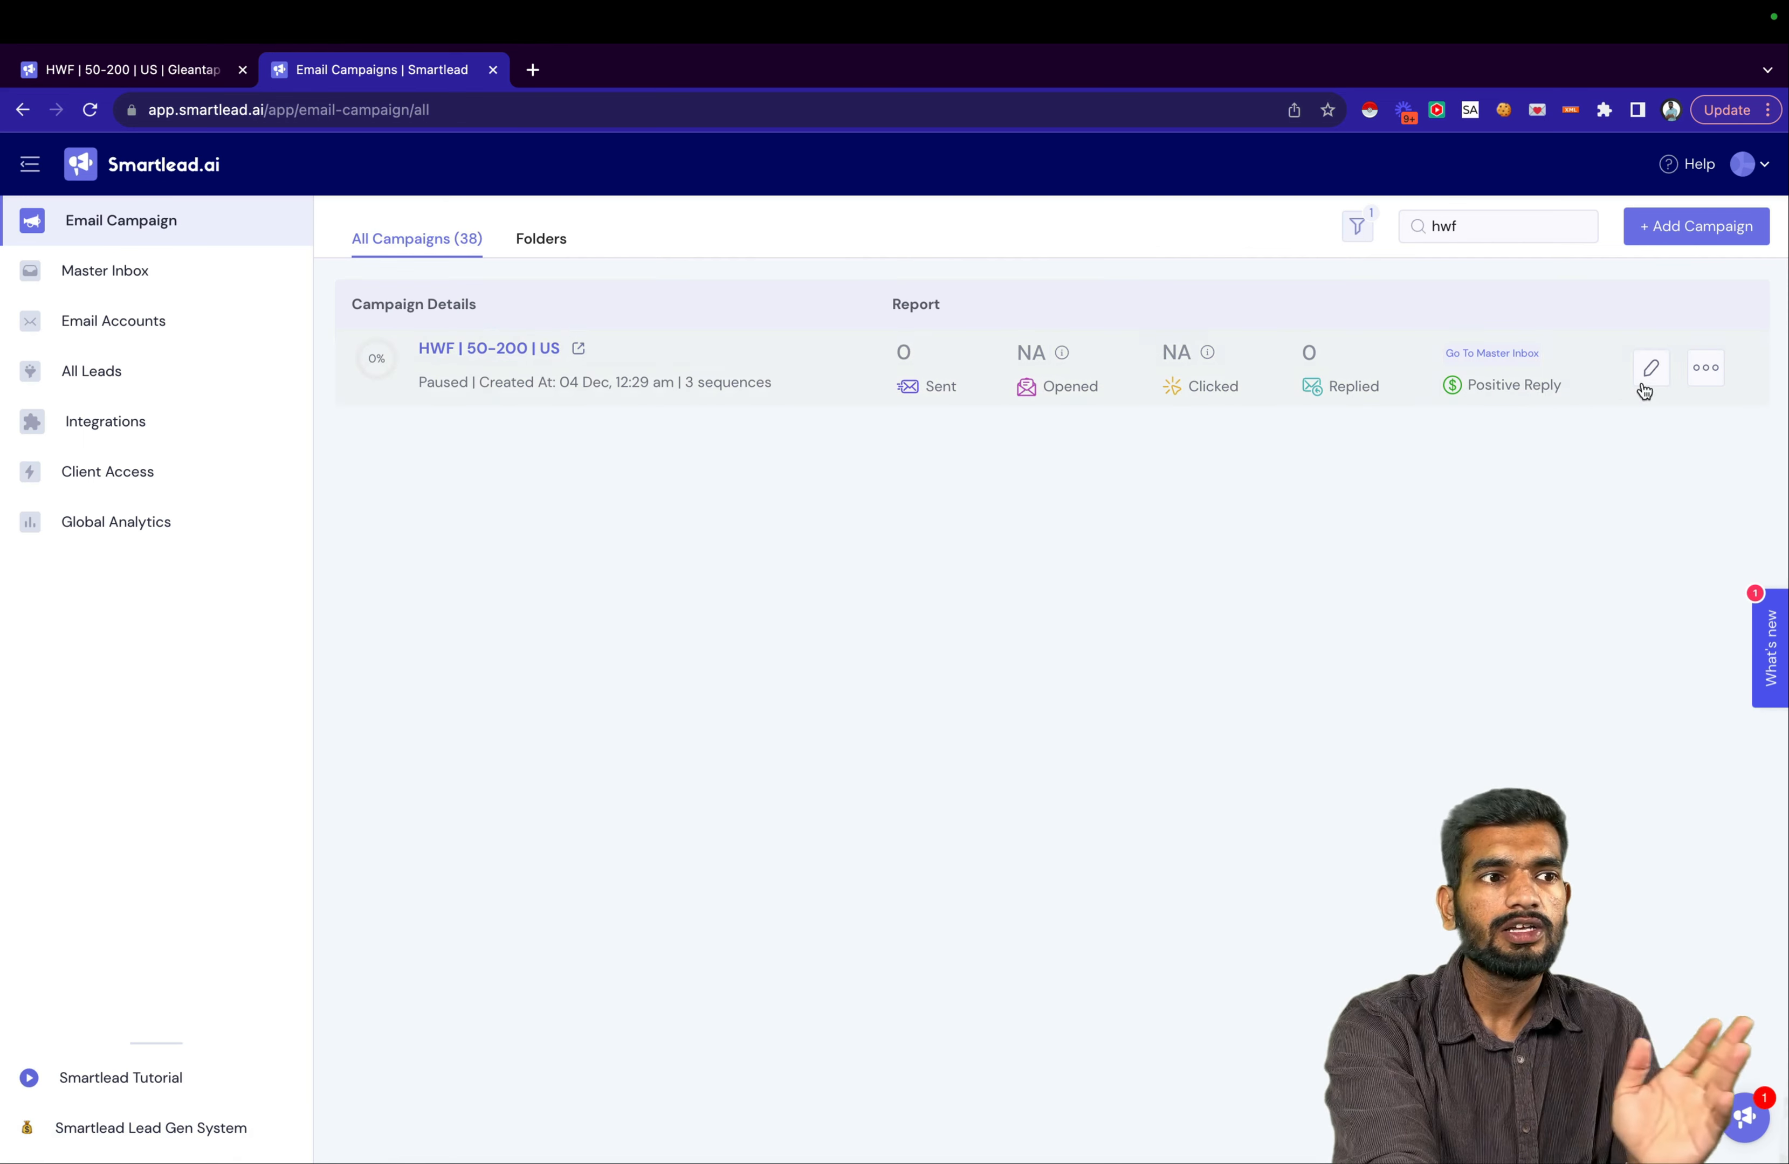
{"action": "mouse_move", "coordinate": [1705, 368]}
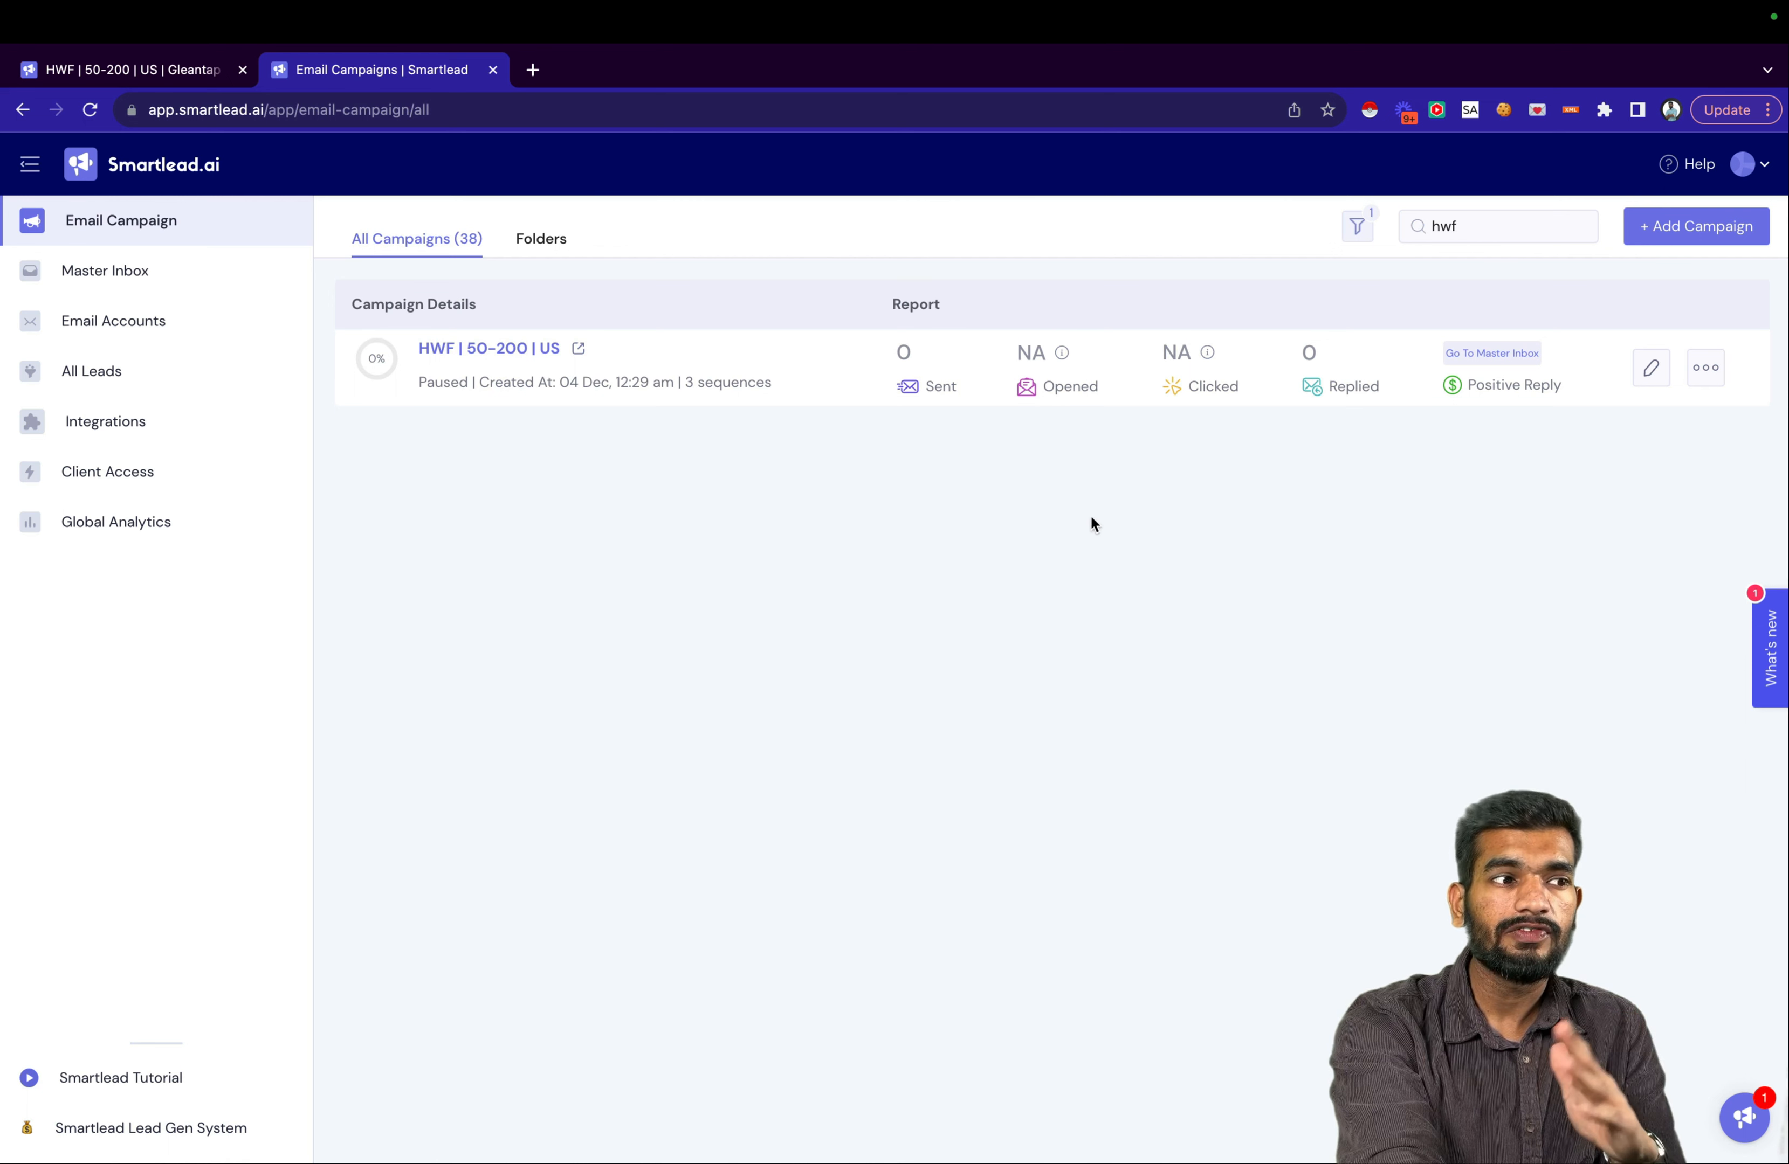
{"action": "left_click", "coordinate": [1706, 368]}
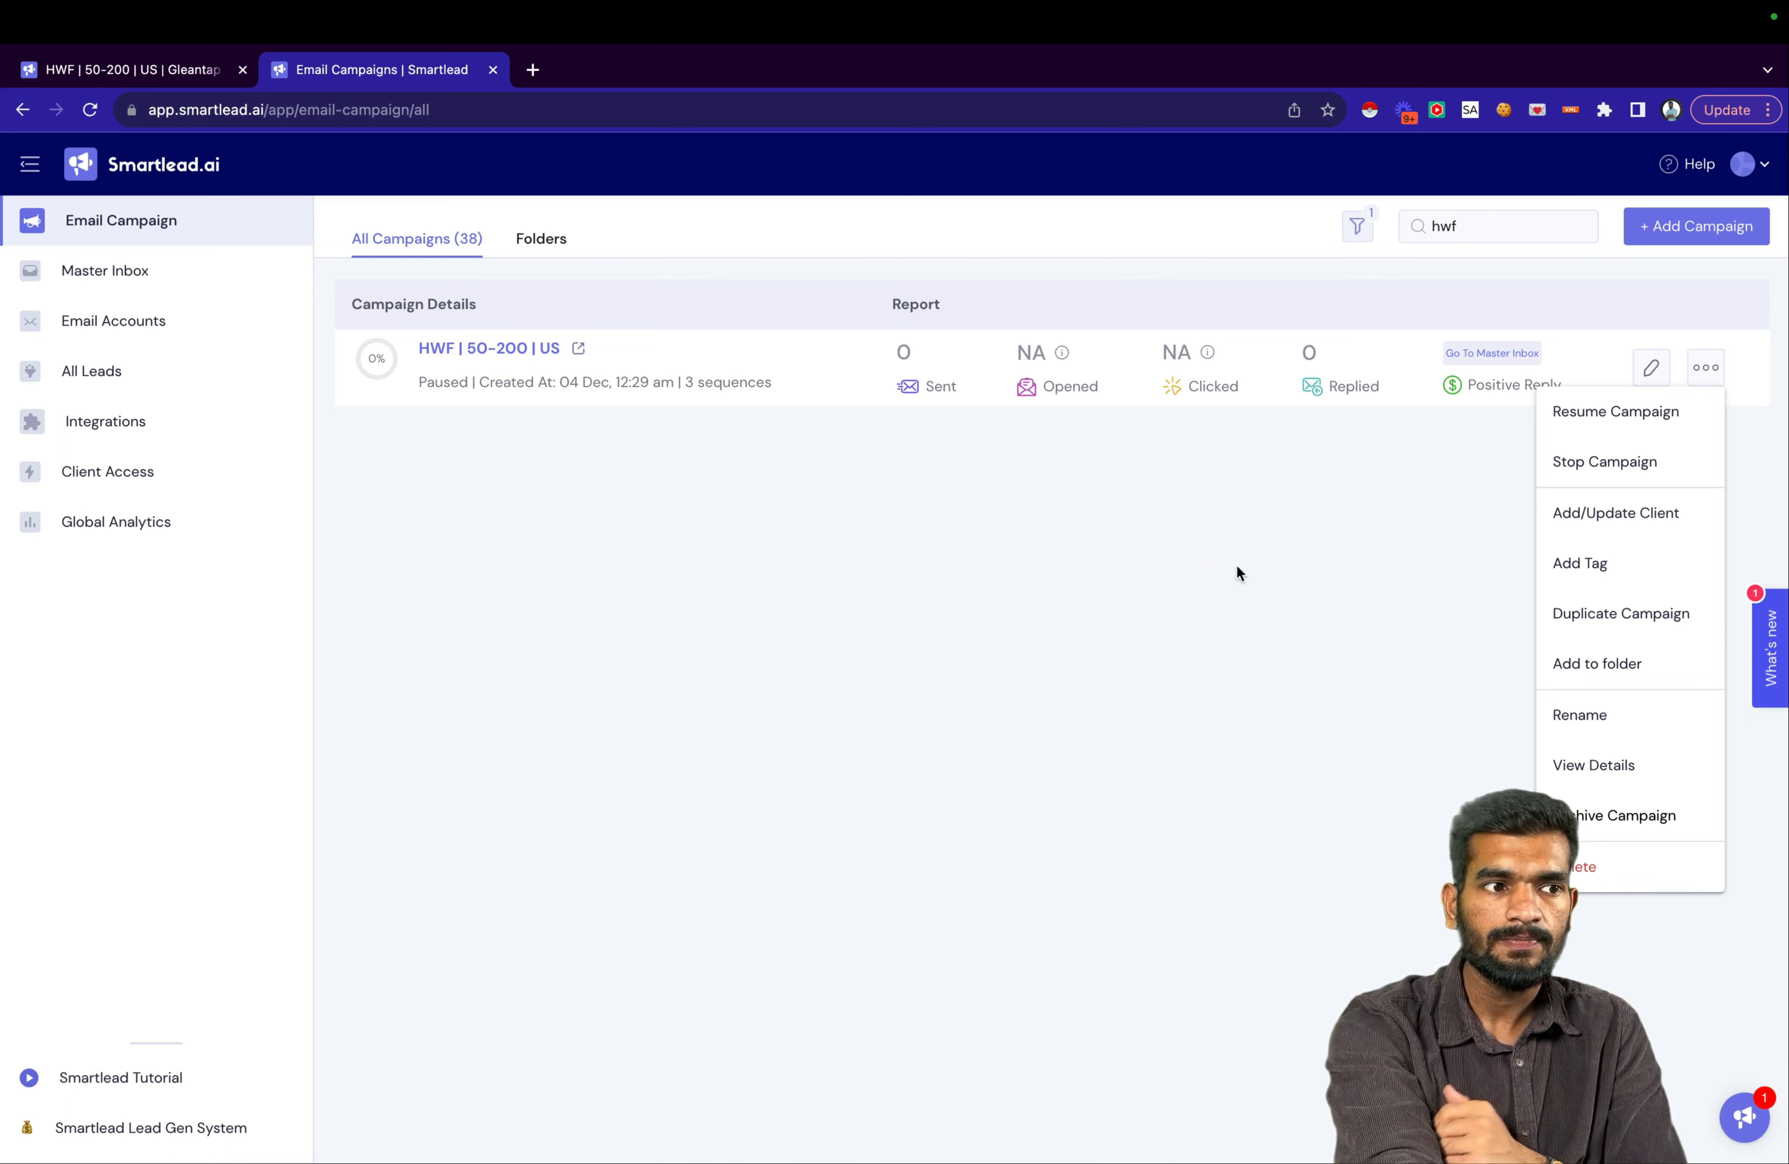
{"action": "left_click", "coordinate": [1143, 541]}
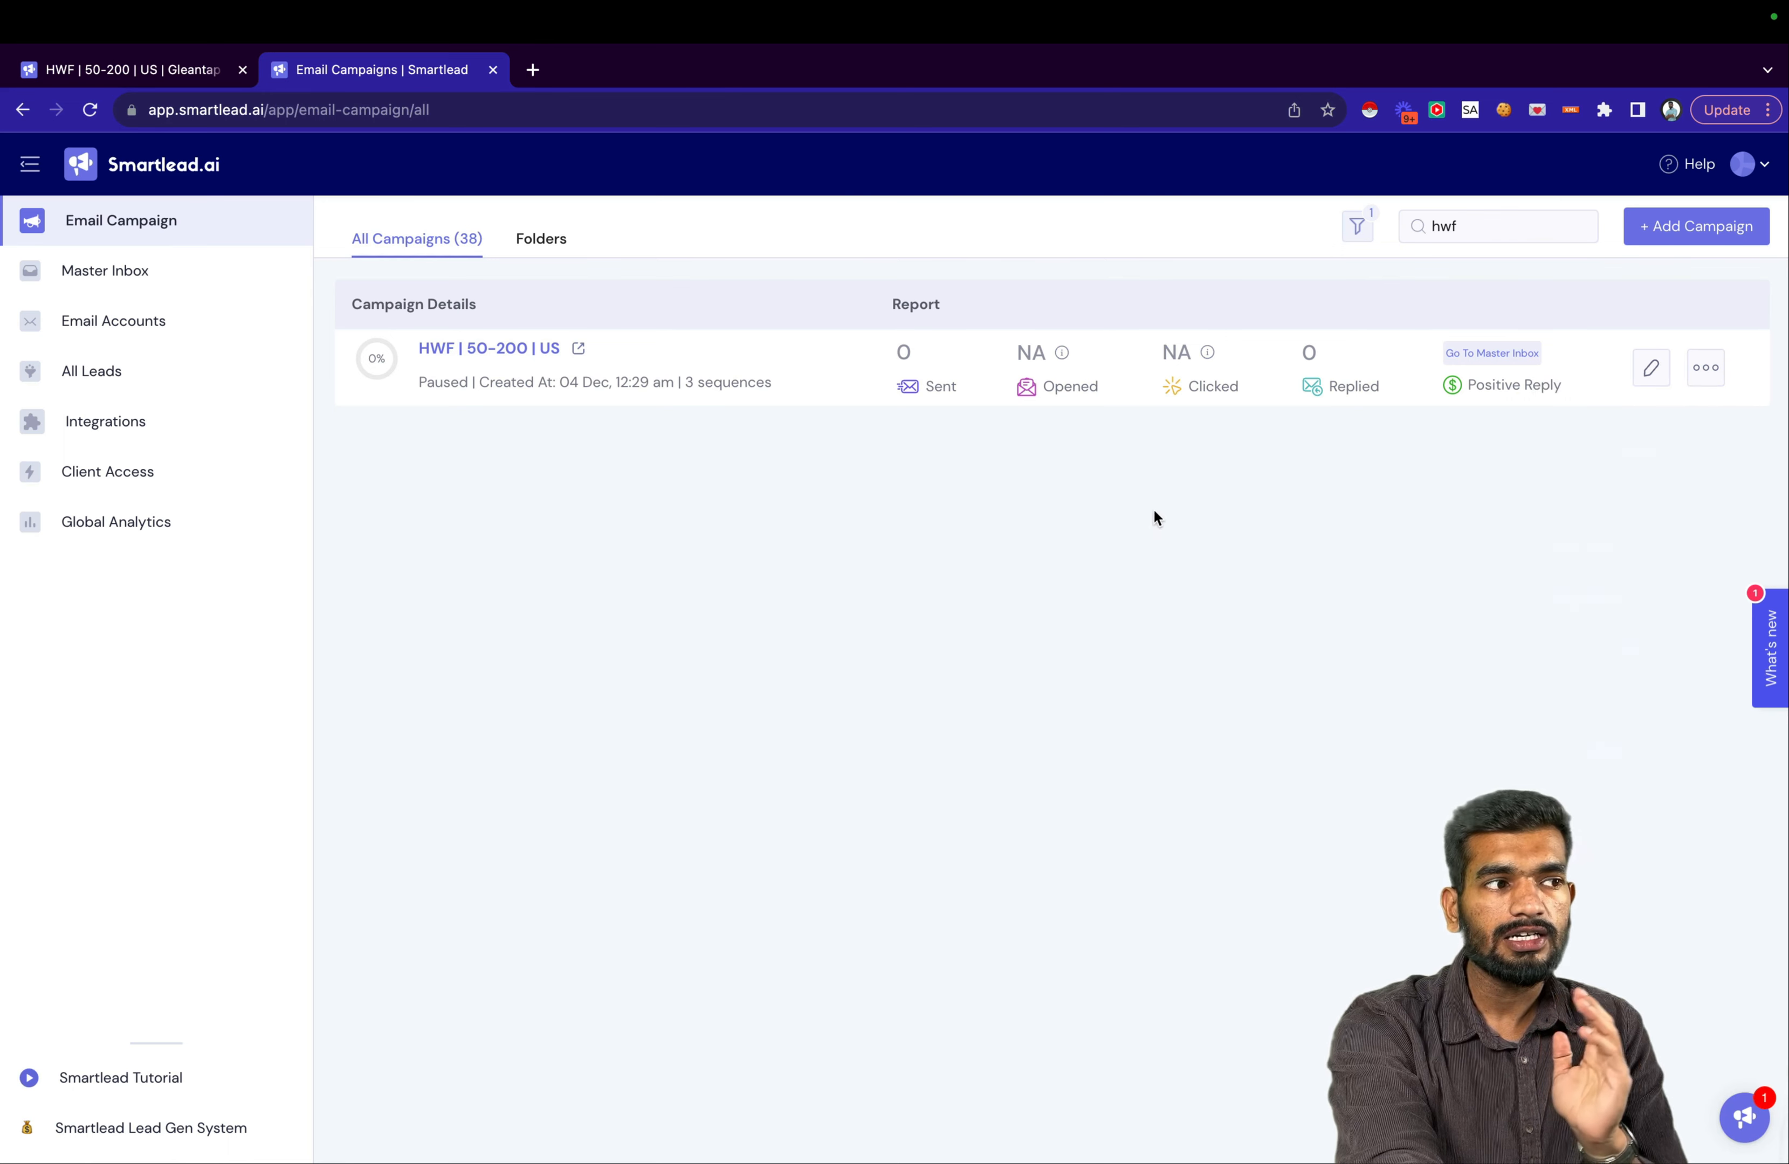
Create a campaign folder named scoutreach.
{"action": "left_click", "coordinate": [558, 252]}
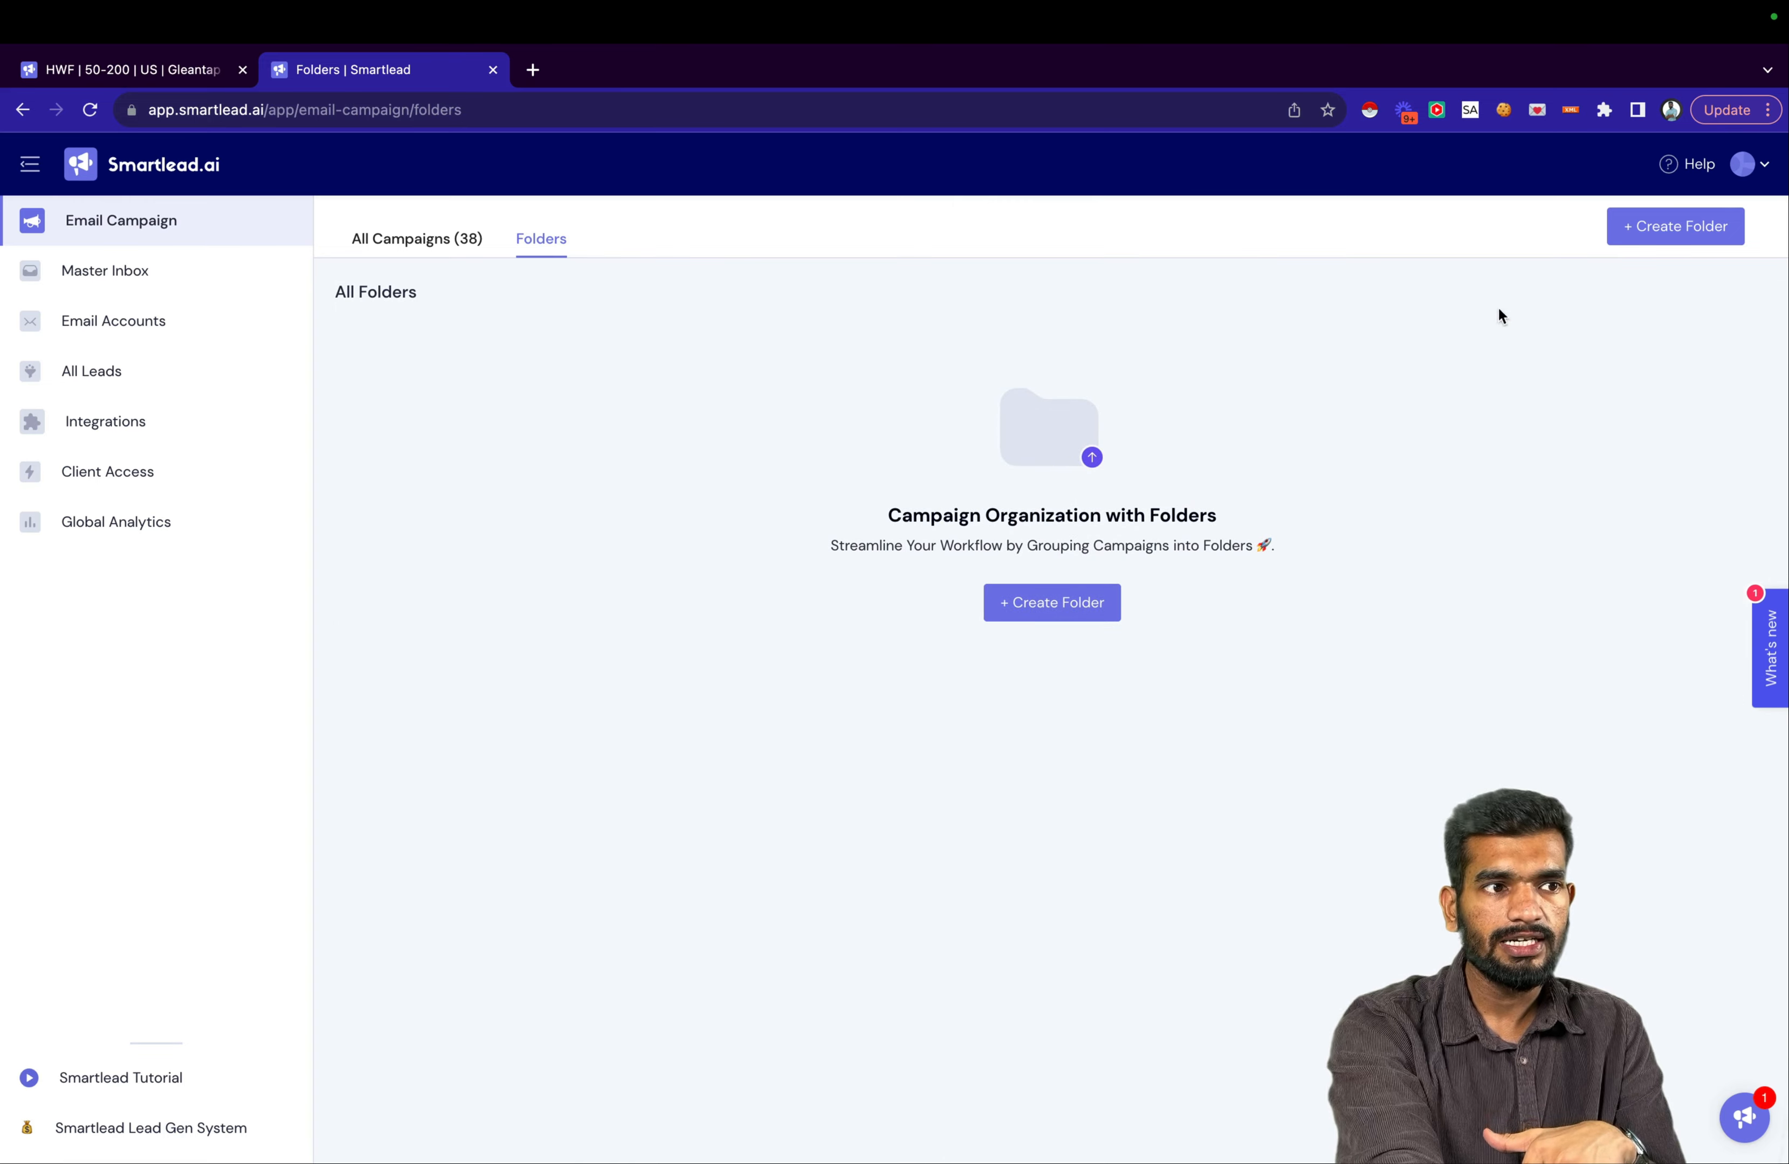
{"action": "left_click", "coordinate": [1706, 237]}
{"action": "type", "text": "s"}
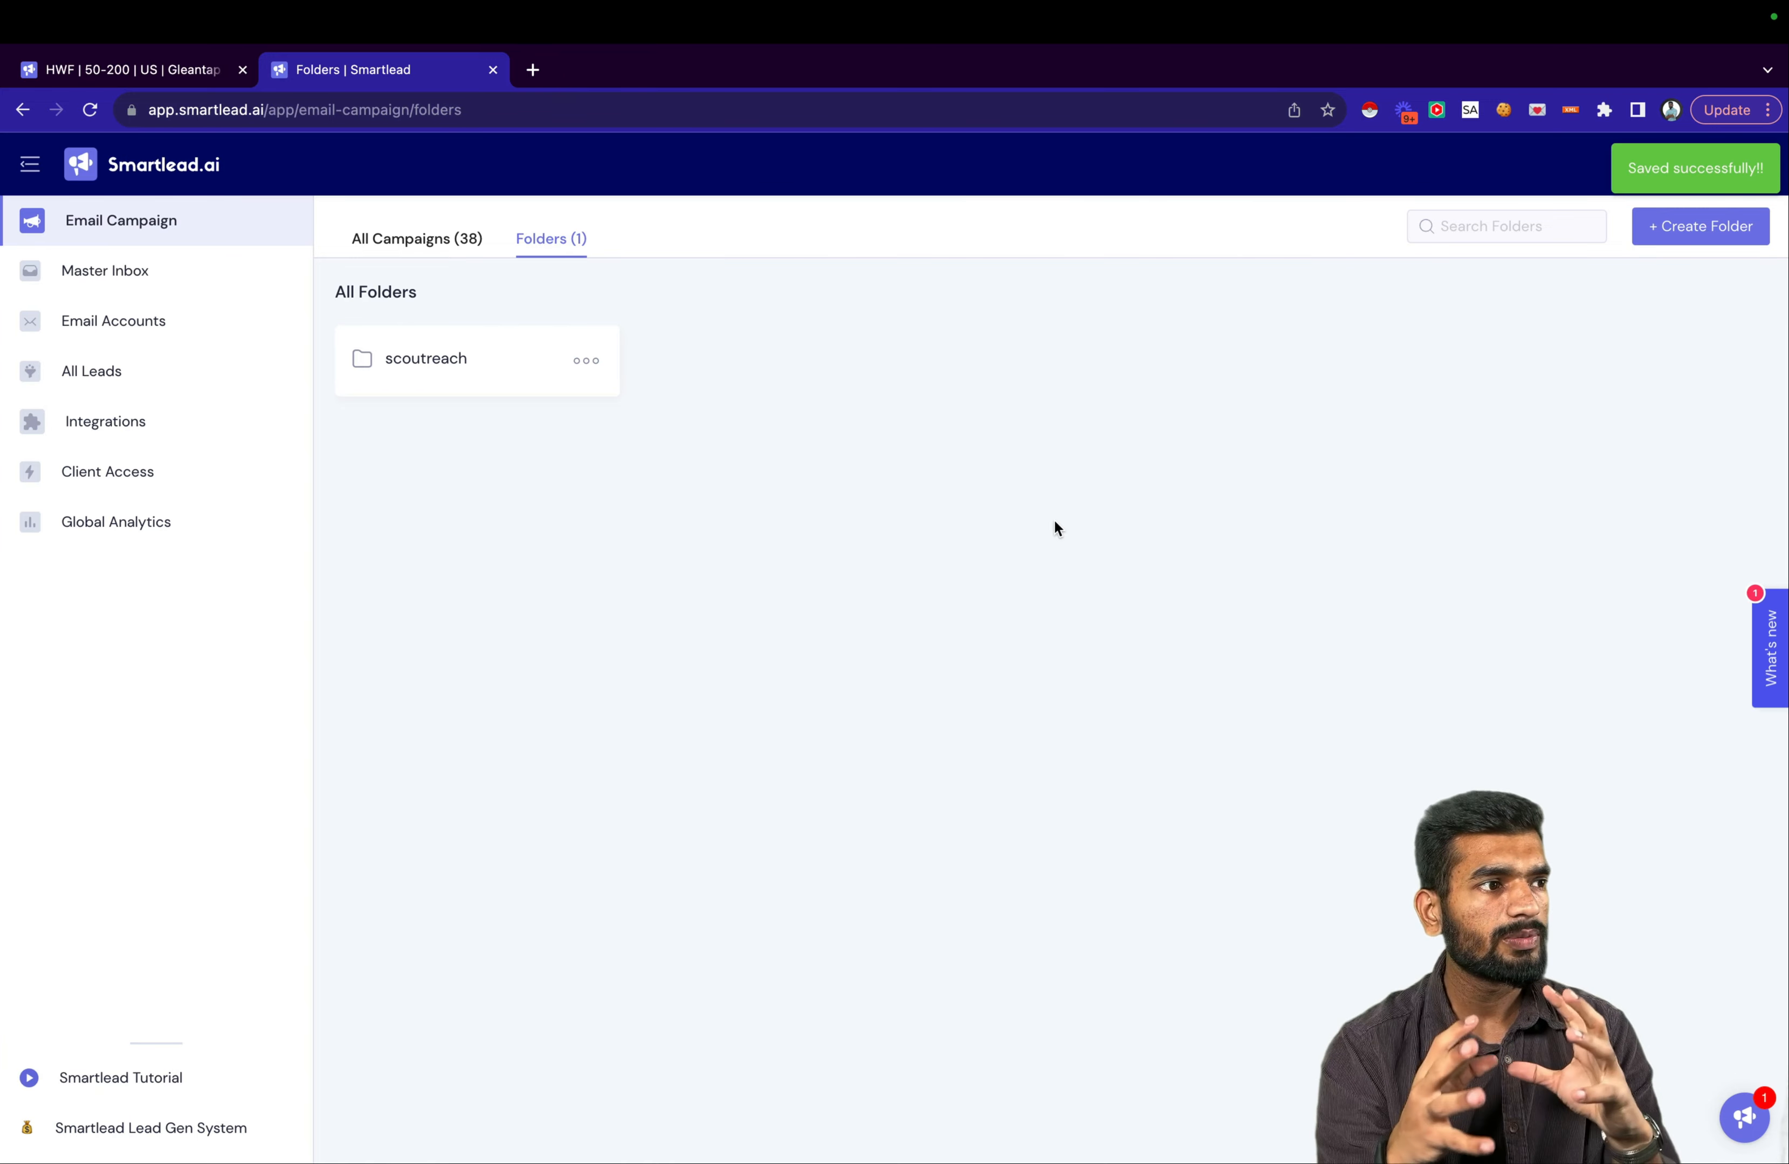
Add the HWF | 50-200 | US campaign to the scoutreach folder.
{"action": "left_click", "coordinate": [481, 248]}
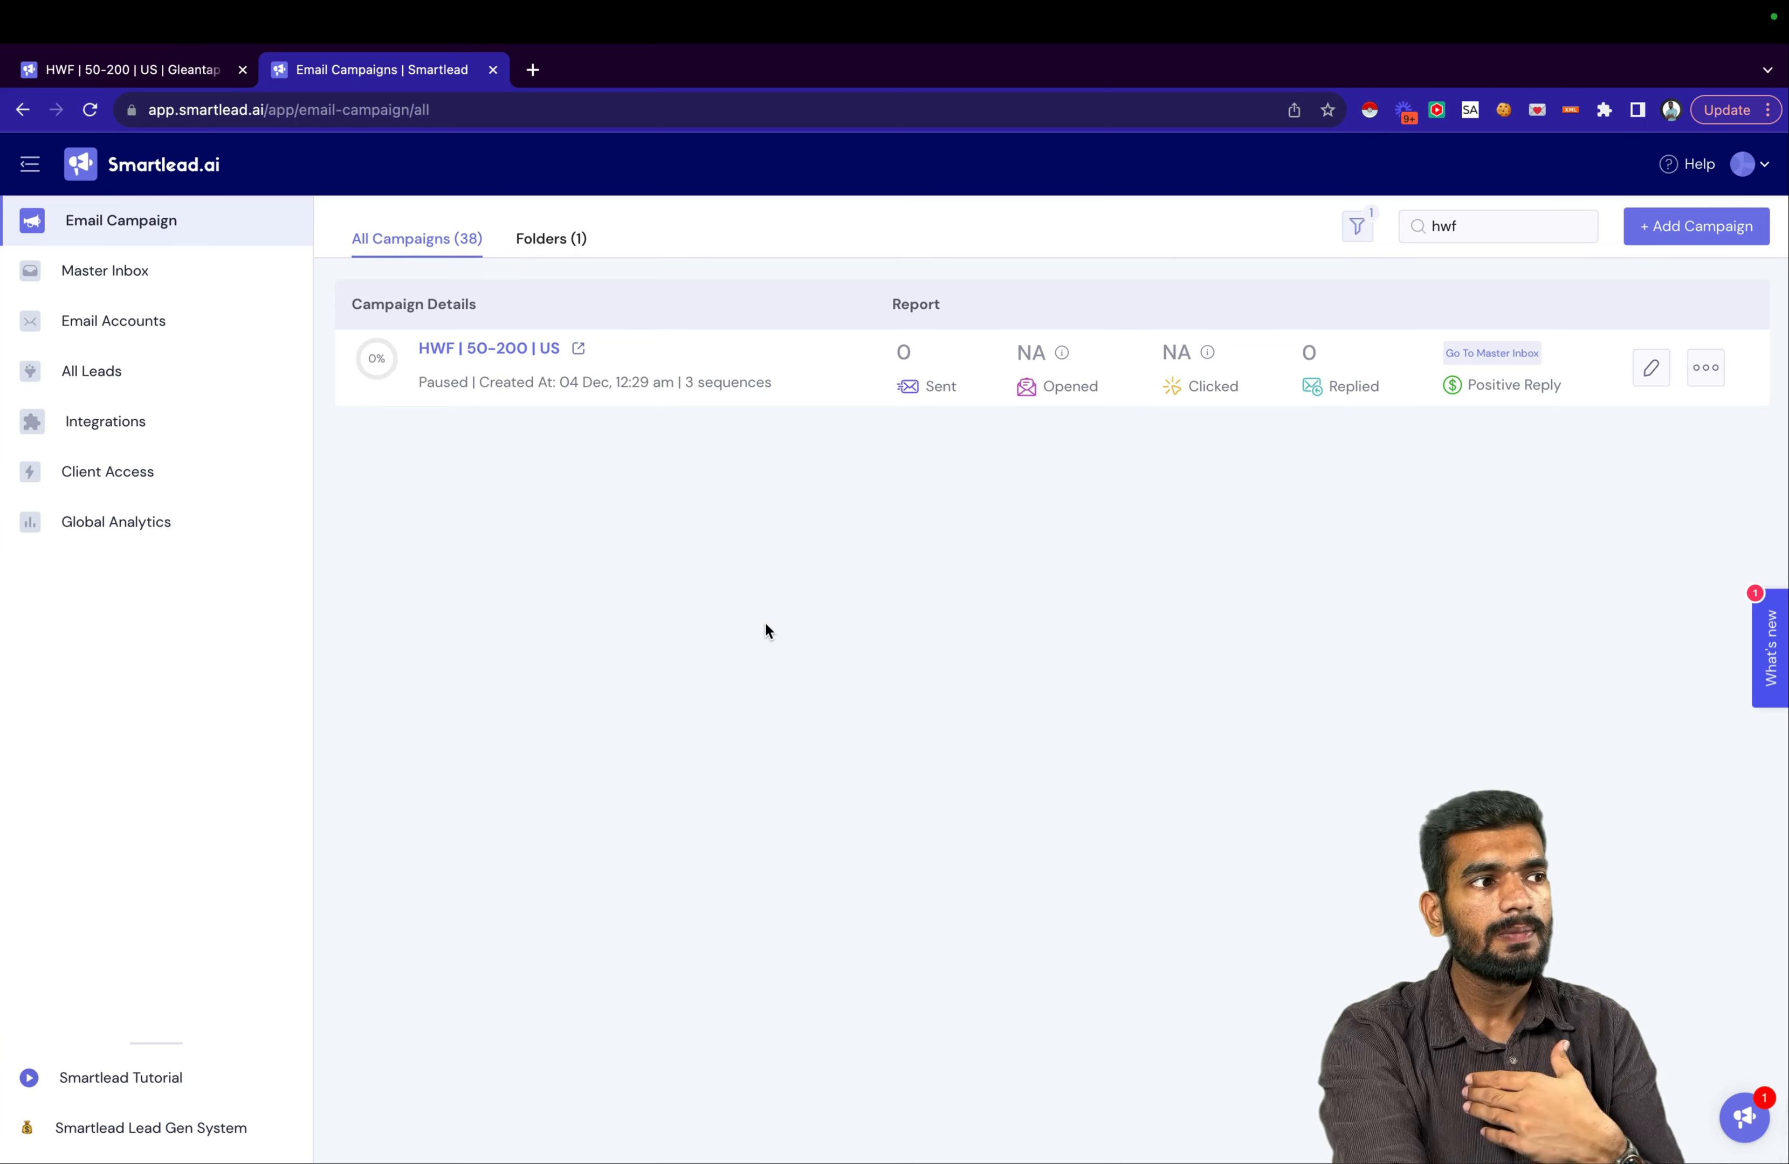
{"action": "left_click", "coordinate": [567, 244]}
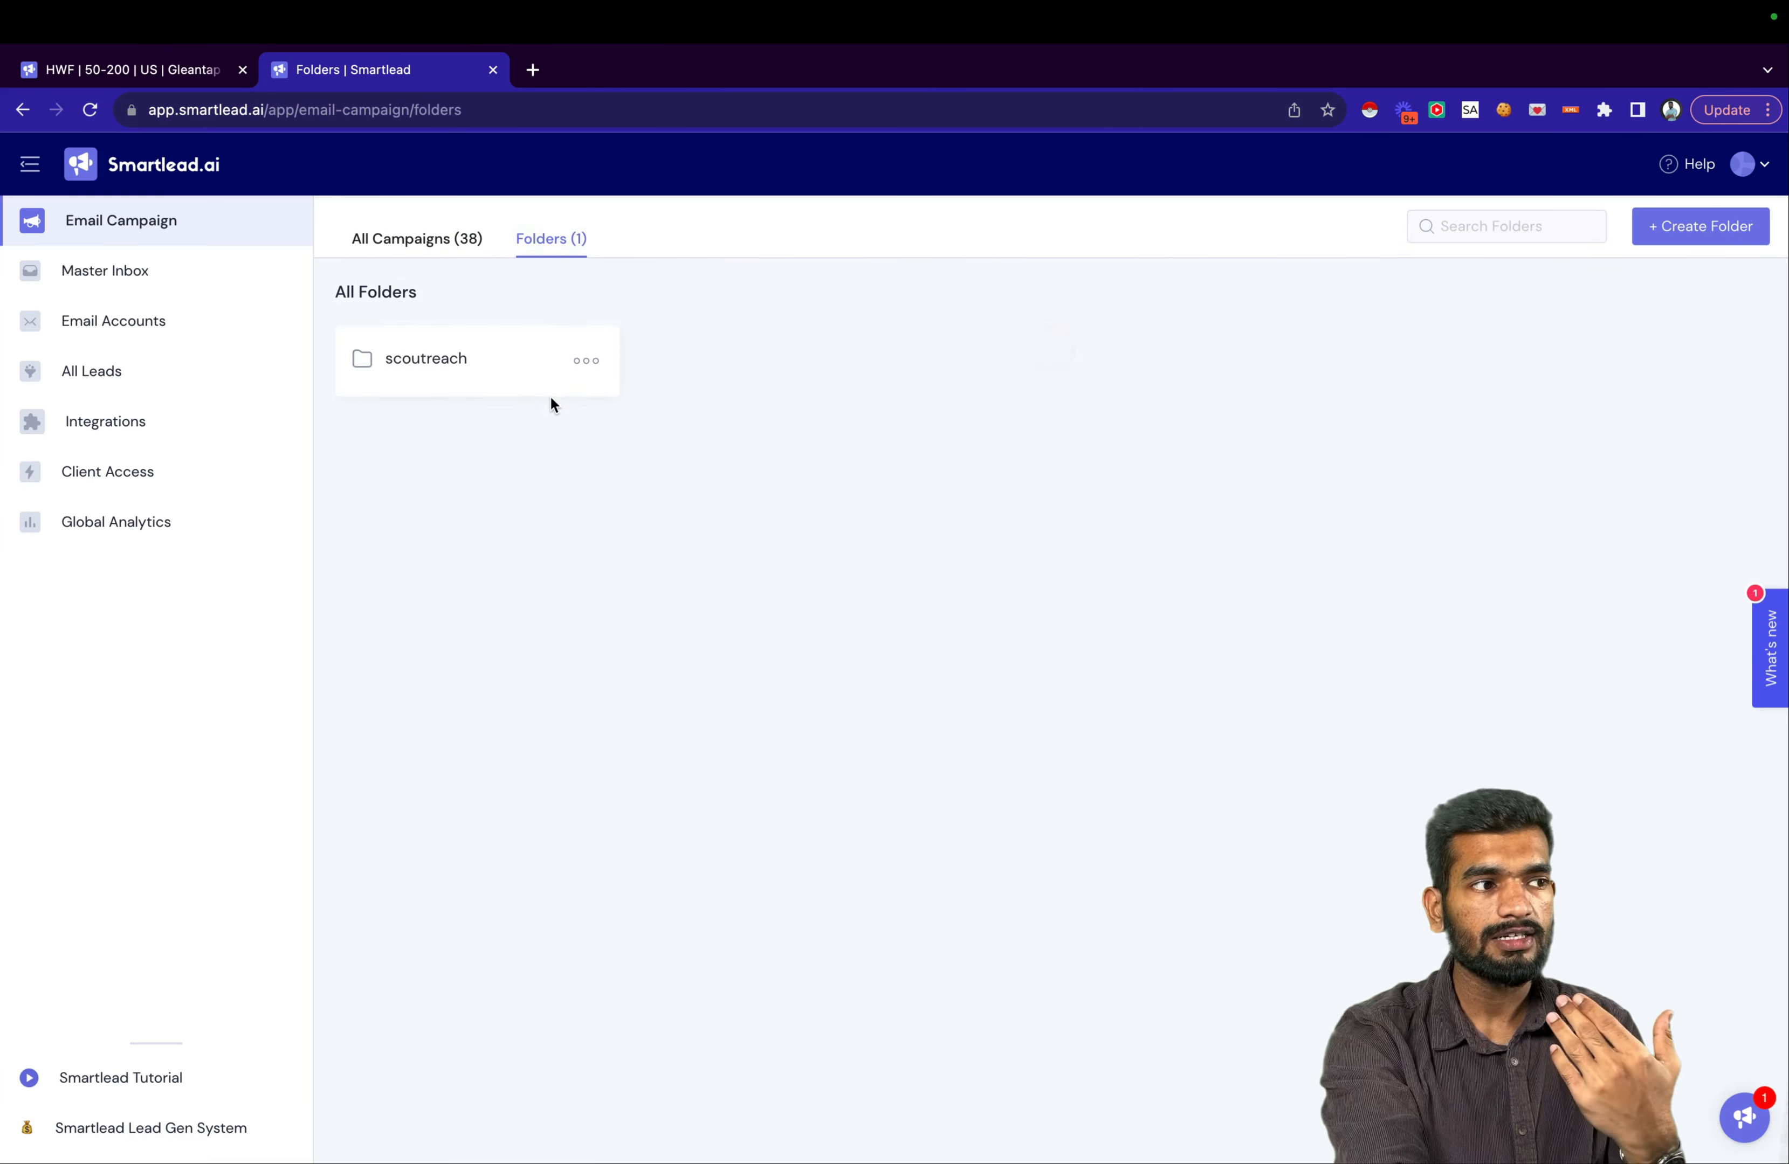
{"action": "left_click", "coordinate": [427, 244]}
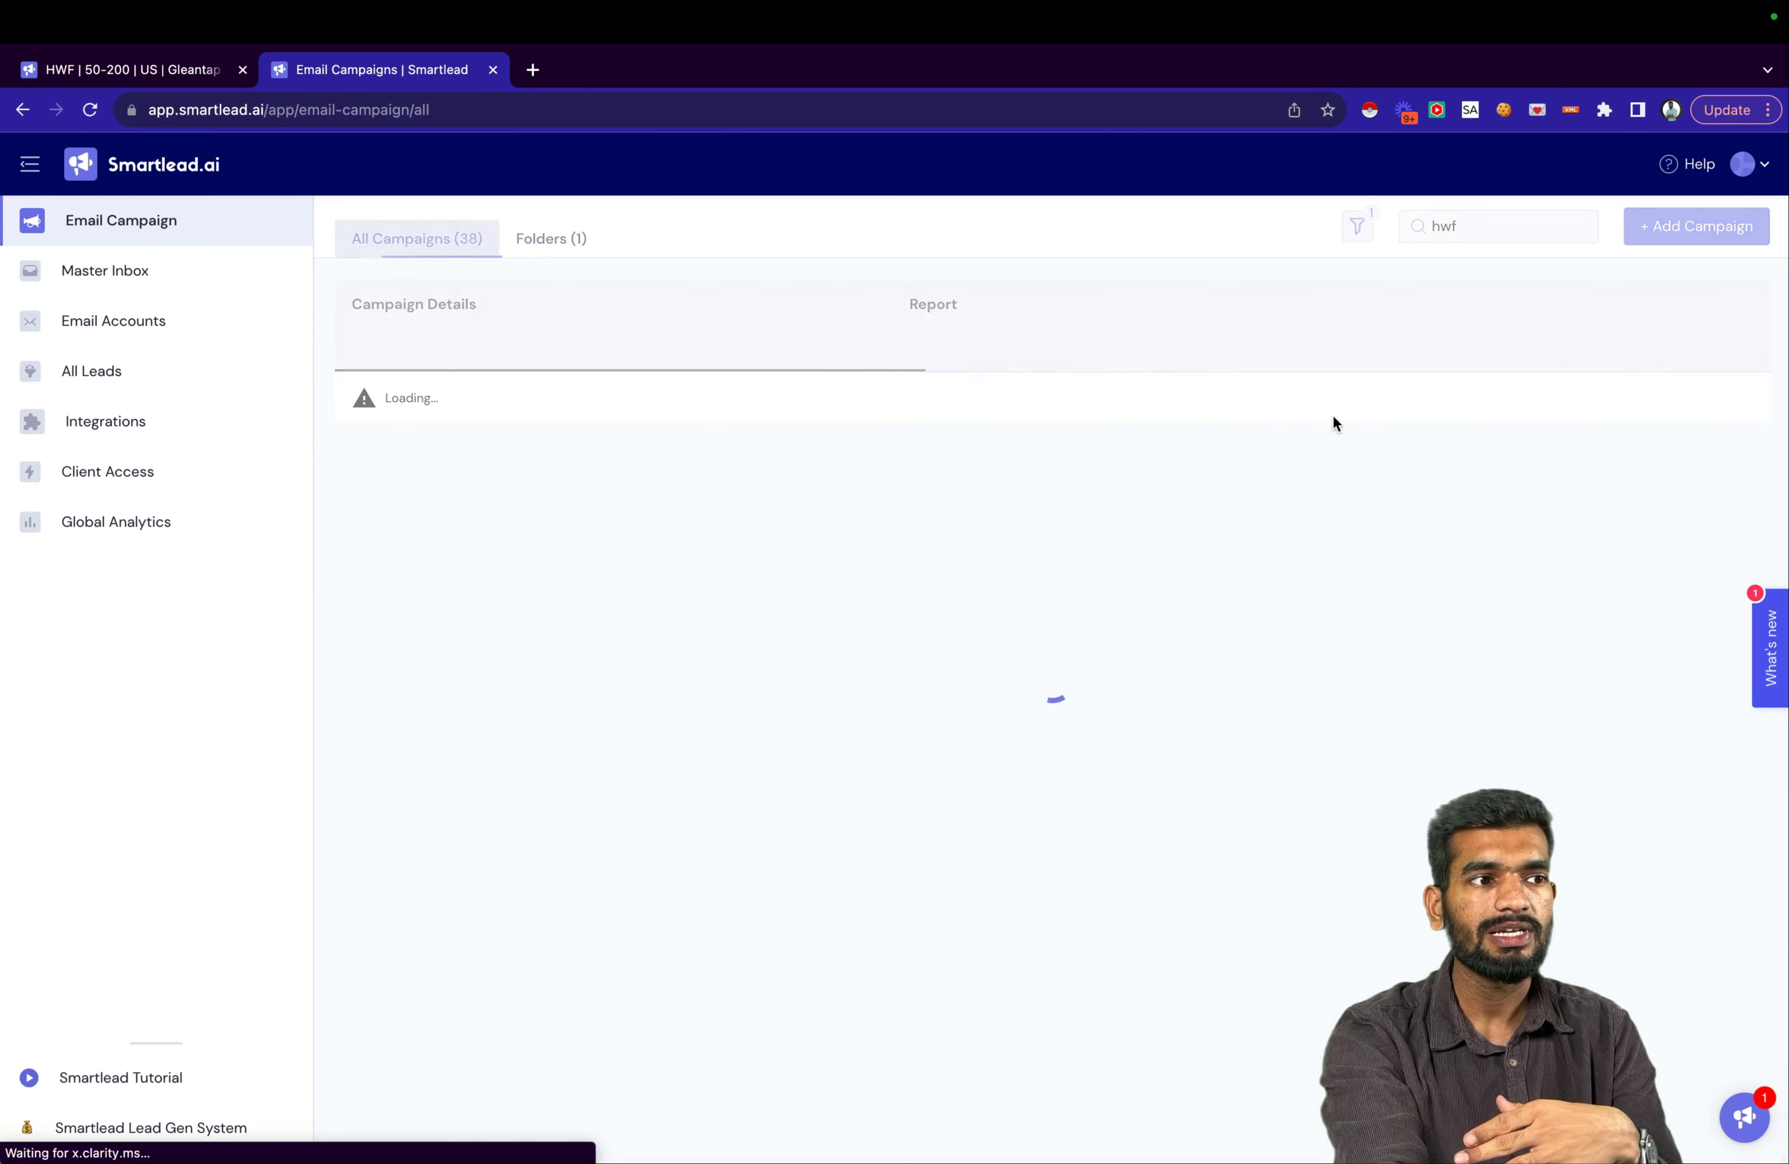
{"action": "left_click", "coordinate": [1705, 368]}
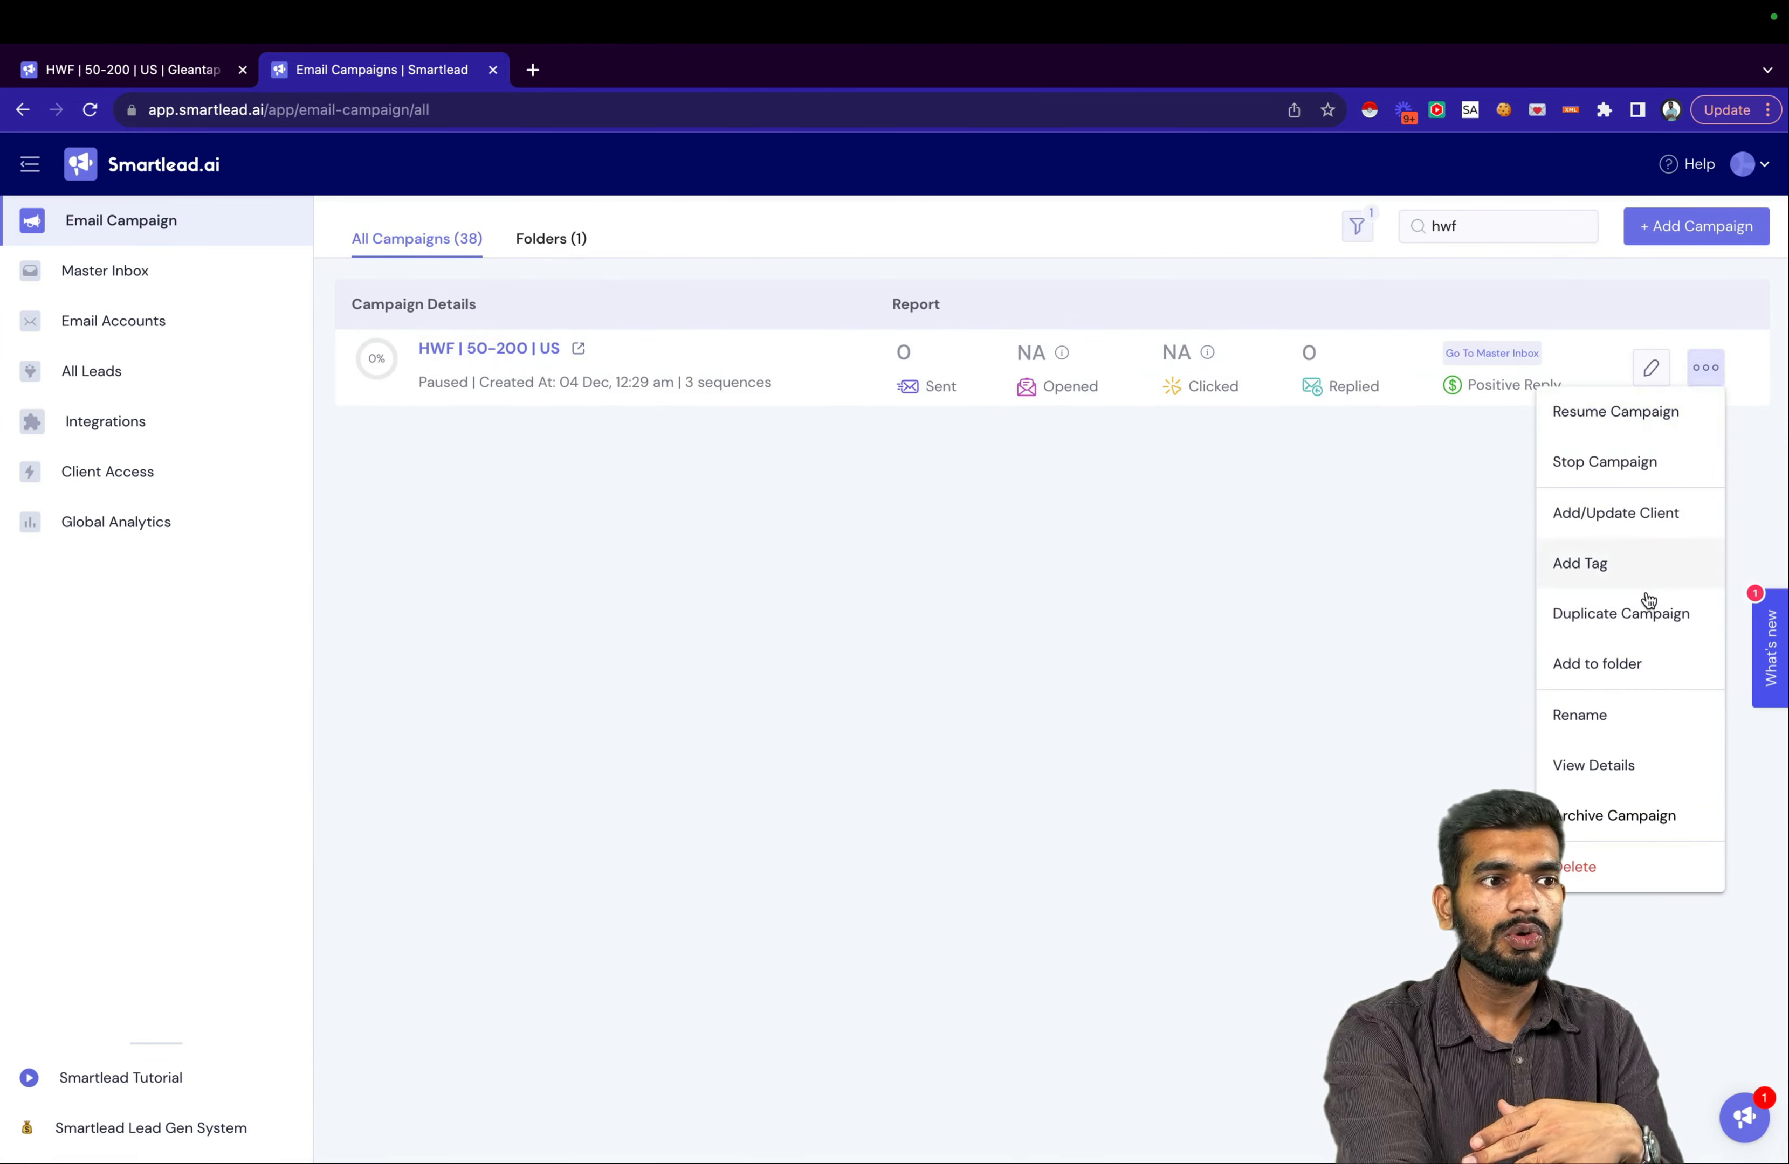
{"action": "left_click", "coordinate": [1637, 665]}
{"action": "left_click", "coordinate": [758, 684]}
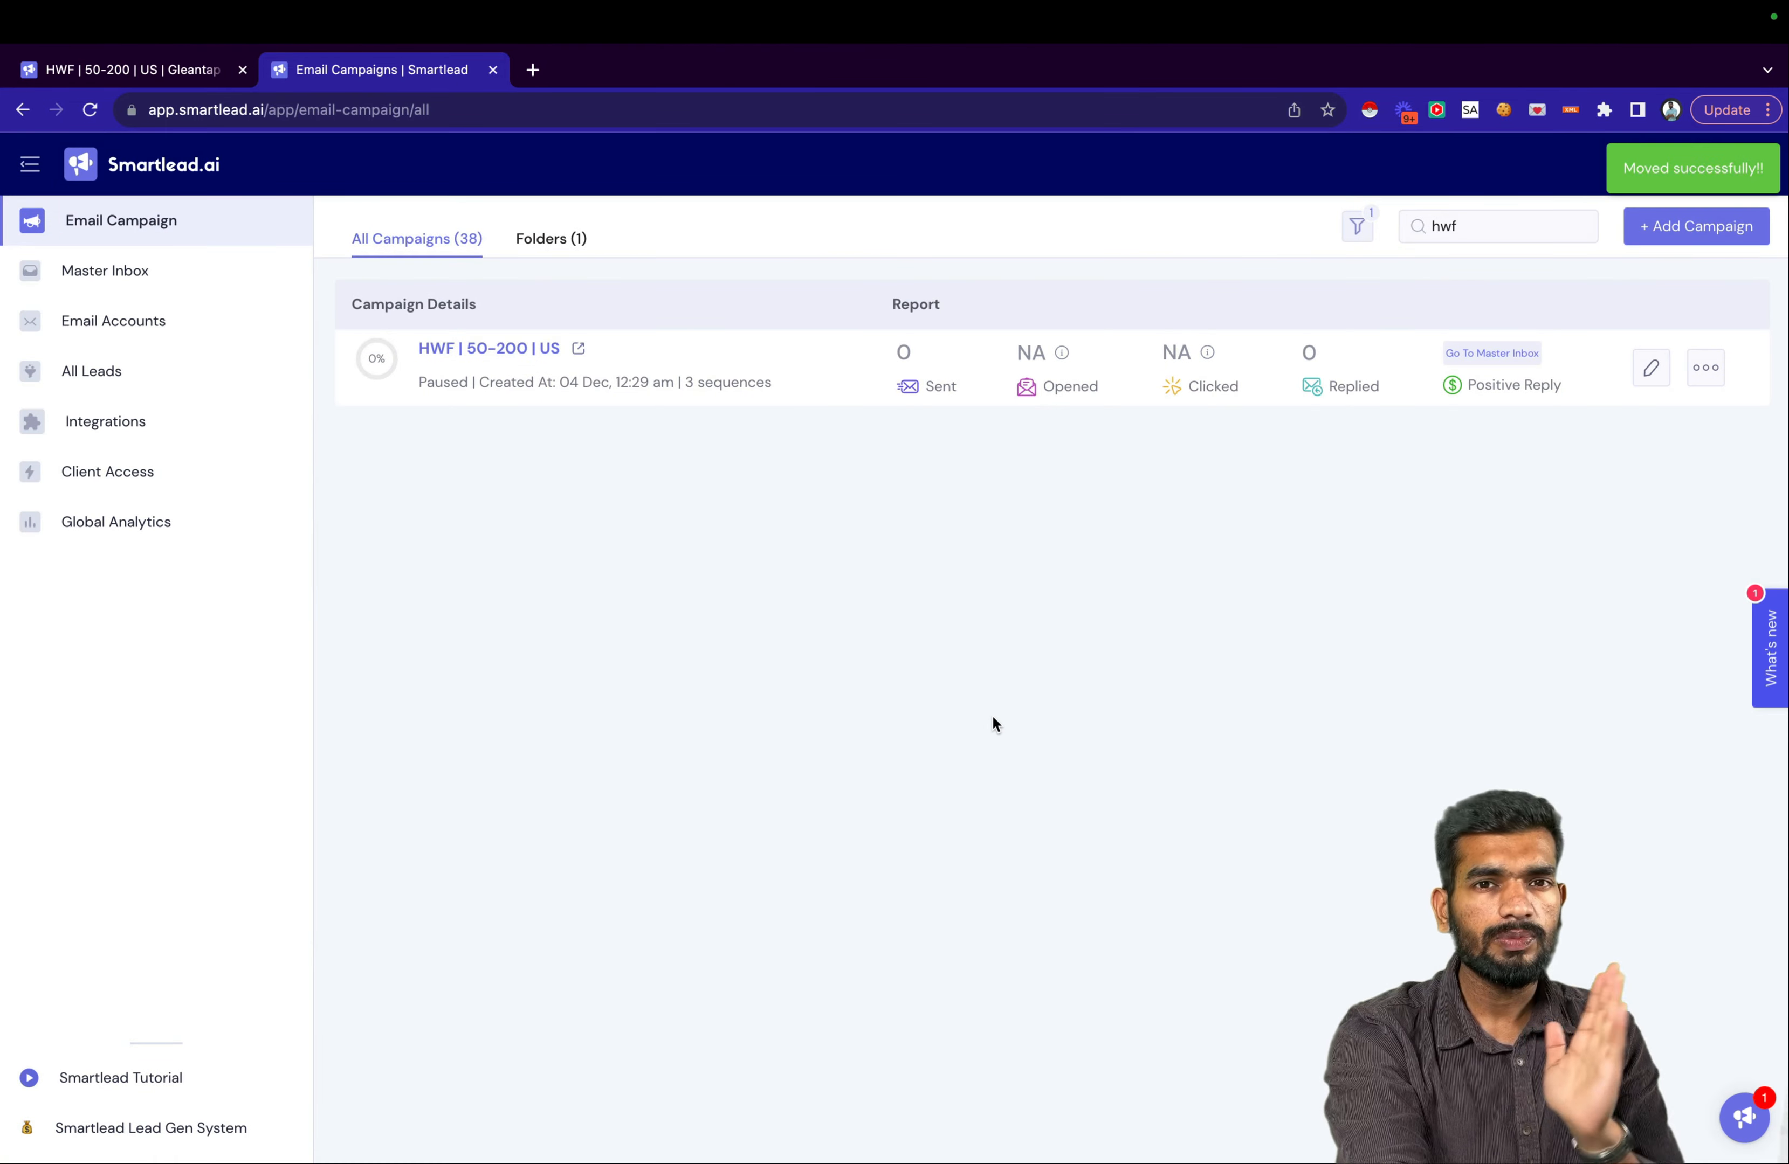
Open the scoutreach folder to check the campaigns in it, and return to the full campaign list.
{"action": "key", "text": "ctrl+Tab"}
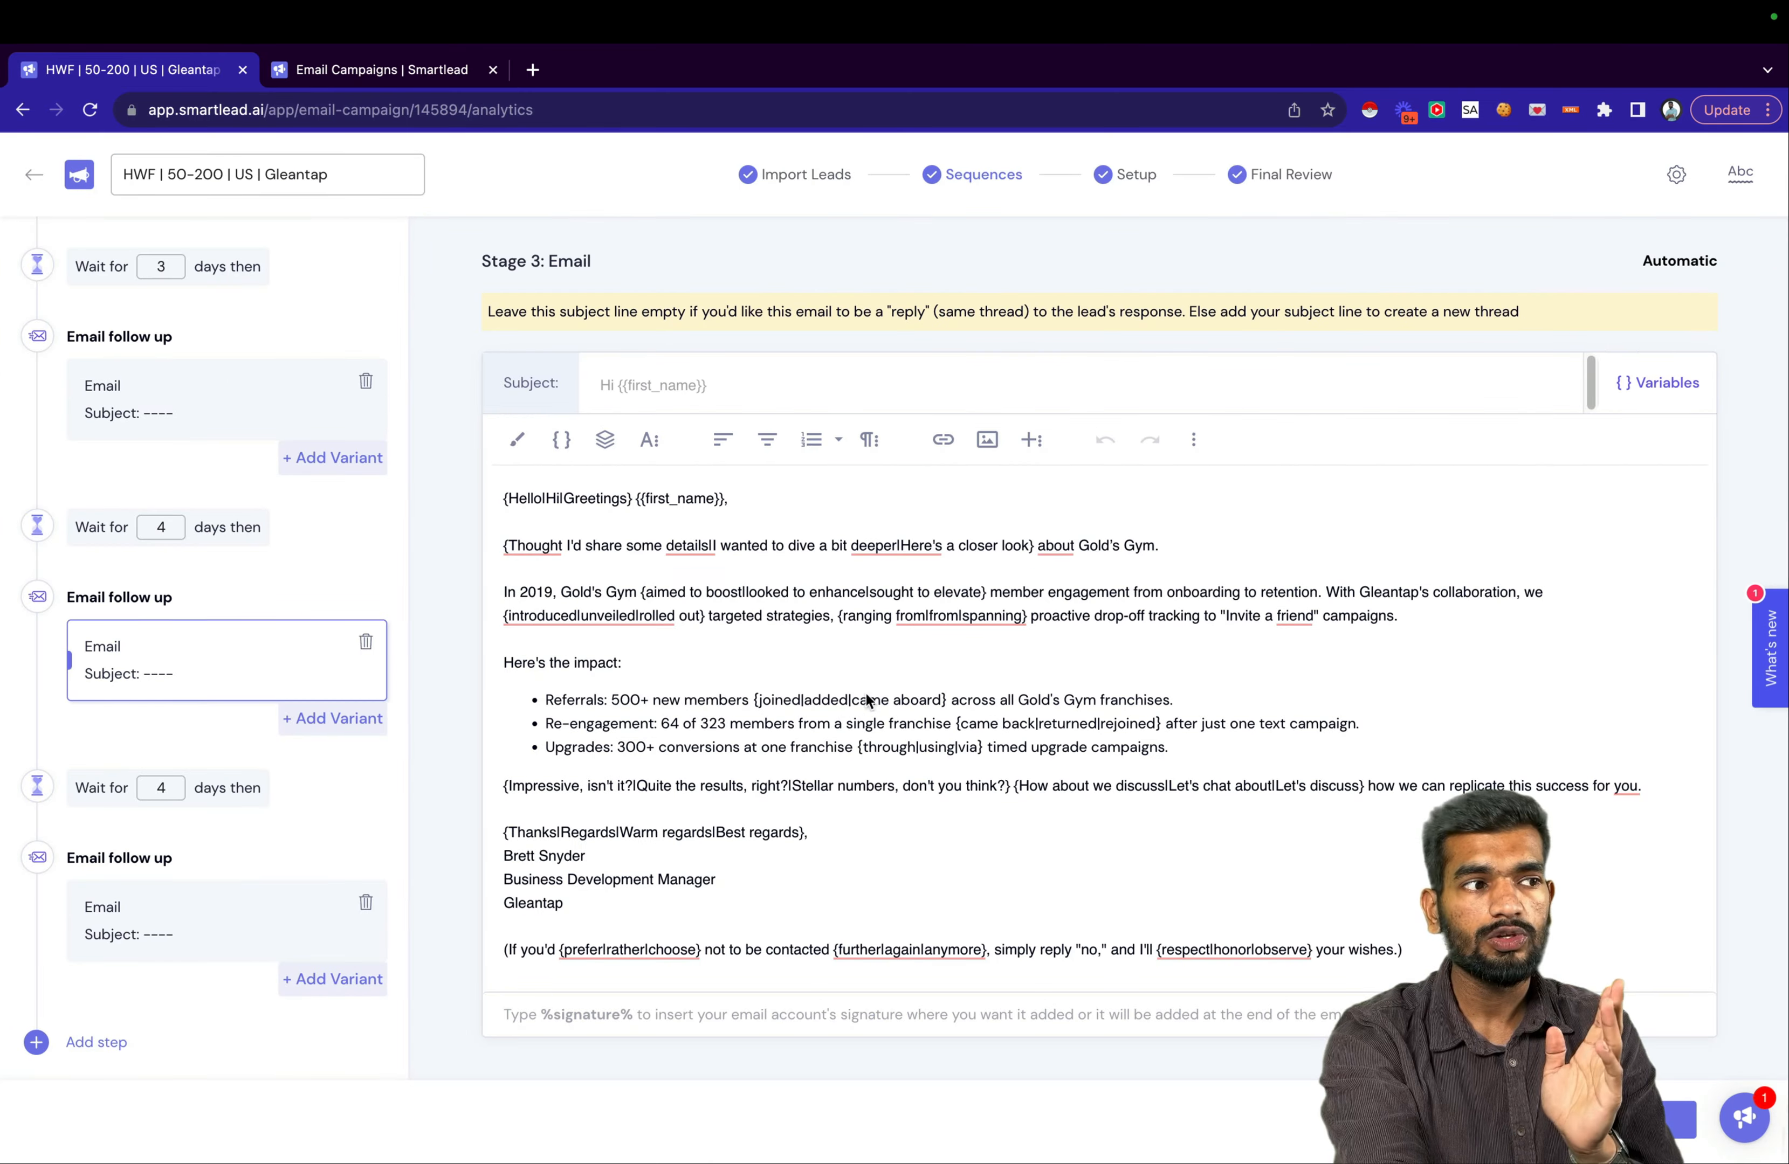
{"action": "key", "text": "ctrl+Tab"}
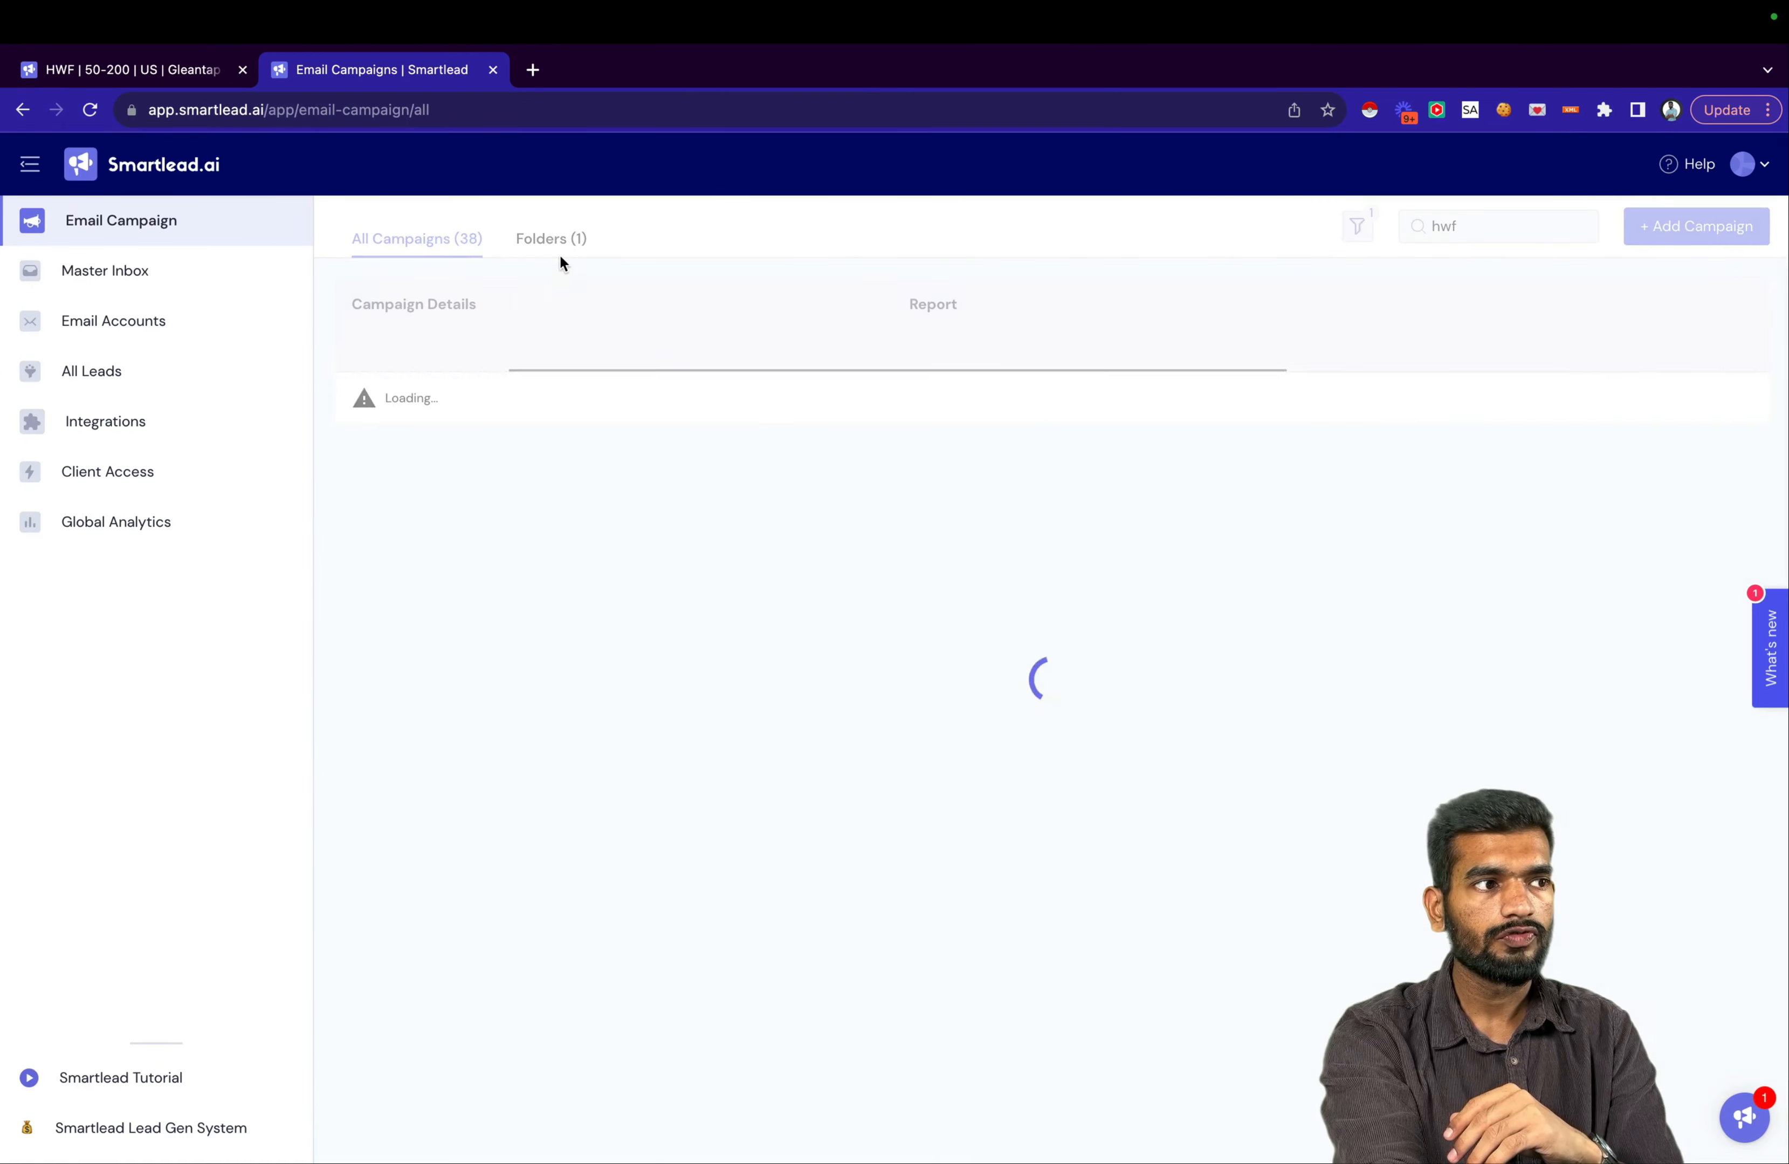
{"action": "left_click", "coordinate": [561, 248]}
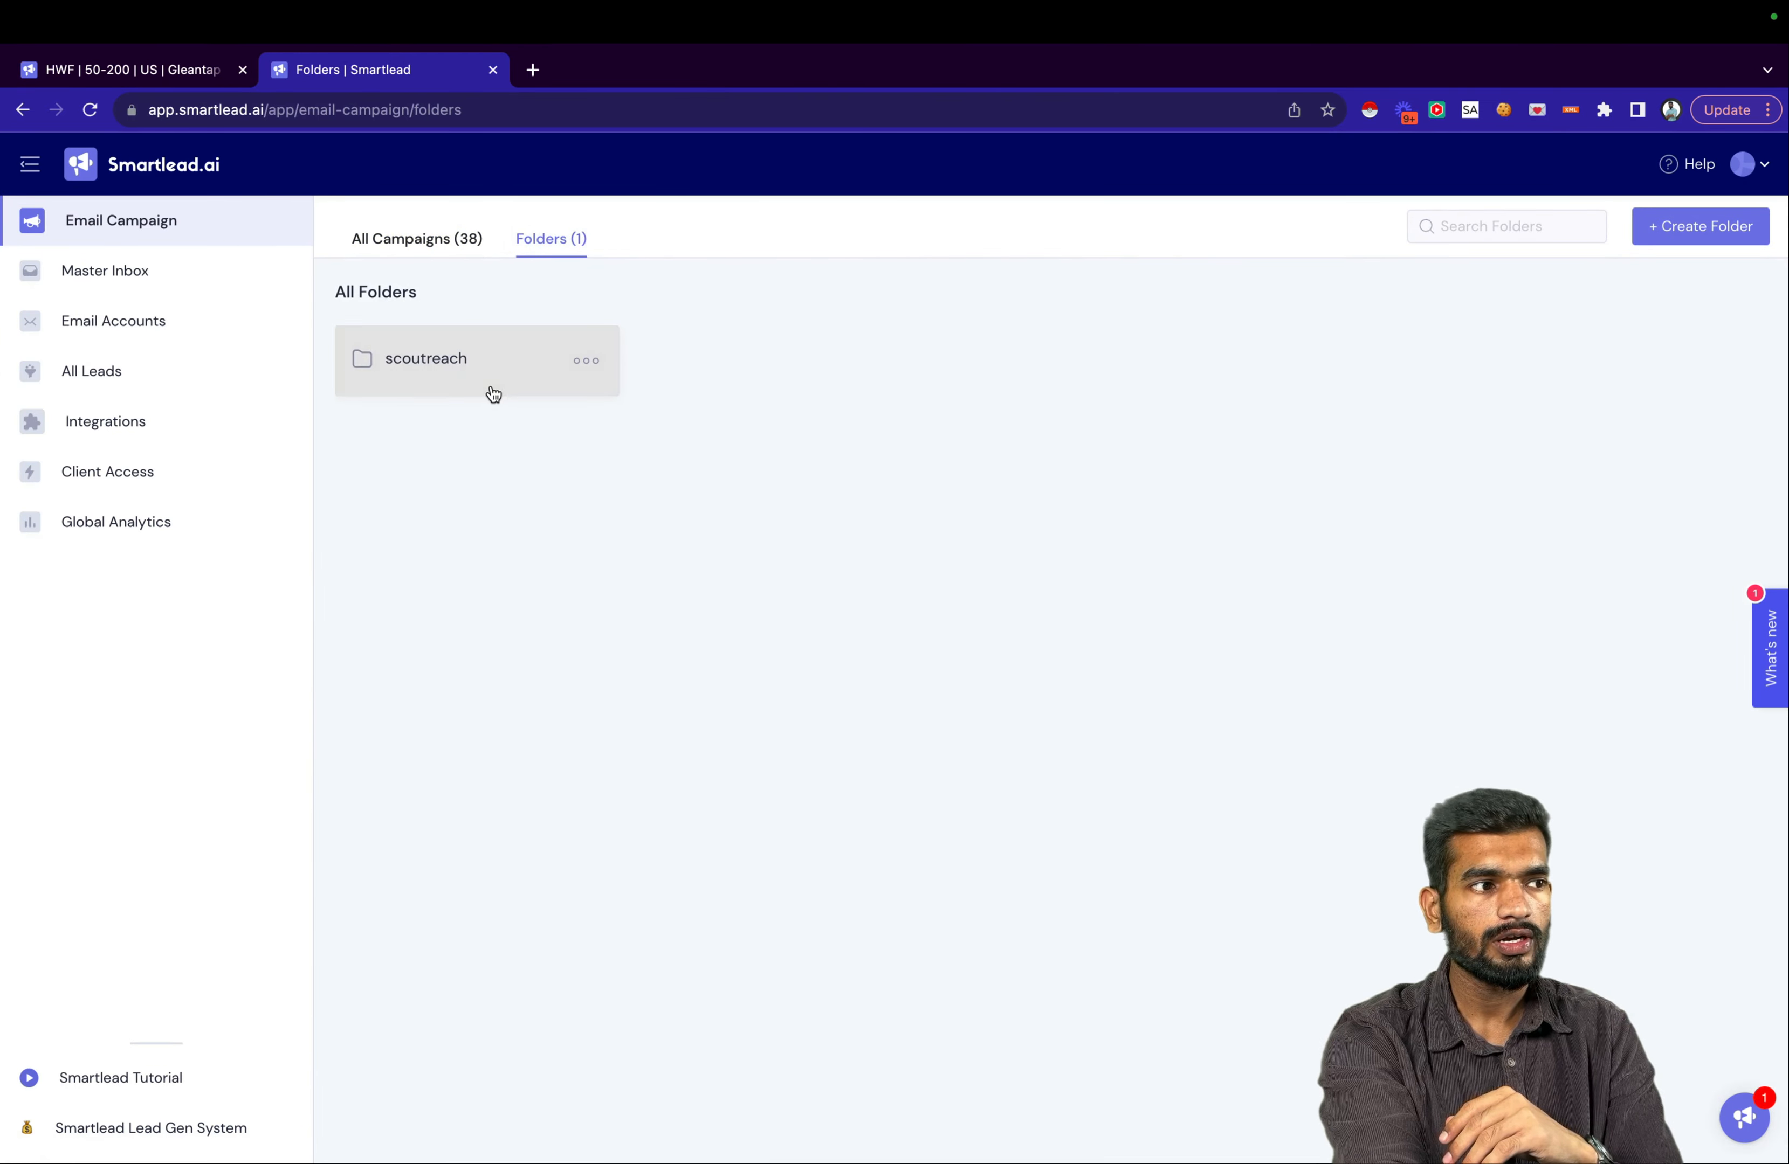
{"action": "left_click", "coordinate": [512, 380]}
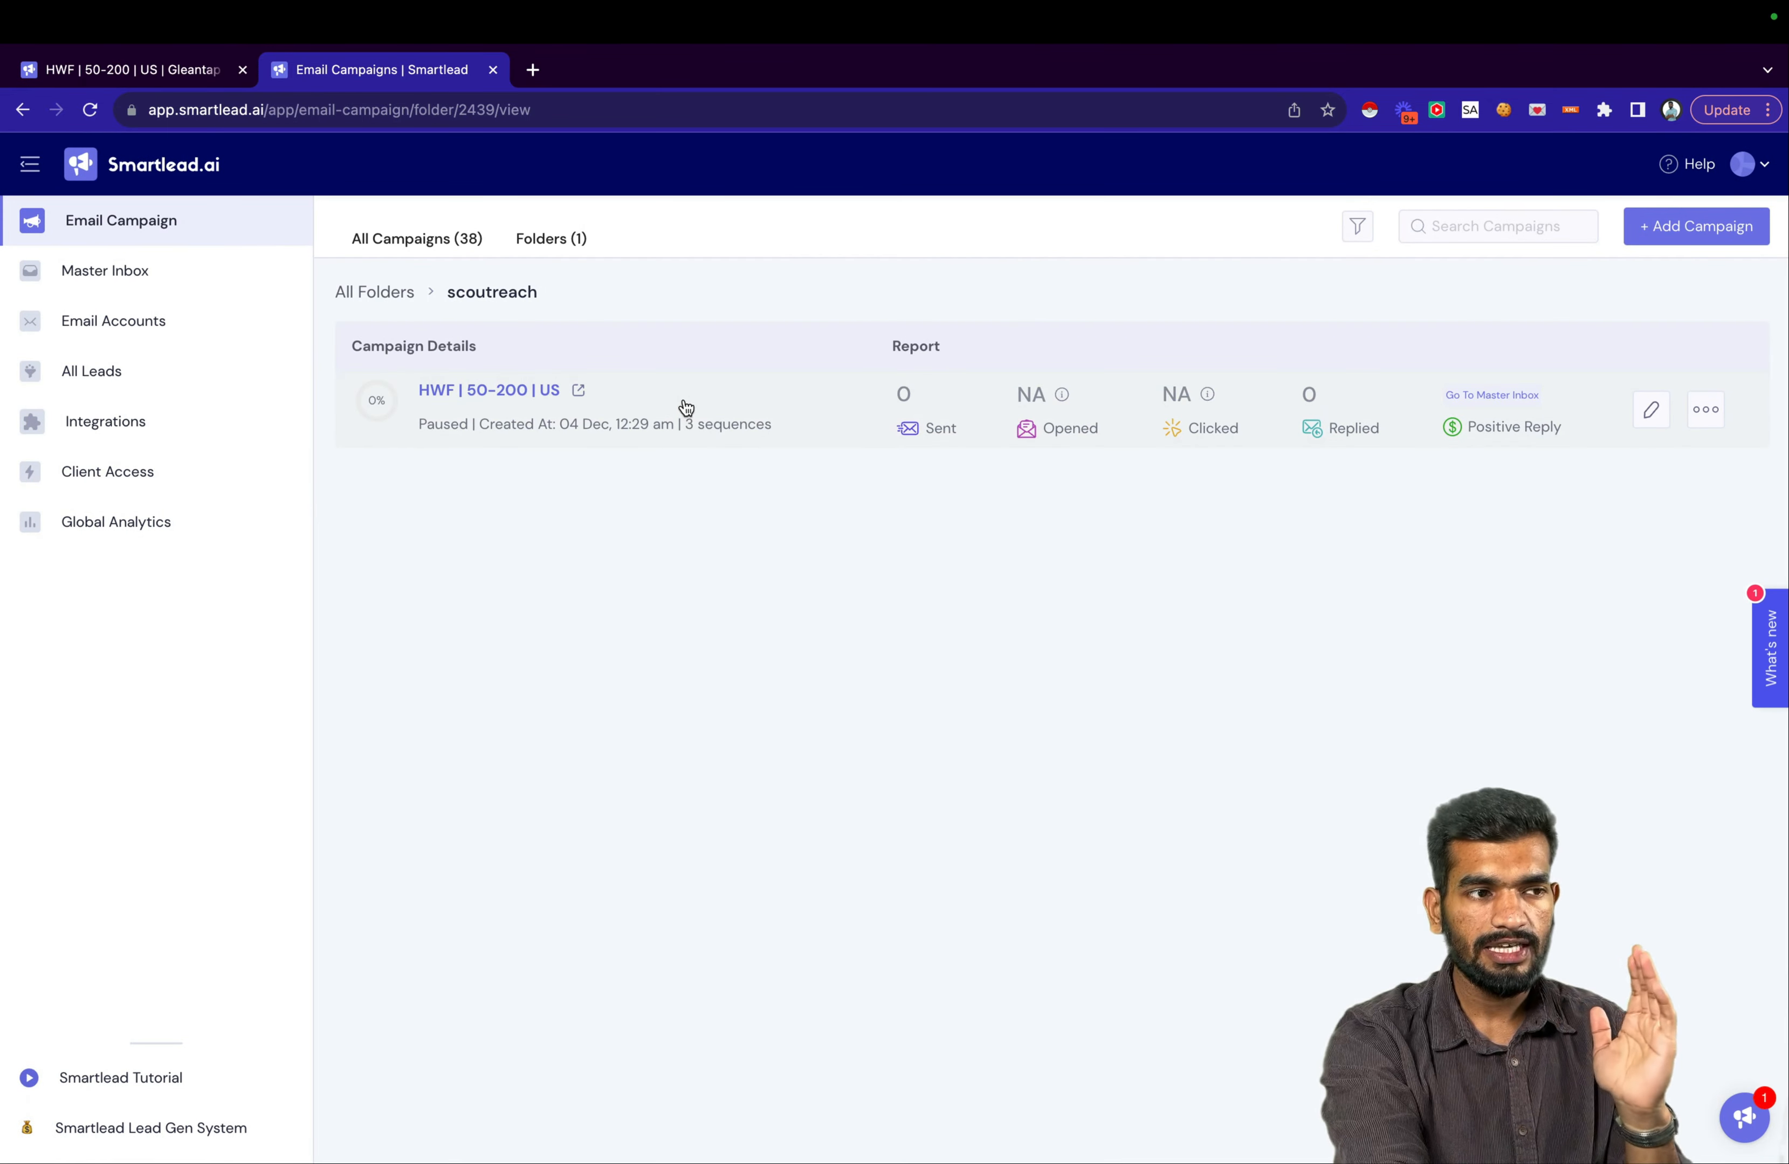
{"action": "left_click", "coordinate": [455, 239]}
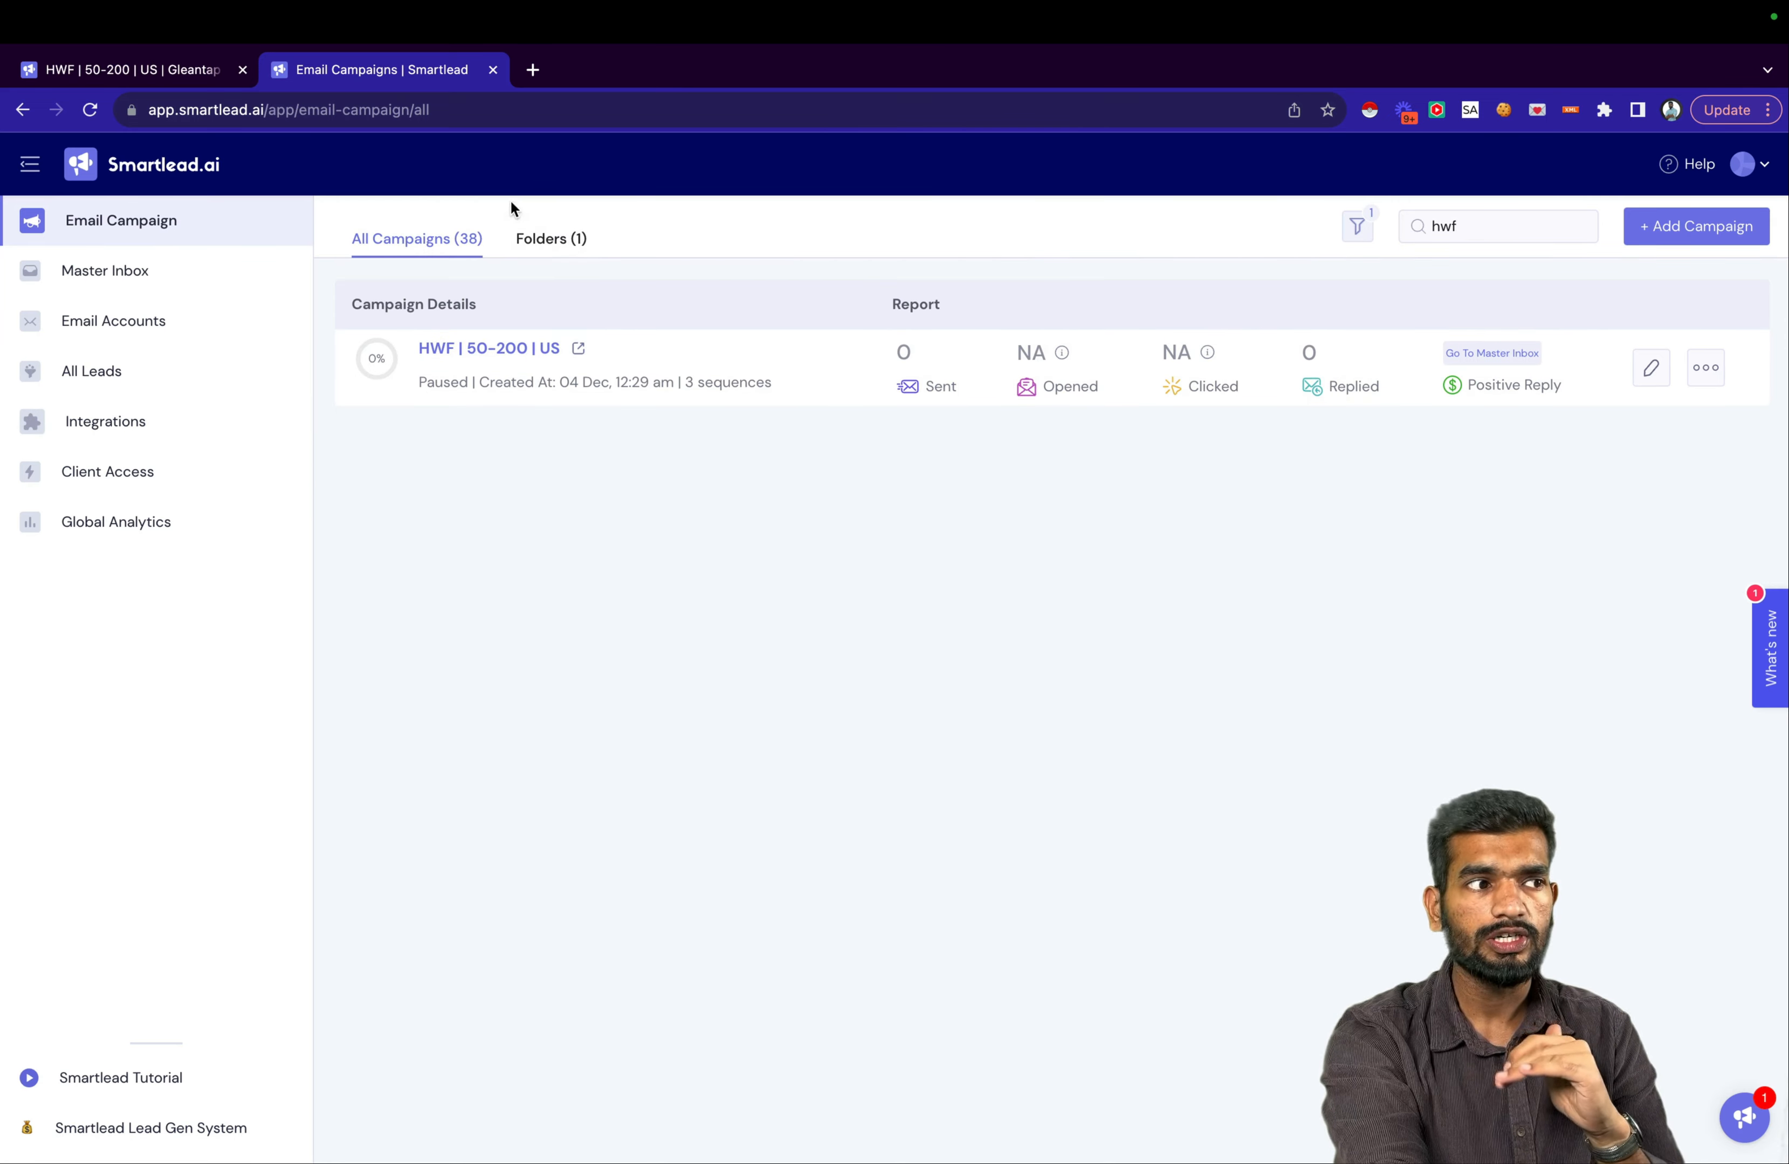
{"action": "left_click", "coordinate": [551, 239]}
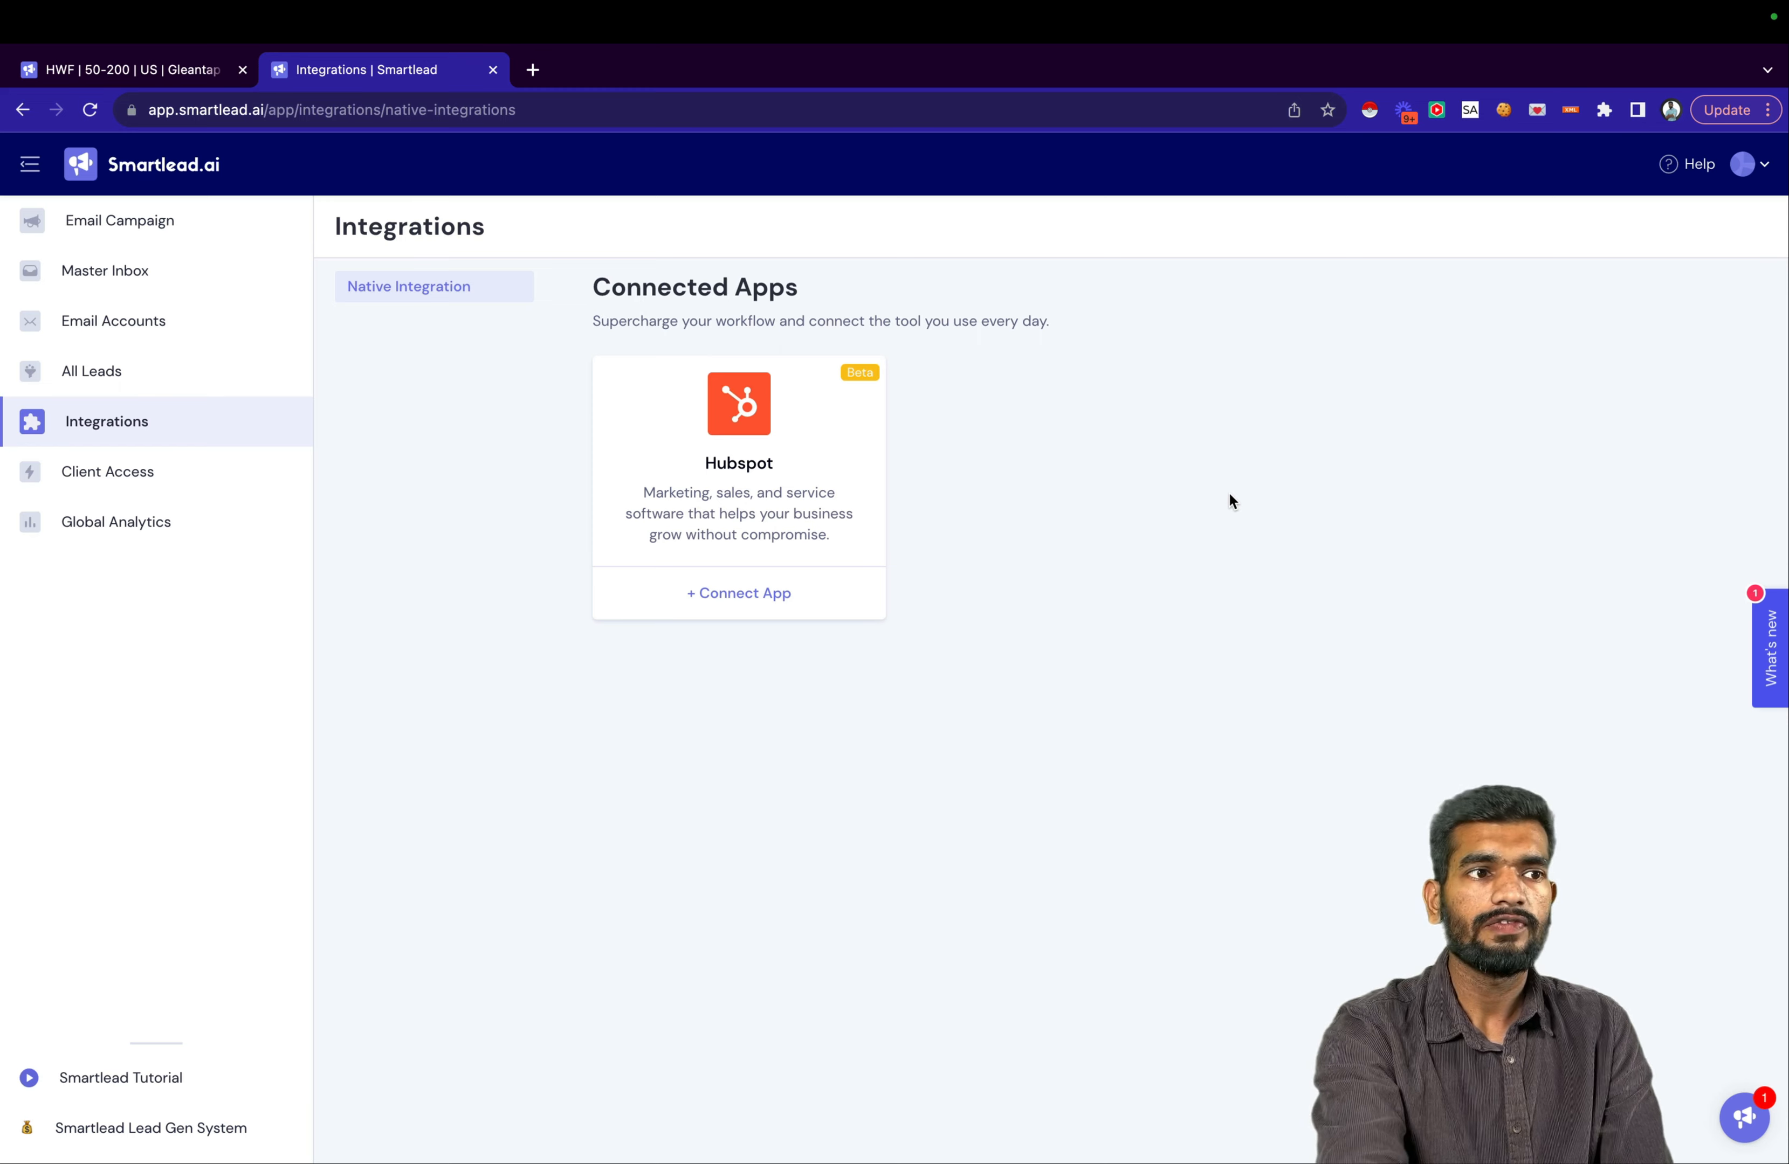
Open the account settings and examine the profile, security, webhook, global block list, team members, whitelabelled client and tag manager pages.
{"action": "left_click", "coordinate": [1746, 164]}
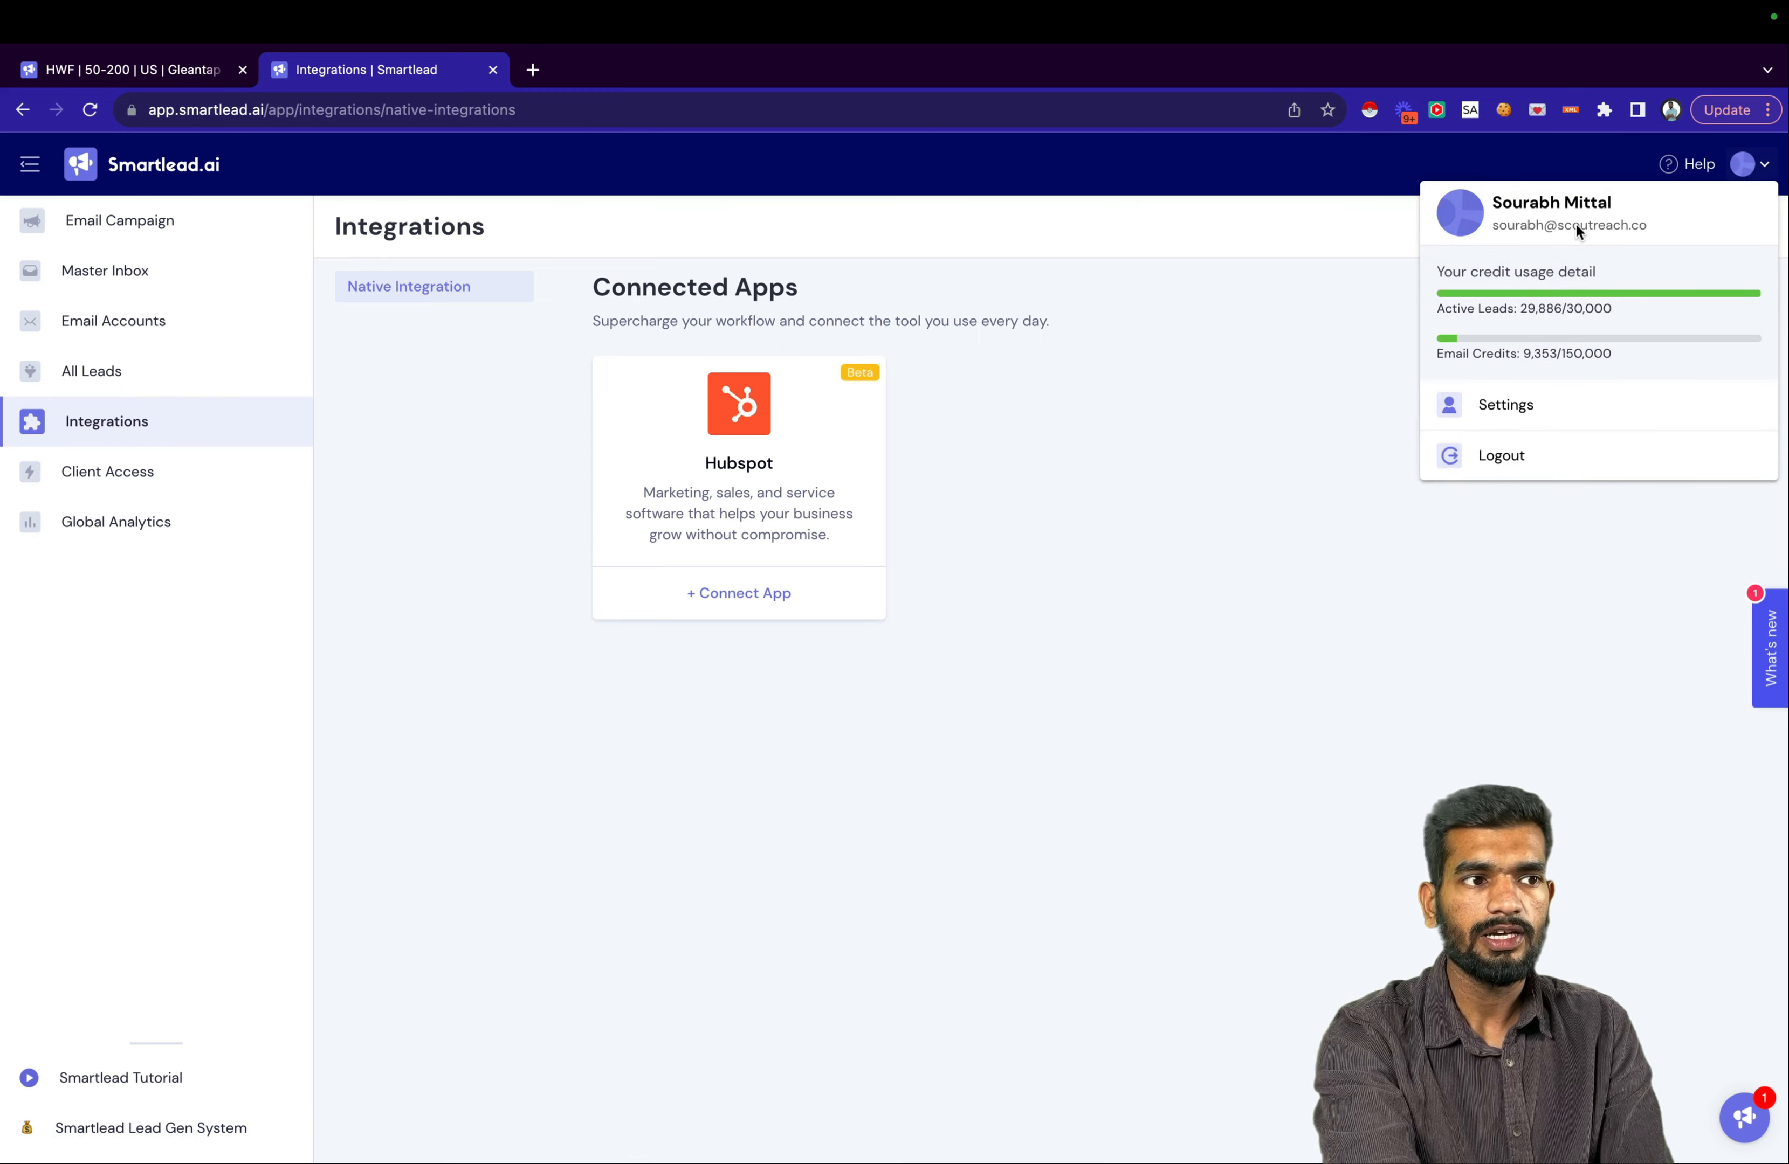
{"action": "left_click", "coordinate": [1535, 403]}
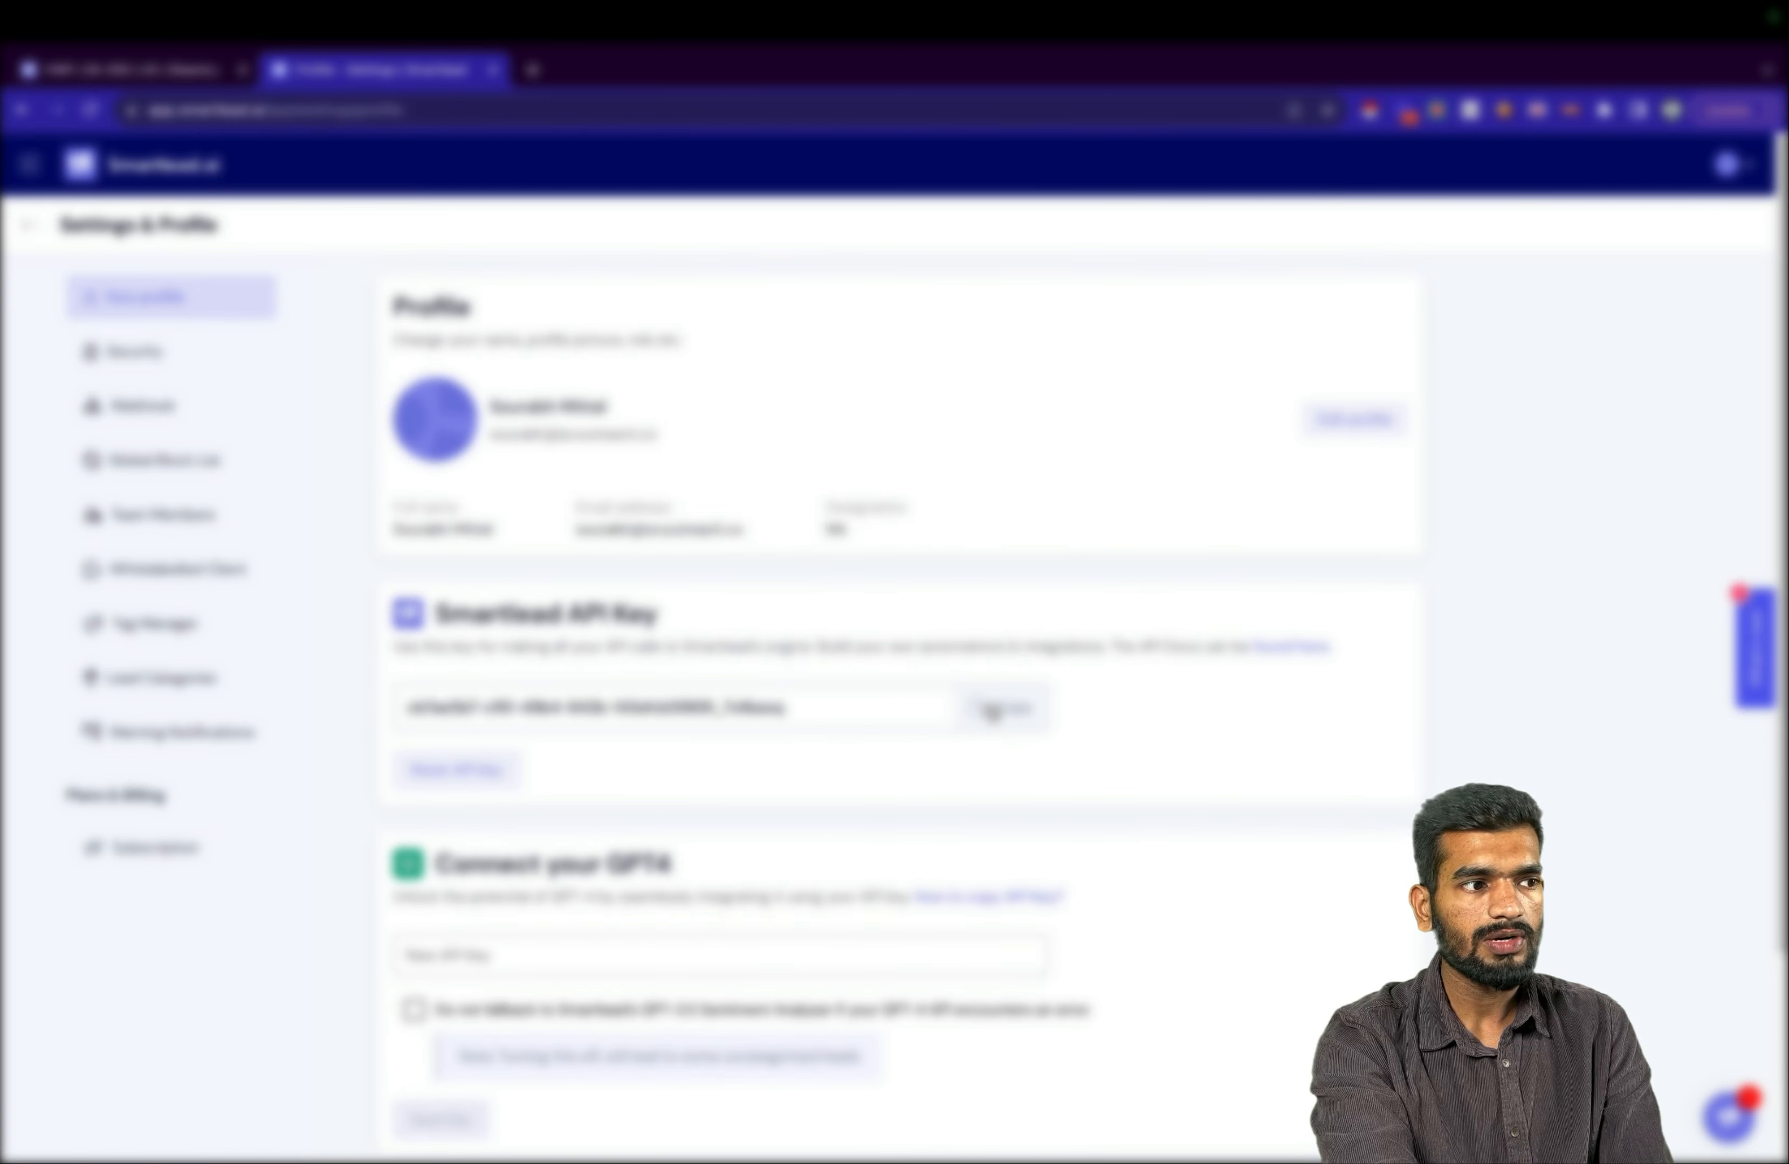
{"action": "scroll", "coordinate": [991, 711], "scroll_direction": "down", "scroll_amount": 1}
{"action": "scroll", "coordinate": [993, 710], "scroll_direction": "up", "scroll_amount": 1}
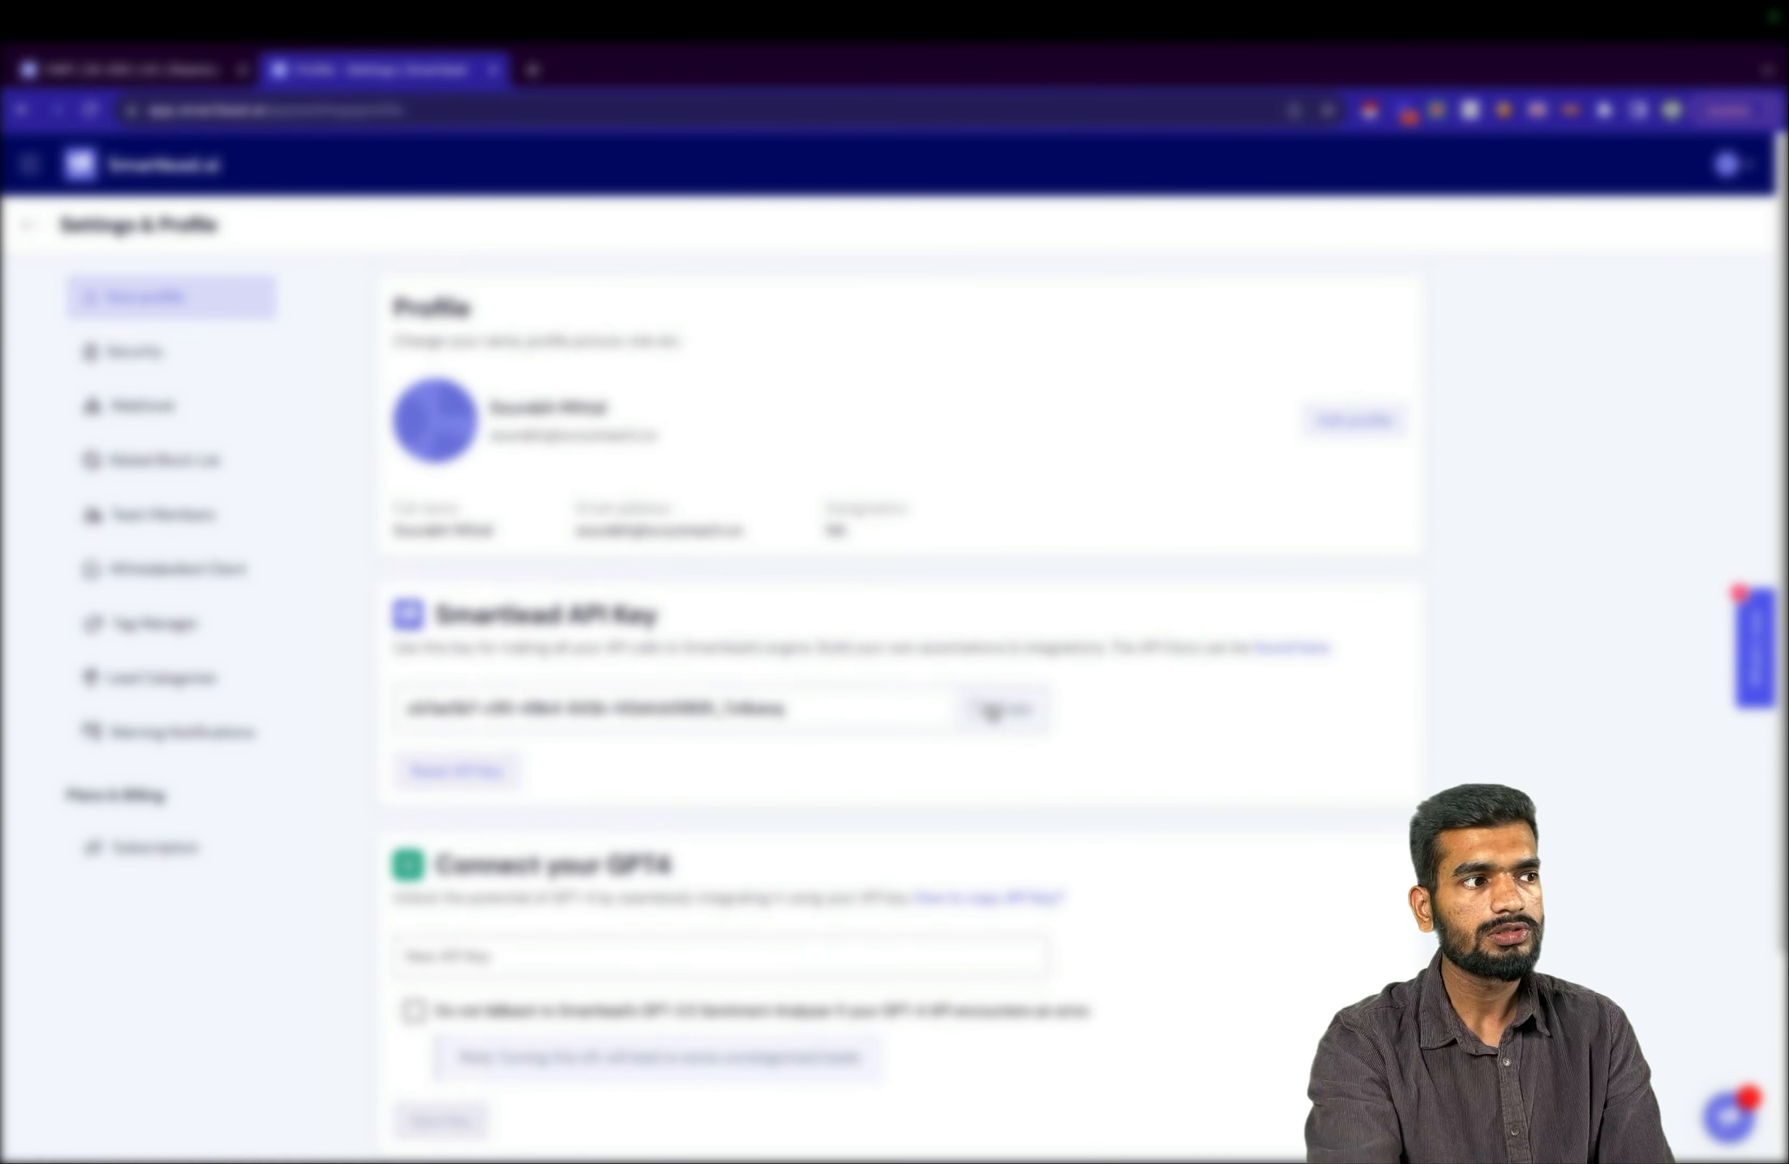
{"action": "scroll", "coordinate": [992, 710], "scroll_direction": "down", "scroll_amount": 3}
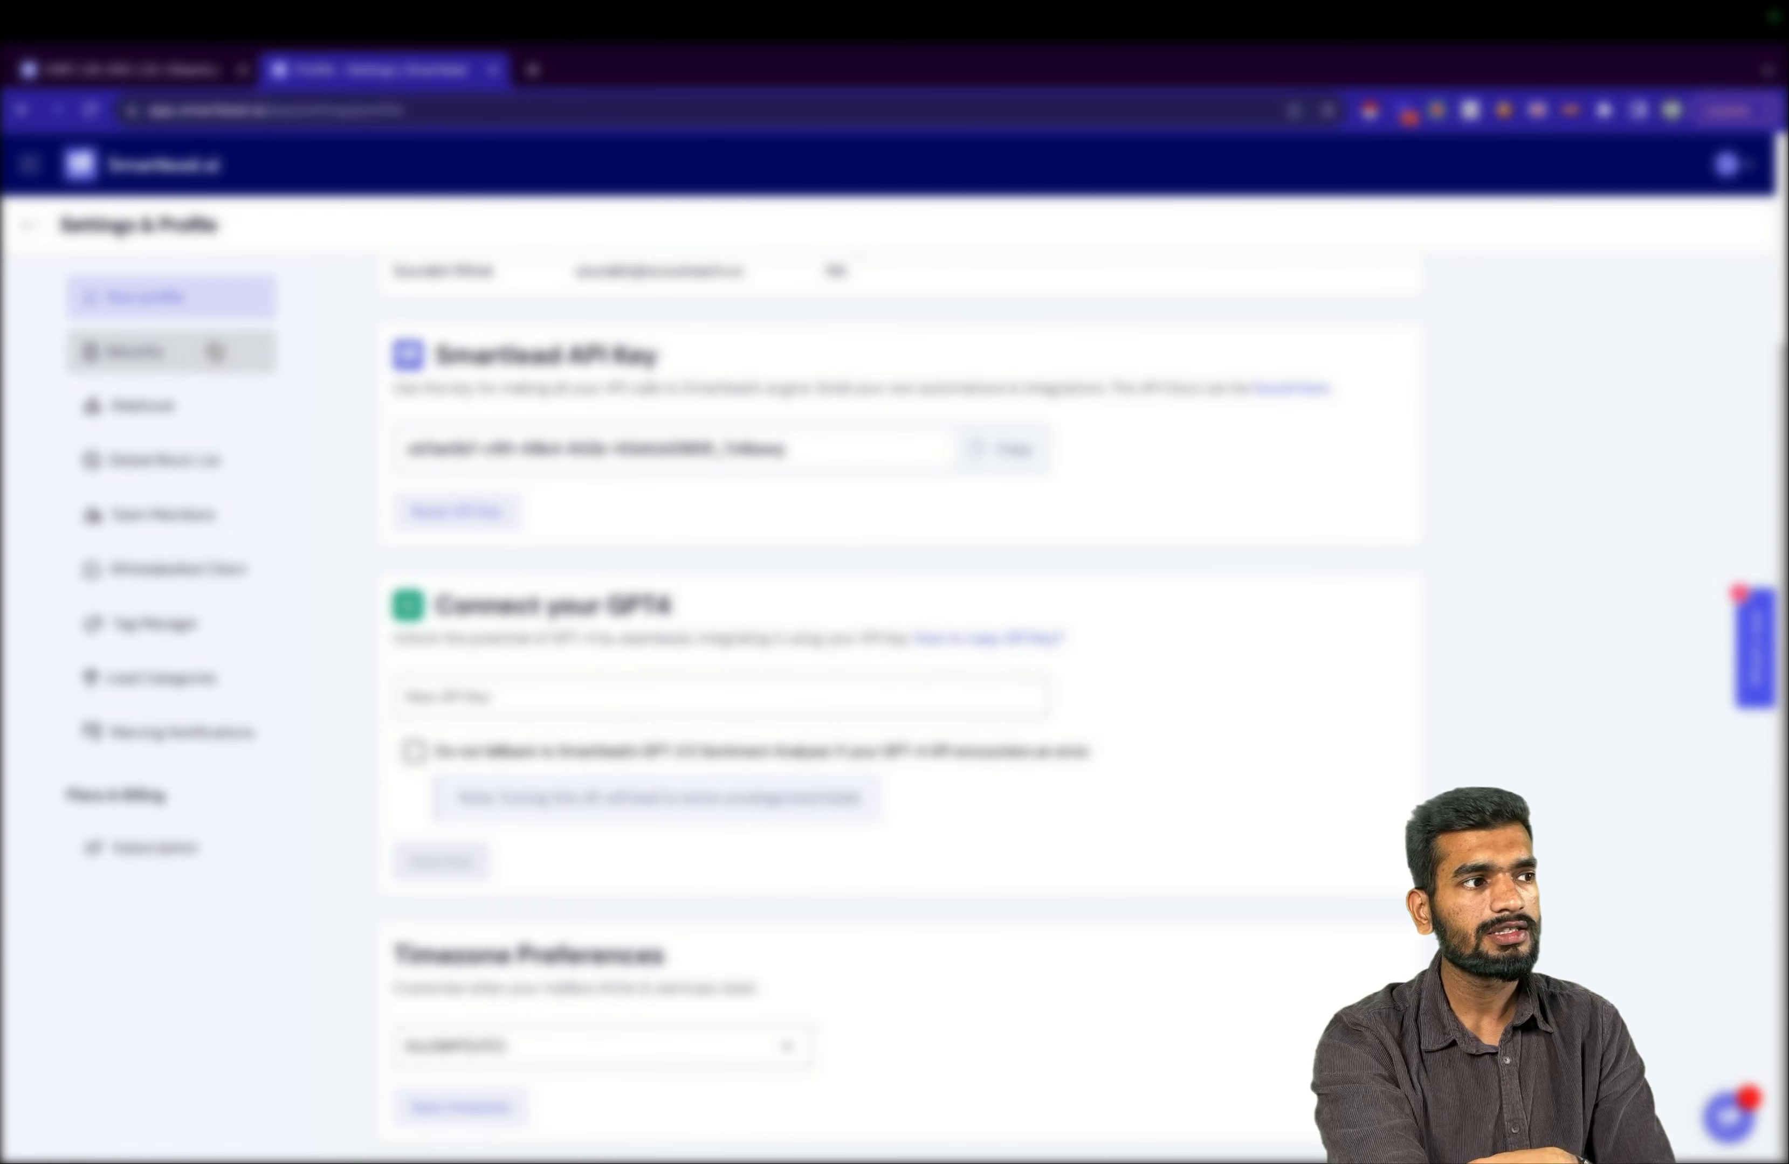
{"action": "left_click", "coordinate": [219, 353]}
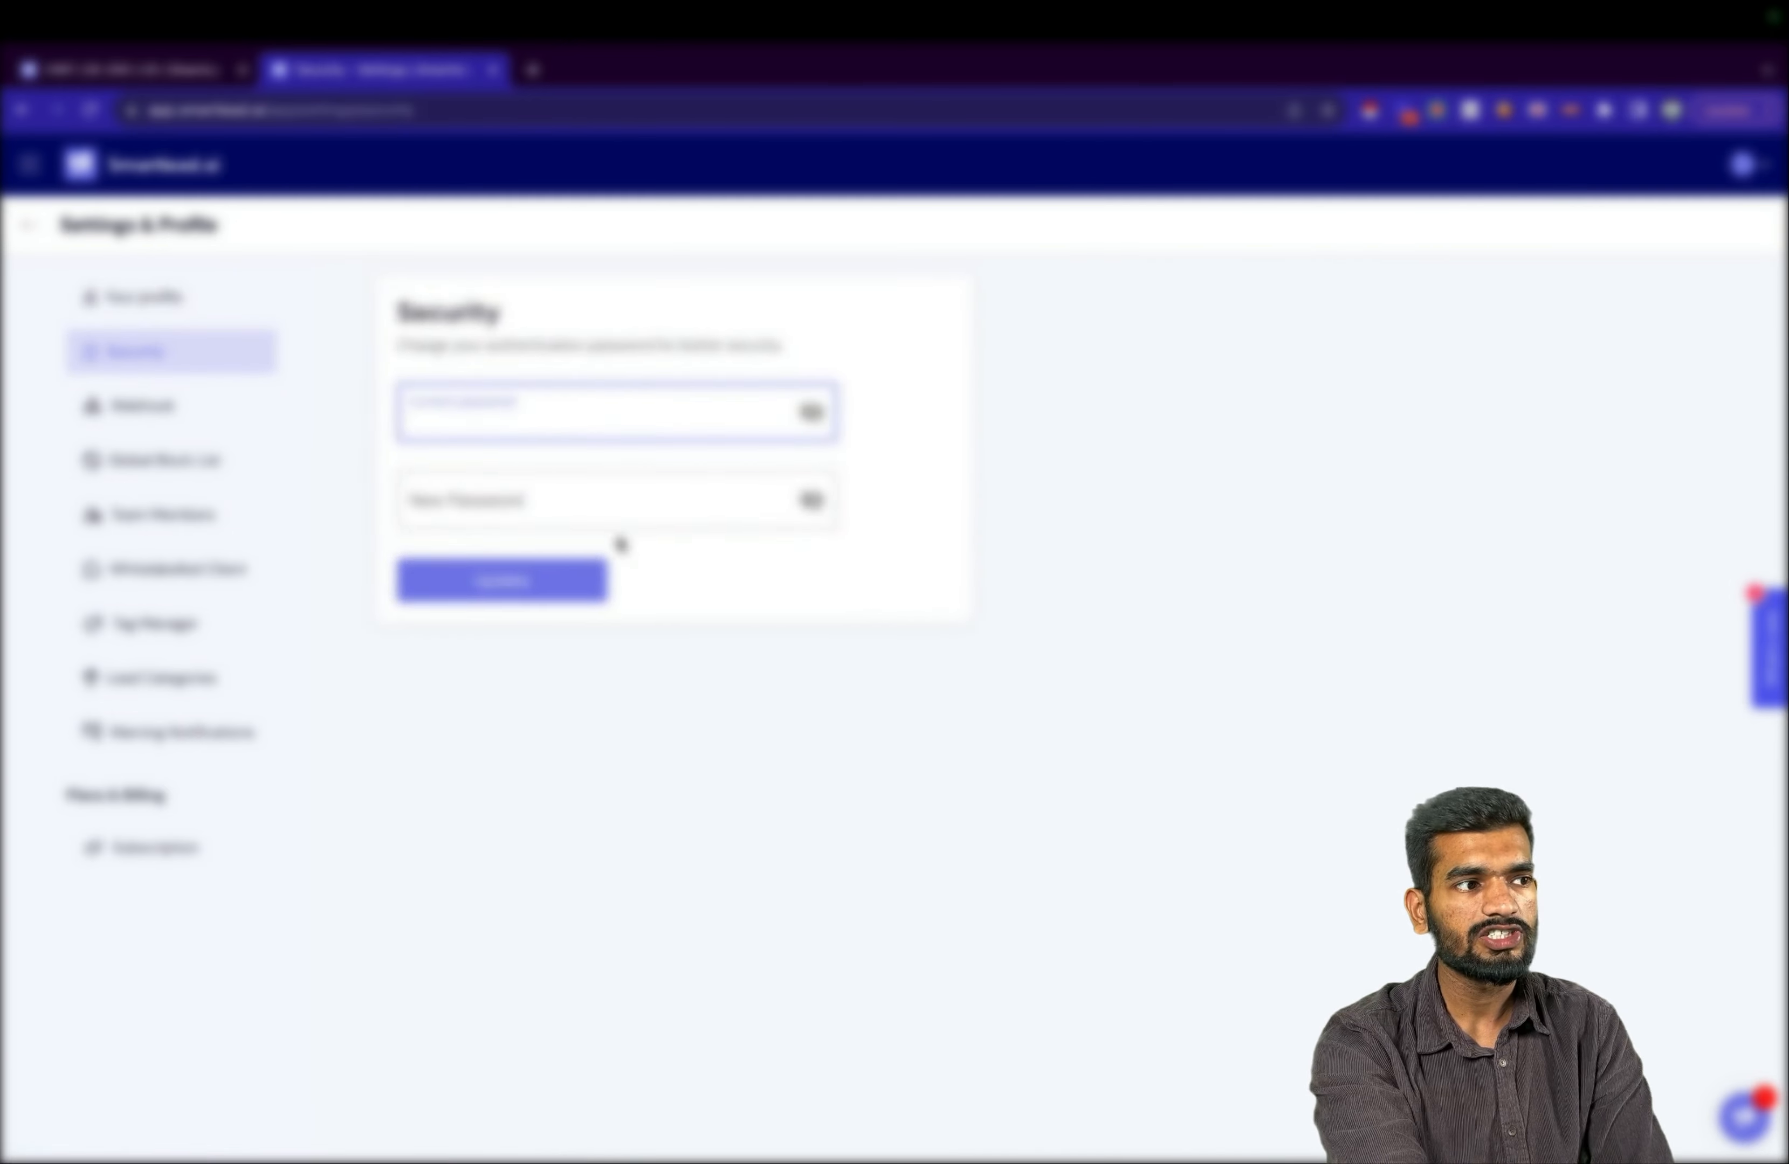
{"action": "left_click", "coordinate": [208, 405]}
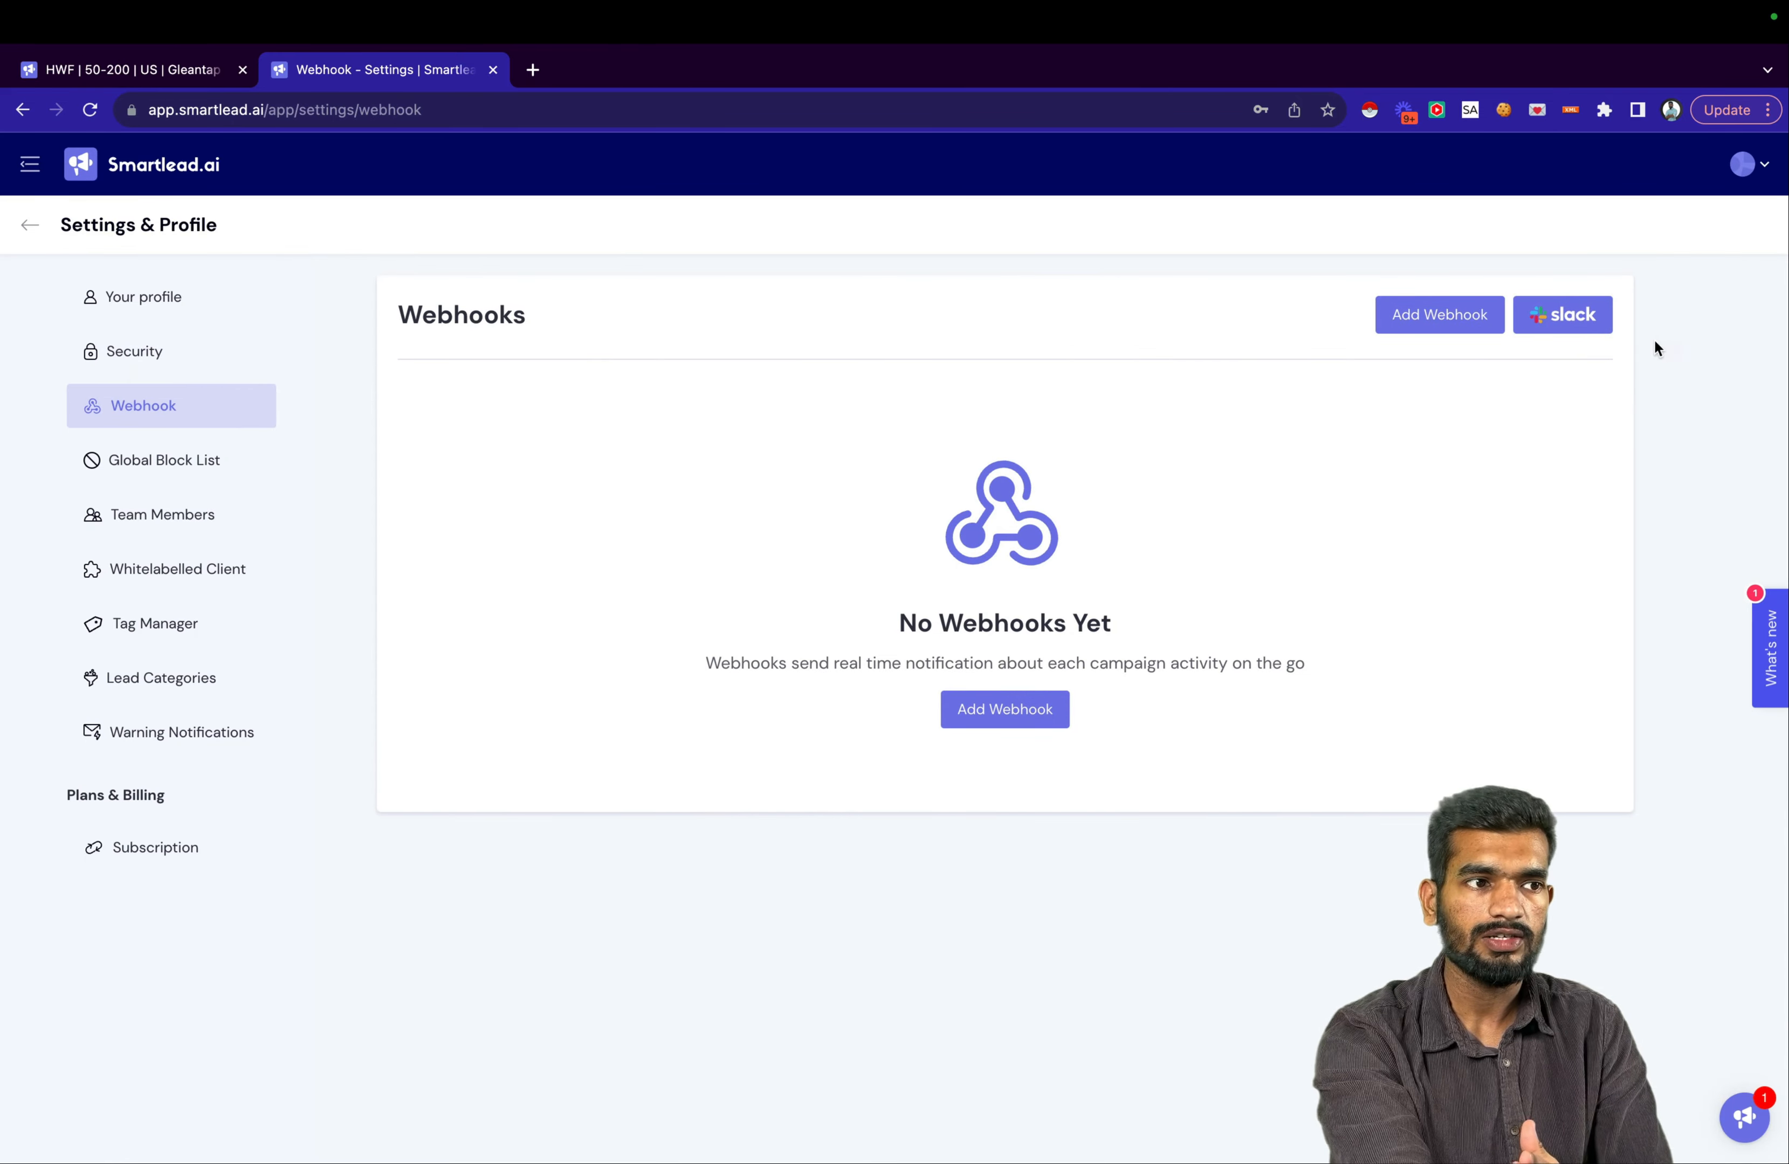
{"action": "left_click", "coordinate": [230, 469]}
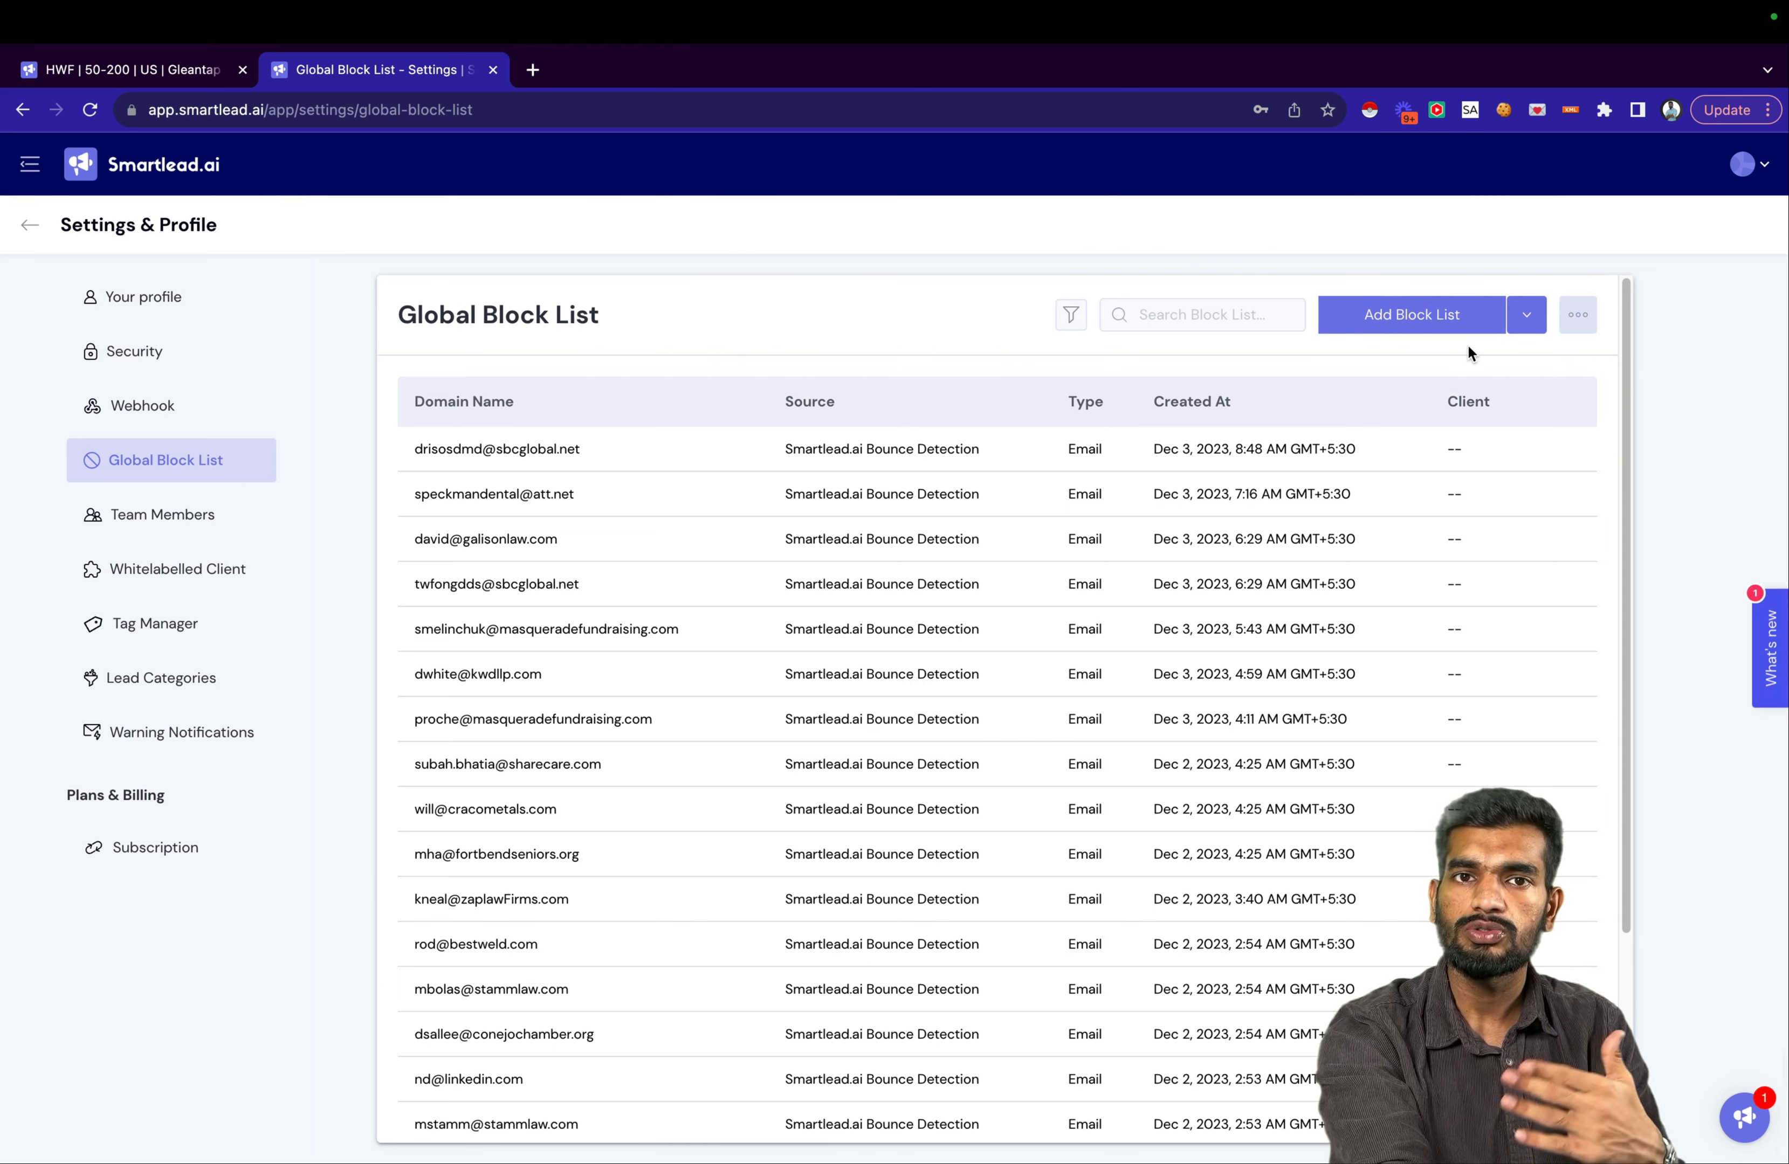
{"action": "left_click", "coordinate": [244, 512]}
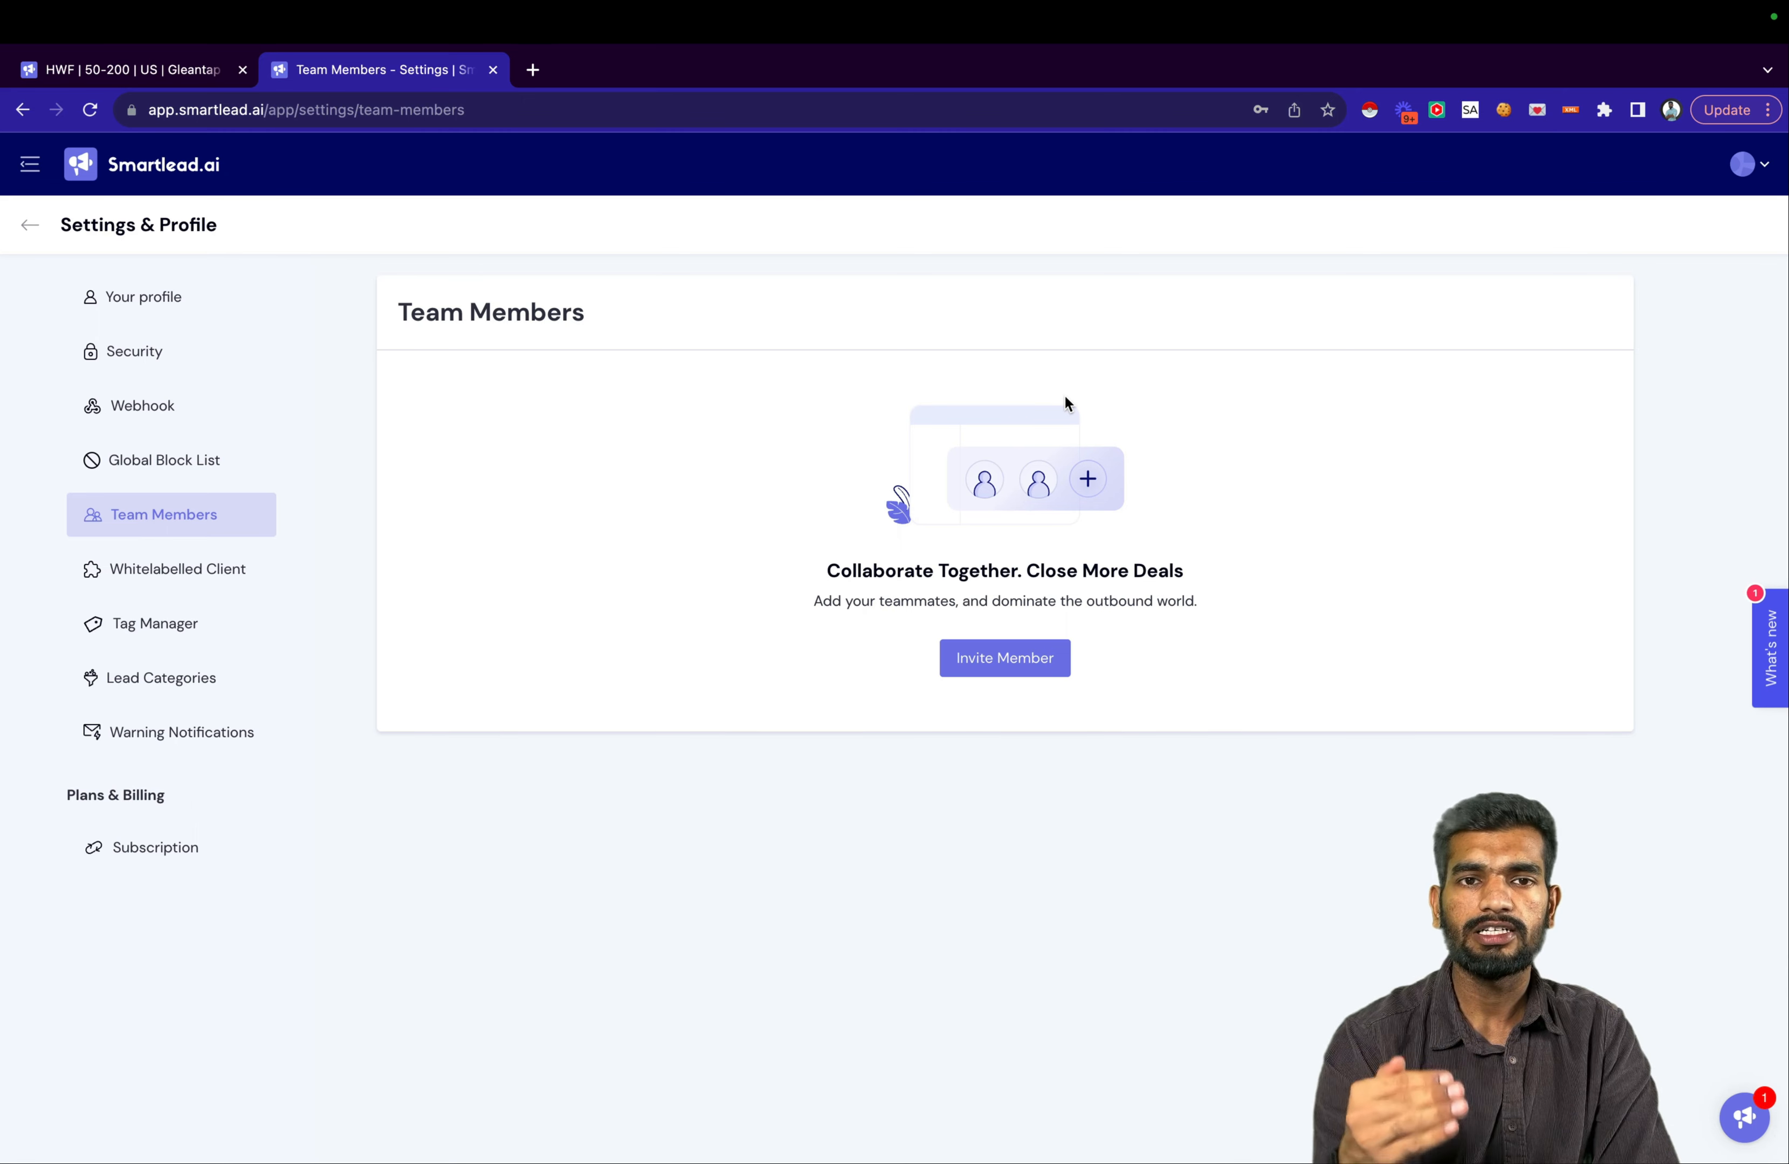
{"action": "left_click", "coordinate": [179, 569]}
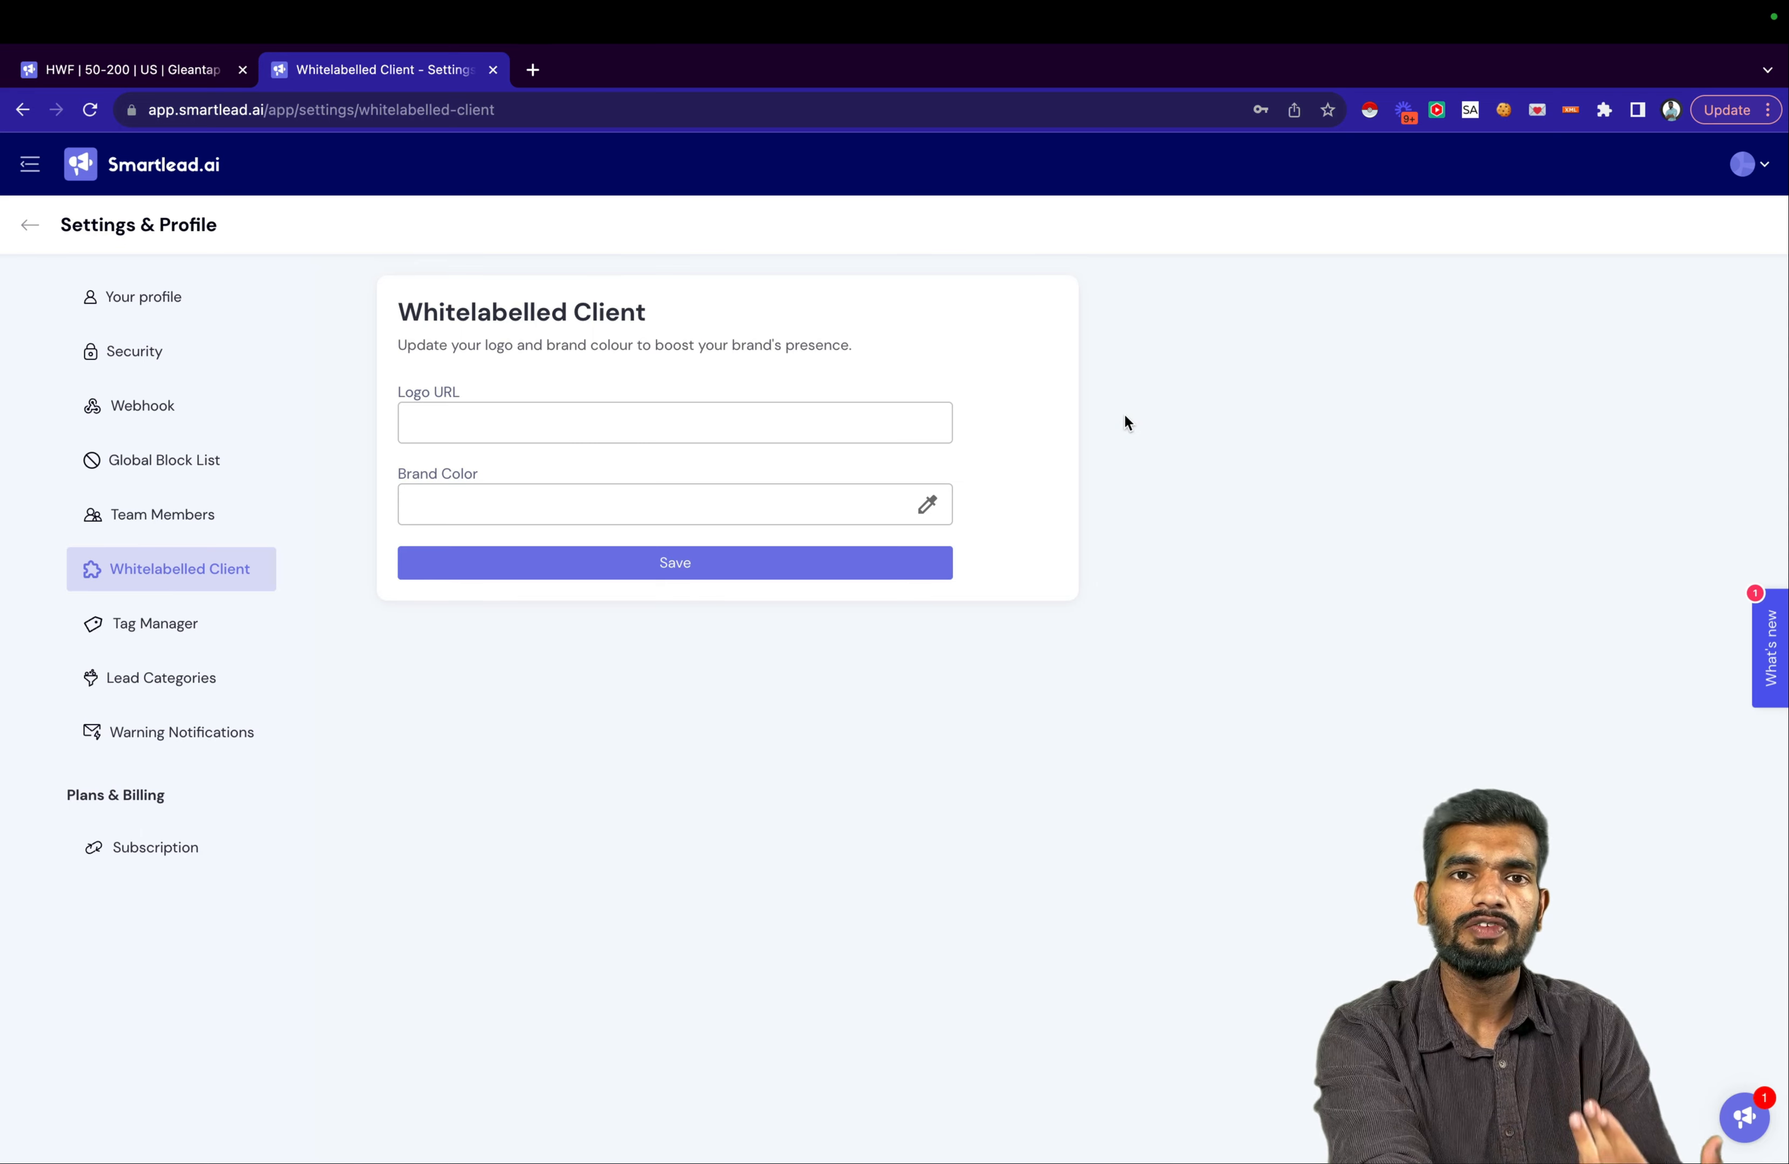
{"action": "left_click", "coordinate": [361, 616]}
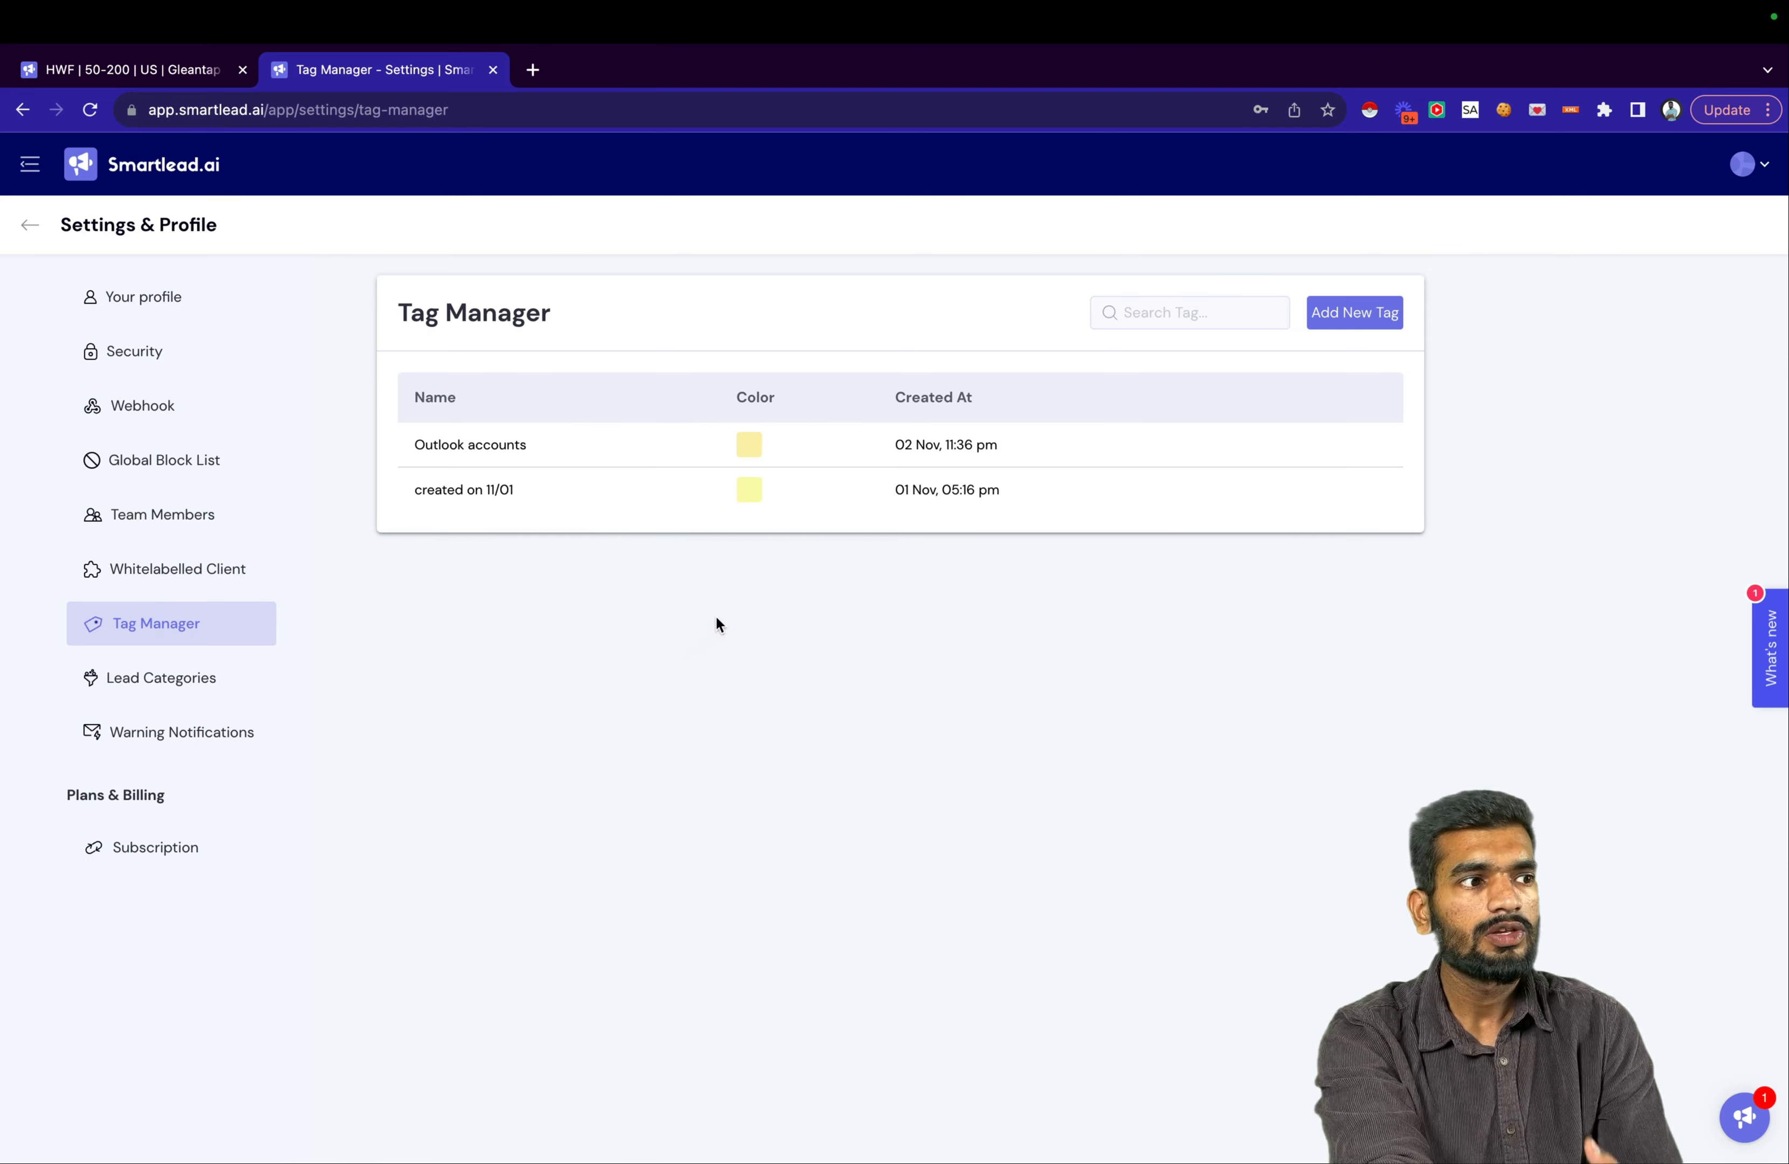
{"action": "left_click", "coordinate": [1353, 312]}
{"action": "left_click", "coordinate": [893, 607]}
{"action": "left_click", "coordinate": [1042, 691]}
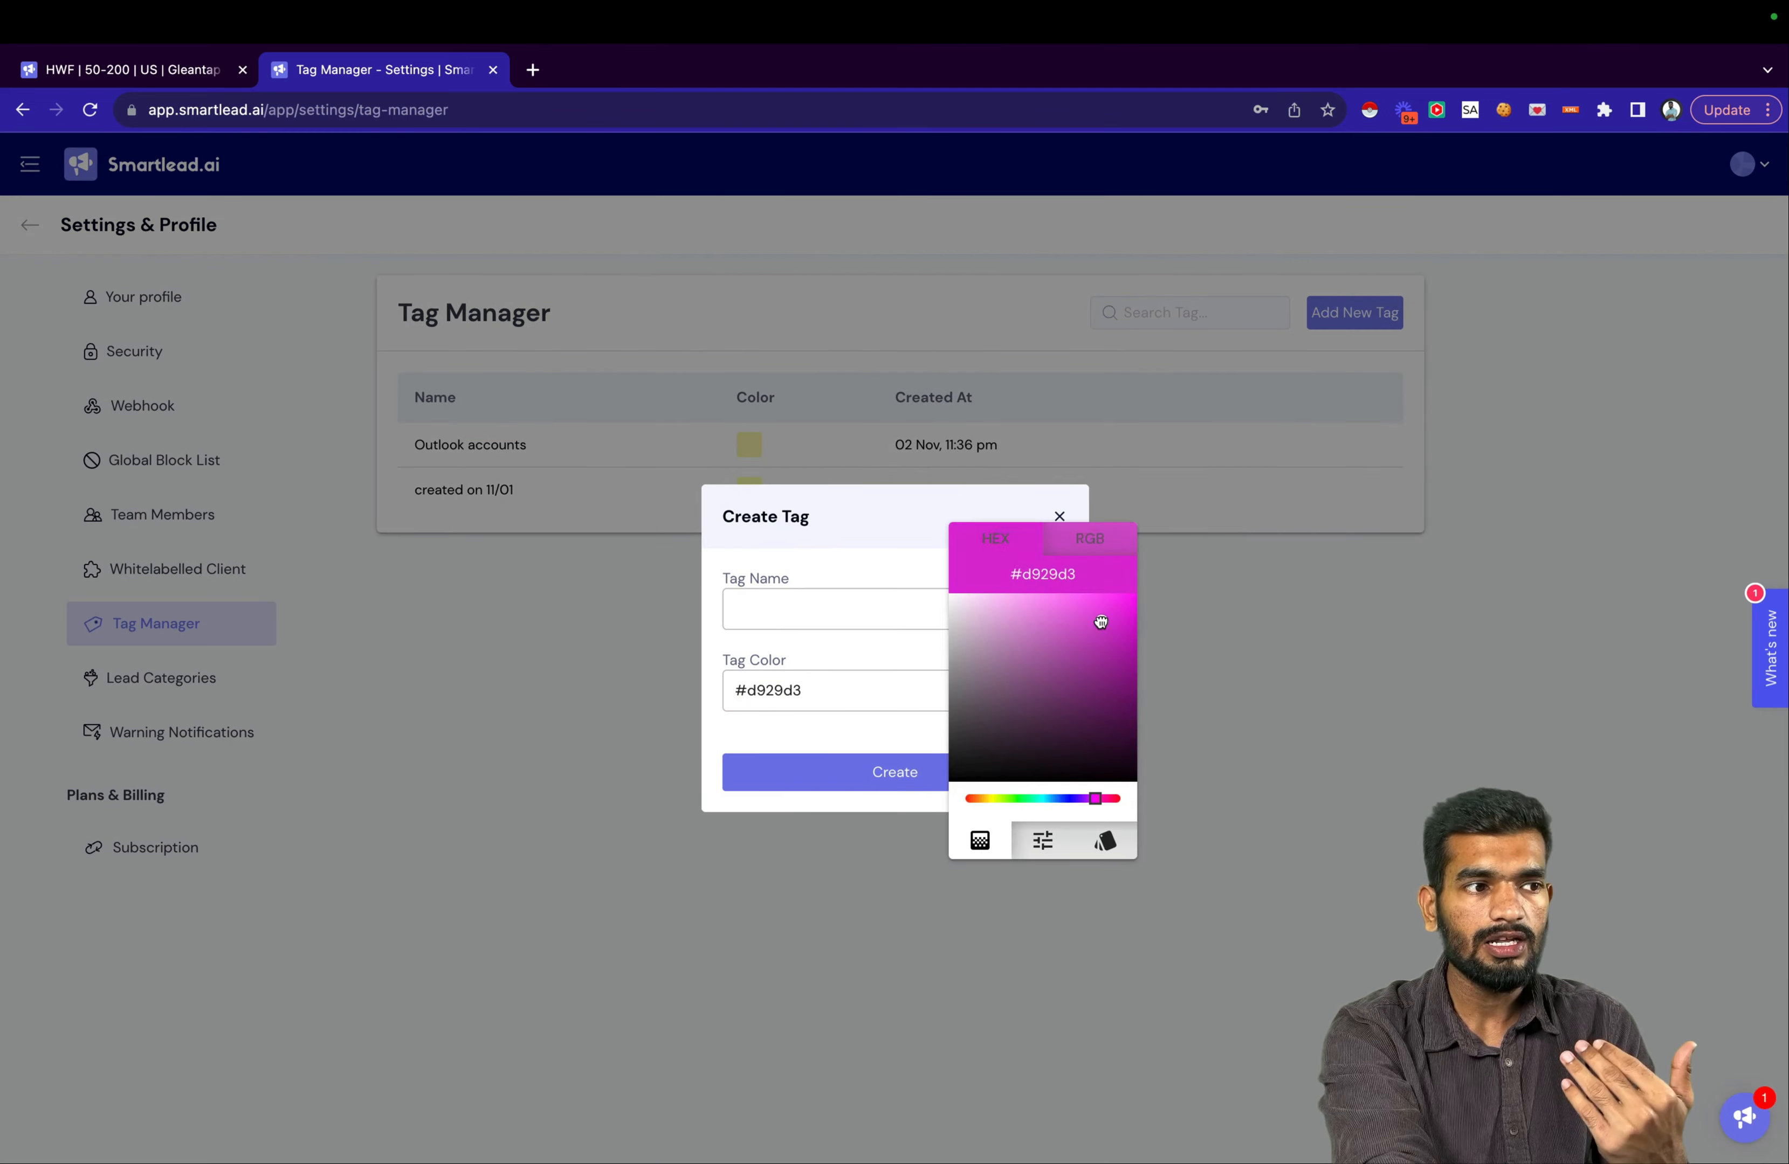
{"action": "left_click_drag", "start_coordinate": [1100, 621], "coordinate": [1107, 565]}
{"action": "left_click", "coordinate": [836, 607]}
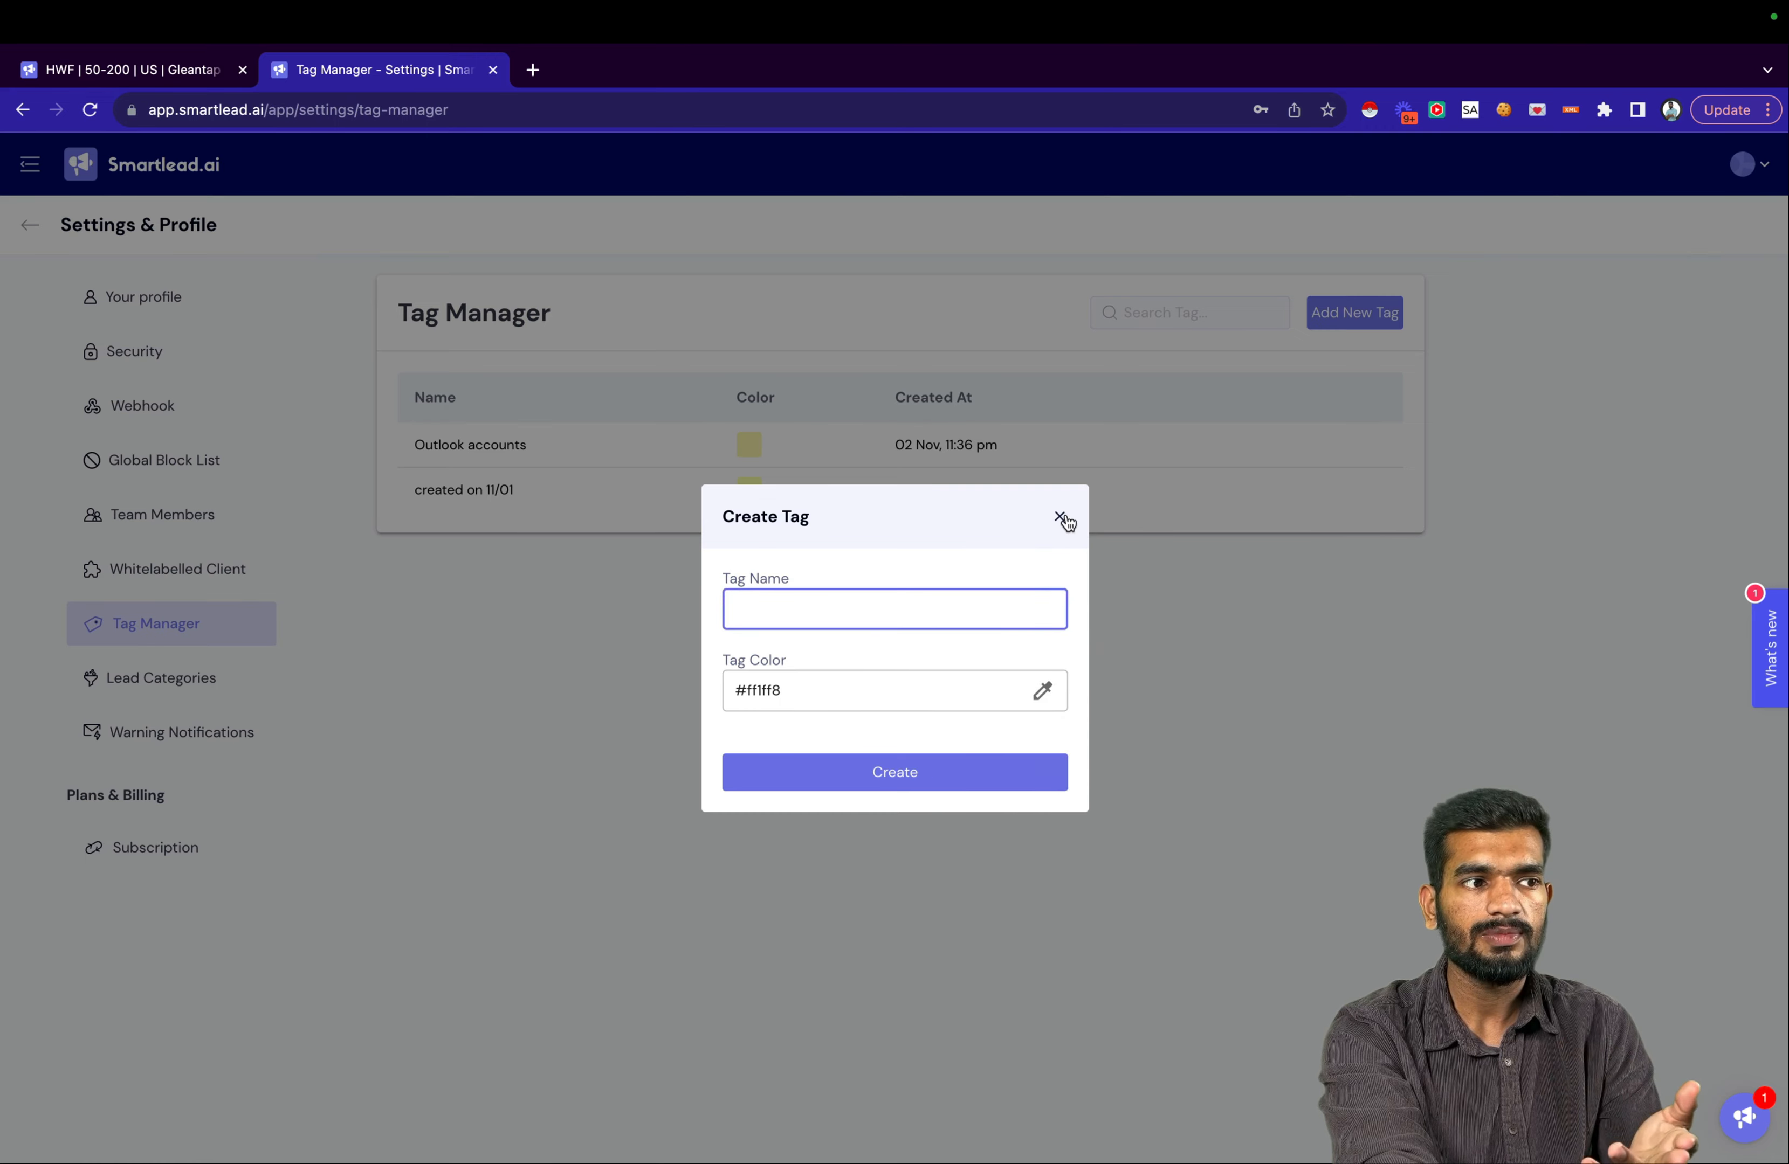
{"action": "left_click", "coordinate": [1059, 516]}
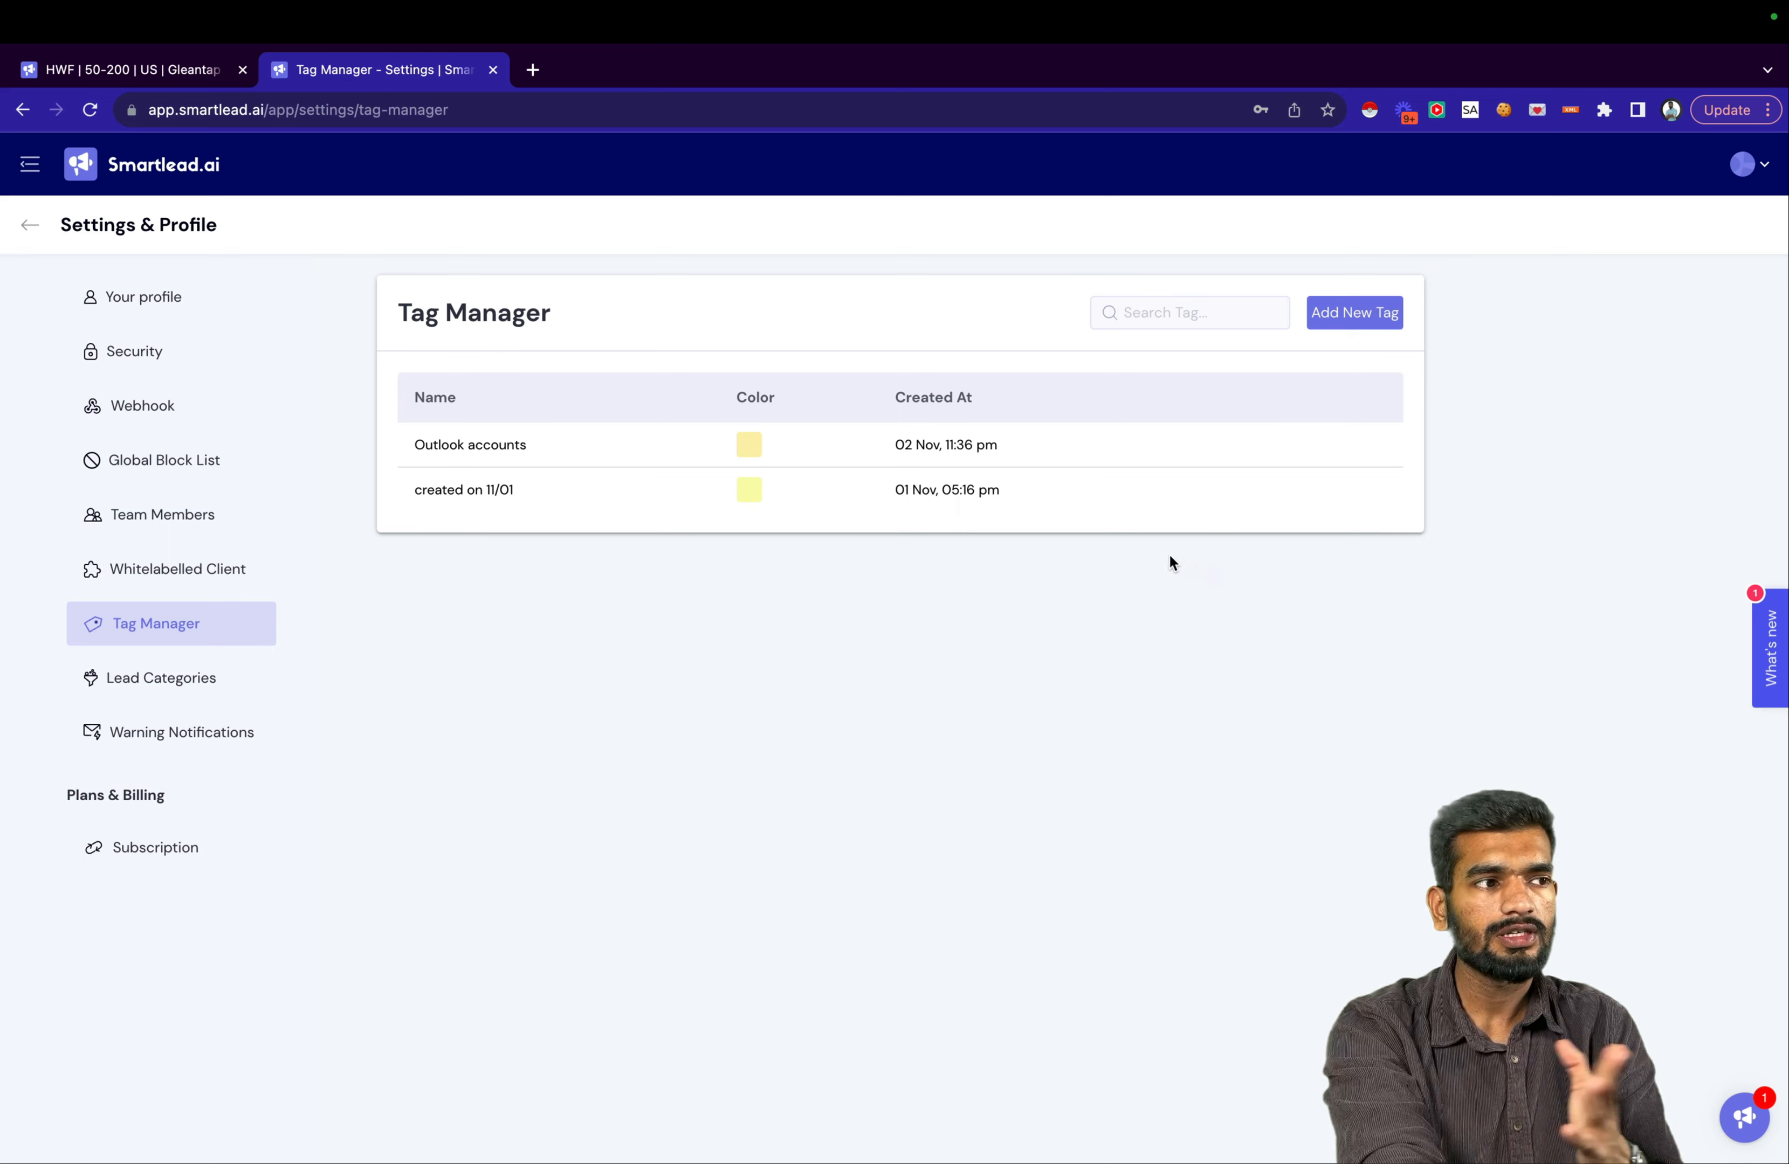
Examine the lead categories and the warning notification configuration in the account settings.
{"action": "left_click", "coordinate": [163, 678]}
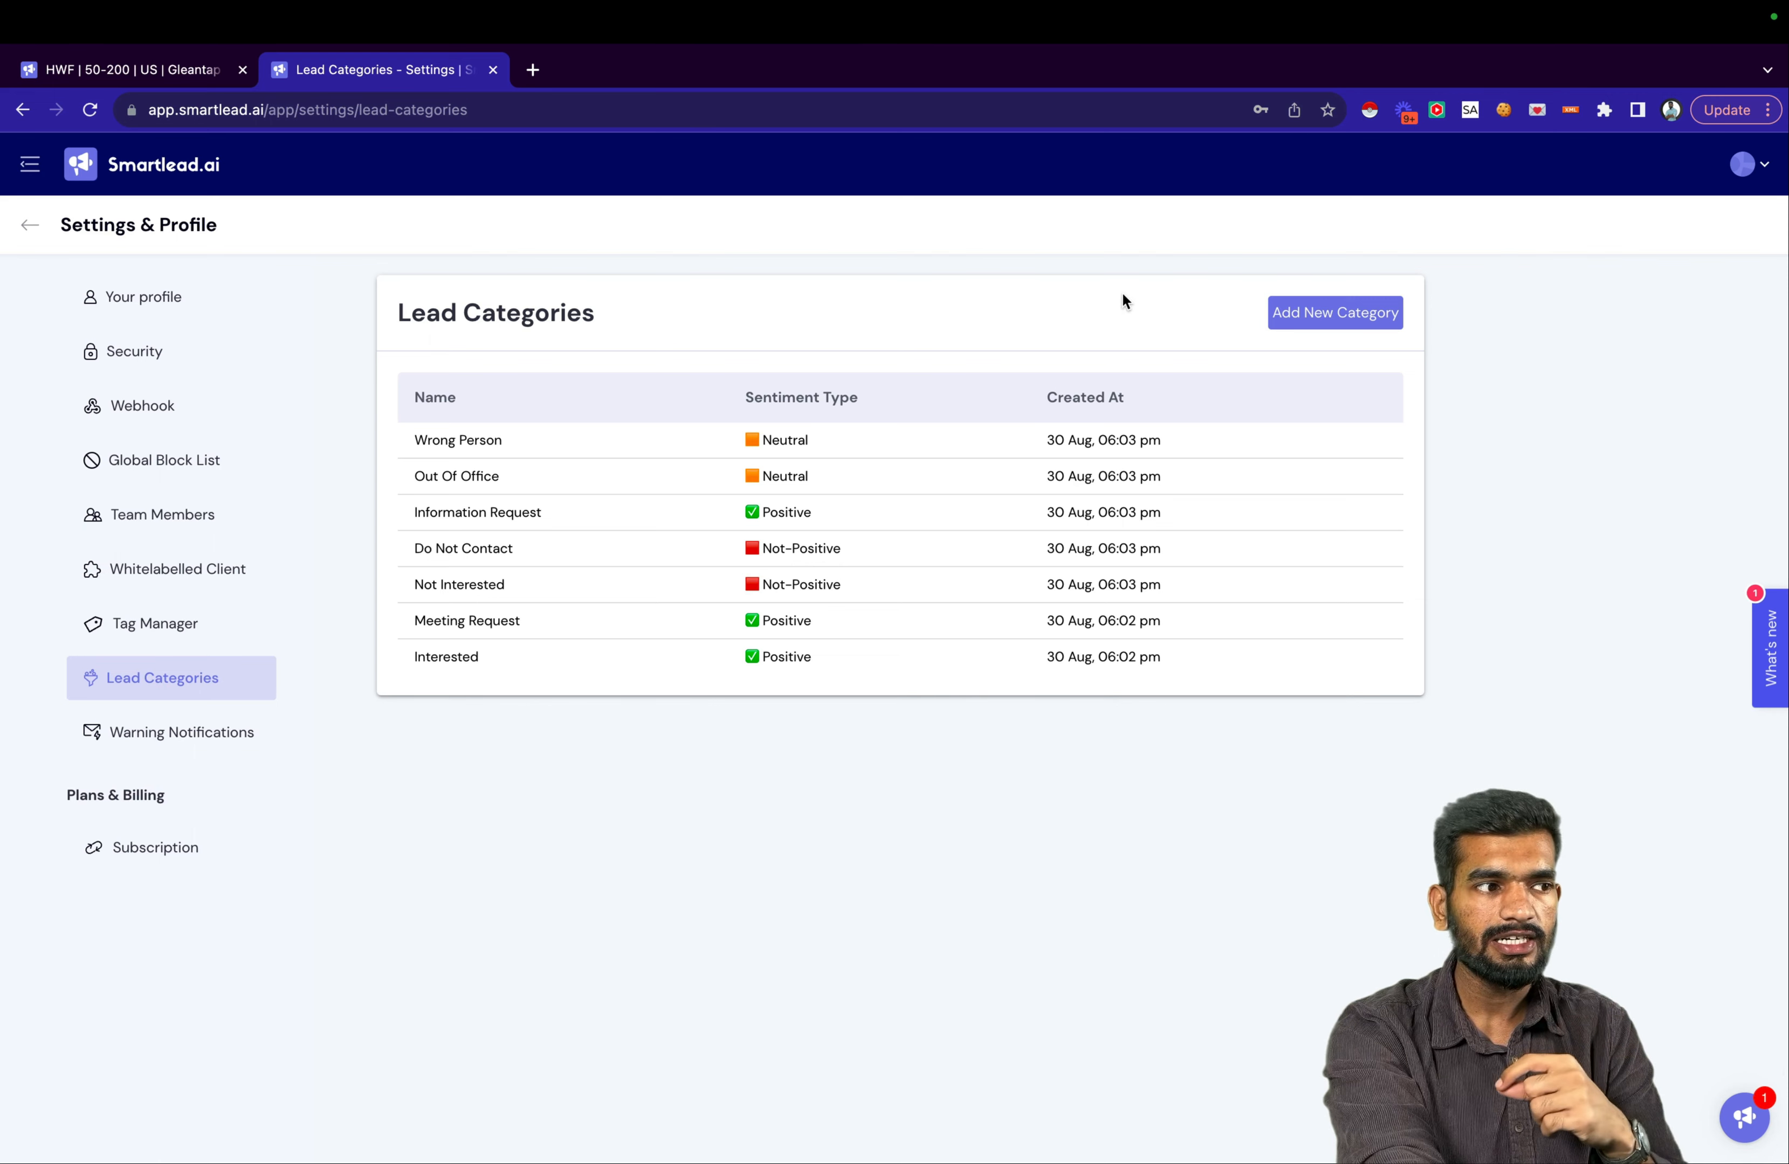
{"action": "left_click", "coordinate": [227, 735]}
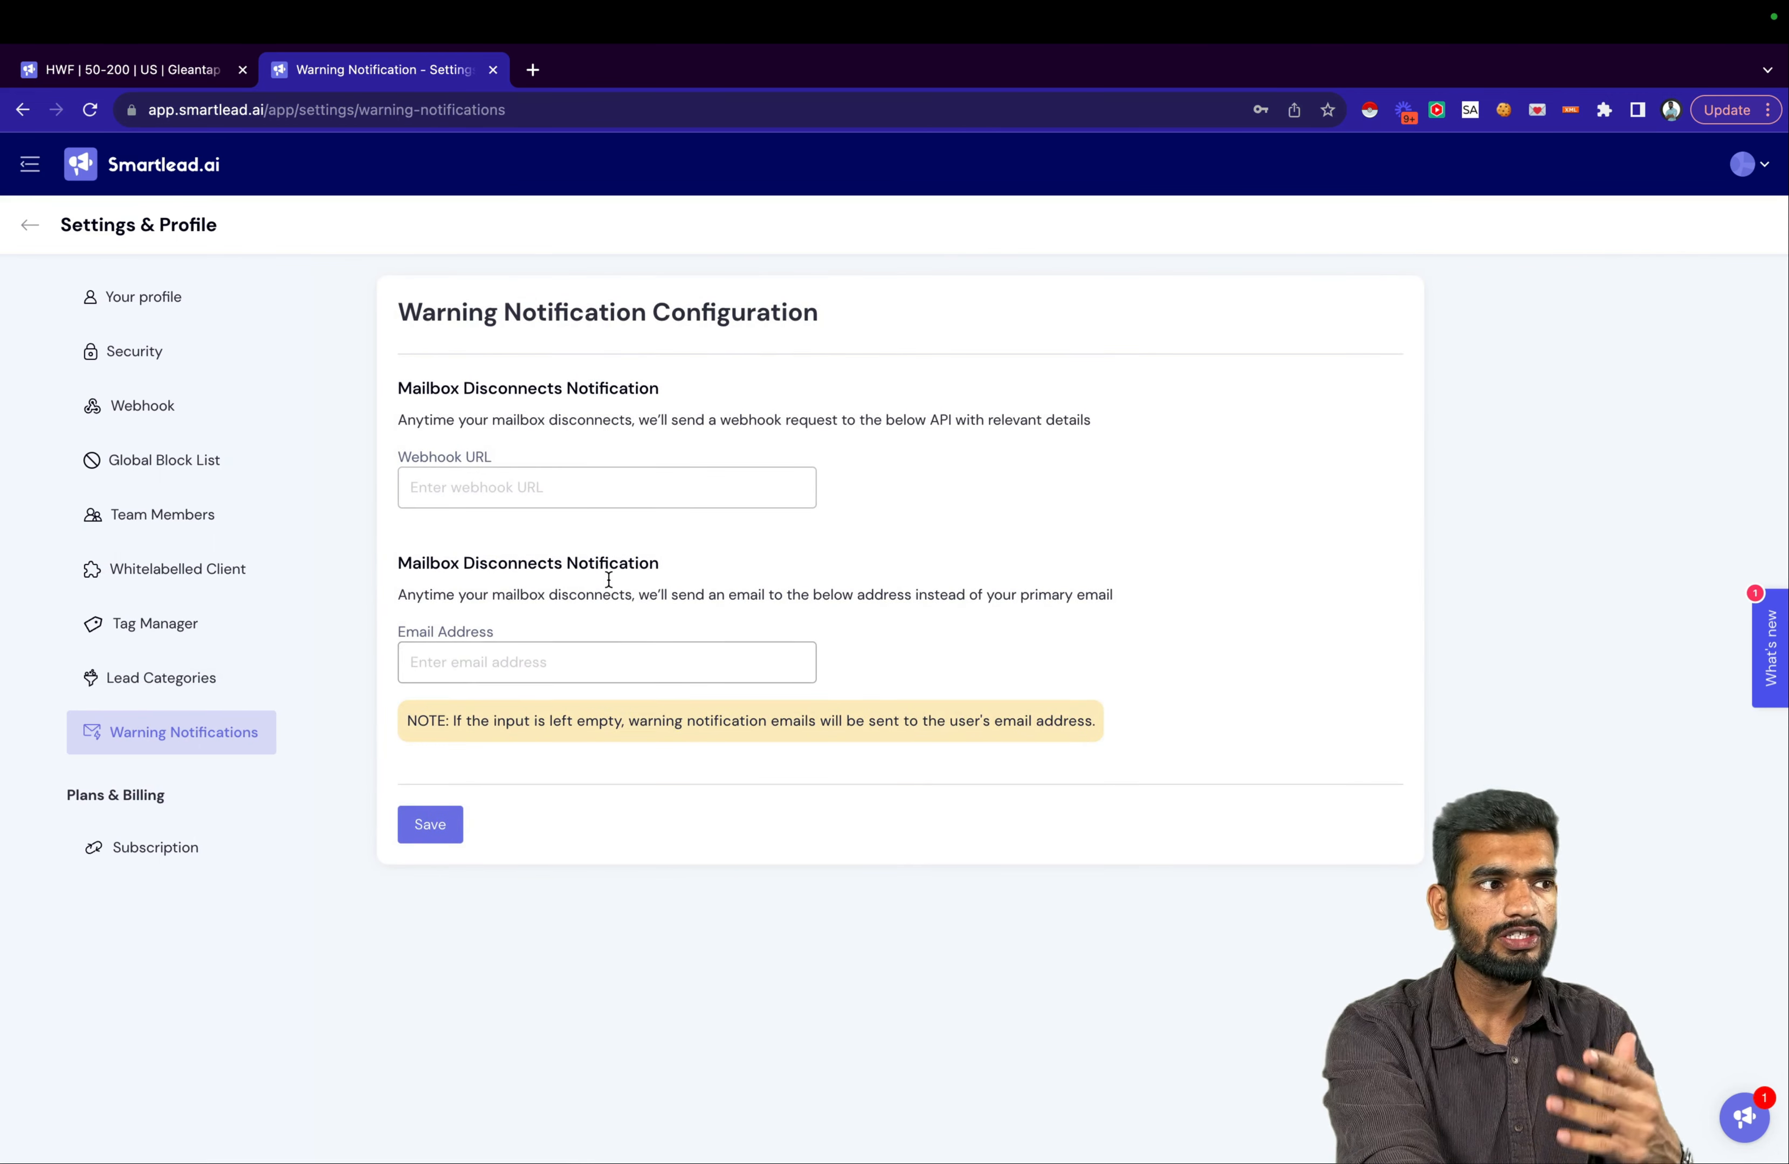